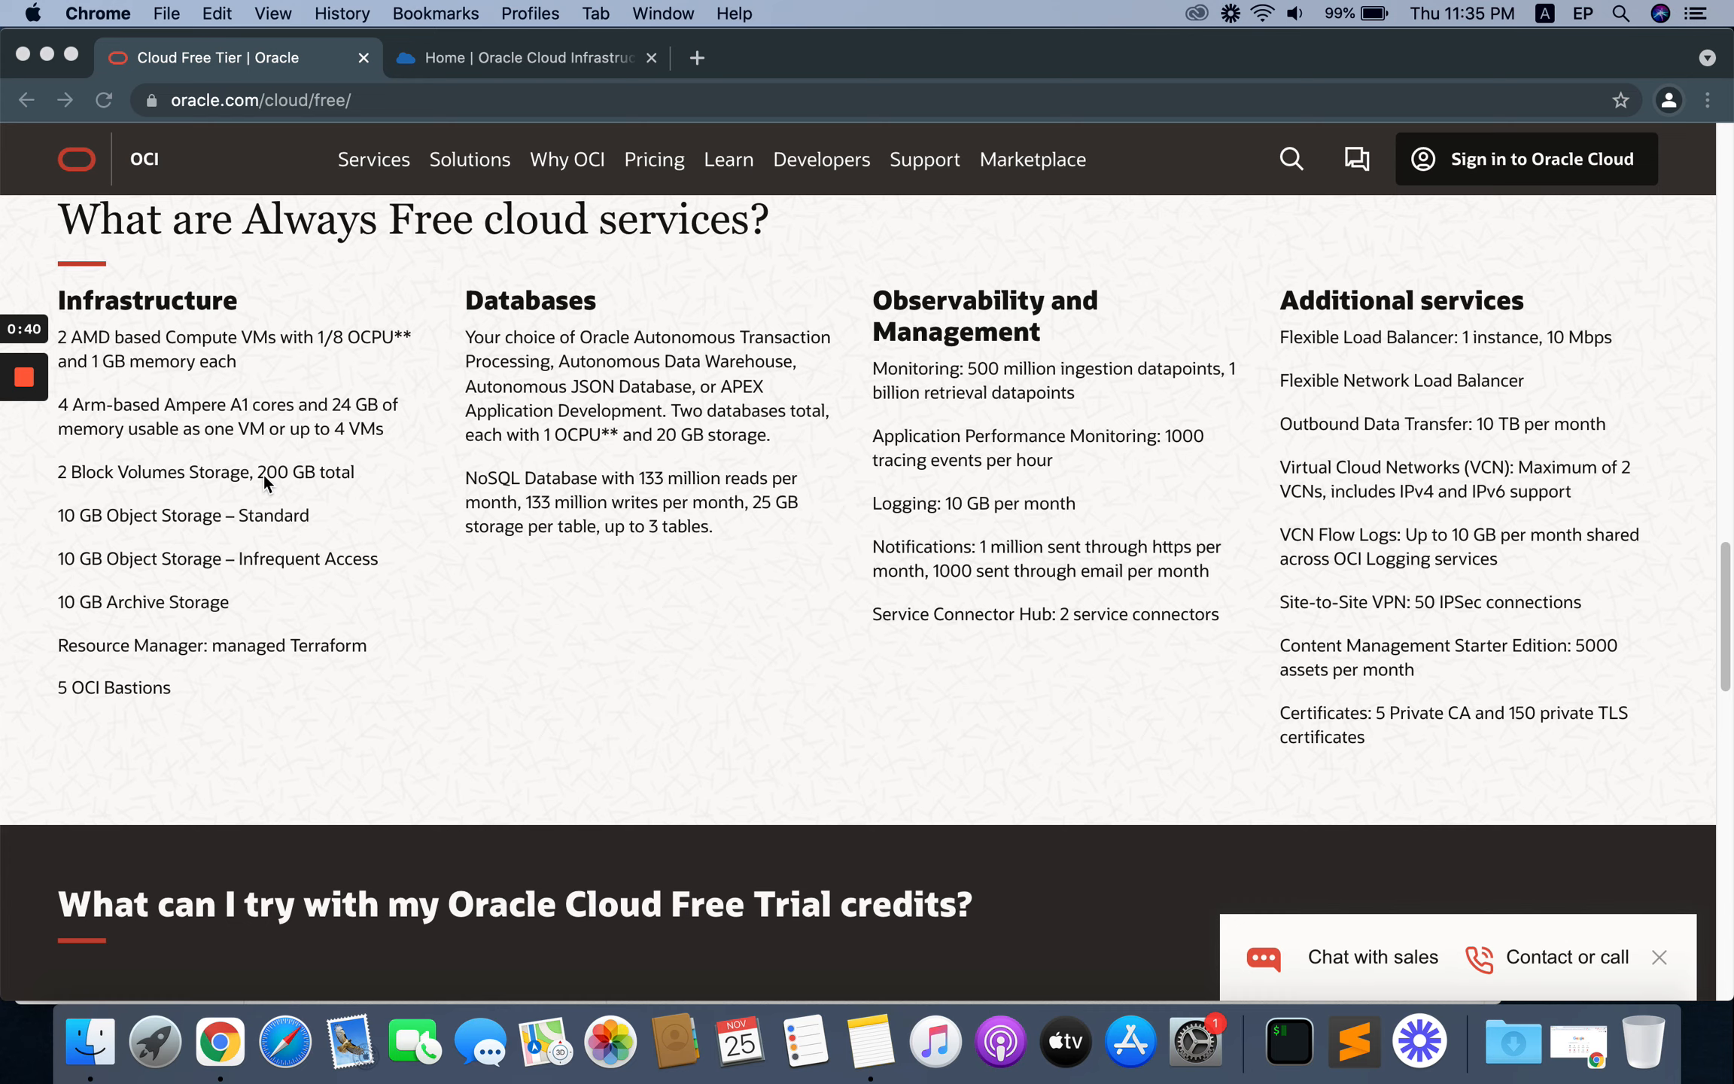
Step: Switch to the Oracle Cloud console home page and start creating a VM instance from the launch resources
{"action": "scroll", "coordinate": [260, 564], "scroll_direction": "up", "scroll_amount": 20}
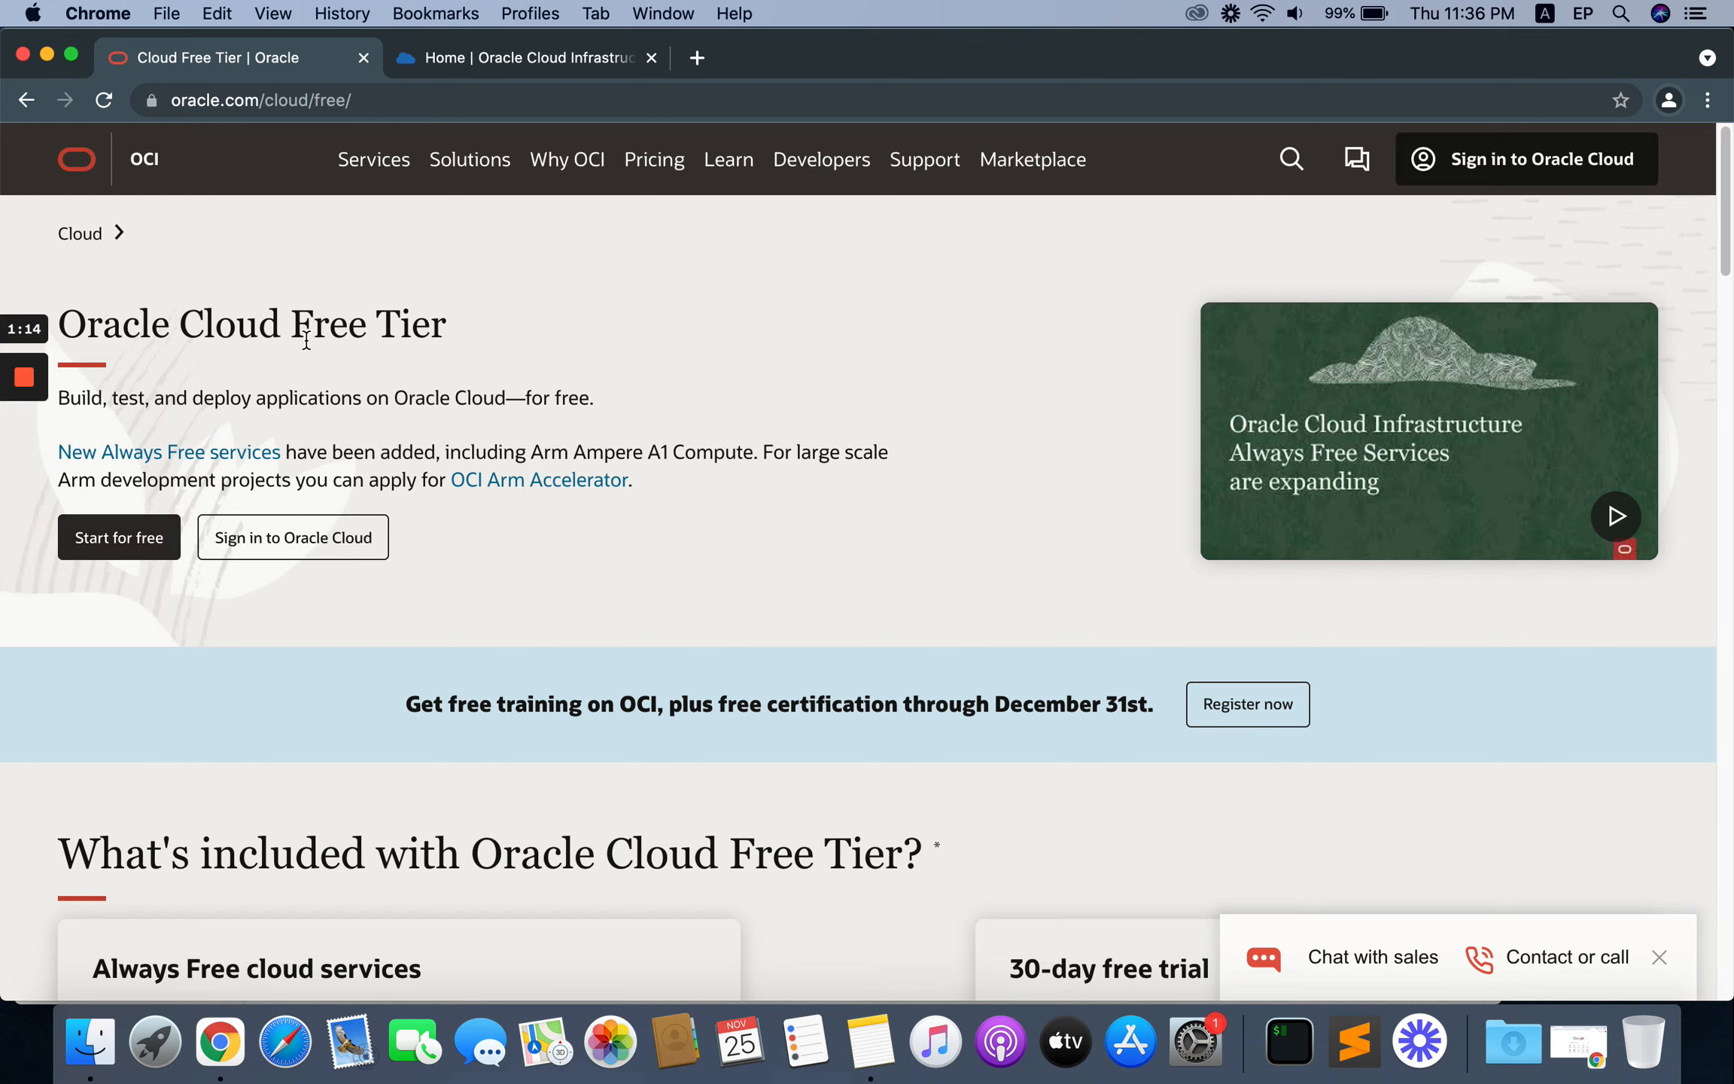
{"action": "left_click", "coordinate": [493, 60]}
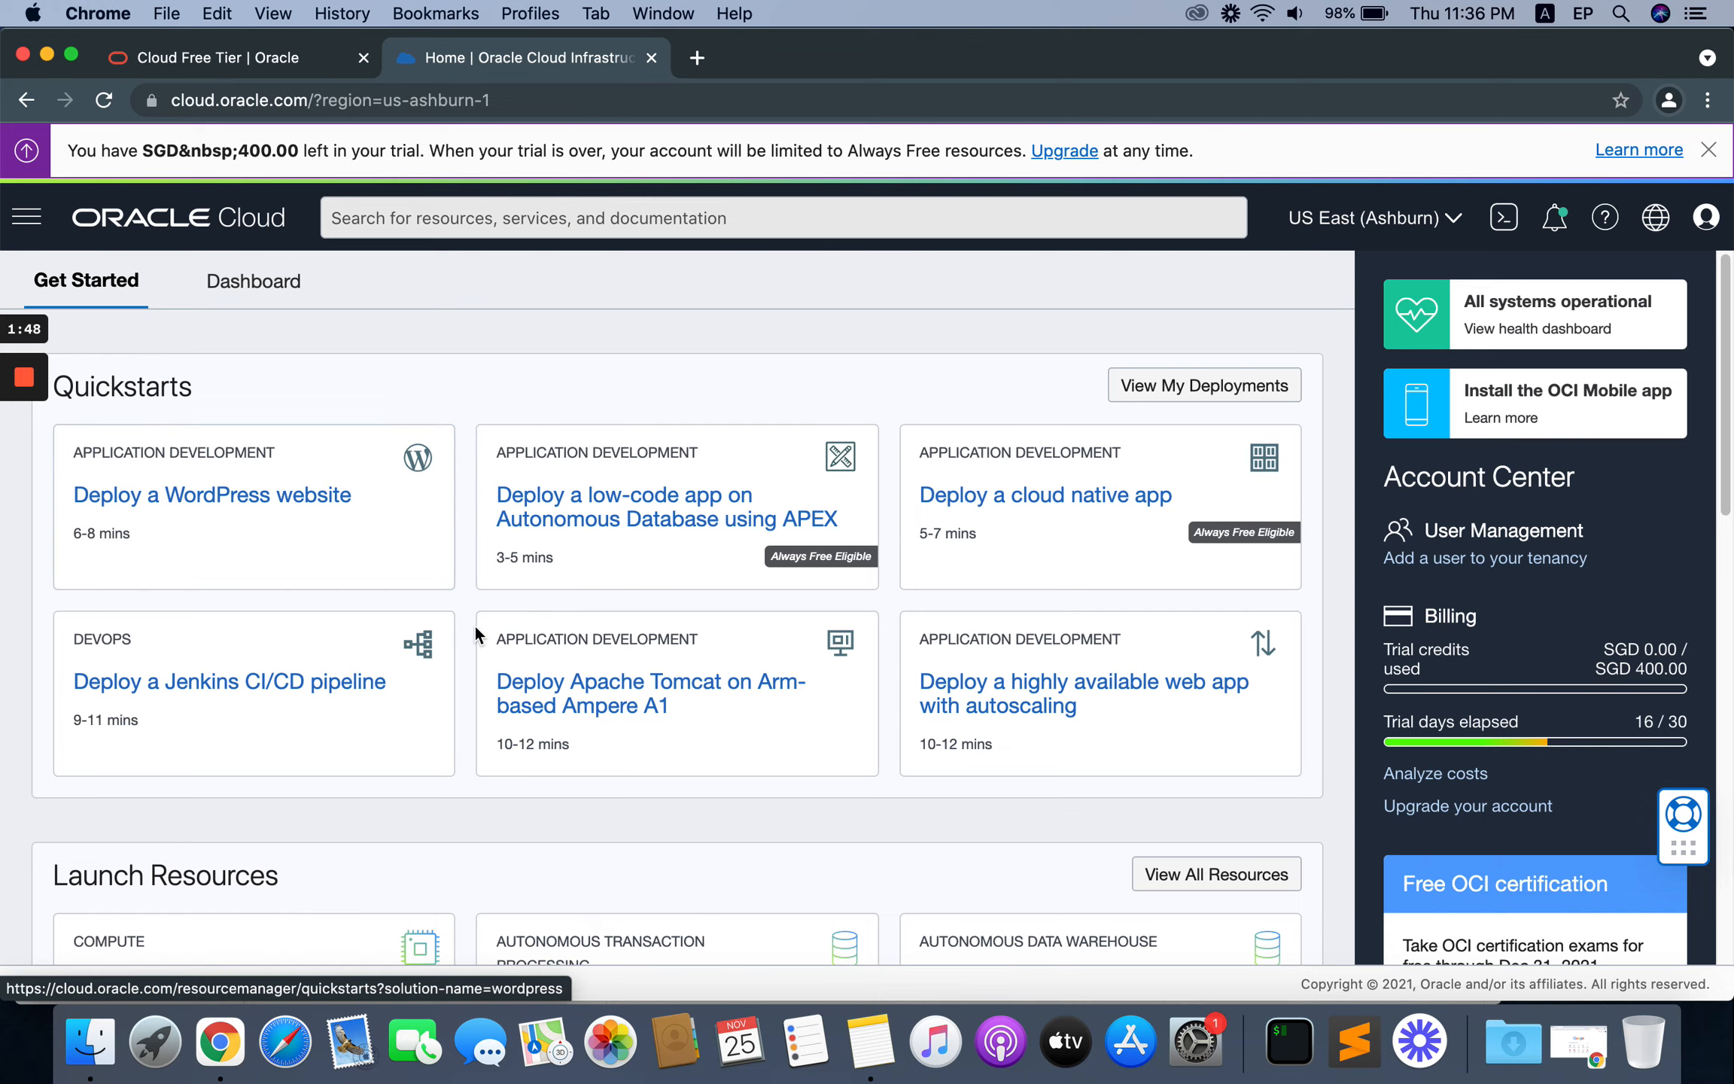
{"action": "scroll", "coordinate": [474, 628], "scroll_direction": "down", "scroll_amount": 10}
{"action": "scroll", "coordinate": [475, 630], "scroll_direction": "up", "scroll_amount": 5}
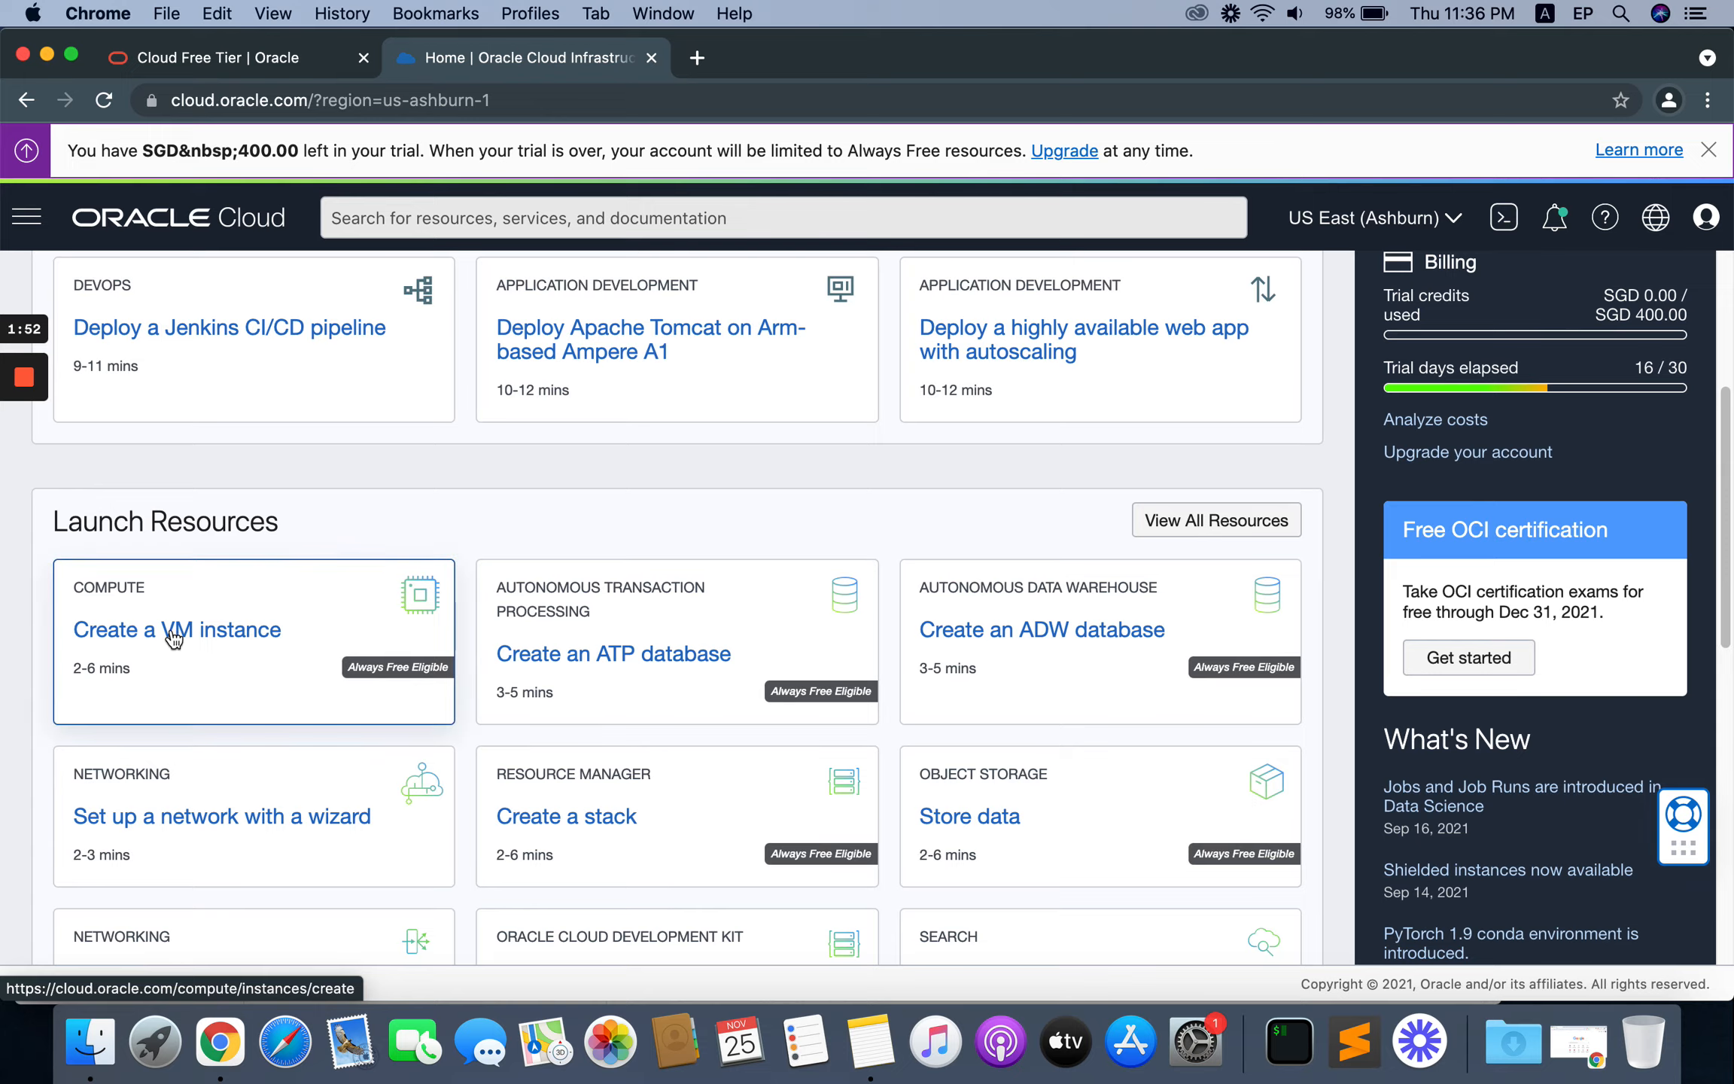
{"action": "left_click", "coordinate": [218, 631]}
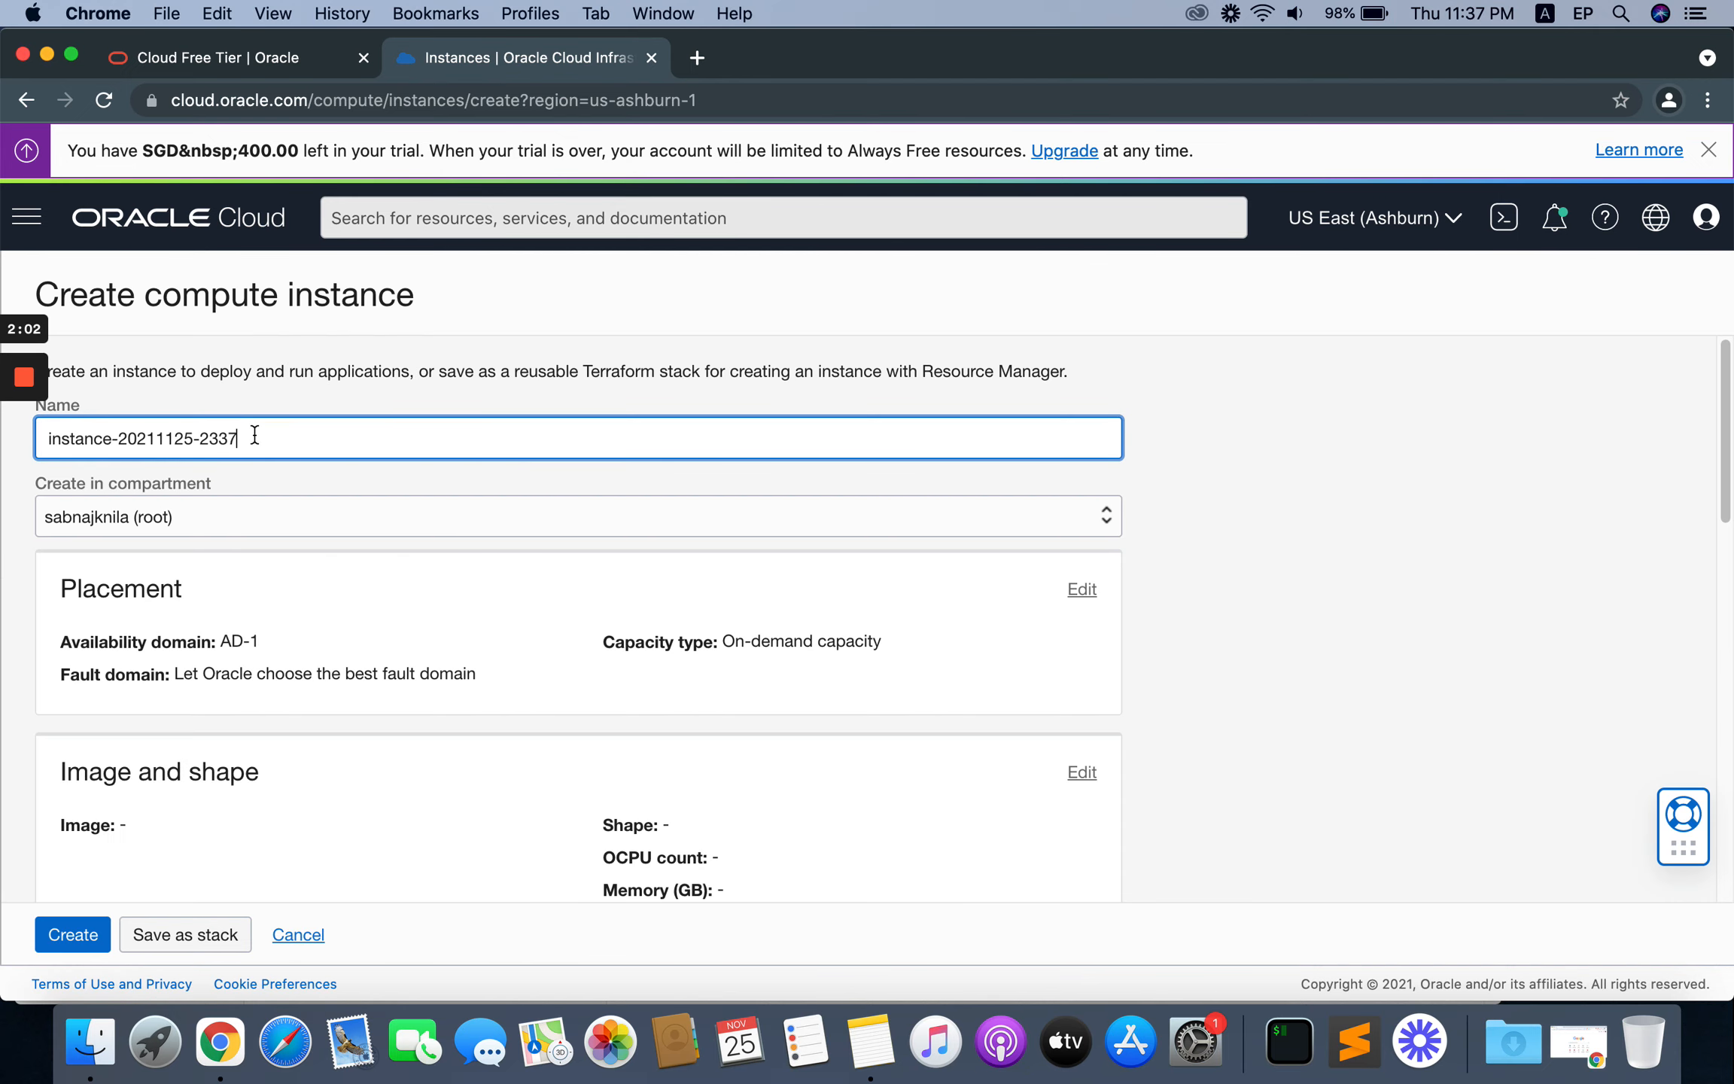
Step: Replace the default name of the compute instance with first_instance
{"action": "left_click_drag", "start_coordinate": [254, 434], "coordinate": [38, 438]}
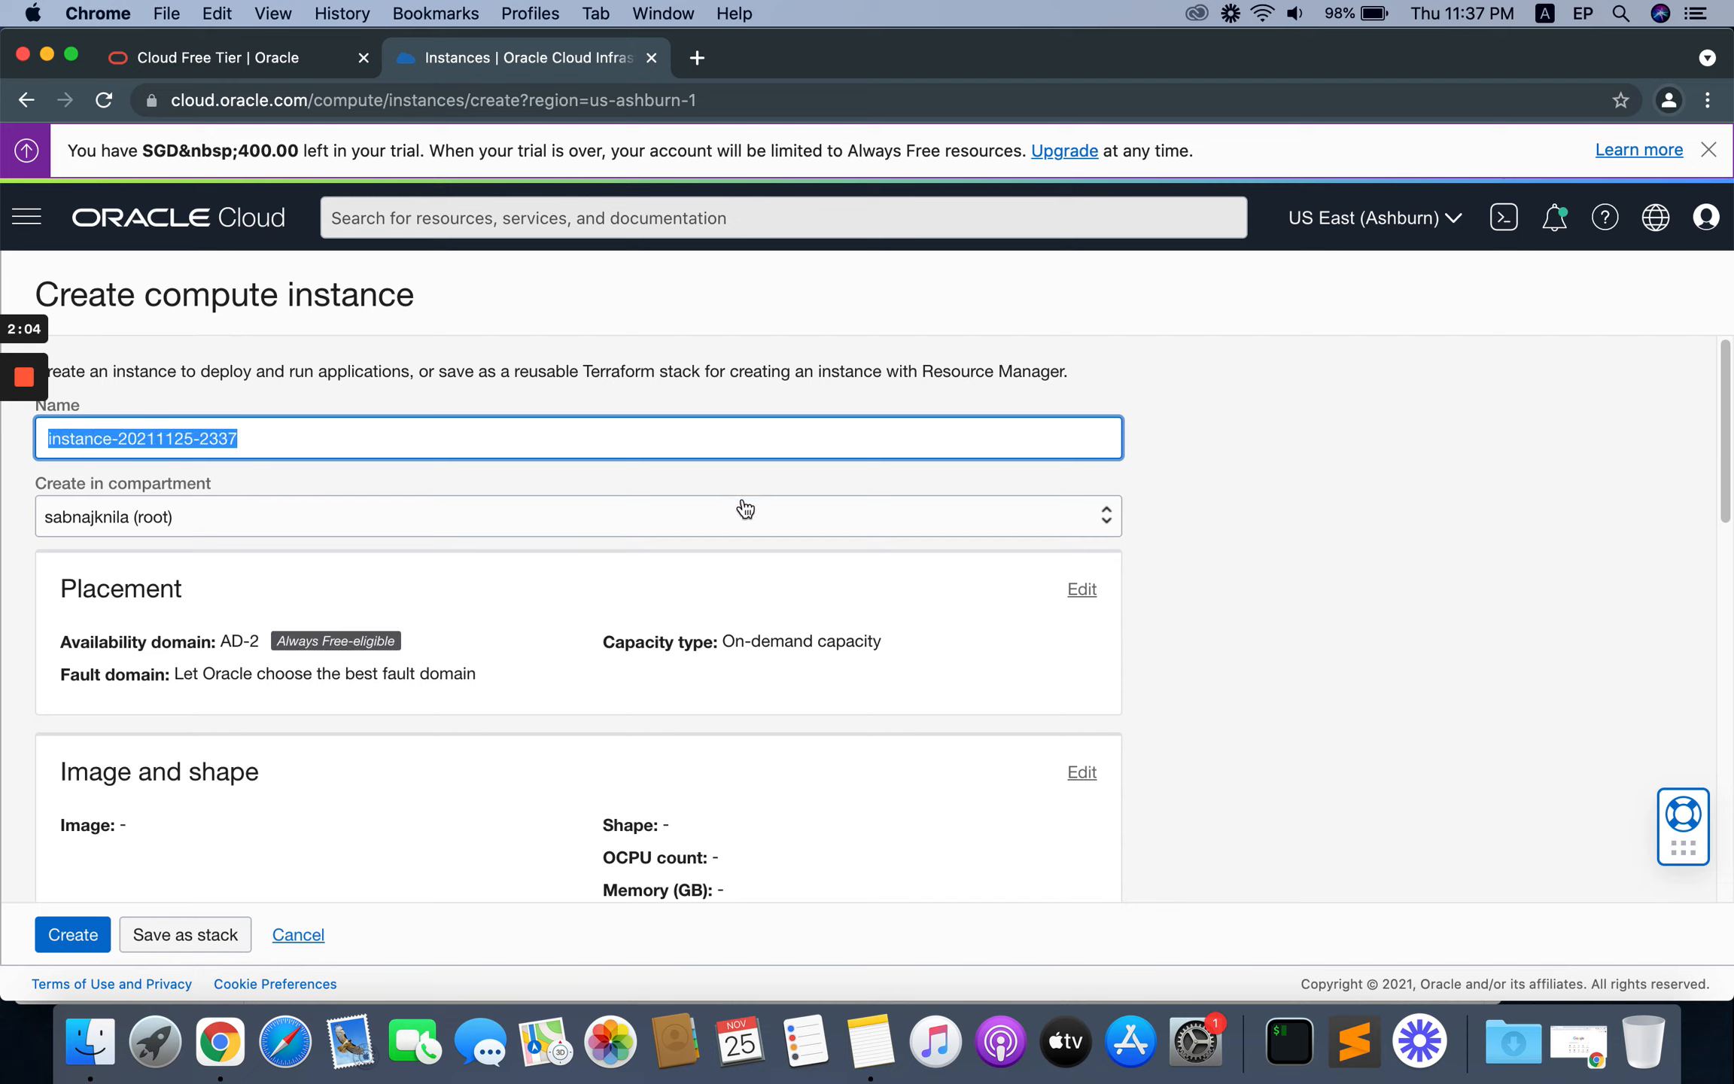
{"action": "key", "text": "BackSpace"}
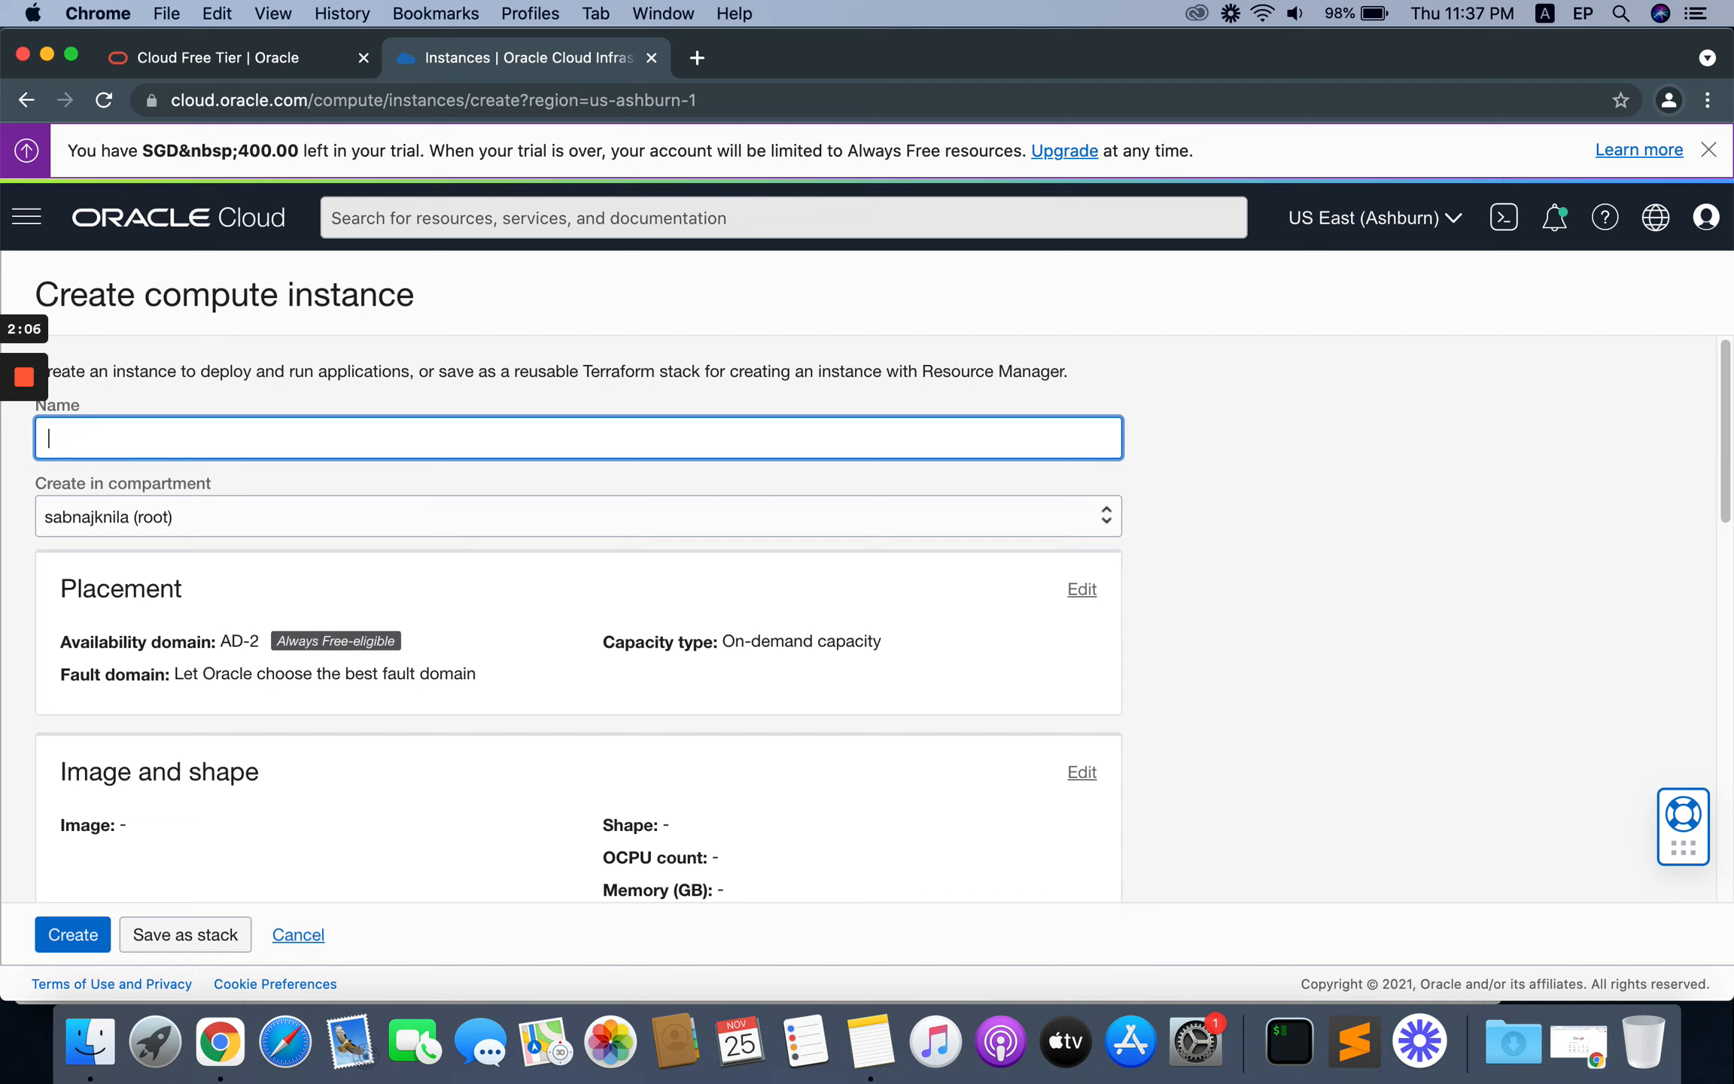
{"action": "type", "text": "first"}
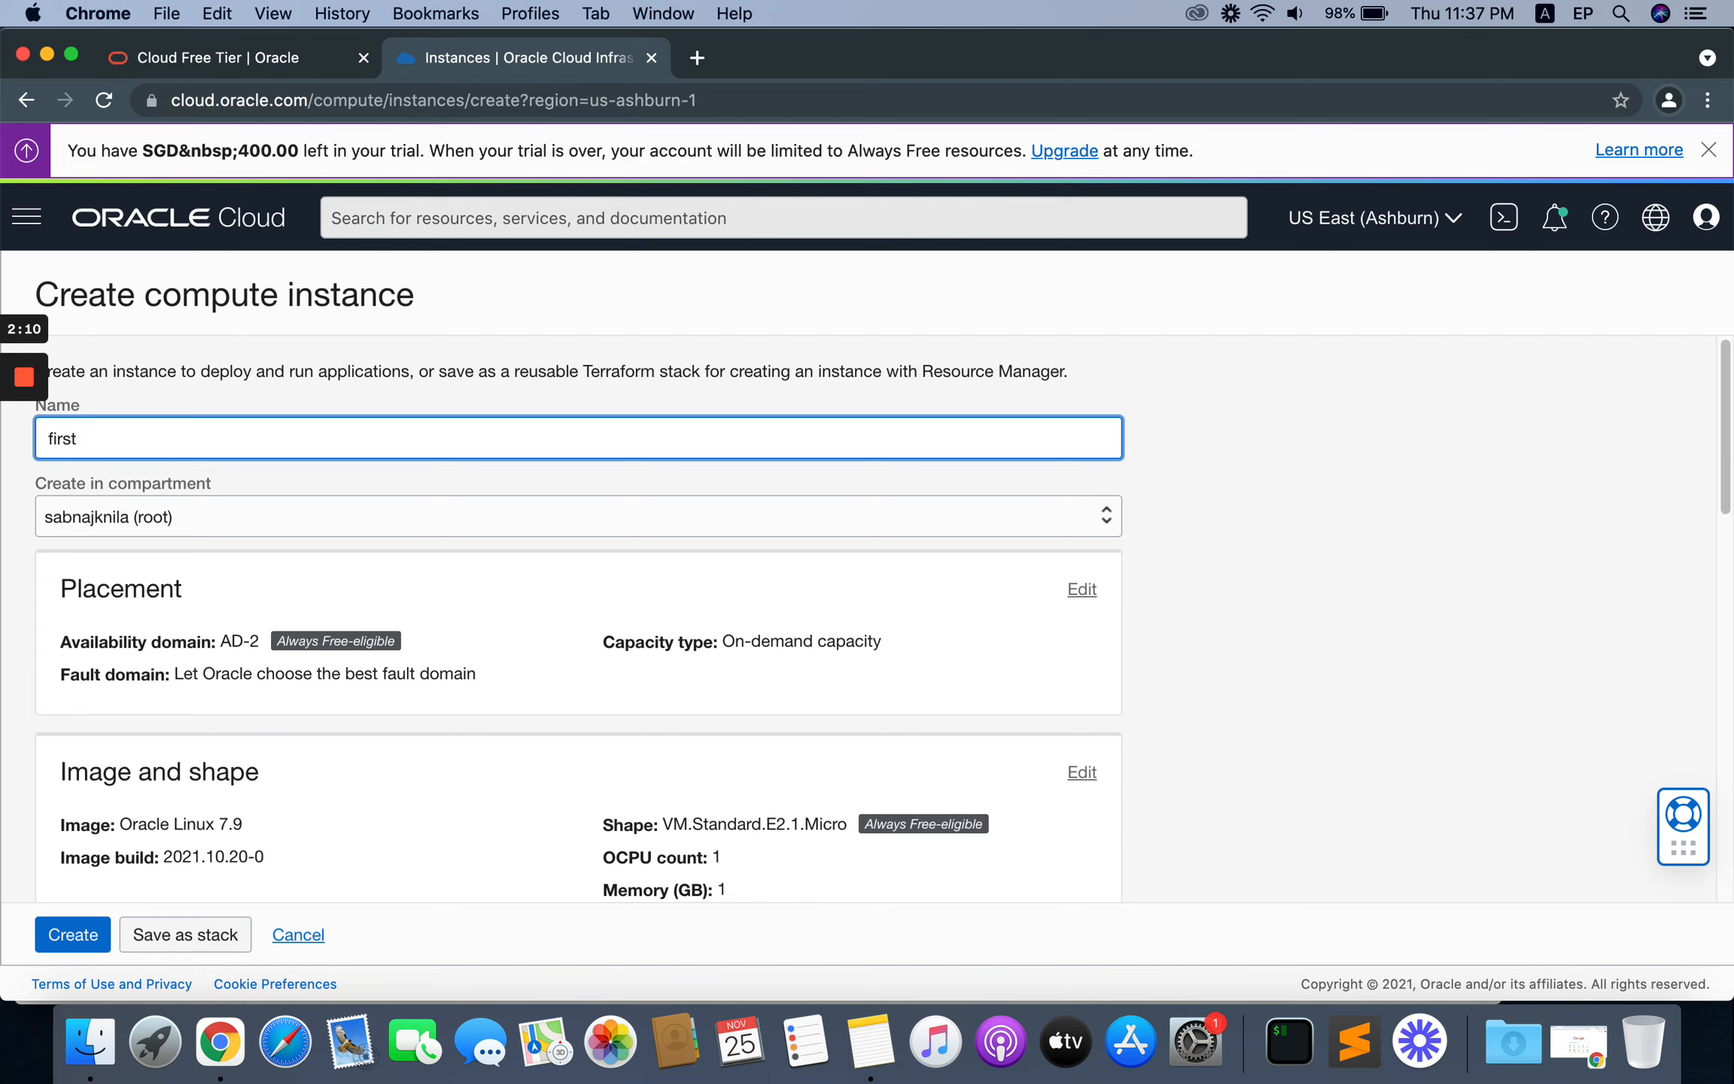
{"action": "type", "text": "_instance"}
Step: Edit the image and shape settings and change the platform image to Oracle Linux version 8
{"action": "scroll", "coordinate": [1006, 613], "scroll_direction": "down", "scroll_amount": 1}
{"action": "scroll", "coordinate": [1007, 611], "scroll_direction": "down", "scroll_amount": 2}
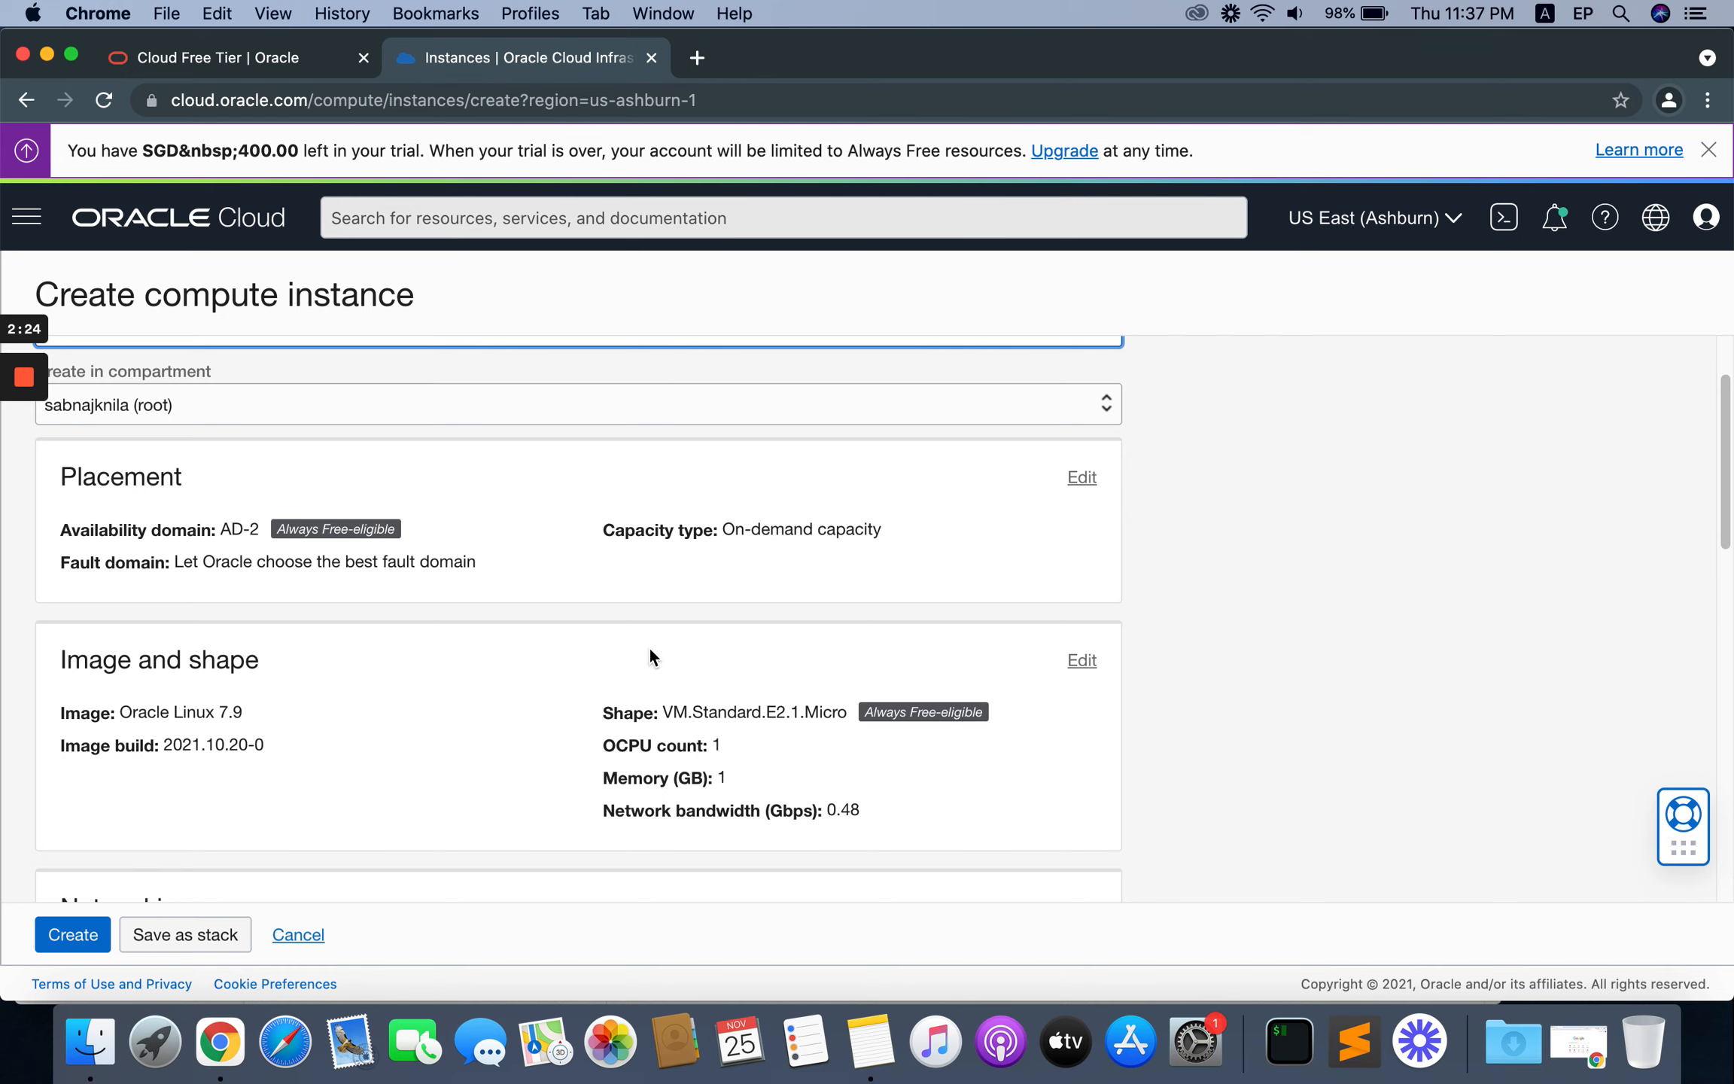
{"action": "scroll", "coordinate": [650, 654], "scroll_direction": "down", "scroll_amount": 3}
{"action": "scroll", "coordinate": [651, 650], "scroll_direction": "down", "scroll_amount": 1}
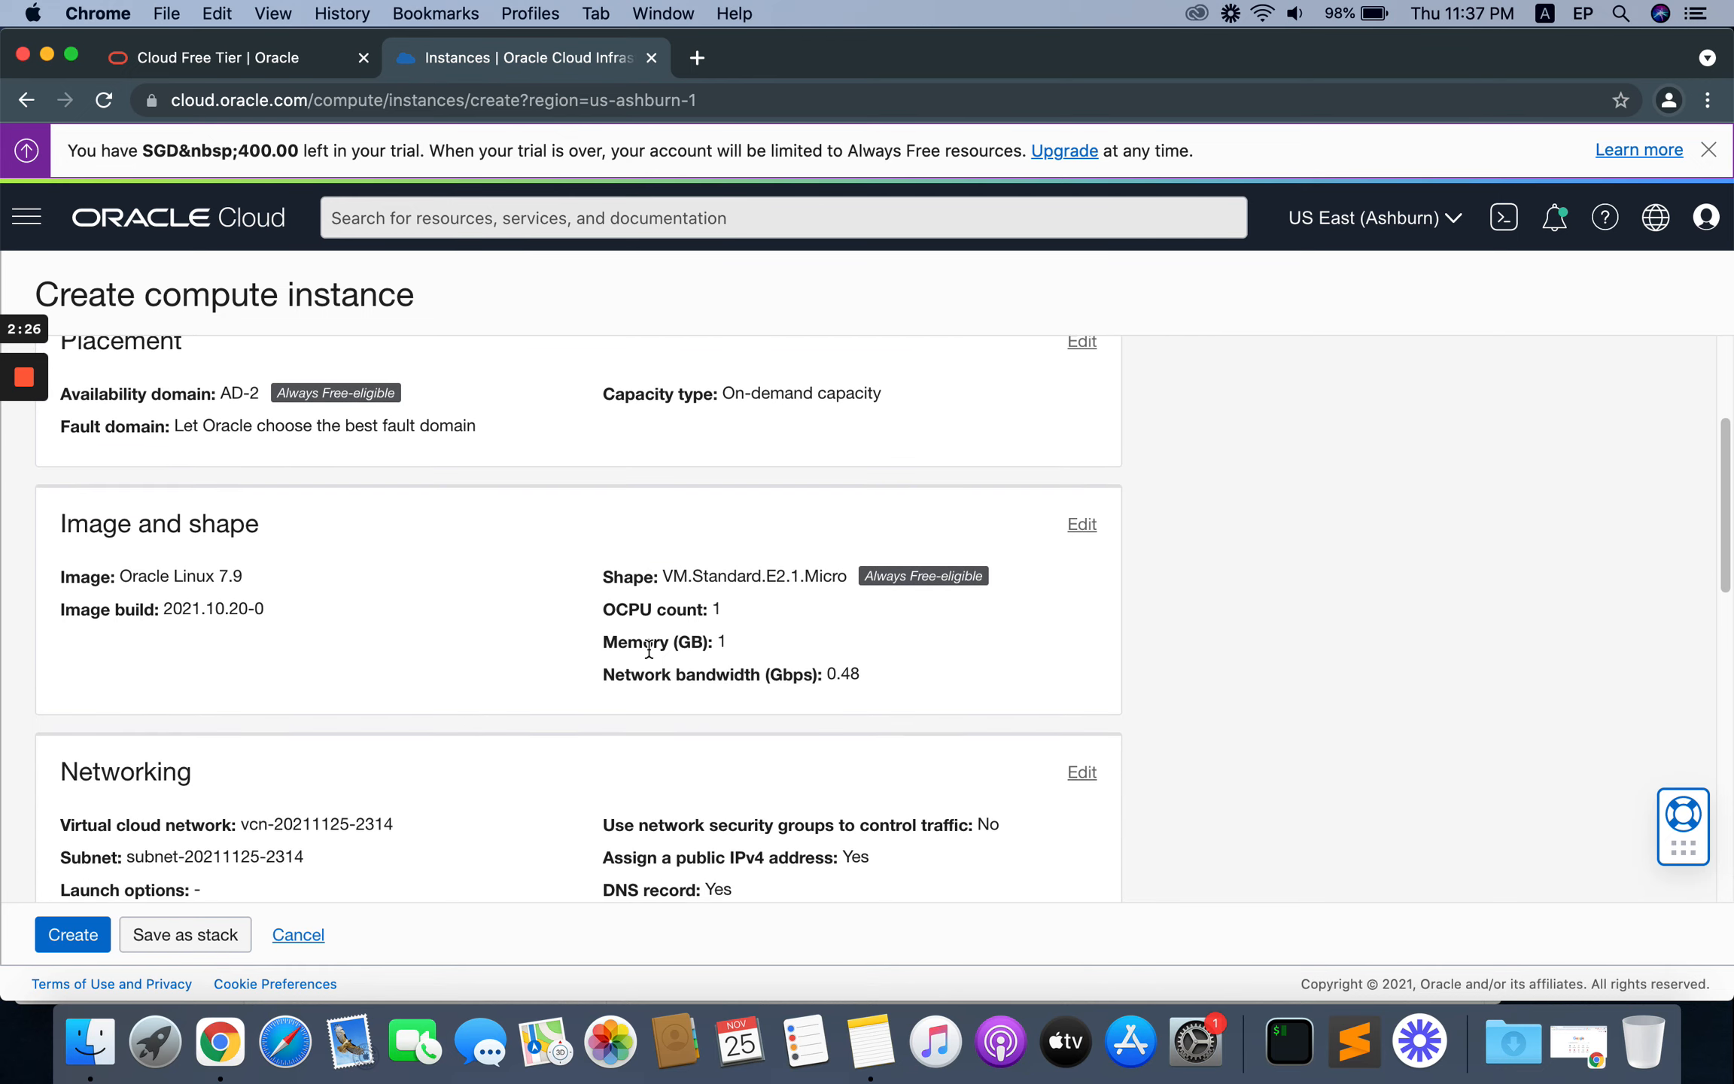
{"action": "scroll", "coordinate": [411, 592], "scroll_direction": "down", "scroll_amount": 1}
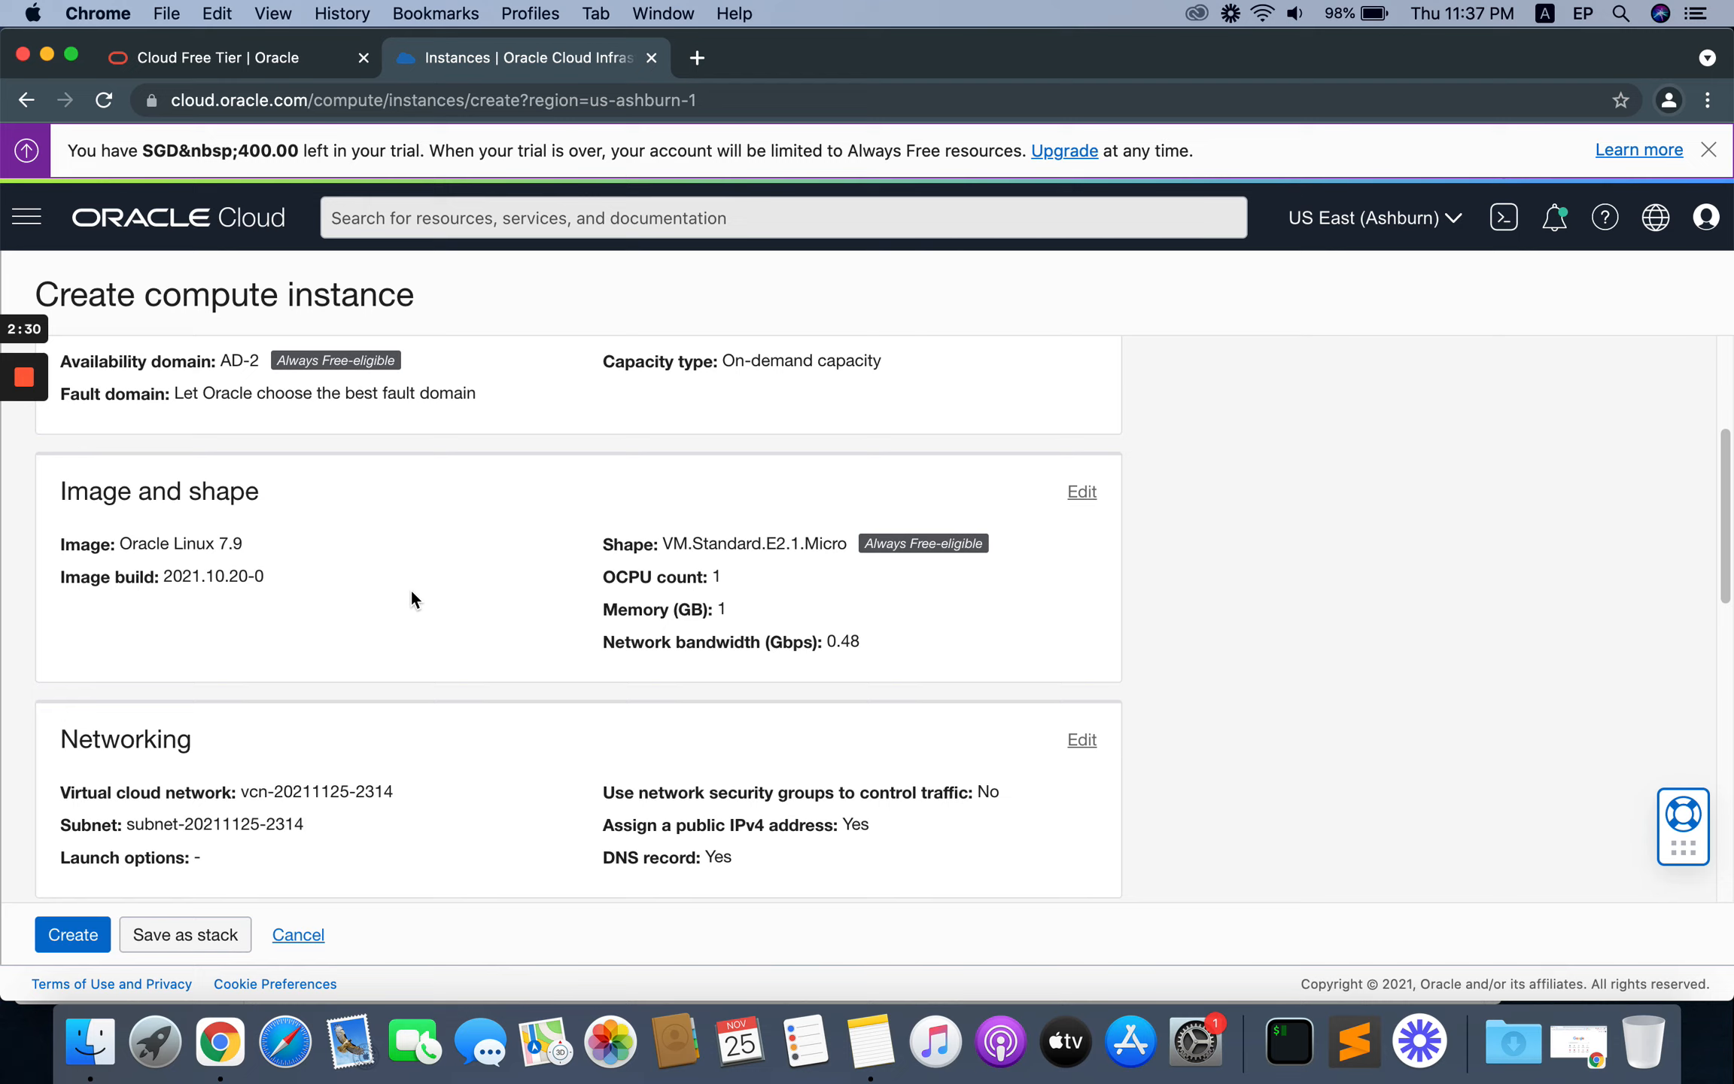
{"action": "left_click", "coordinate": [1083, 493]}
{"action": "scroll", "coordinate": [1217, 677], "scroll_direction": "down", "scroll_amount": 2}
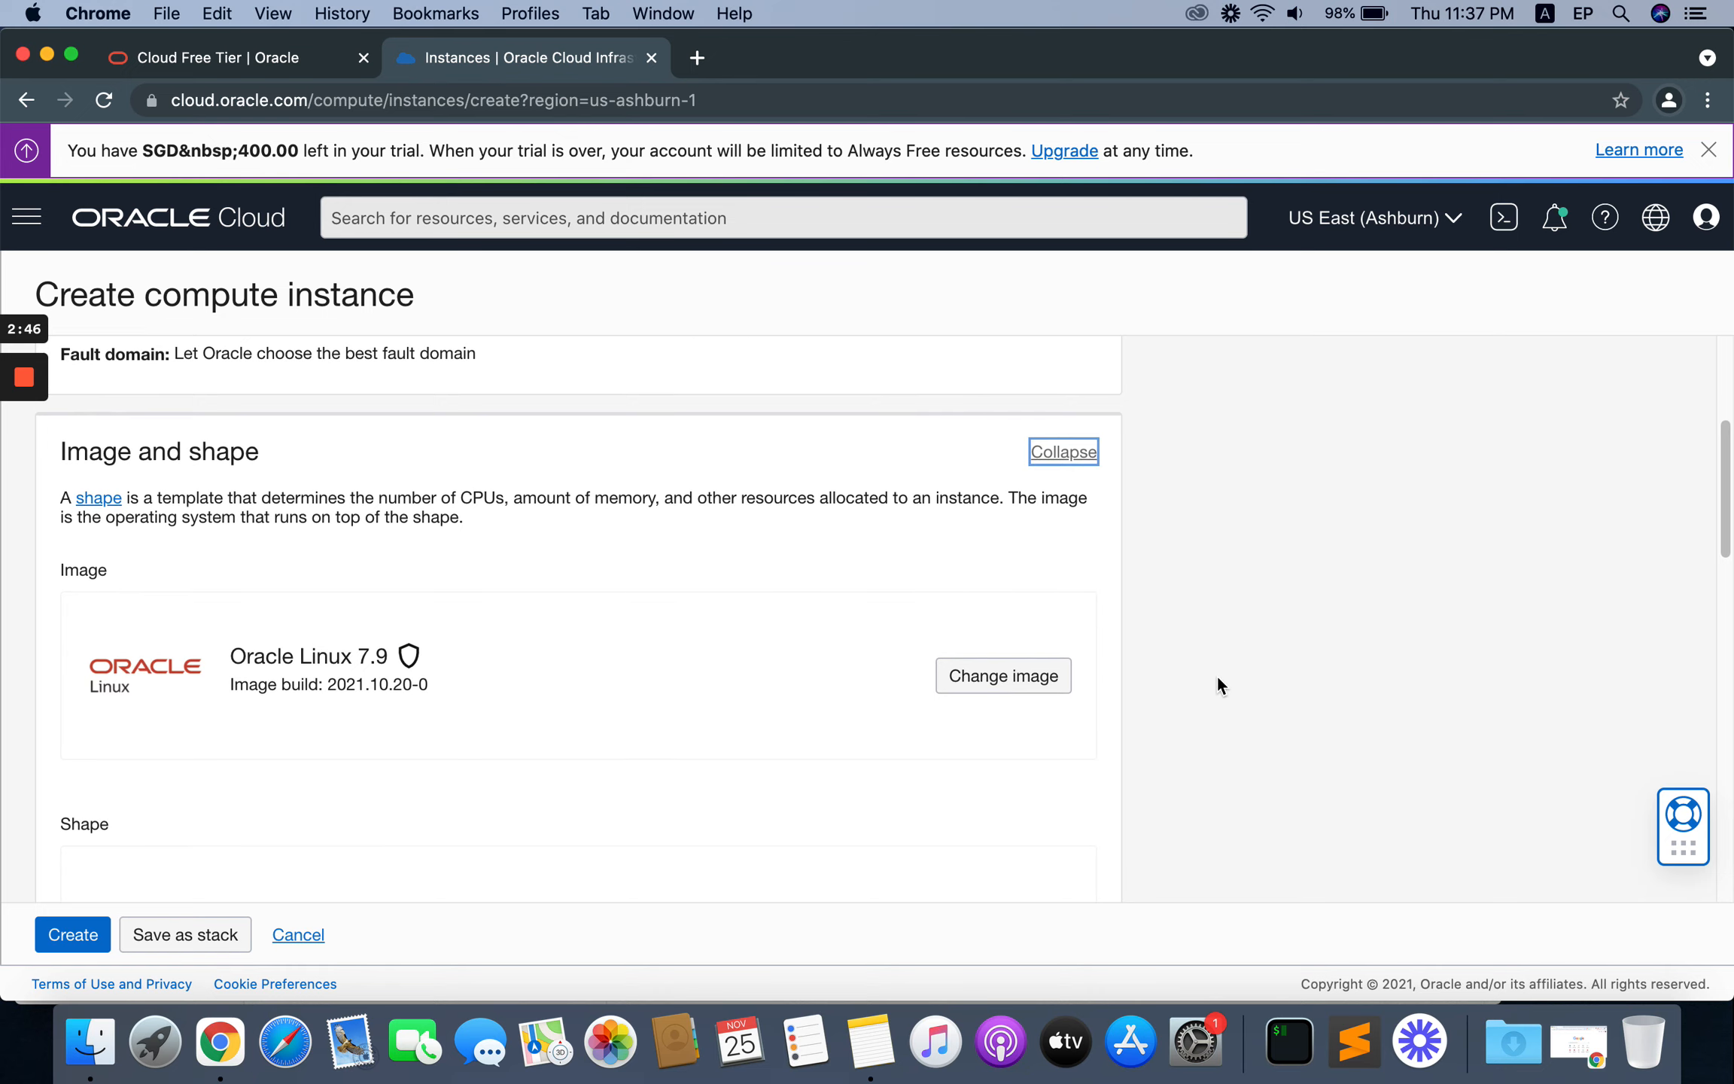
{"action": "scroll", "coordinate": [1216, 673], "scroll_direction": "down", "scroll_amount": 1}
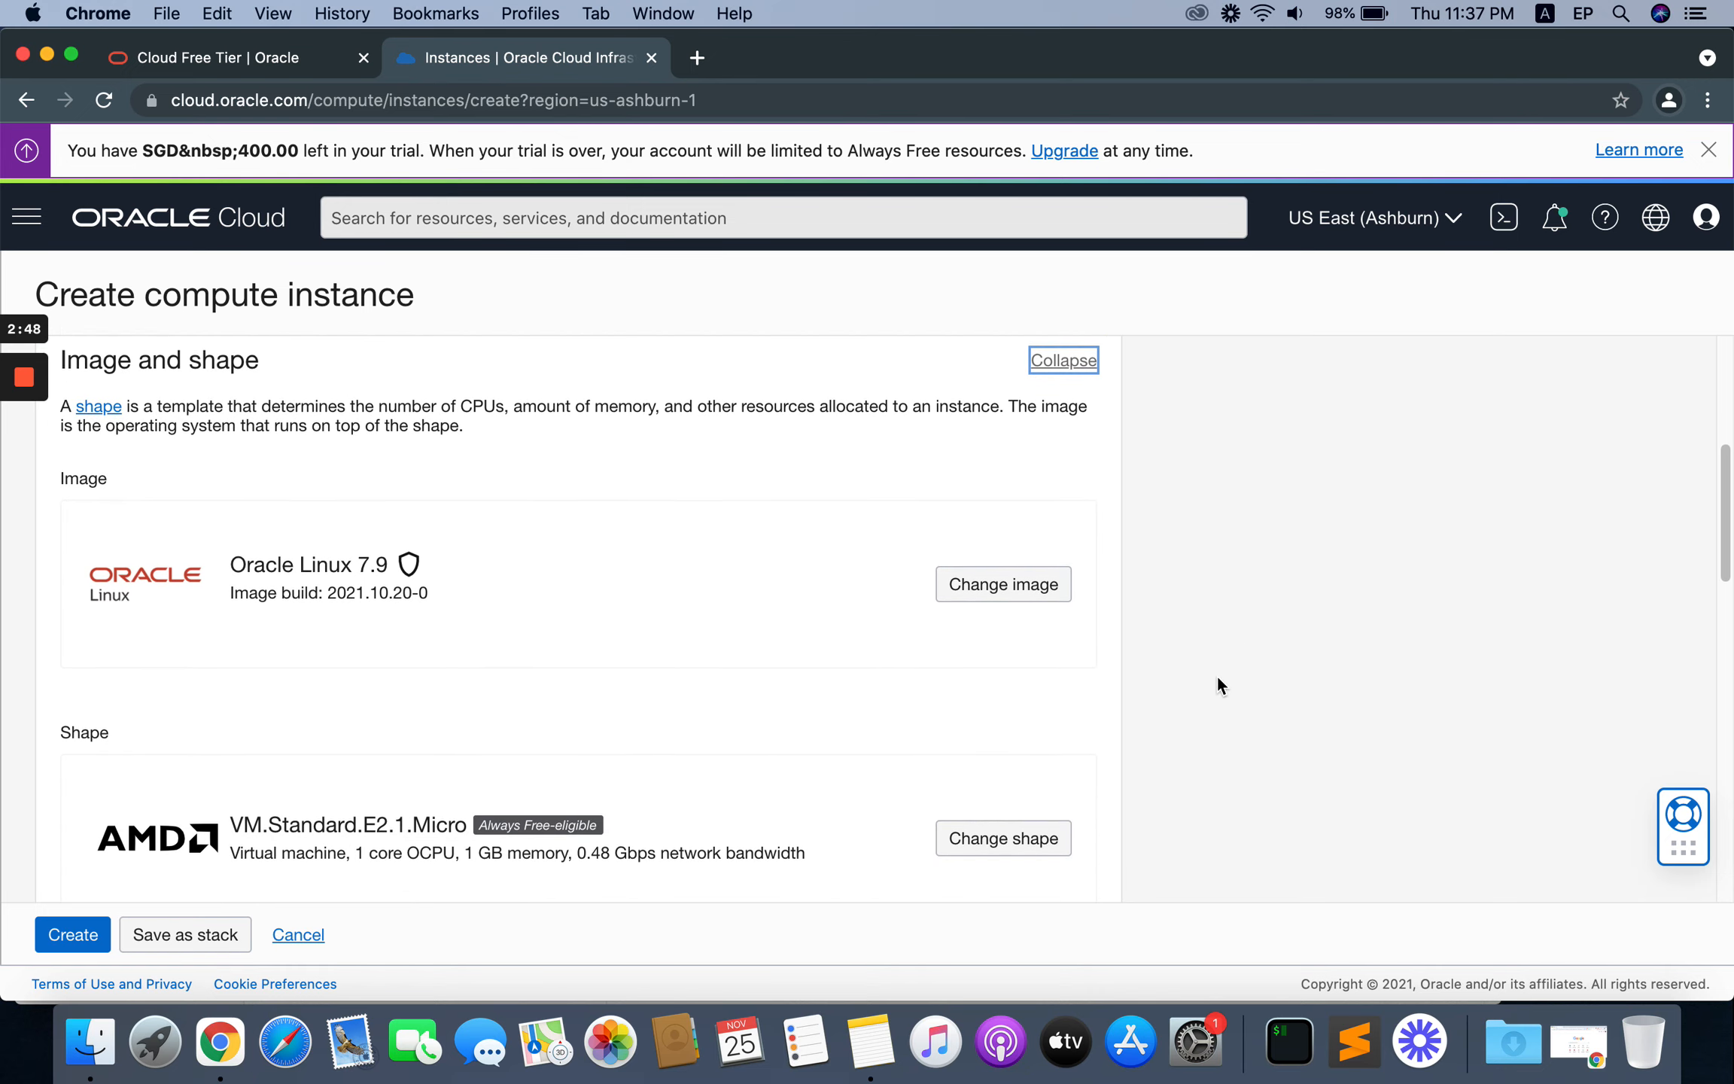
{"action": "left_click", "coordinate": [971, 566]}
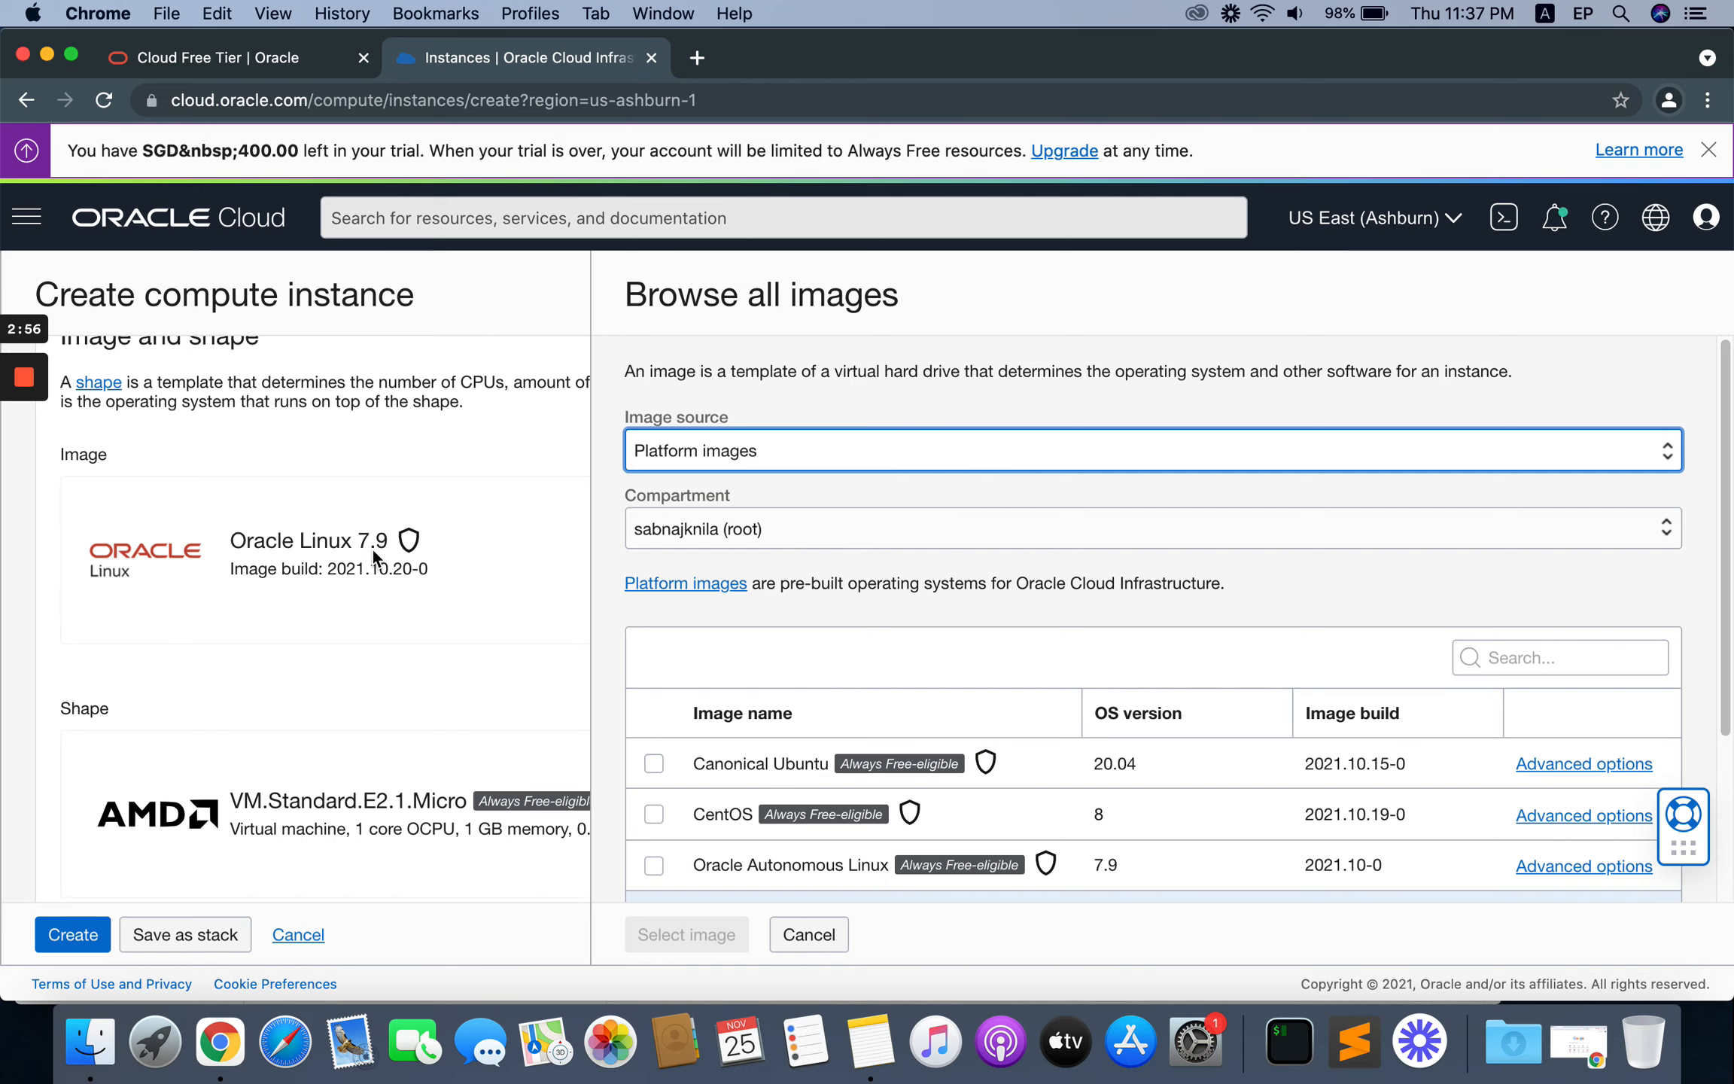
{"action": "scroll", "coordinate": [1080, 656], "scroll_direction": "down", "scroll_amount": 5}
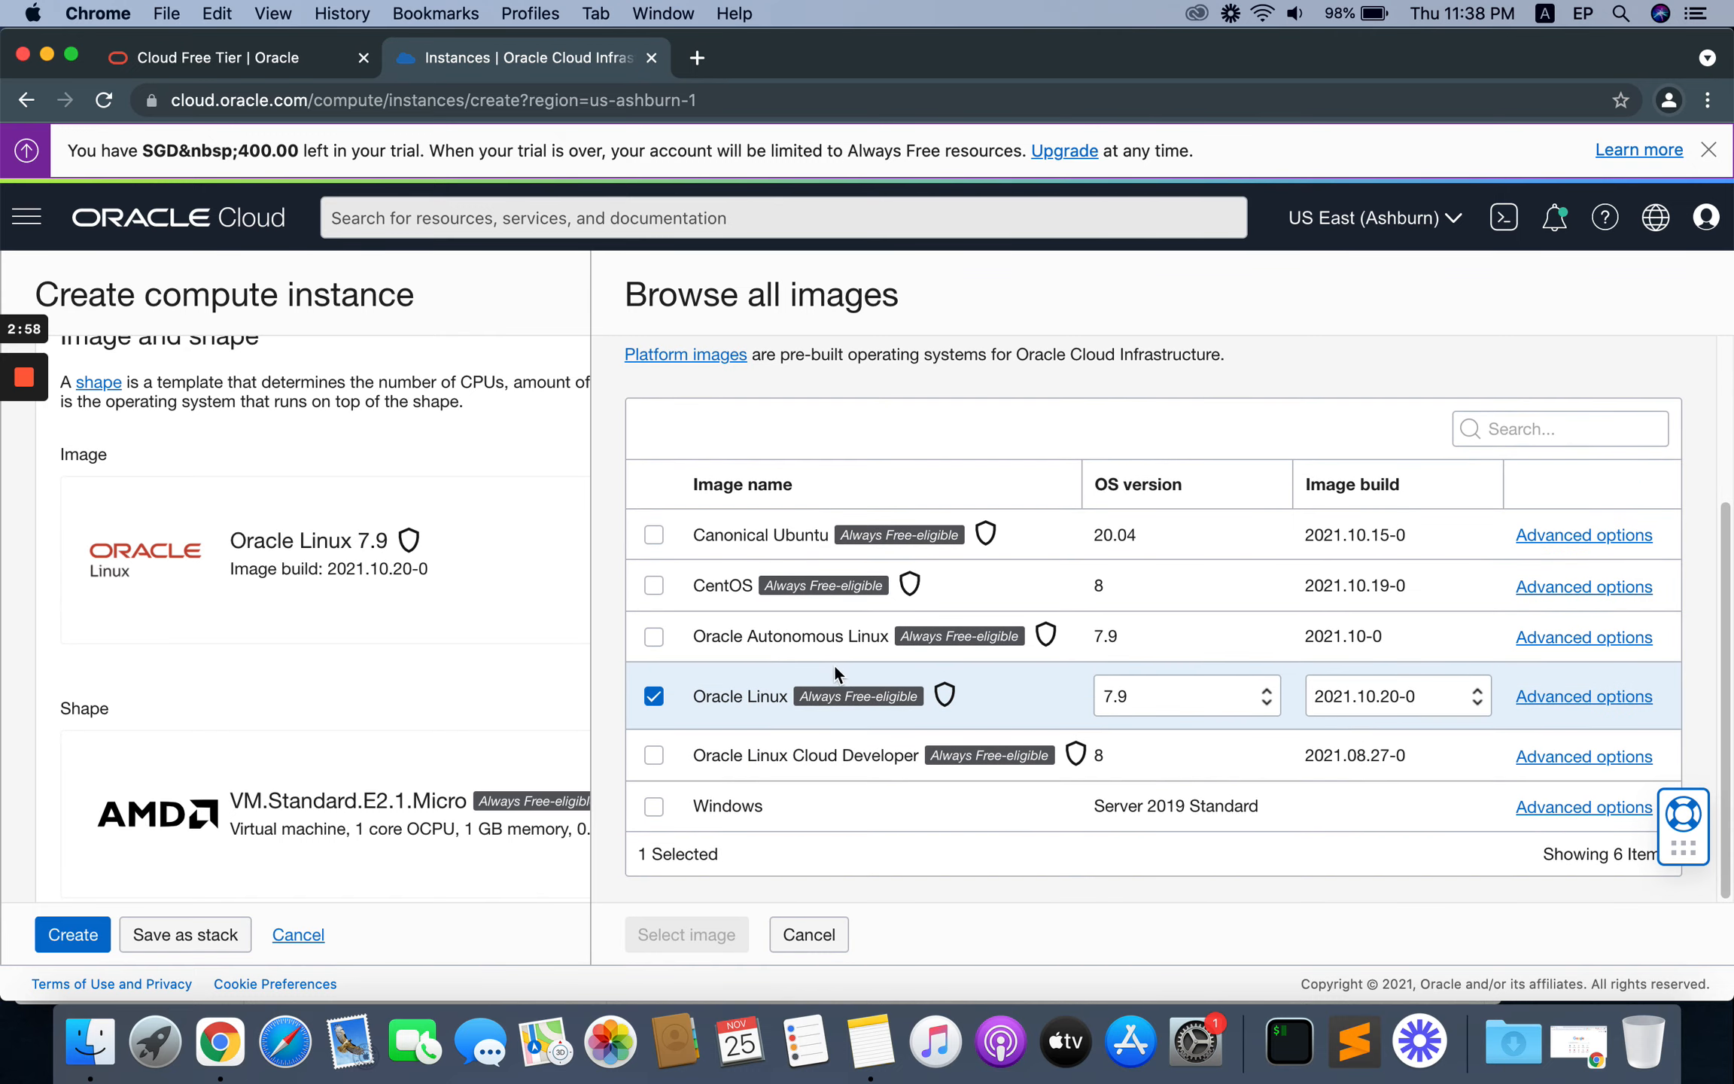
{"action": "left_click", "coordinate": [1229, 691]}
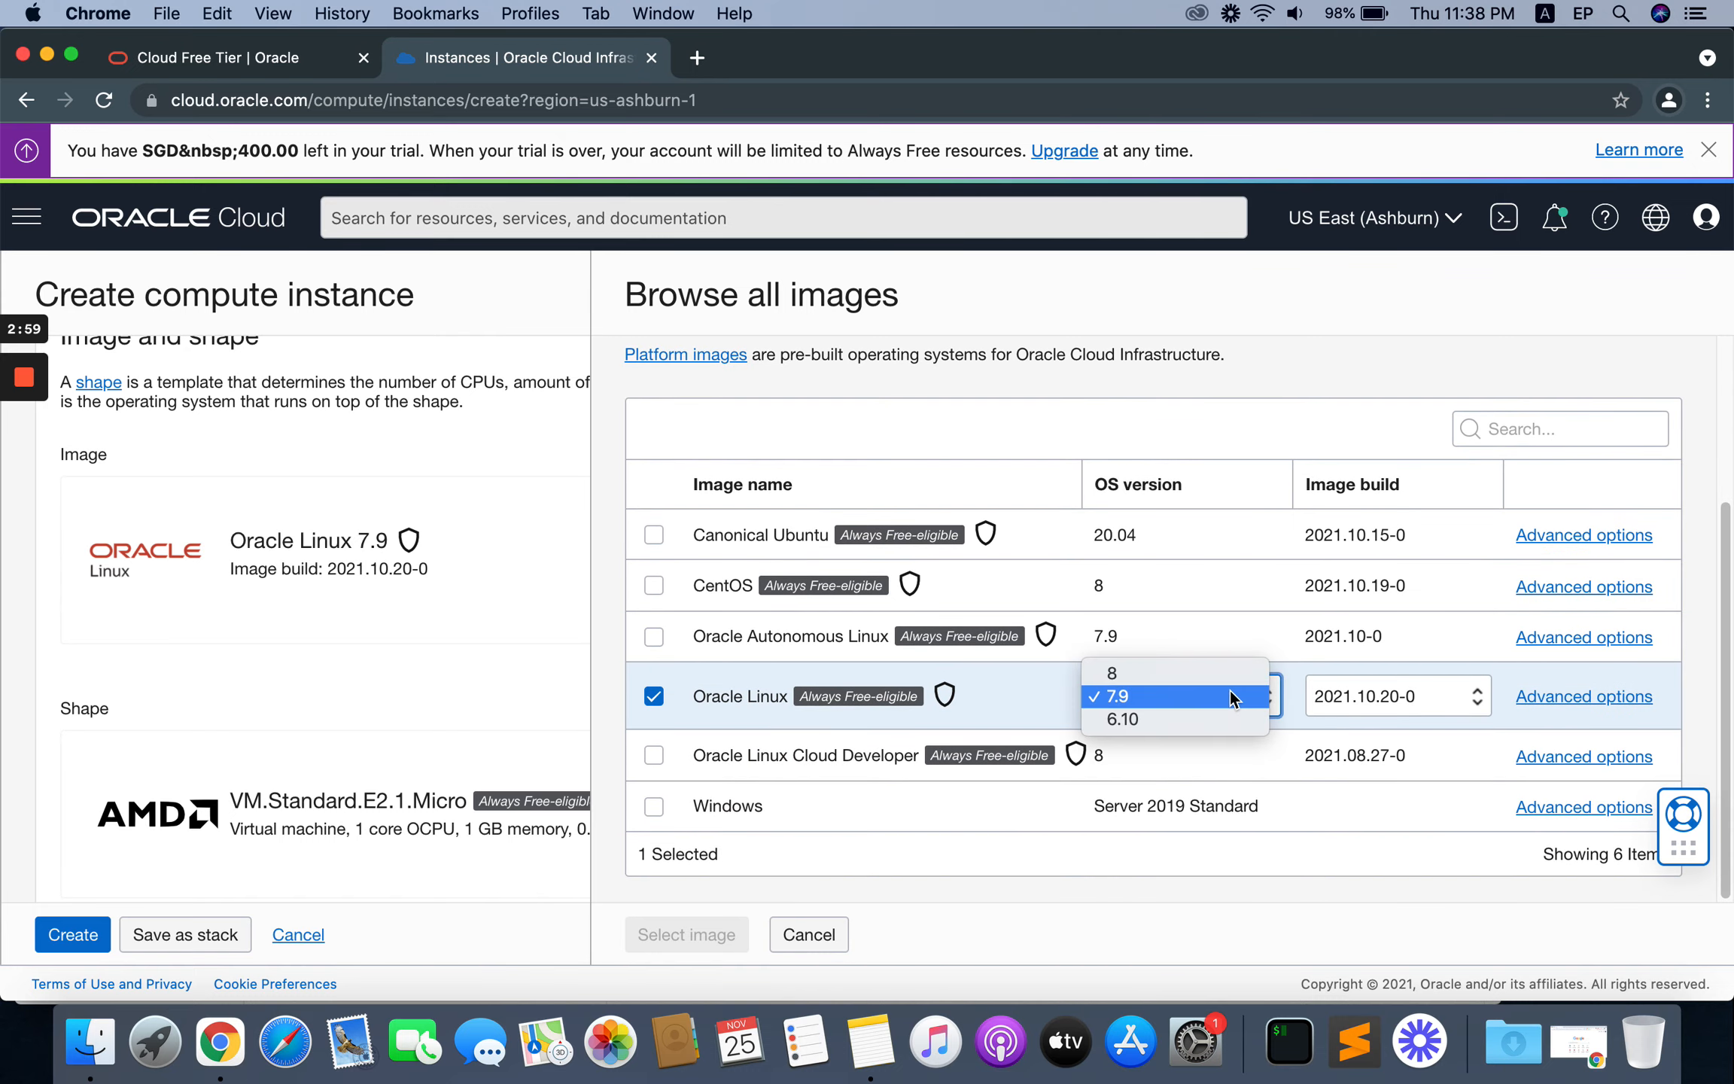
{"action": "left_click", "coordinate": [1175, 674]}
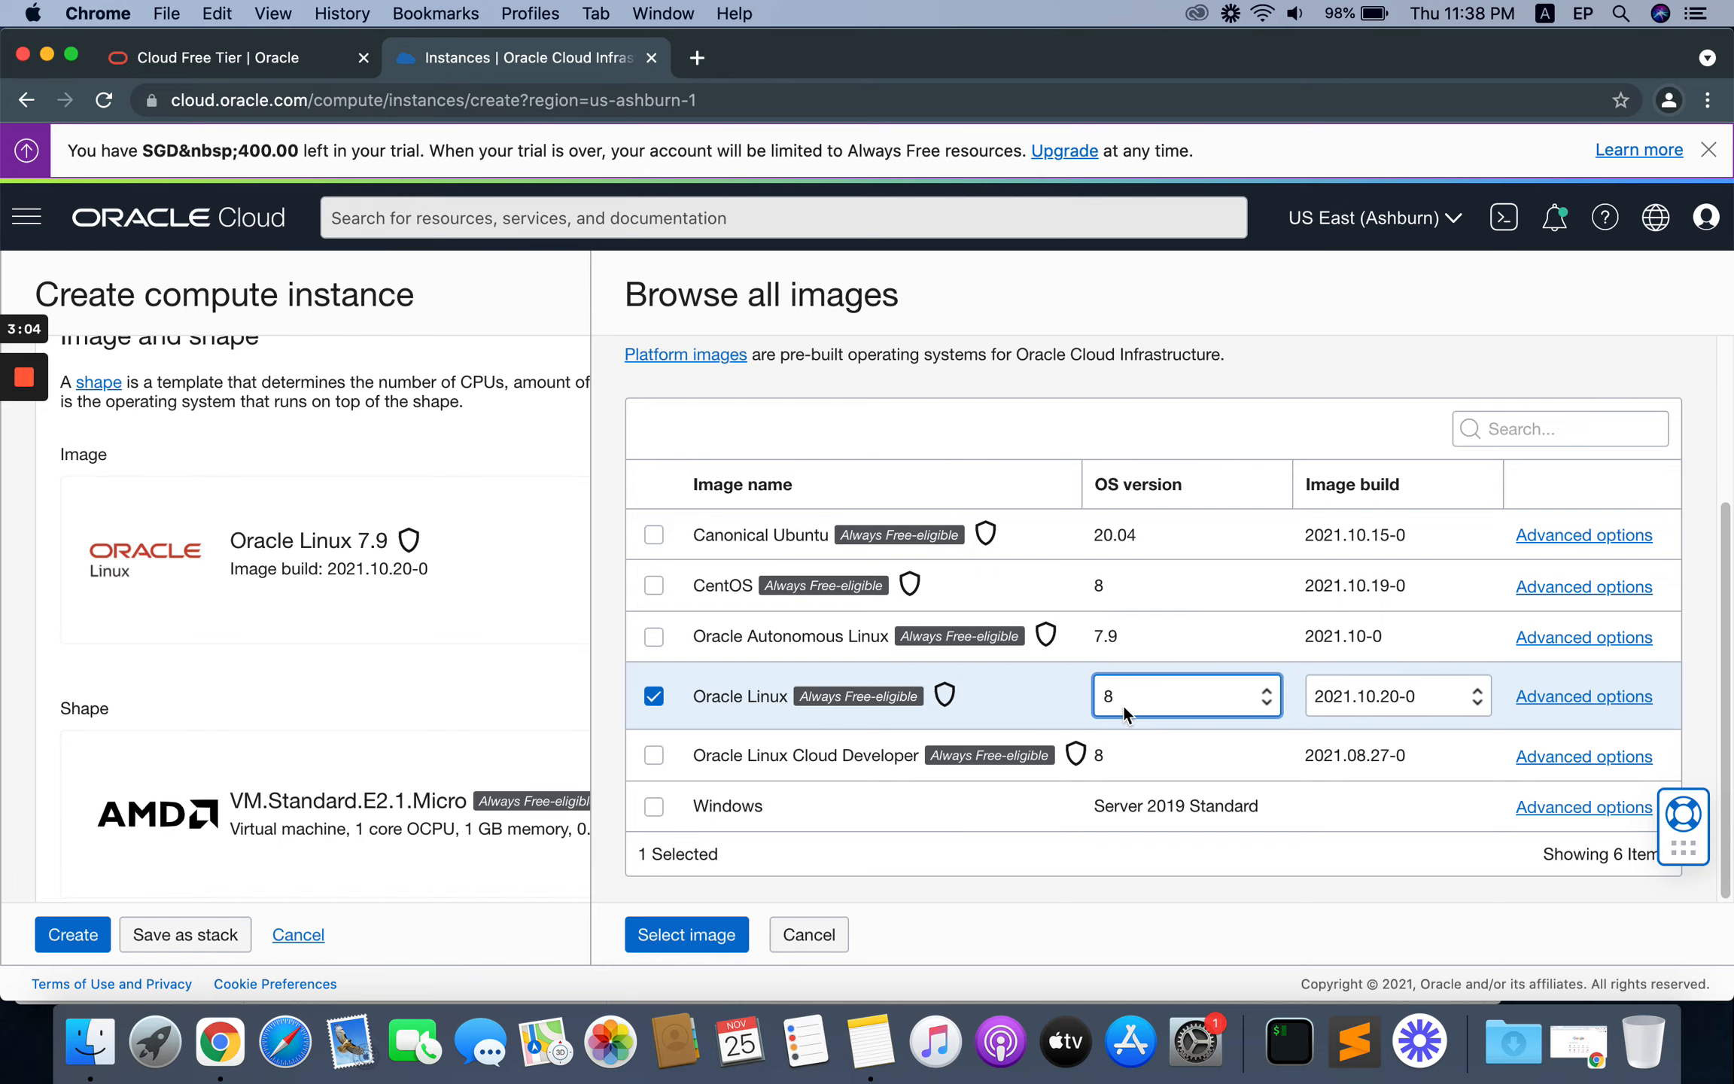
{"action": "left_click", "coordinate": [688, 941]}
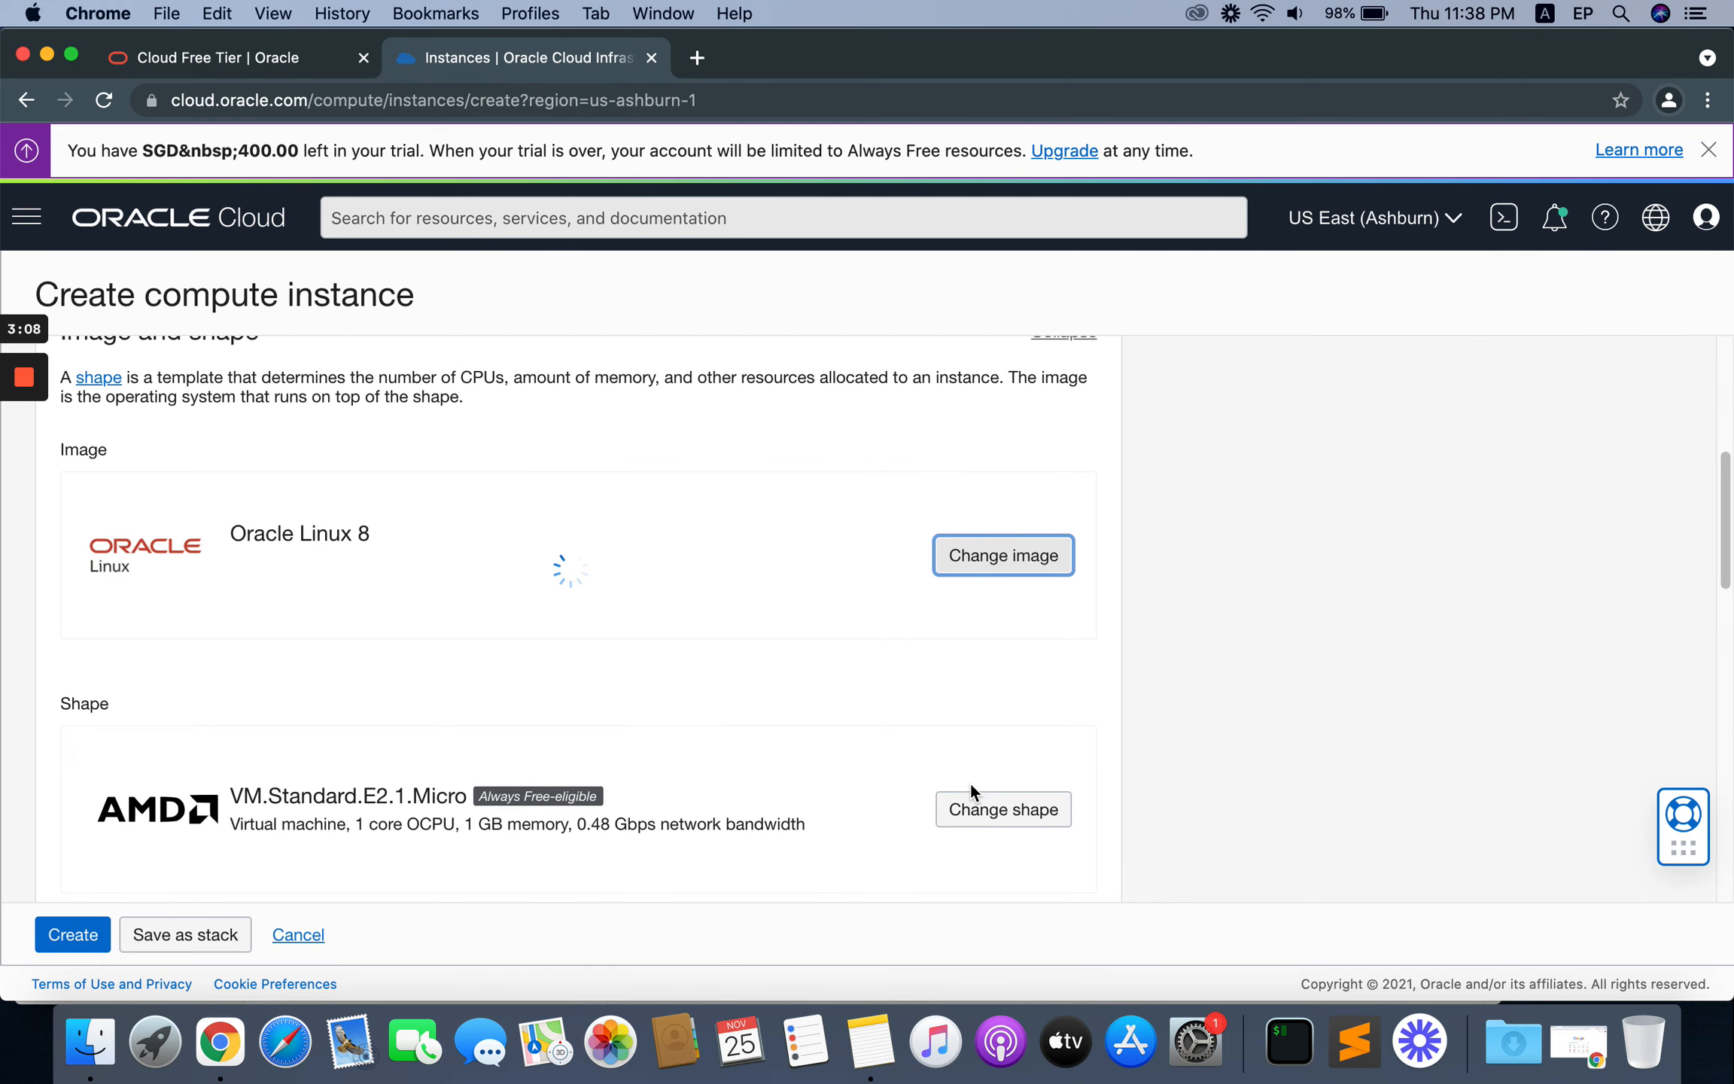
Step: Change the shape to the Ampere VM.Standard.A1.Flex with 4 OCPUs and 24 GB of memory
{"action": "scroll", "coordinate": [970, 785], "scroll_direction": "down", "scroll_amount": 2}
{"action": "scroll", "coordinate": [970, 781], "scroll_direction": "down", "scroll_amount": 1}
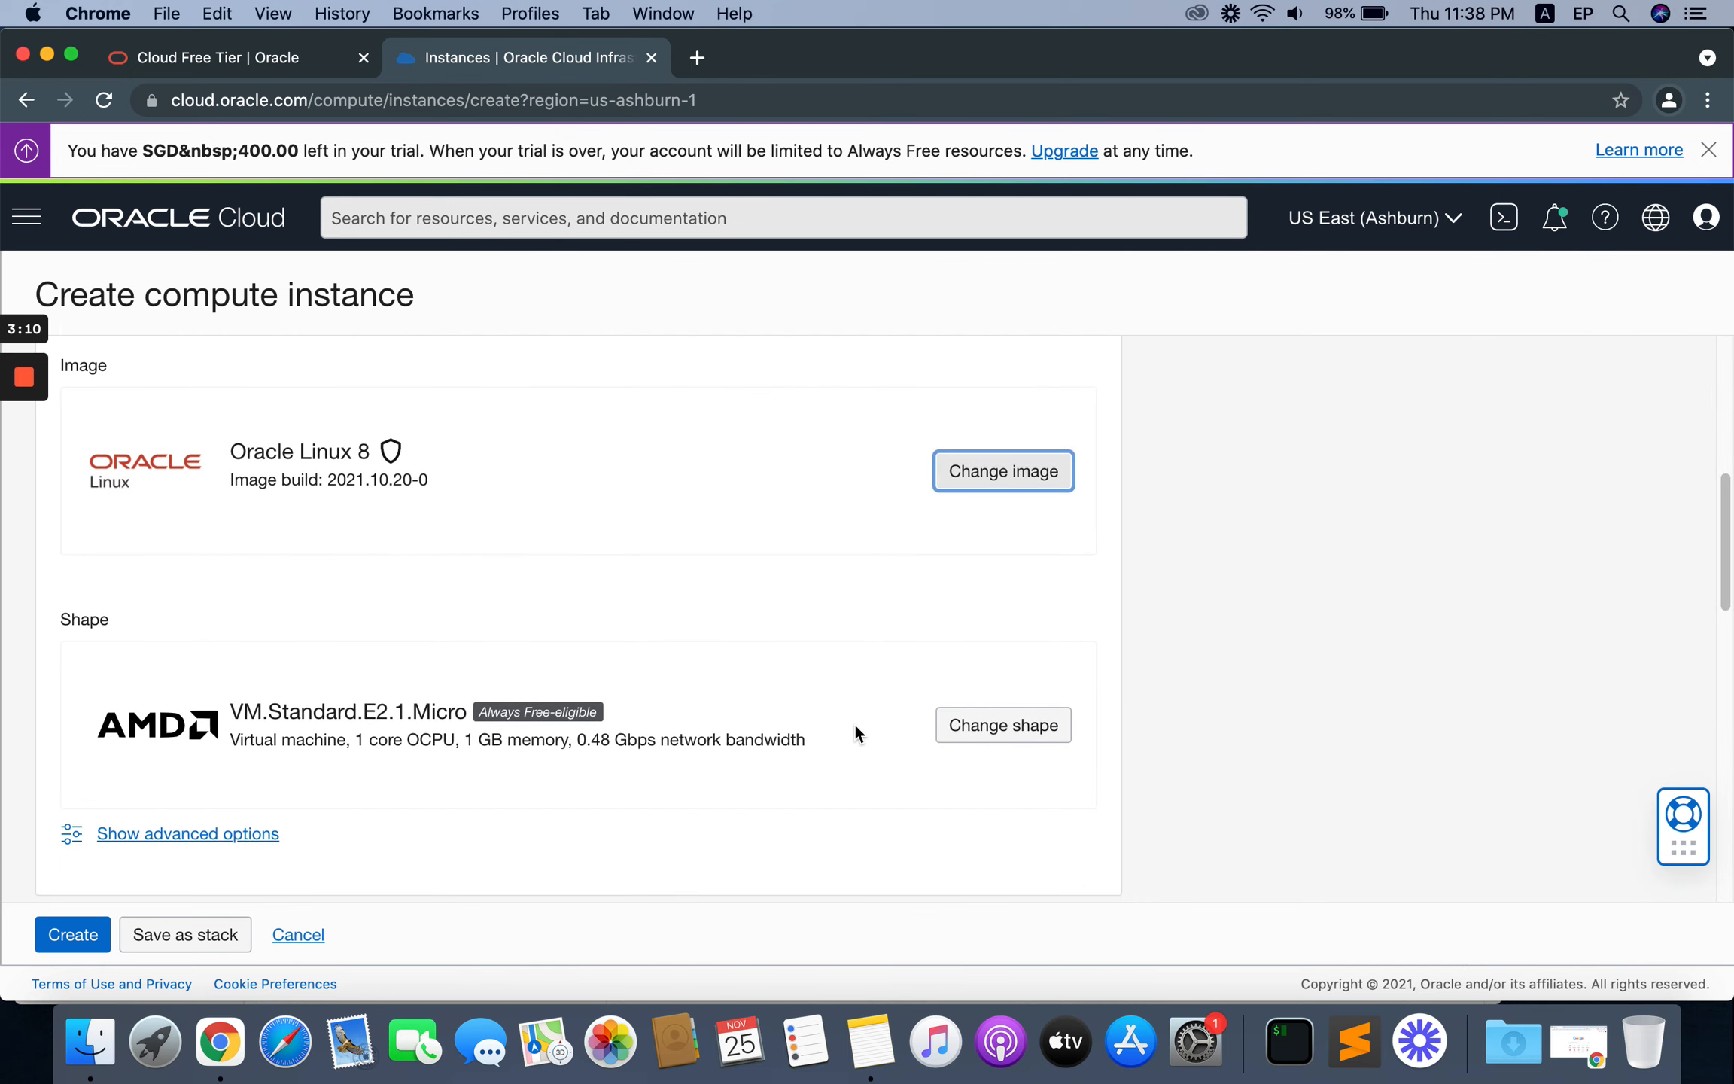
{"action": "left_click", "coordinate": [995, 731]}
{"action": "scroll", "coordinate": [1154, 719], "scroll_direction": "down", "scroll_amount": 4}
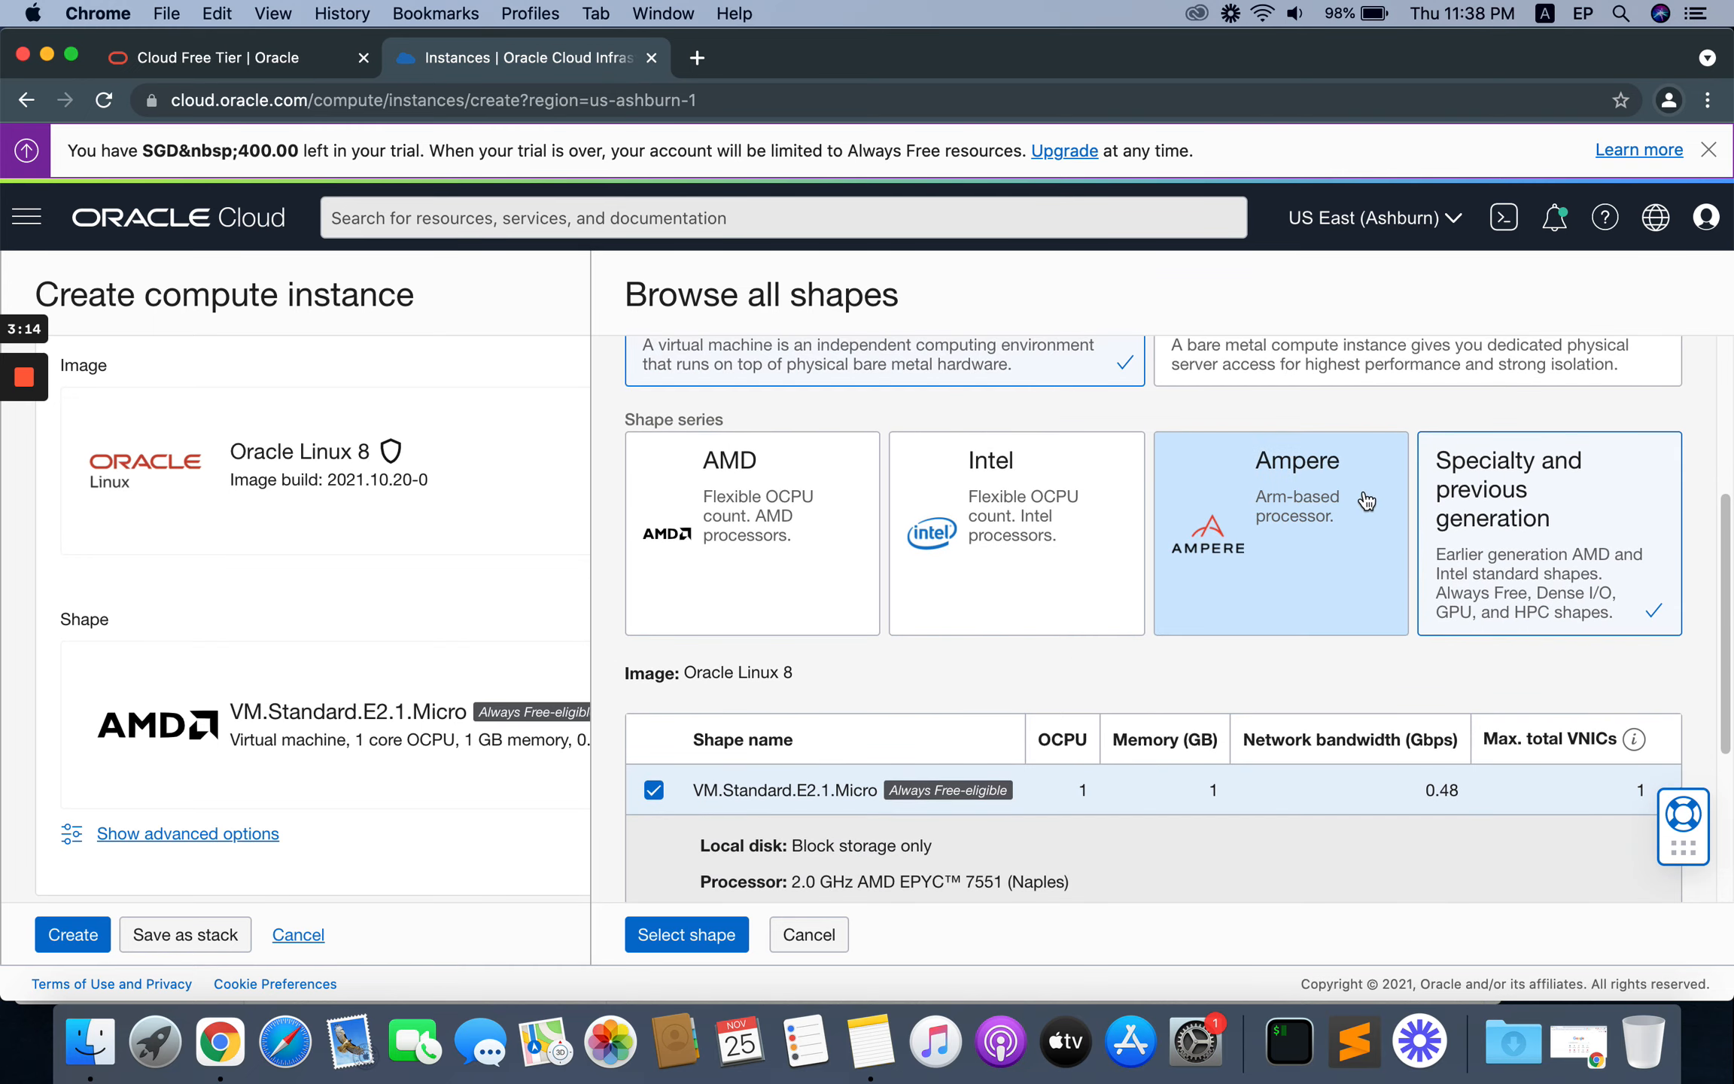
{"action": "left_click", "coordinate": [1253, 503]}
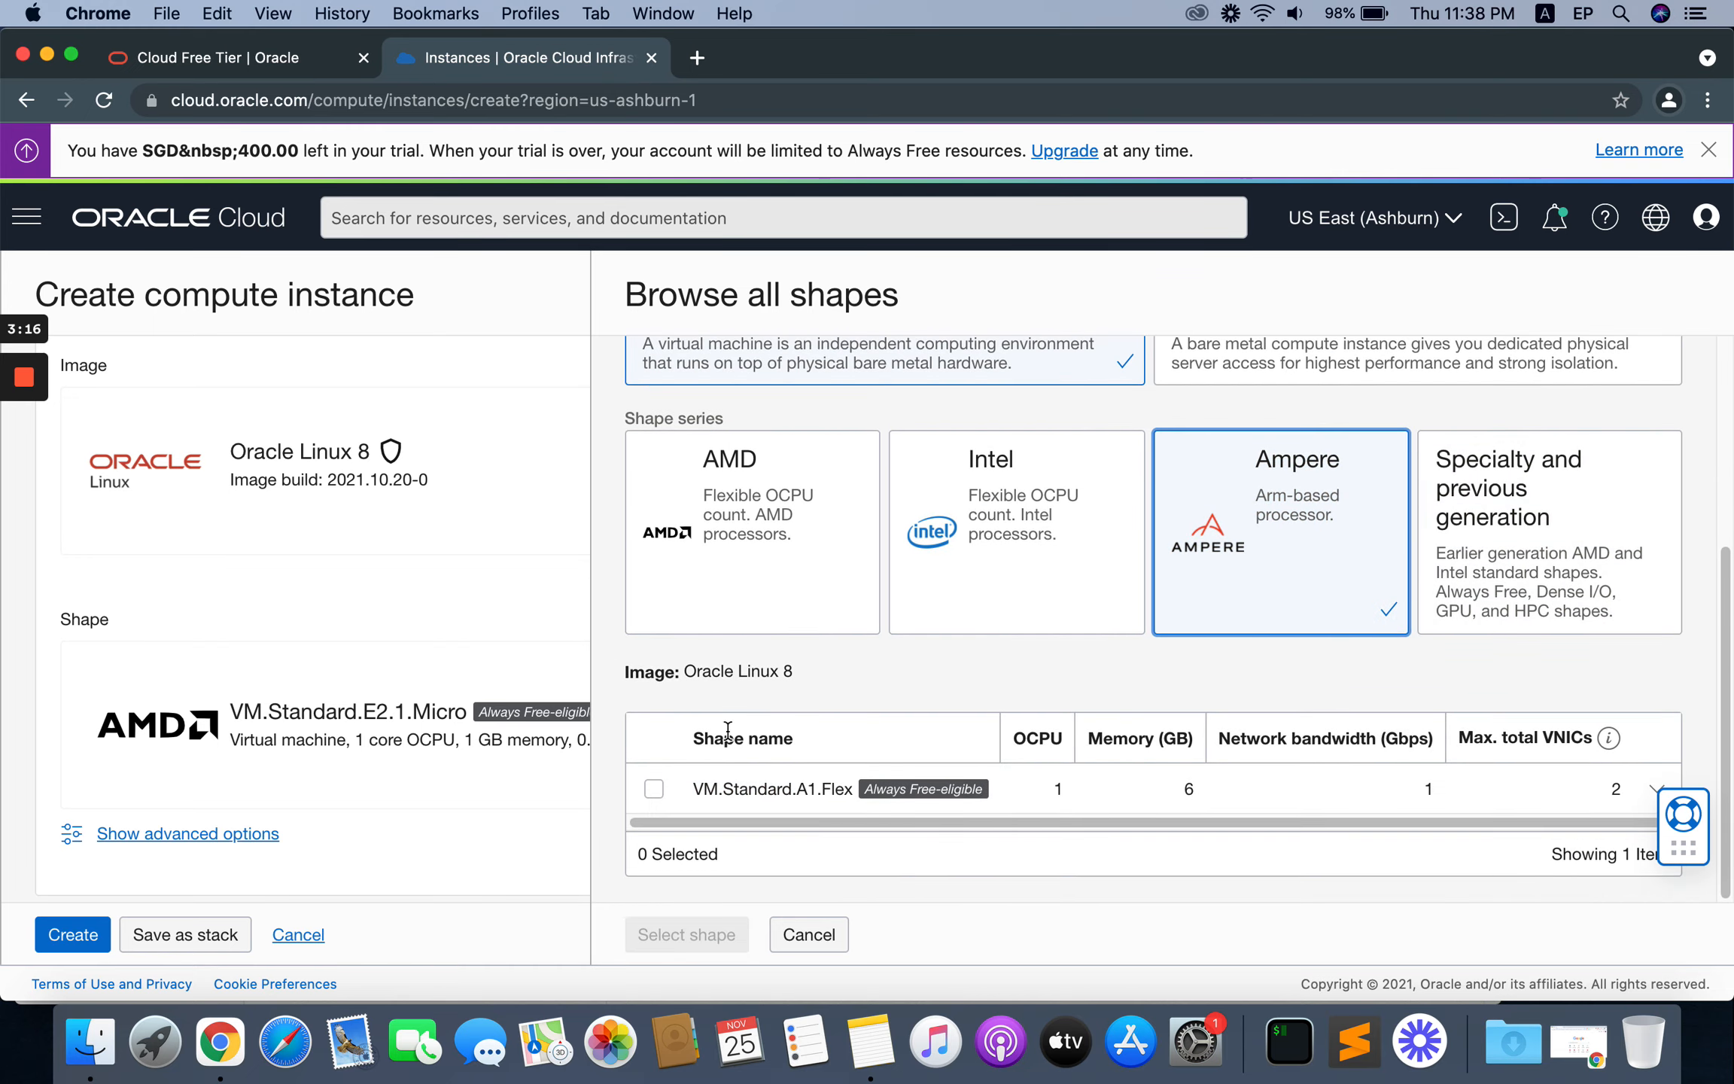
{"action": "left_click", "coordinate": [654, 789]}
{"action": "scroll", "coordinate": [1058, 715], "scroll_direction": "down", "scroll_amount": 5}
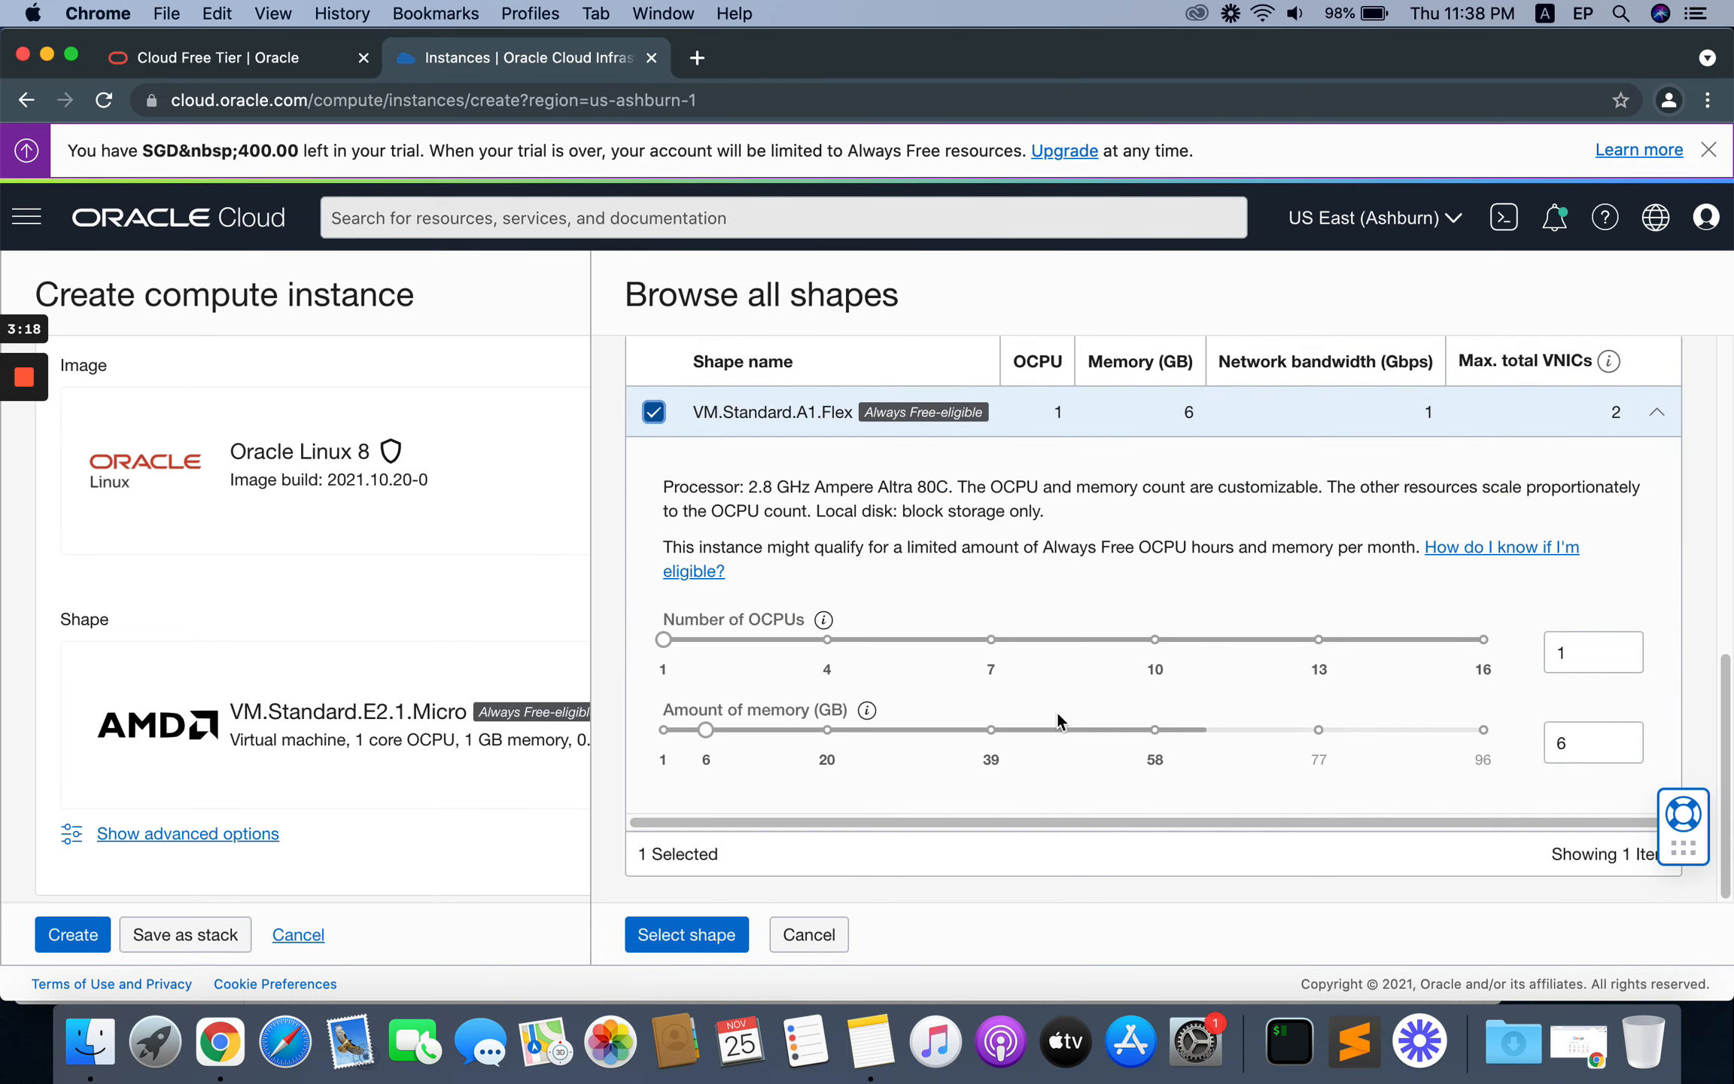
{"action": "left_click", "coordinate": [827, 640]}
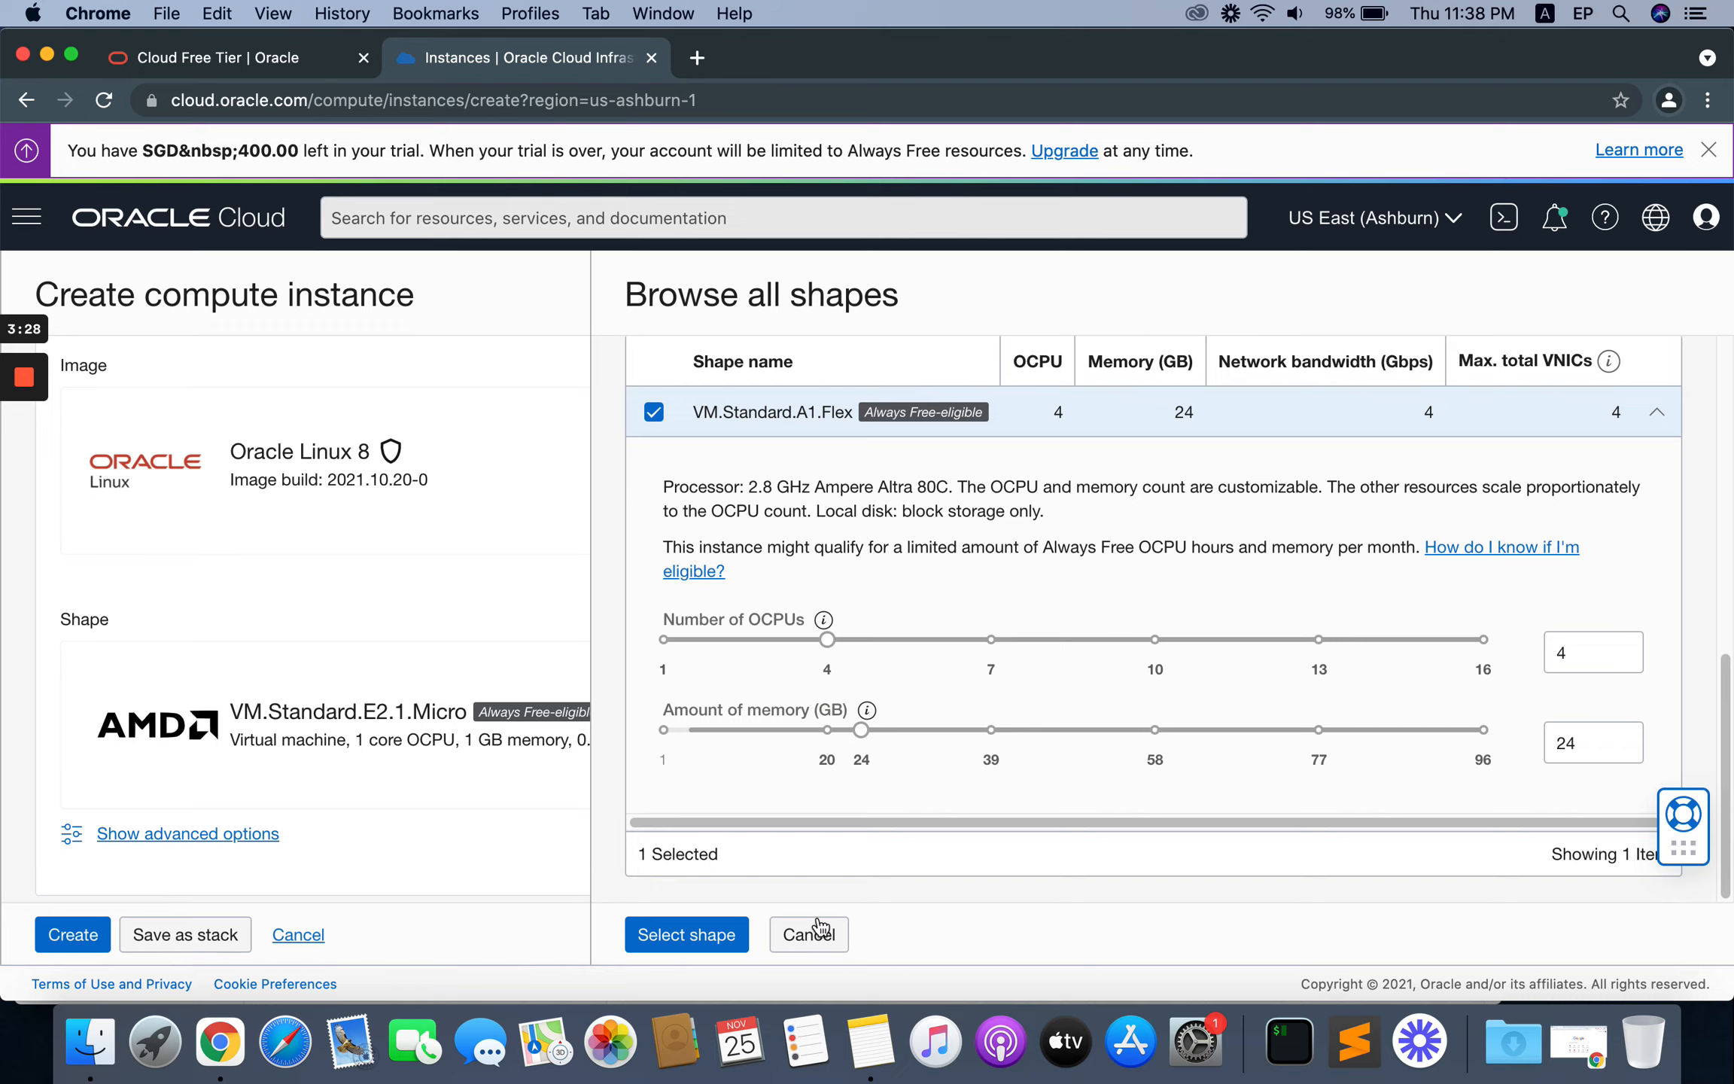
{"action": "left_click", "coordinate": [686, 934]}
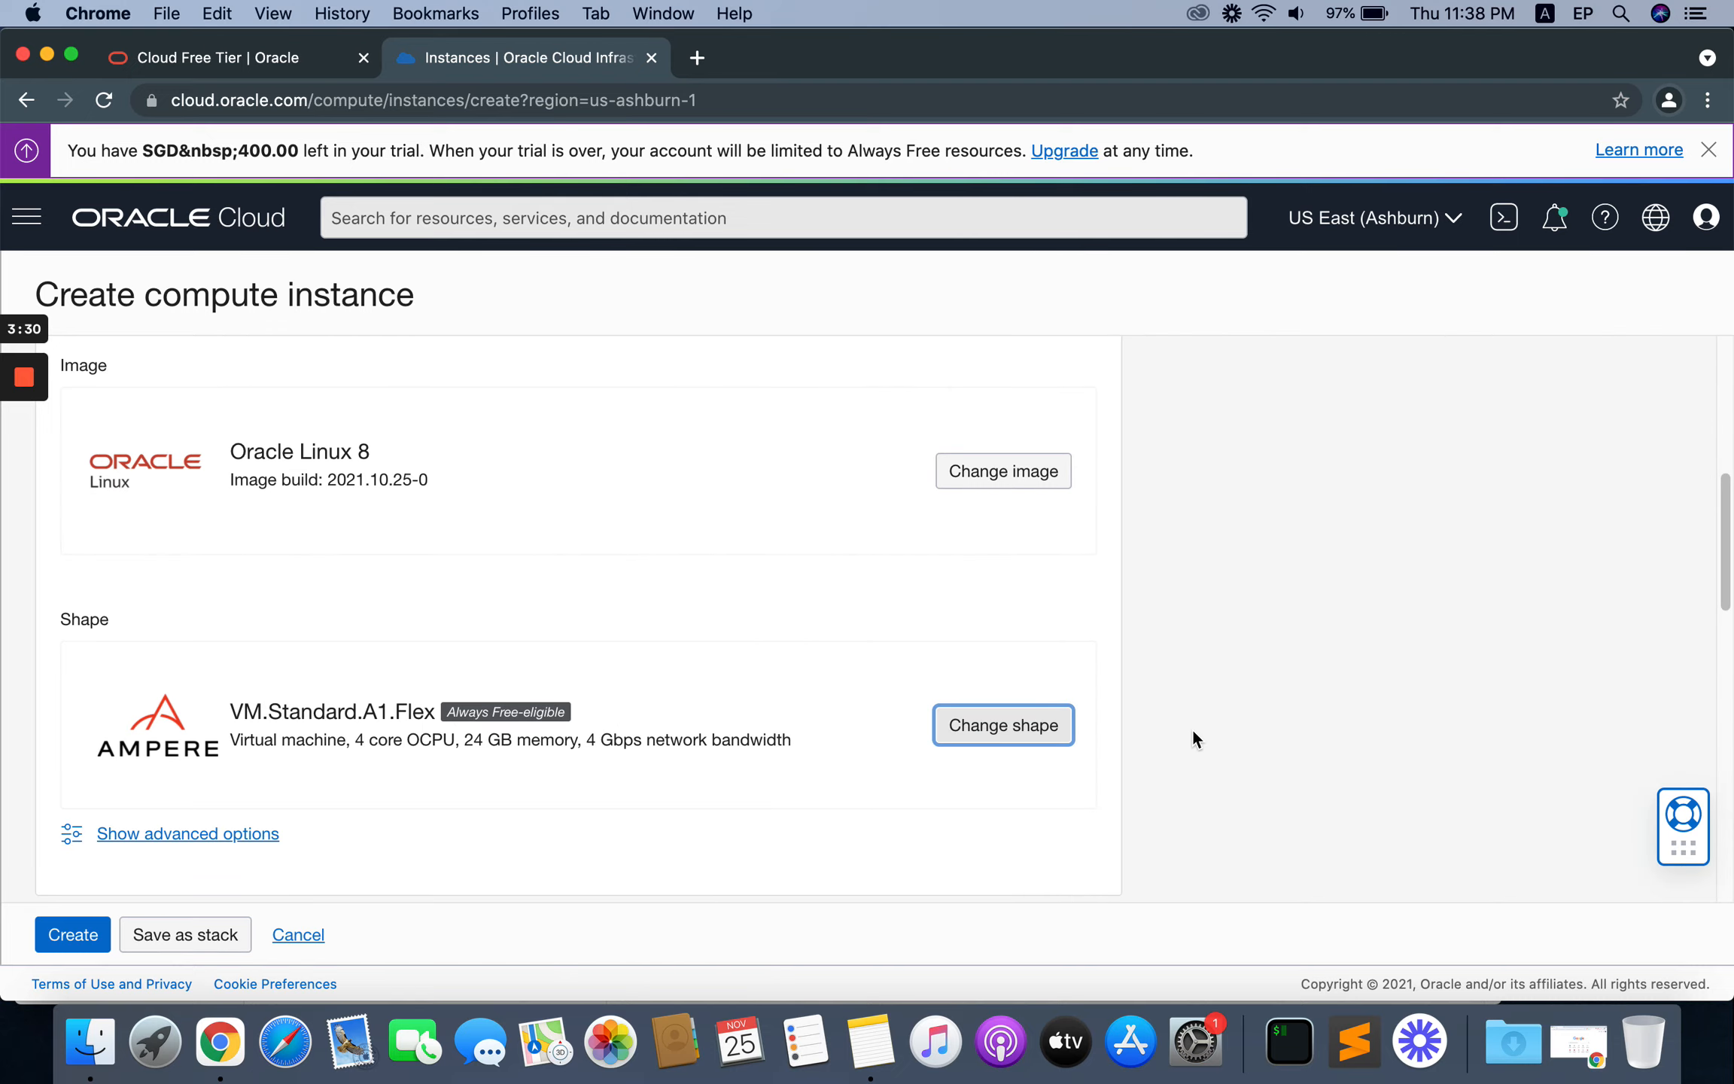
{"action": "scroll", "coordinate": [1159, 743], "scroll_direction": "down", "scroll_amount": 3}
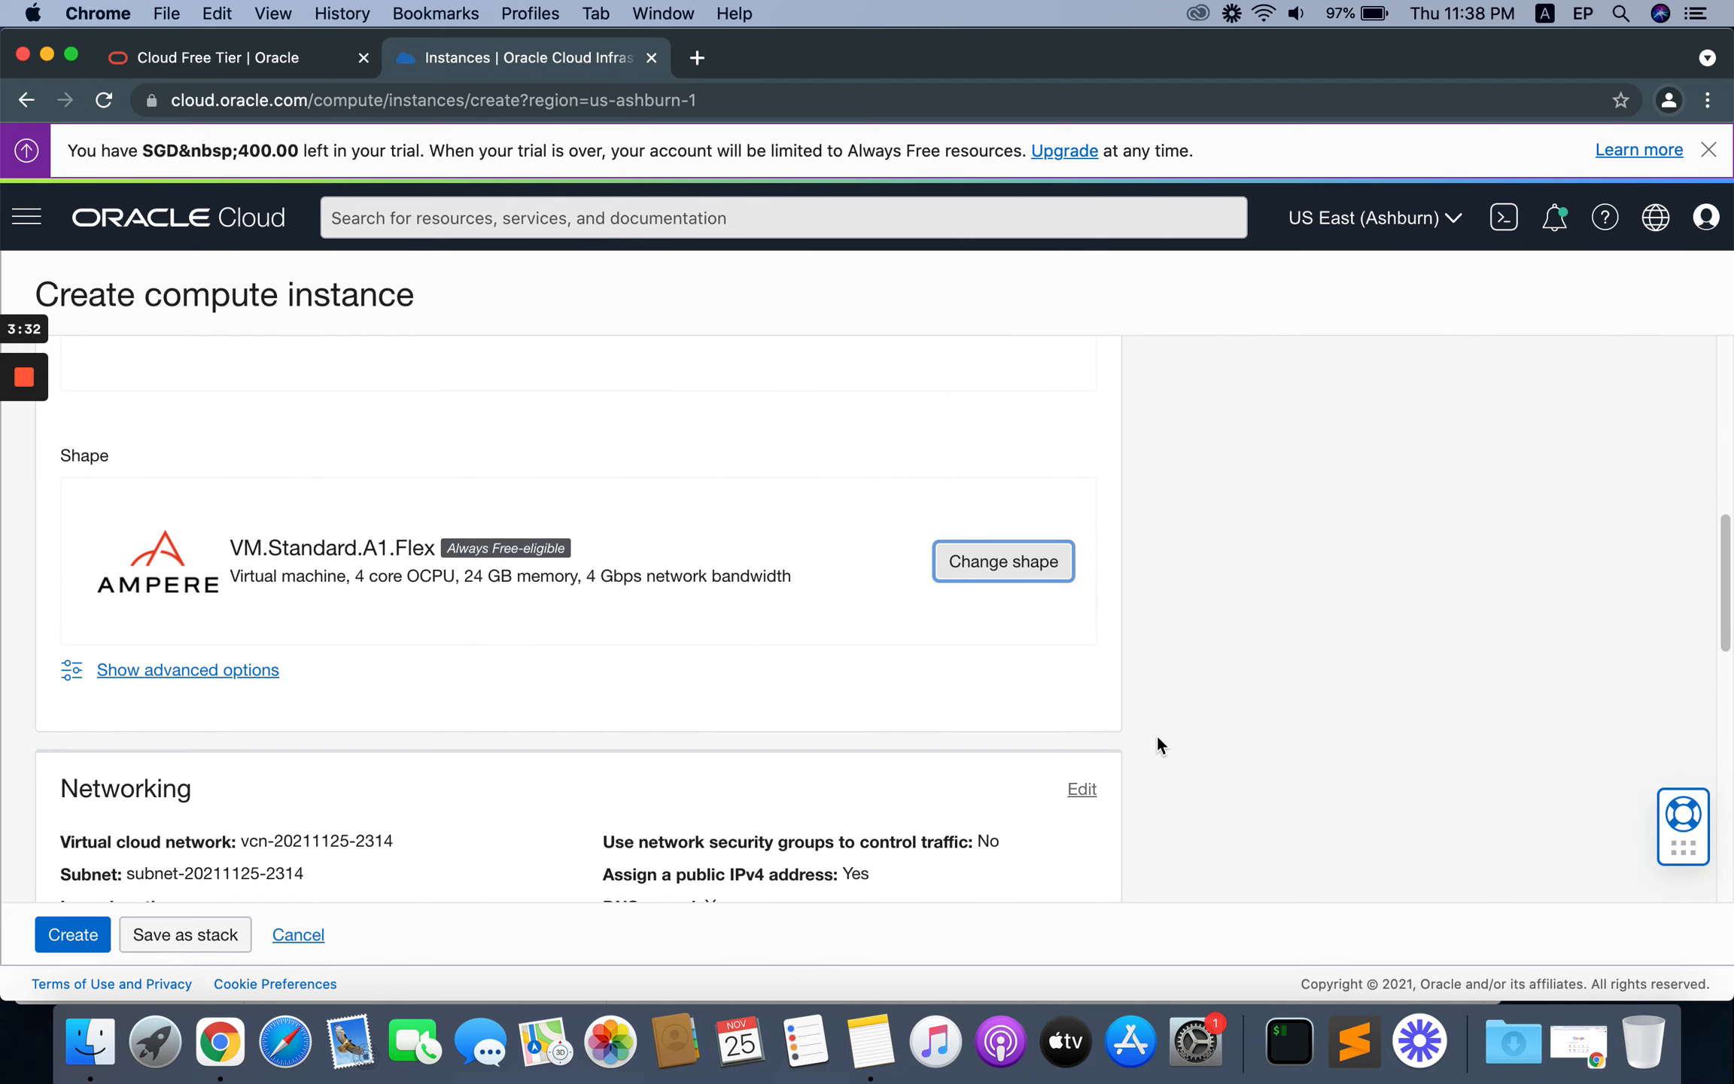
{"action": "left_click_drag", "start_coordinate": [355, 577], "coordinate": [672, 599]}
{"action": "left_click", "coordinate": [460, 577]}
{"action": "left_click", "coordinate": [735, 578]}
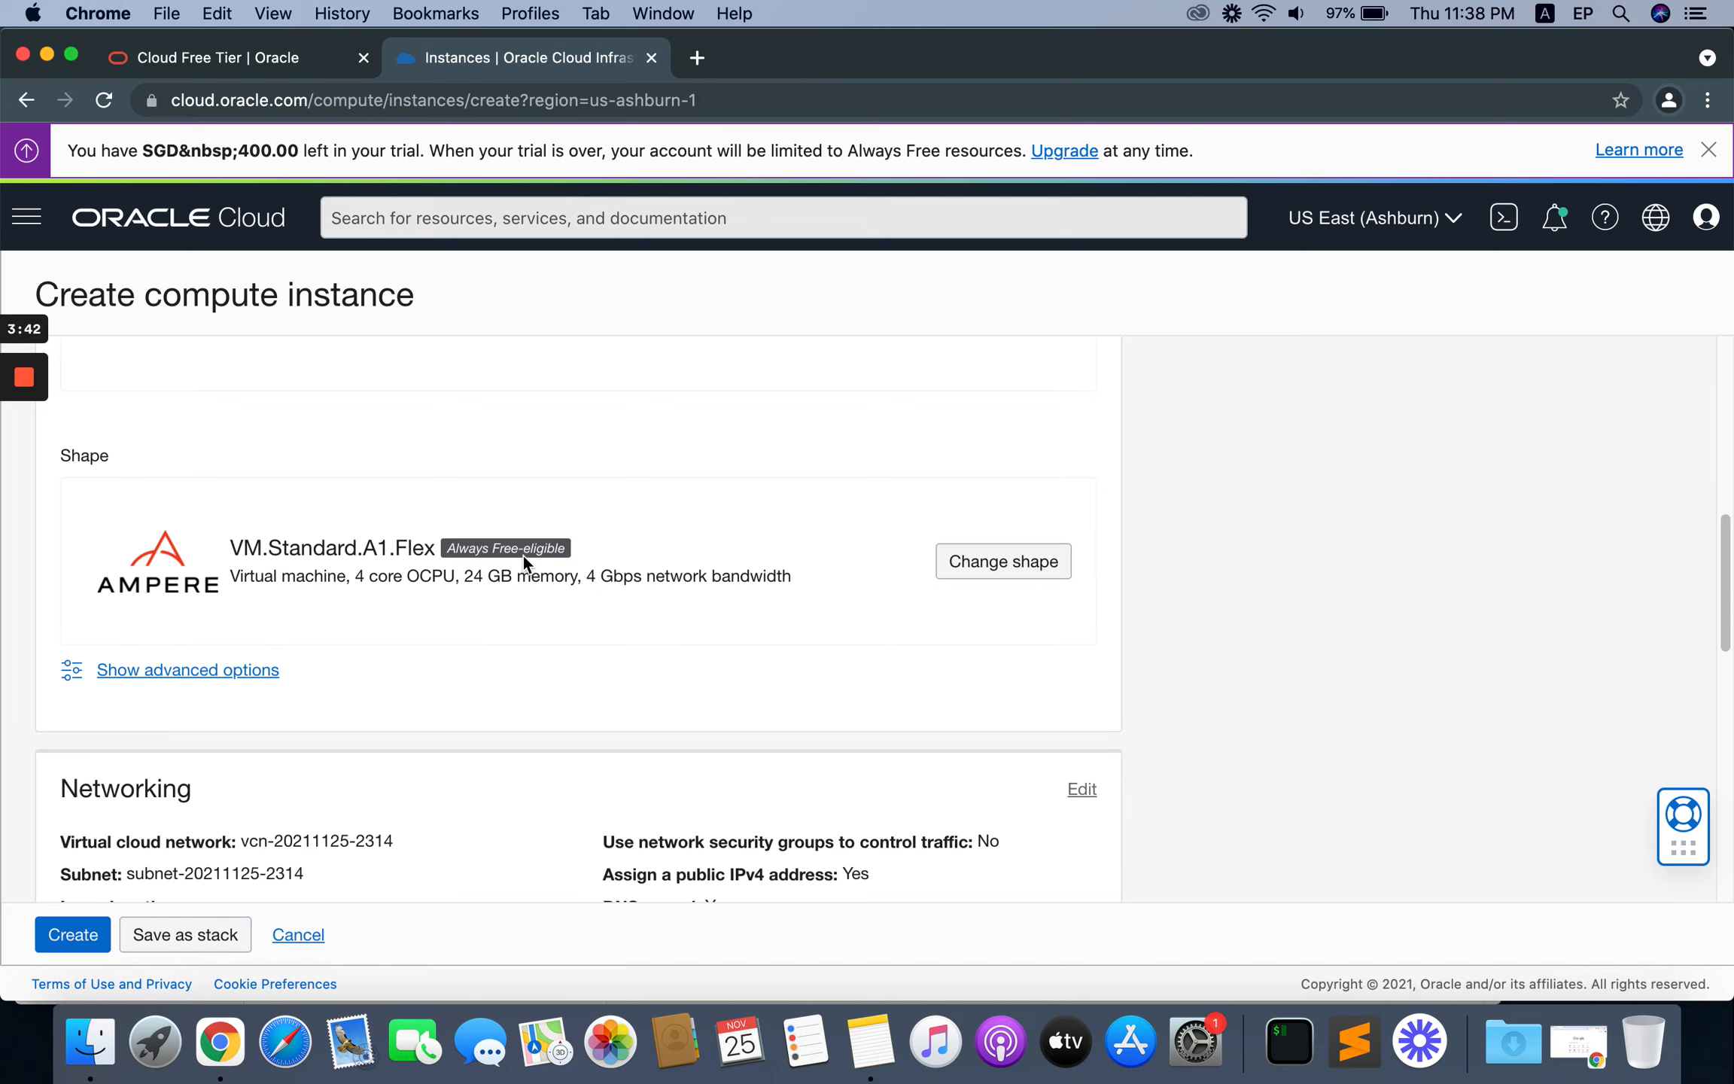
Step: Edit the networking settings so that the instance's primary network is a new virtual cloud network
{"action": "scroll", "coordinate": [592, 661], "scroll_direction": "down", "scroll_amount": 3}
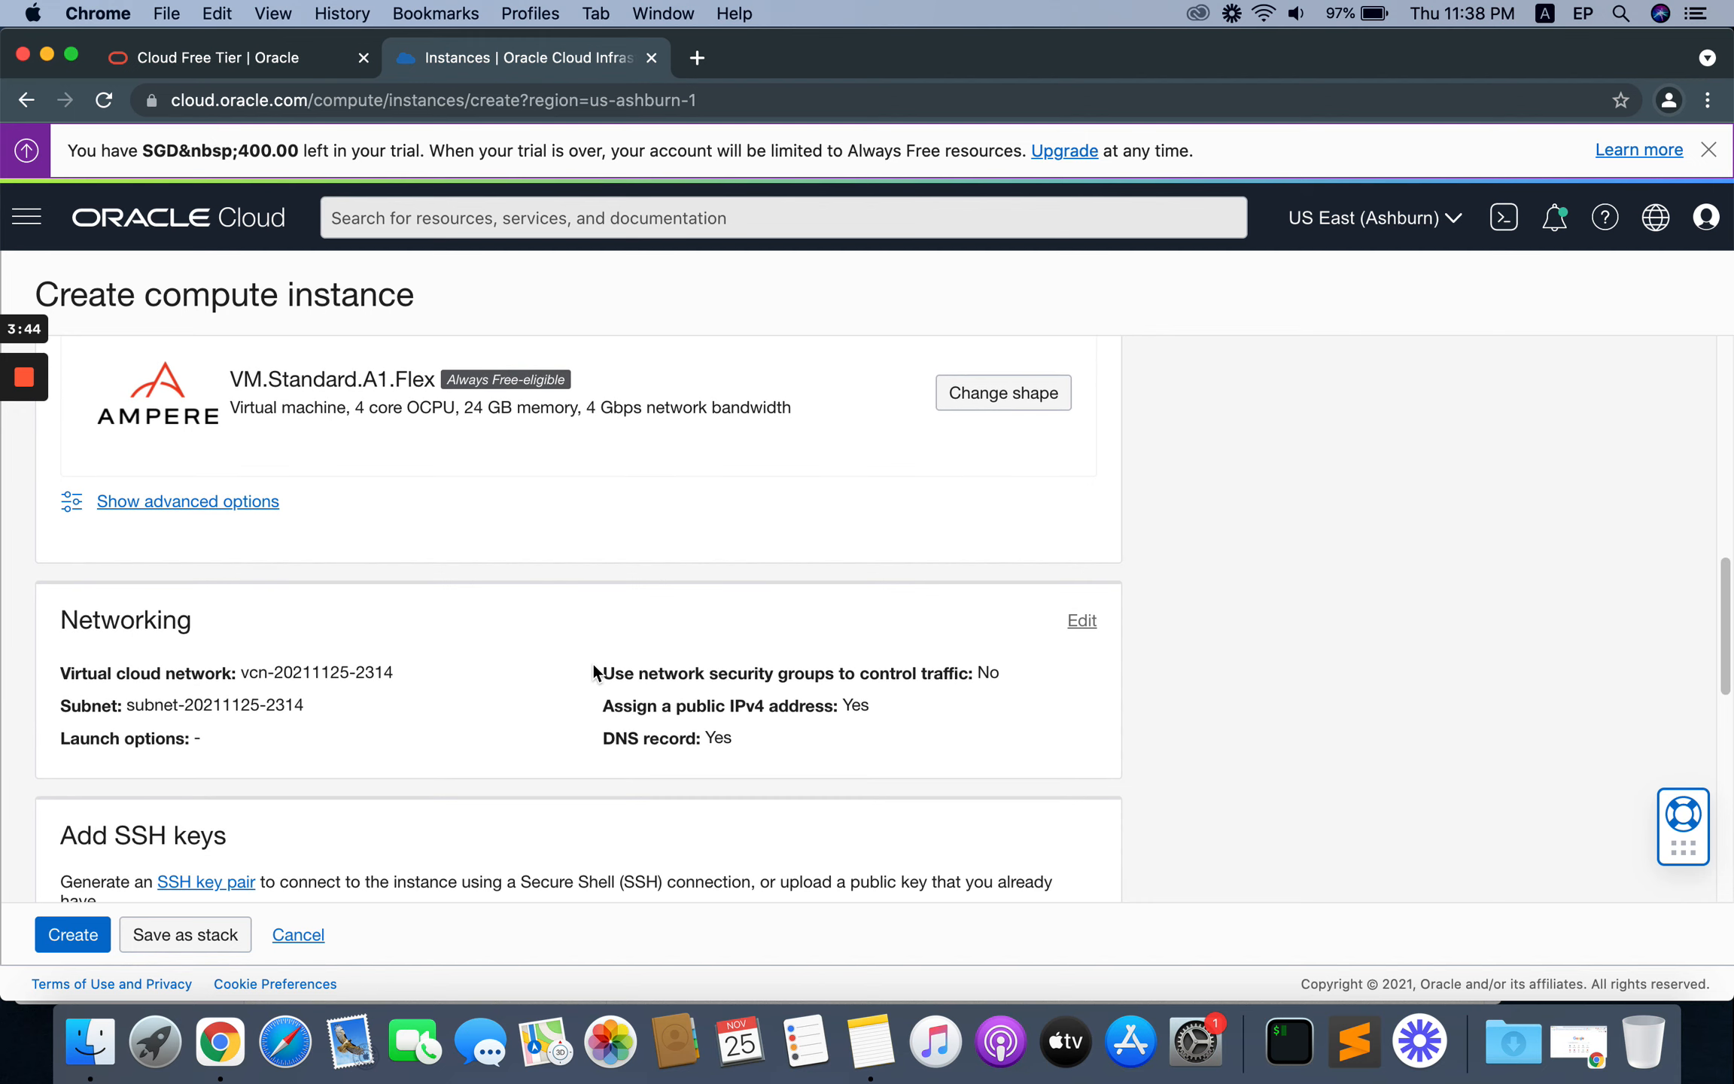
{"action": "scroll", "coordinate": [592, 670], "scroll_direction": "down", "scroll_amount": 2}
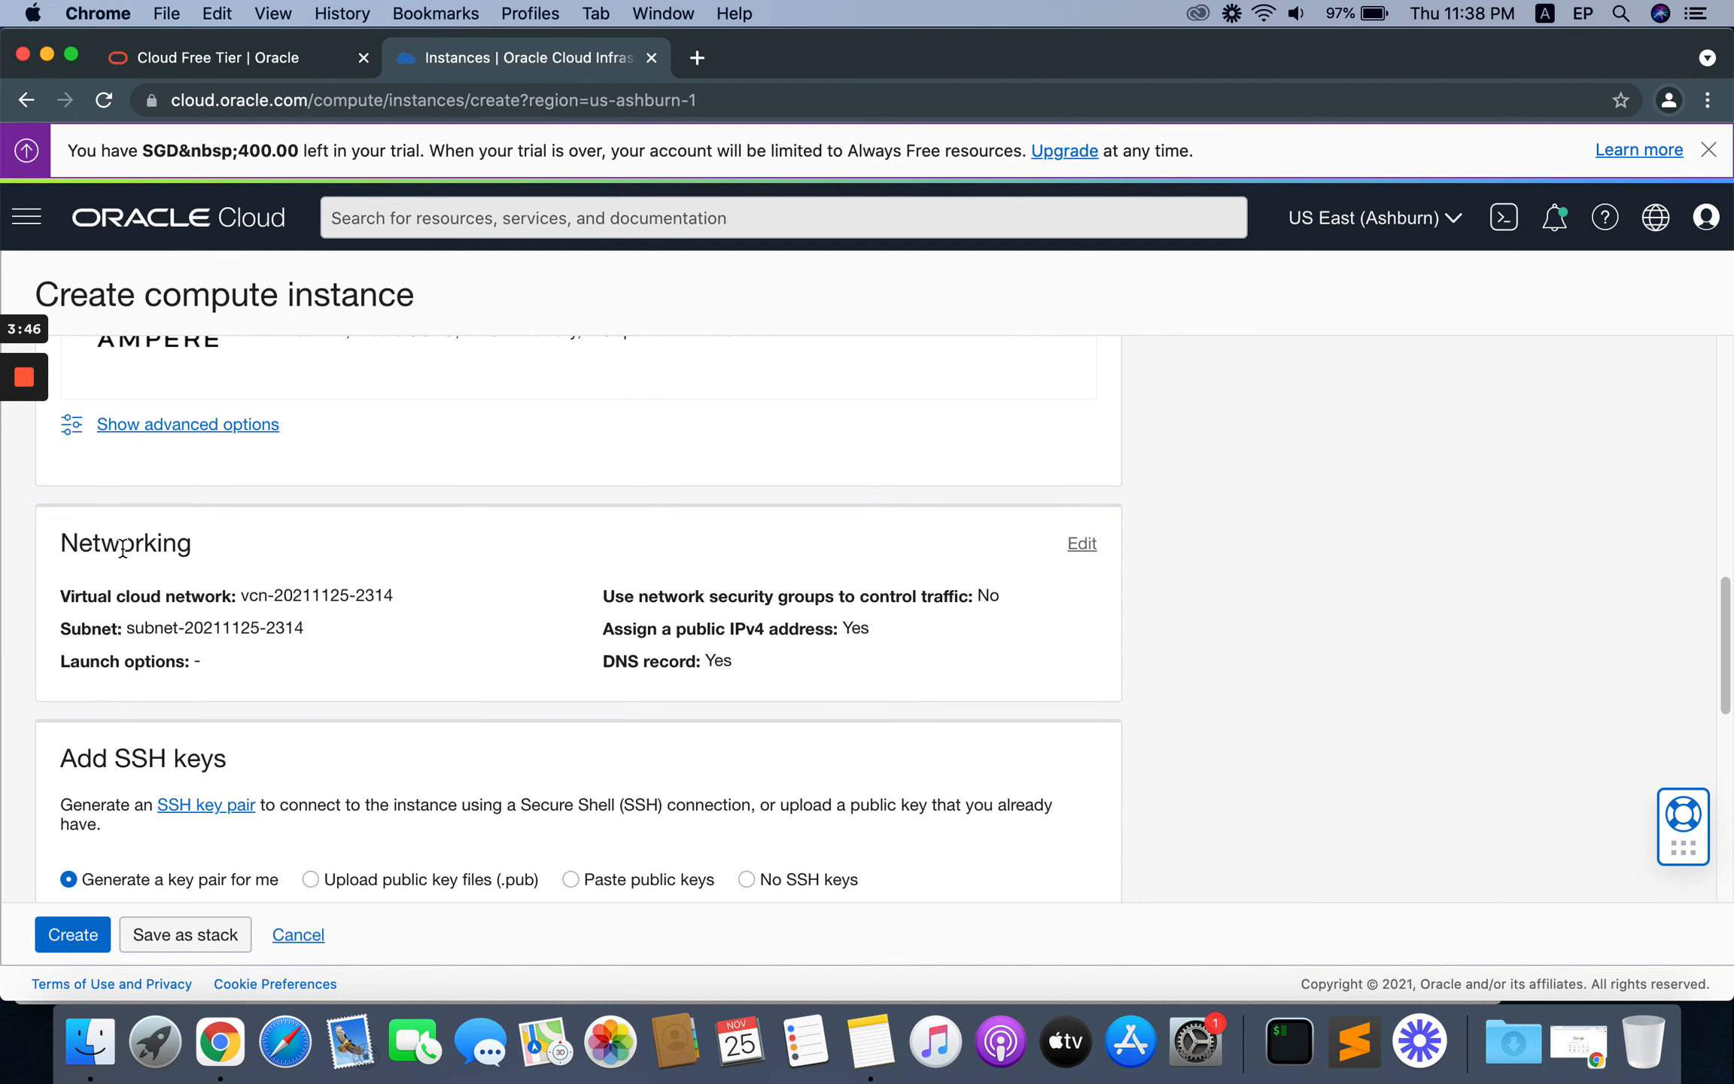
{"action": "scroll", "coordinate": [498, 591], "scroll_direction": "down", "scroll_amount": 2}
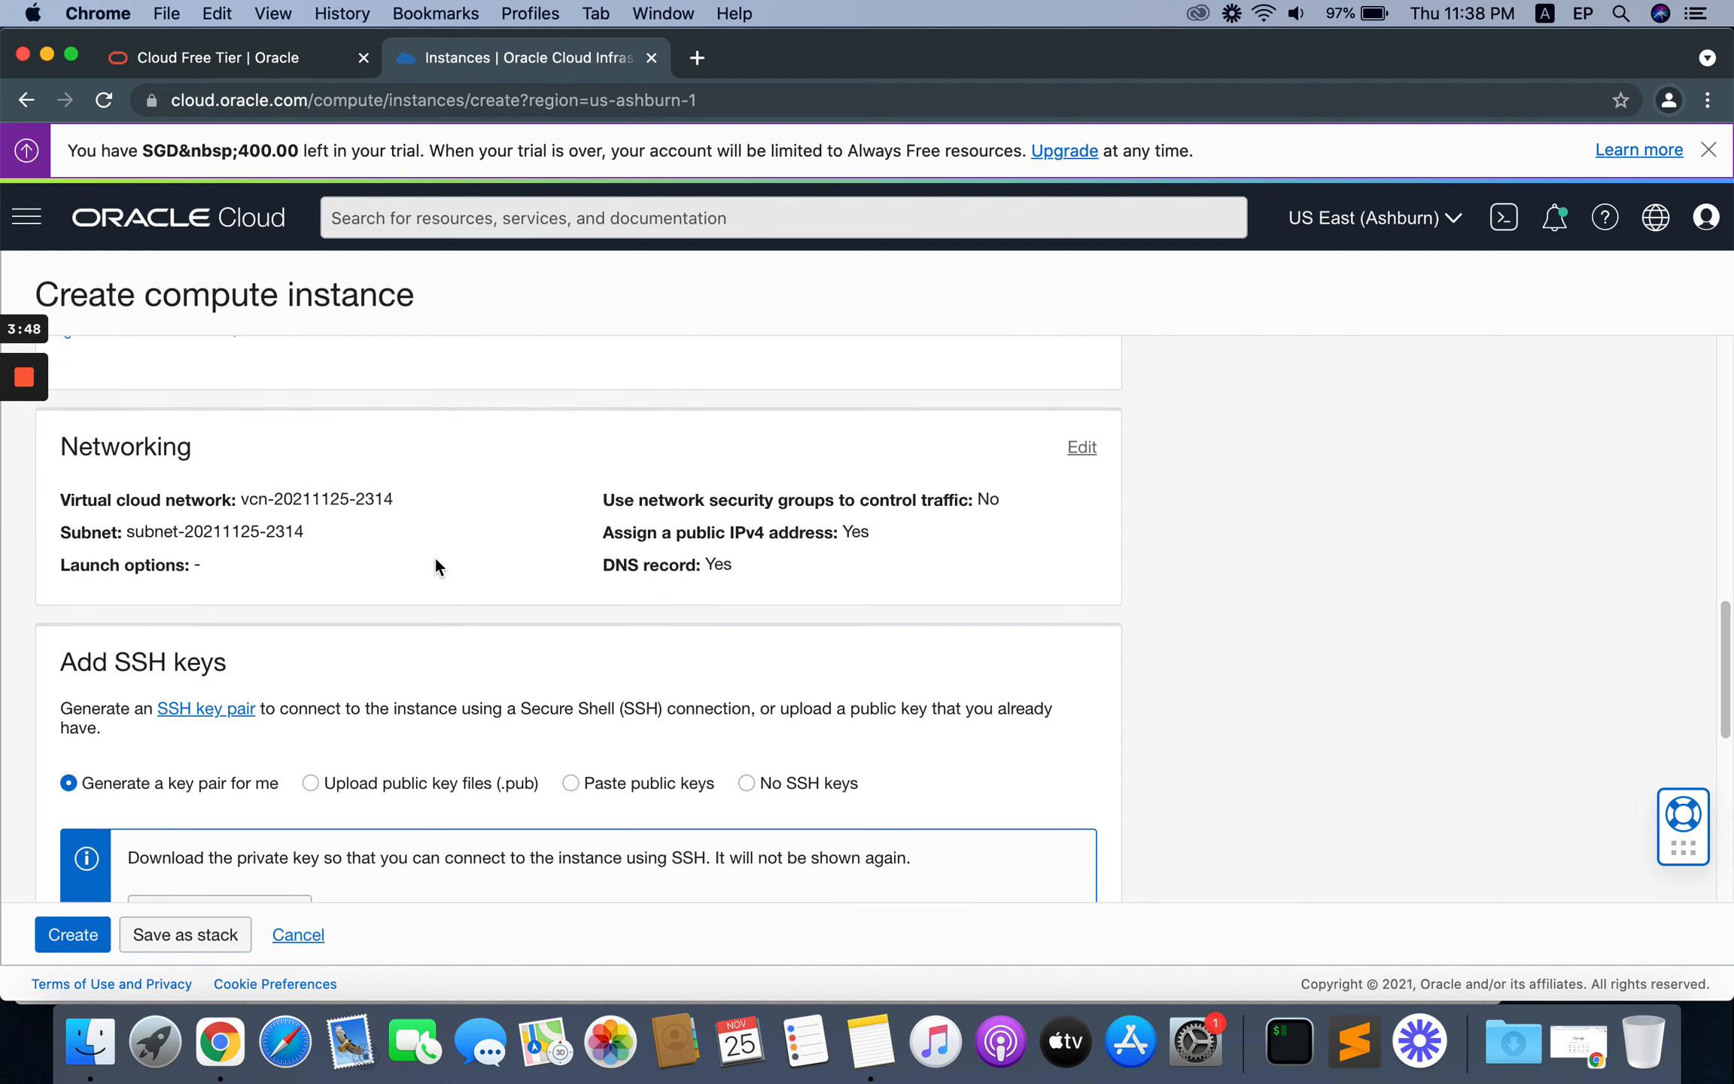
{"action": "left_click", "coordinate": [1082, 446]}
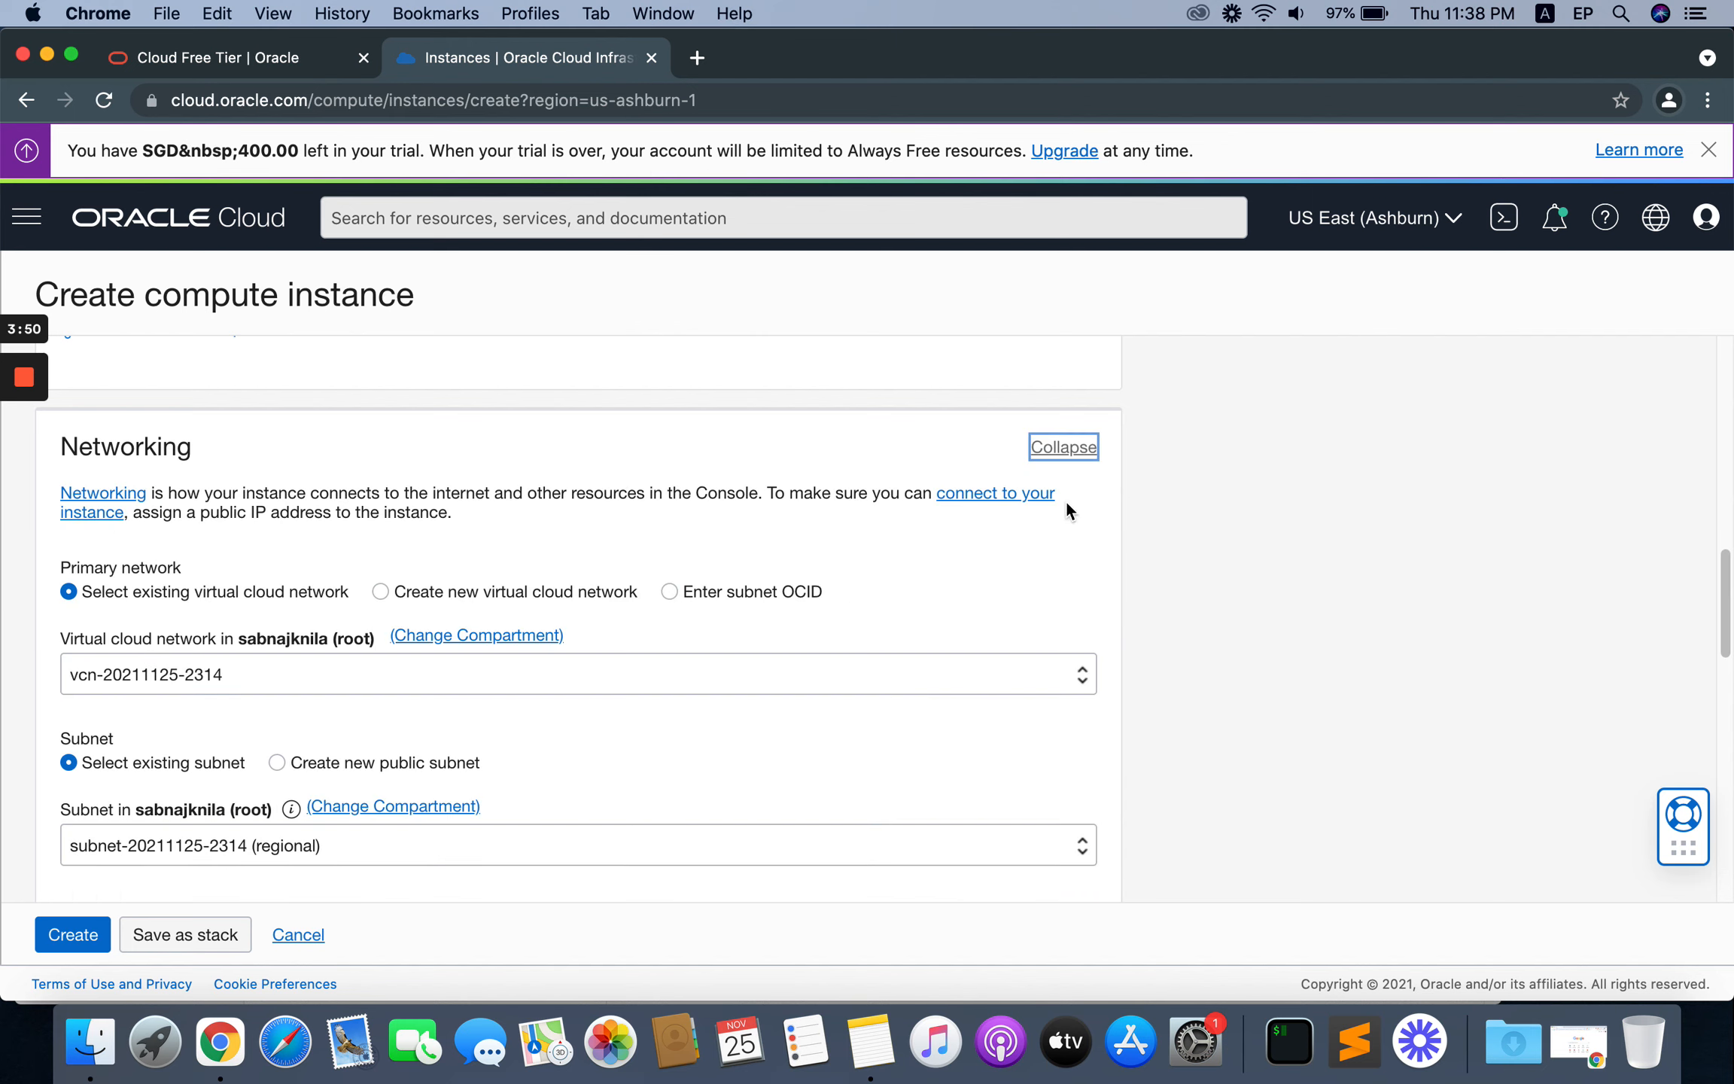
{"action": "left_click", "coordinate": [472, 594]}
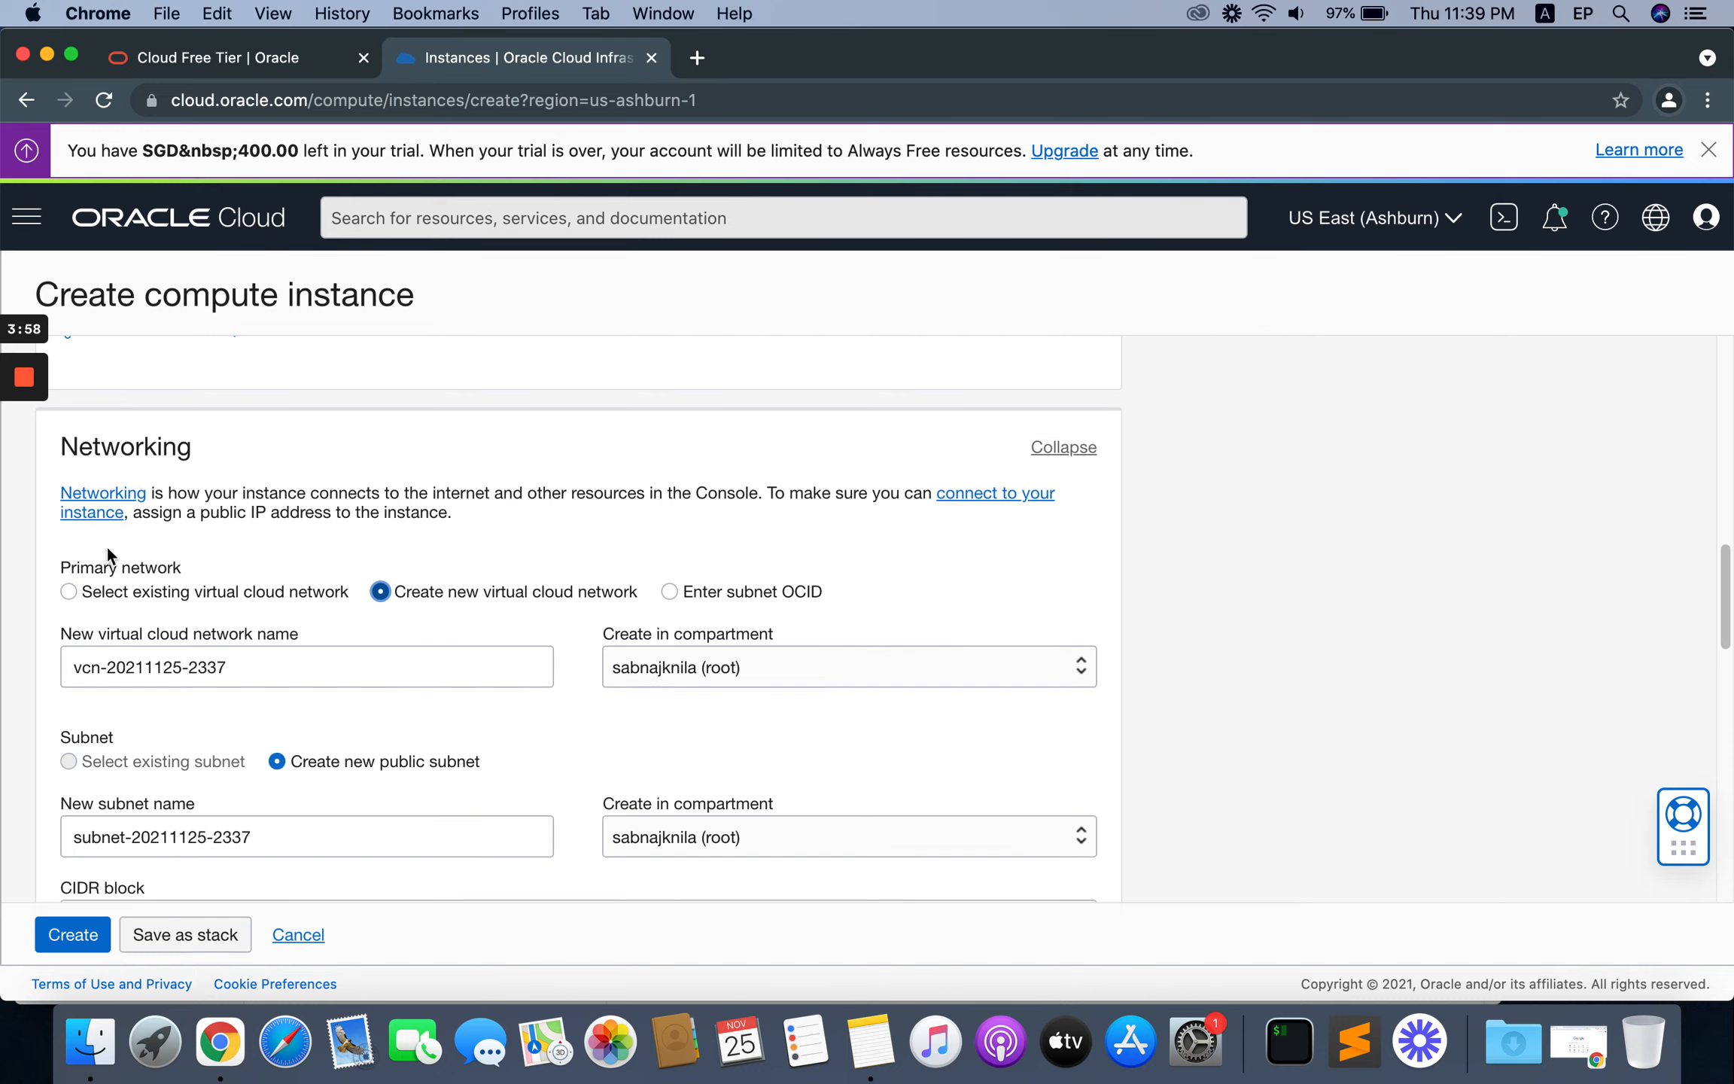
Step: Download the private key of the SSH key pair generated for the instance
{"action": "scroll", "coordinate": [513, 536], "scroll_direction": "down", "scroll_amount": 5}
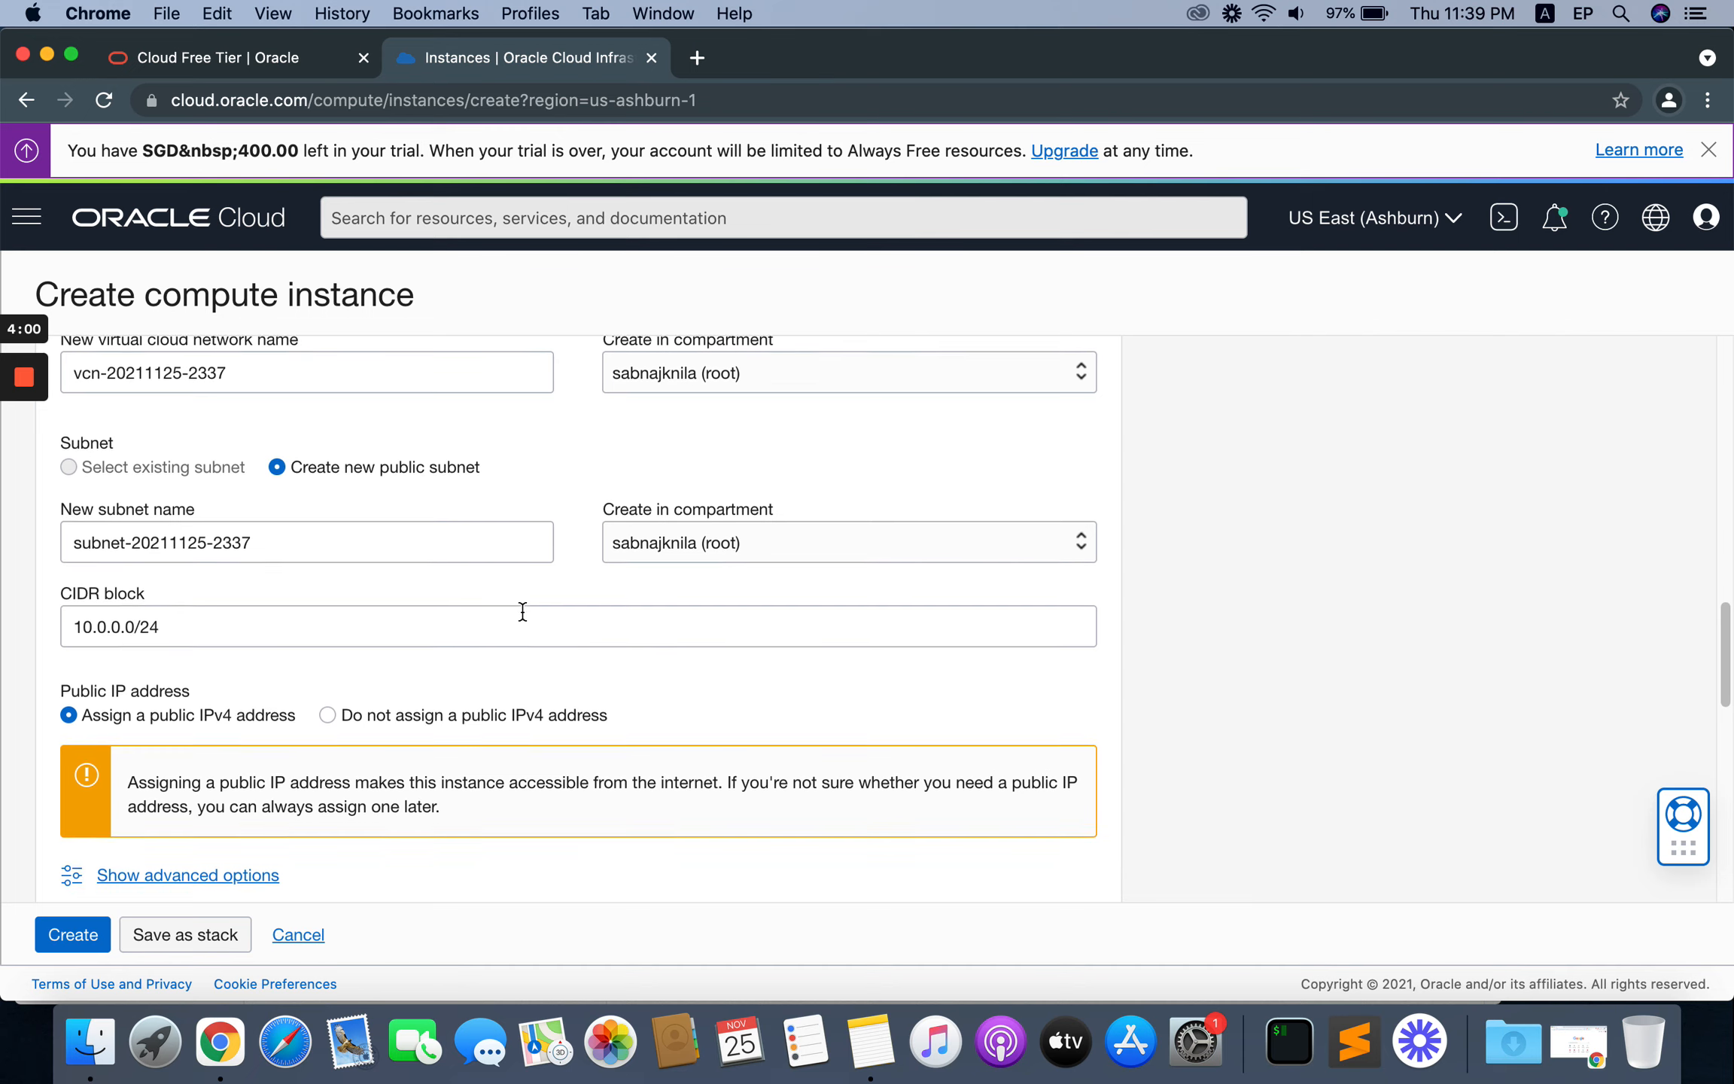
{"action": "scroll", "coordinate": [522, 611], "scroll_direction": "down", "scroll_amount": 4}
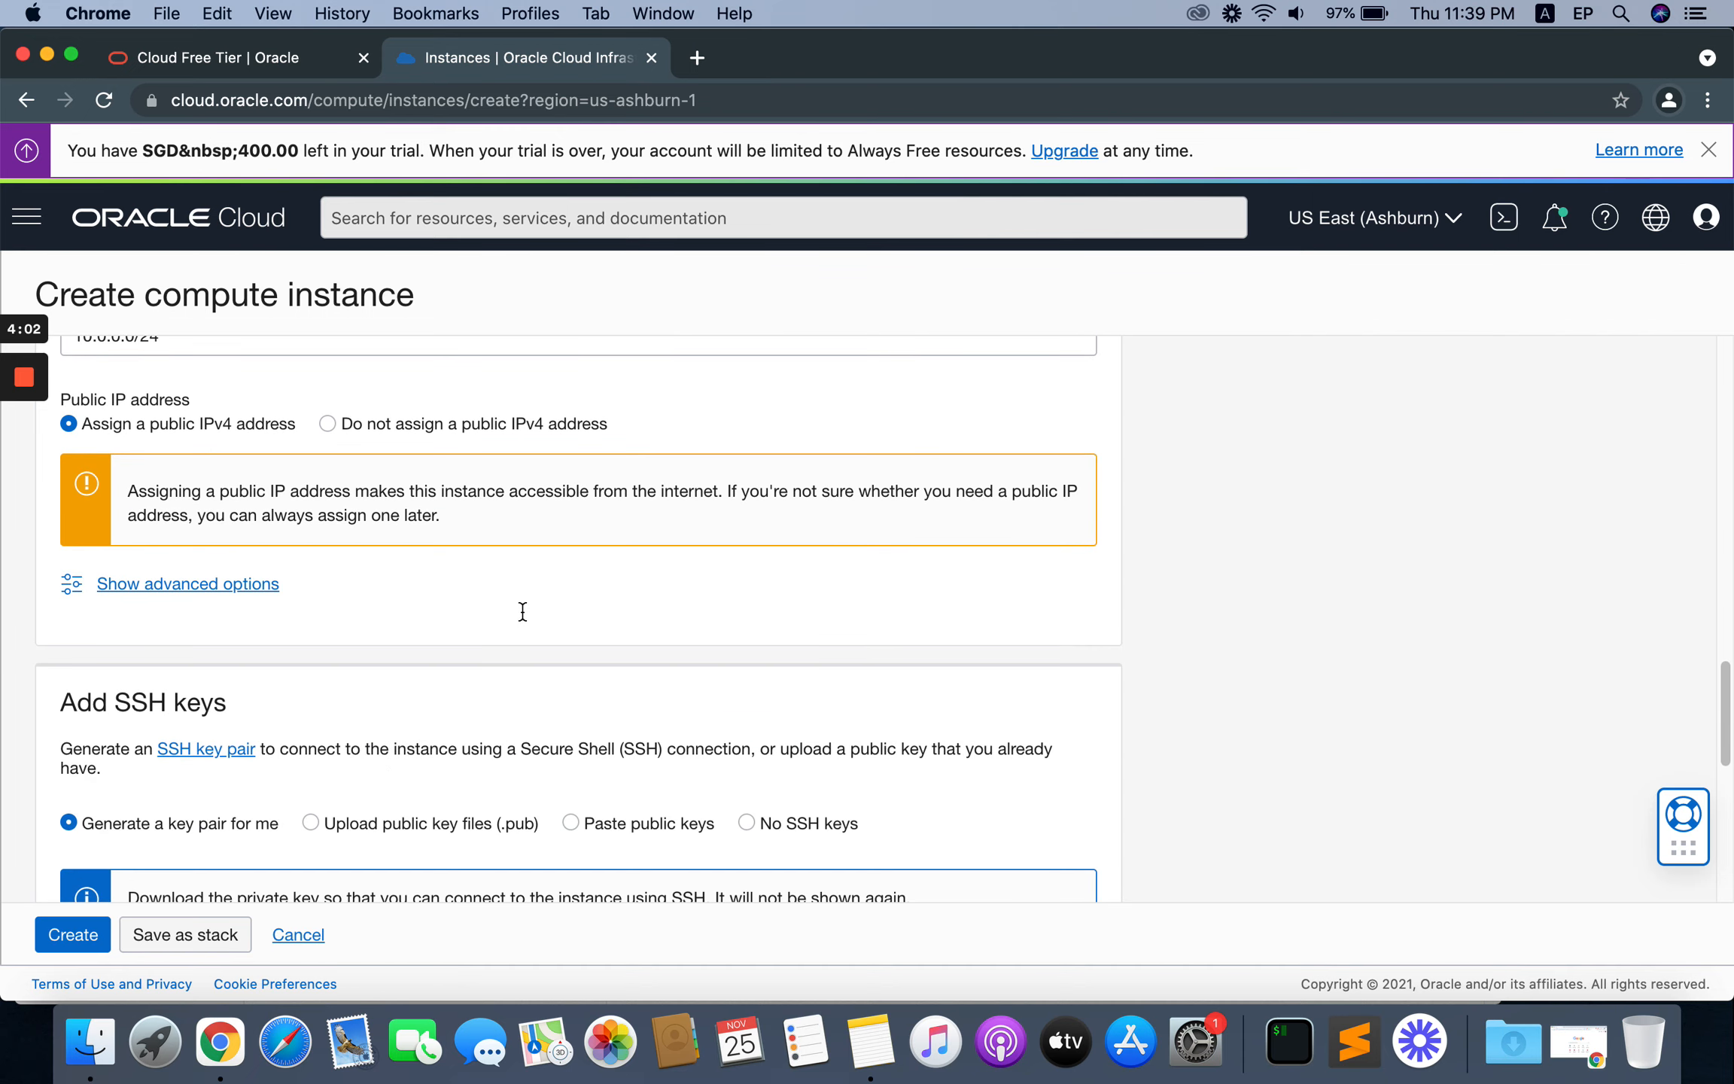
{"action": "scroll", "coordinate": [523, 611], "scroll_direction": "down", "scroll_amount": 3}
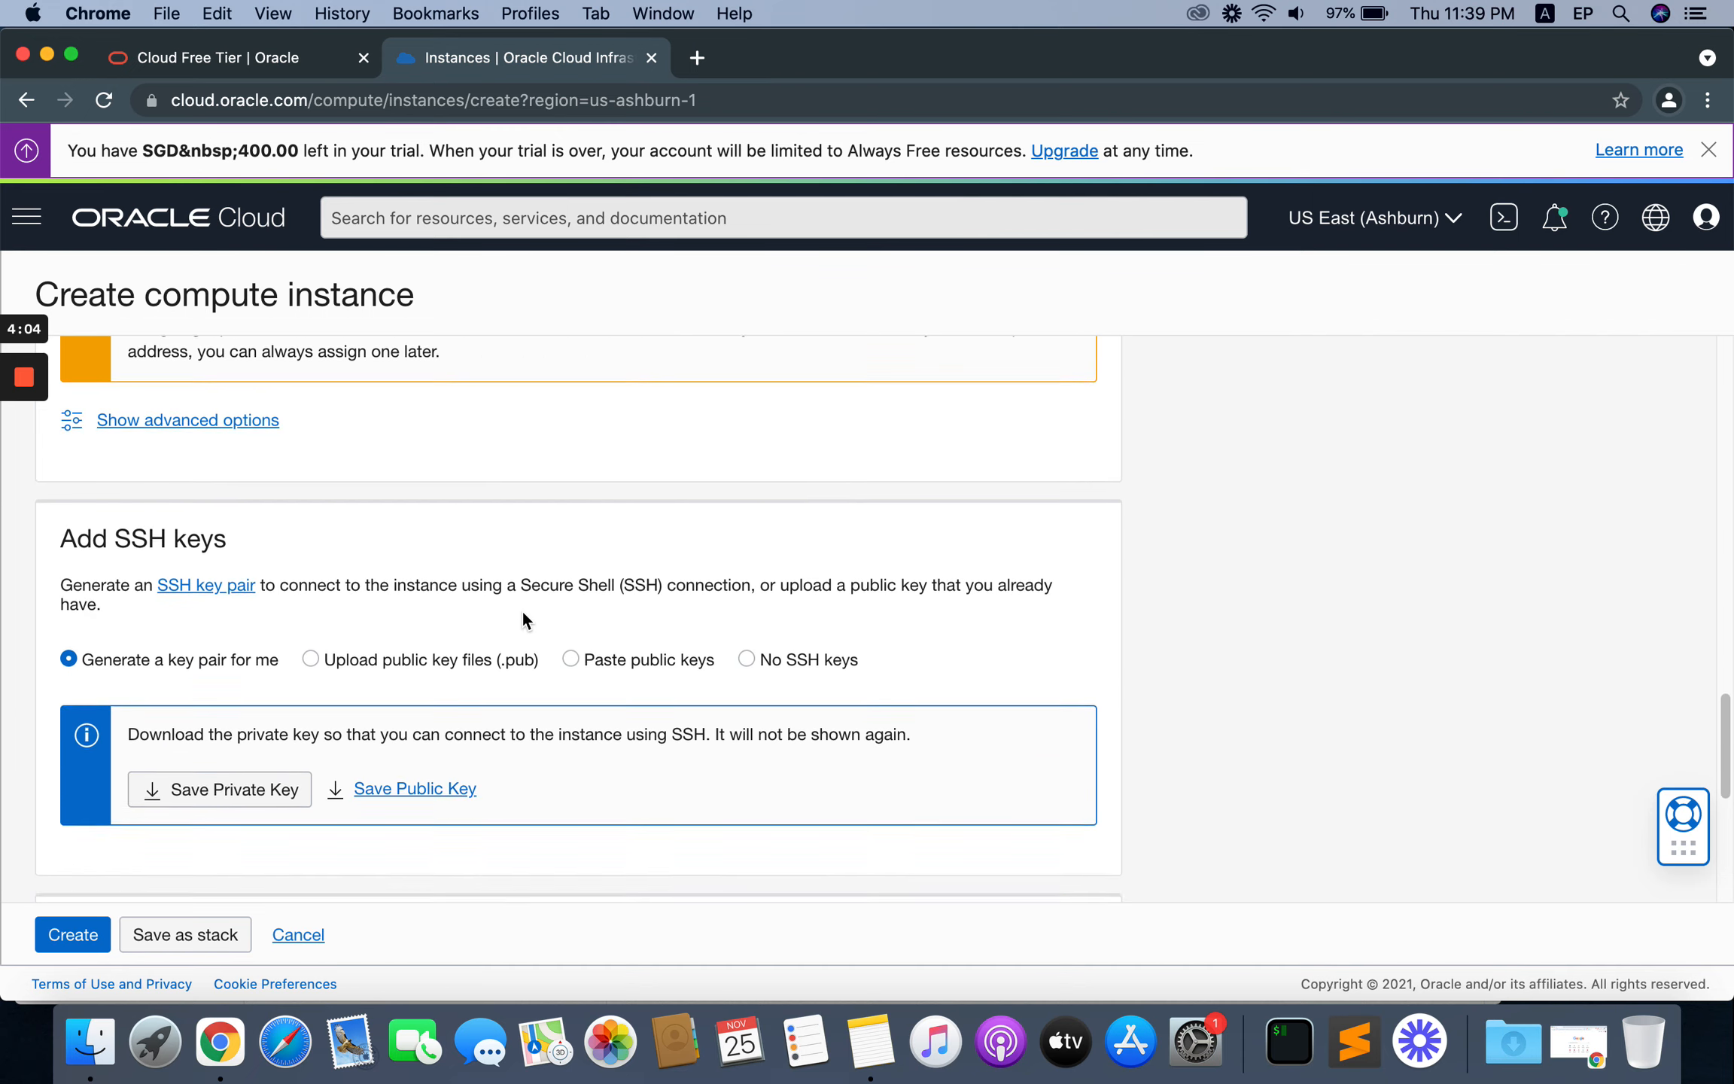
{"action": "scroll", "coordinate": [504, 602], "scroll_direction": "down", "scroll_amount": 1}
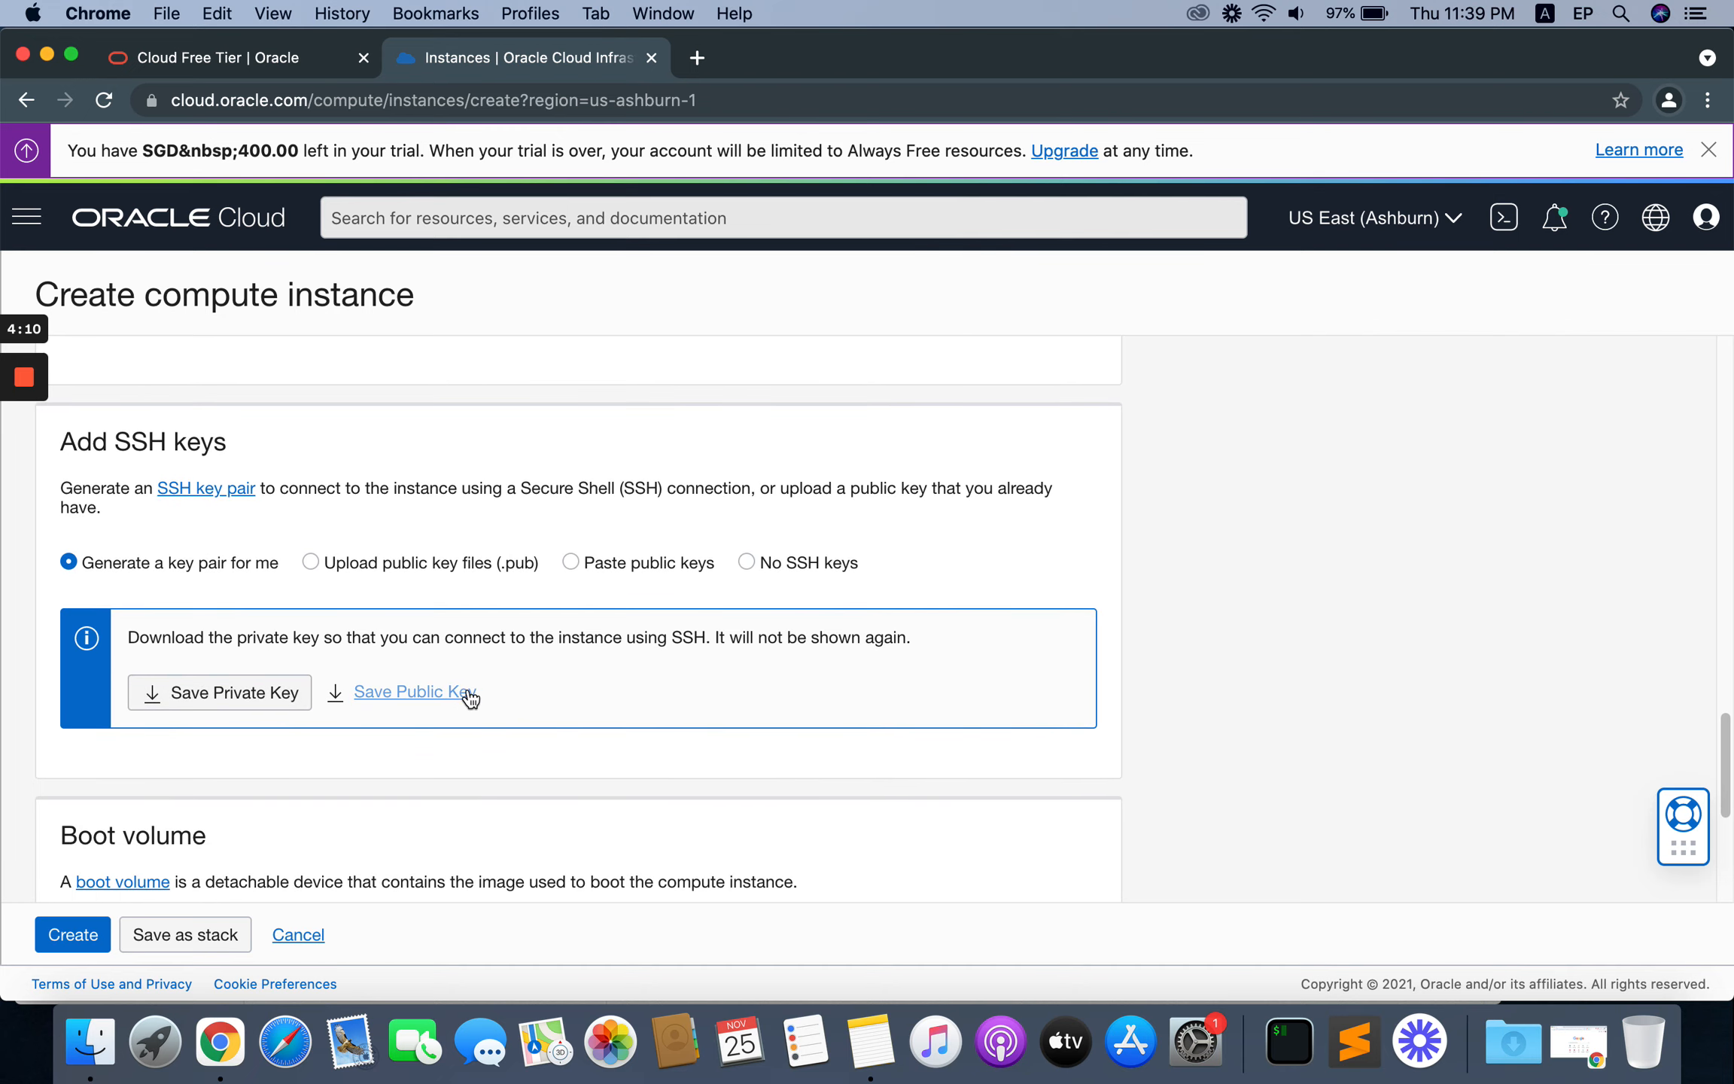
{"action": "left_click", "coordinate": [213, 698]}
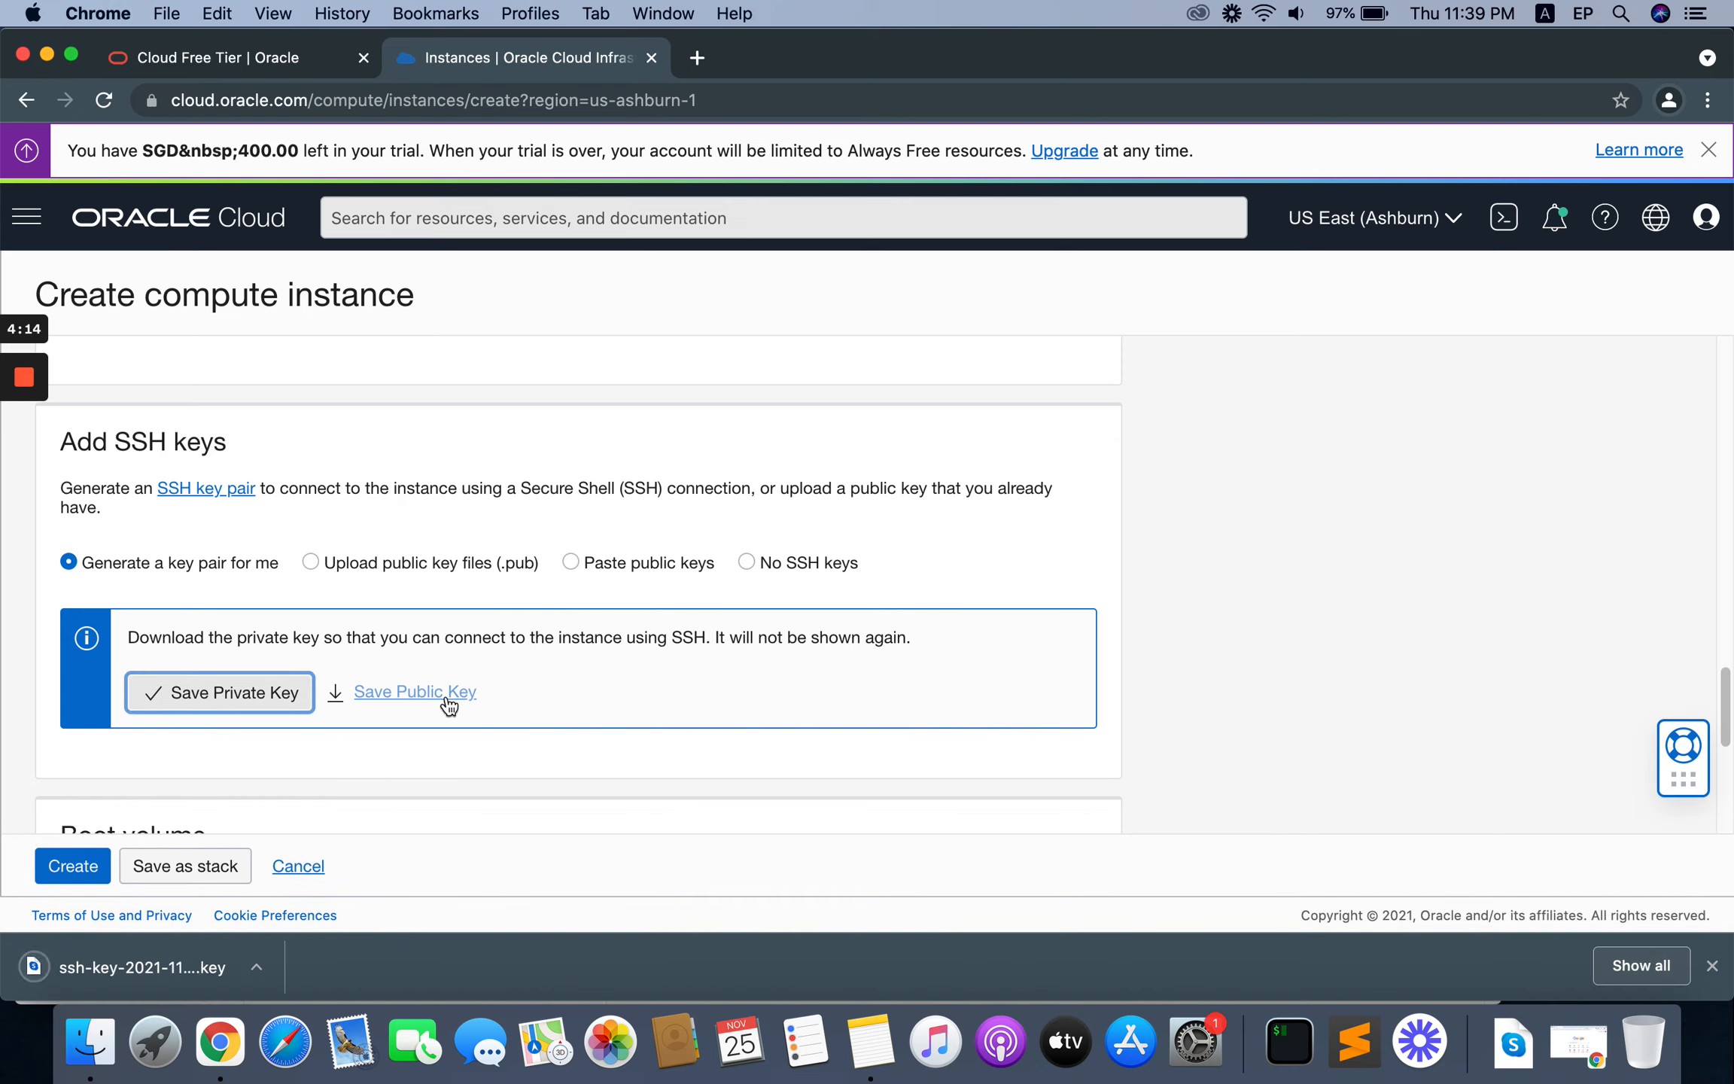
Step: Download the public key of the generated SSH key pair and check the default boot volume size
{"action": "left_click", "coordinate": [422, 702]}
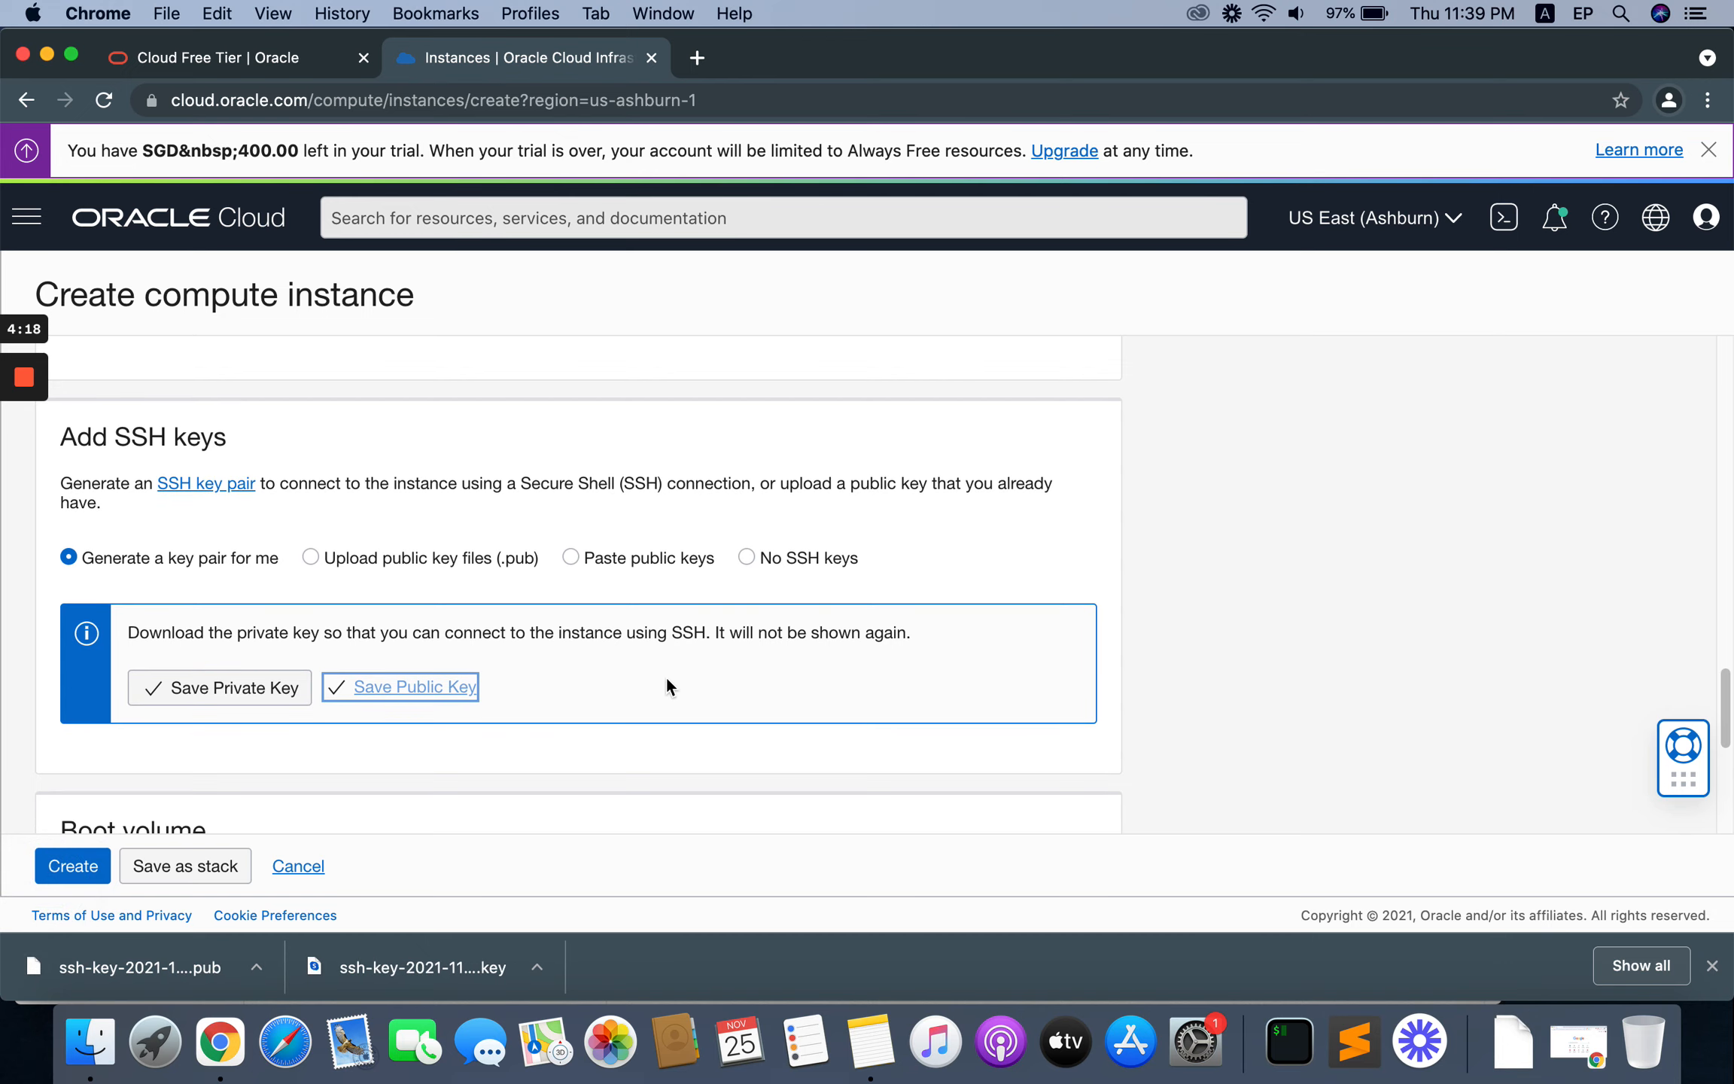
{"action": "scroll", "coordinate": [667, 680], "scroll_direction": "down", "scroll_amount": 3}
{"action": "scroll", "coordinate": [666, 677], "scroll_direction": "down", "scroll_amount": 3}
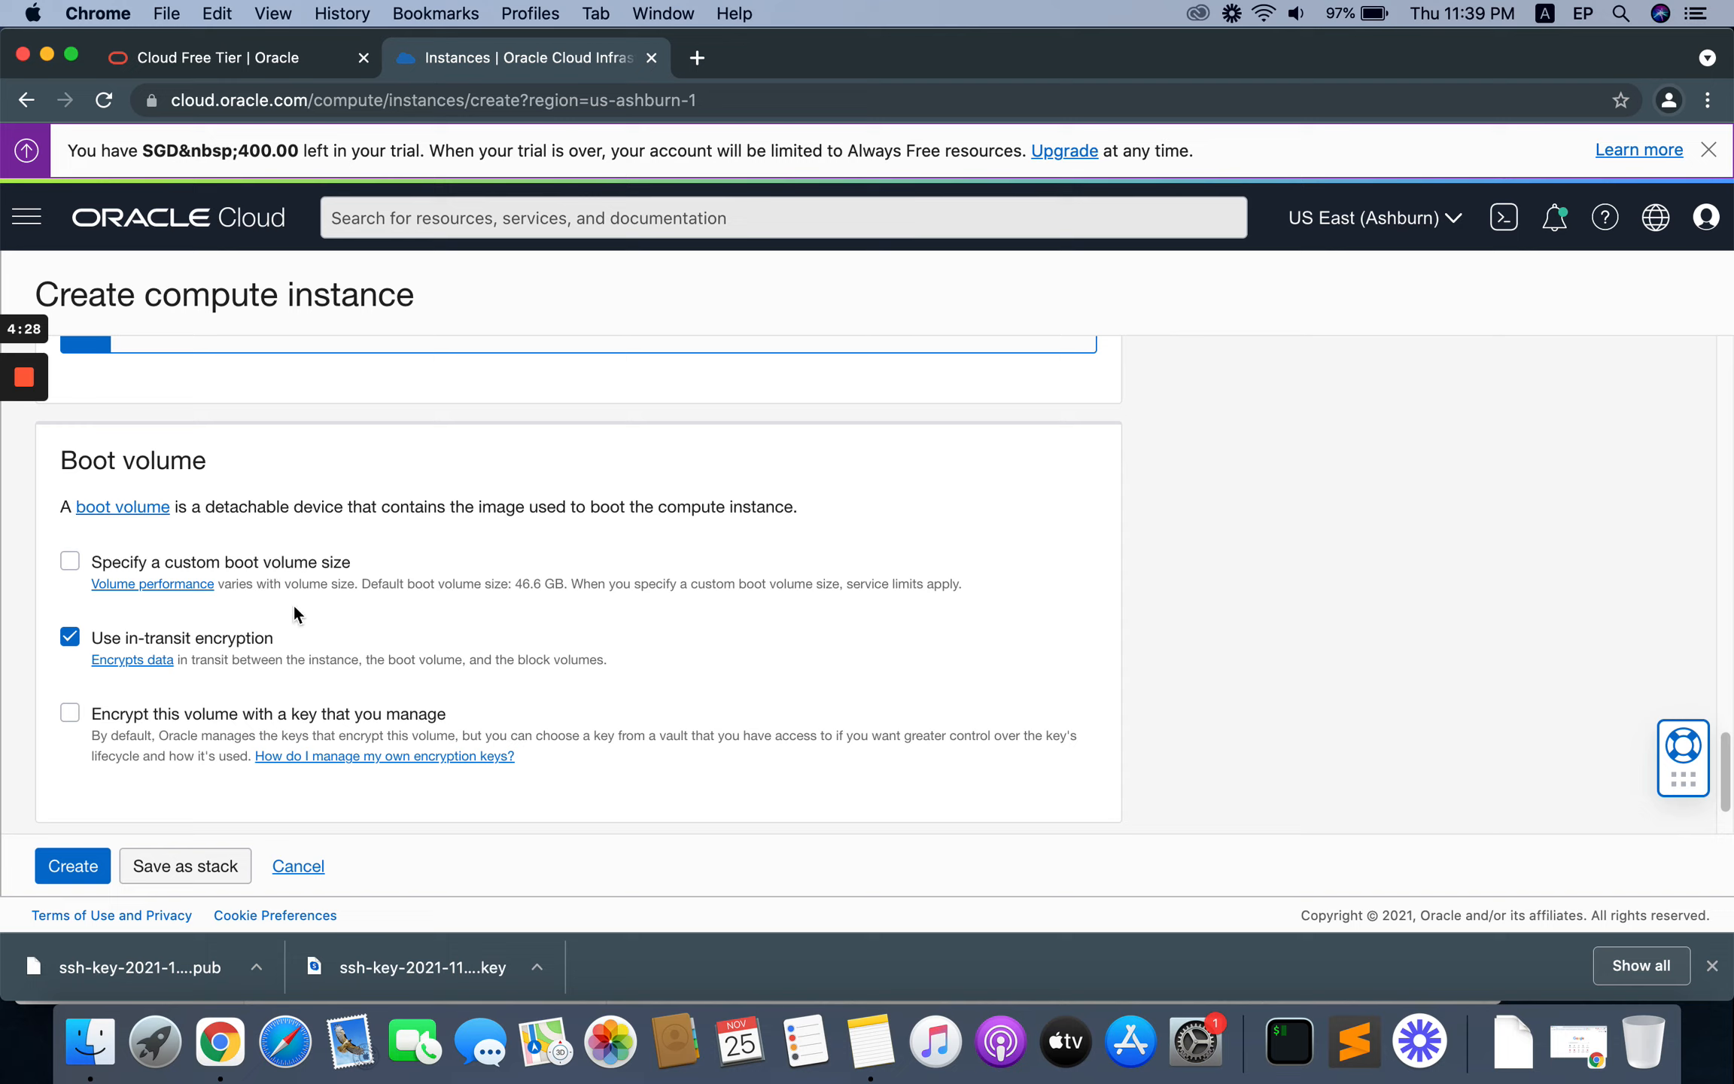
{"action": "left_click_drag", "start_coordinate": [513, 584], "coordinate": [558, 585]}
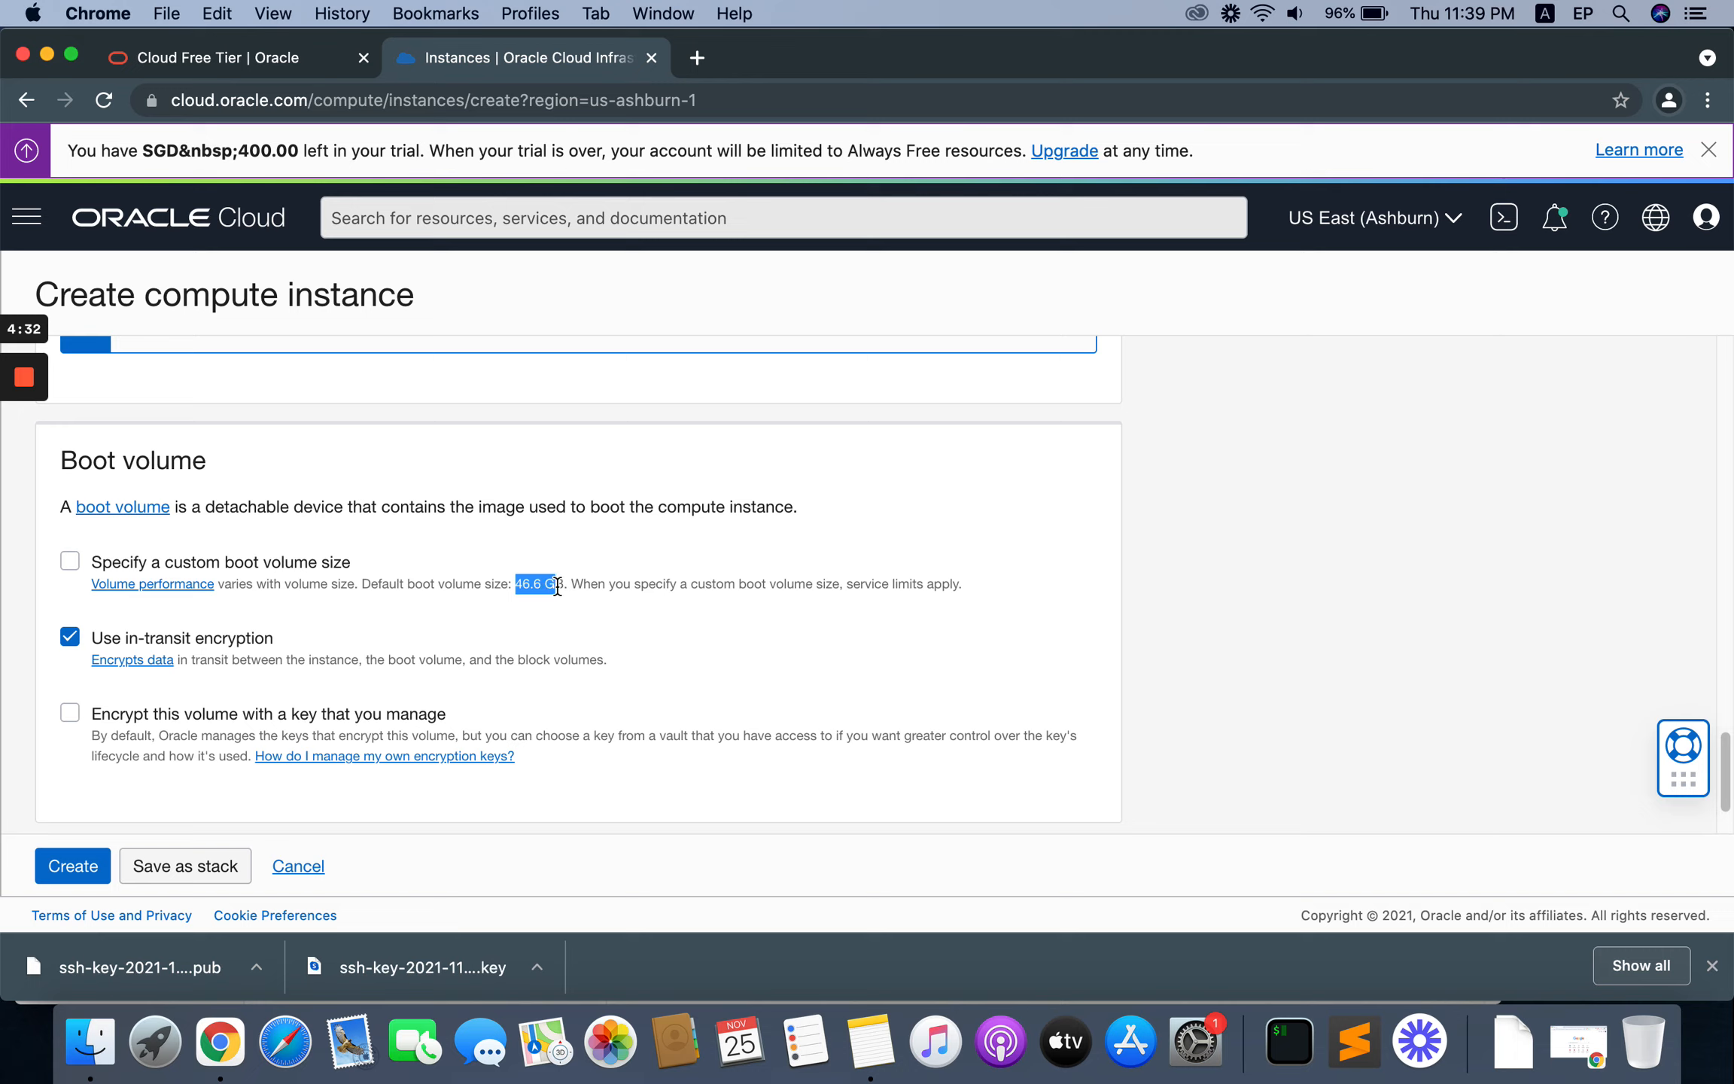
{"action": "left_click", "coordinate": [586, 588]}
Step: Try a custom boot volume size of 100 GB and revert to the default size
{"action": "left_click", "coordinate": [78, 563]}
{"action": "scroll", "coordinate": [211, 632], "scroll_direction": "down", "scroll_amount": 1}
{"action": "left_click", "coordinate": [189, 629]}
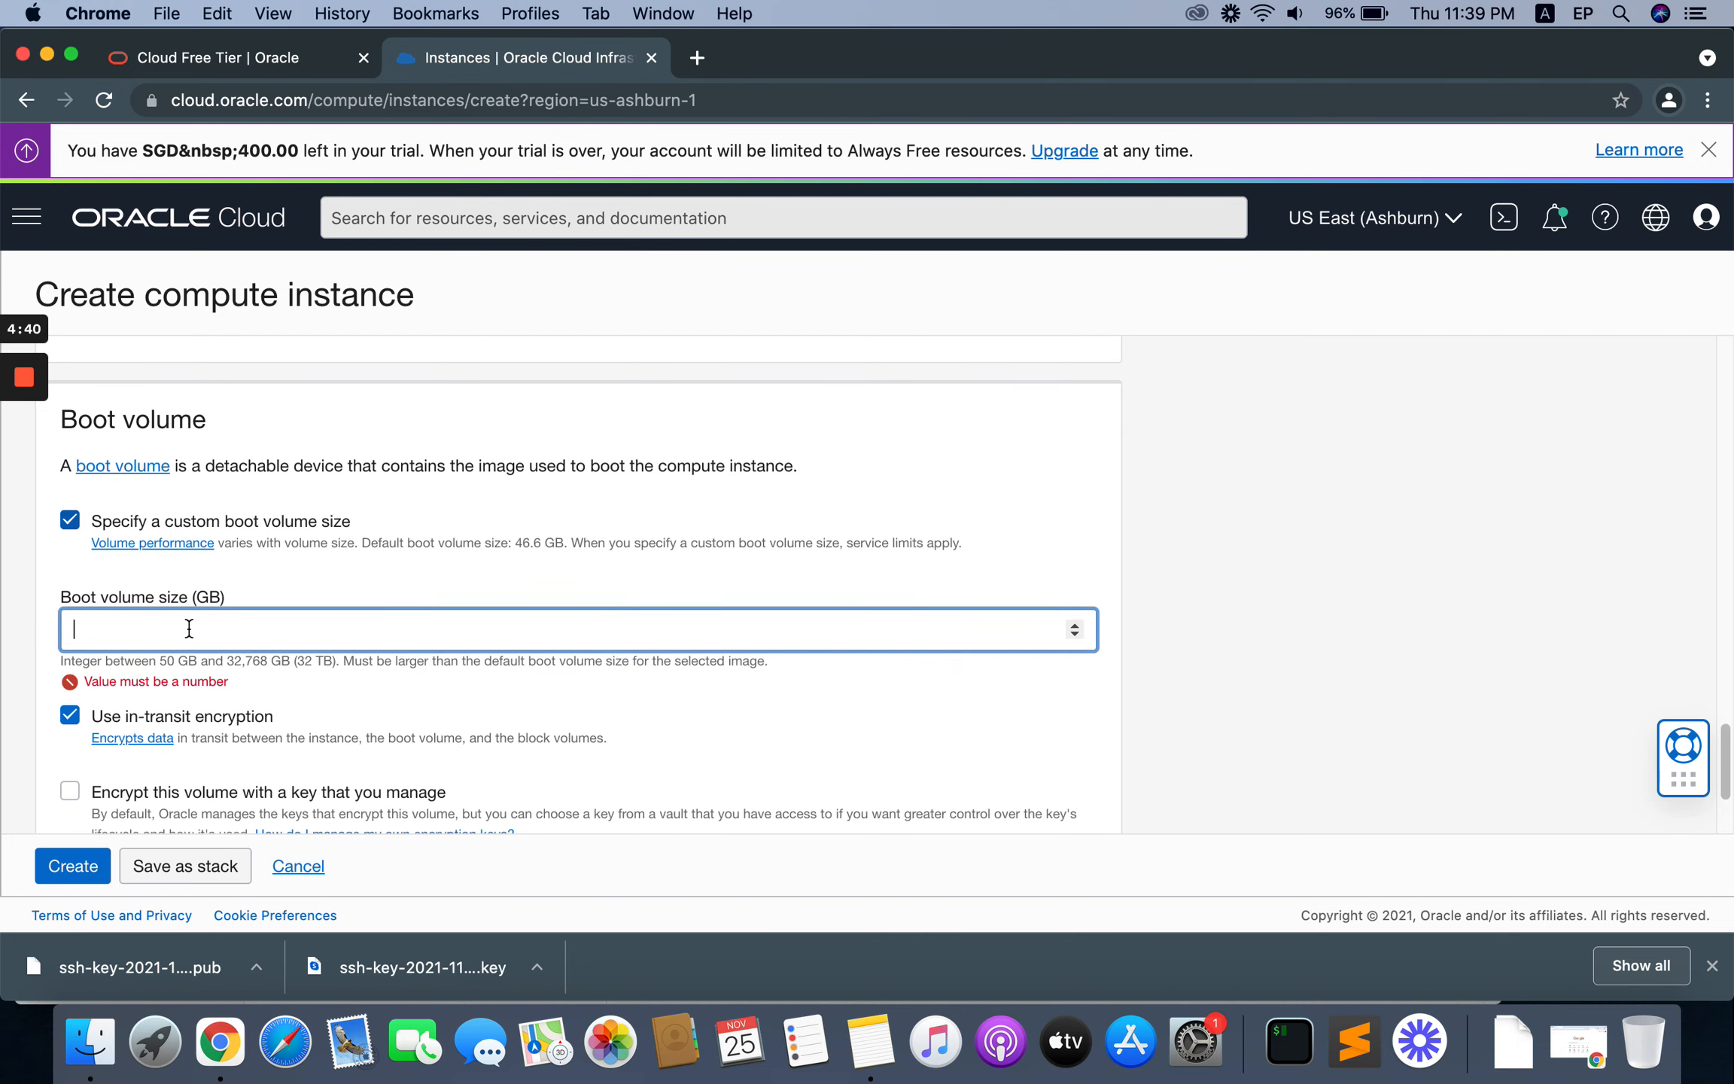
{"action": "type", "text": "100"}
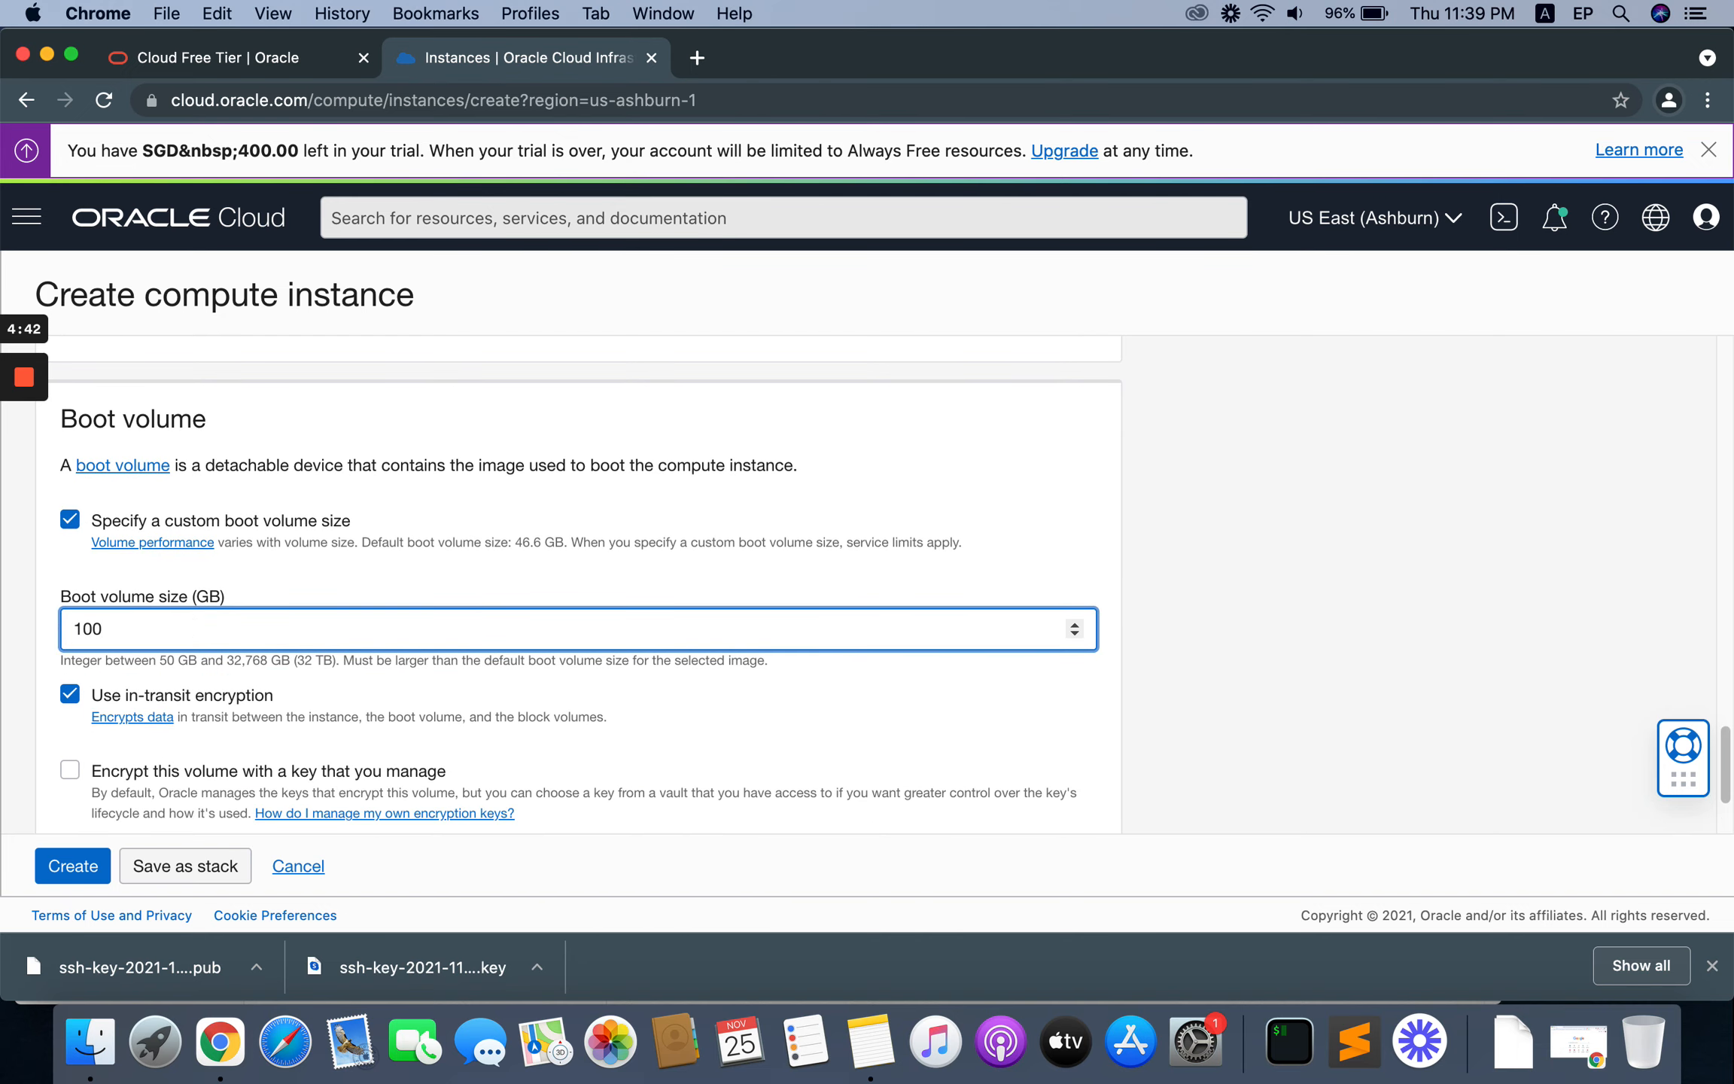
{"action": "left_click_drag", "start_coordinate": [130, 630], "coordinate": [26, 644]}
{"action": "key", "text": "BackSpace"}
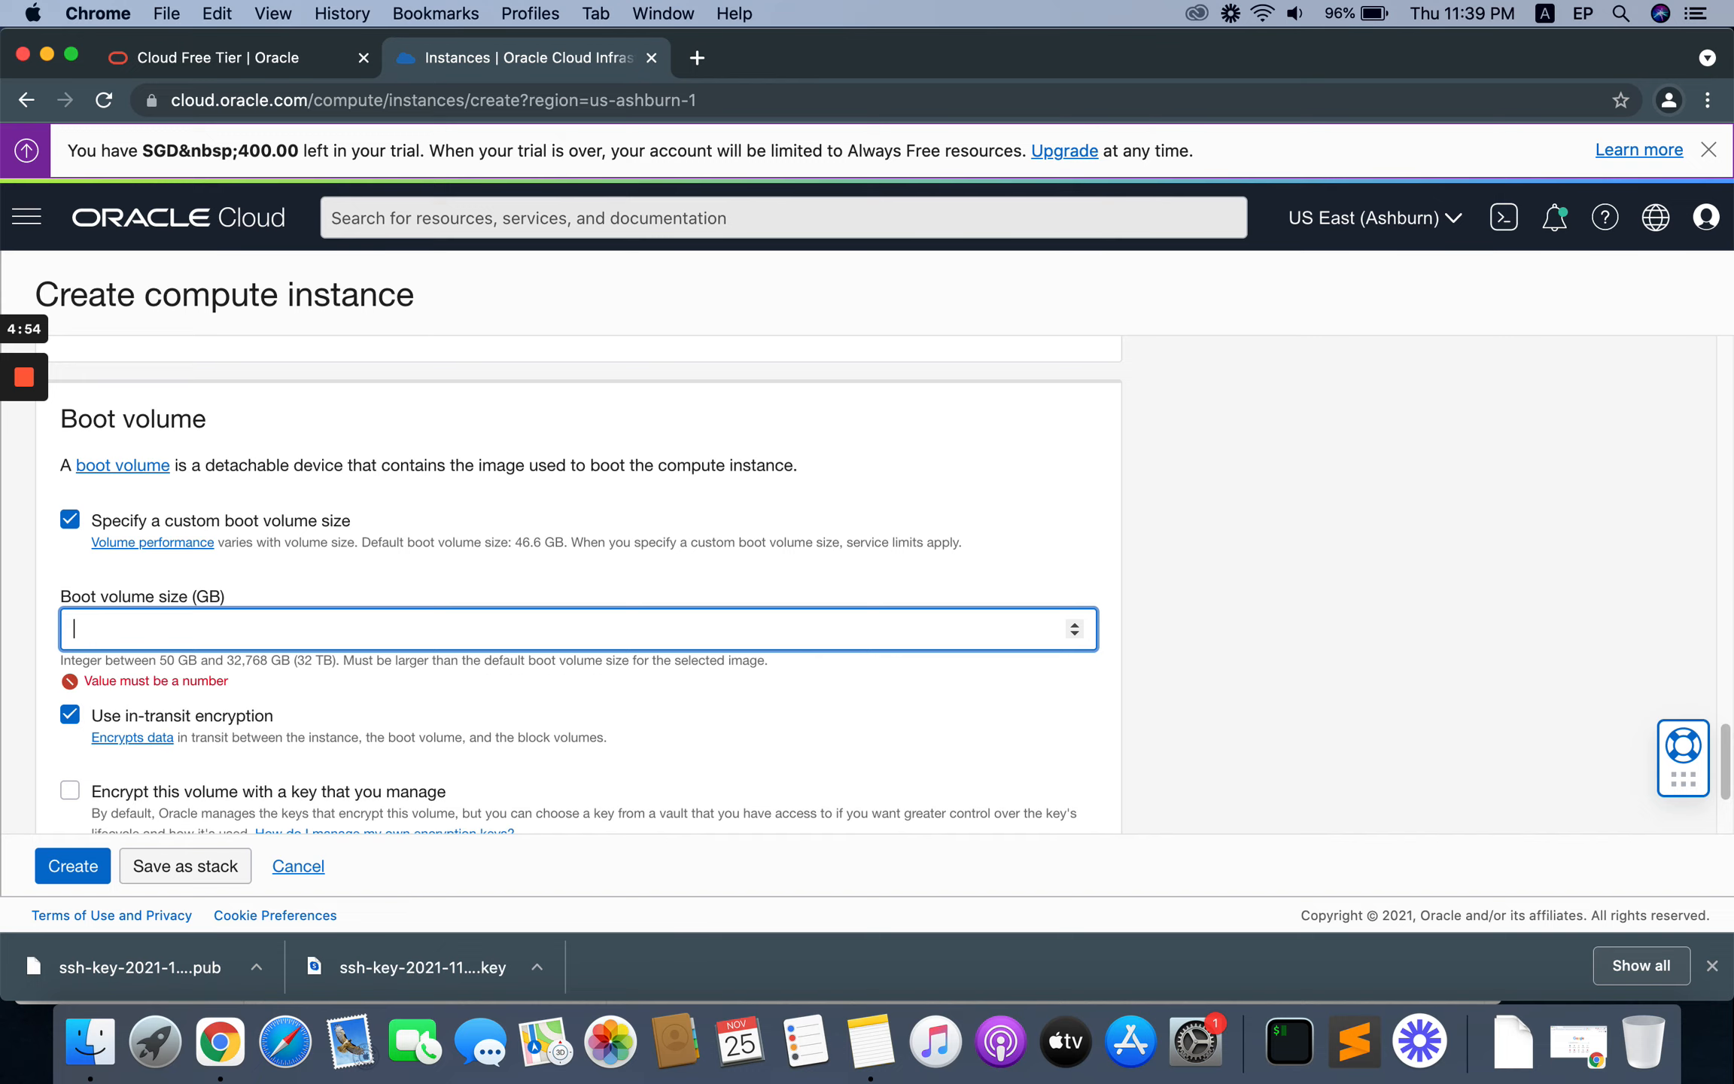
{"action": "left_click", "coordinate": [75, 529]}
Step: Create the compute instance with the configured settings, keeping the default boot volume options
{"action": "scroll", "coordinate": [511, 634], "scroll_direction": "down", "scroll_amount": 2}
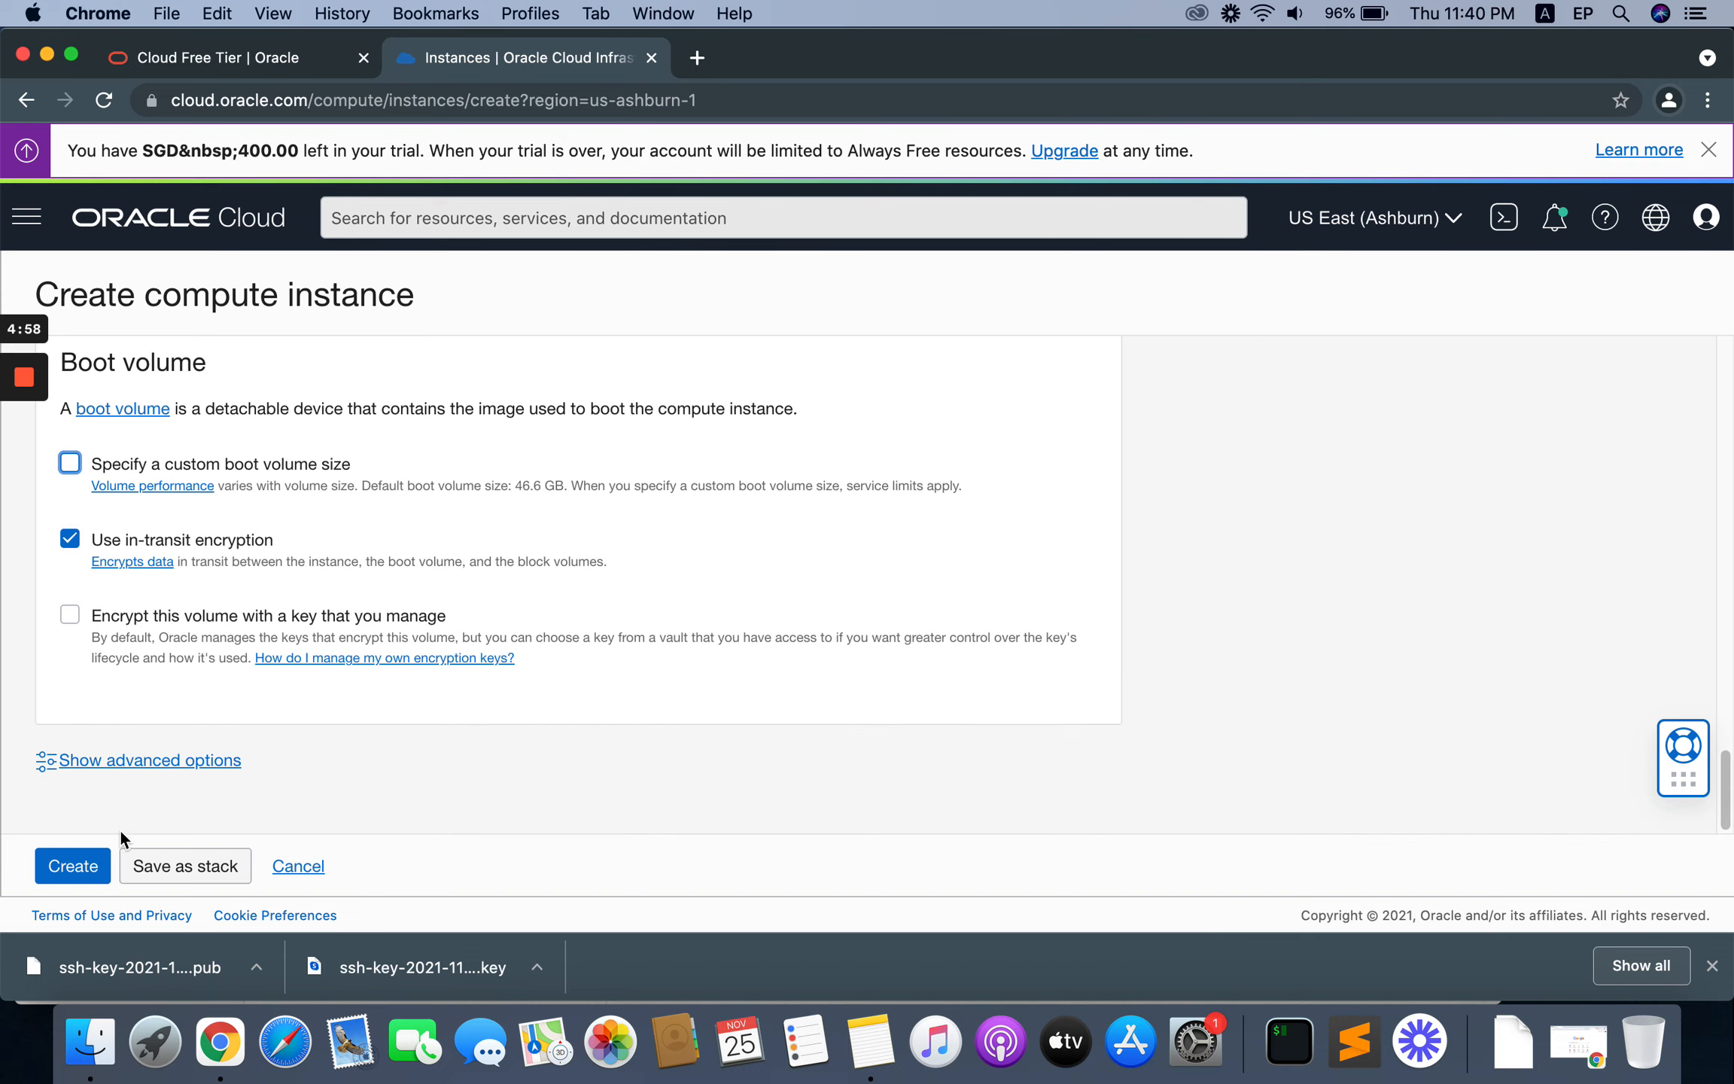
{"action": "left_click", "coordinate": [73, 866]}
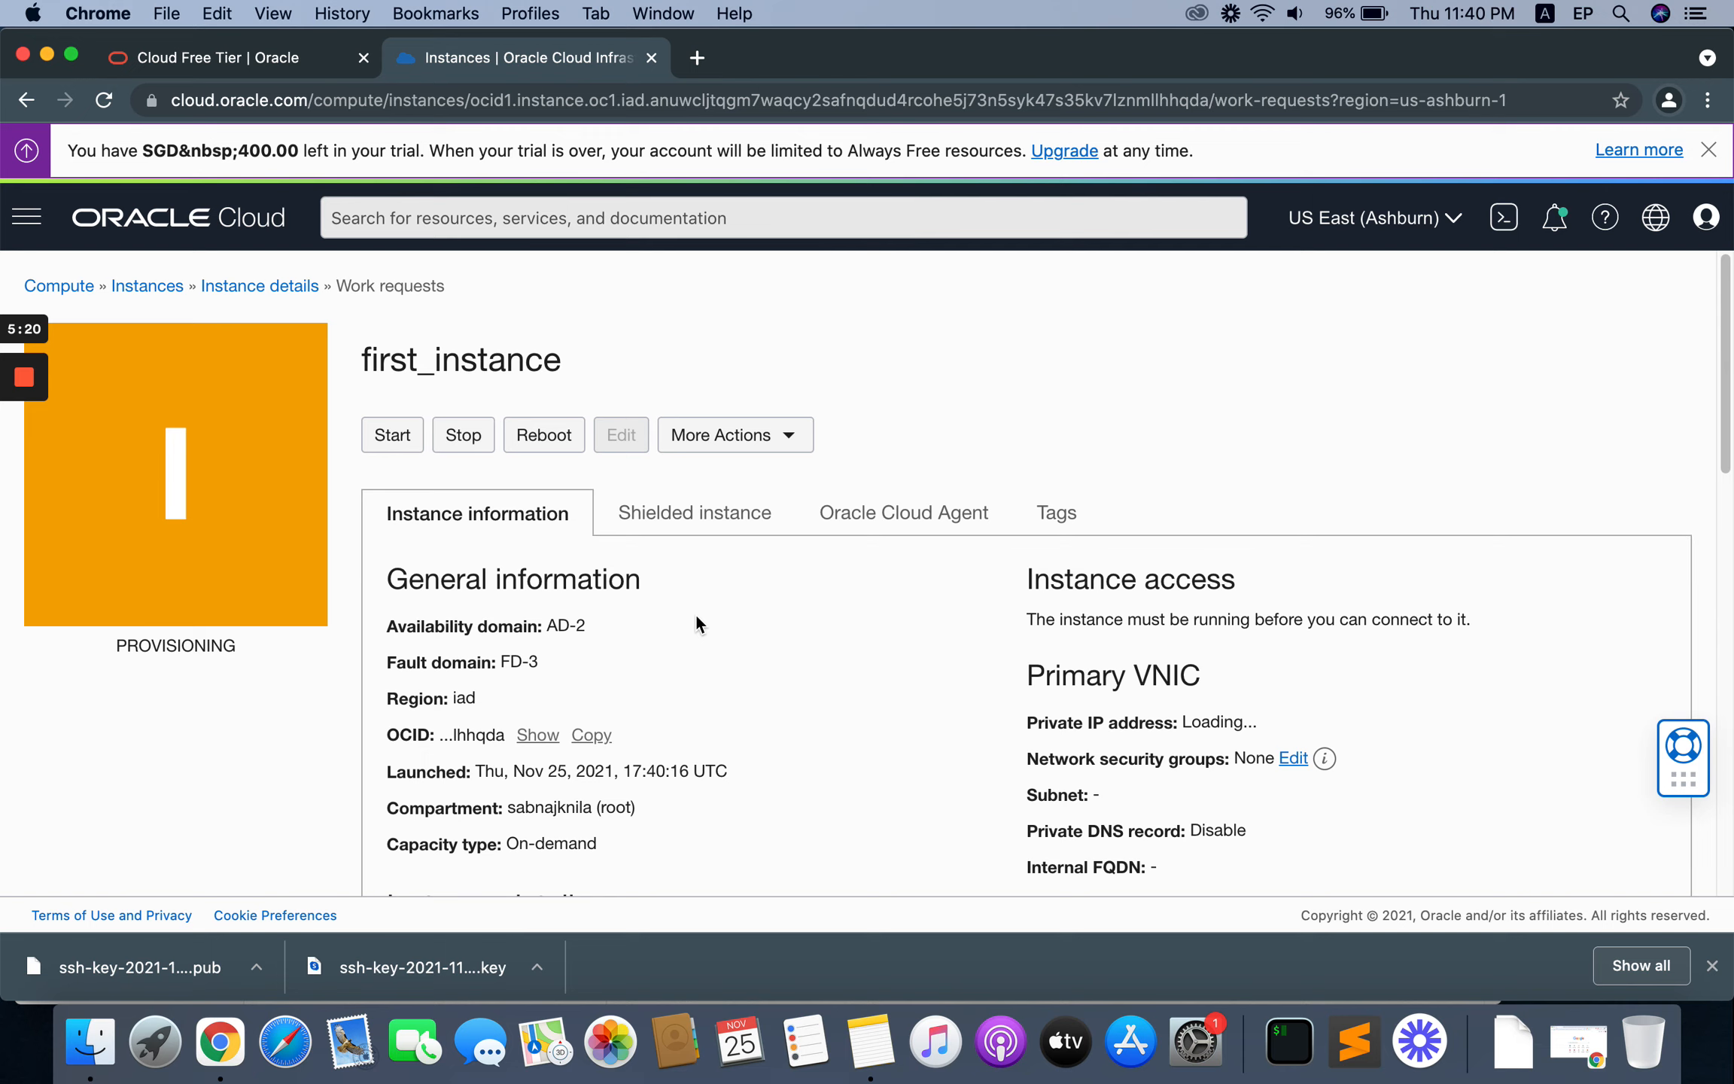
Step: Examine the new instance's public IP address and login username in its access information
{"action": "scroll", "coordinate": [696, 617], "scroll_direction": "down", "scroll_amount": 1}
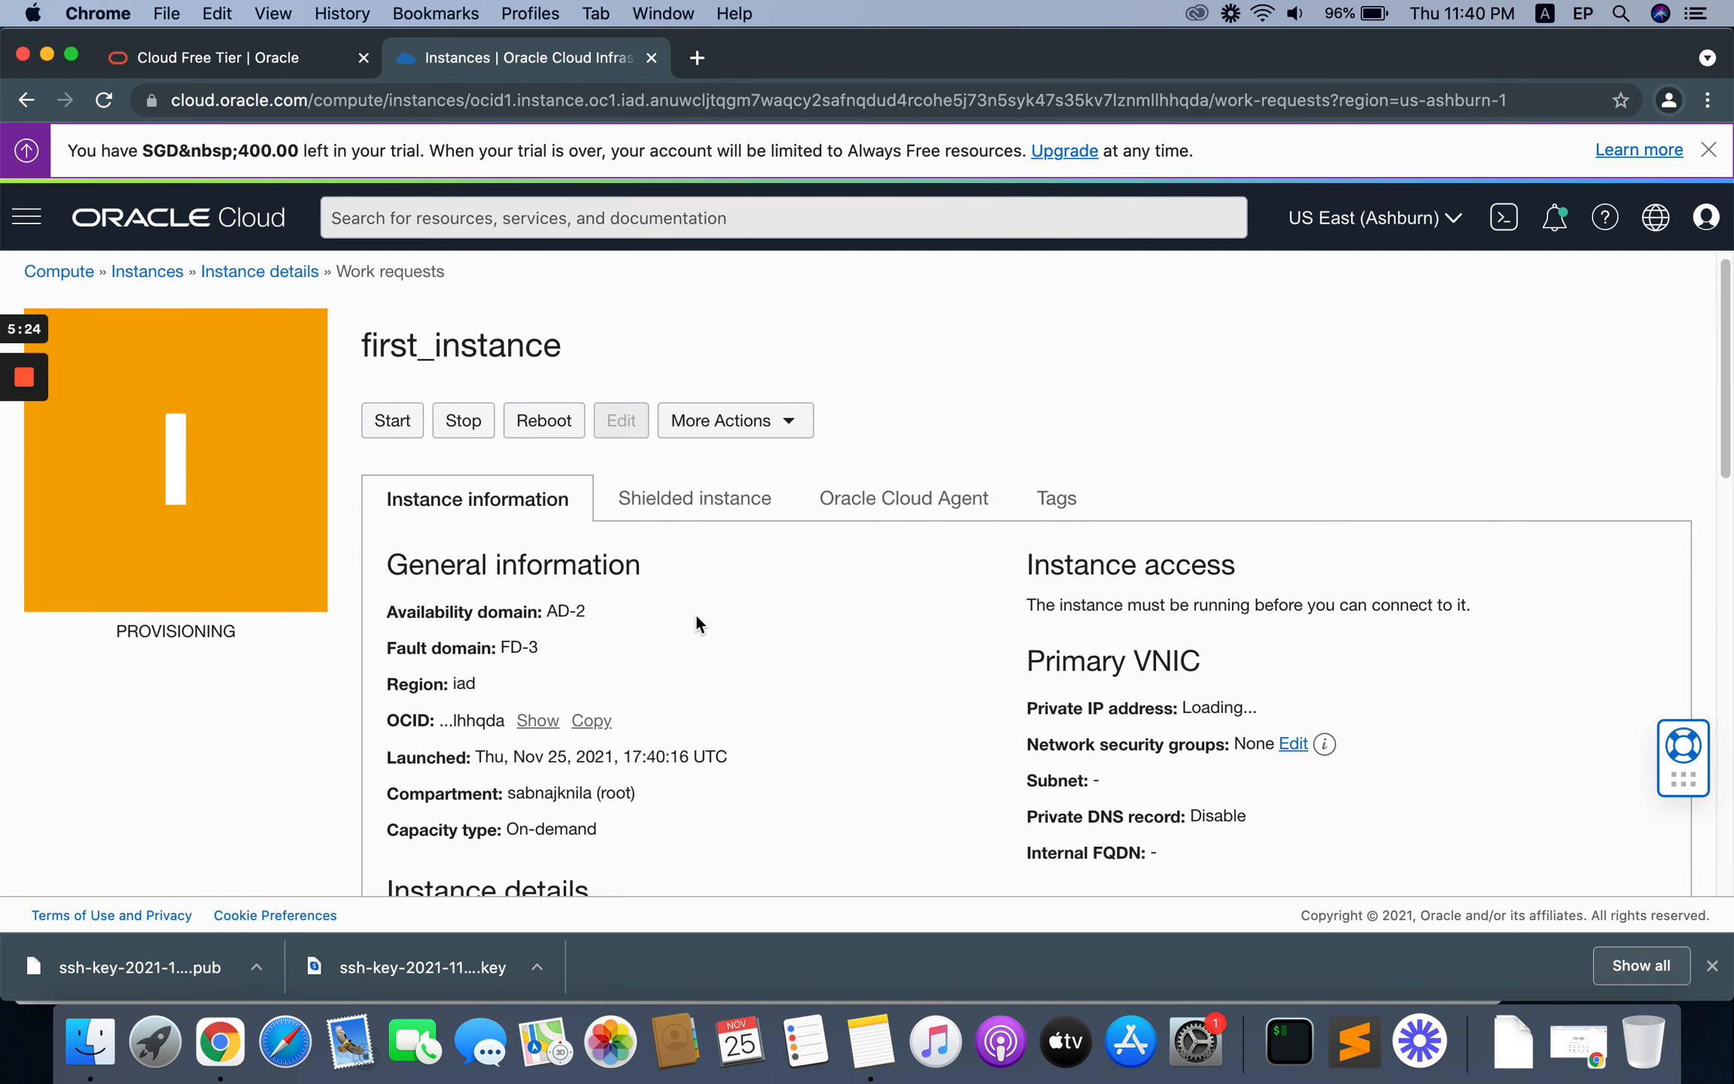
{"action": "scroll", "coordinate": [695, 612], "scroll_direction": "down", "scroll_amount": 3}
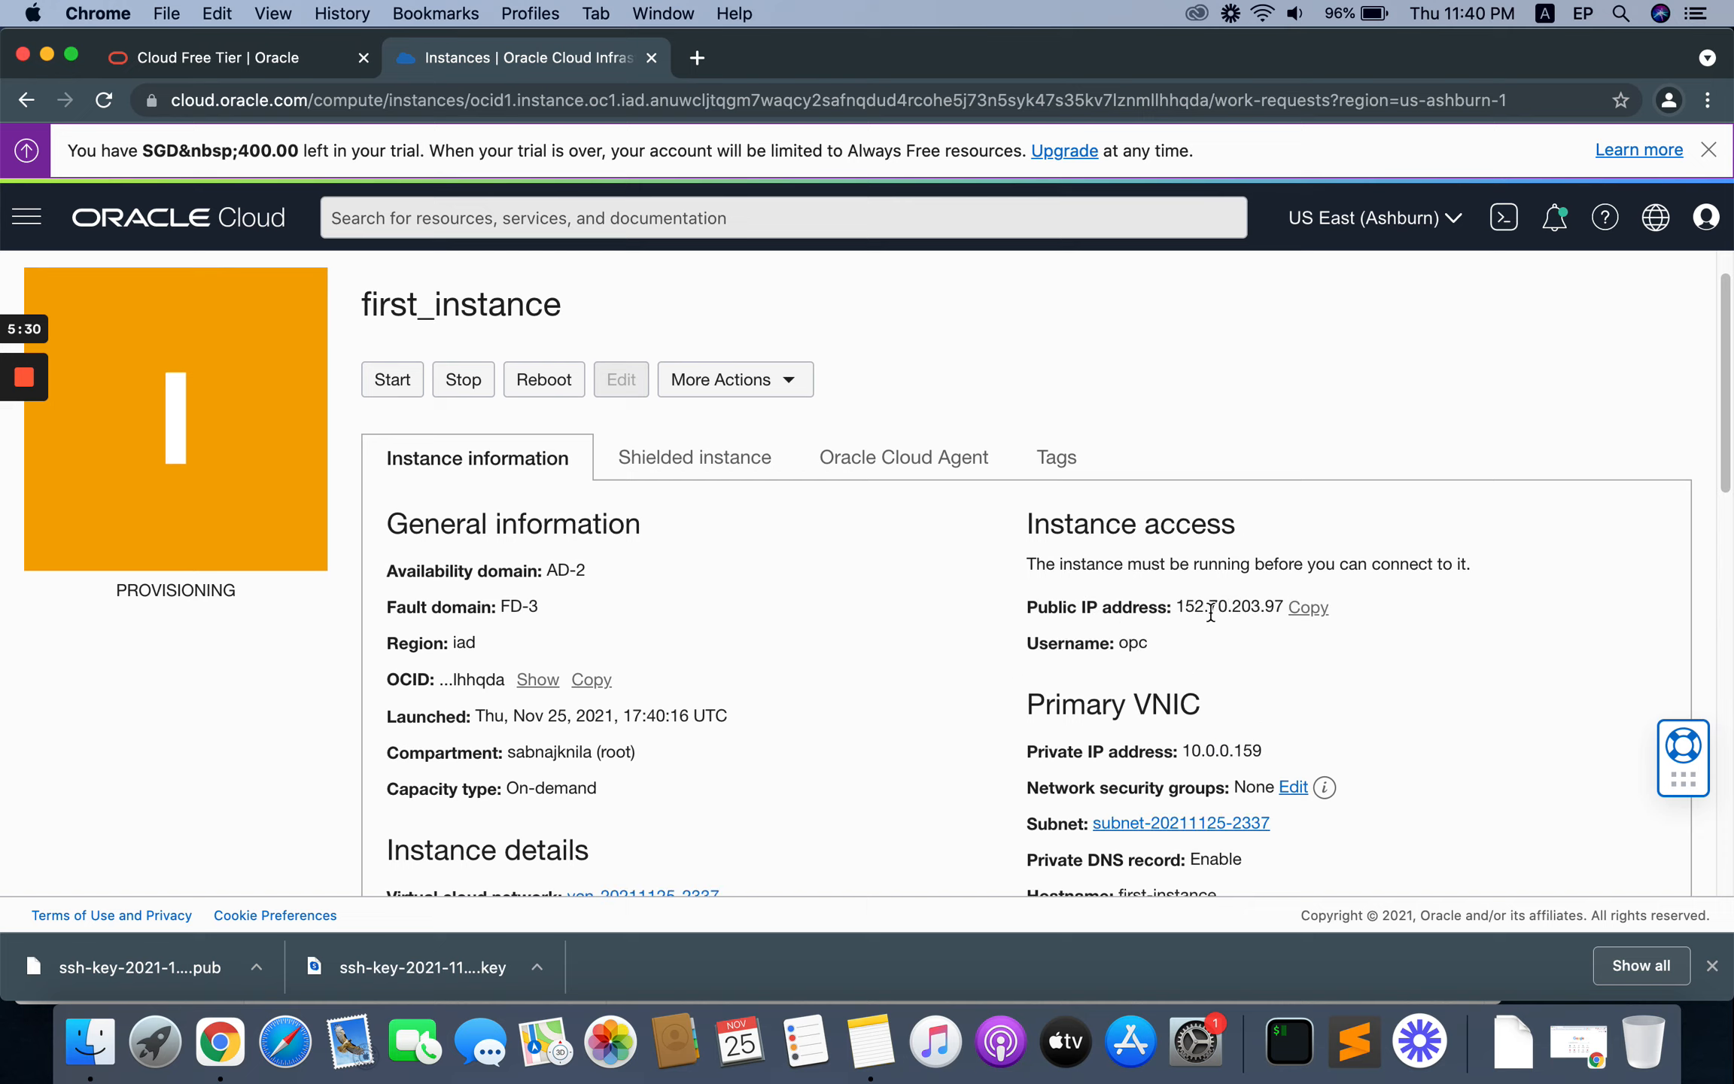
{"action": "left_click_drag", "start_coordinate": [1195, 607], "coordinate": [1245, 606]}
{"action": "left_click", "coordinate": [1258, 606]}
{"action": "double_click", "coordinate": [1140, 644]}
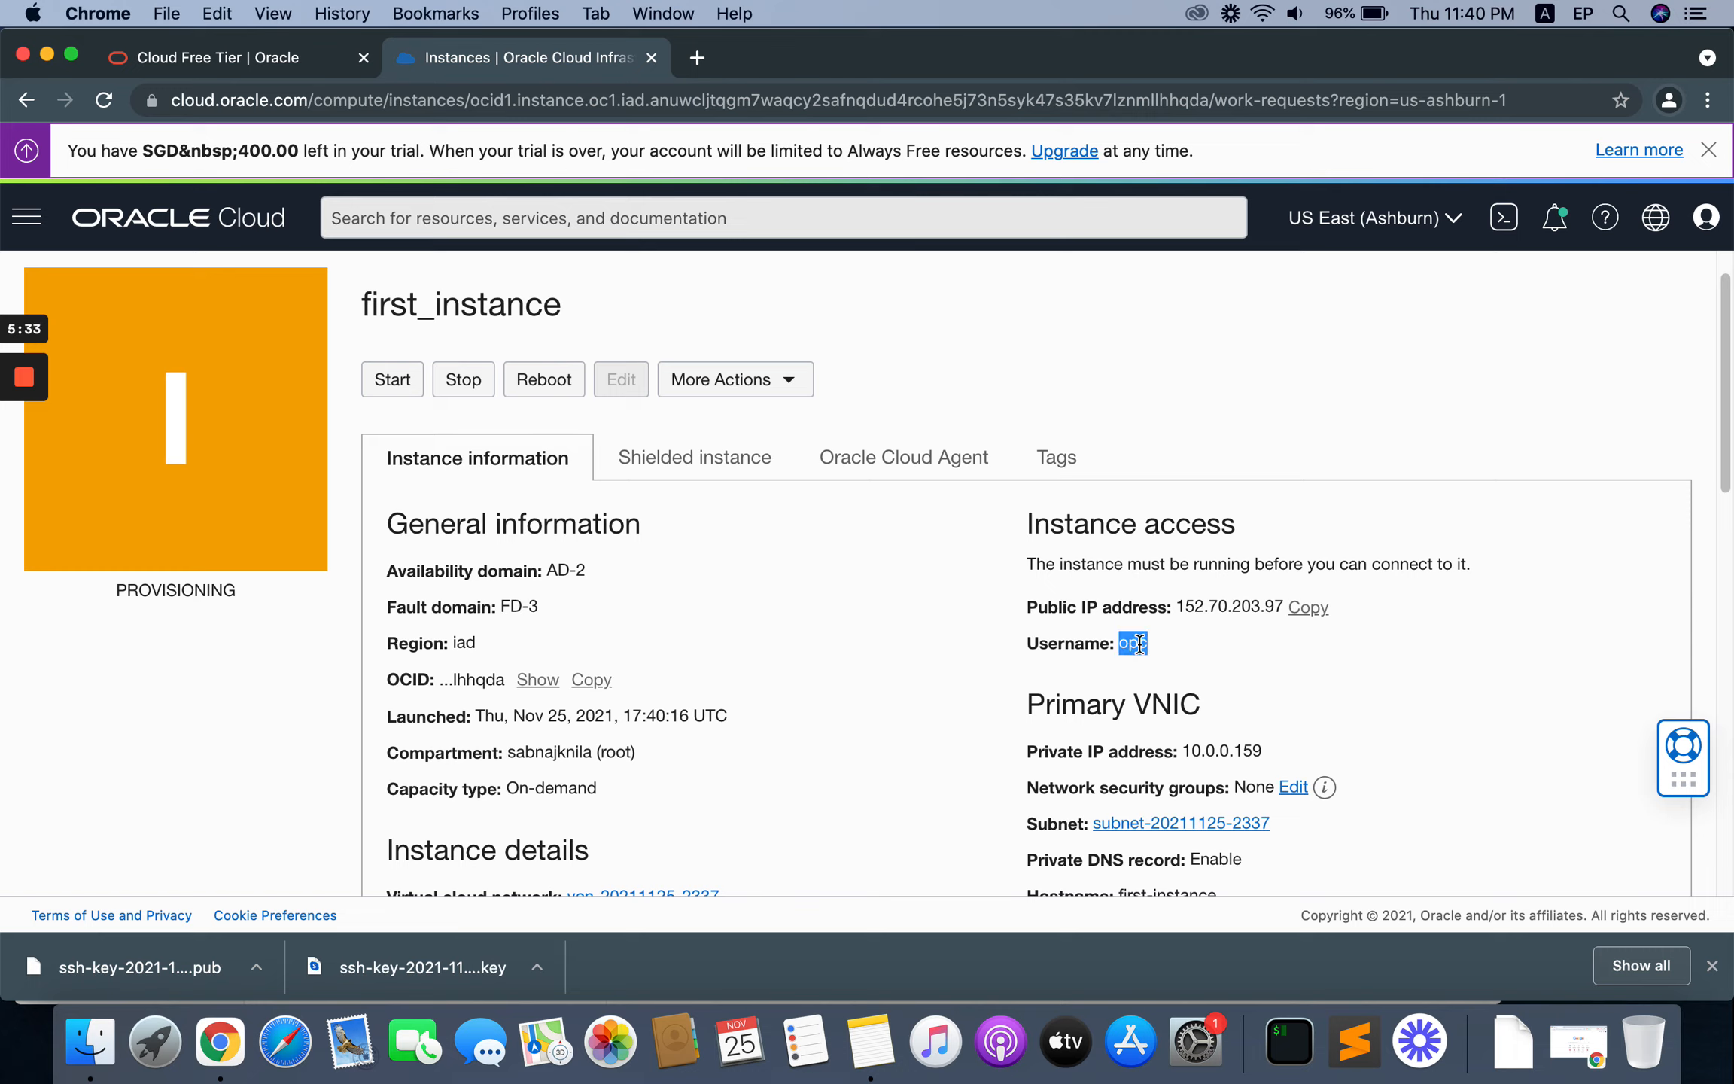
{"action": "left_click", "coordinate": [1257, 647]}
Step: Check the downloaded SSH key files in the Downloads folder in Finder, and close the folder window
{"action": "left_click", "coordinate": [97, 1047]}
{"action": "left_click", "coordinate": [485, 408]}
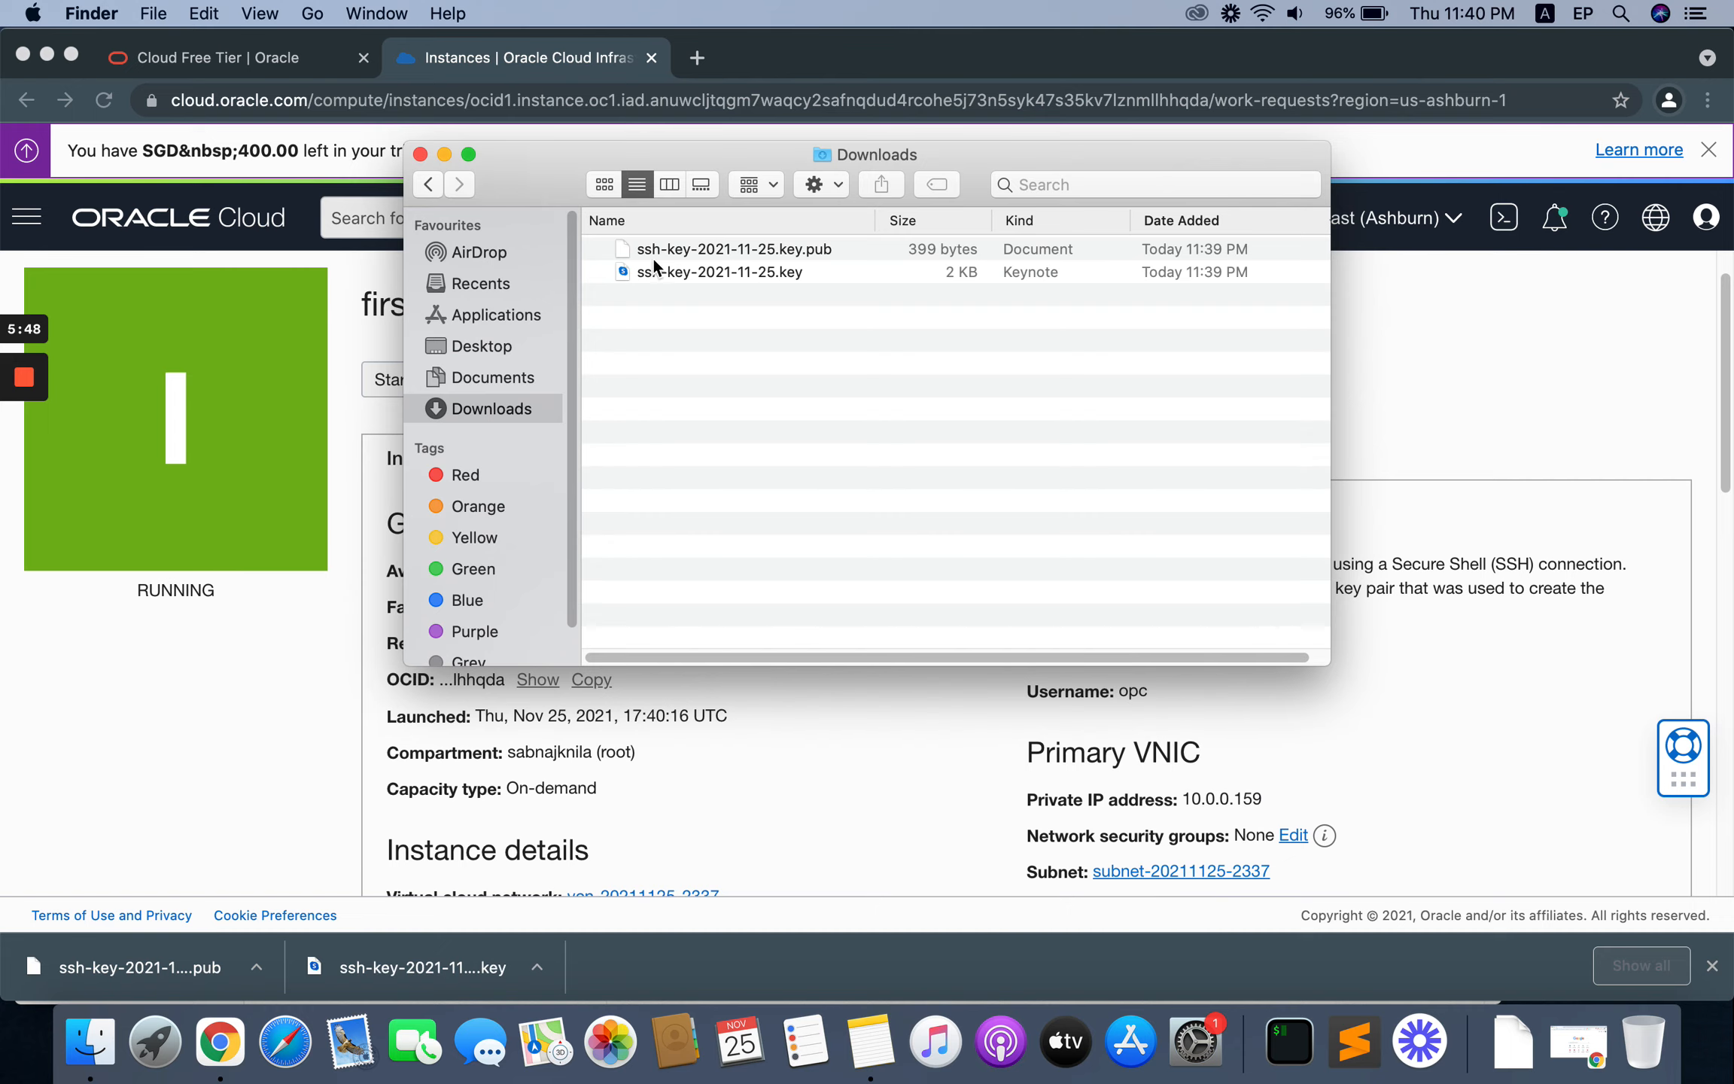
{"action": "left_click", "coordinate": [420, 155]}
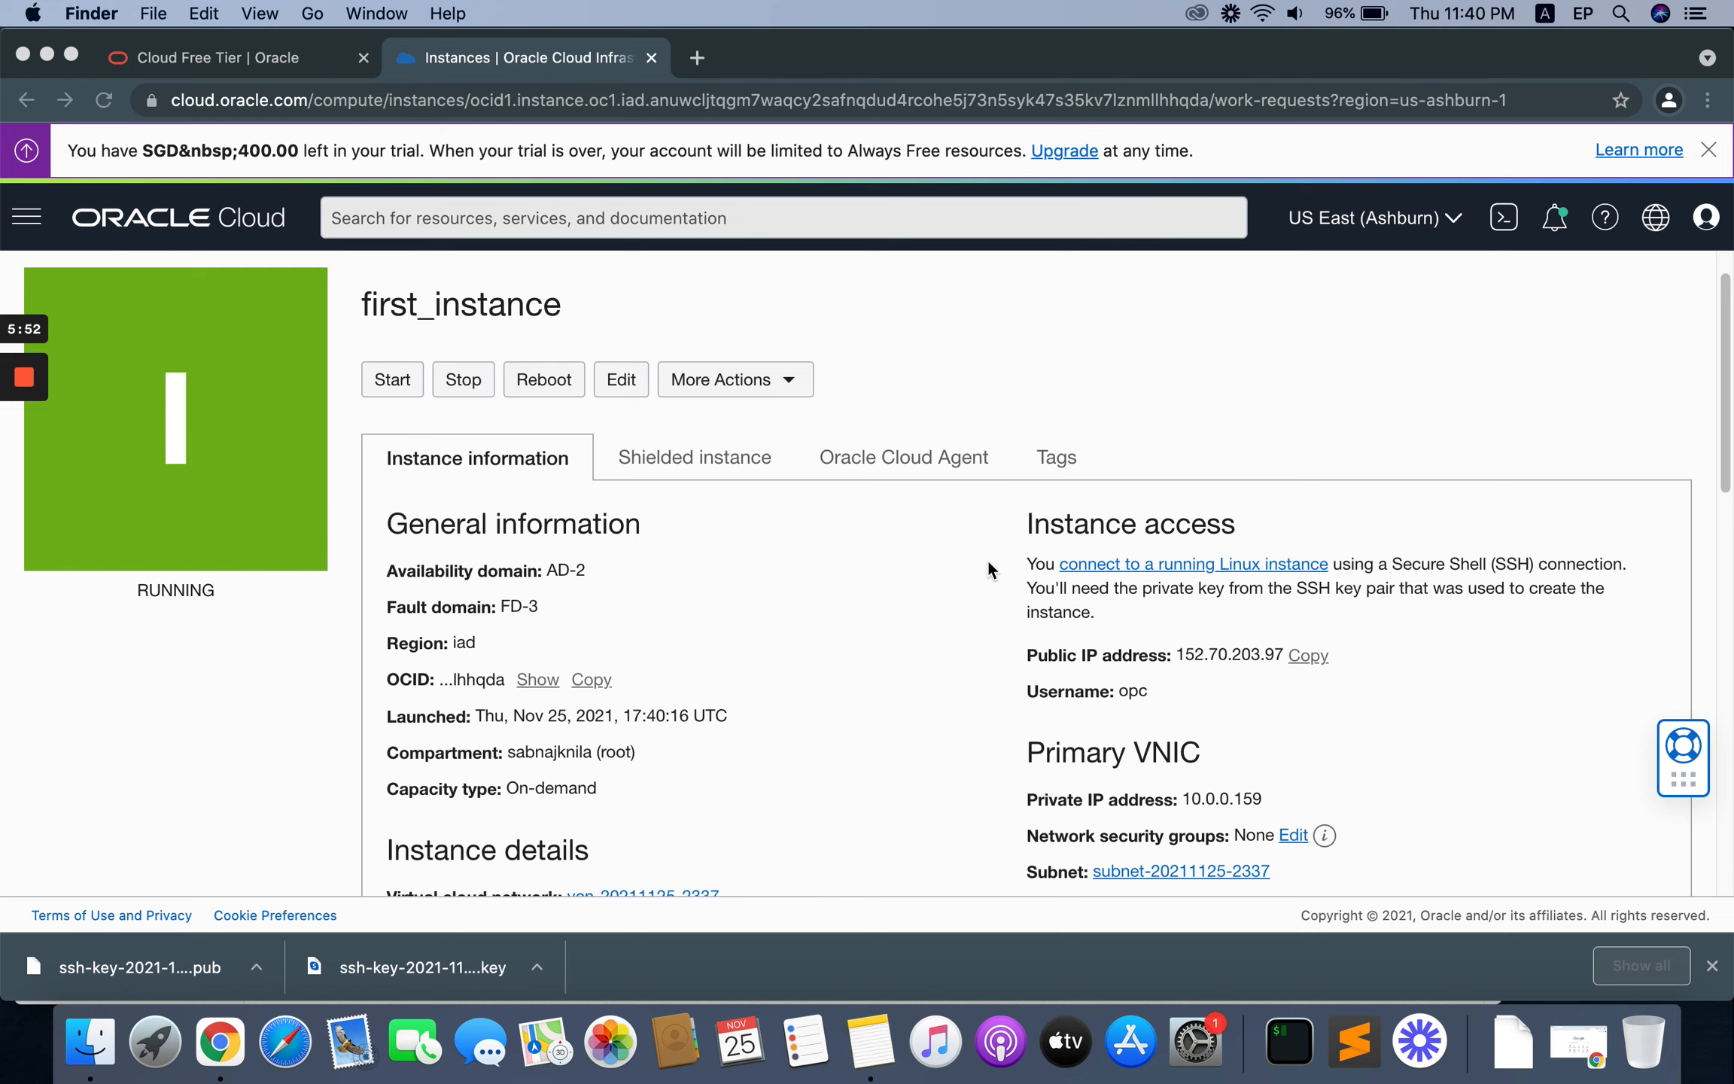
Step: Return to Chrome and review first_instance's details, shape configuration and work requests
{"action": "left_click", "coordinate": [1121, 694]}
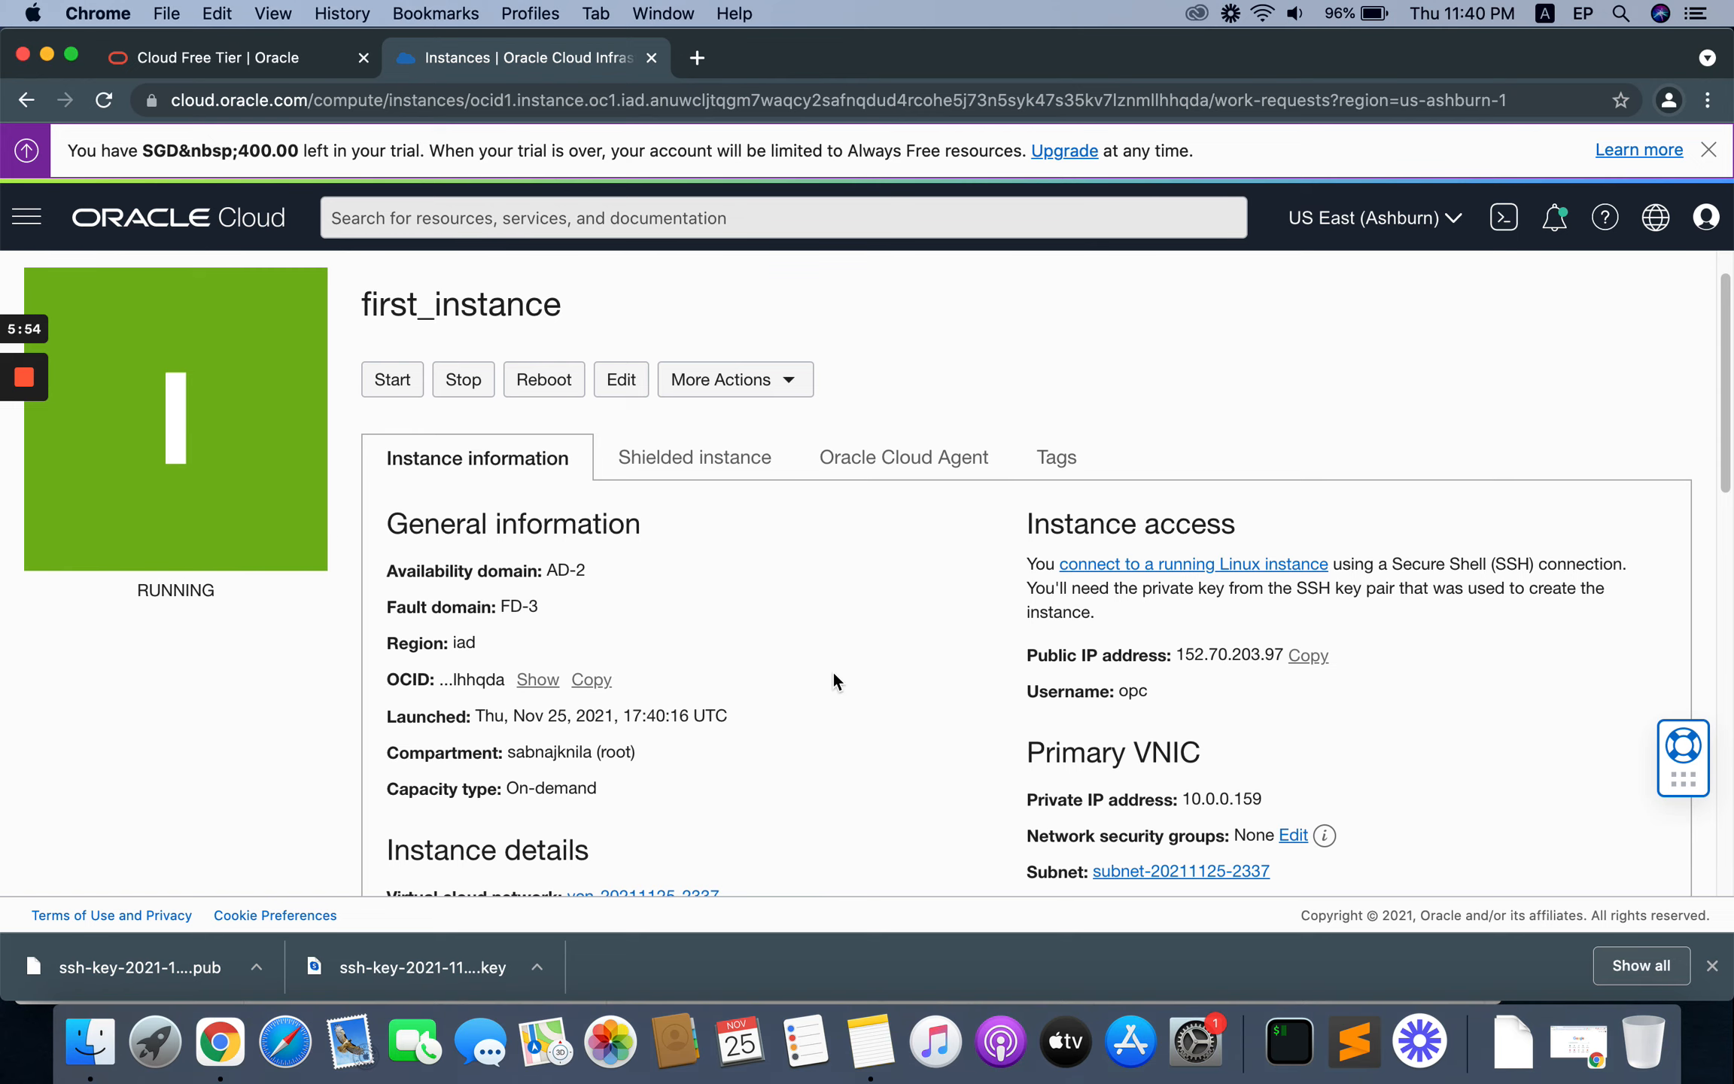
{"action": "scroll", "coordinate": [835, 666], "scroll_direction": "down", "scroll_amount": 10}
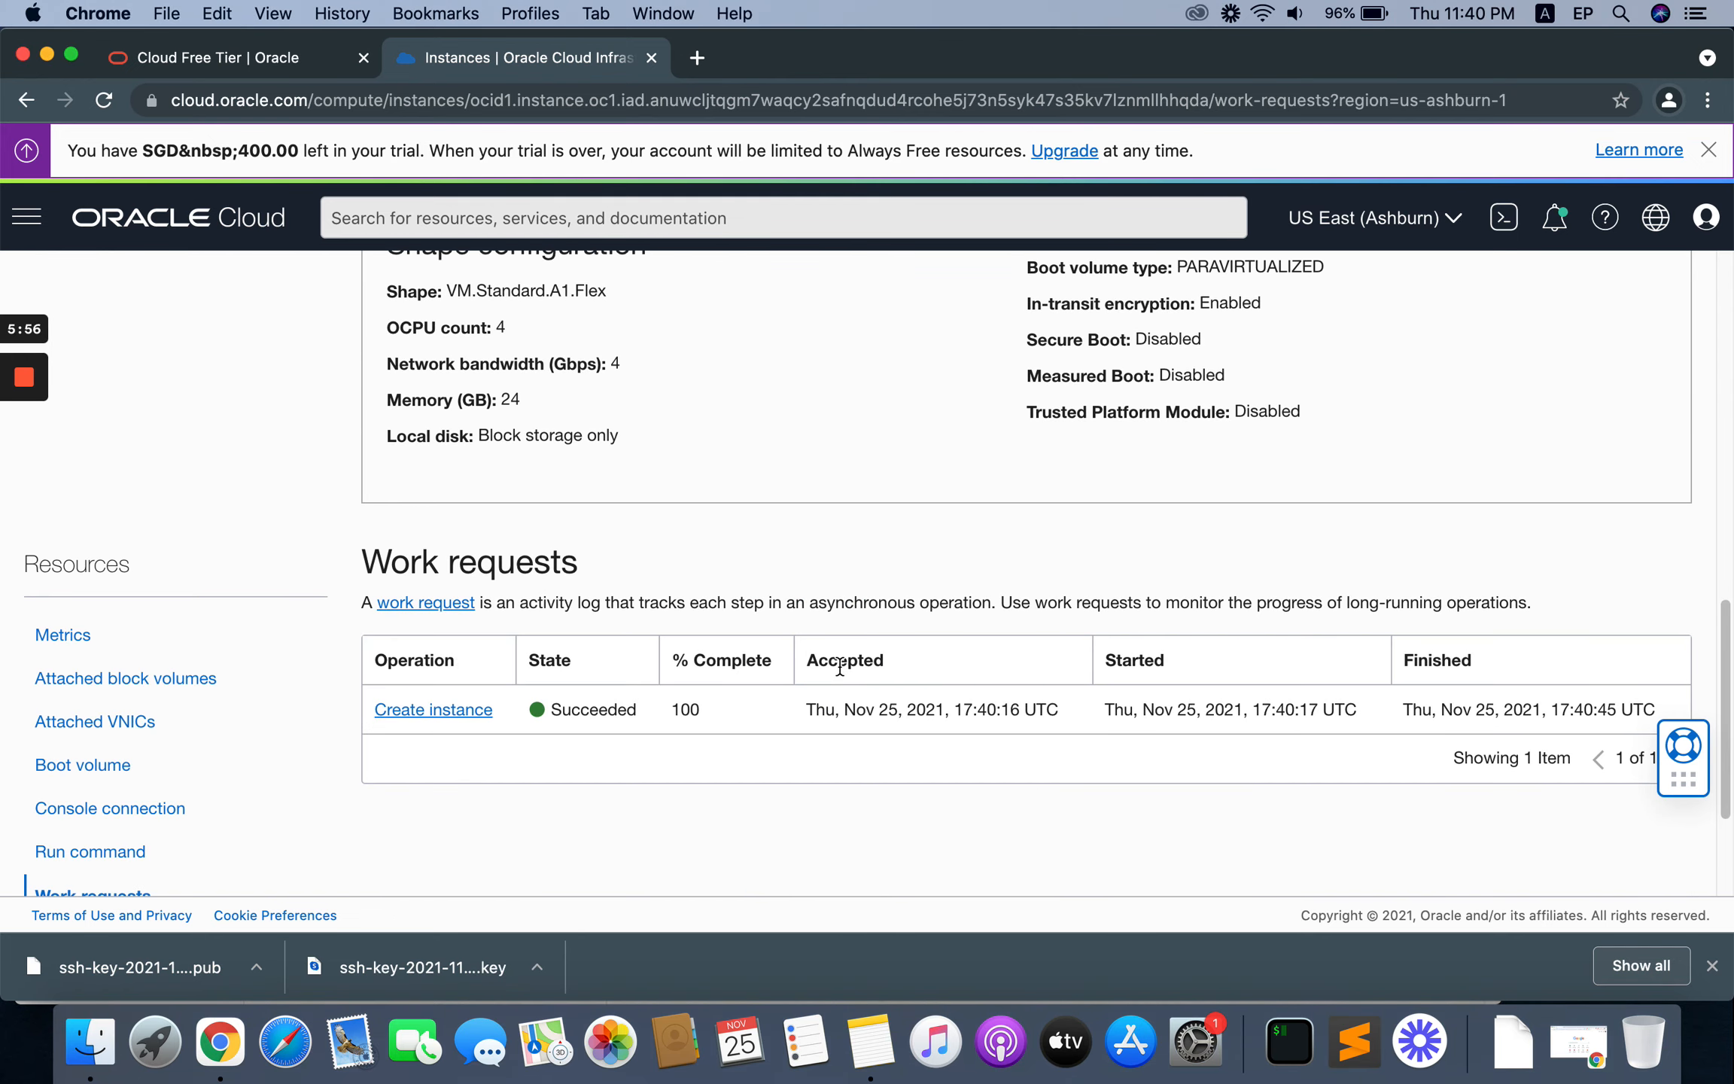
{"action": "scroll", "coordinate": [840, 666], "scroll_direction": "up", "scroll_amount": 10}
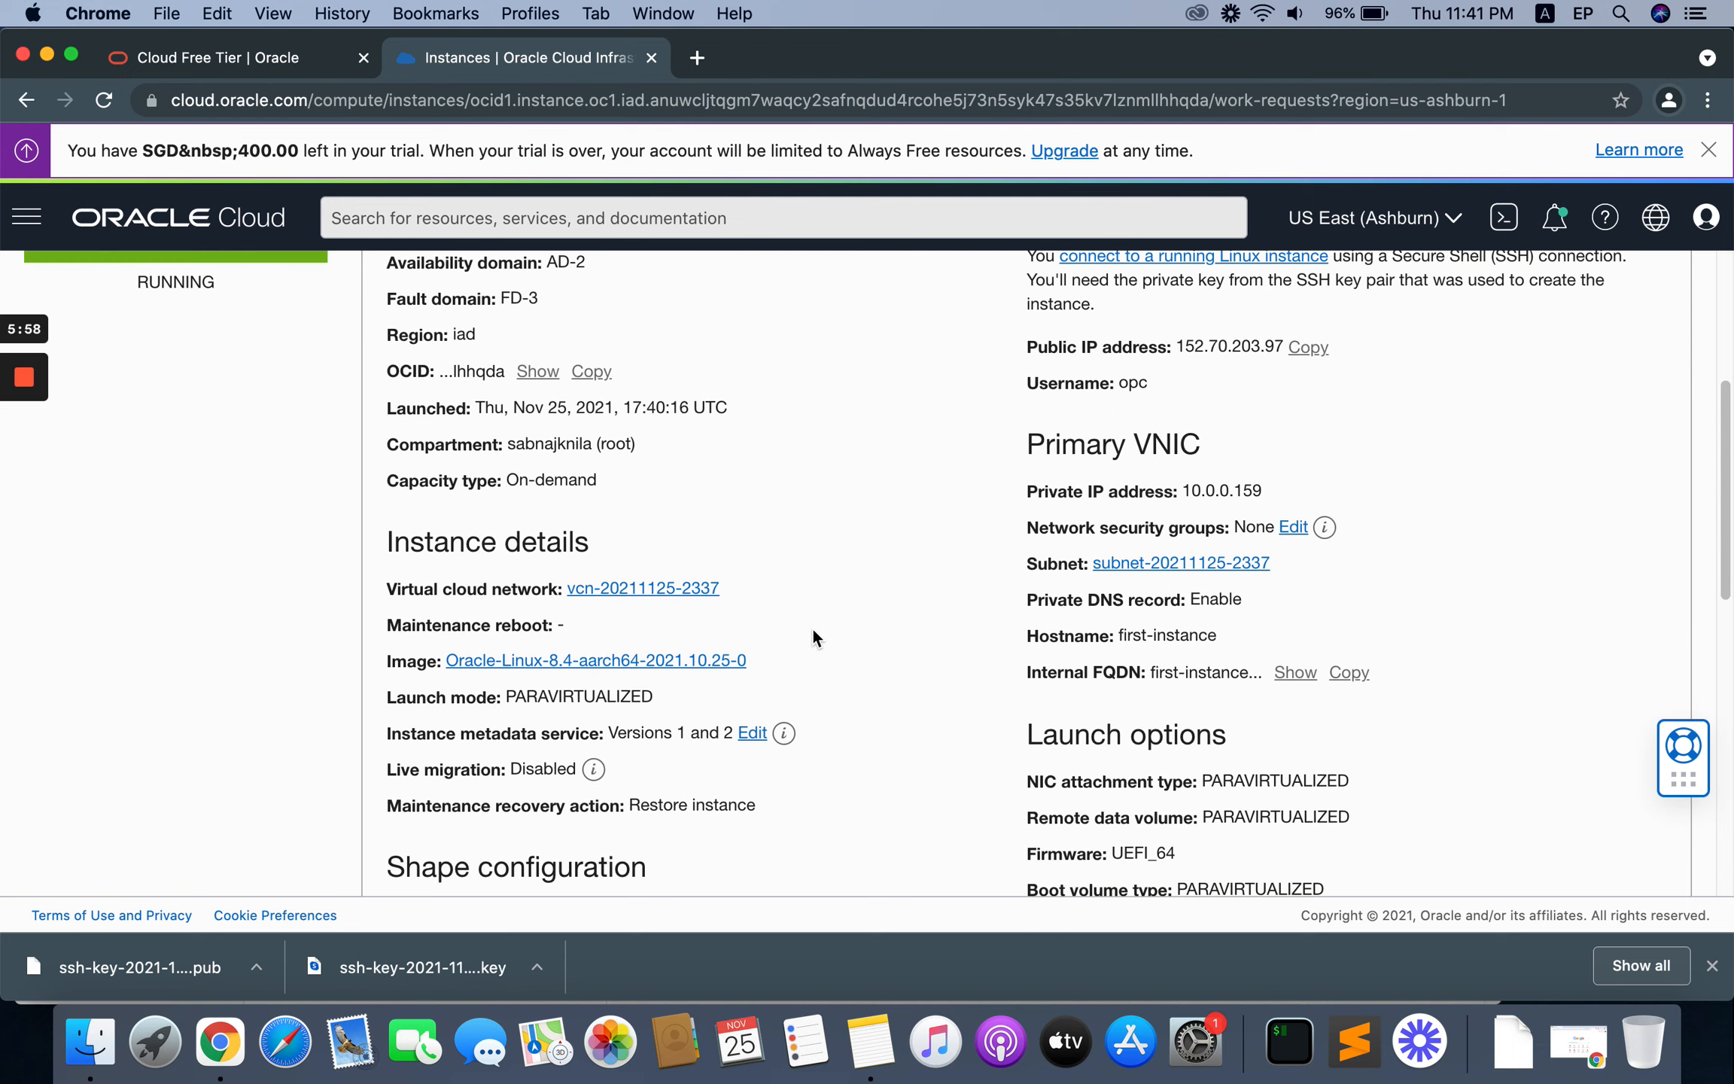
{"action": "scroll", "coordinate": [889, 600], "scroll_direction": "up", "scroll_amount": 5}
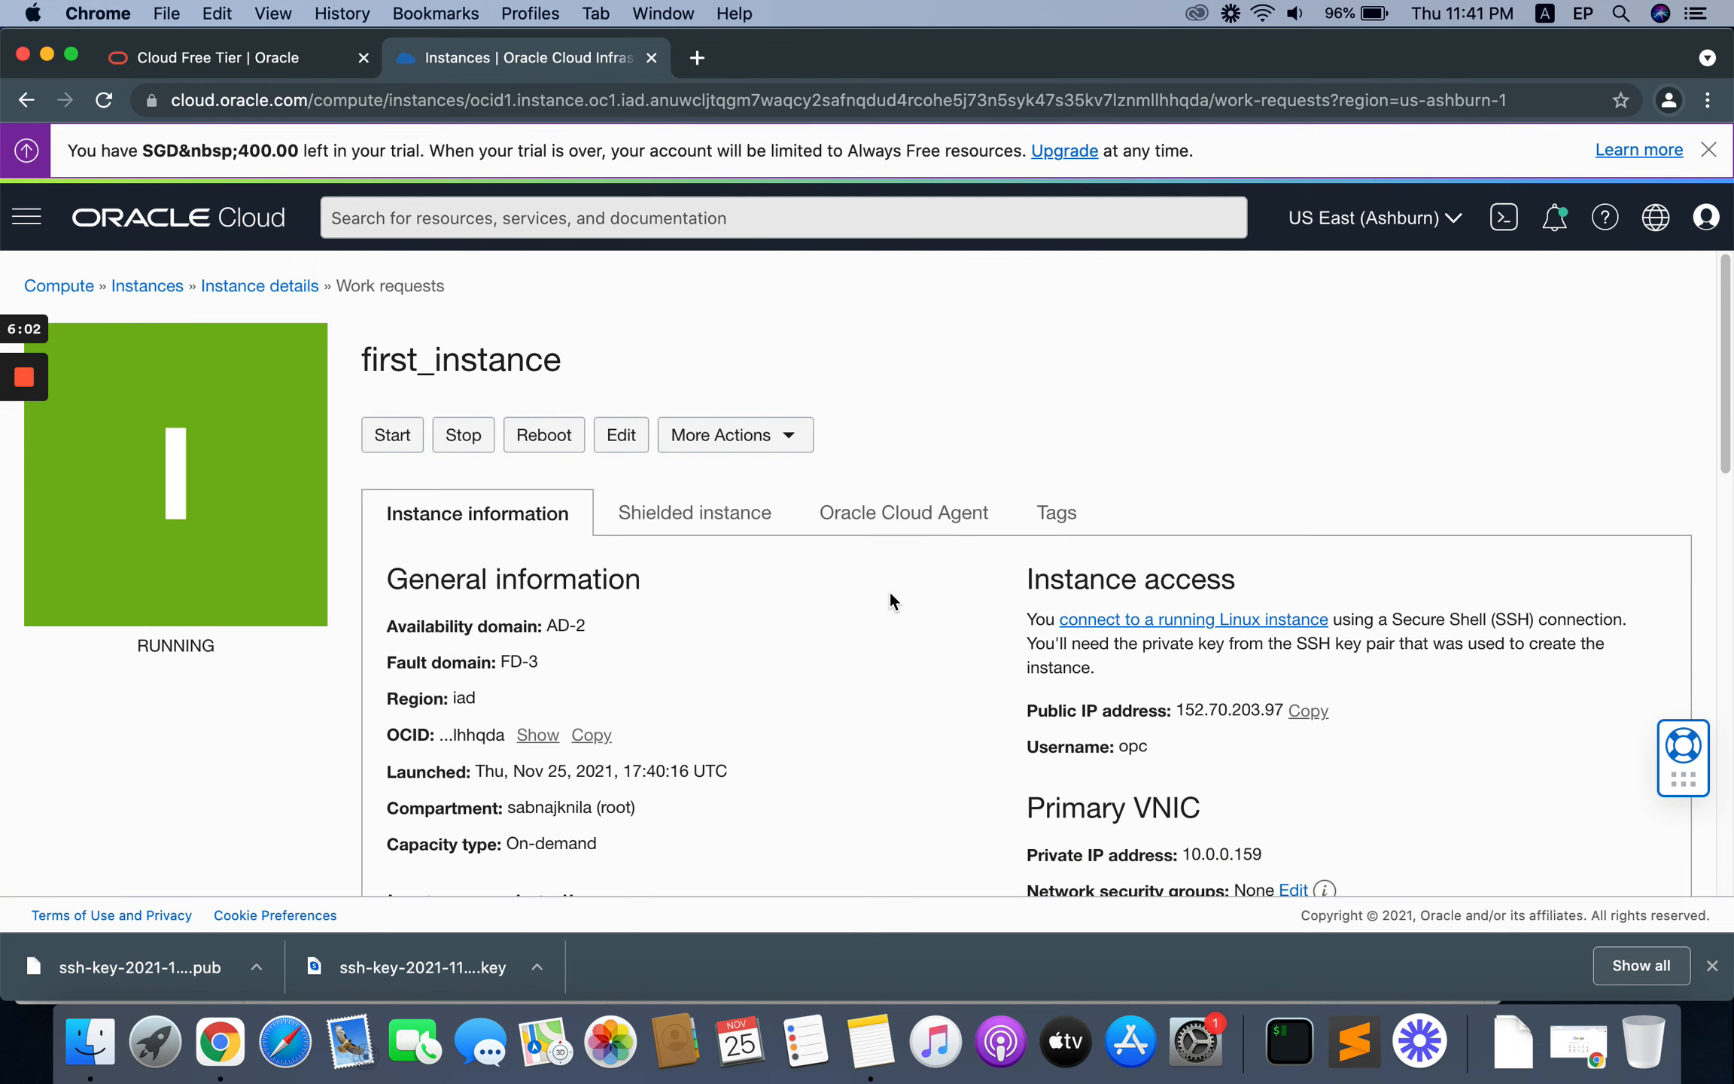
Step: Search for and switch to iTerm, and reposition its terminal window over the instance page
{"action": "key", "text": "super+space"}
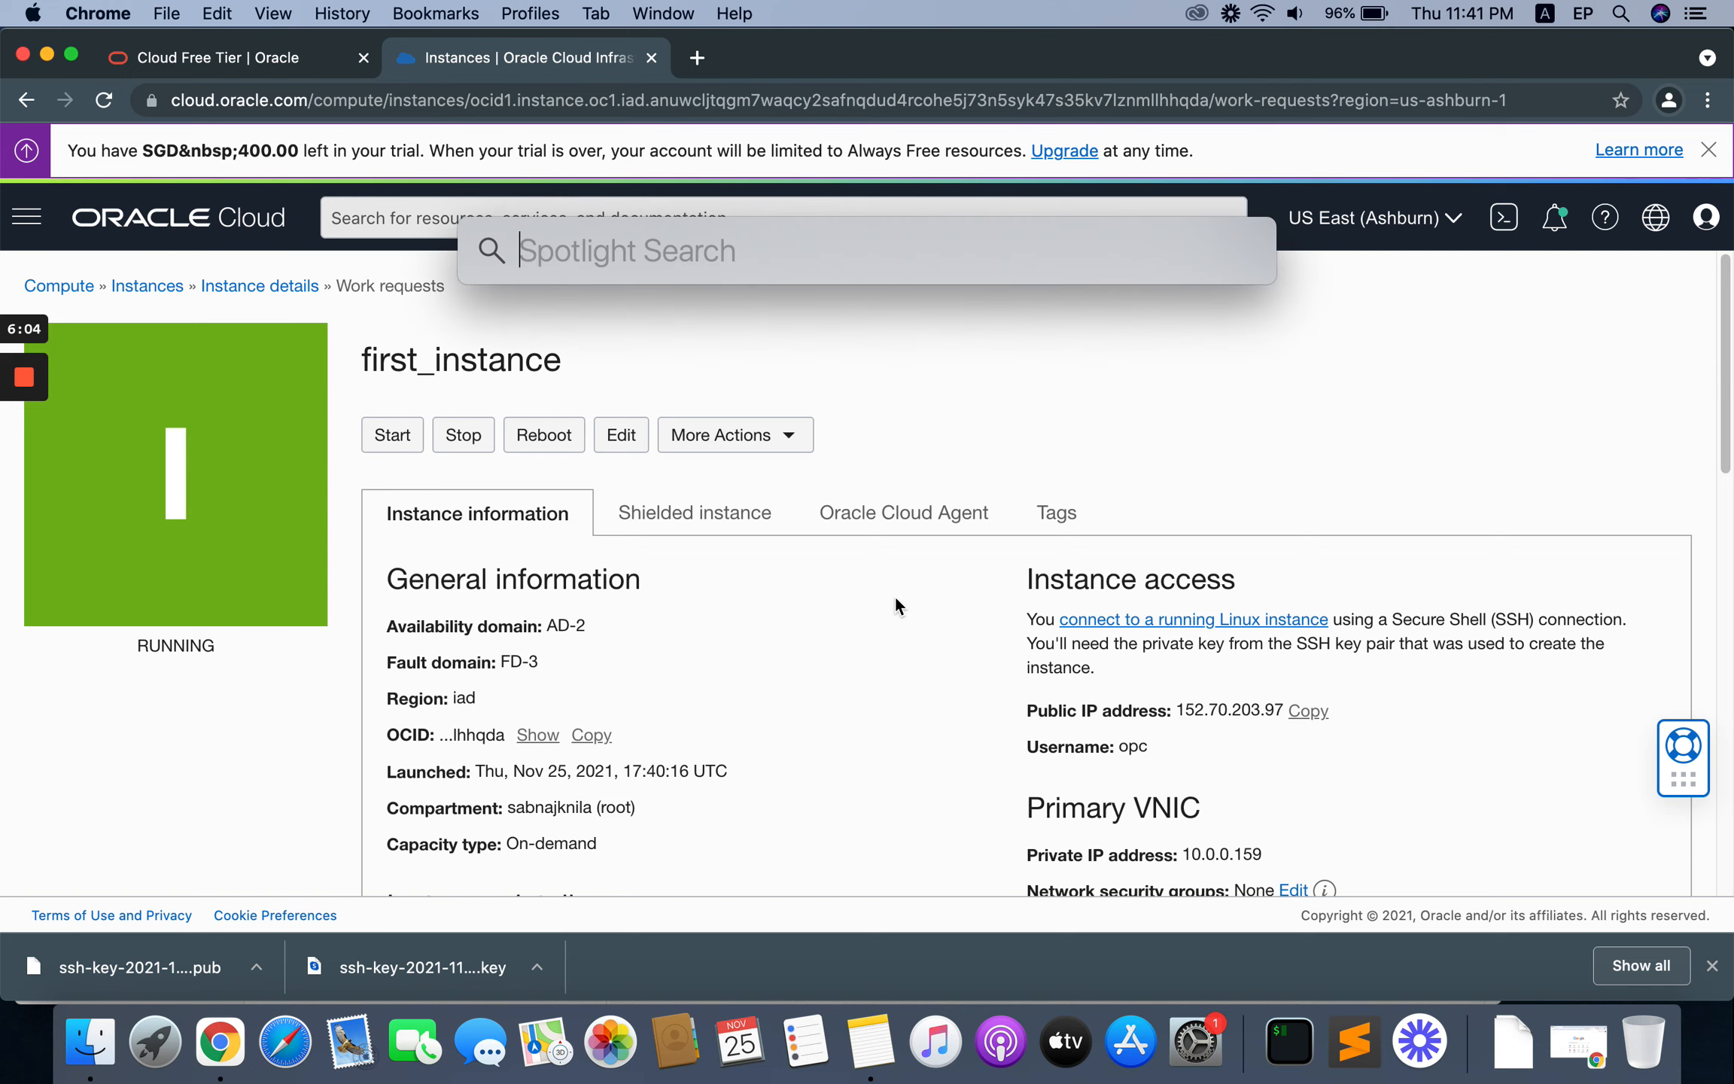
{"action": "type", "text": "ter"}
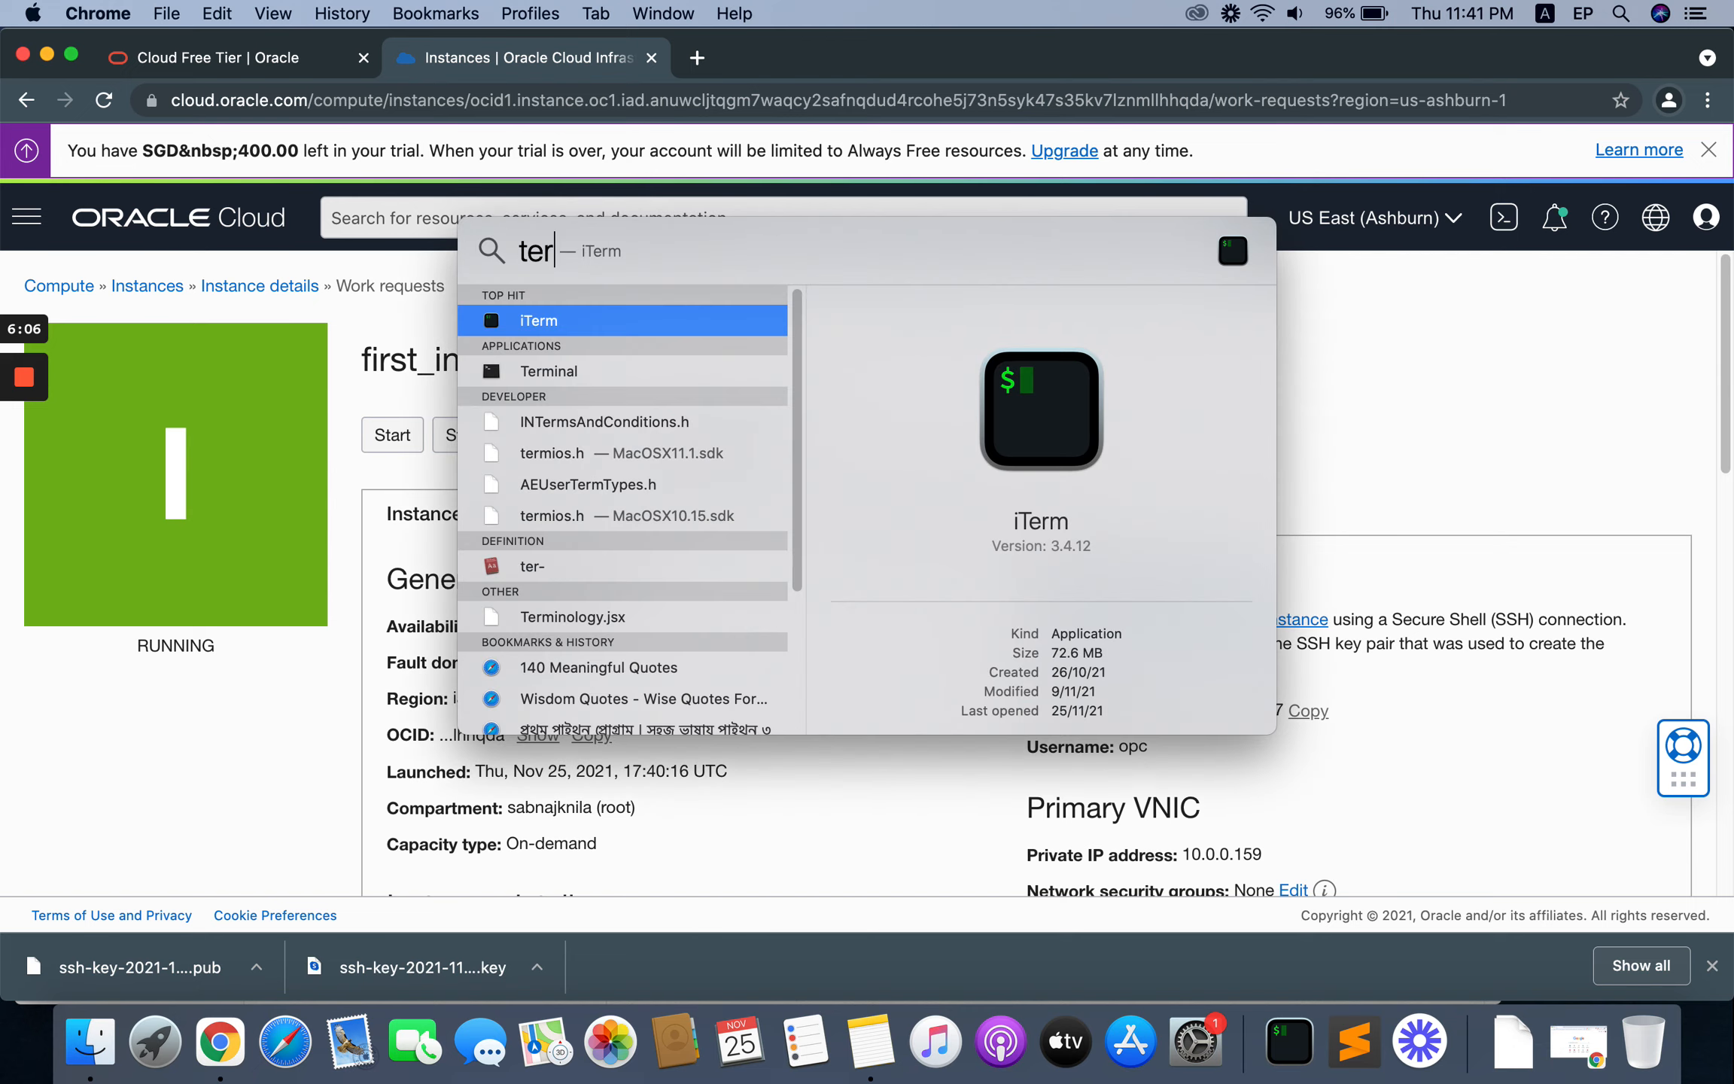
{"action": "left_click", "coordinate": [540, 317]}
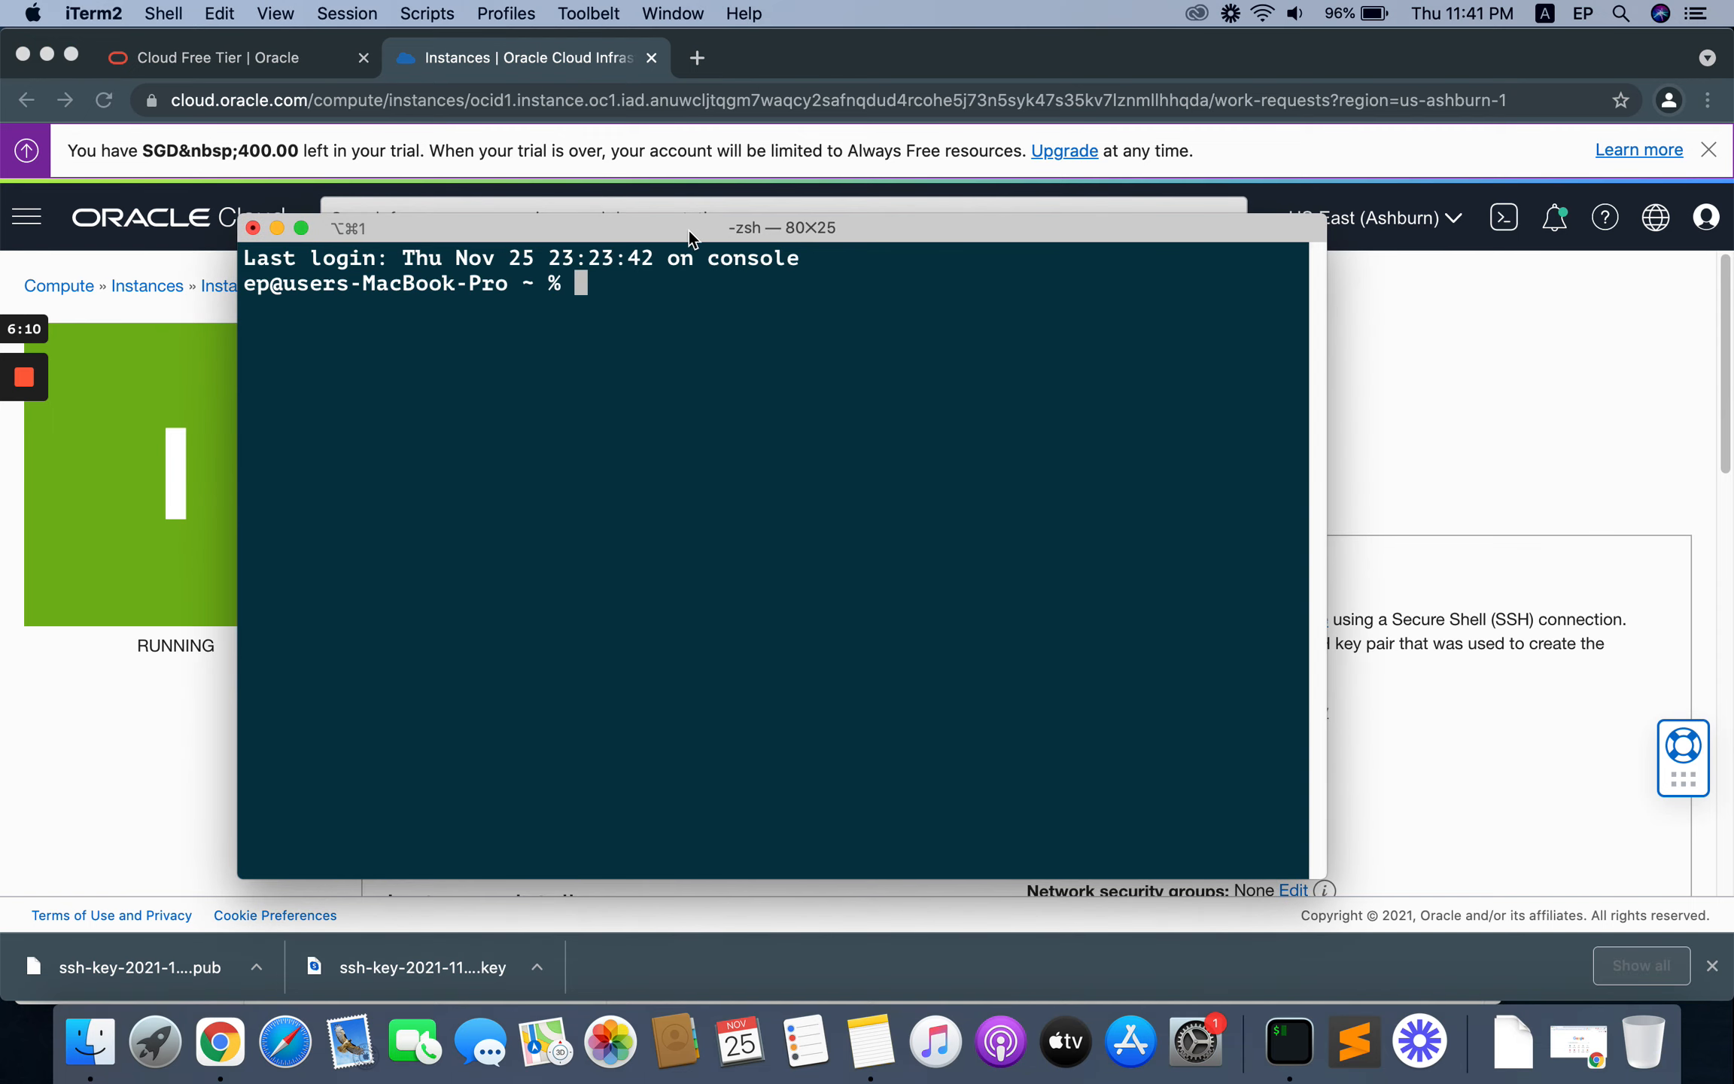
{"action": "left_click_drag", "start_coordinate": [687, 230], "coordinate": [798, 234]}
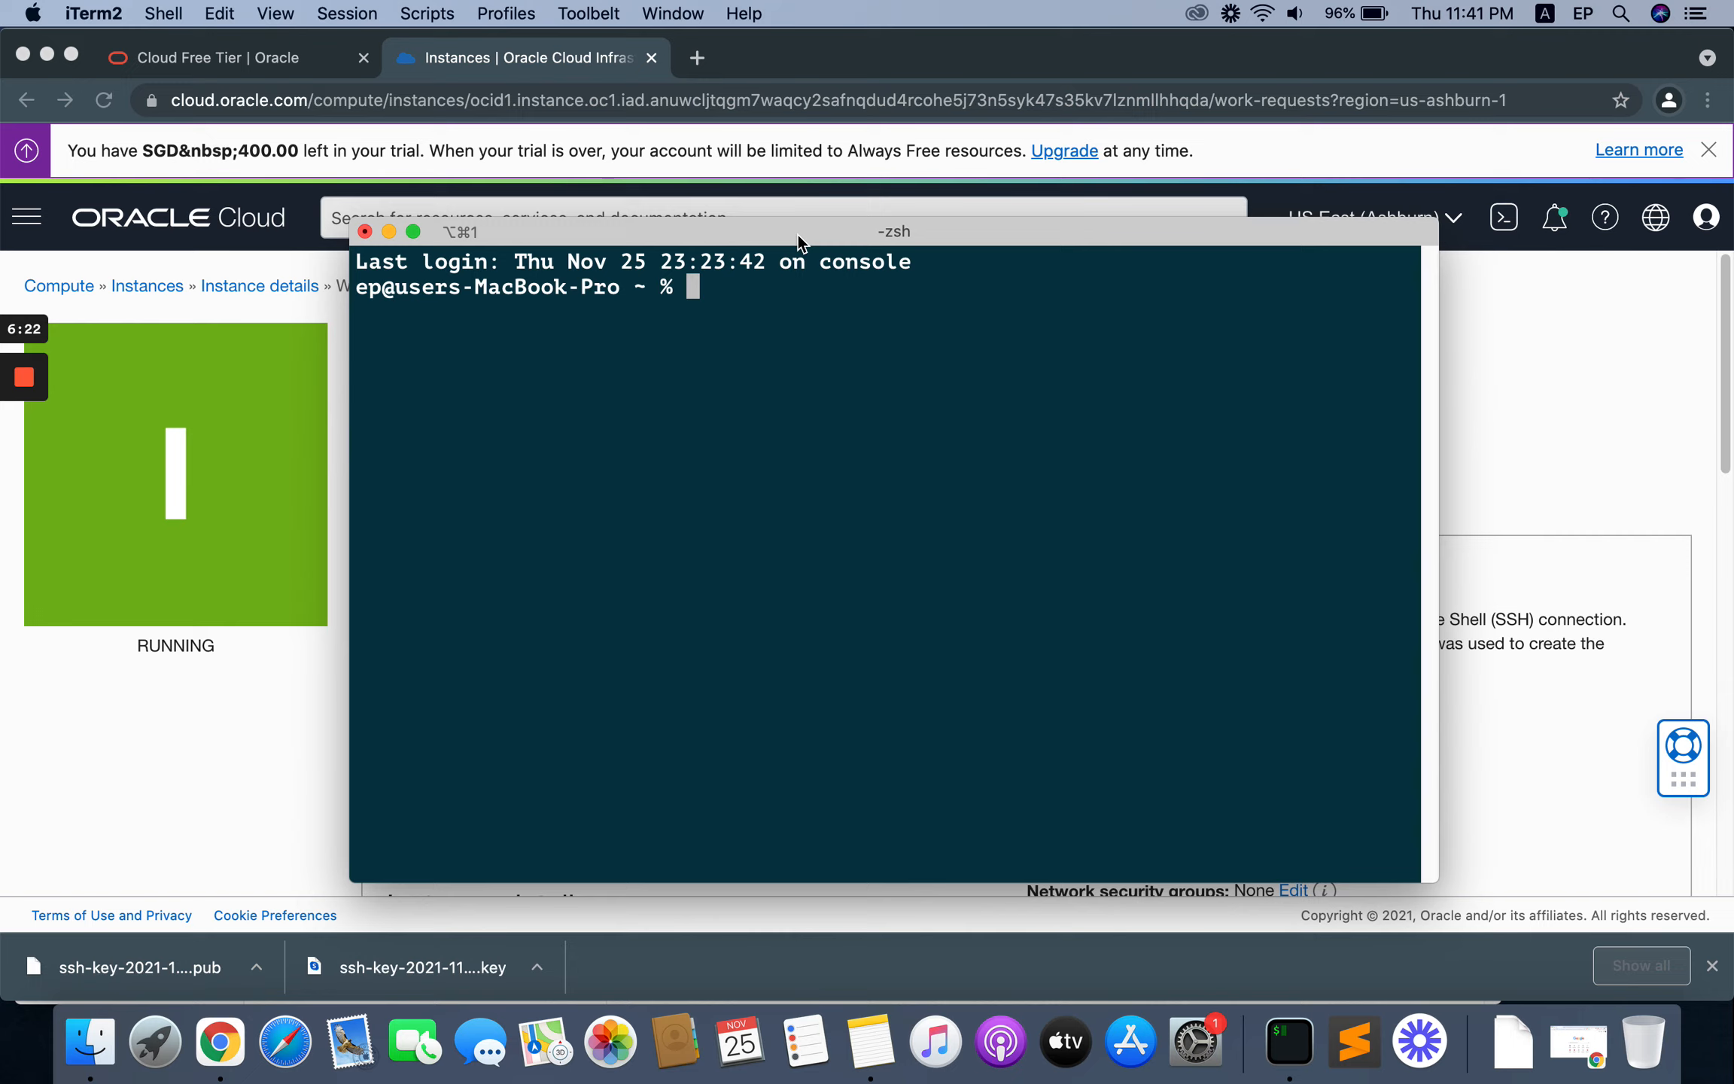
{"action": "left_click_drag", "start_coordinate": [731, 236], "coordinate": [687, 236]}
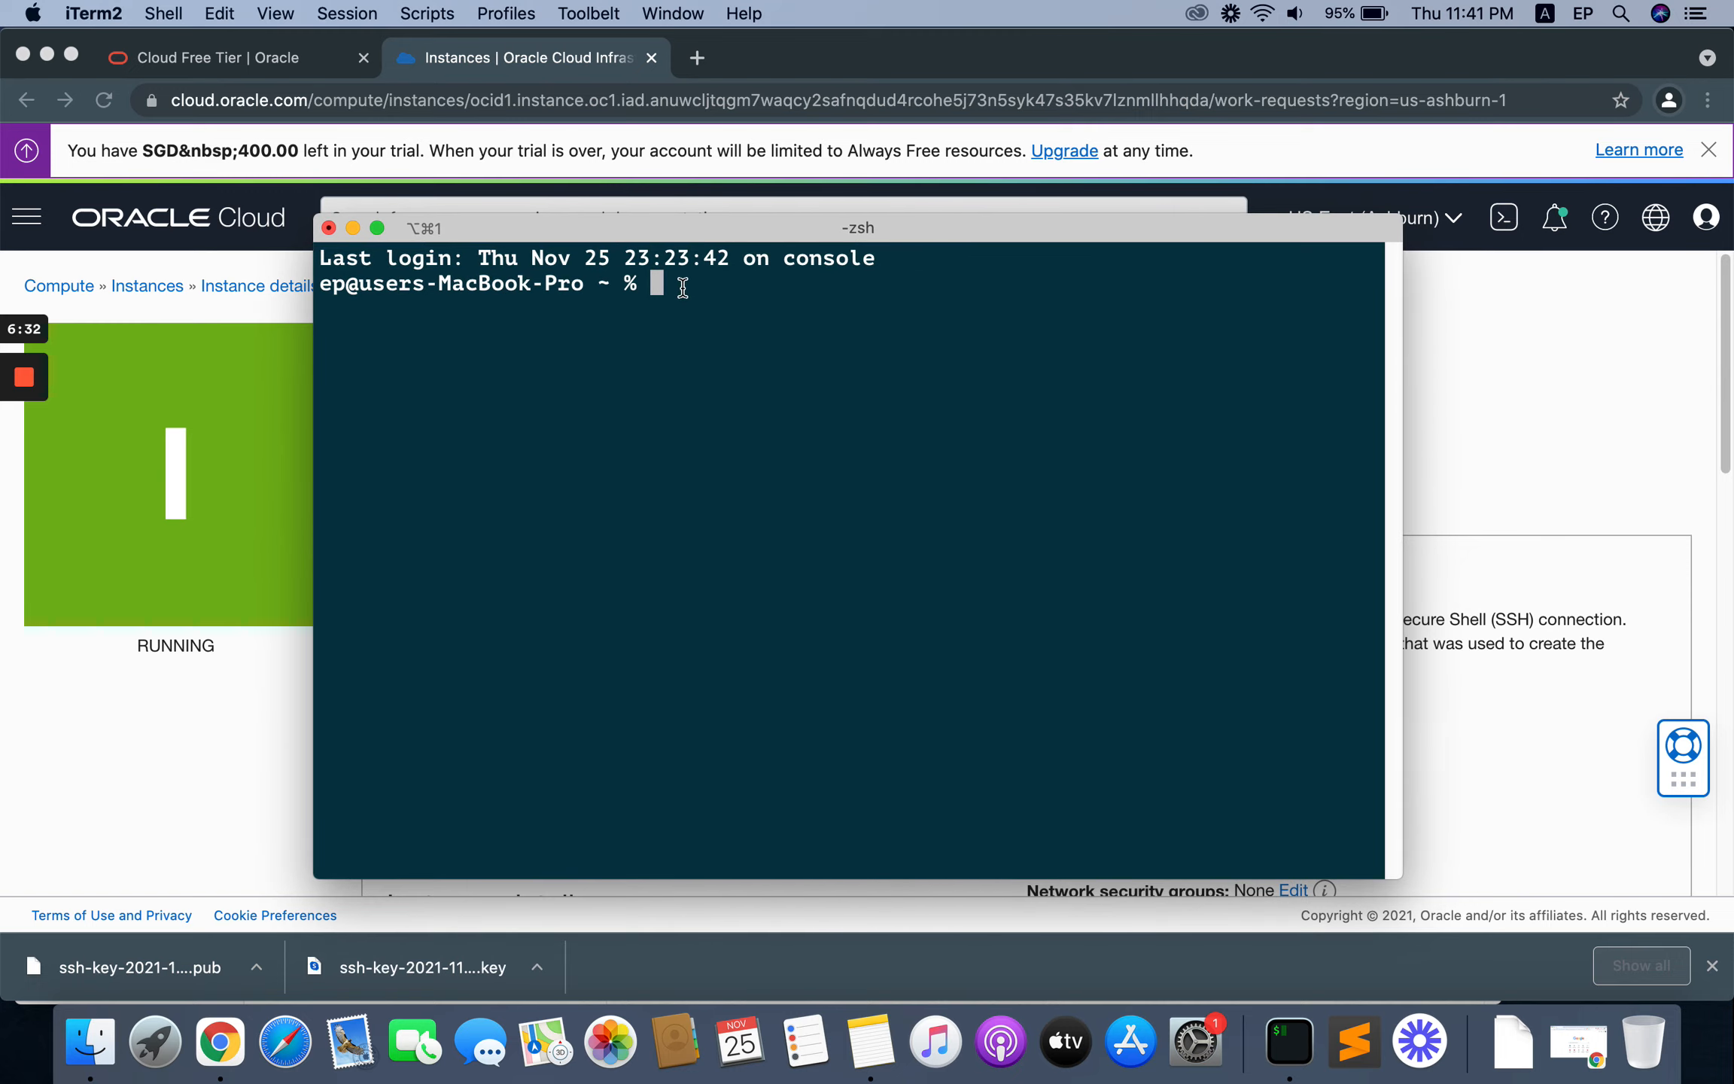
Step: Change to the Downloads directory and list its files
{"action": "type", "text": "cd Downloads"}
{"action": "key", "text": "Return"}
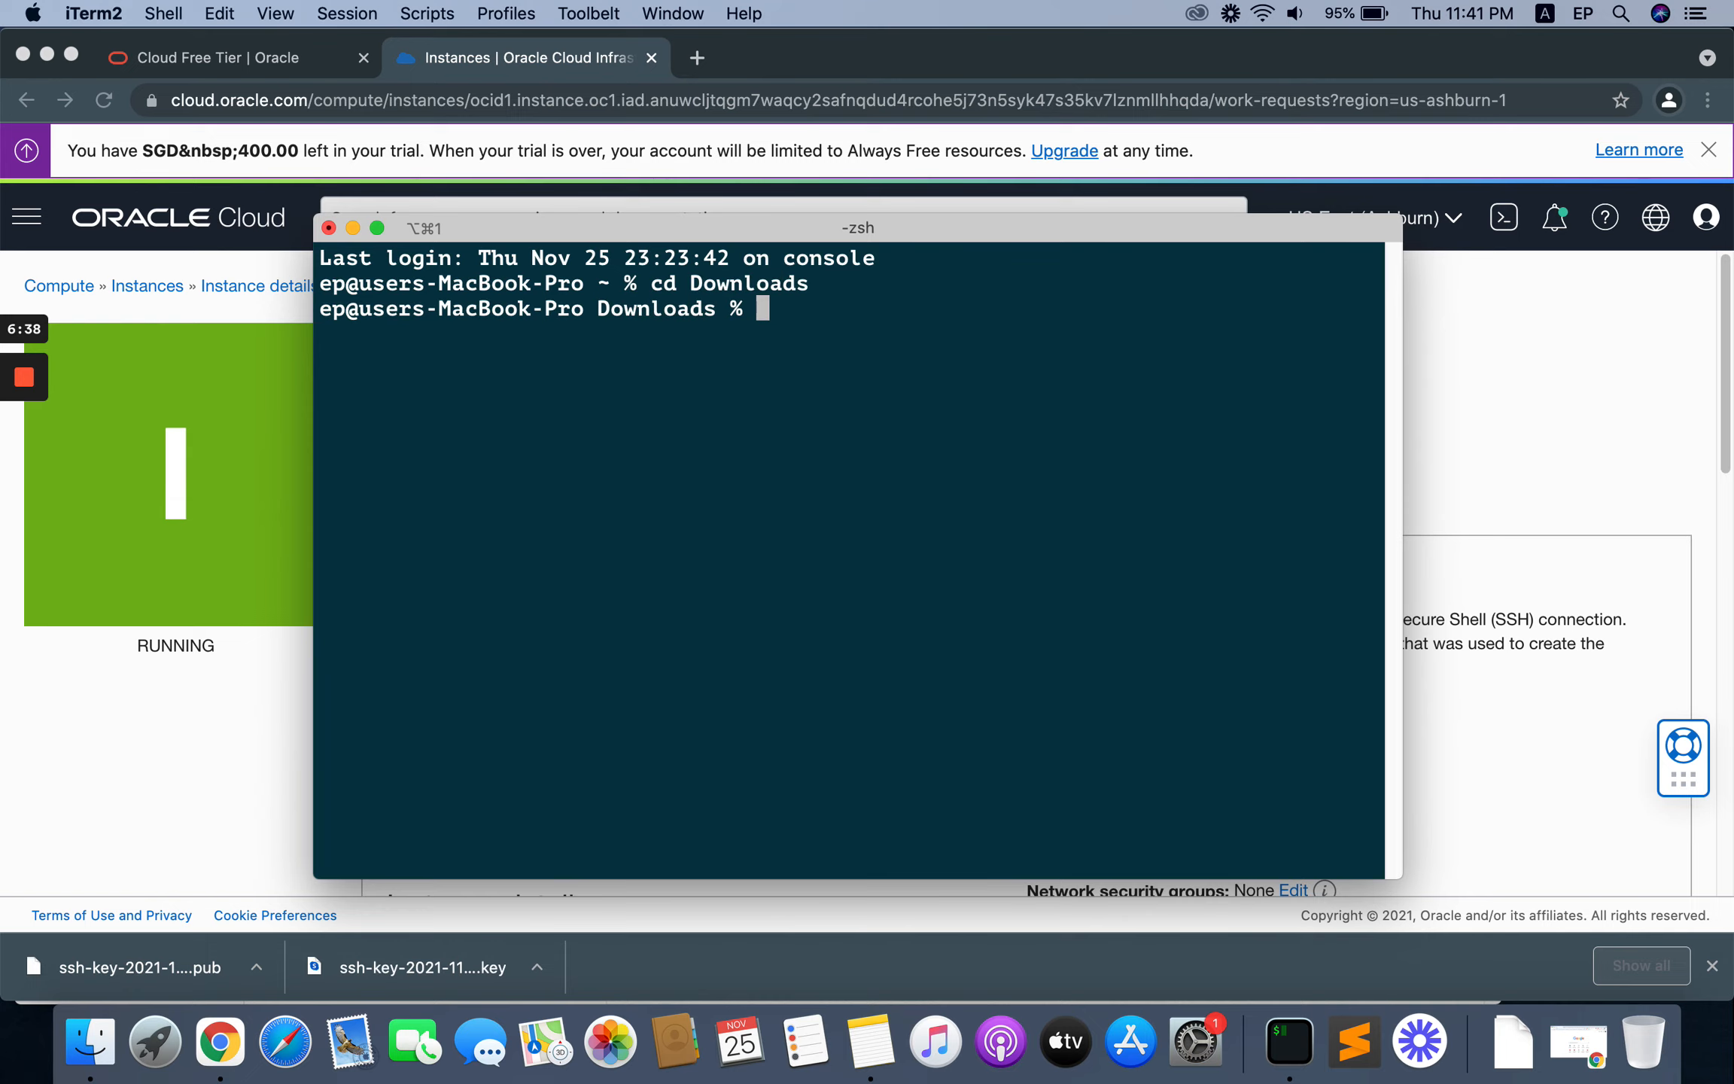
{"action": "type", "text": "ls"}
{"action": "key", "text": "Return"}
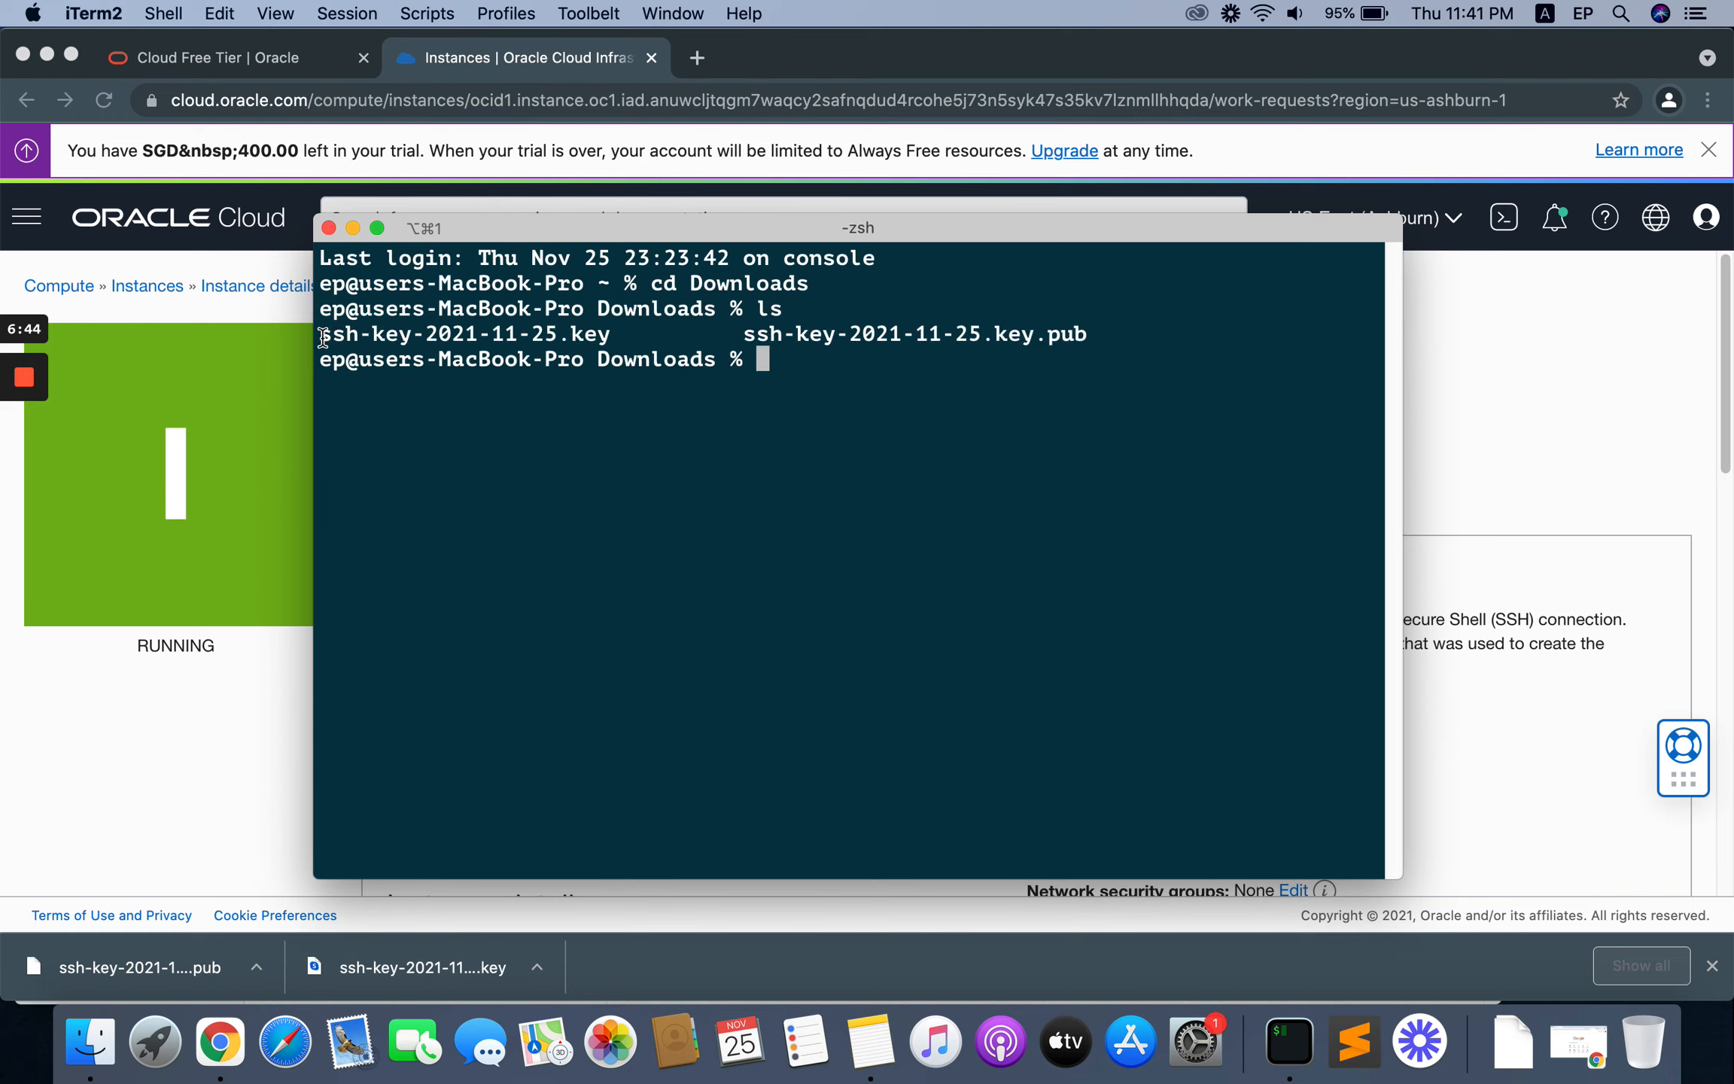
Step: Copy the private key file name ssh-key-2021-11-25.key from the directory listing
{"action": "left_click_drag", "start_coordinate": [330, 334], "coordinate": [608, 335]}
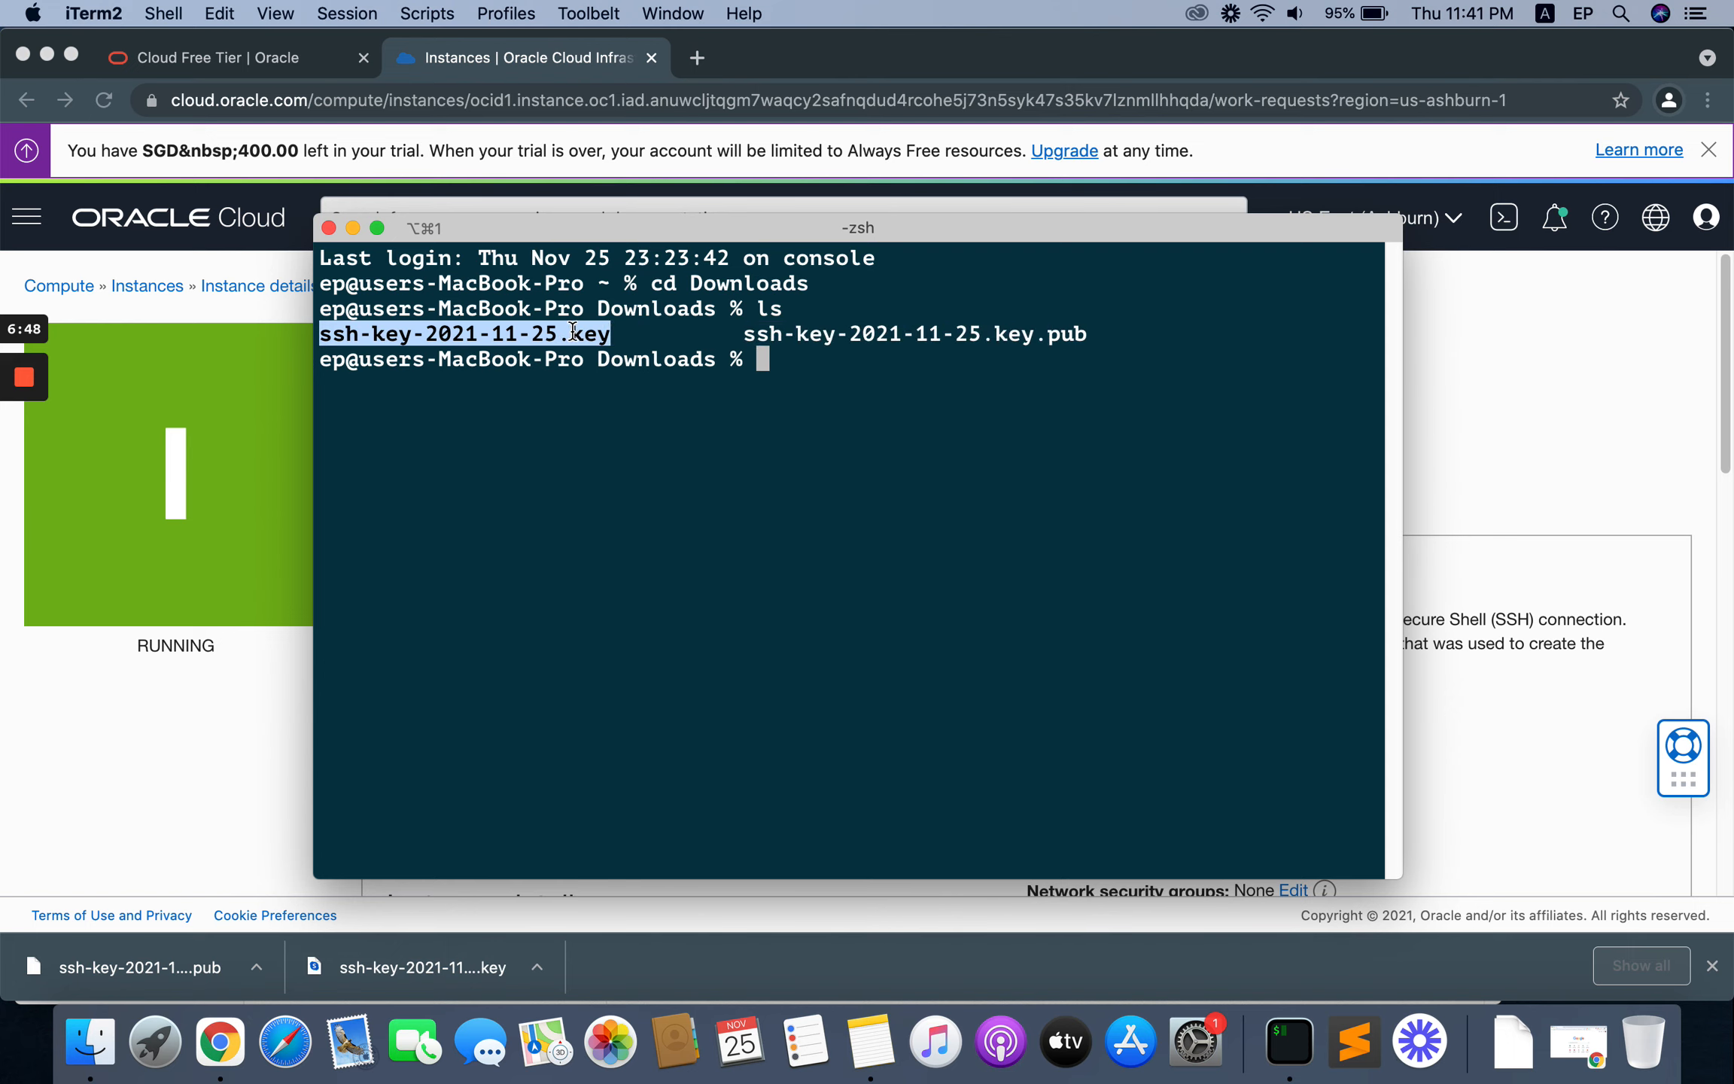
{"action": "right_click", "coordinate": [575, 335]}
{"action": "left_click", "coordinate": [652, 553]}
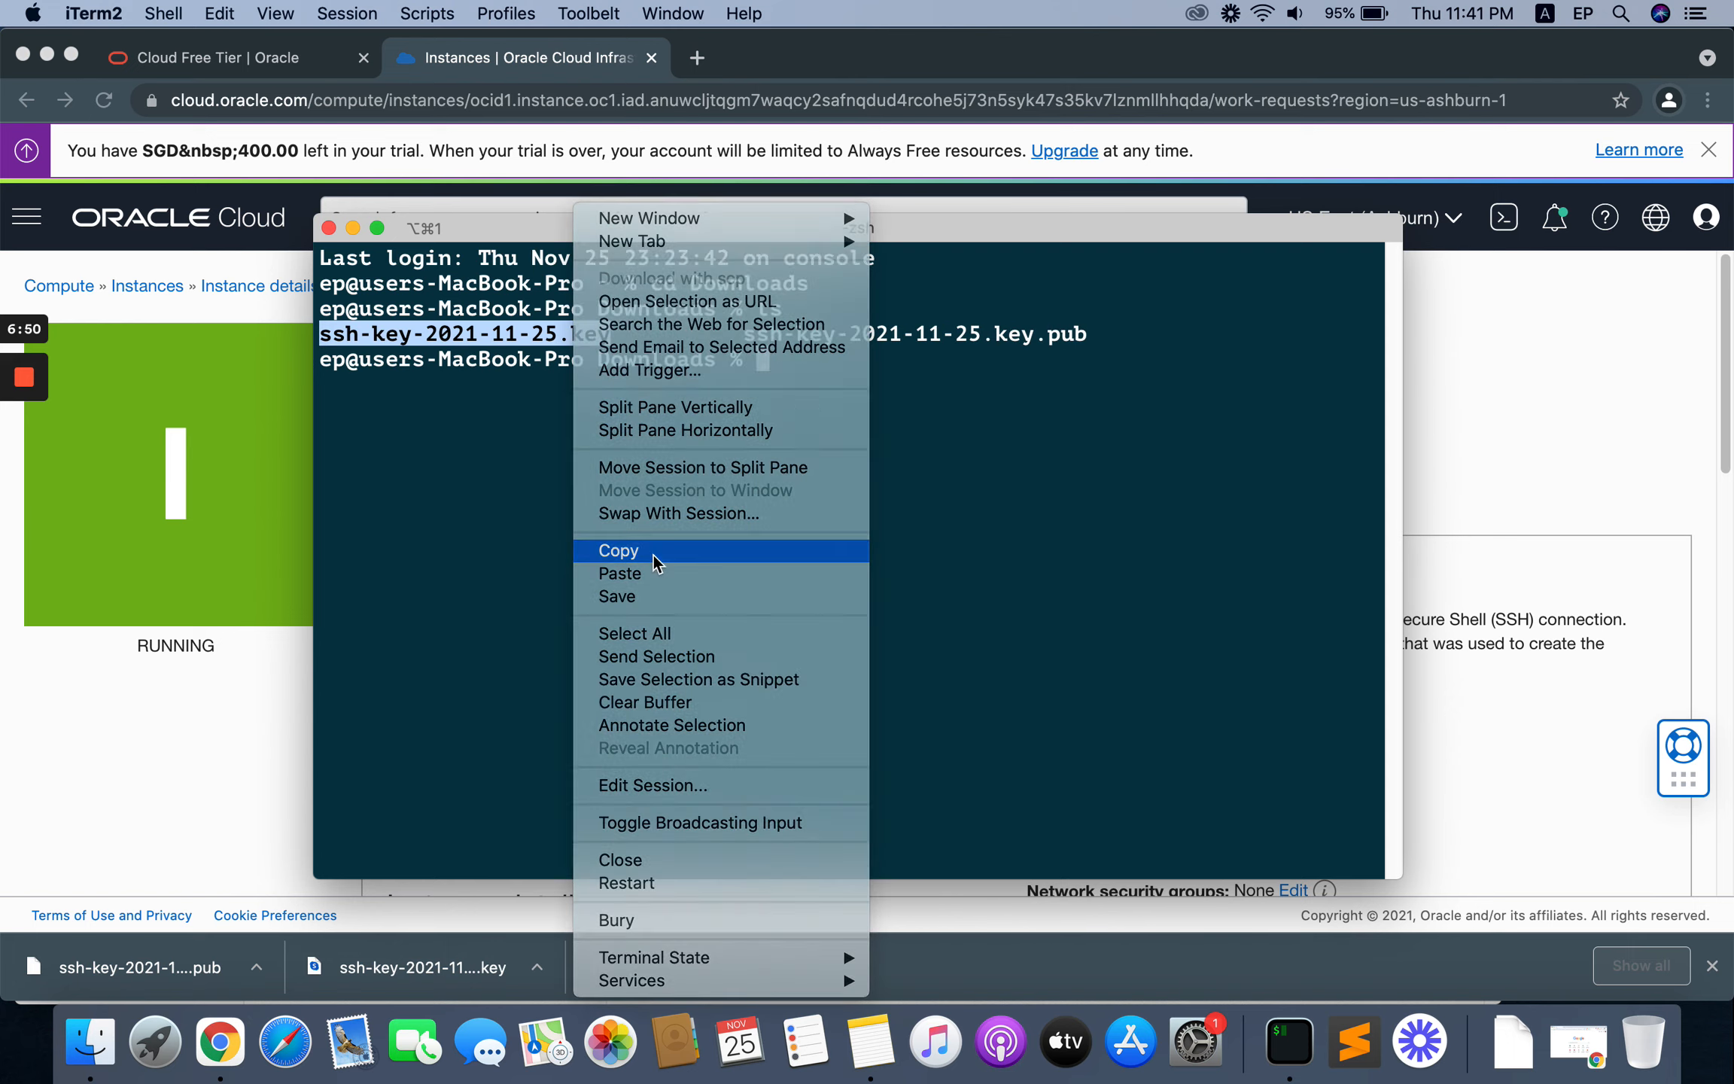
{"action": "left_click", "coordinate": [774, 364]}
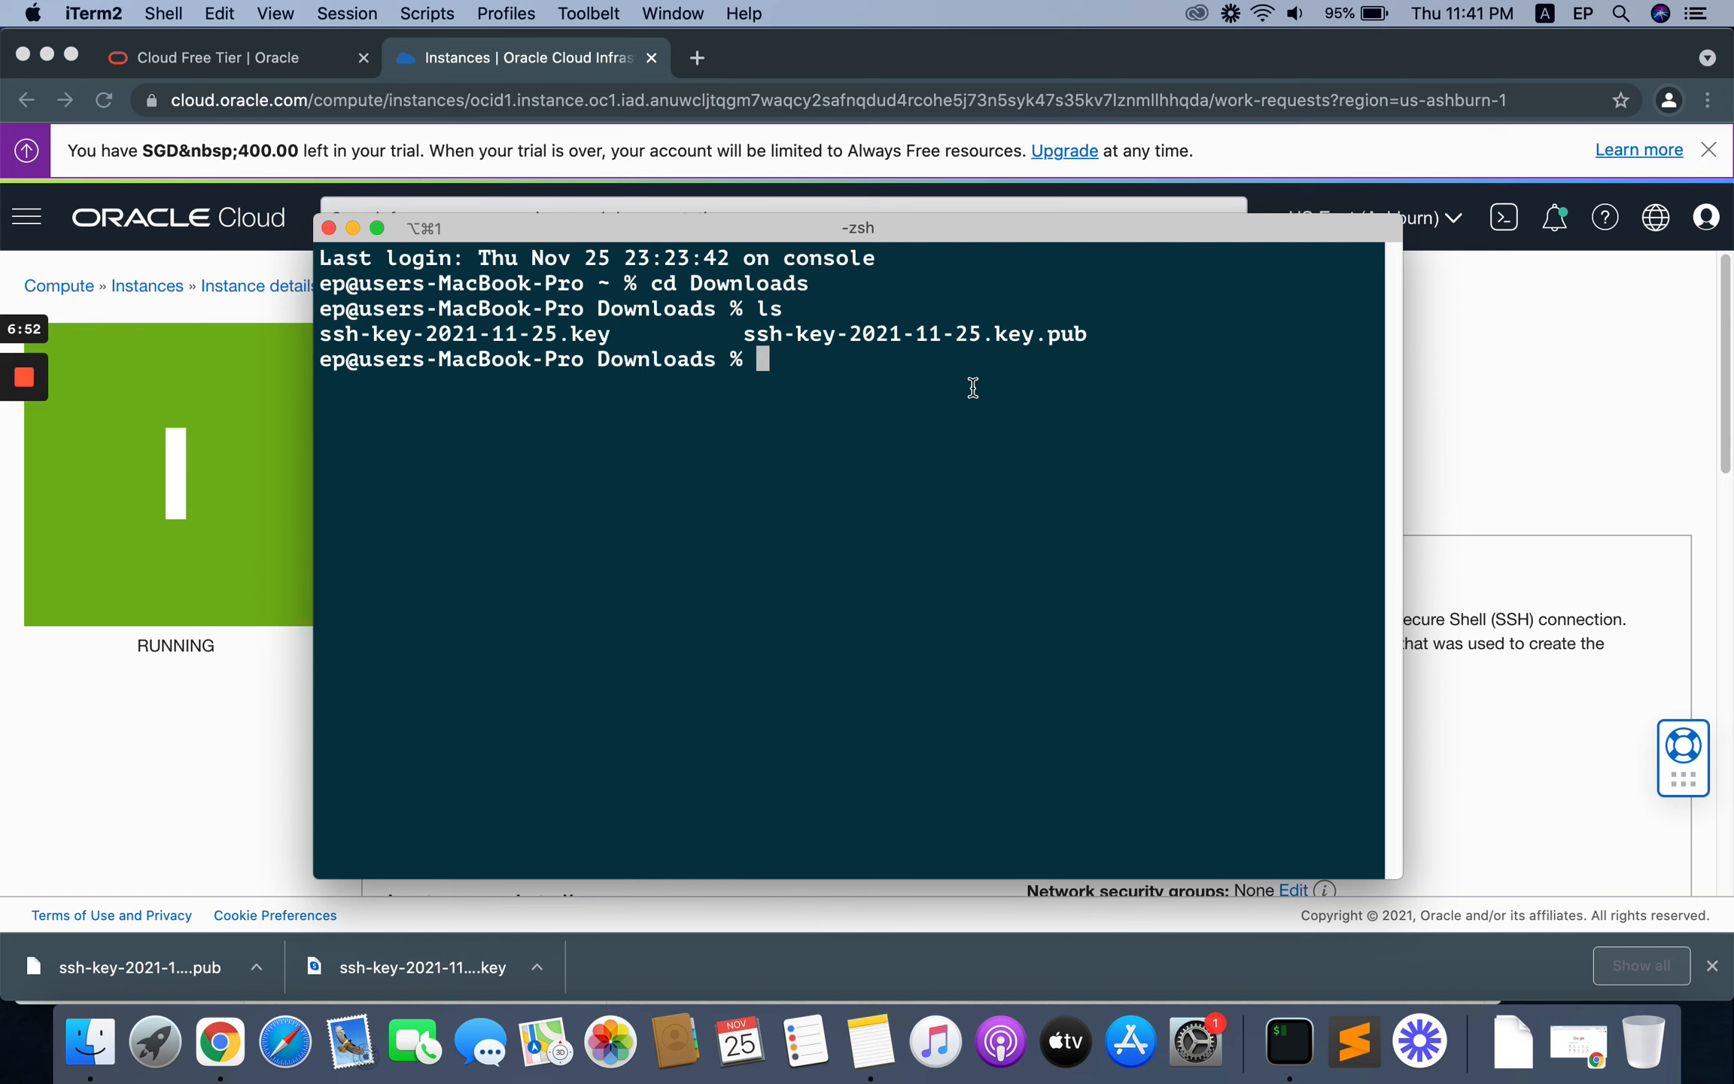
{"action": "left_click_drag", "start_coordinate": [906, 234], "coordinate": [885, 248]}
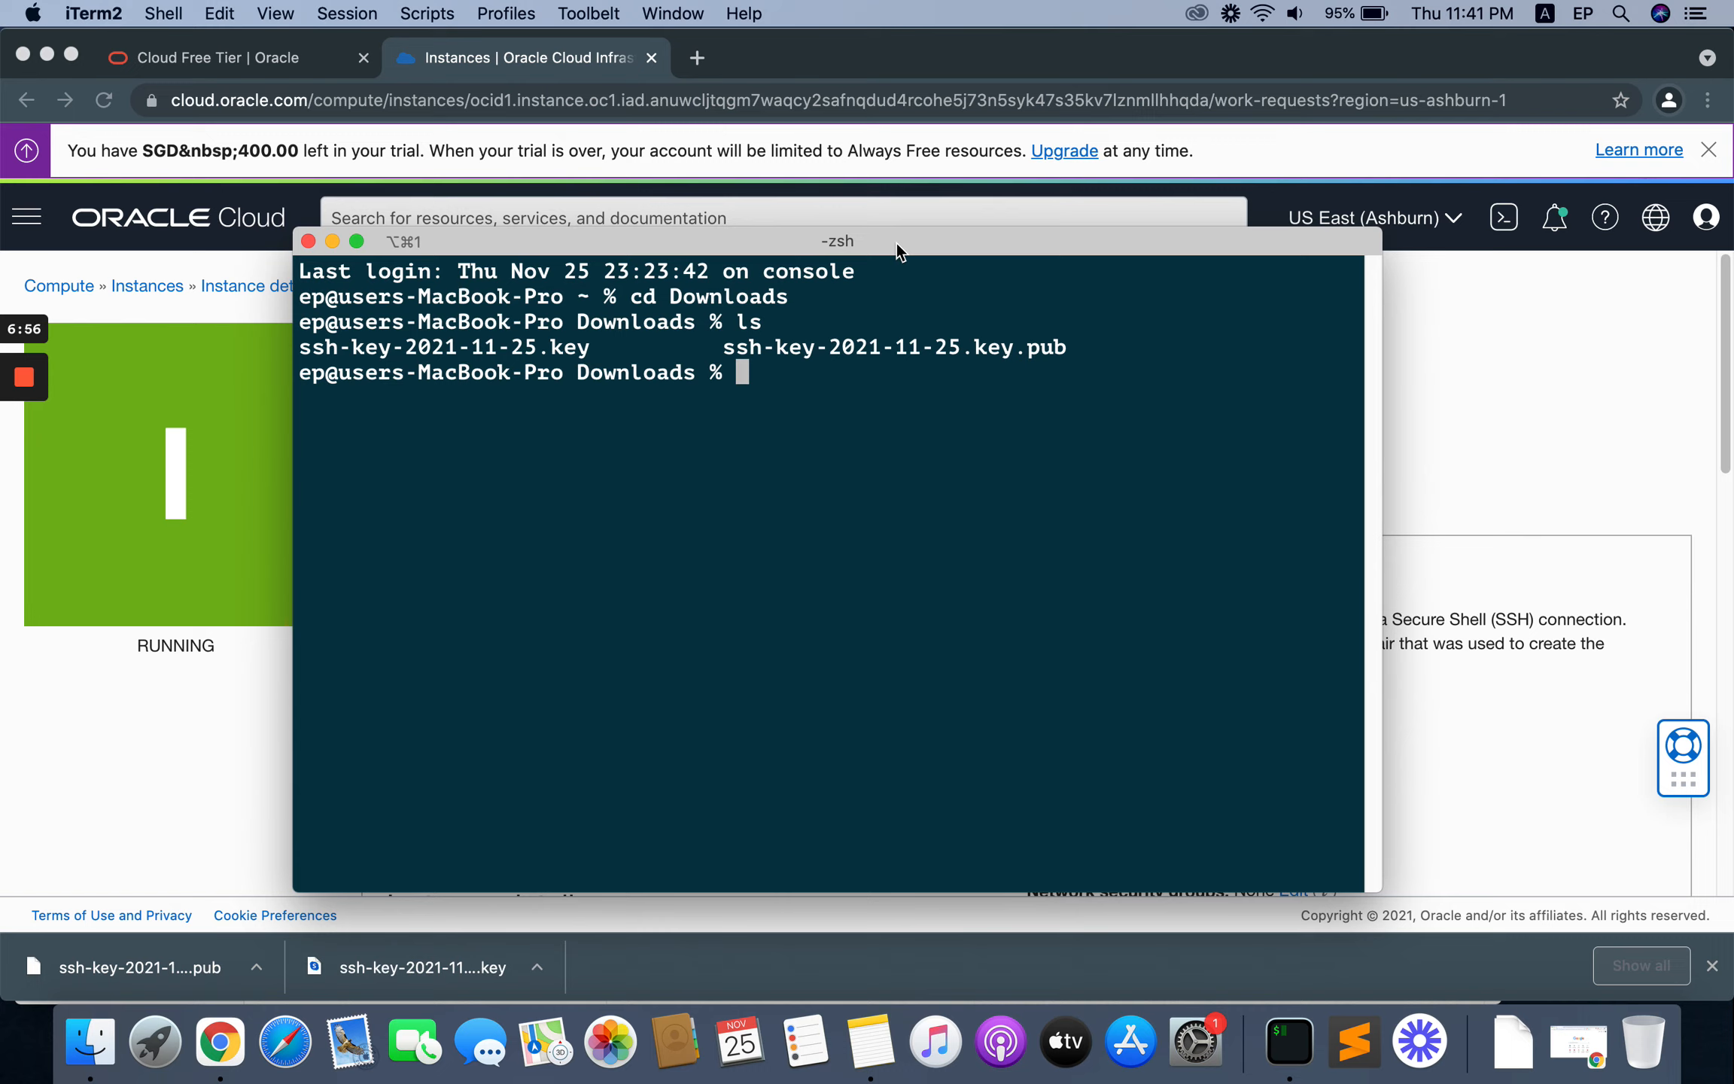
{"action": "left_click_drag", "start_coordinate": [897, 236], "coordinate": [891, 236]}
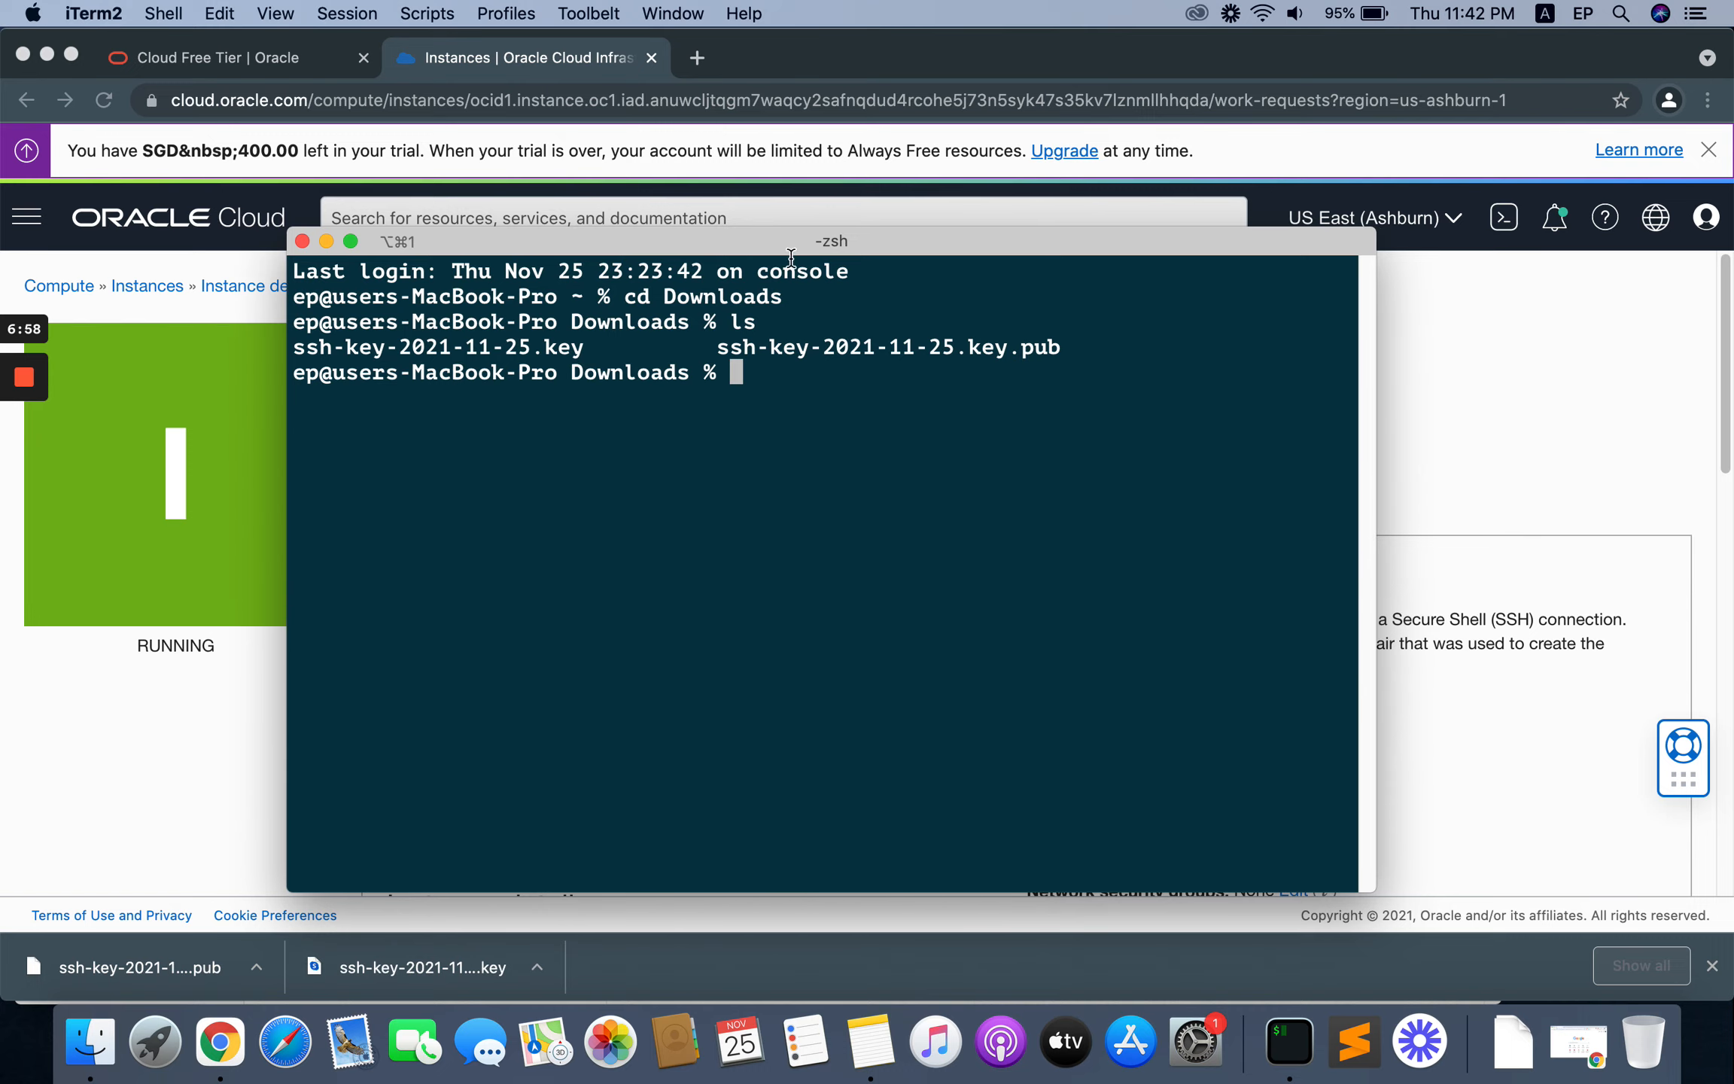
{"action": "left_click_drag", "start_coordinate": [585, 347], "coordinate": [295, 348]}
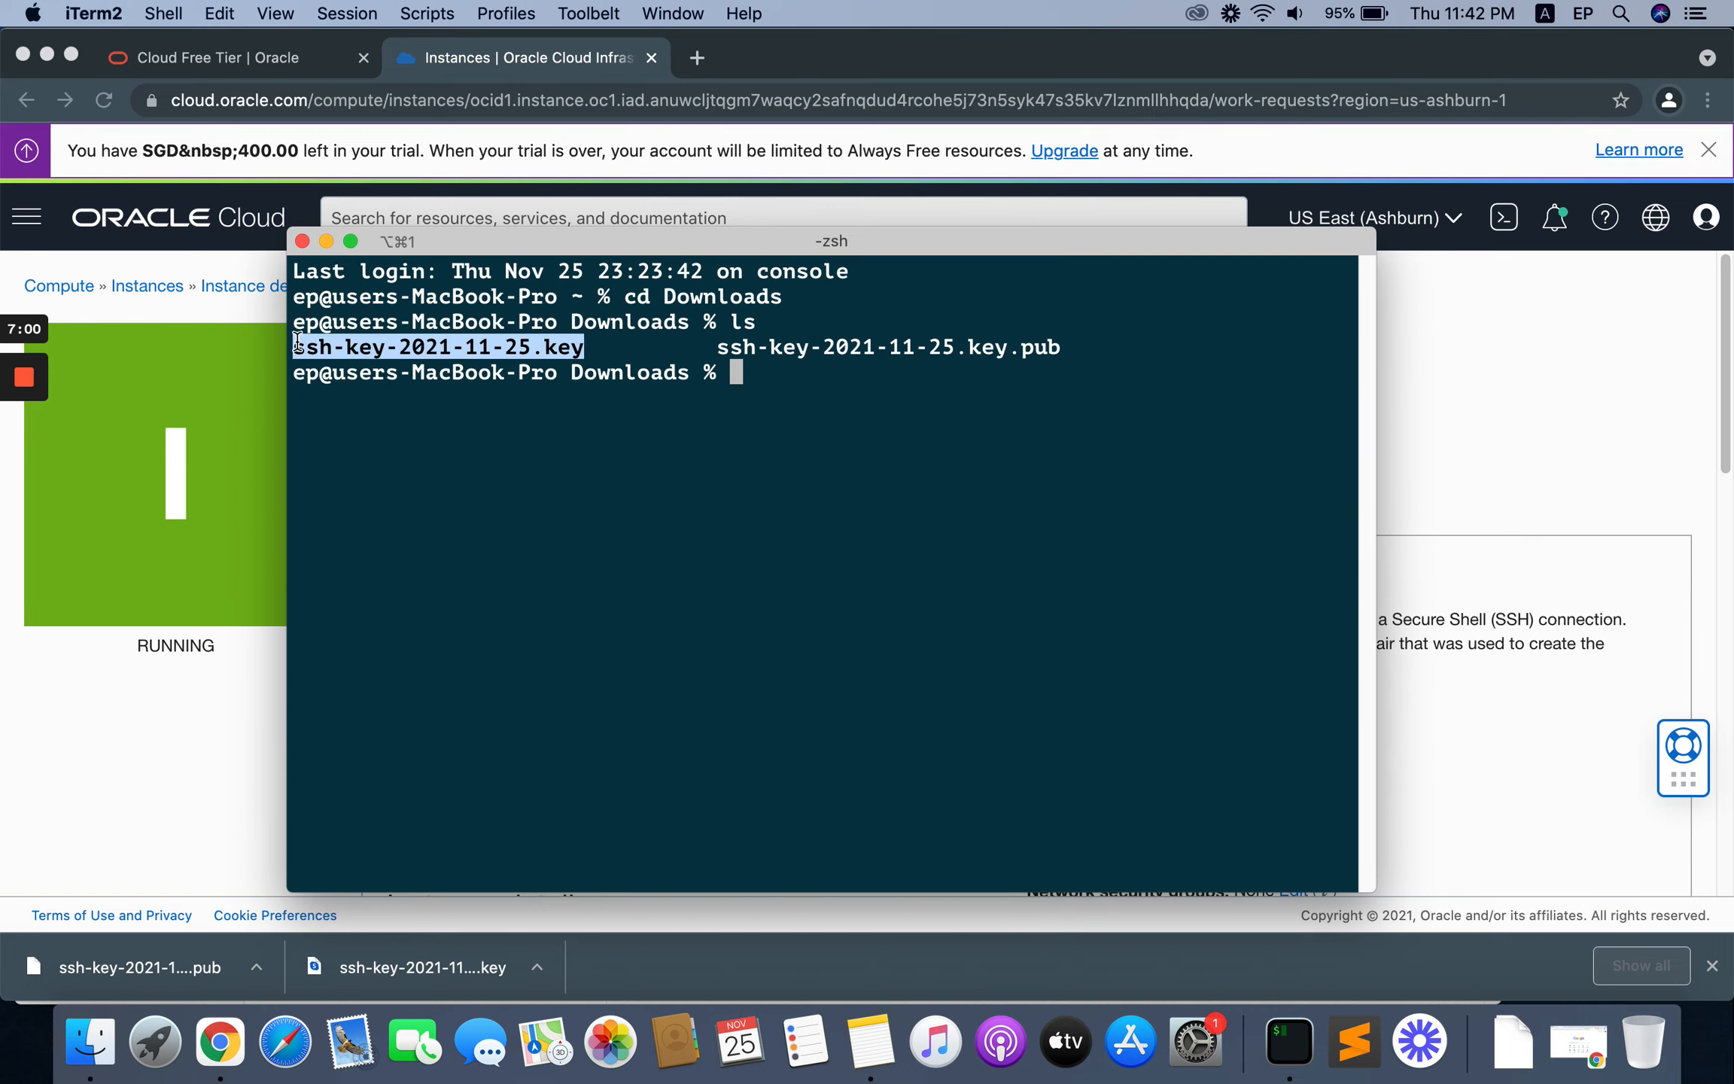
{"action": "right_click", "coordinate": [335, 351]}
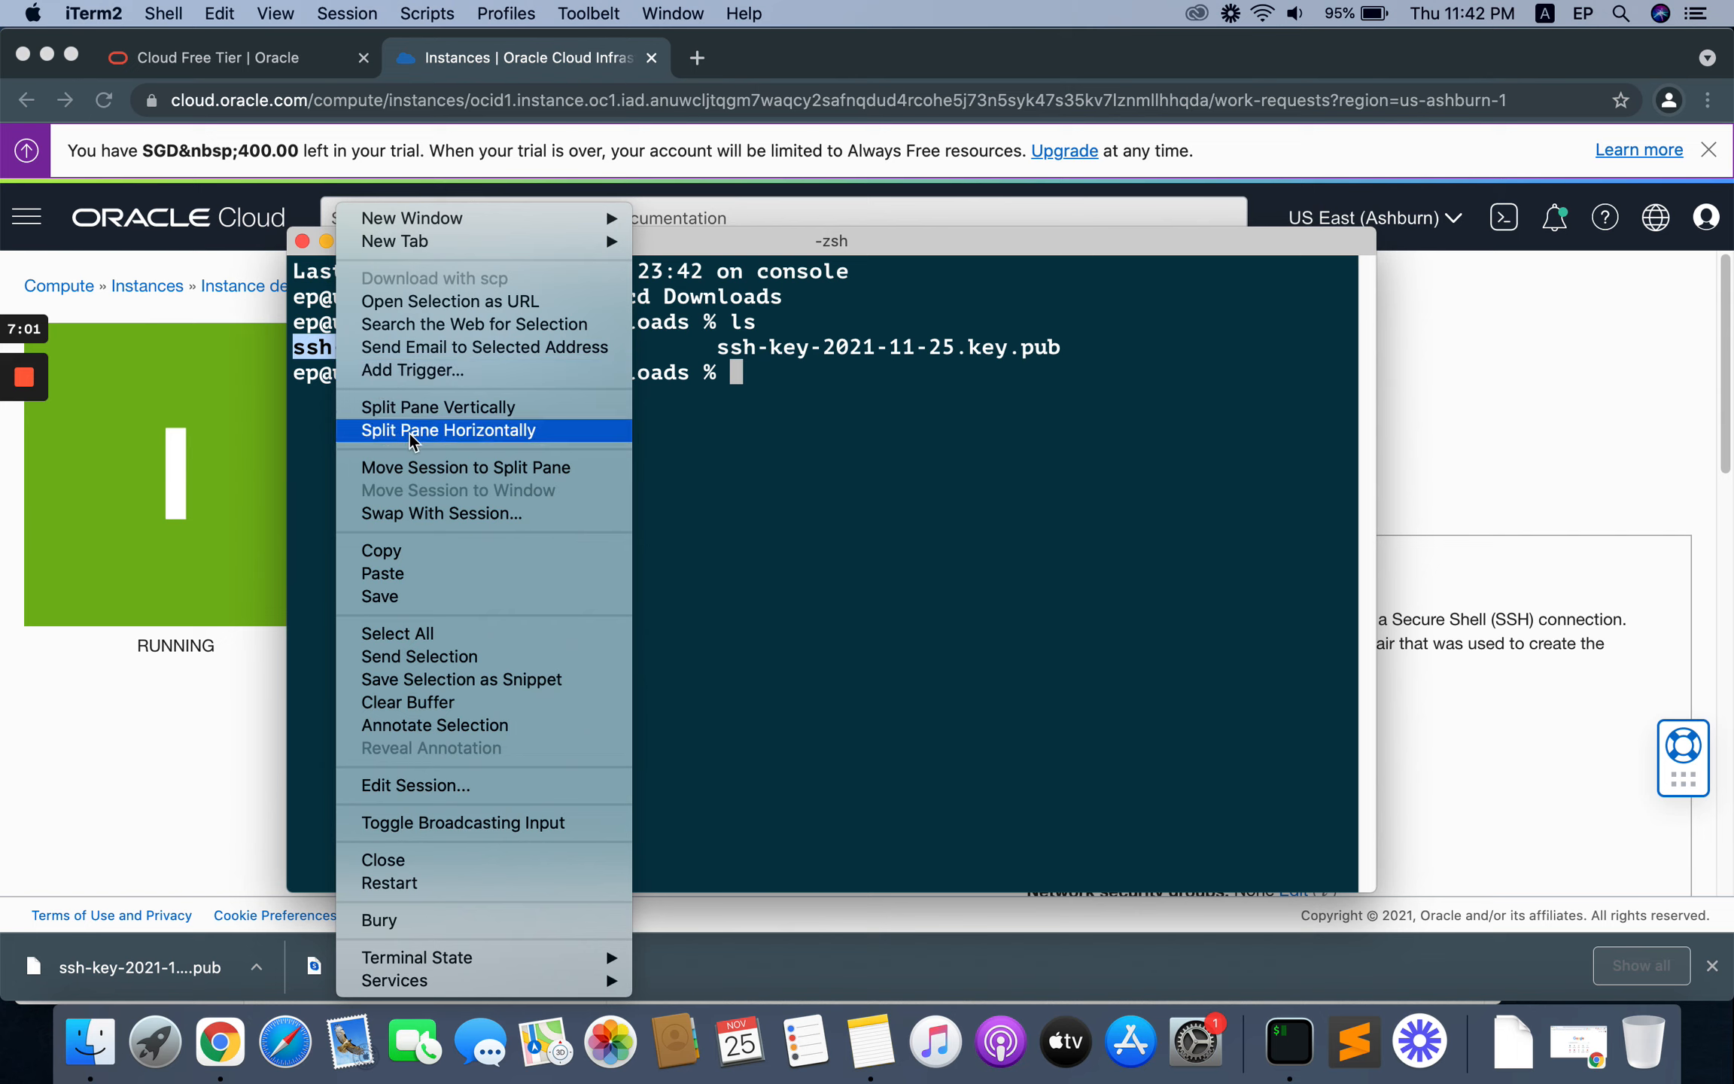
{"action": "left_click", "coordinate": [410, 550]}
{"action": "left_click", "coordinate": [769, 367]}
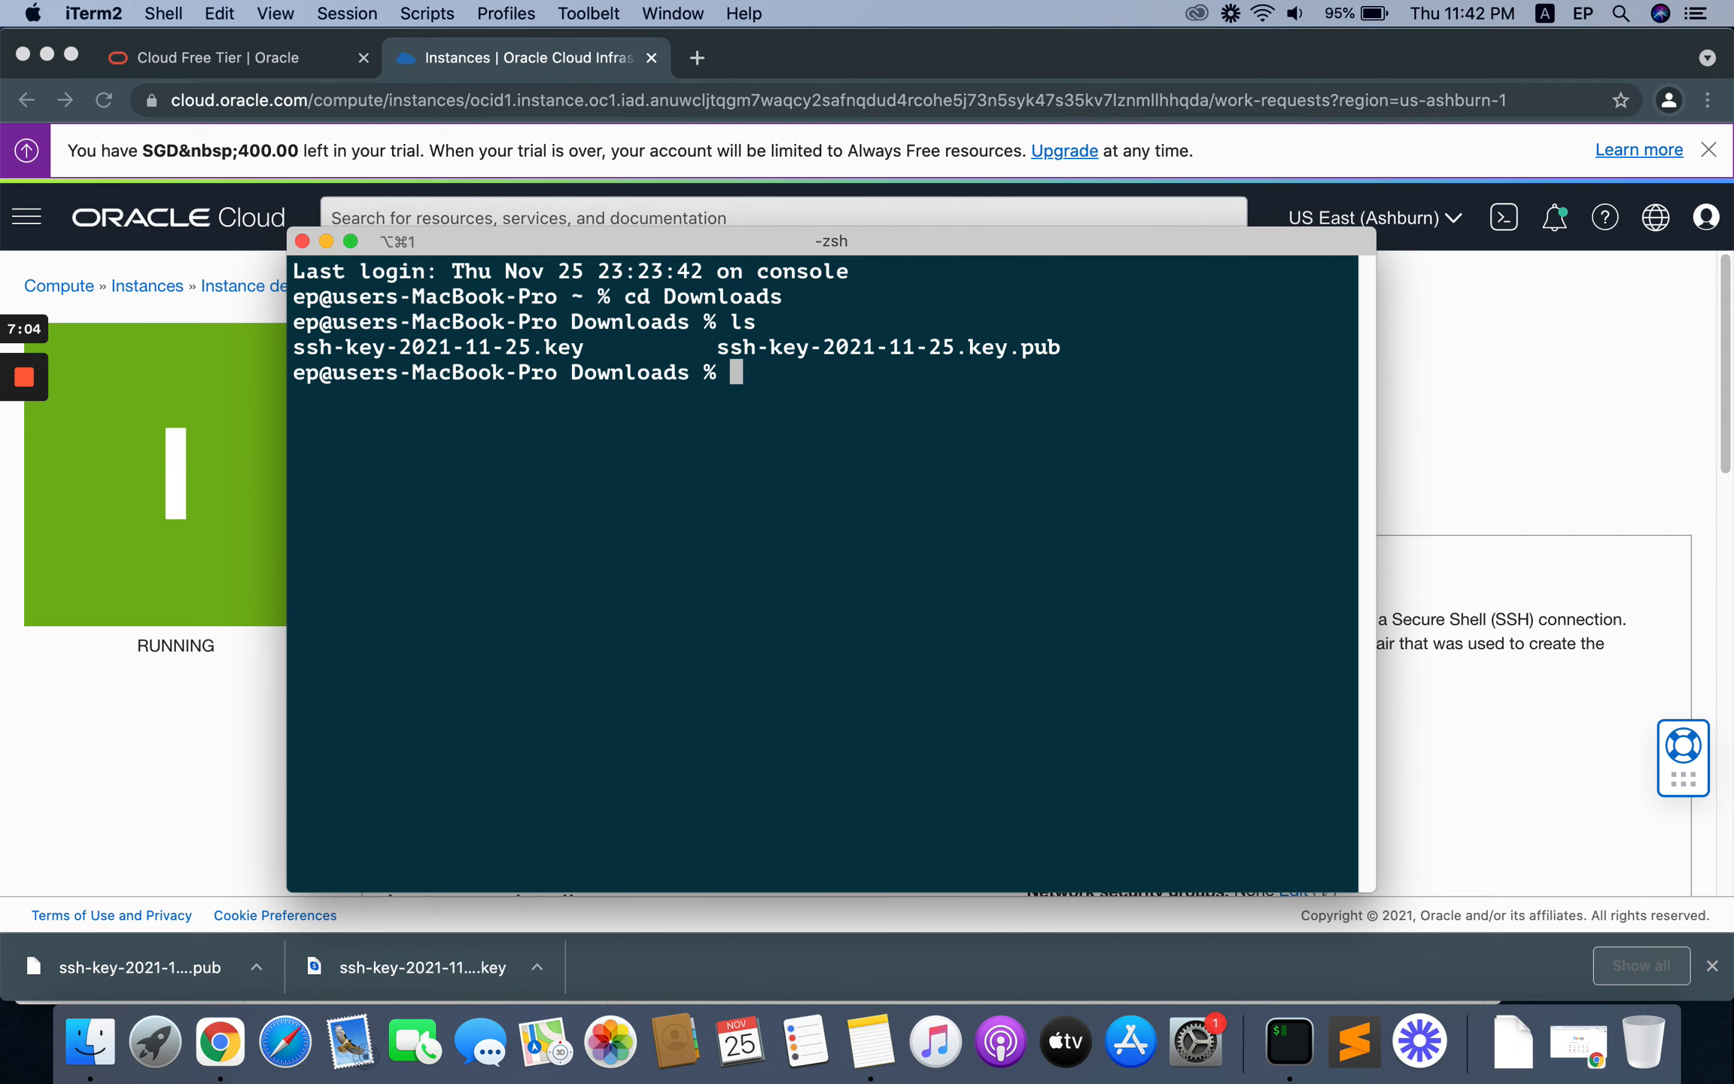
Step: Restrict the private key's permissions by running chmod 400 ssh-key-2021-11-25.key
{"action": "type", "text": "chmod 400"}
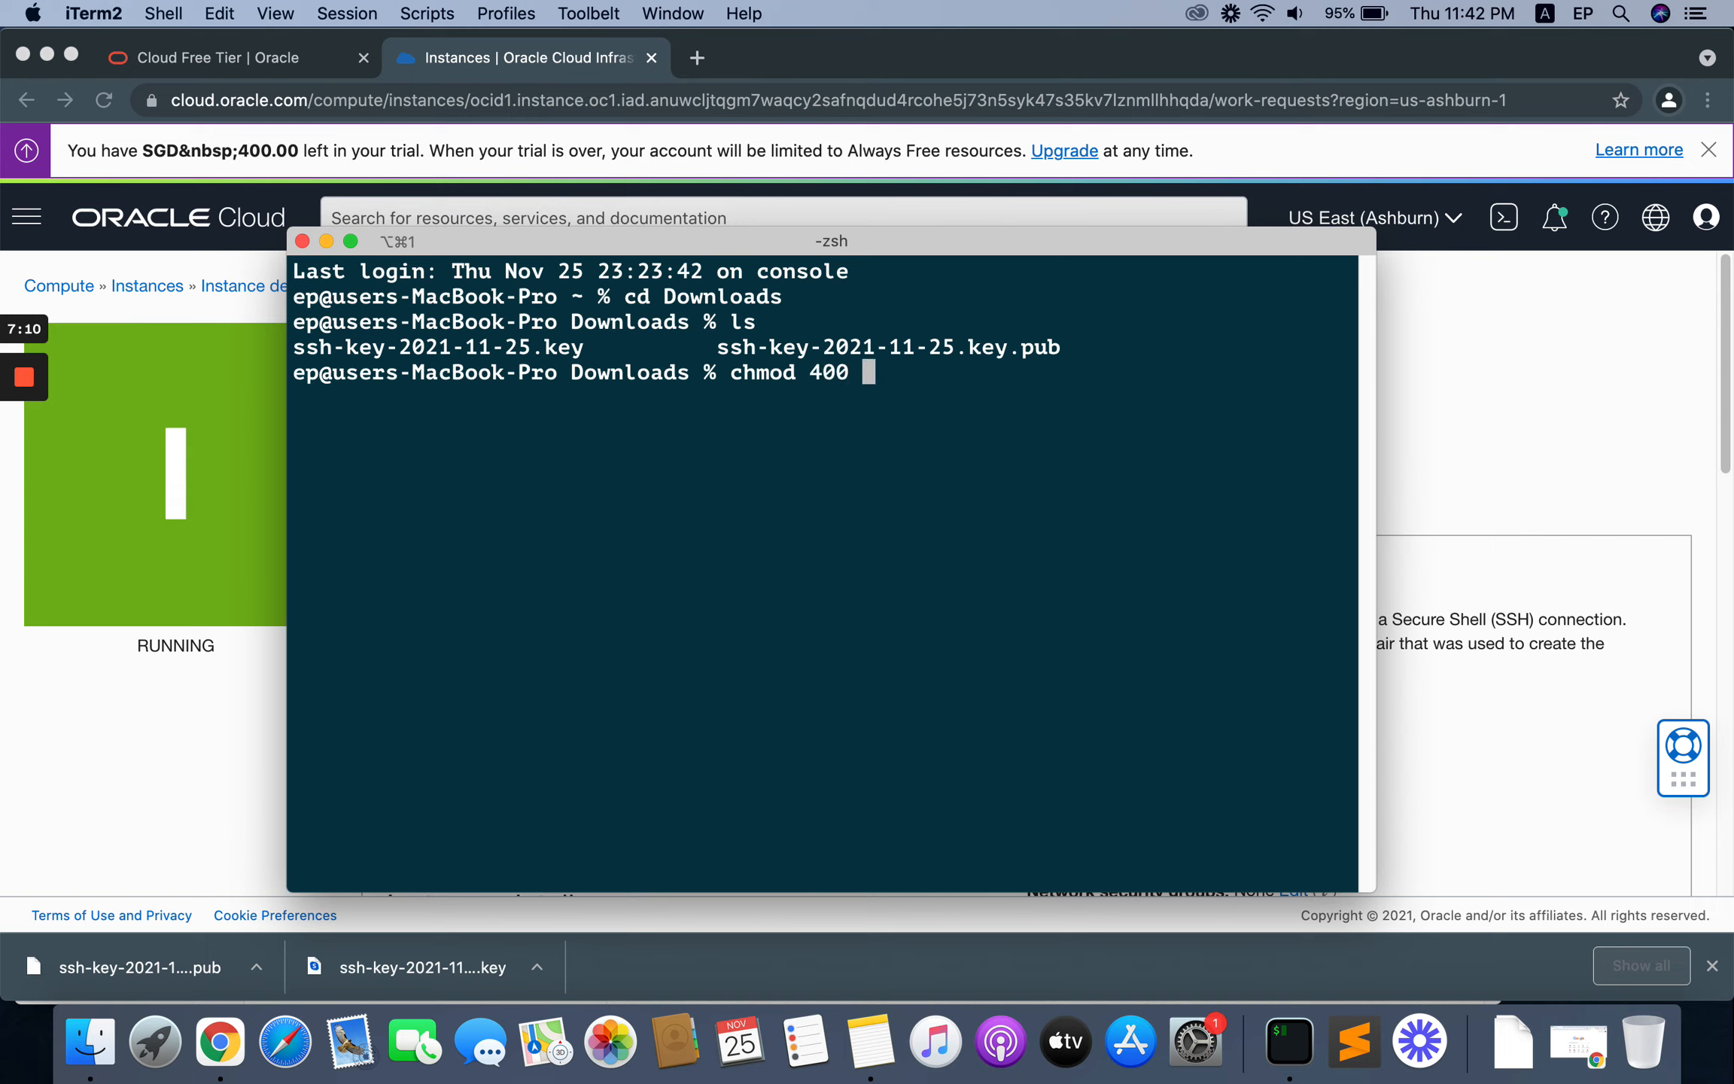
{"action": "key", "text": "super+v"}
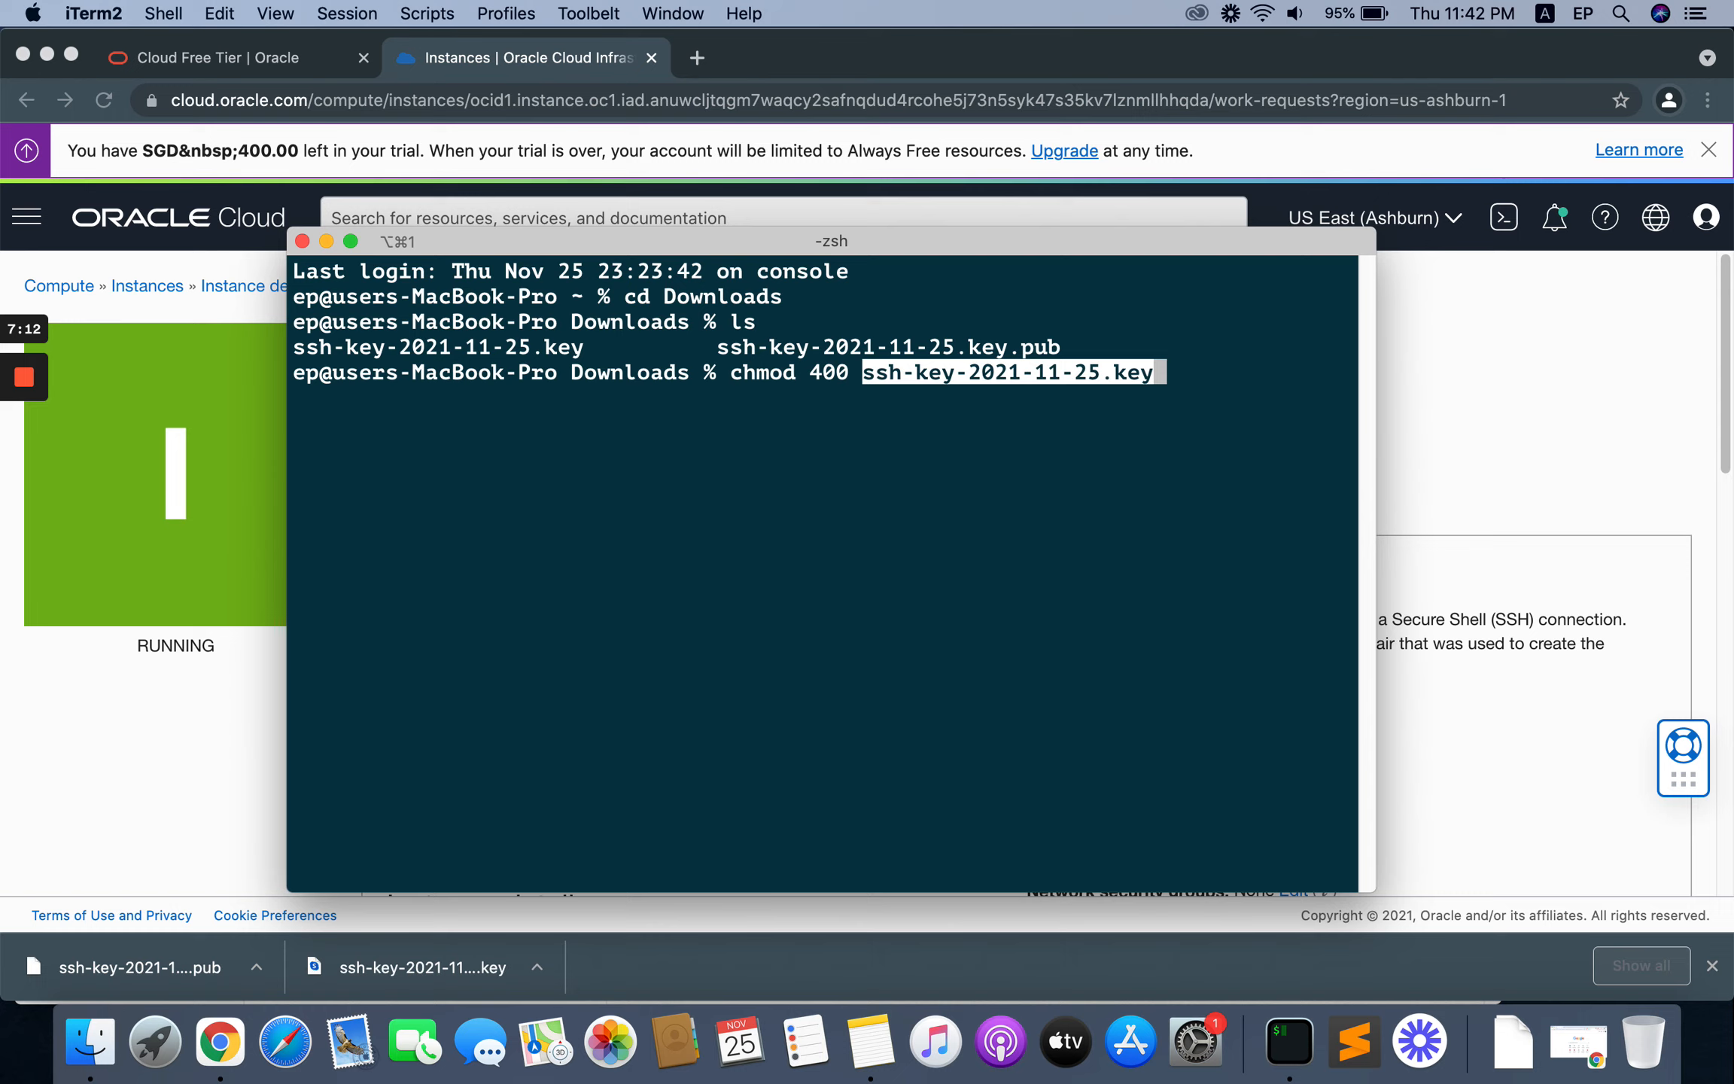
{"action": "key", "text": "Right"}
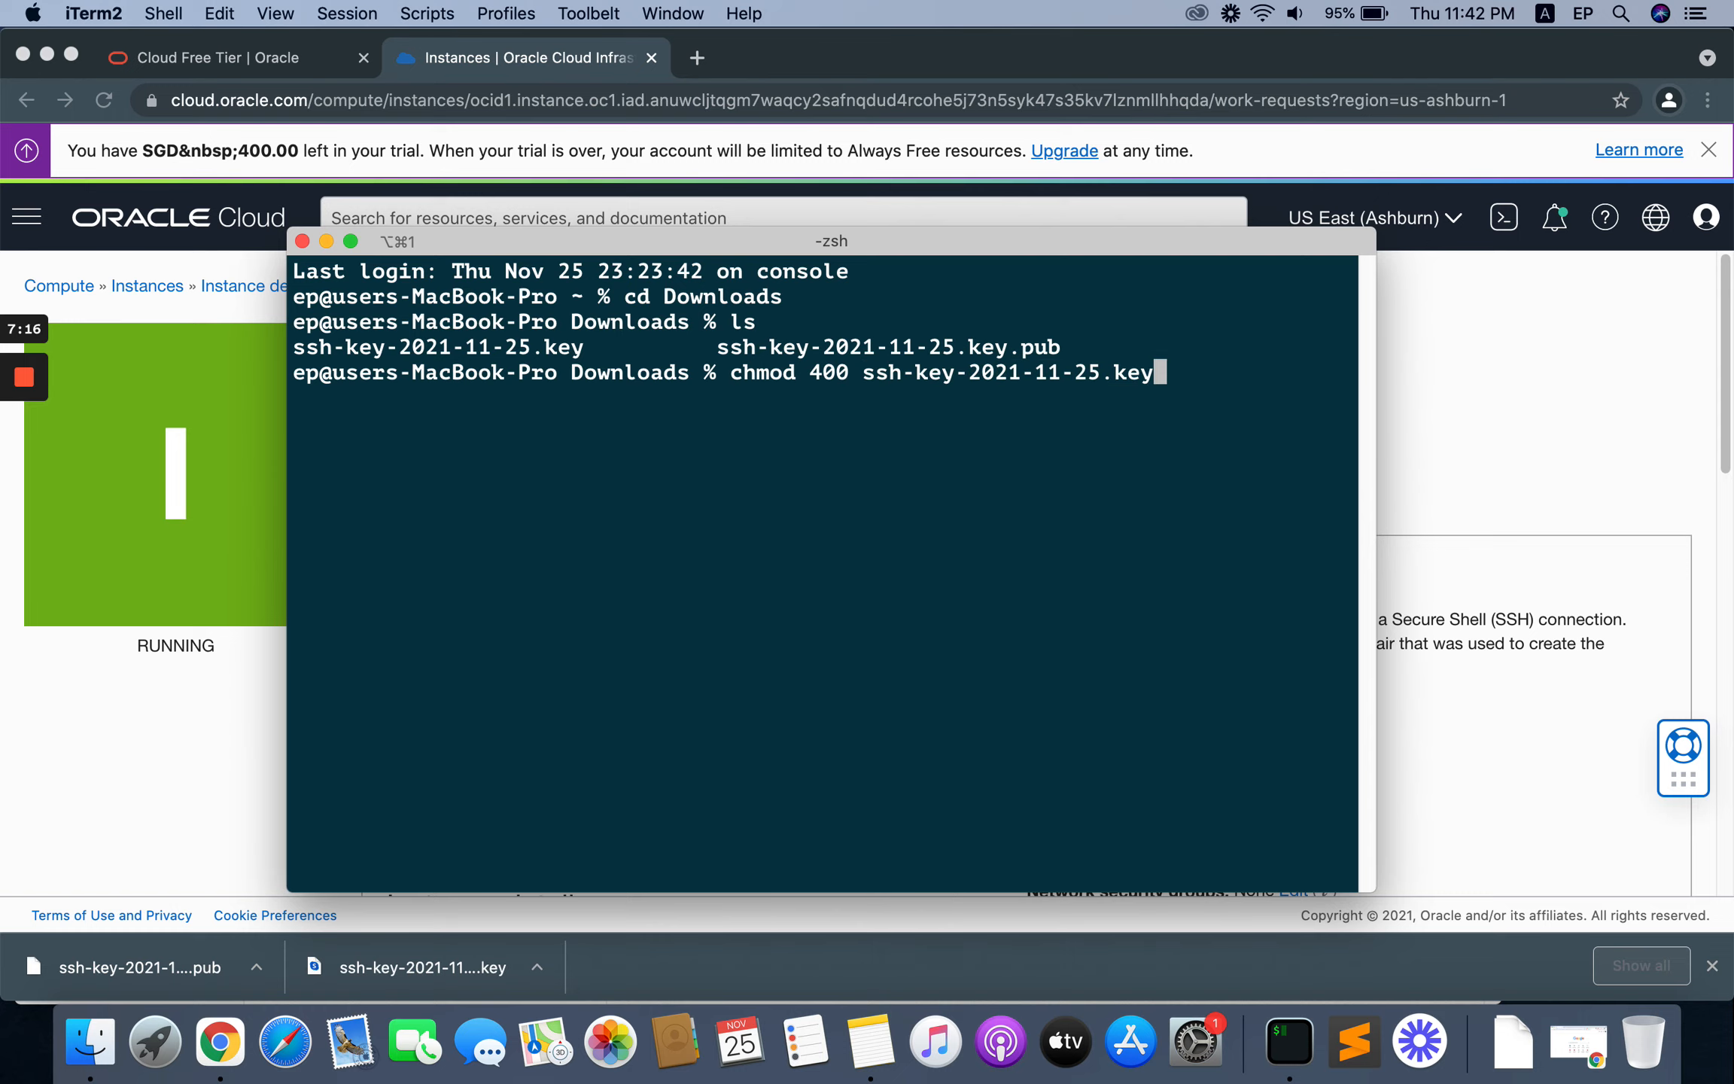
{"action": "key", "text": "Return"}
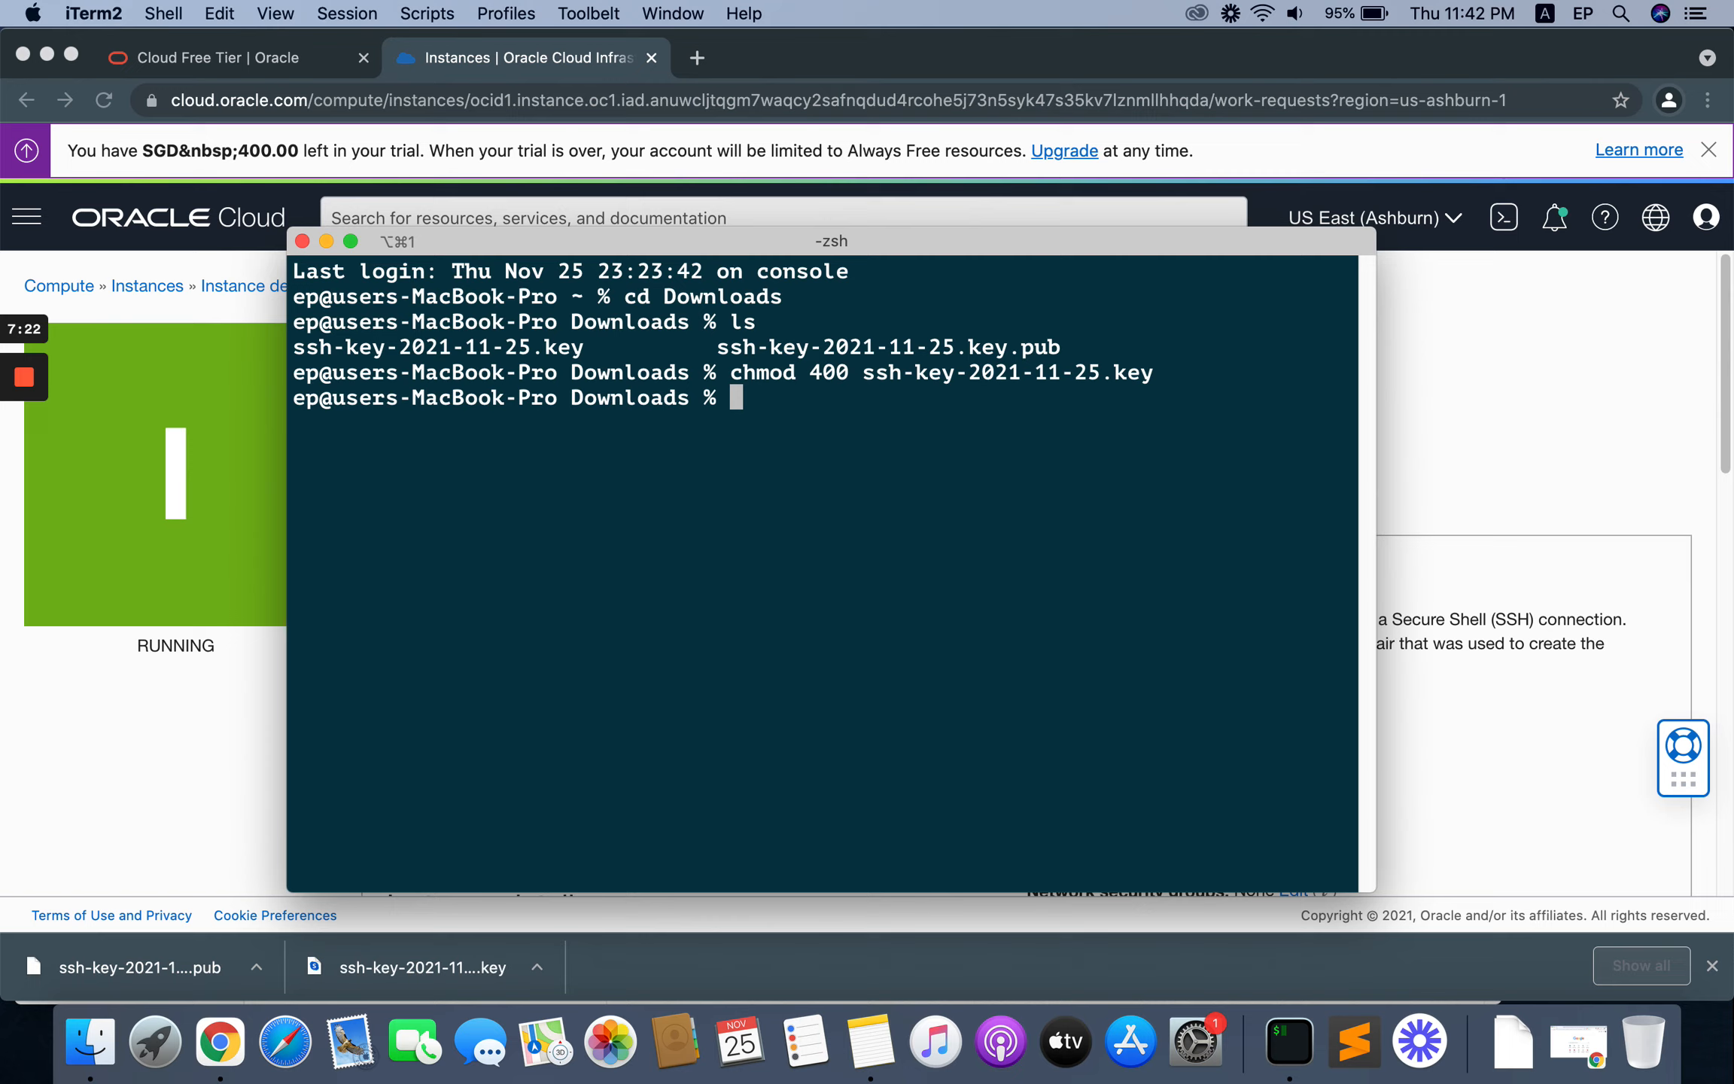
Step: Begin an SSH command that uses the private key file: ssh -i ssh-key-2021-11-25.key
{"action": "type", "text": "ssh -i"}
{"action": "key", "text": "super+v"}
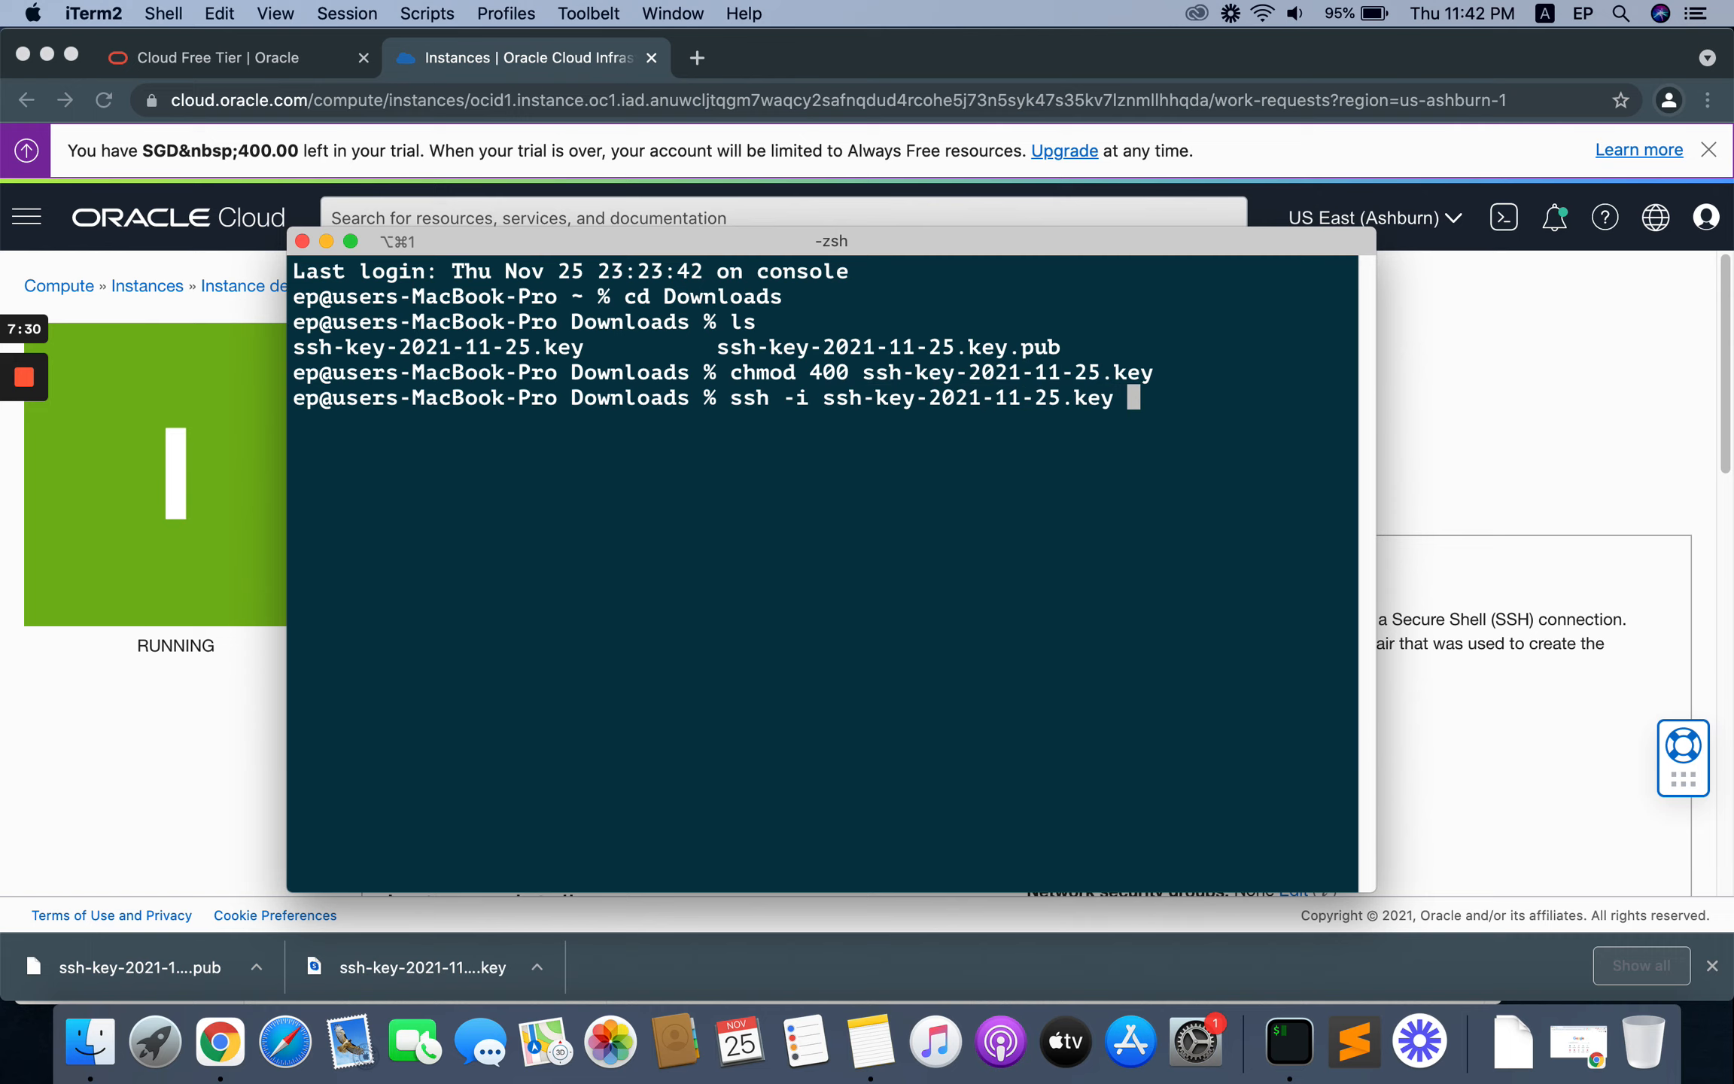
Step: Switch to Chrome, copy first_instance's public IP address, and return to iTerm
{"action": "left_click_drag", "start_coordinate": [1137, 240], "coordinate": [870, 230]}
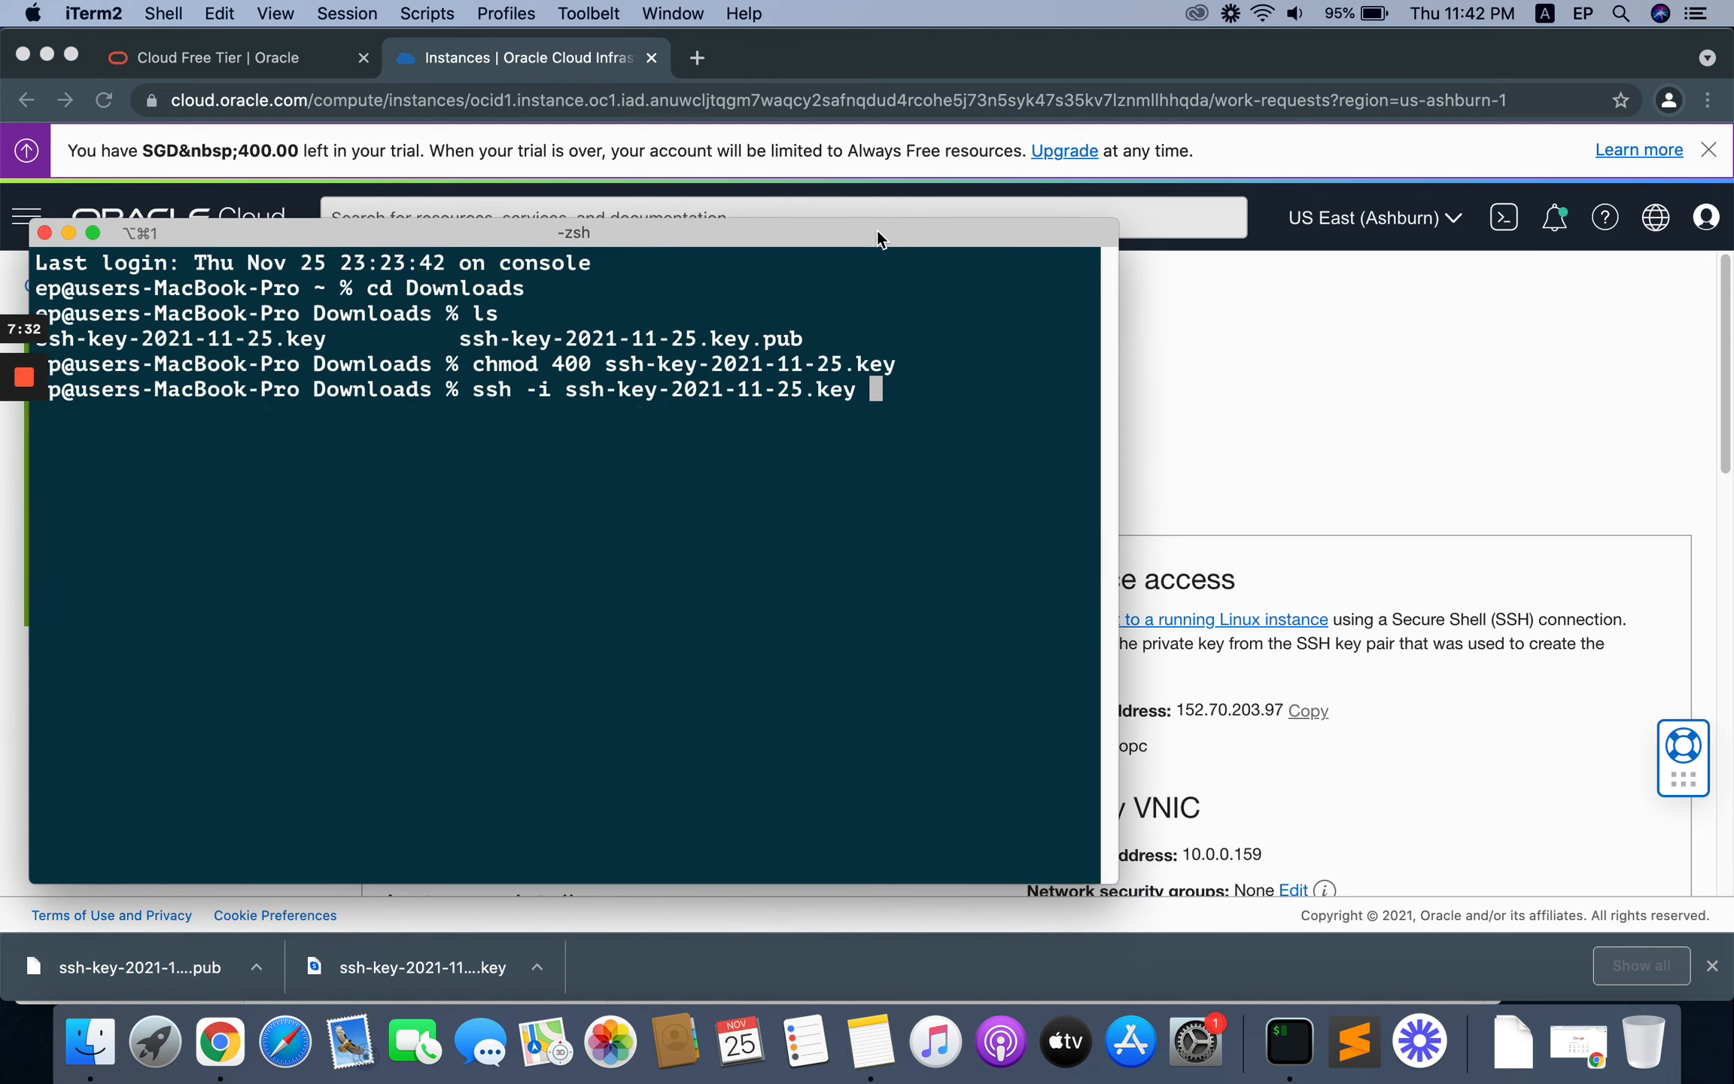
{"action": "left_click", "coordinate": [1214, 322]}
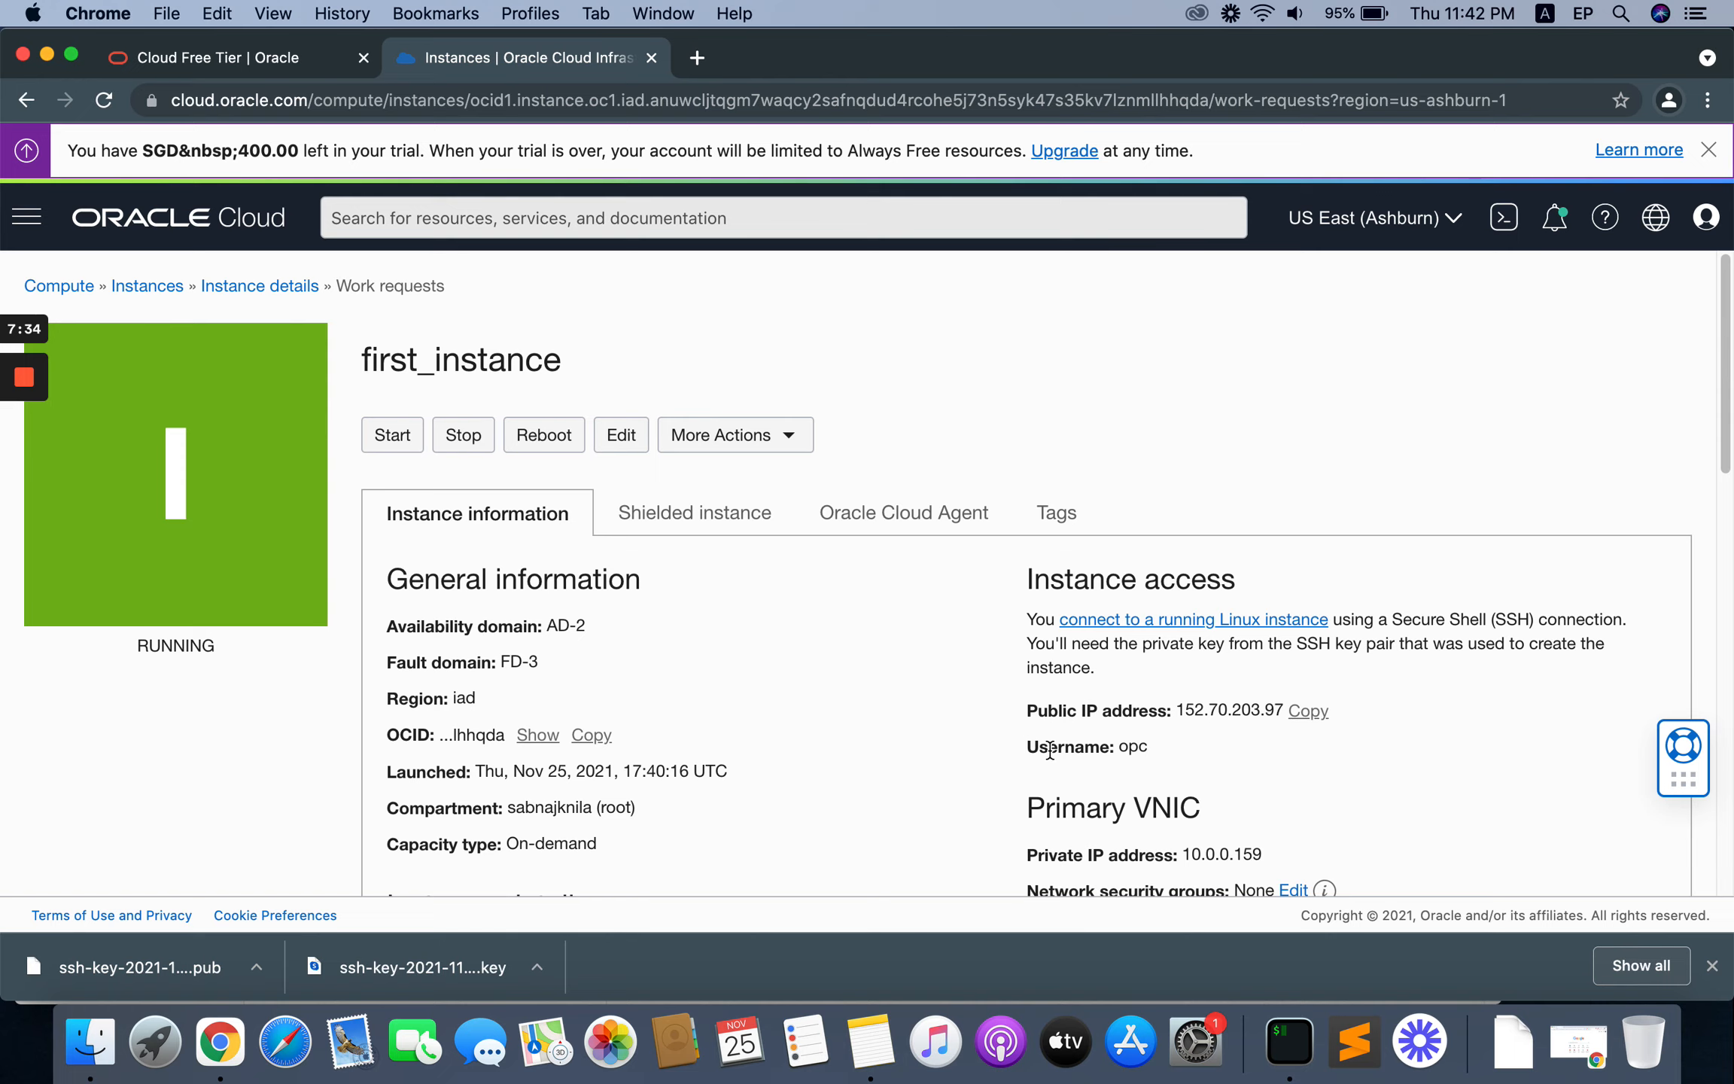
{"action": "left_click_drag", "start_coordinate": [1048, 745], "coordinate": [1134, 730]}
{"action": "left_click", "coordinate": [1307, 711]}
{"action": "left_click", "coordinate": [1270, 1040]}
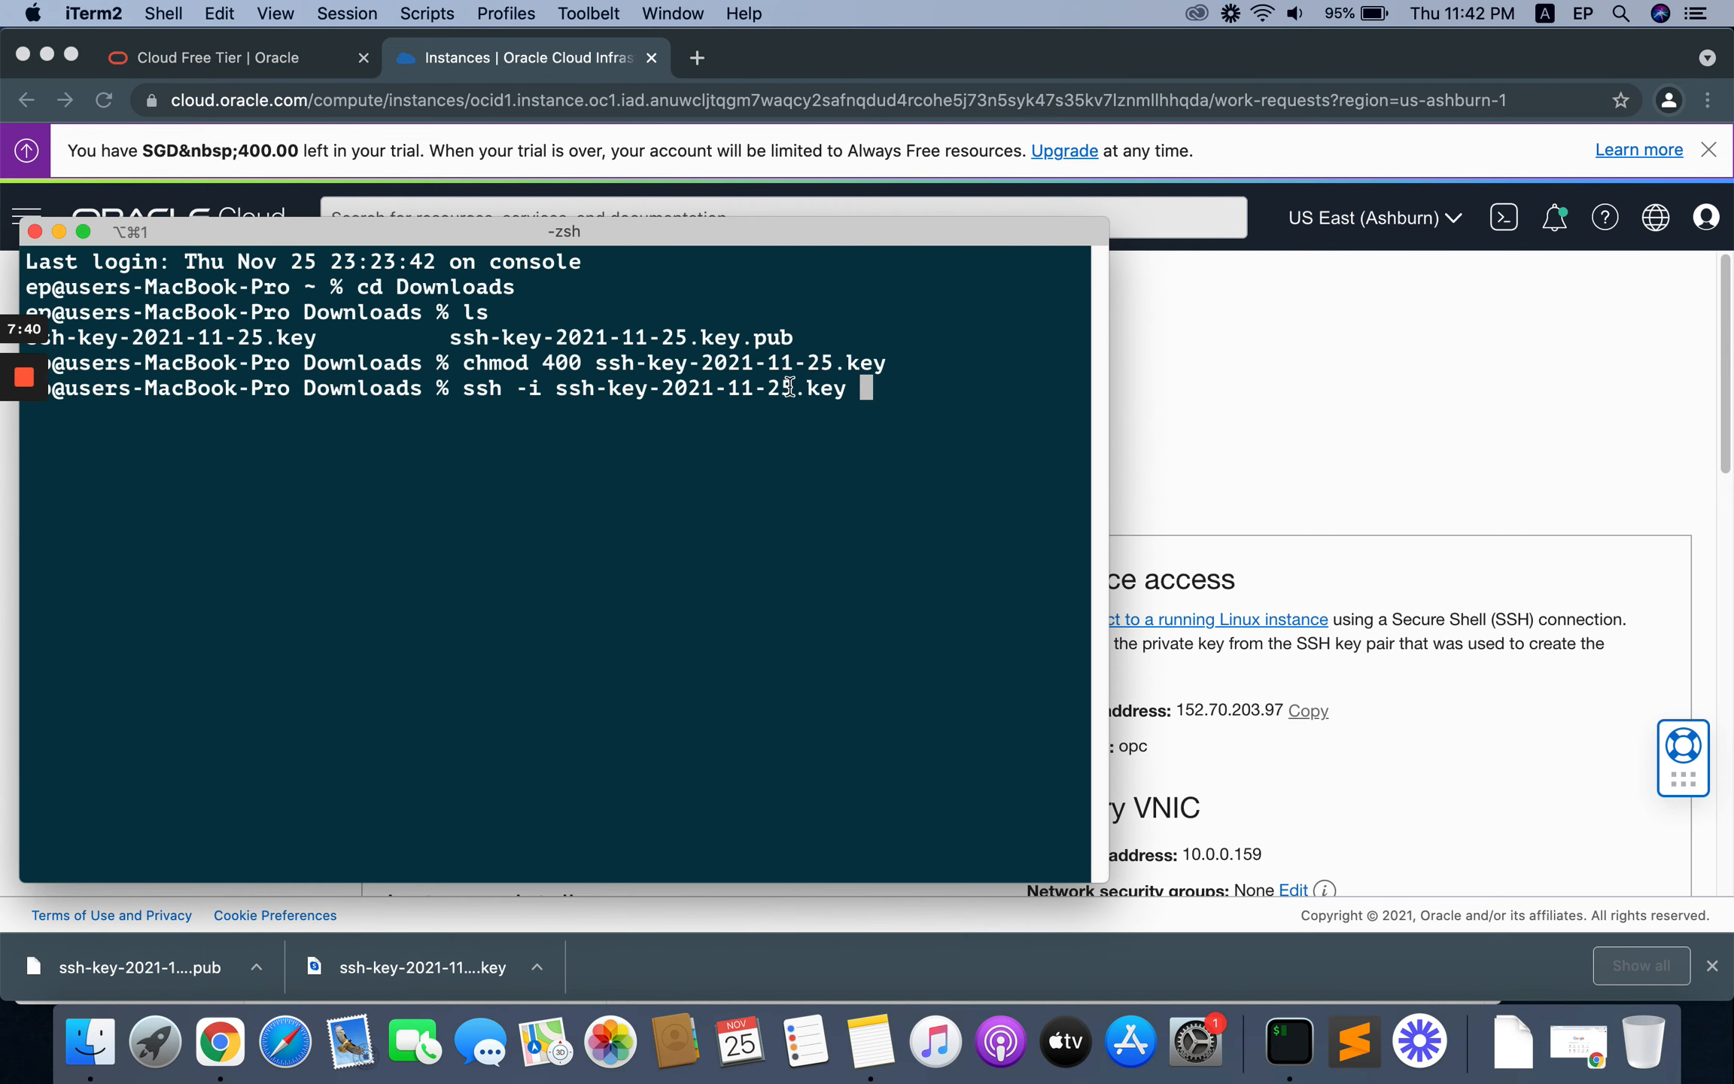
{"action": "type", "text": "opc@"}
{"action": "key", "text": "super+v"}
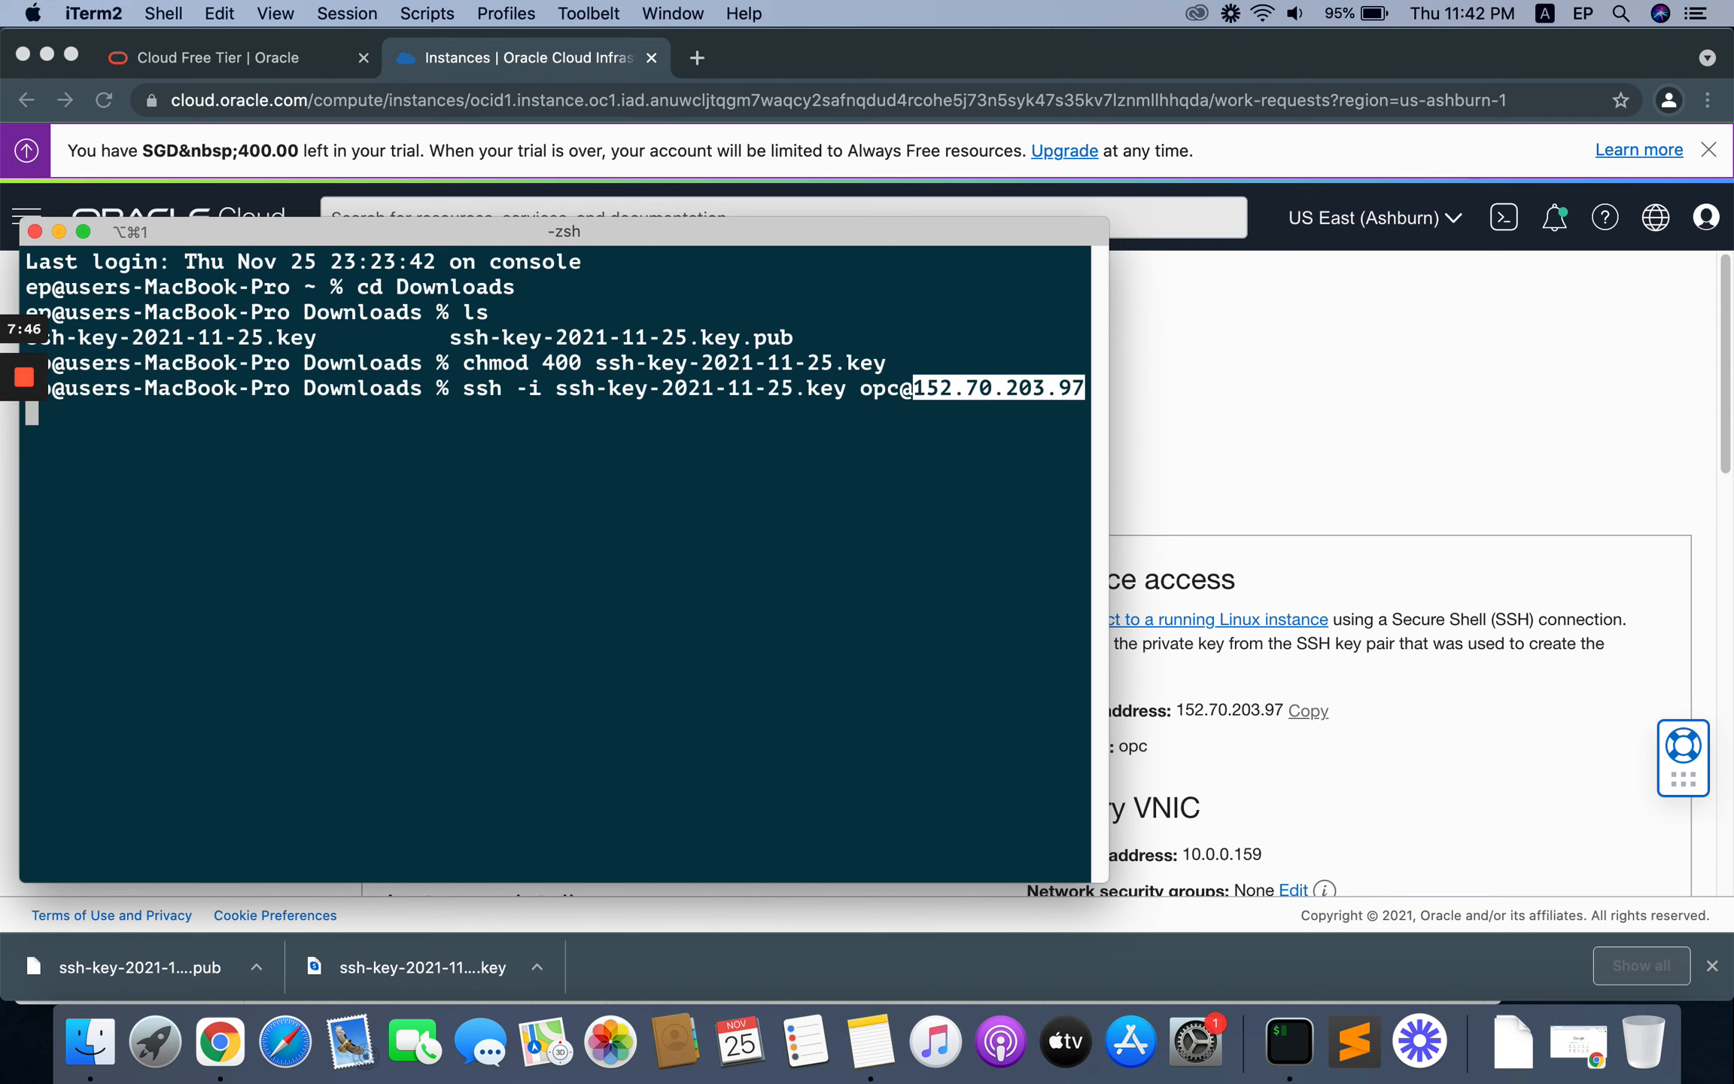
{"action": "left_click_drag", "start_coordinate": [837, 227], "coordinate": [911, 152]}
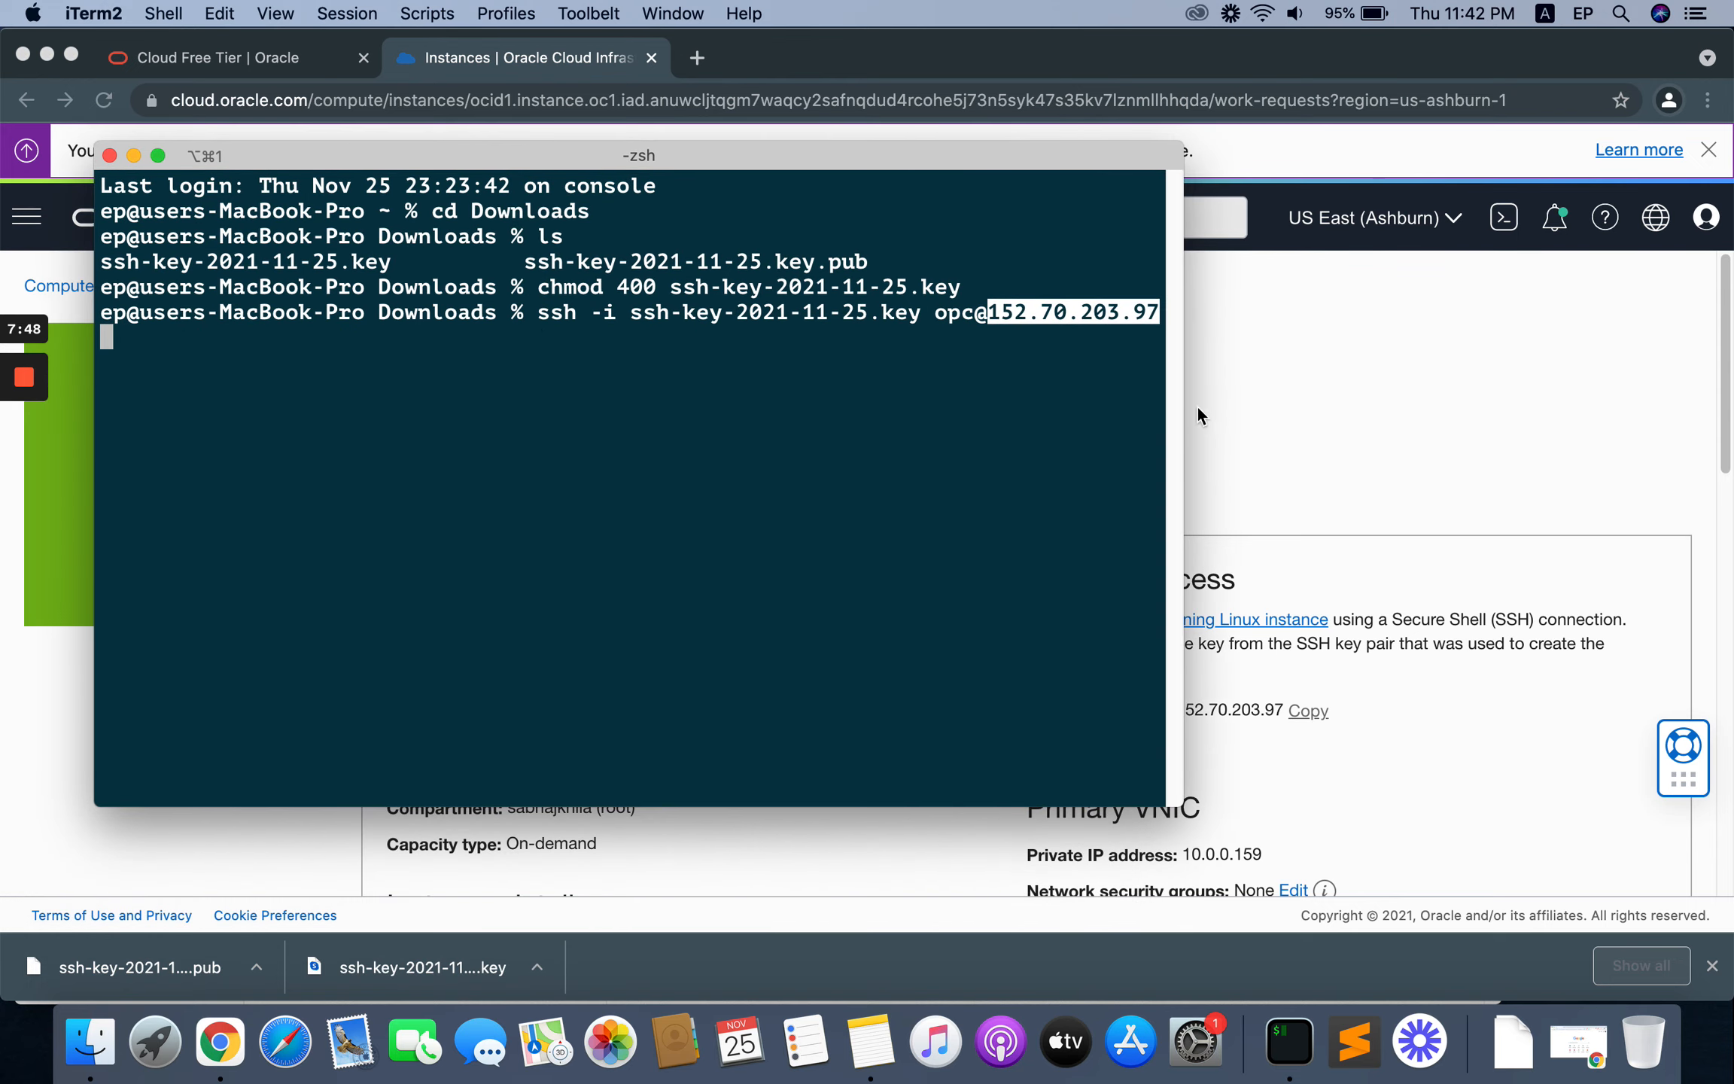
{"action": "left_click_drag", "start_coordinate": [1188, 401], "coordinate": [1356, 403]}
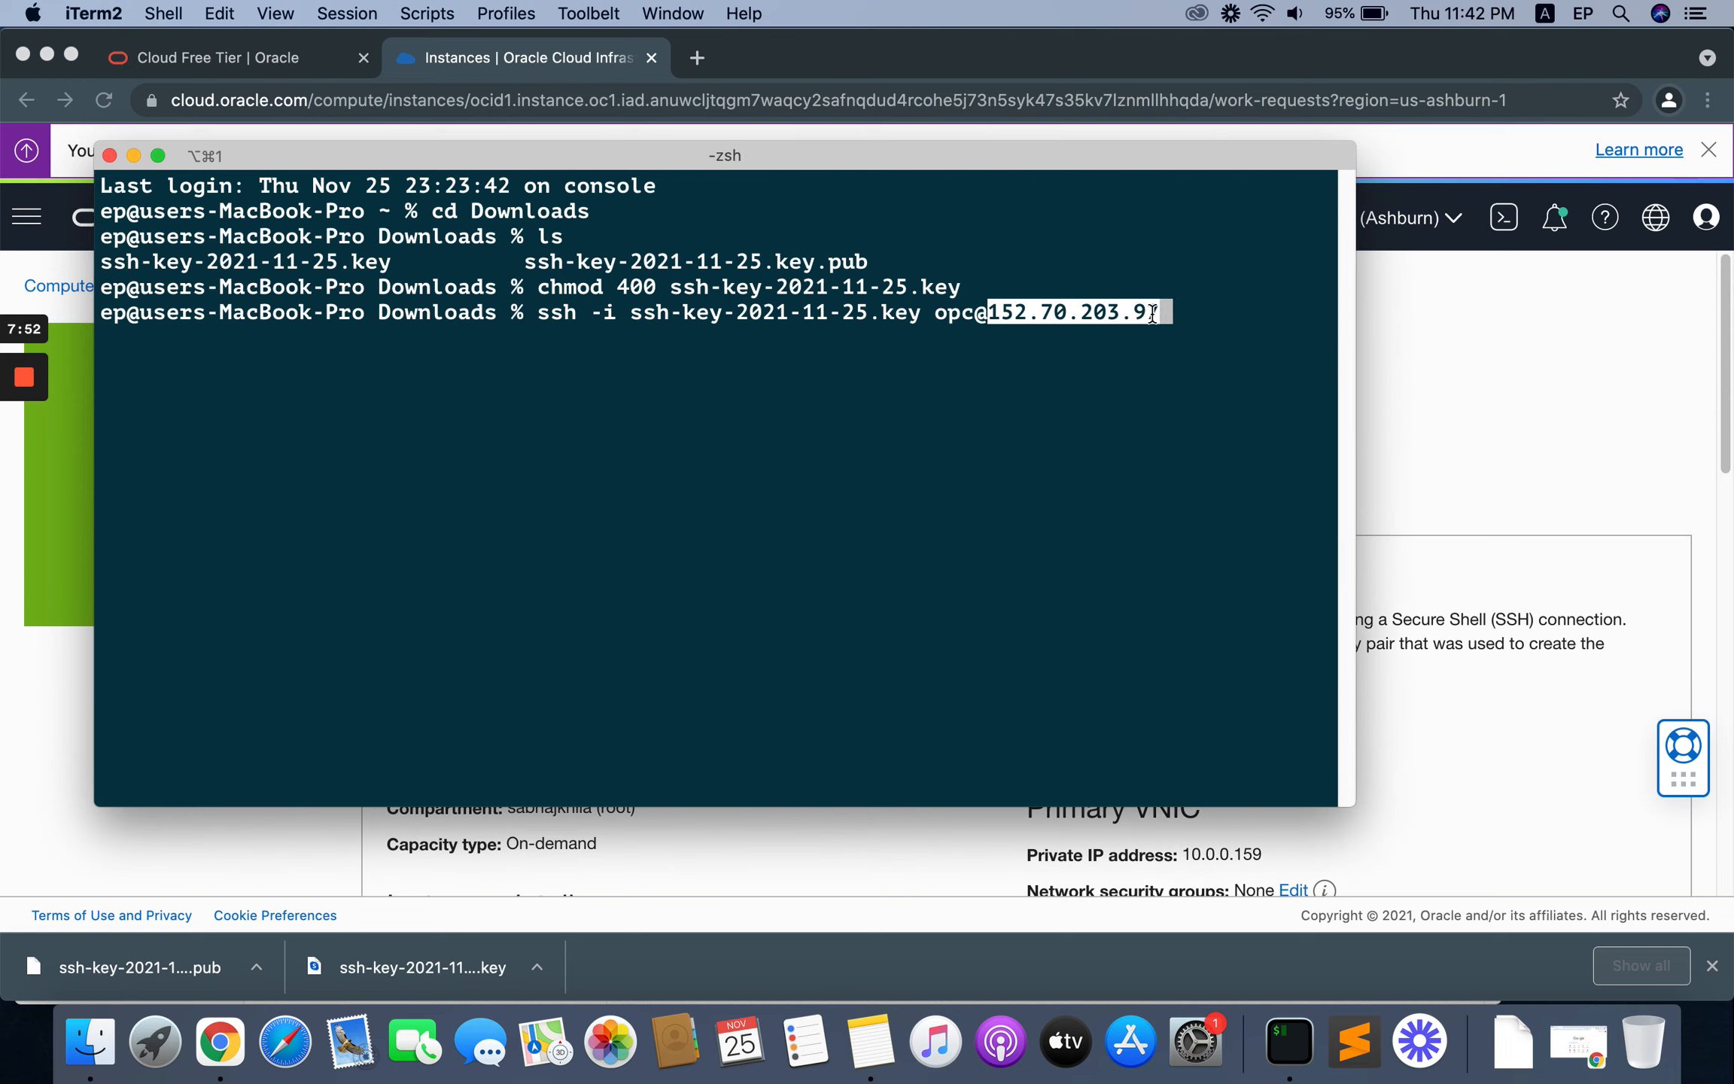
{"action": "key", "text": "Left"}
{"action": "key", "text": "Right"}
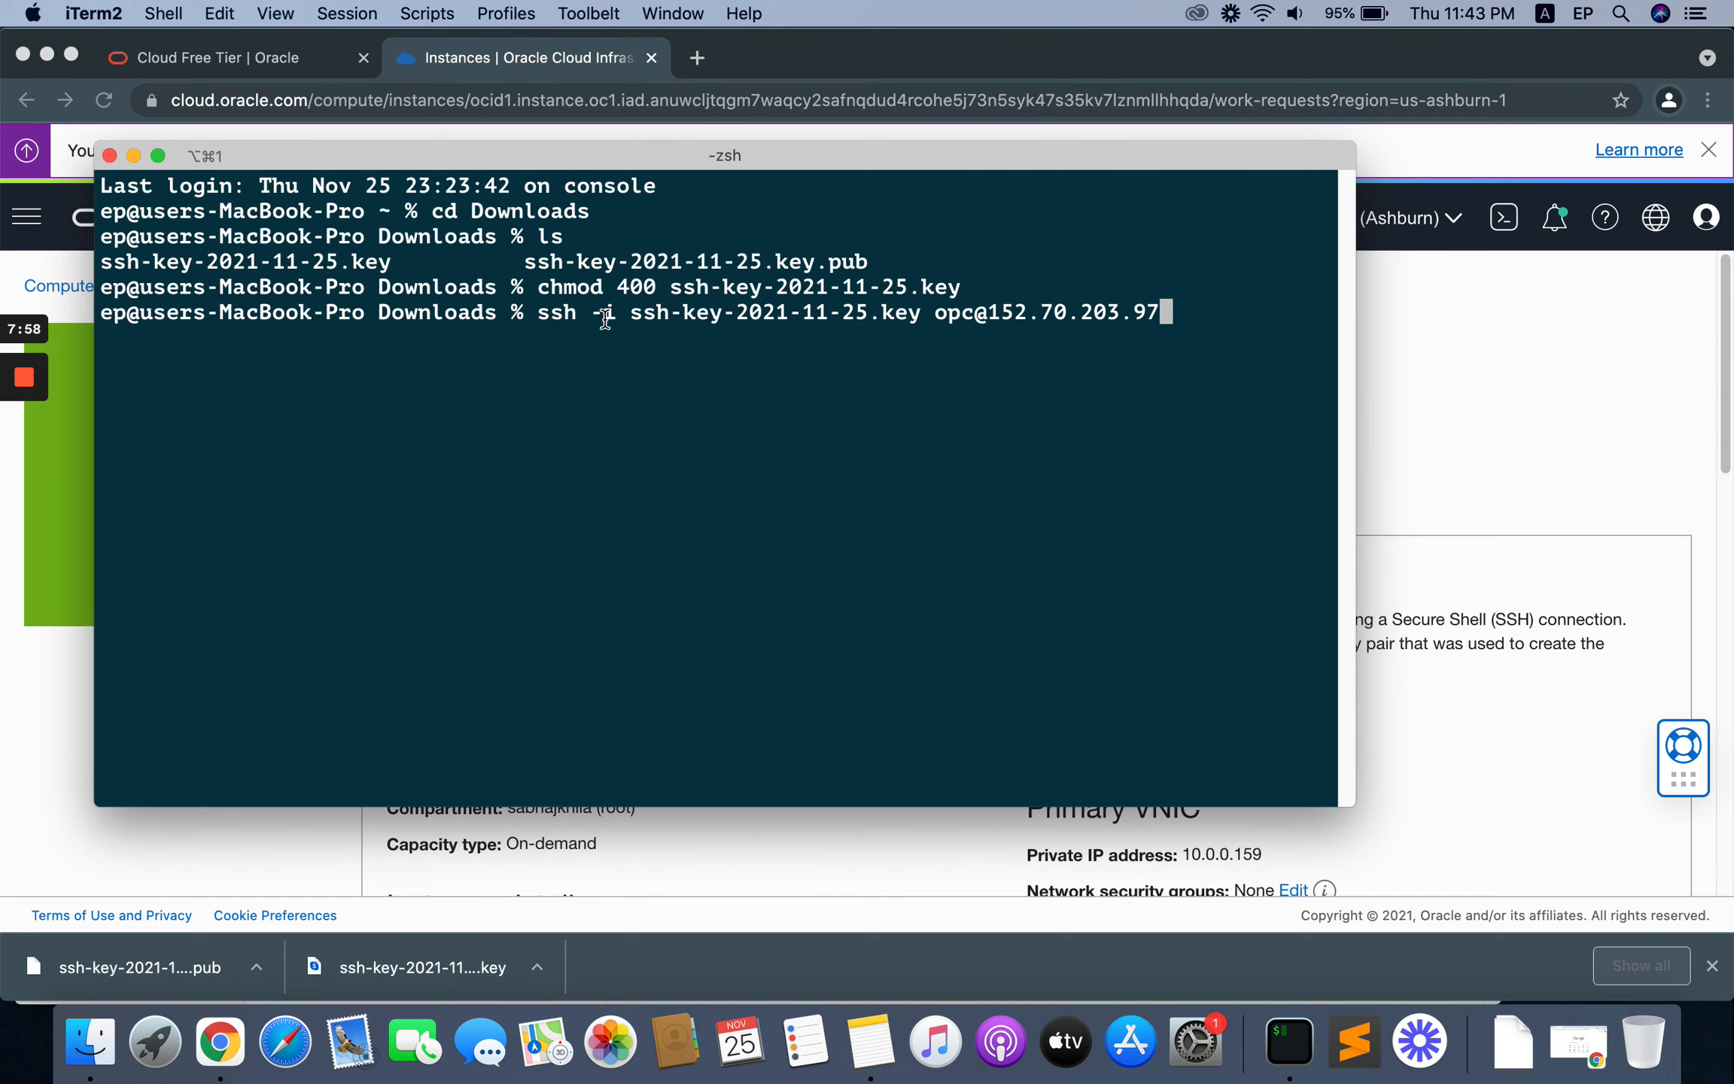
Step: Check the key file and username in the command, run the SSH connection, and accept the host fingerprint with yes
{"action": "left_click_drag", "start_coordinate": [628, 316], "coordinate": [918, 316]}
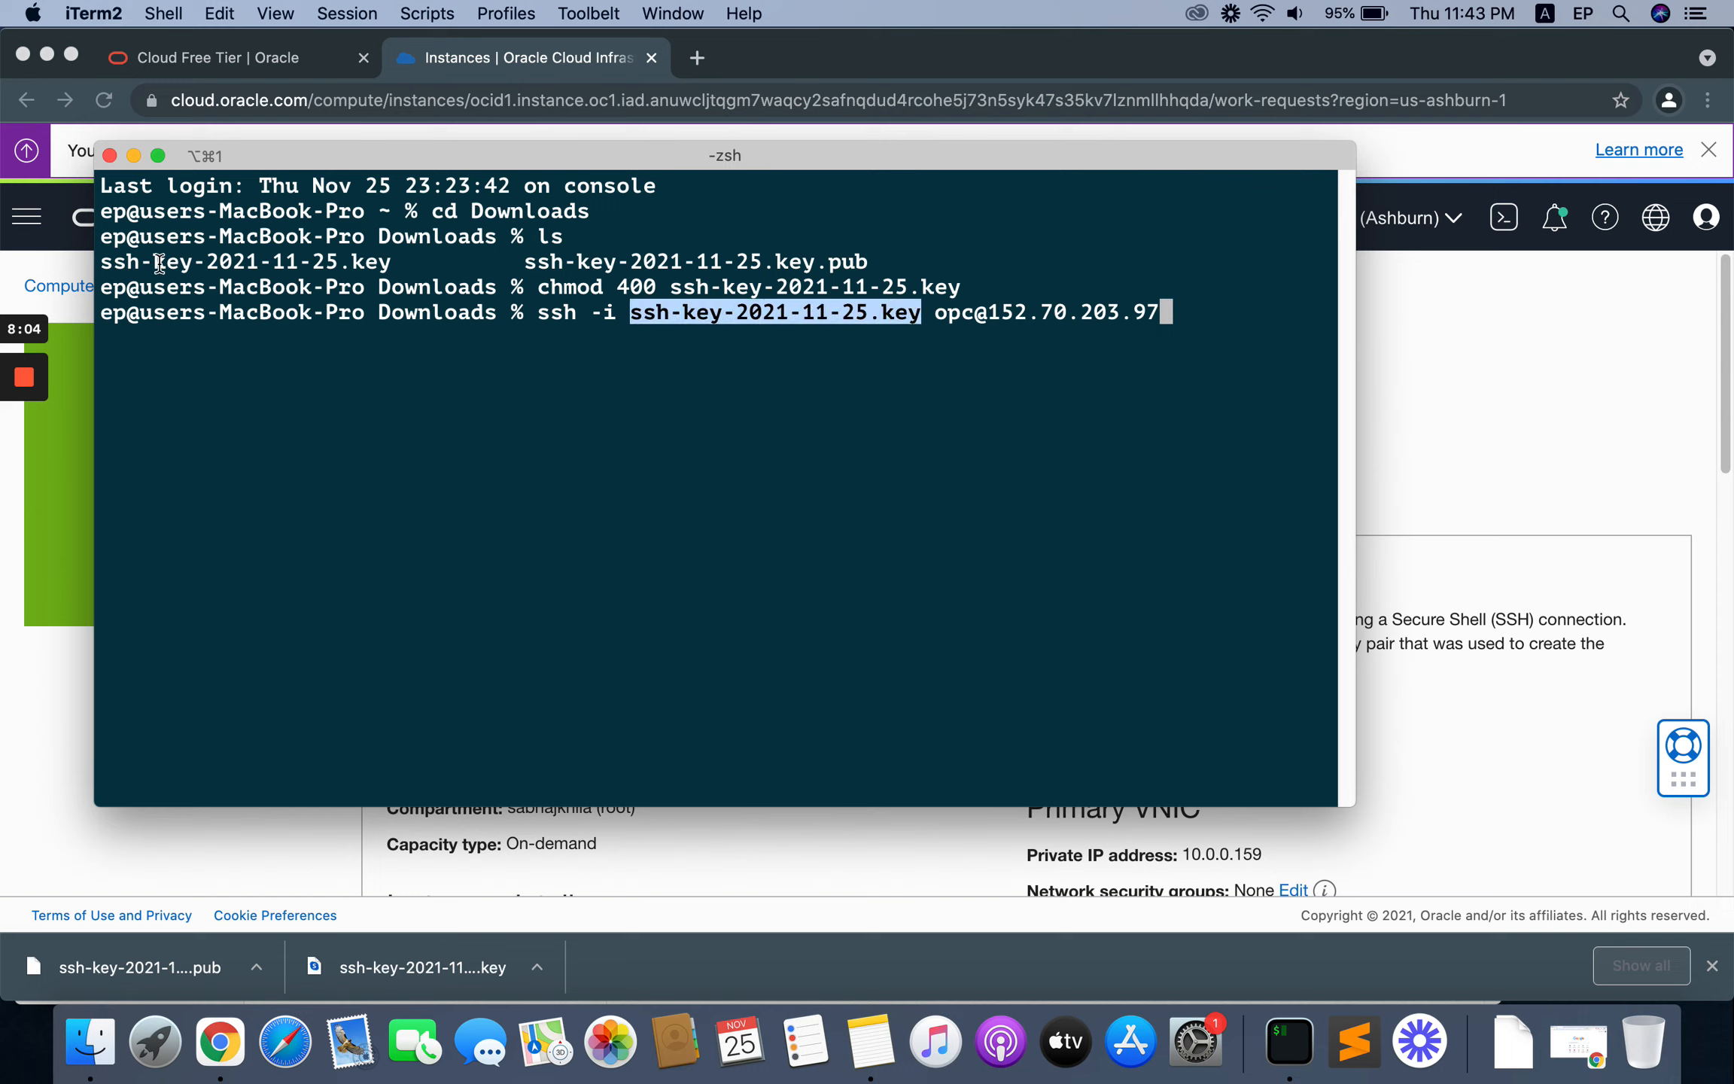
{"action": "left_click", "coordinate": [998, 319]}
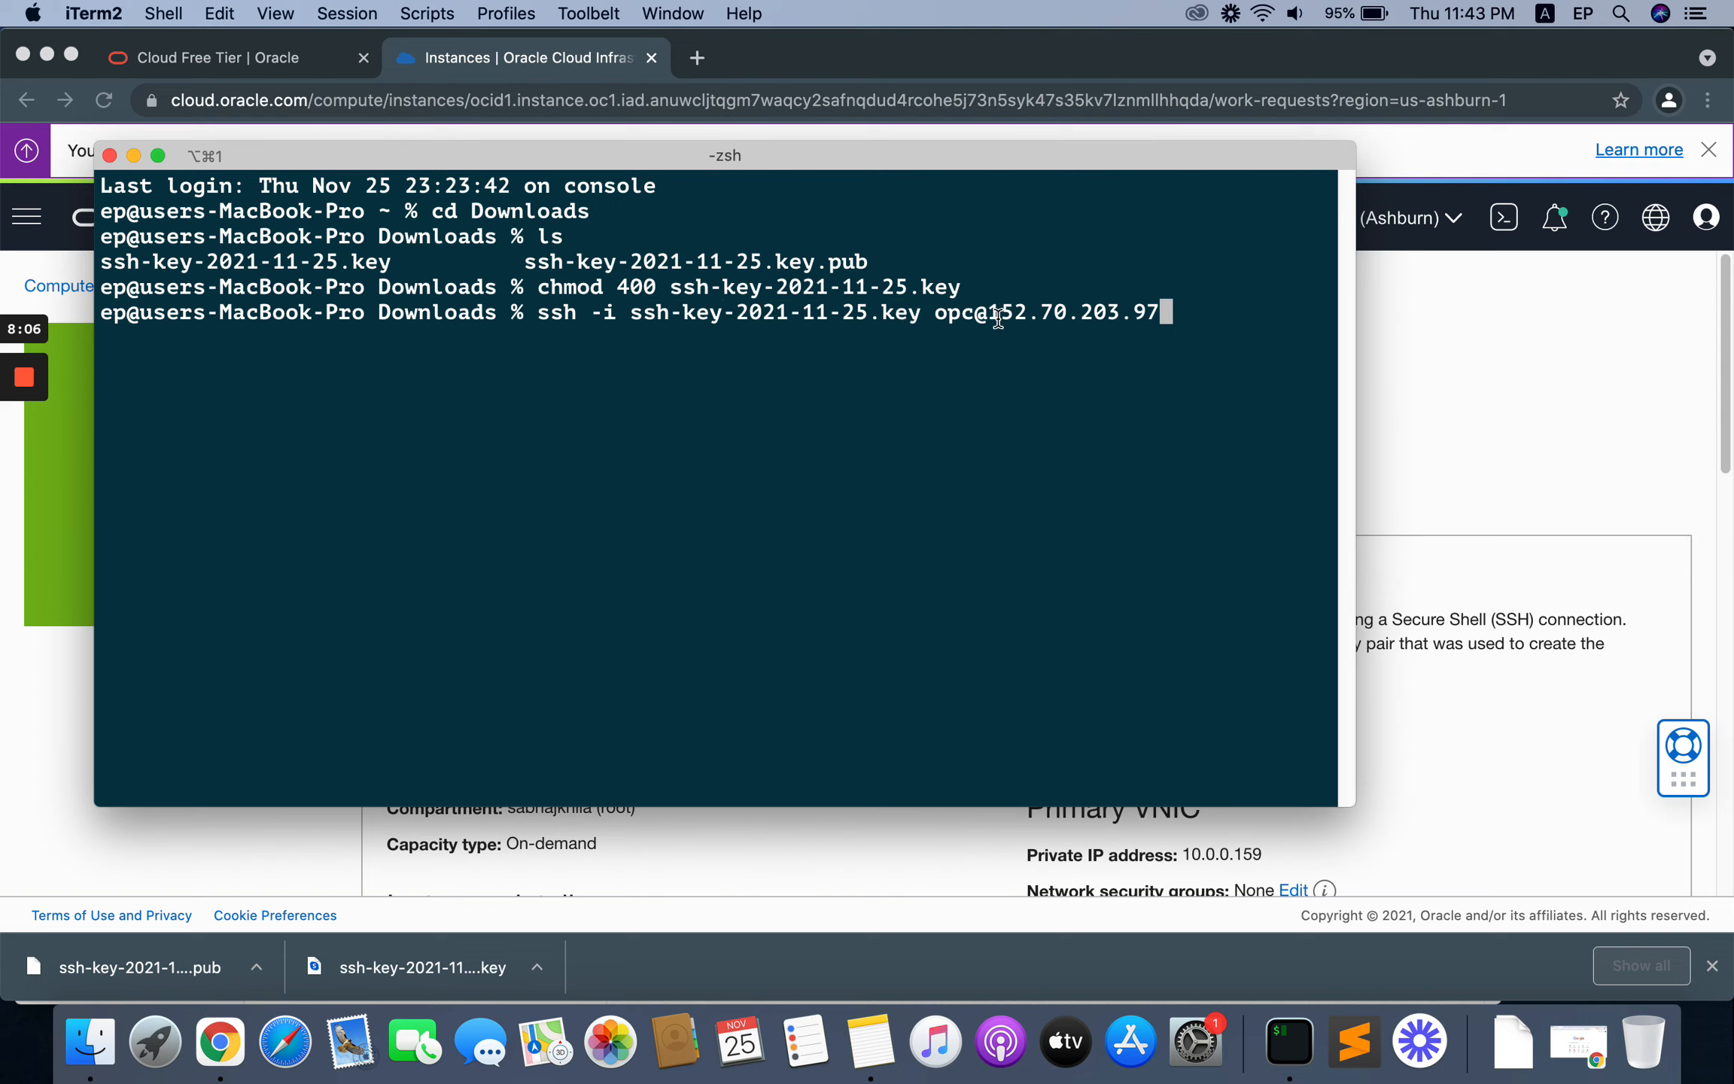
{"action": "left_click_drag", "start_coordinate": [949, 316], "coordinate": [976, 317]}
{"action": "left_click", "coordinate": [1033, 313]}
{"action": "key", "text": "Return"}
{"action": "type", "text": "yes"}
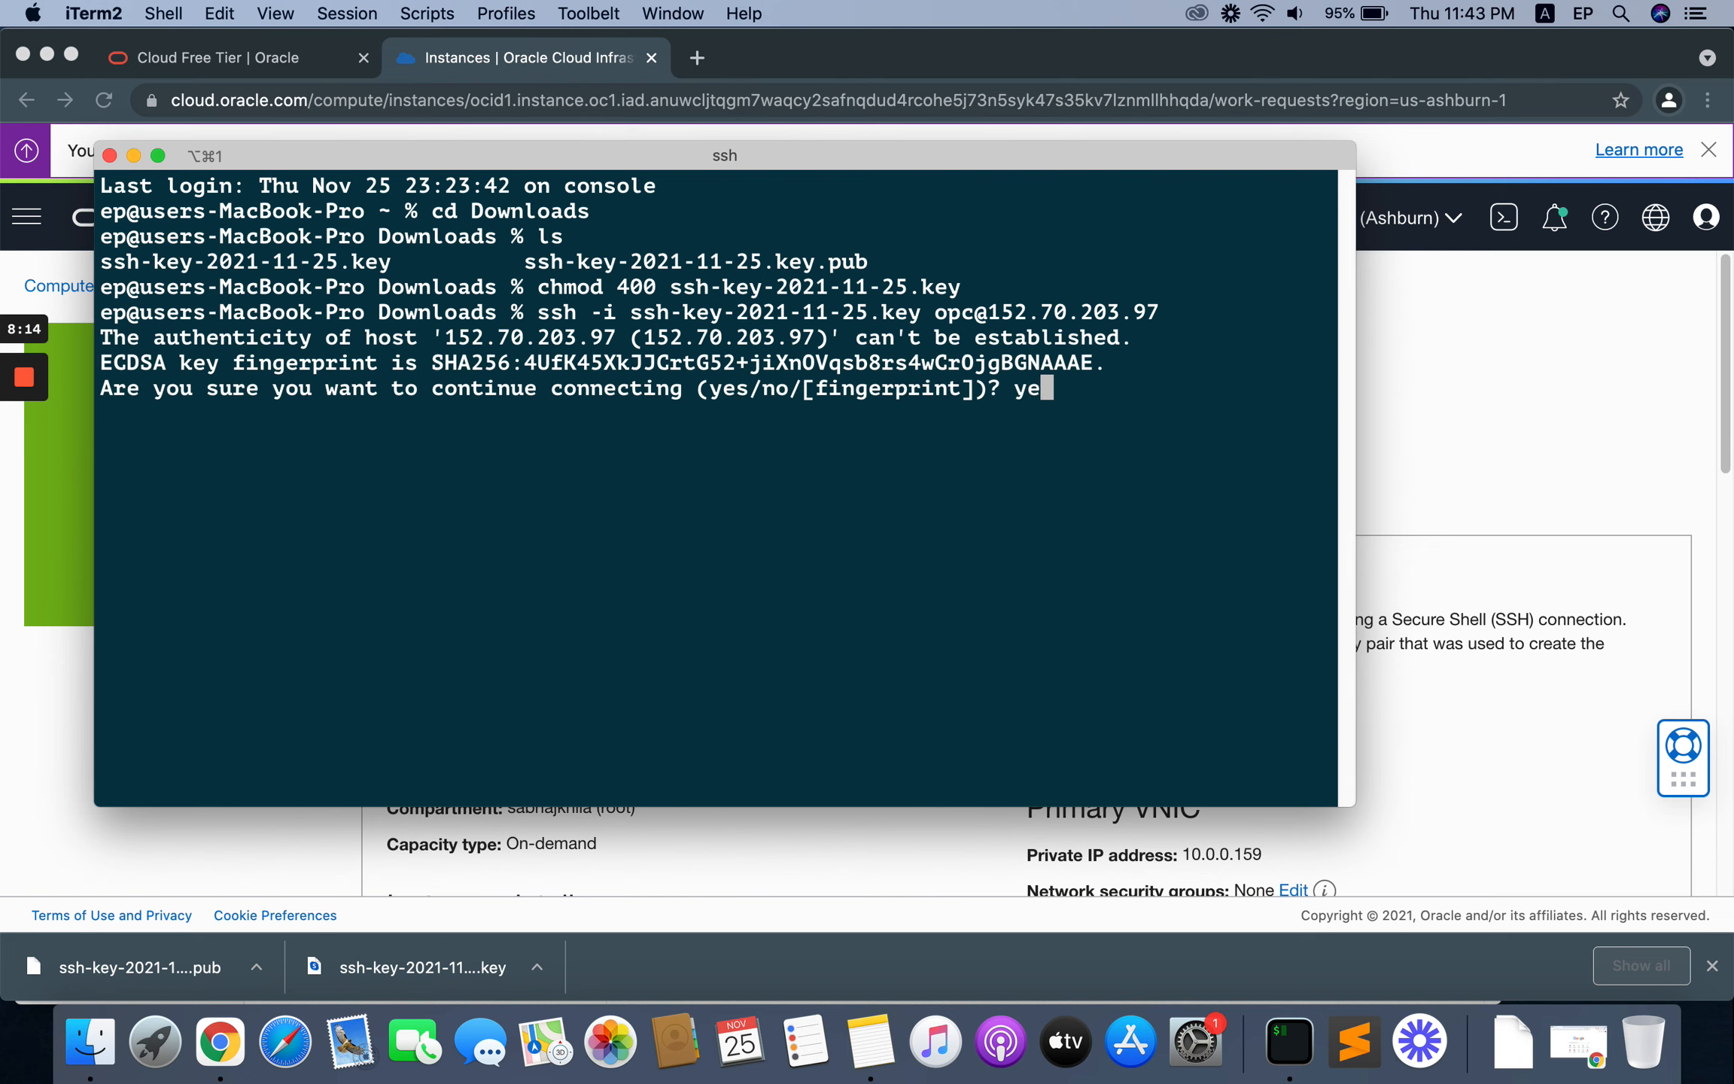
{"action": "key", "text": "Return"}
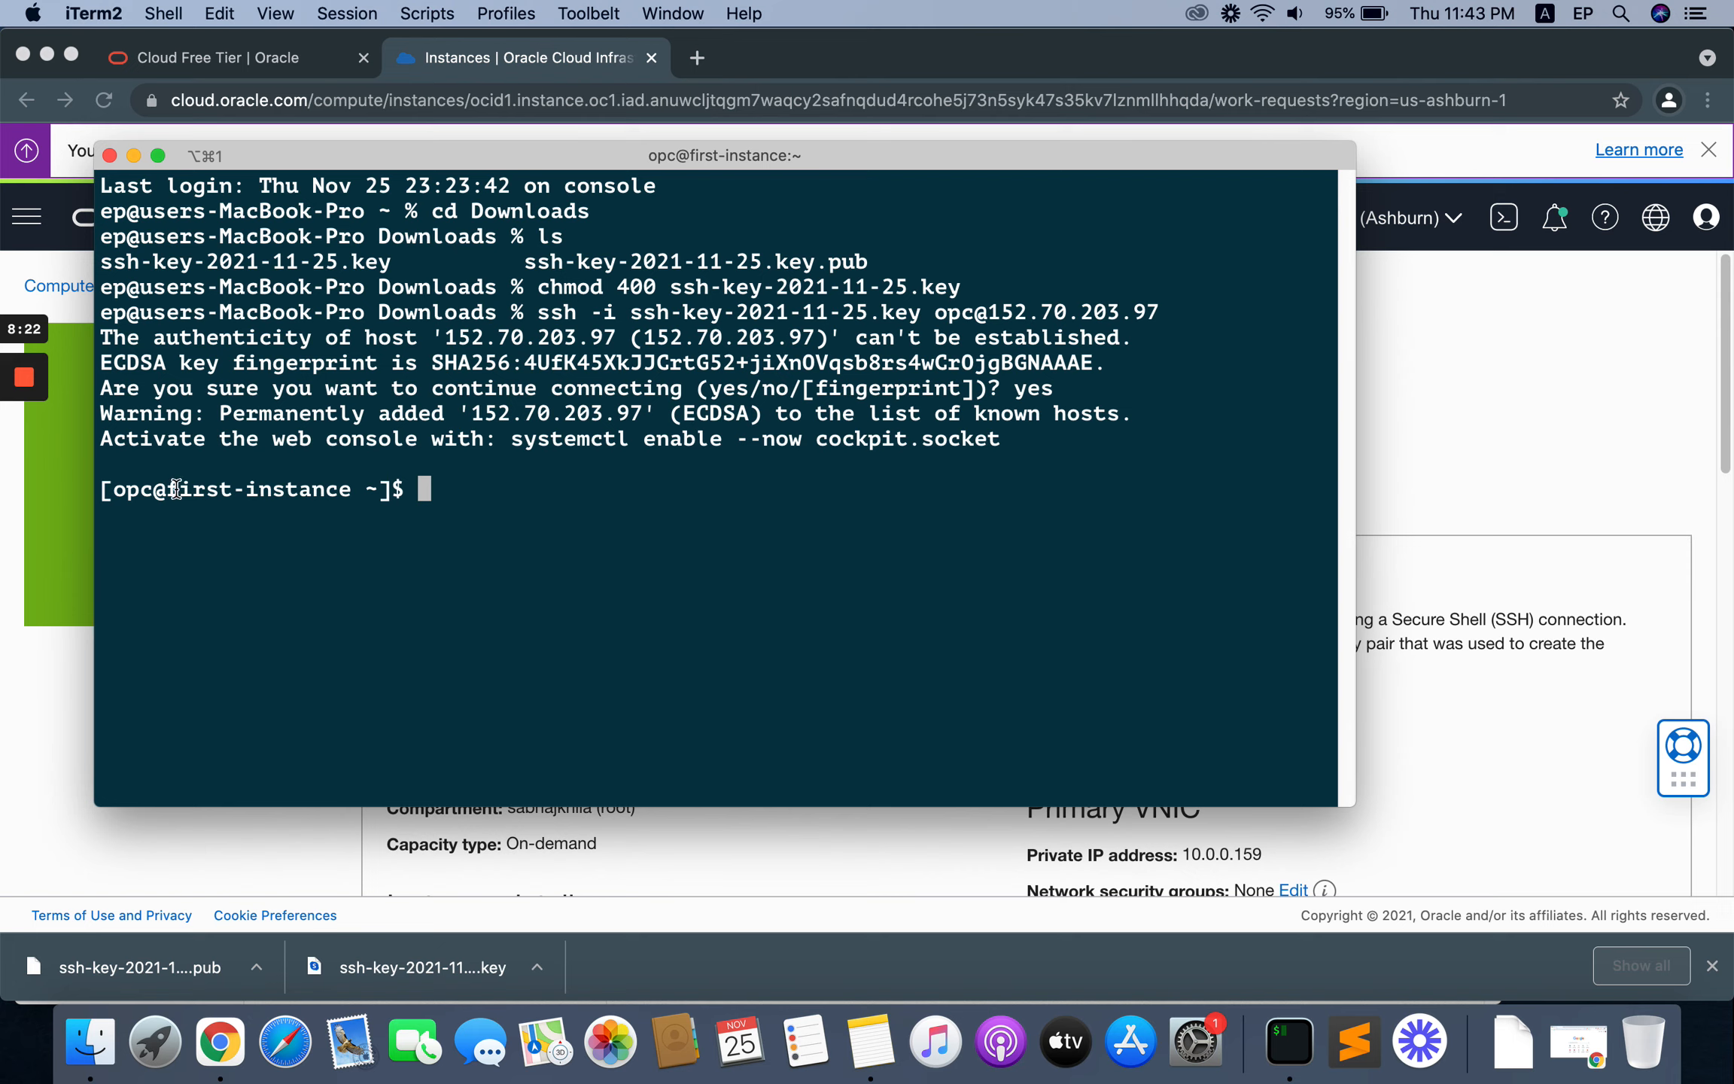
Step: Review the instance's shell prompt and switch to the root user with sudo -i
{"action": "left_click_drag", "start_coordinate": [171, 487], "coordinate": [351, 489]}
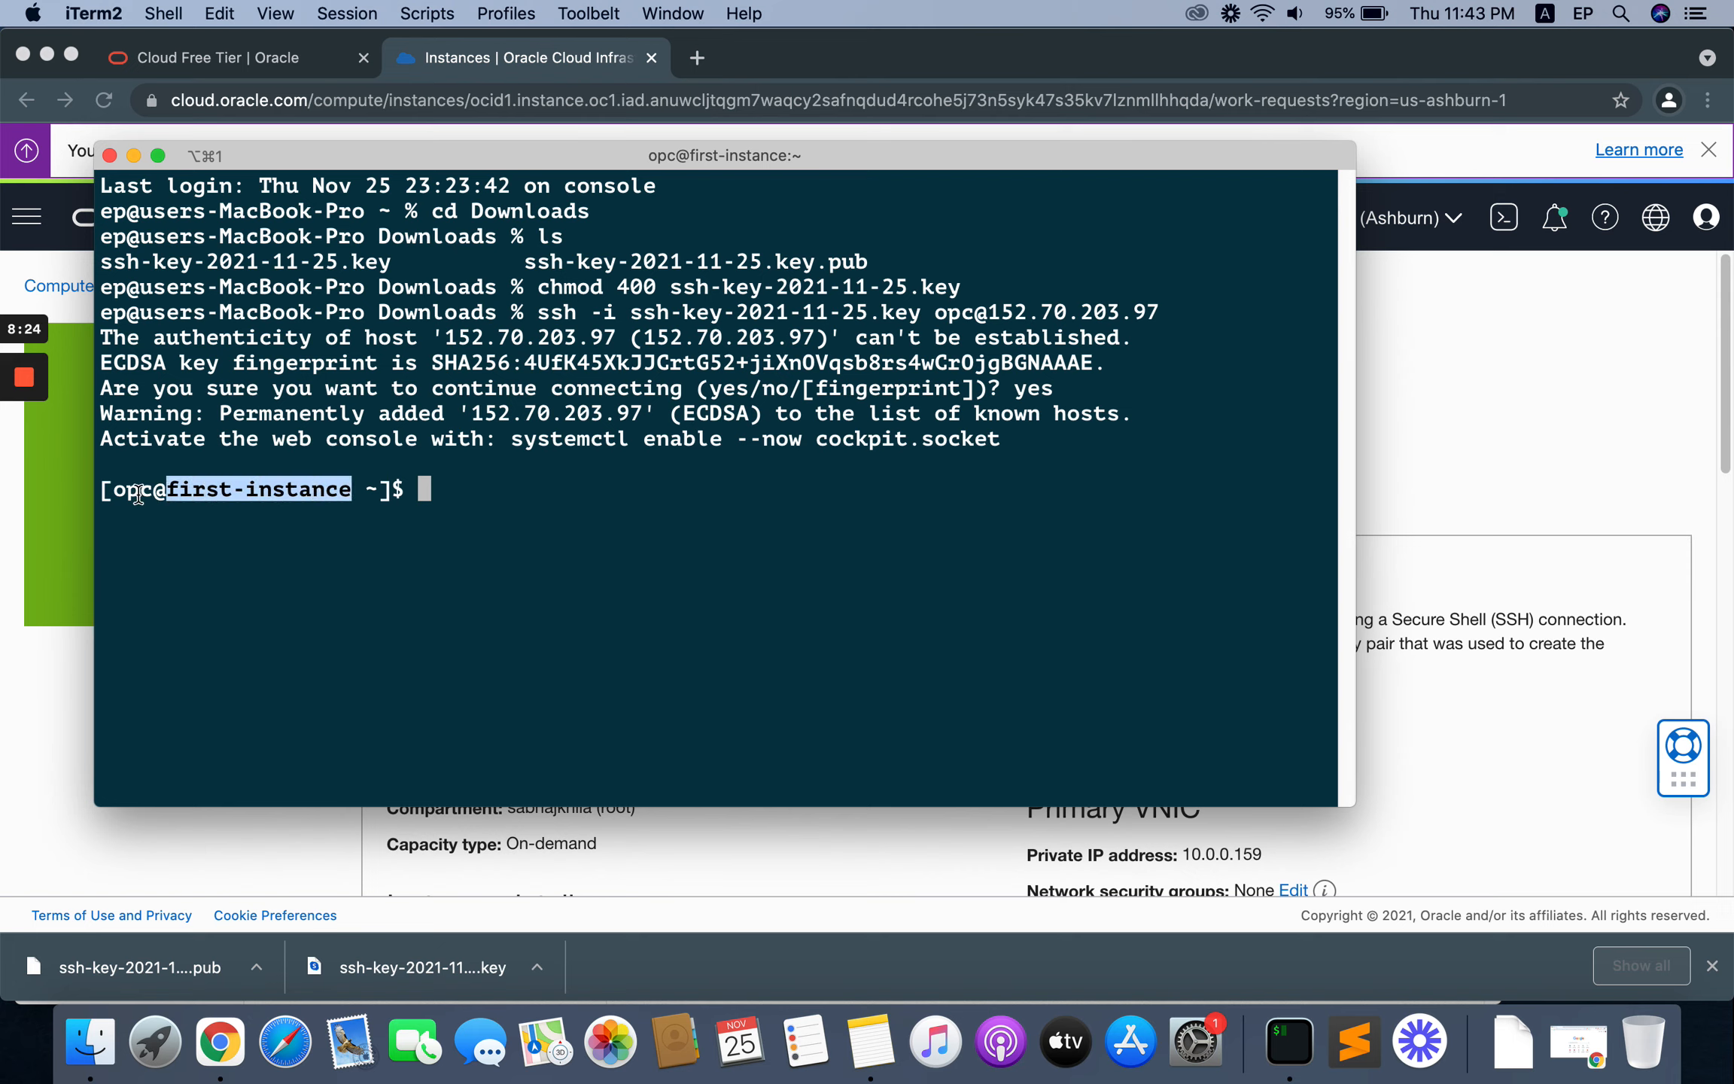
{"action": "double_click", "coordinate": [140, 493]}
{"action": "left_click", "coordinate": [410, 494]}
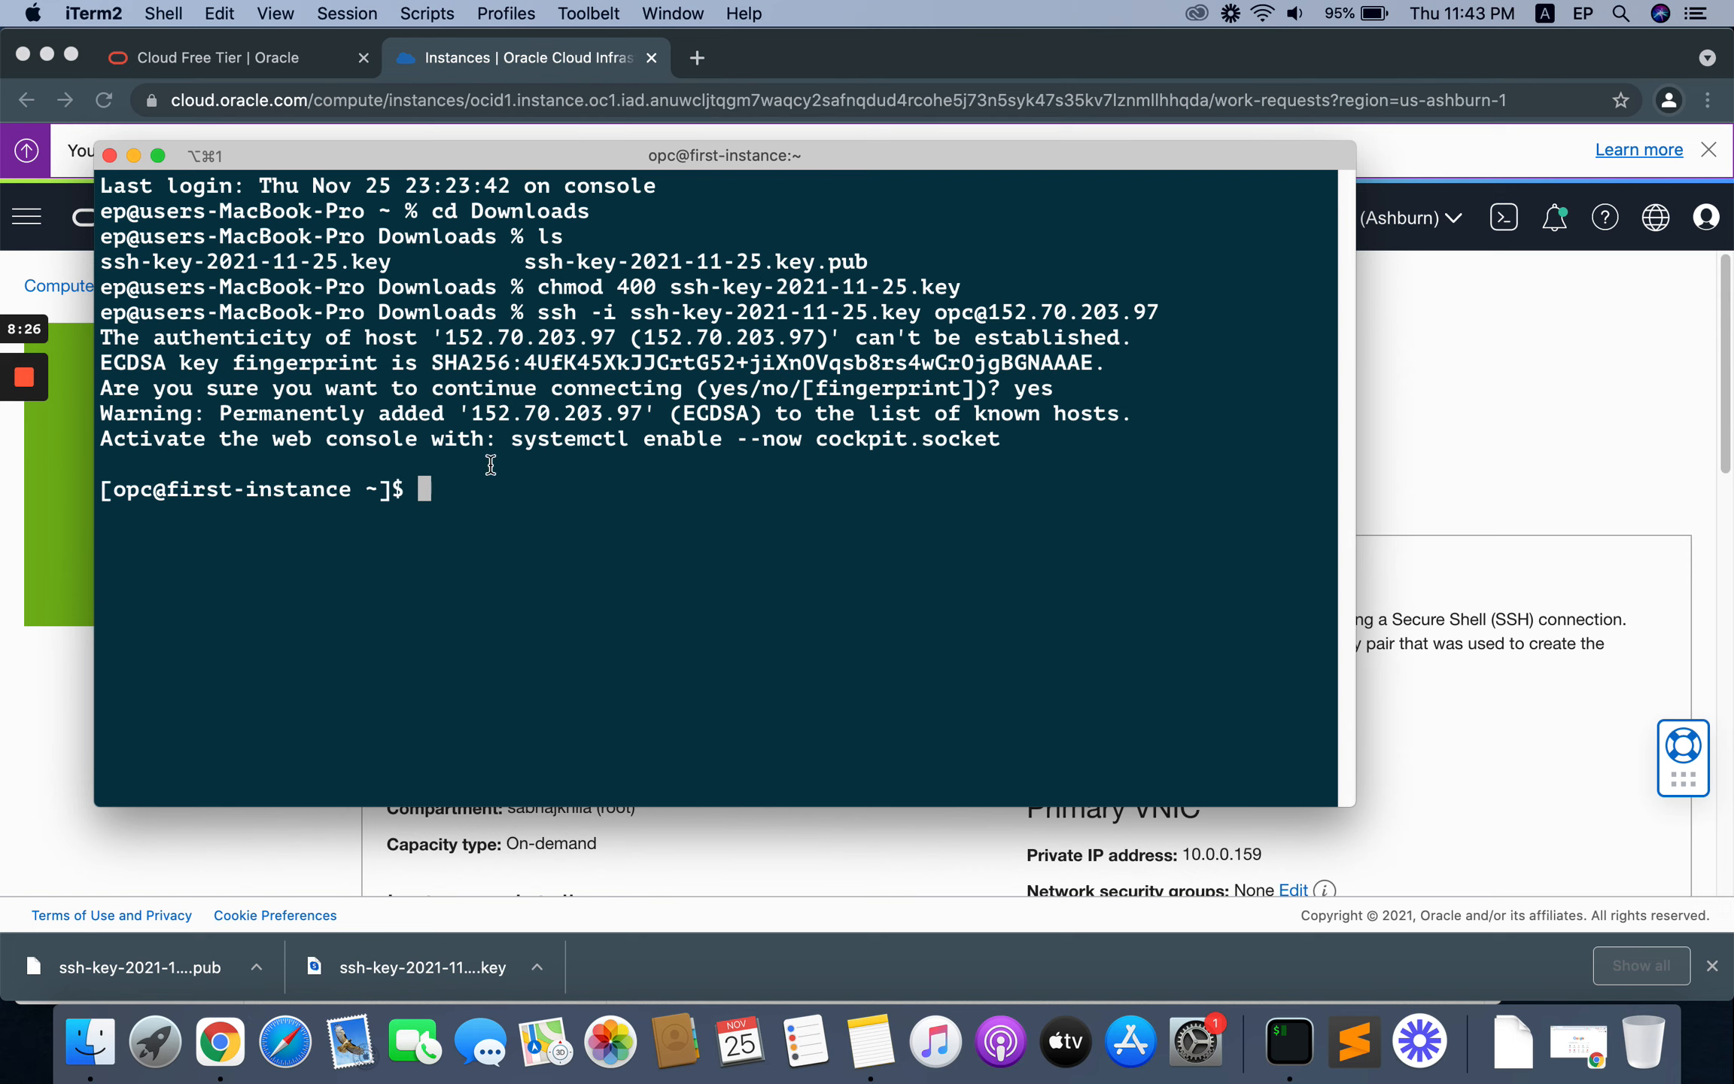
{"action": "left_click_drag", "start_coordinate": [604, 164], "coordinate": [640, 154]}
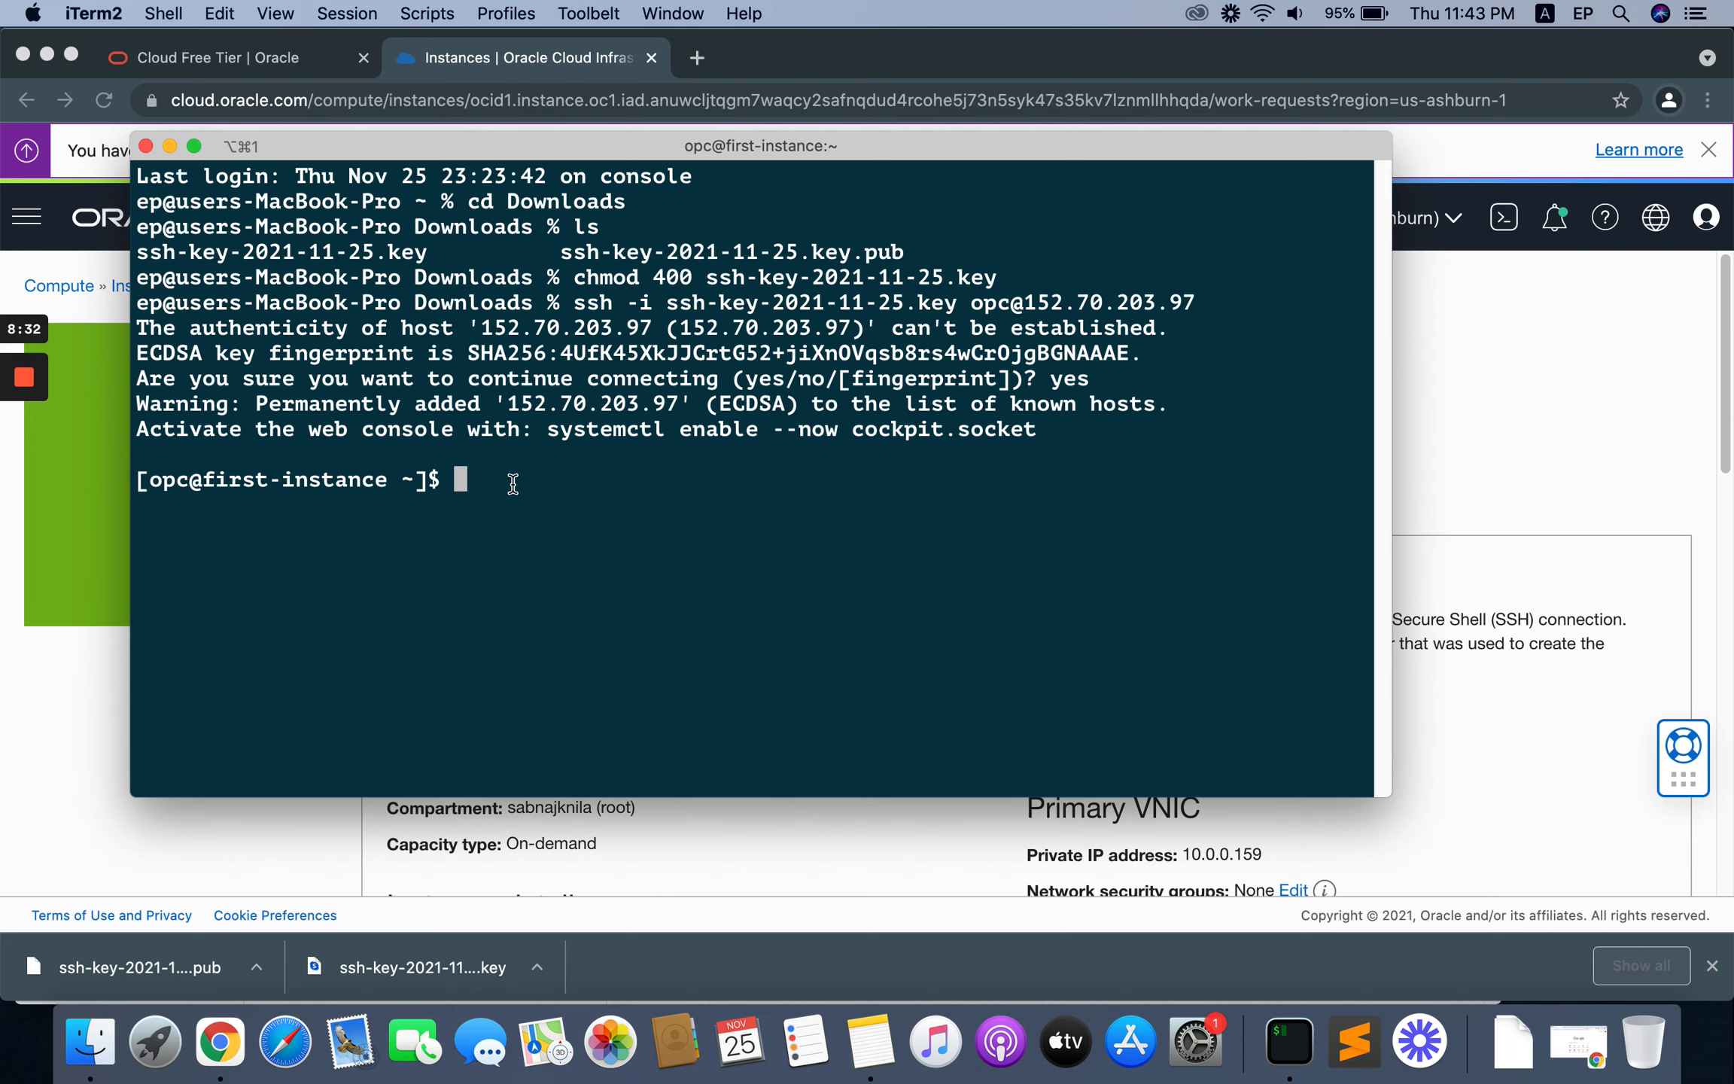
{"action": "type", "text": "sudo -i"}
{"action": "key", "text": "Return"}
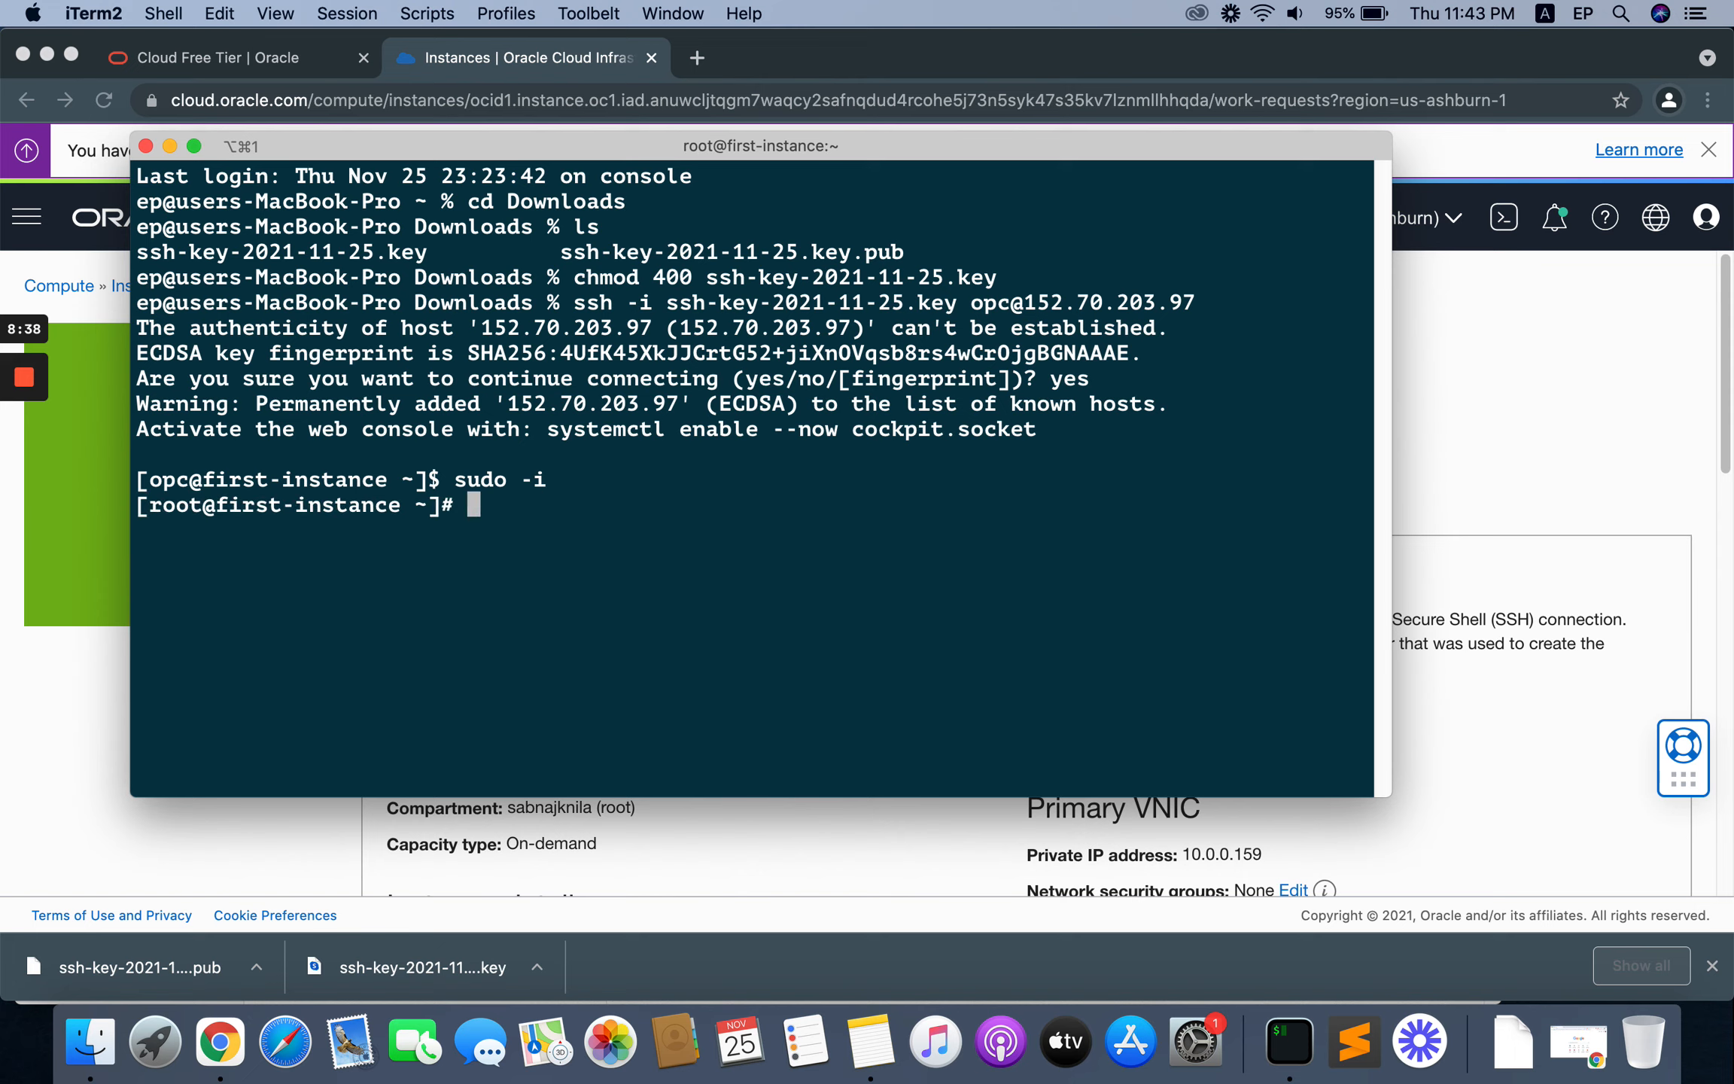
Step: Update all installed packages on the instance as root with yum update -y
{"action": "double_click", "coordinate": [448, 502]}
{"action": "left_click", "coordinate": [487, 507]}
{"action": "left_click_drag", "start_coordinate": [638, 156], "coordinate": [684, 157]}
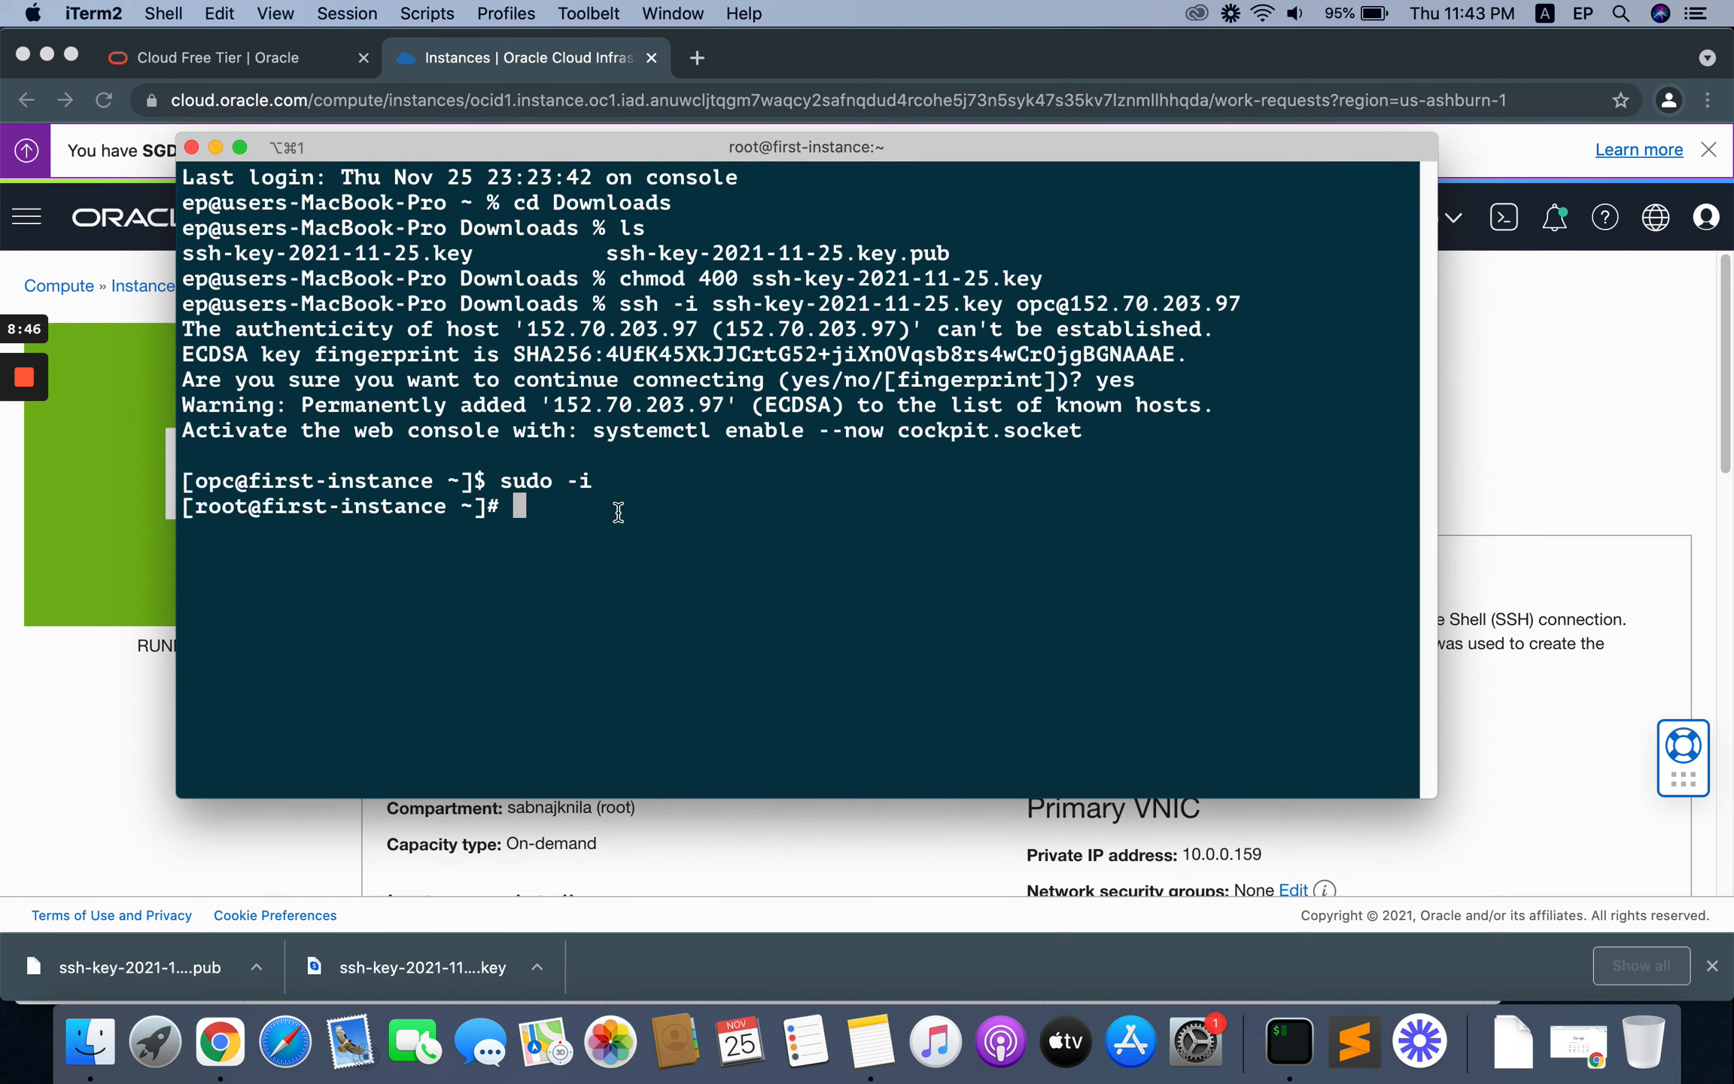
{"action": "type", "text": "yum update -y"}
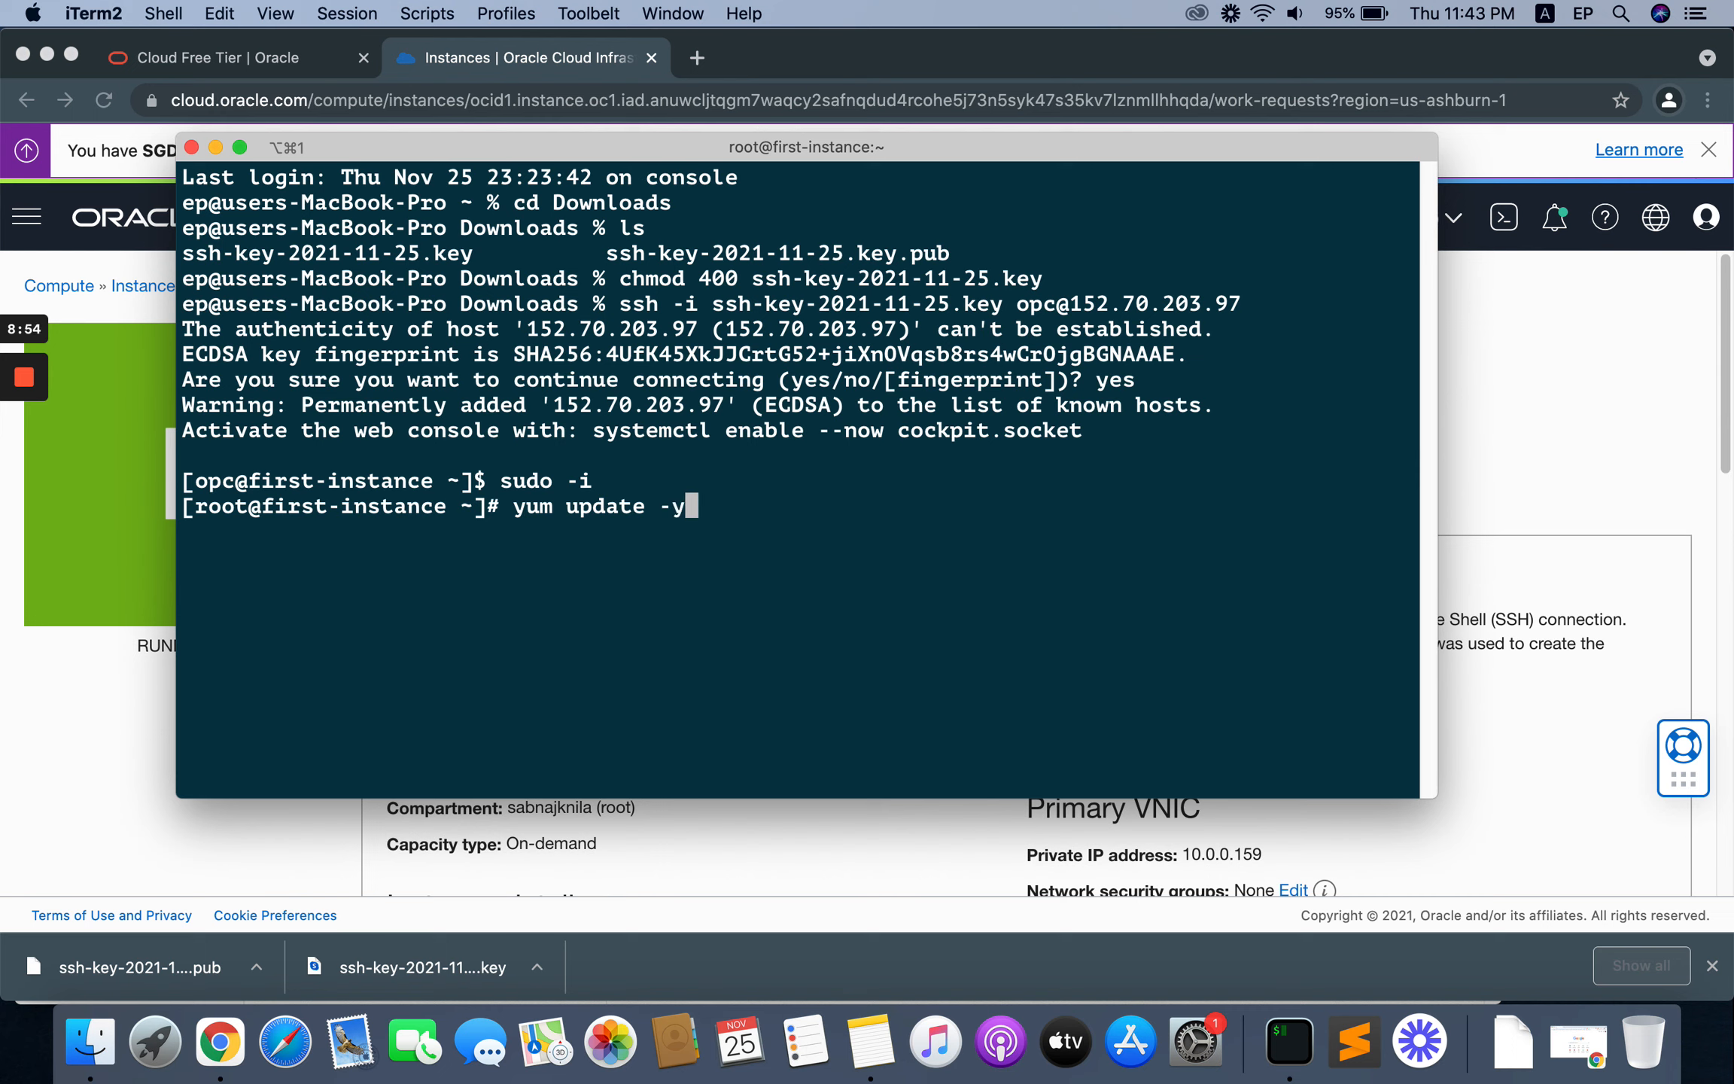
{"action": "key", "text": "Return"}
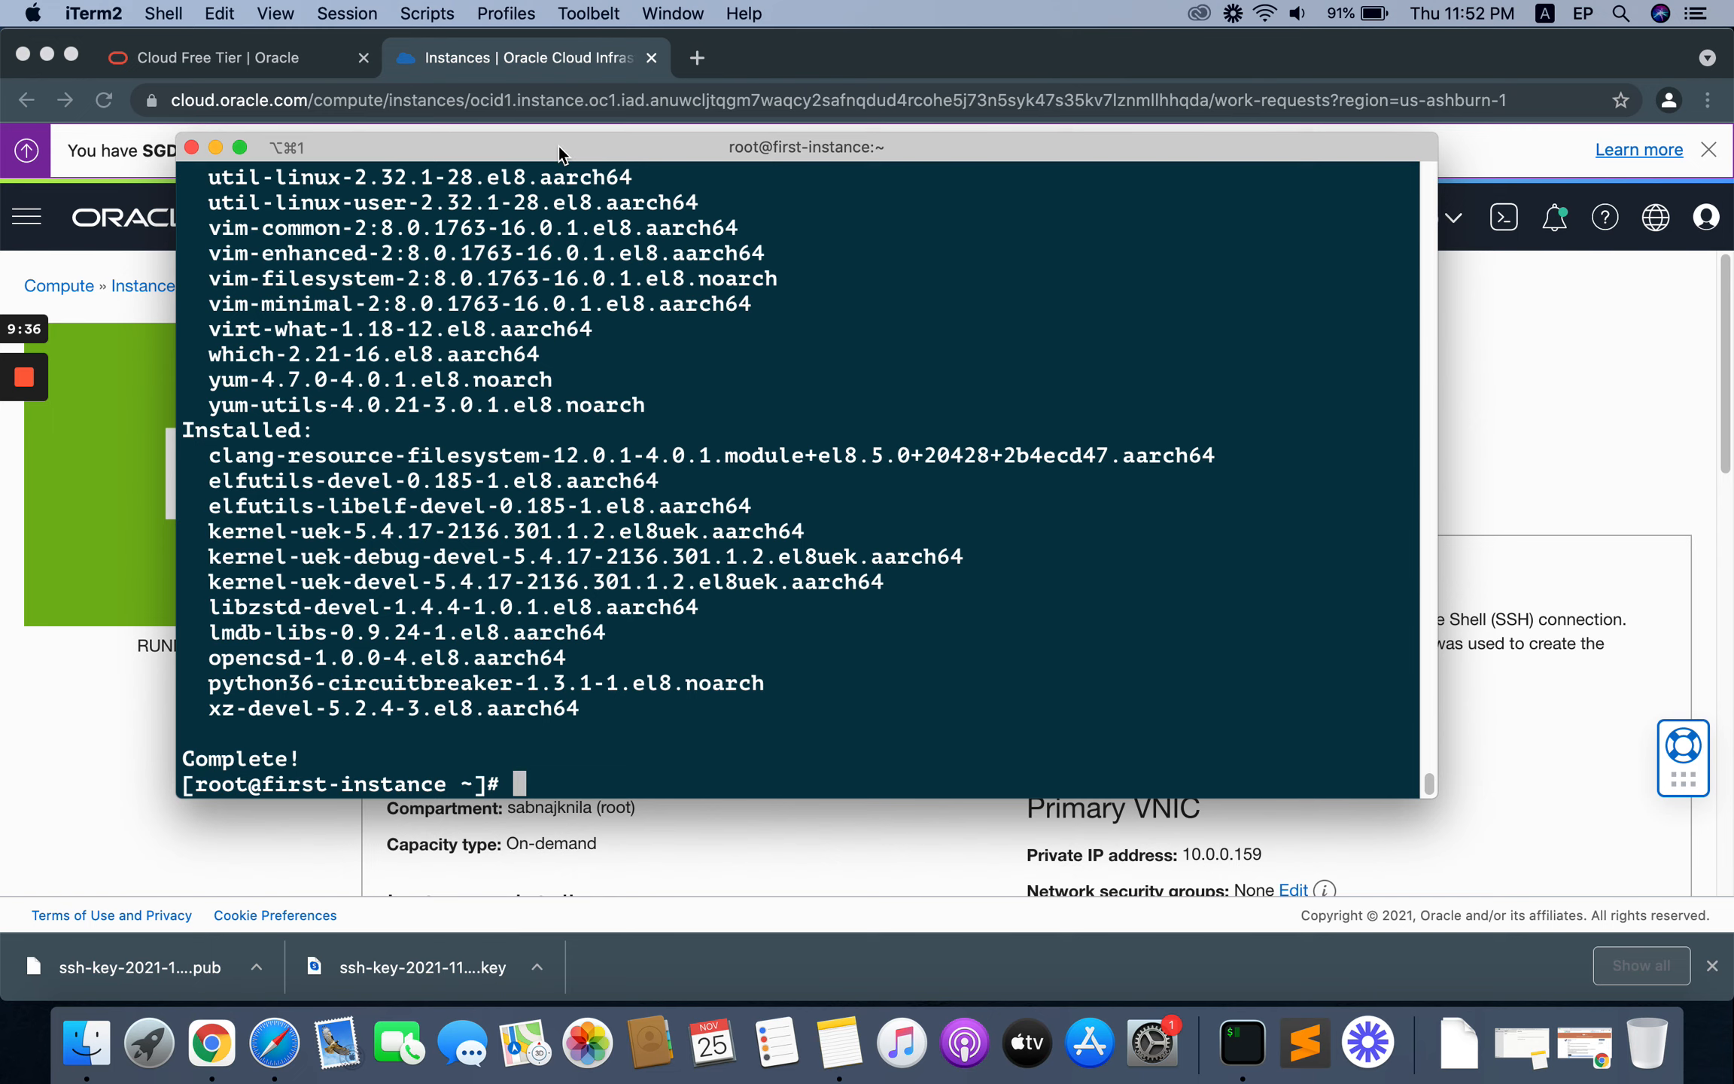
Step: Run the copied aaPanel command that installs wget, downloads install_6.0_en.sh as install.sh and runs it, and confirm installing to /www with y
{"action": "right_click", "coordinate": [540, 779]}
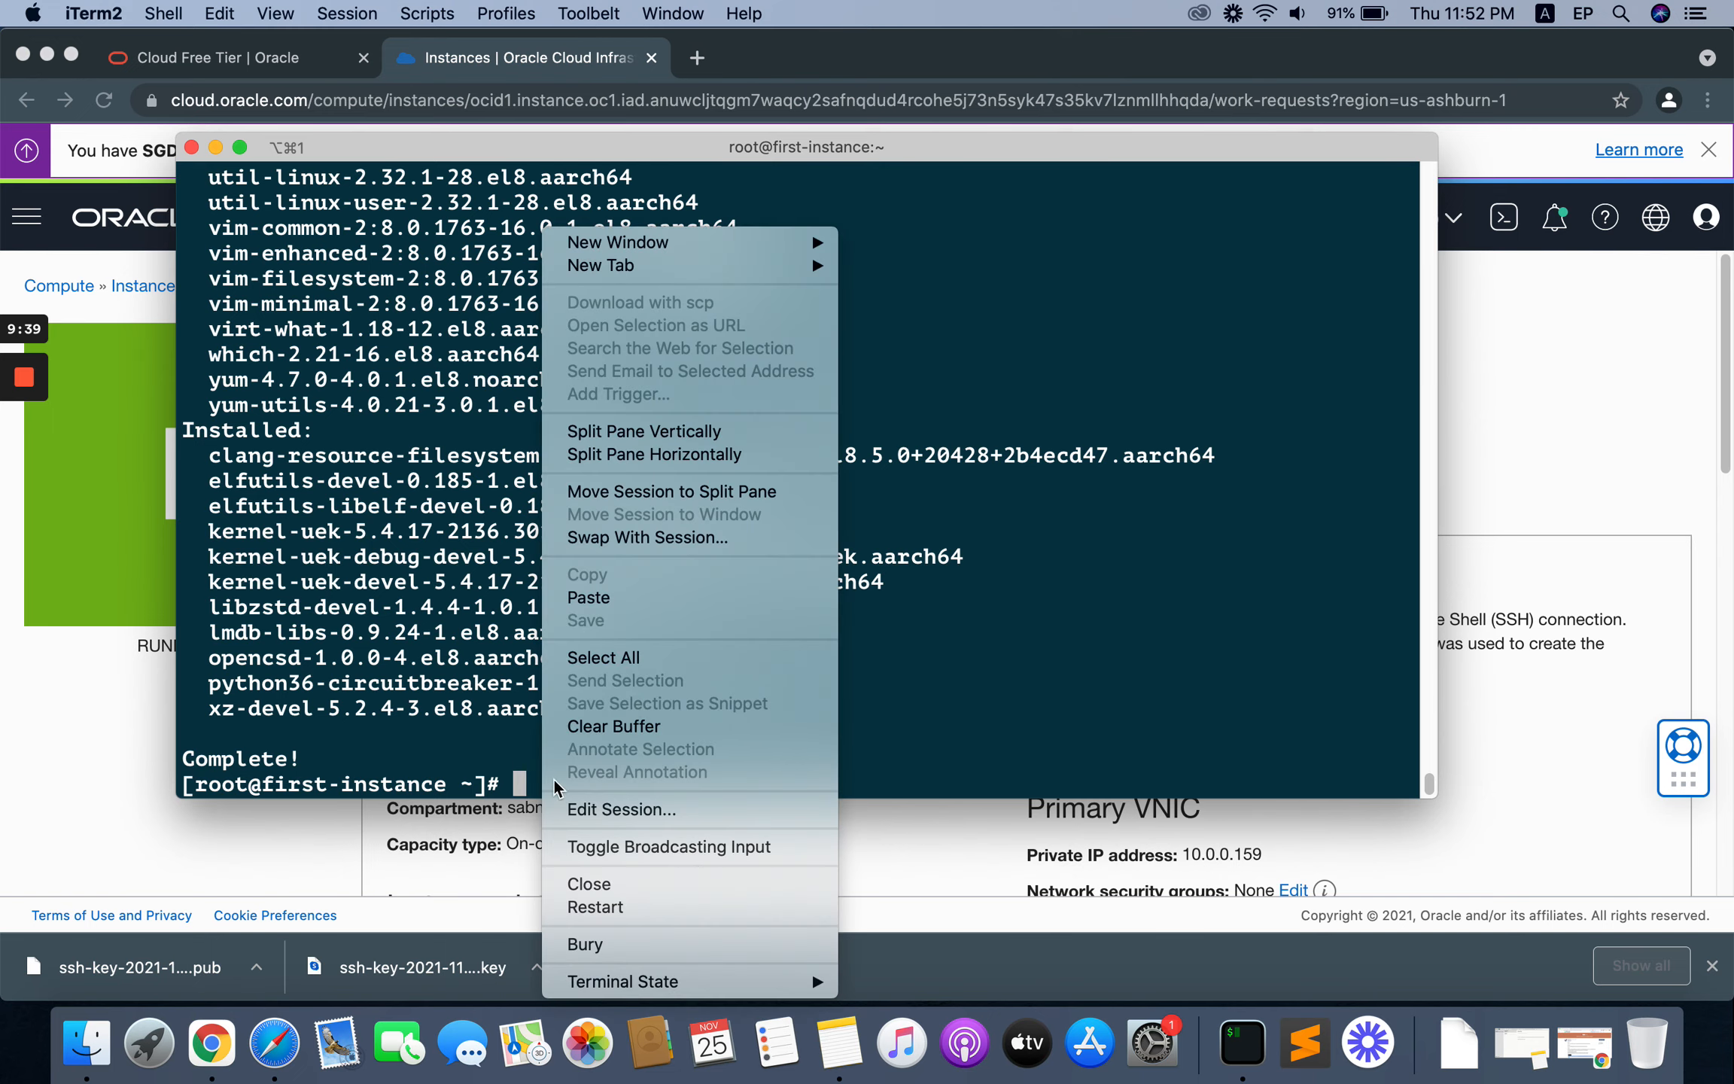
{"action": "left_click", "coordinate": [652, 602]}
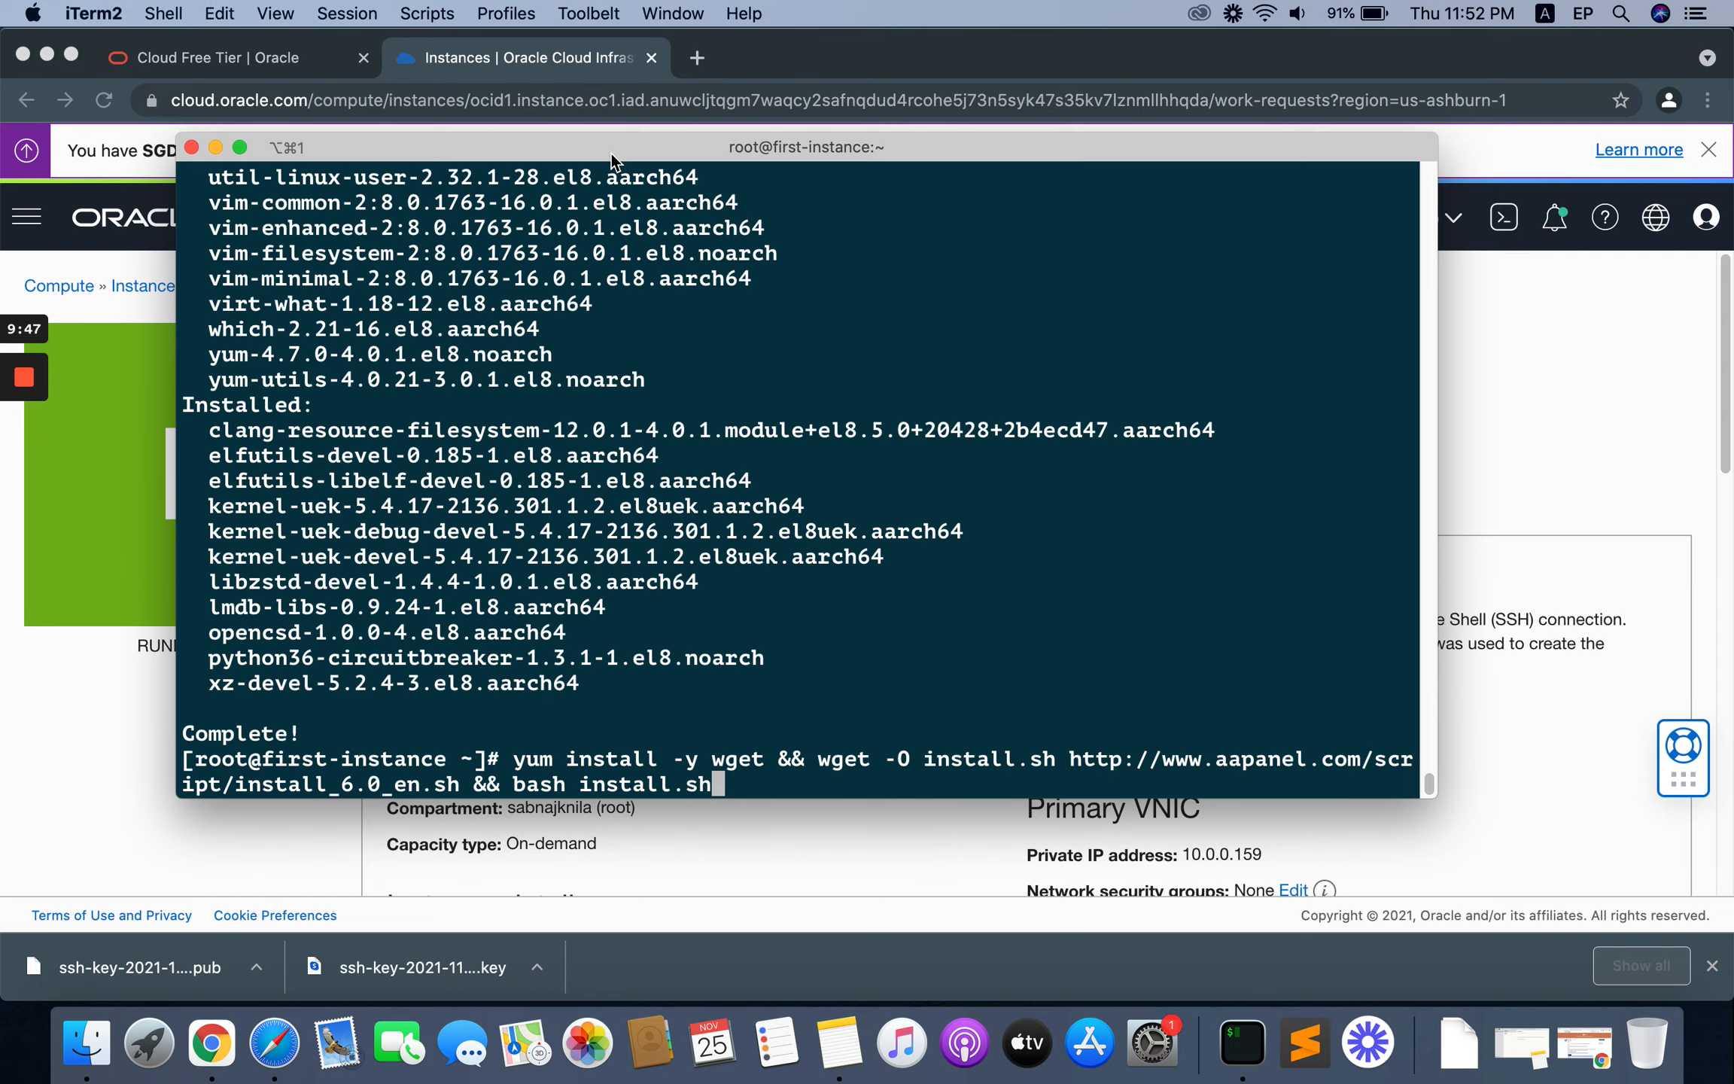
{"action": "key", "text": "Return"}
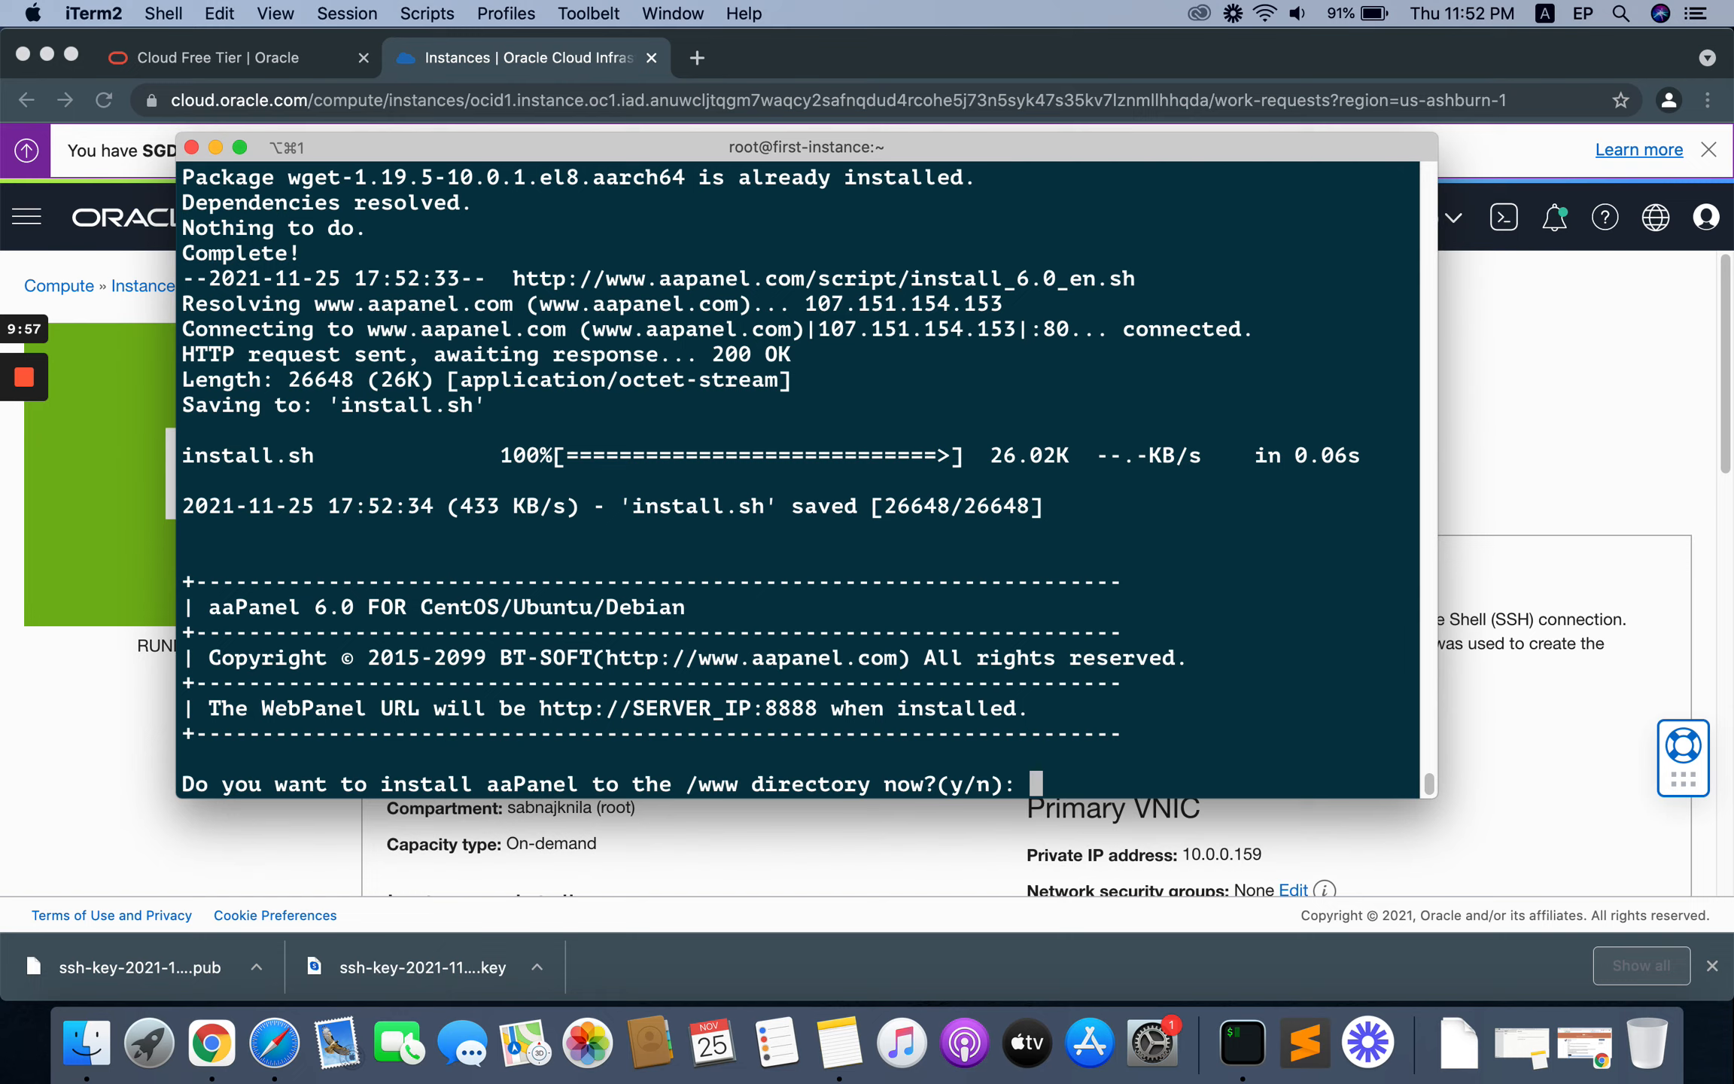
{"action": "type", "text": "y"}
{"action": "key", "text": "Return"}
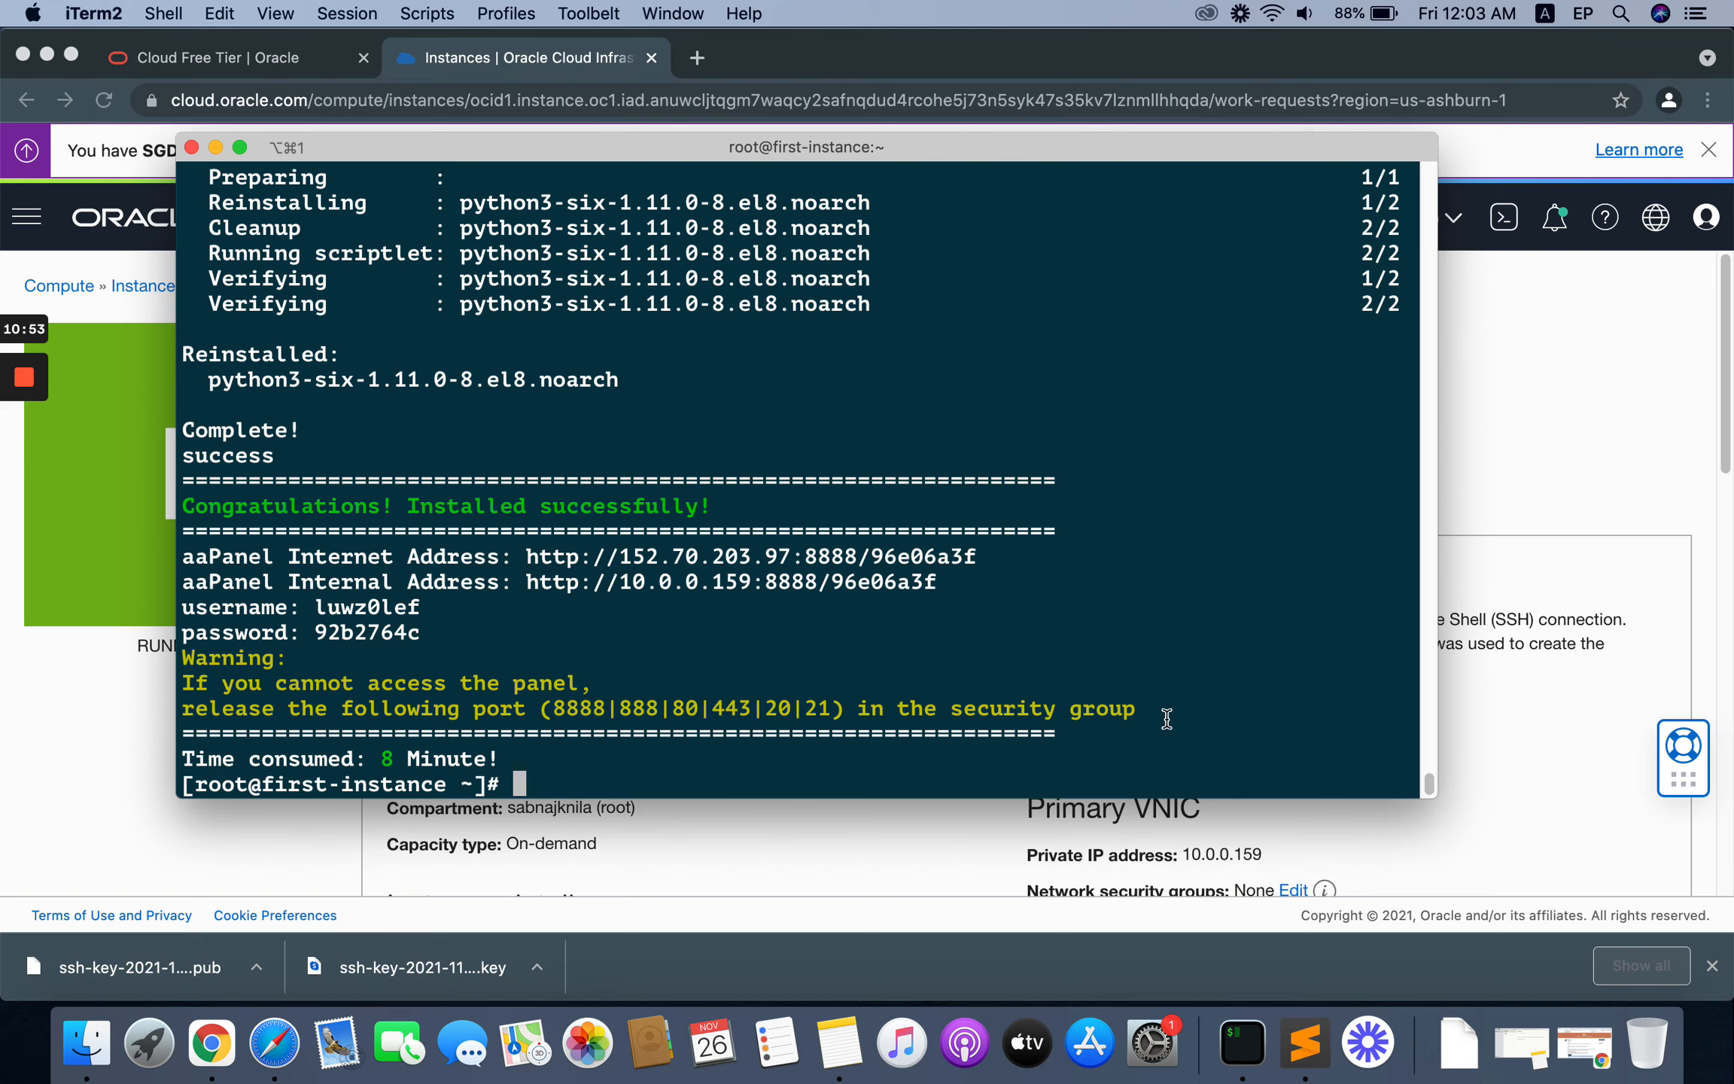
Step: Copy the aaPanel addresses, username, password and port notice from the terminal output into a Sublime Text document
{"action": "left_click_drag", "start_coordinate": [1163, 711], "coordinate": [162, 562]}
{"action": "right_click", "coordinate": [334, 590]}
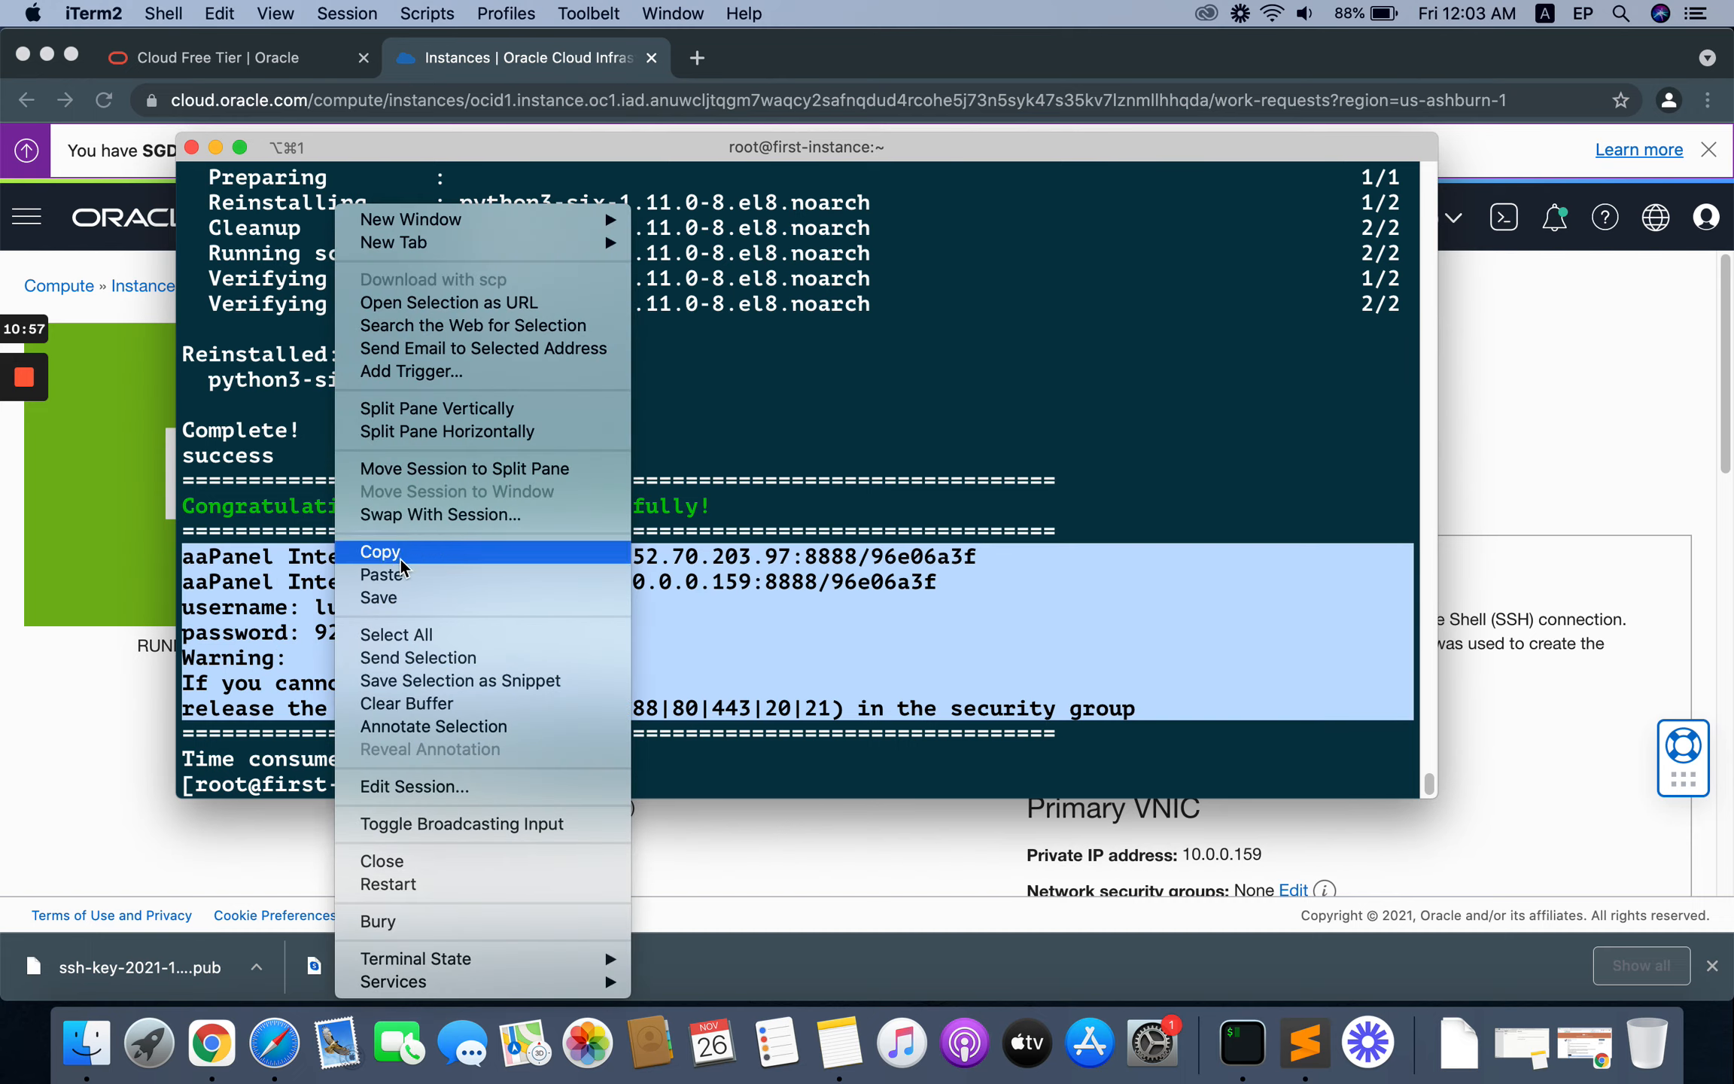
{"action": "left_click", "coordinate": [537, 538]}
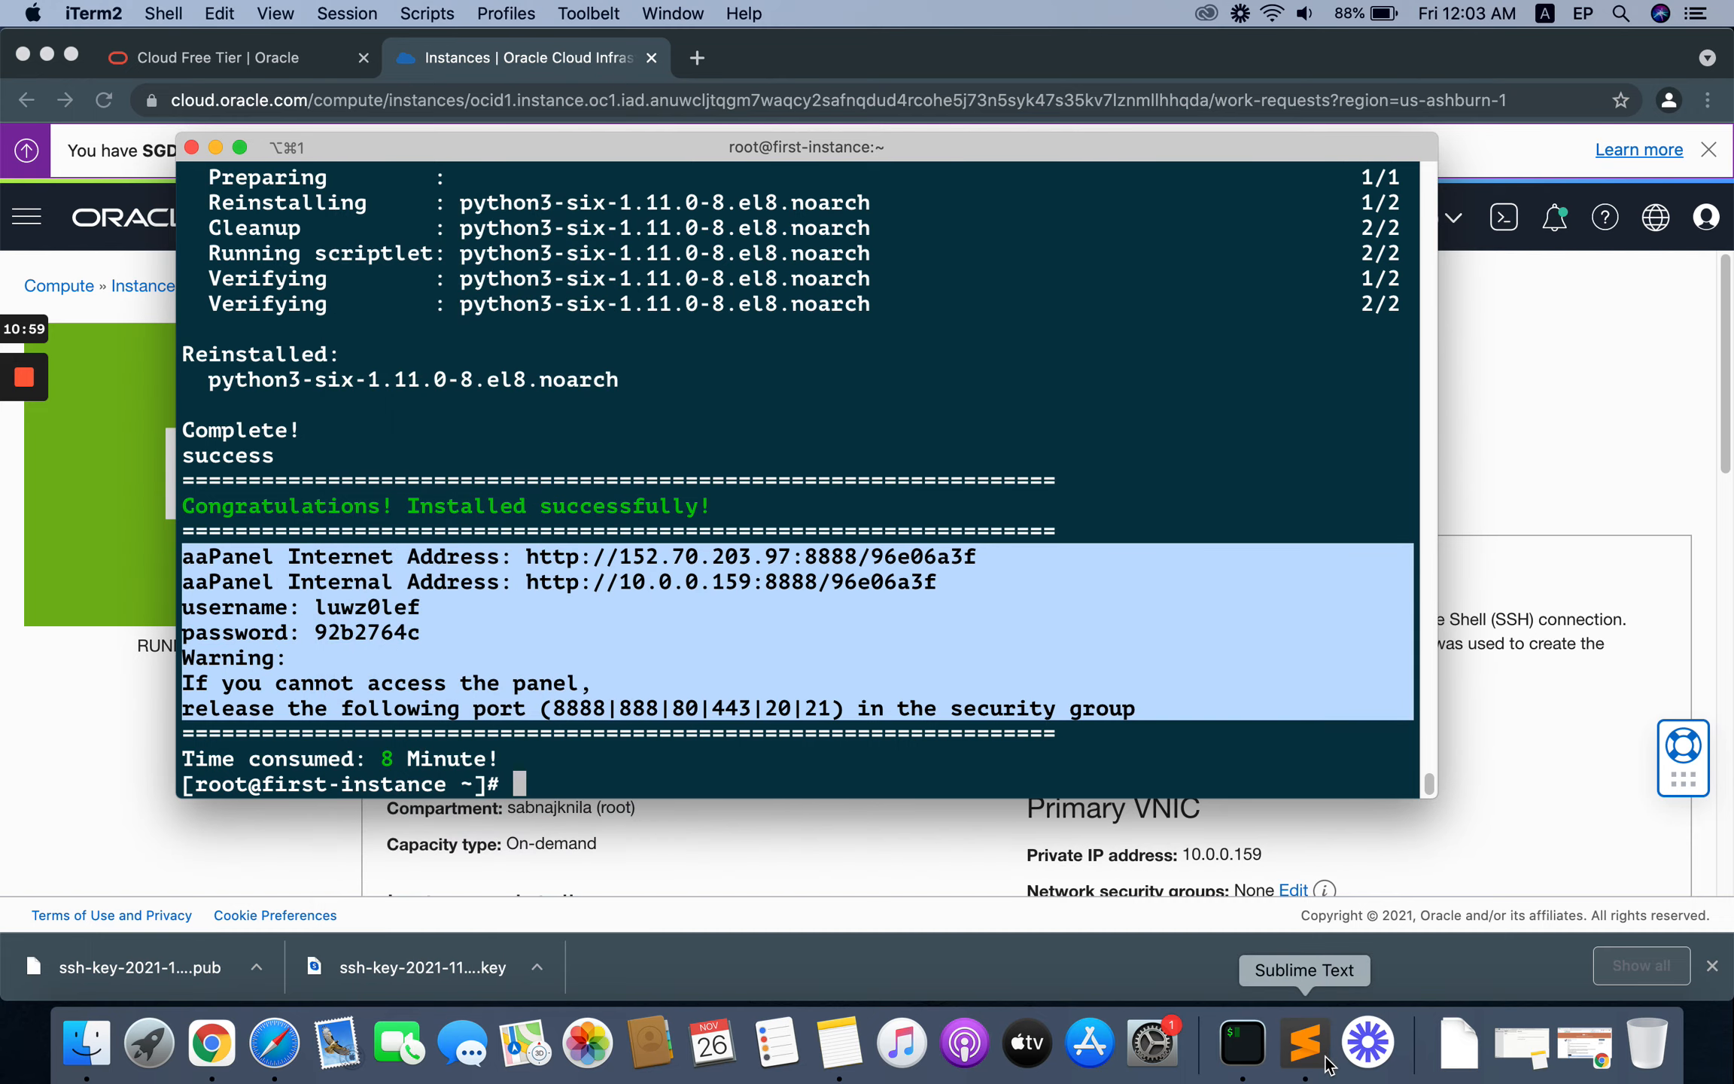
{"action": "left_click", "coordinate": [1306, 1042]}
{"action": "key", "text": "super+v"}
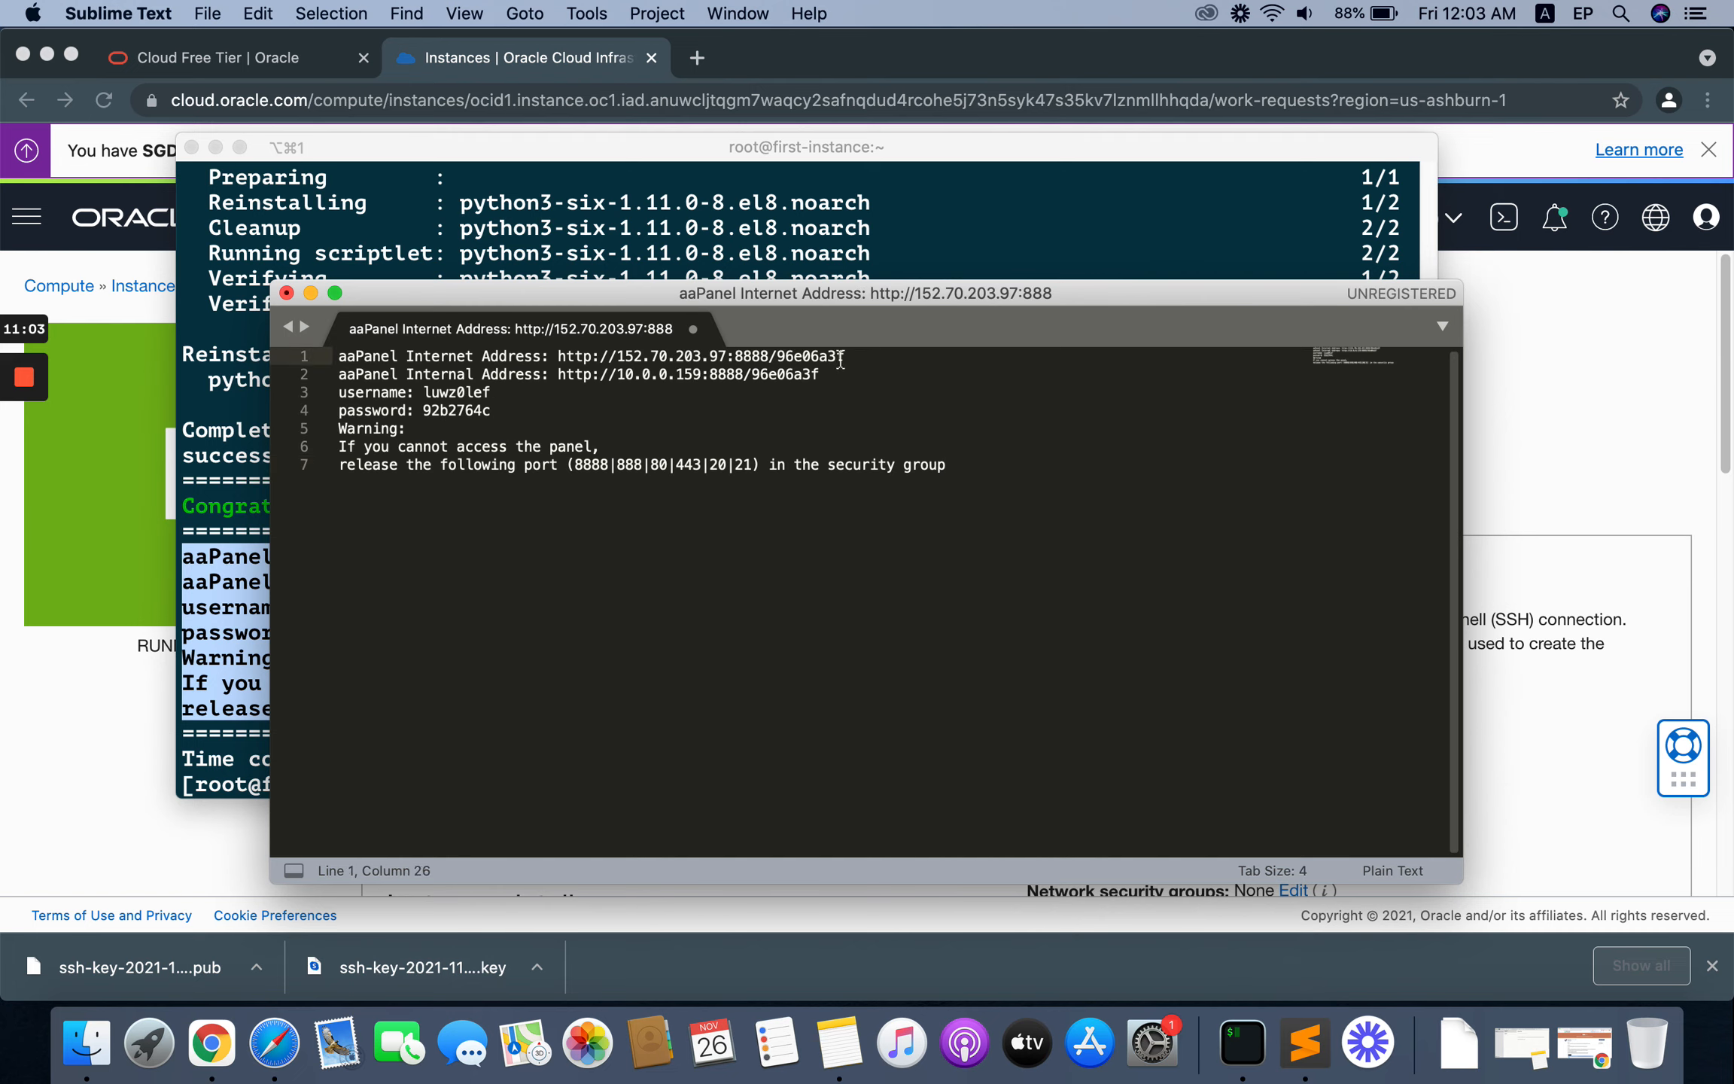
Step: Copy the aaPanel internet address URL from the first line of the notes, and minimize the Sublime Text window
{"action": "left_click", "coordinate": [843, 359]}
{"action": "left_click_drag", "start_coordinate": [861, 361], "coordinate": [557, 359]}
{"action": "right_click", "coordinate": [572, 361]}
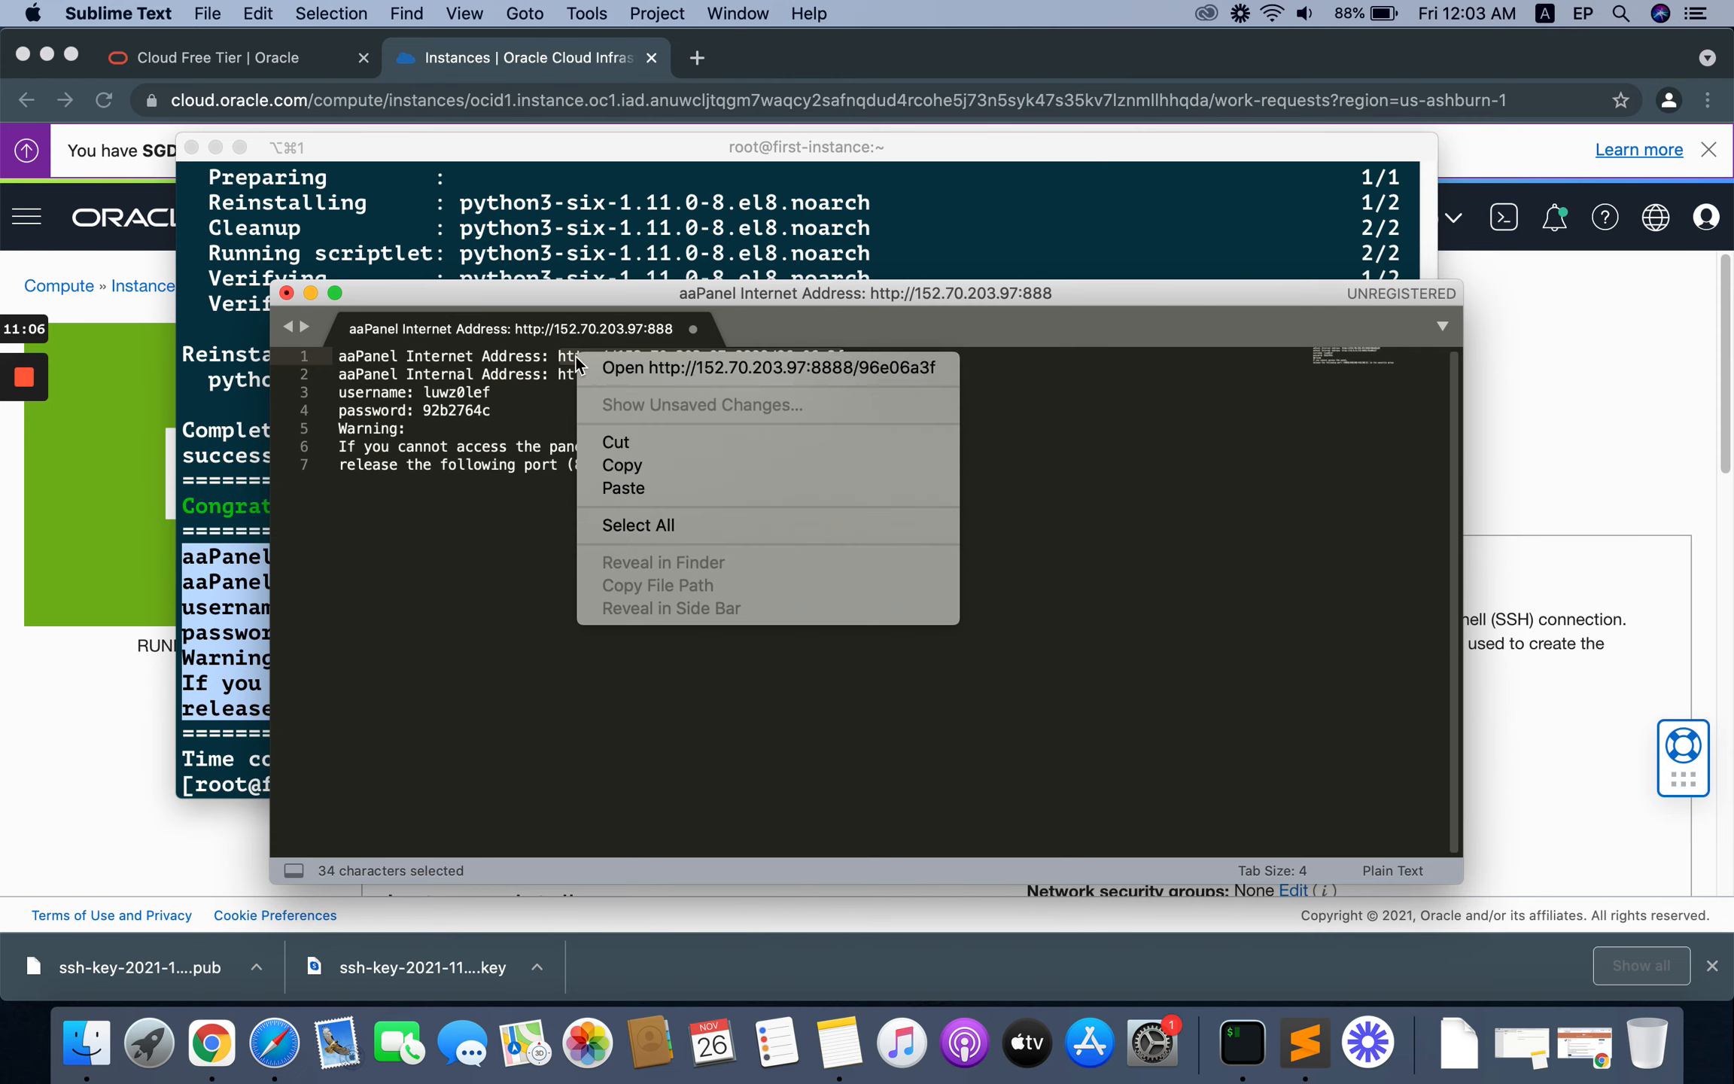
{"action": "left_click", "coordinate": [661, 468]}
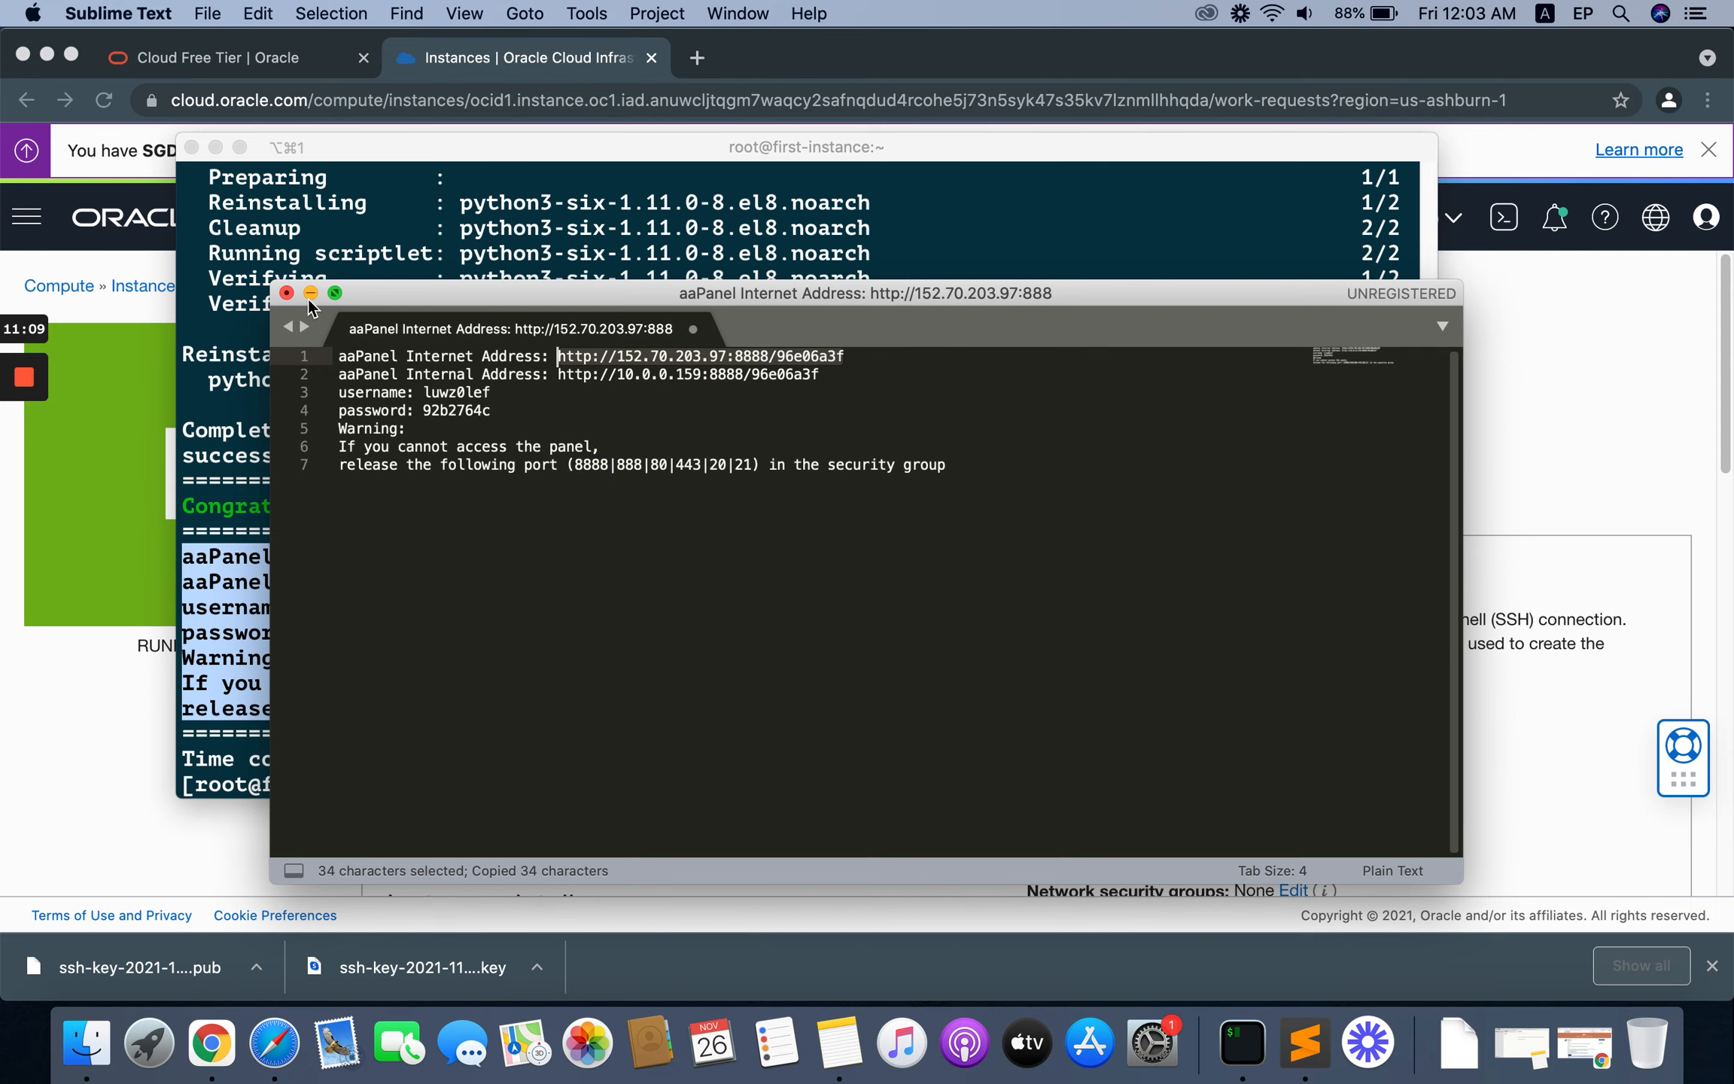
{"action": "left_click", "coordinate": [310, 293]}
{"action": "left_click", "coordinate": [610, 663]}
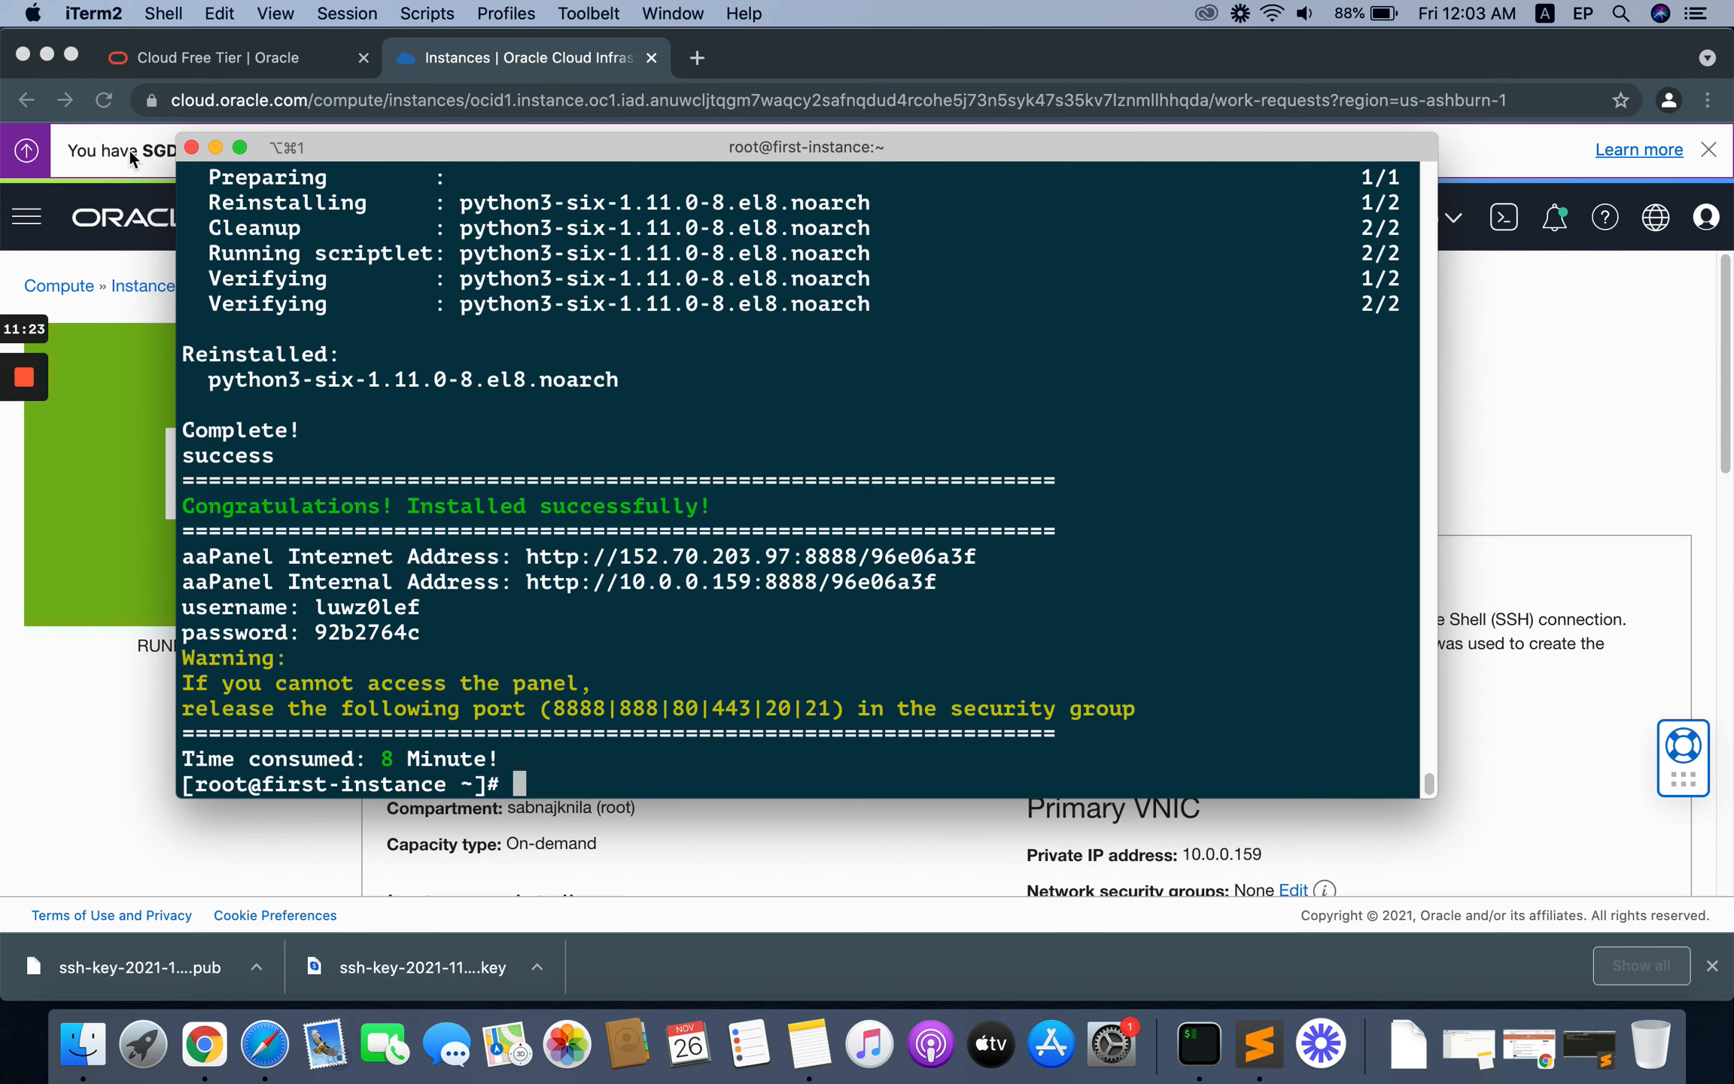
Step: Open the copied aaPanel internet address in a new Chrome tab
{"action": "left_click", "coordinate": [698, 57]}
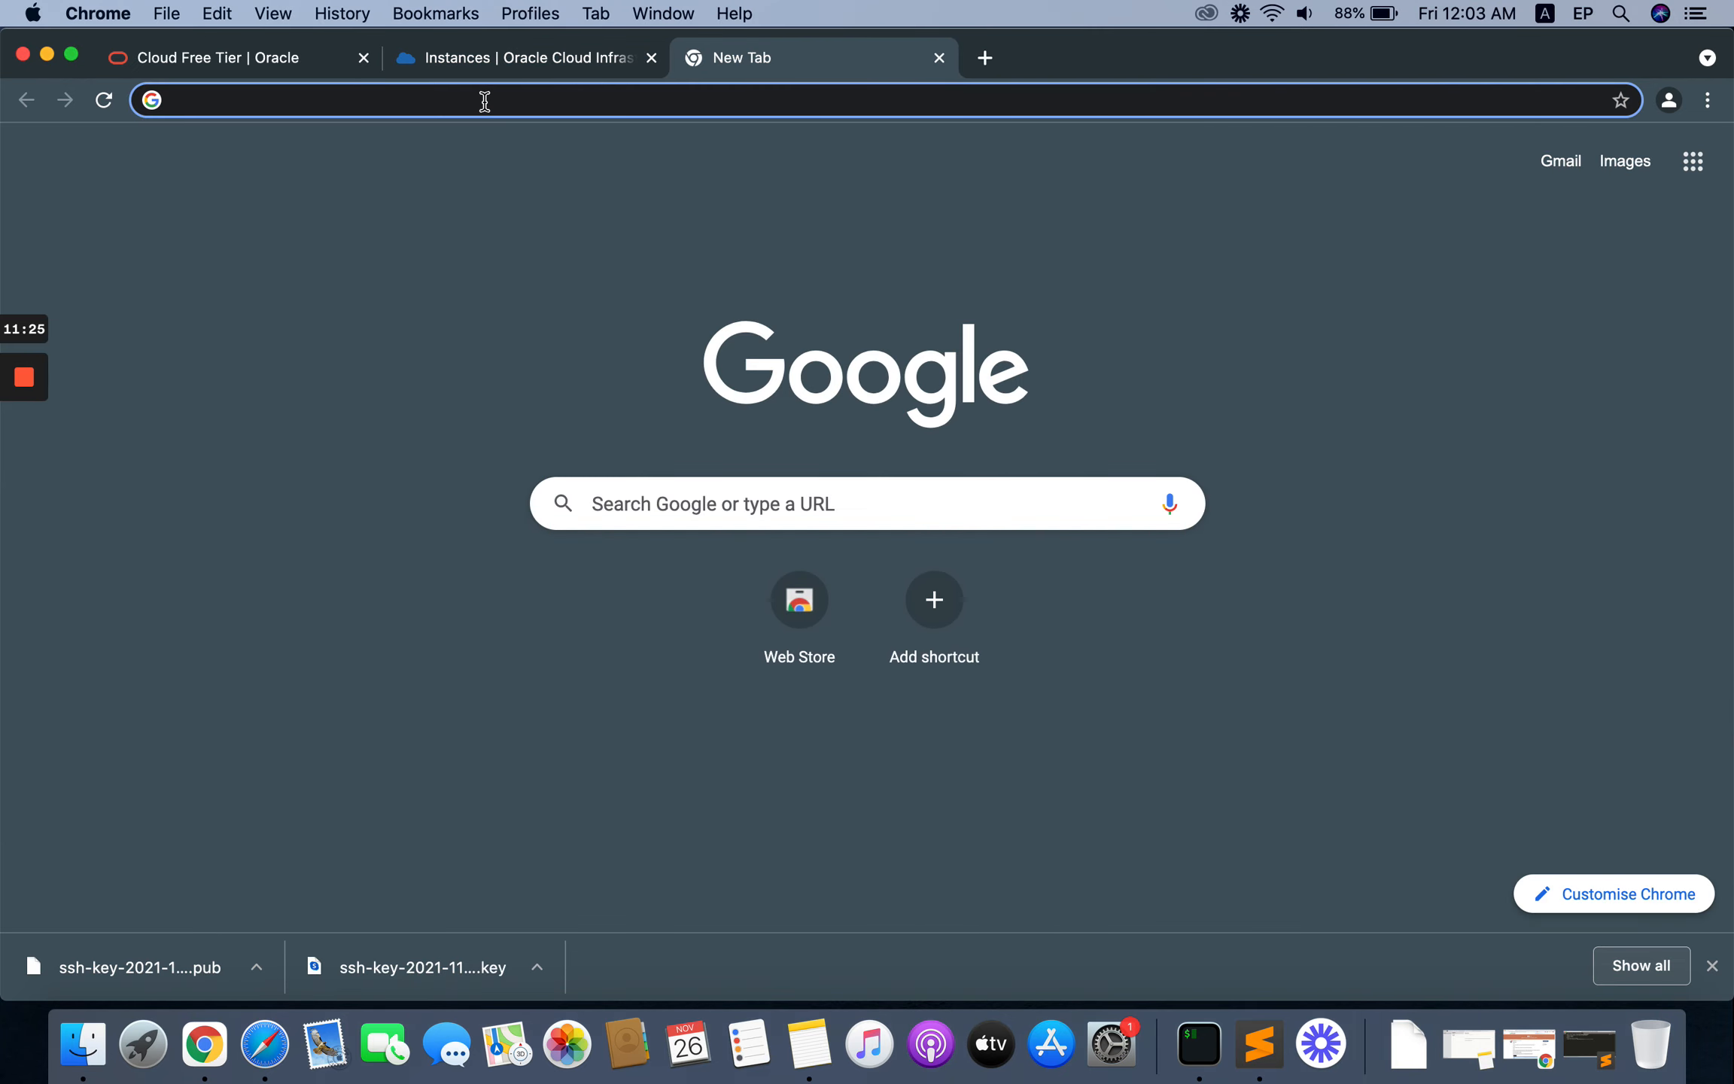
{"action": "right_click", "coordinate": [484, 100]}
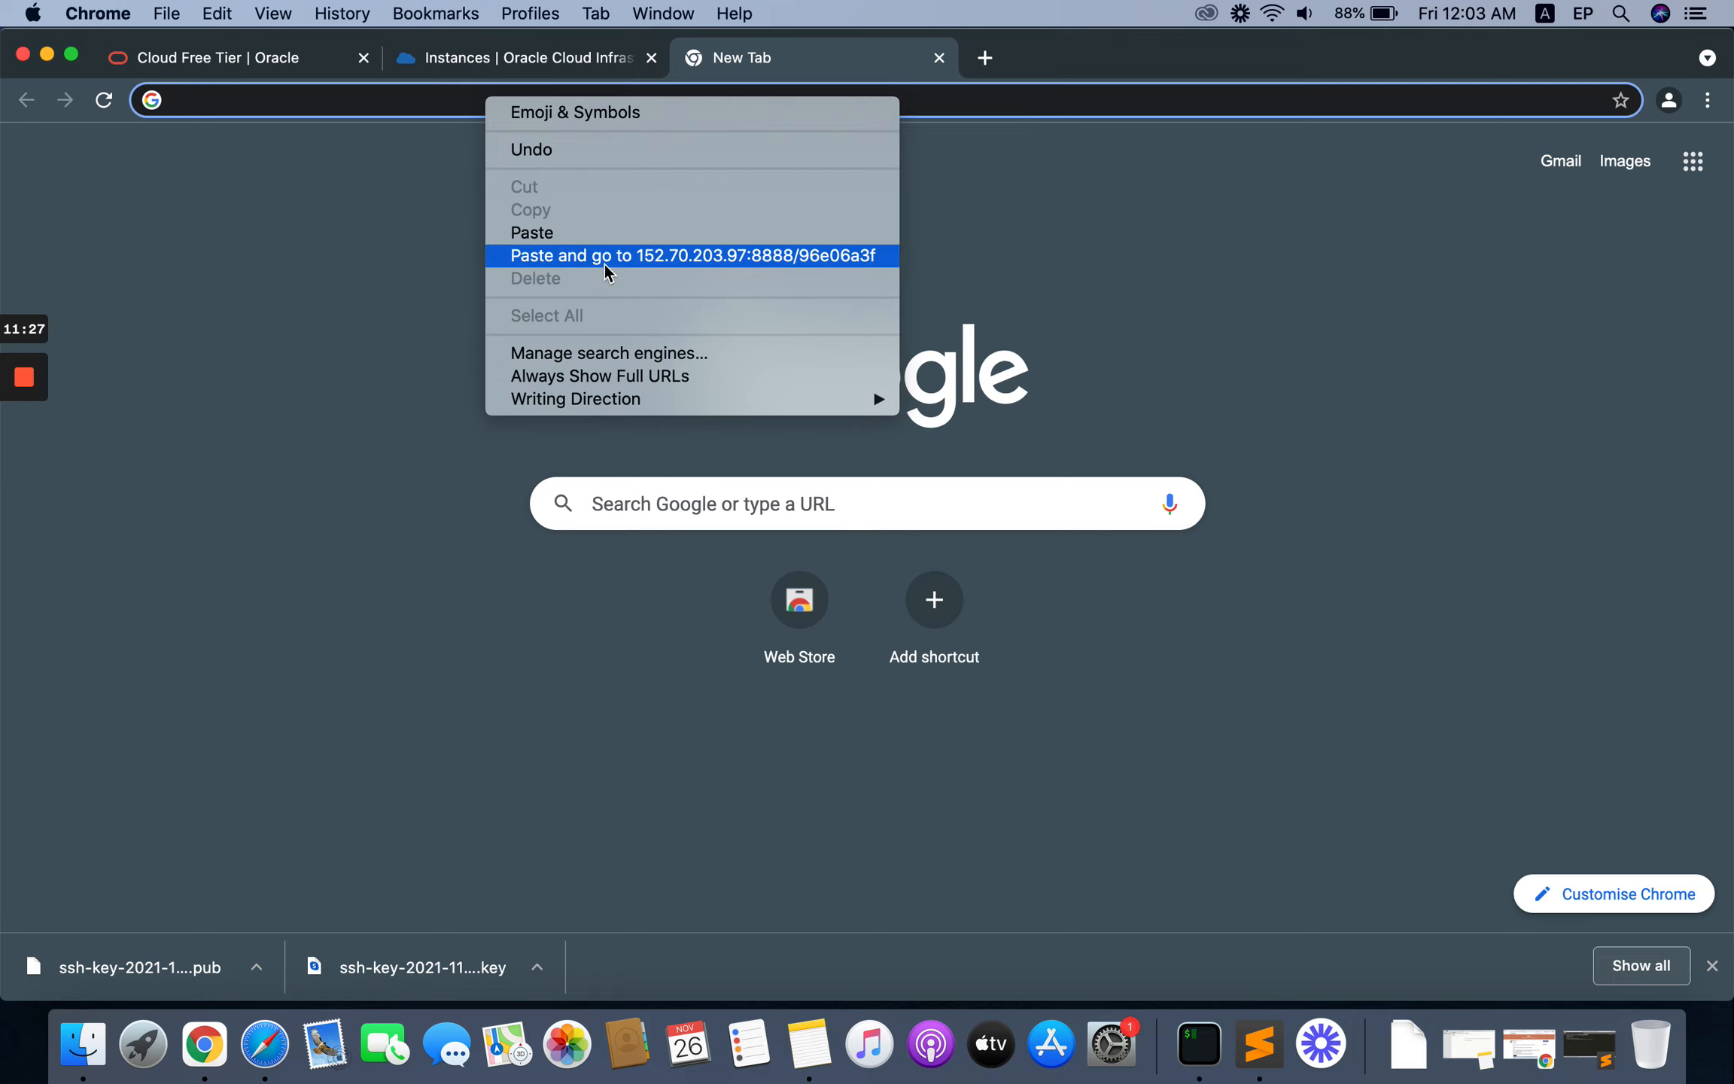
{"action": "left_click", "coordinate": [604, 264]}
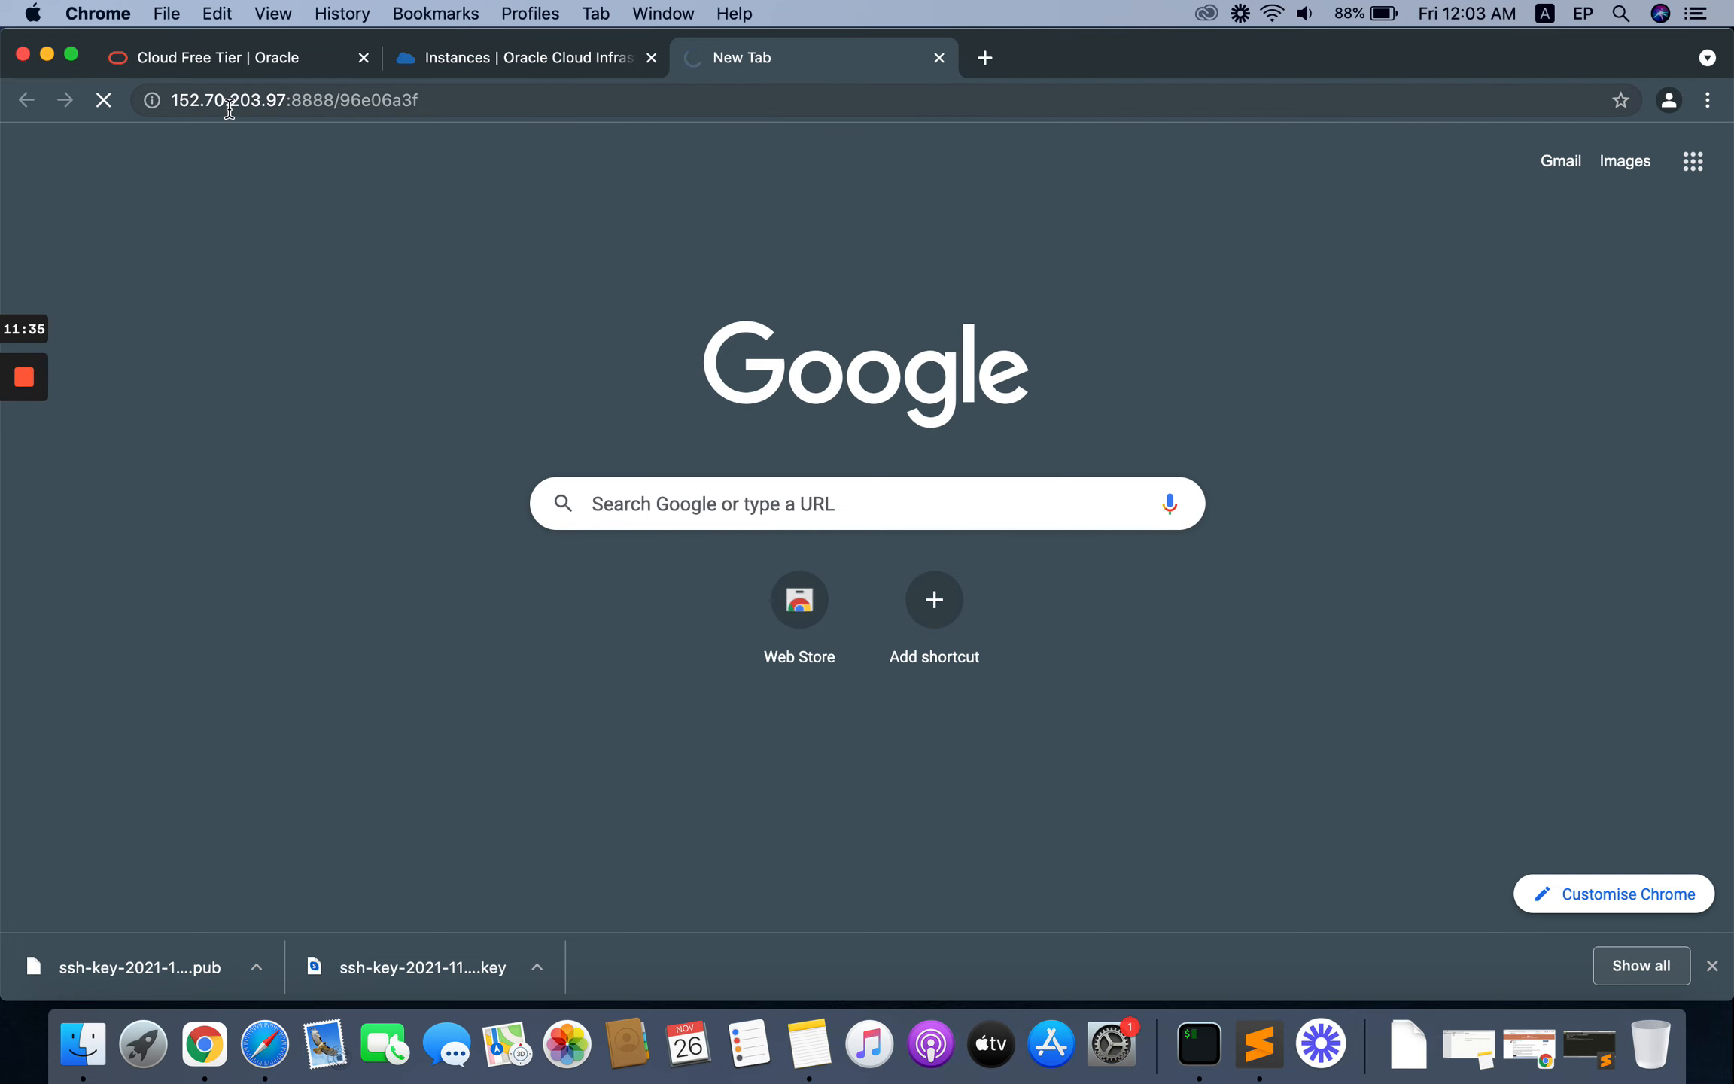
{"action": "left_click", "coordinate": [519, 64]}
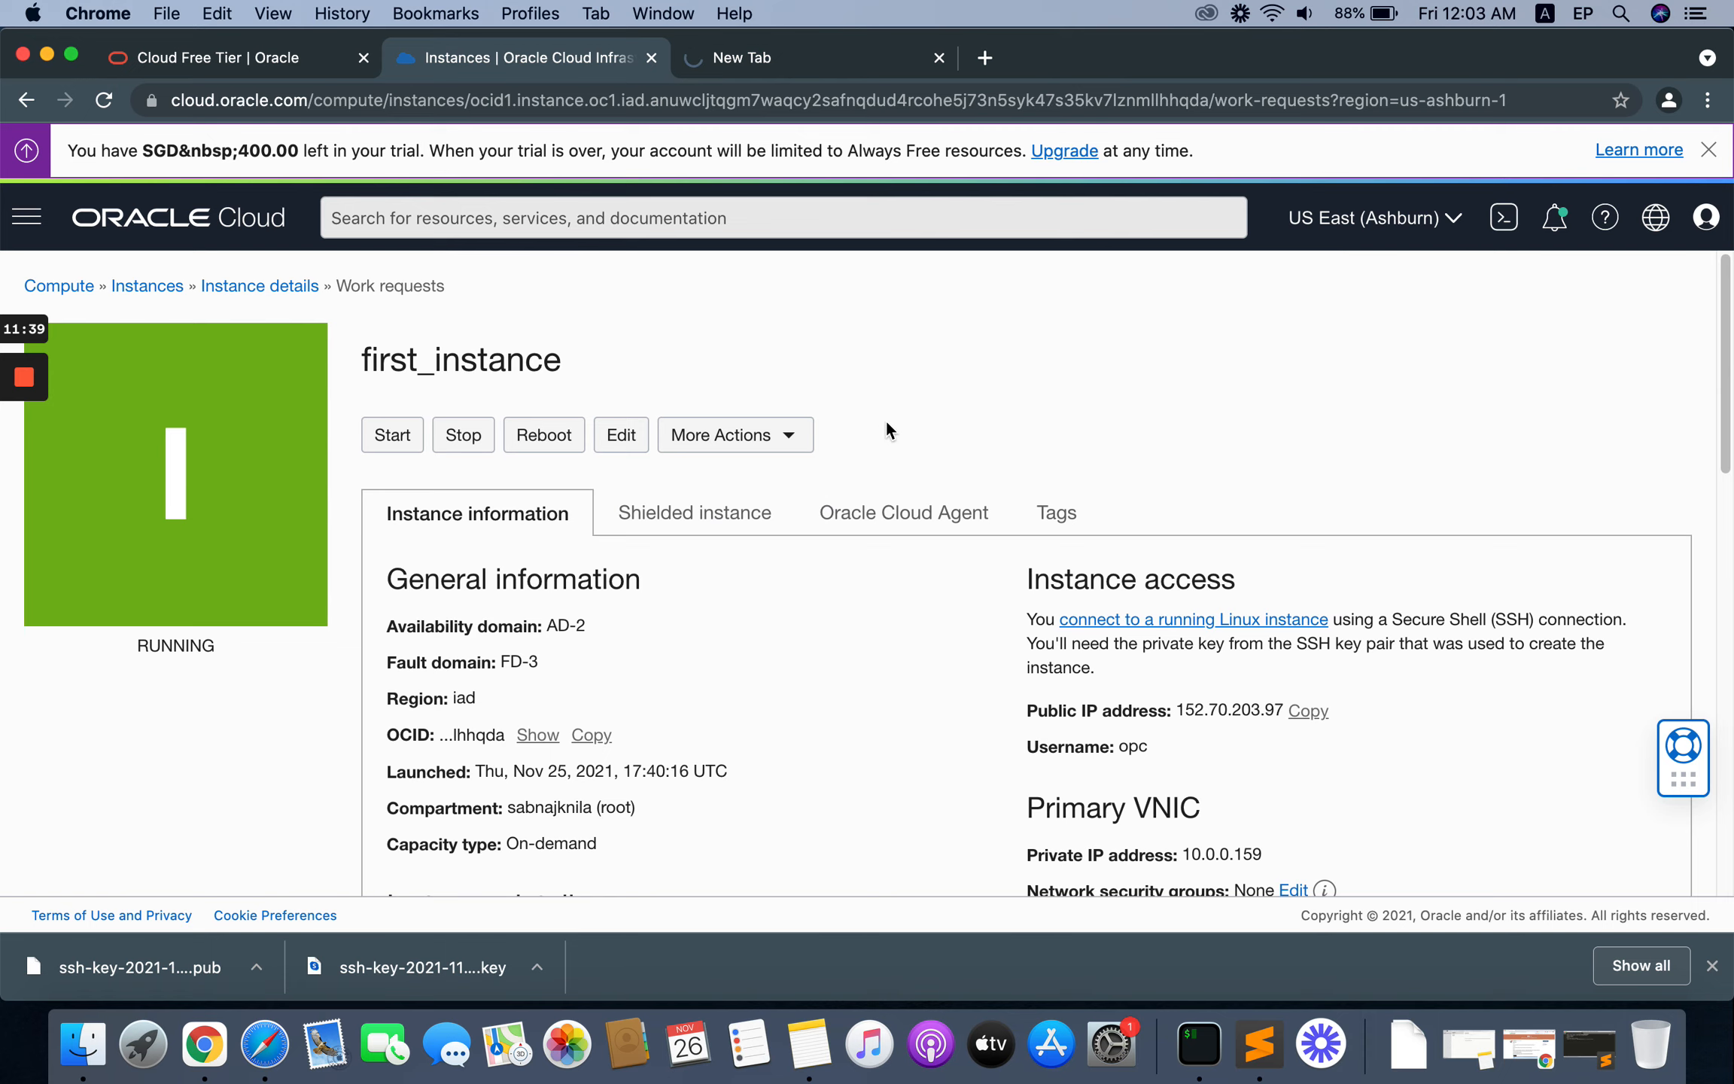
{"action": "scroll", "coordinate": [887, 423], "scroll_direction": "down", "scroll_amount": 5}
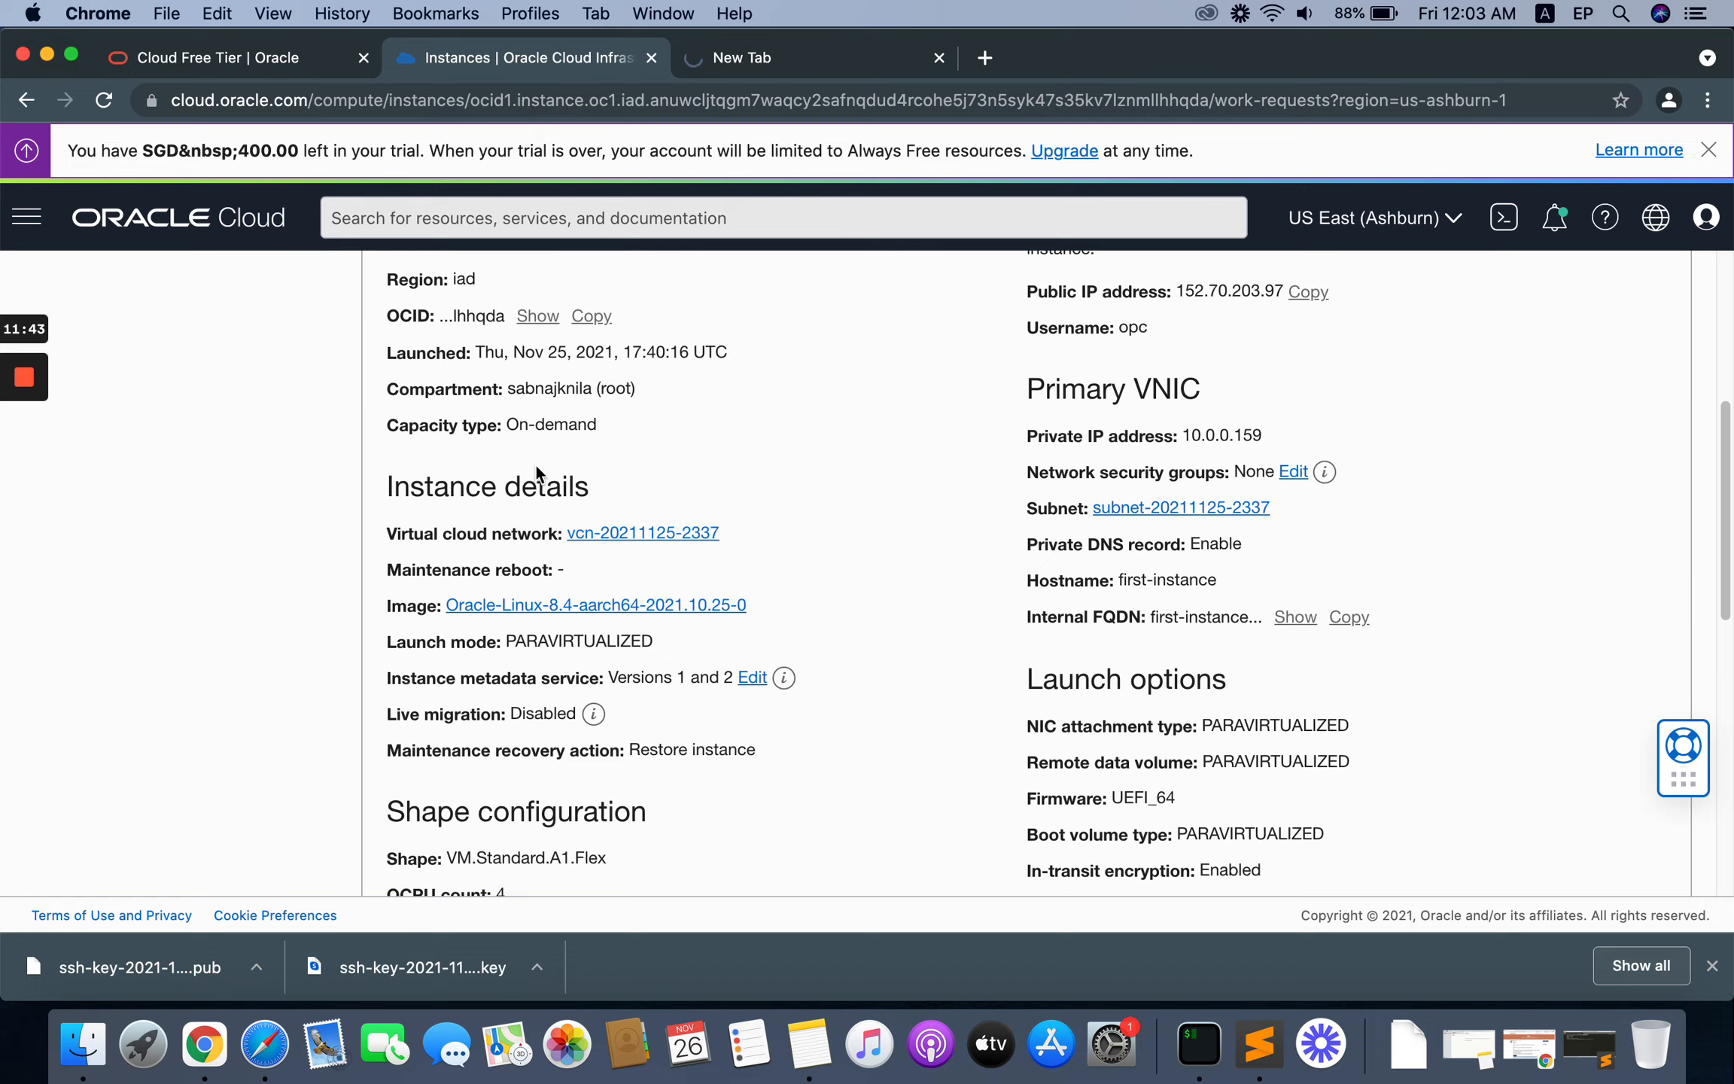
{"action": "left_click", "coordinate": [630, 533]}
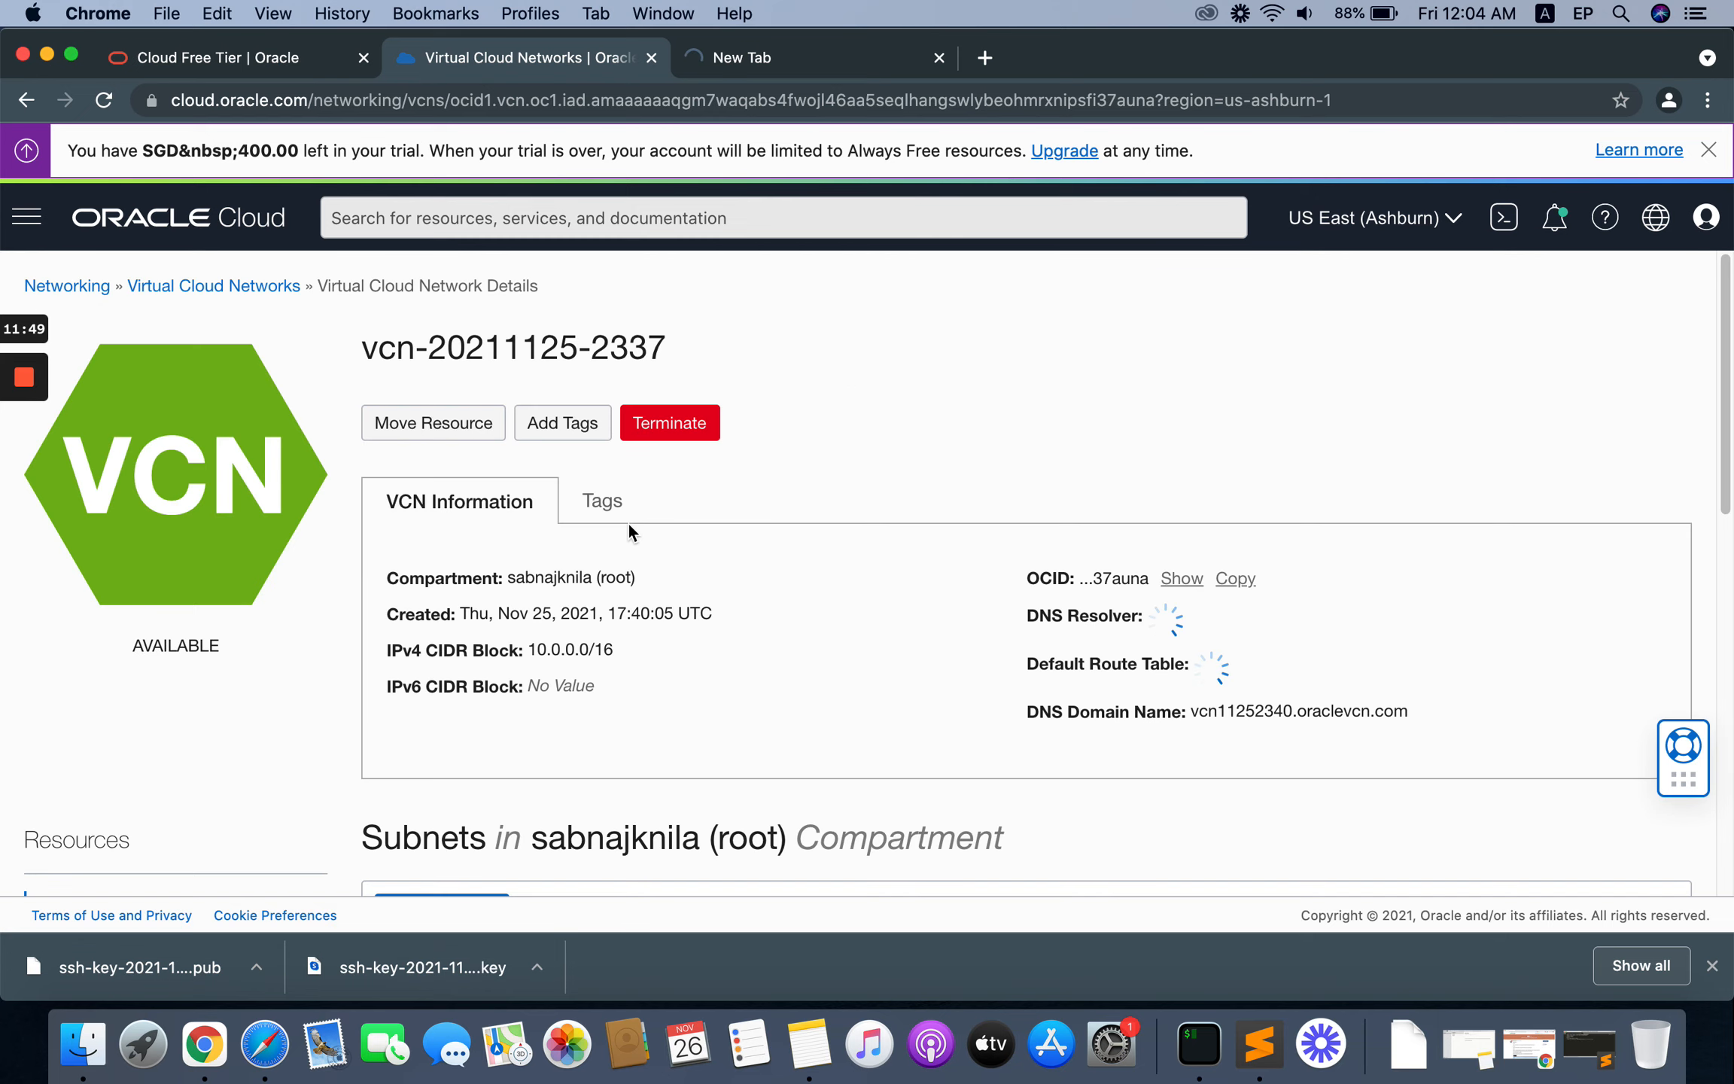
{"action": "scroll", "coordinate": [855, 563], "scroll_direction": "down", "scroll_amount": 5}
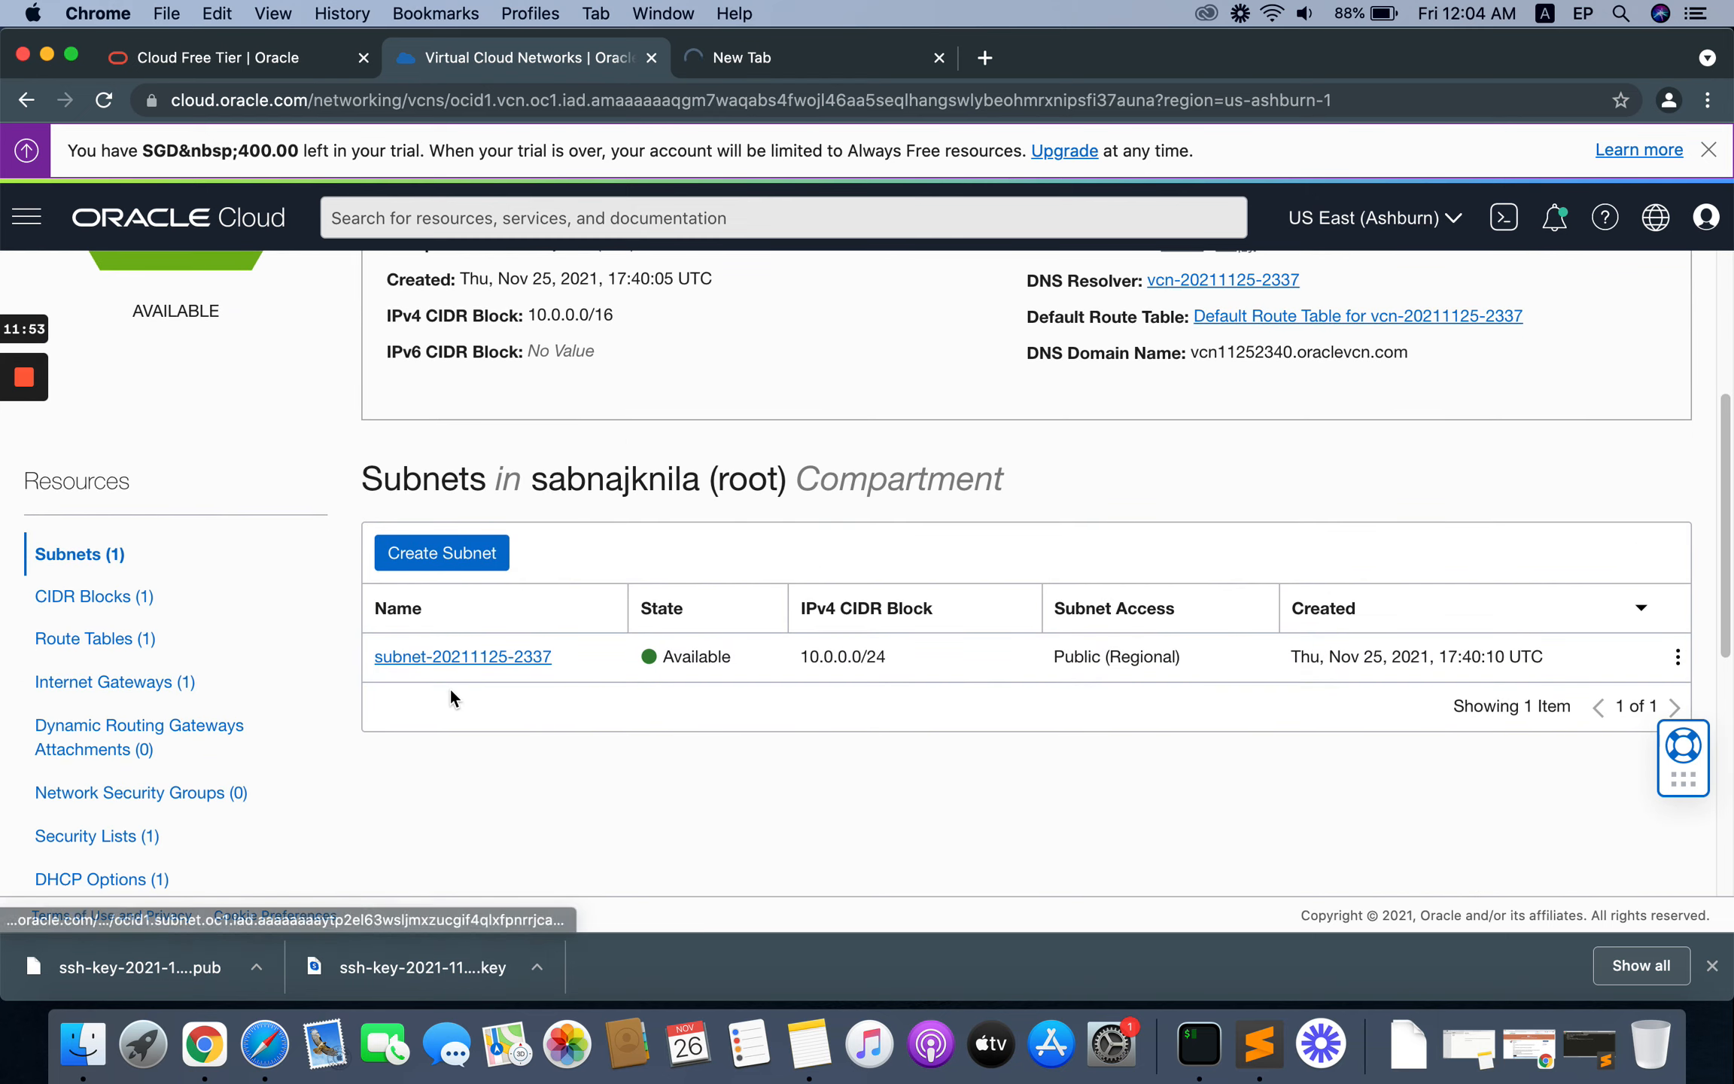
{"action": "left_click", "coordinate": [446, 658]}
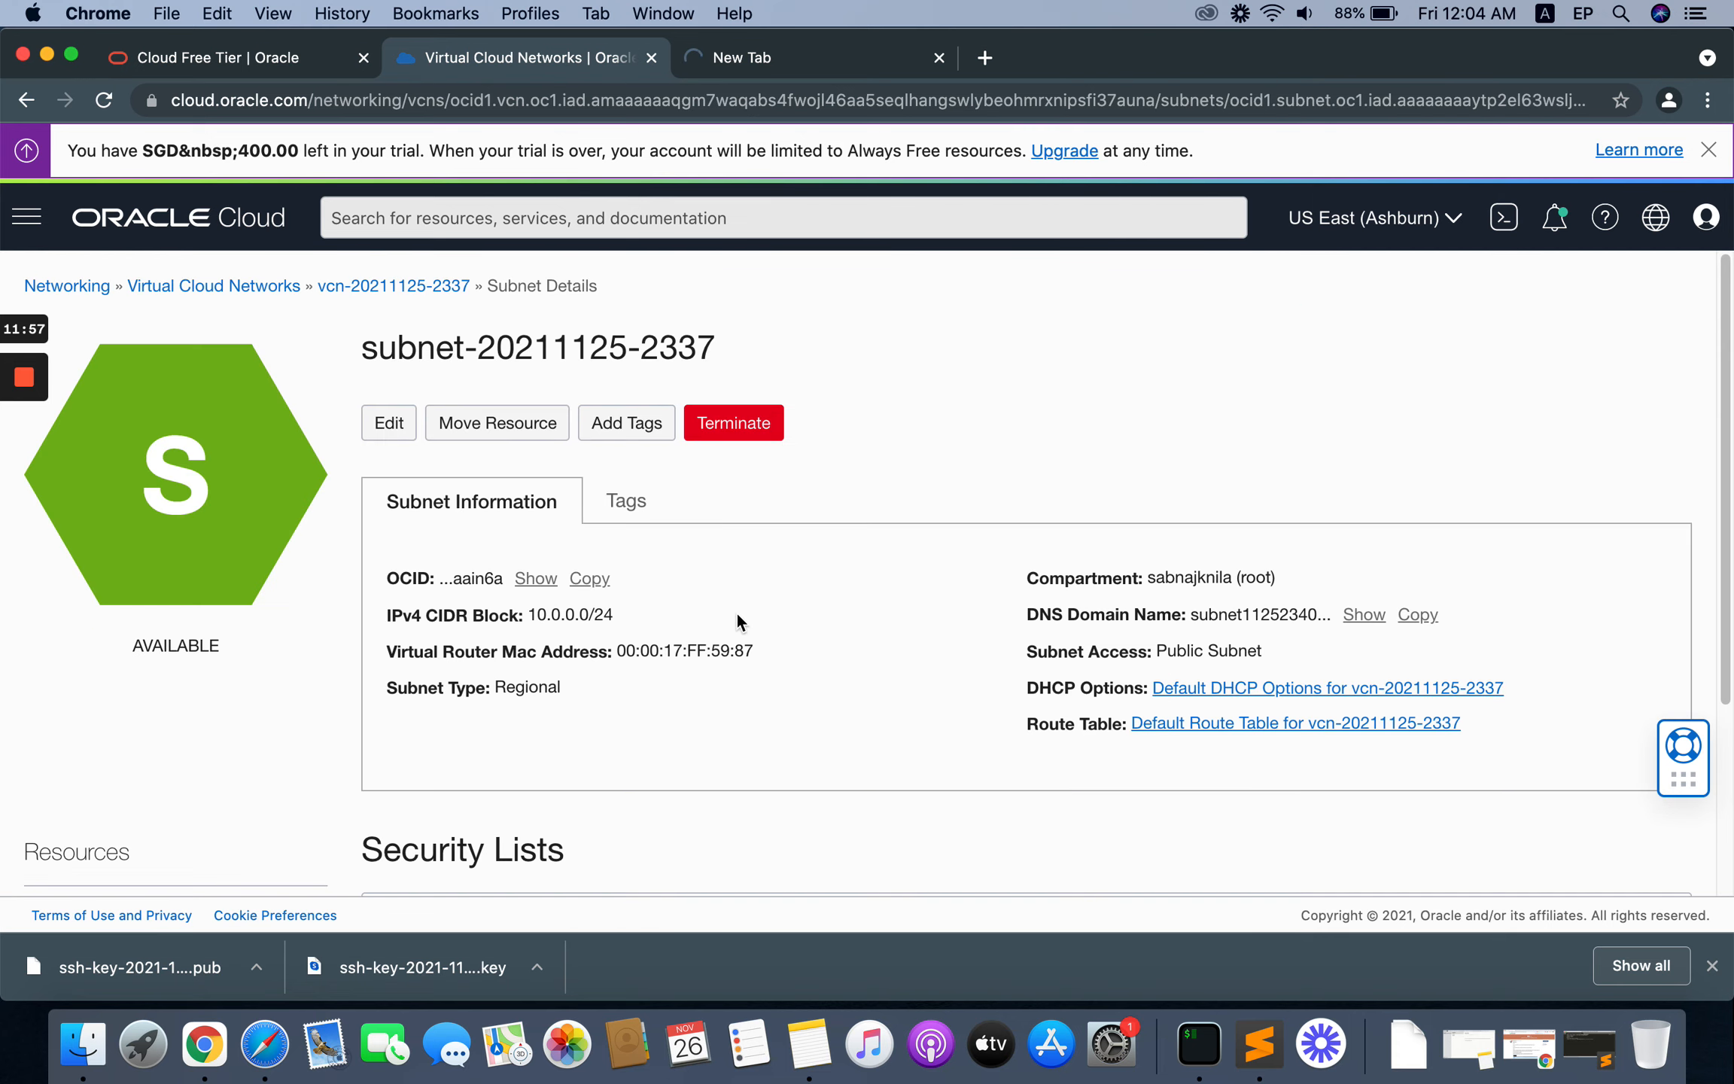
{"action": "scroll", "coordinate": [735, 611], "scroll_direction": "down", "scroll_amount": 4}
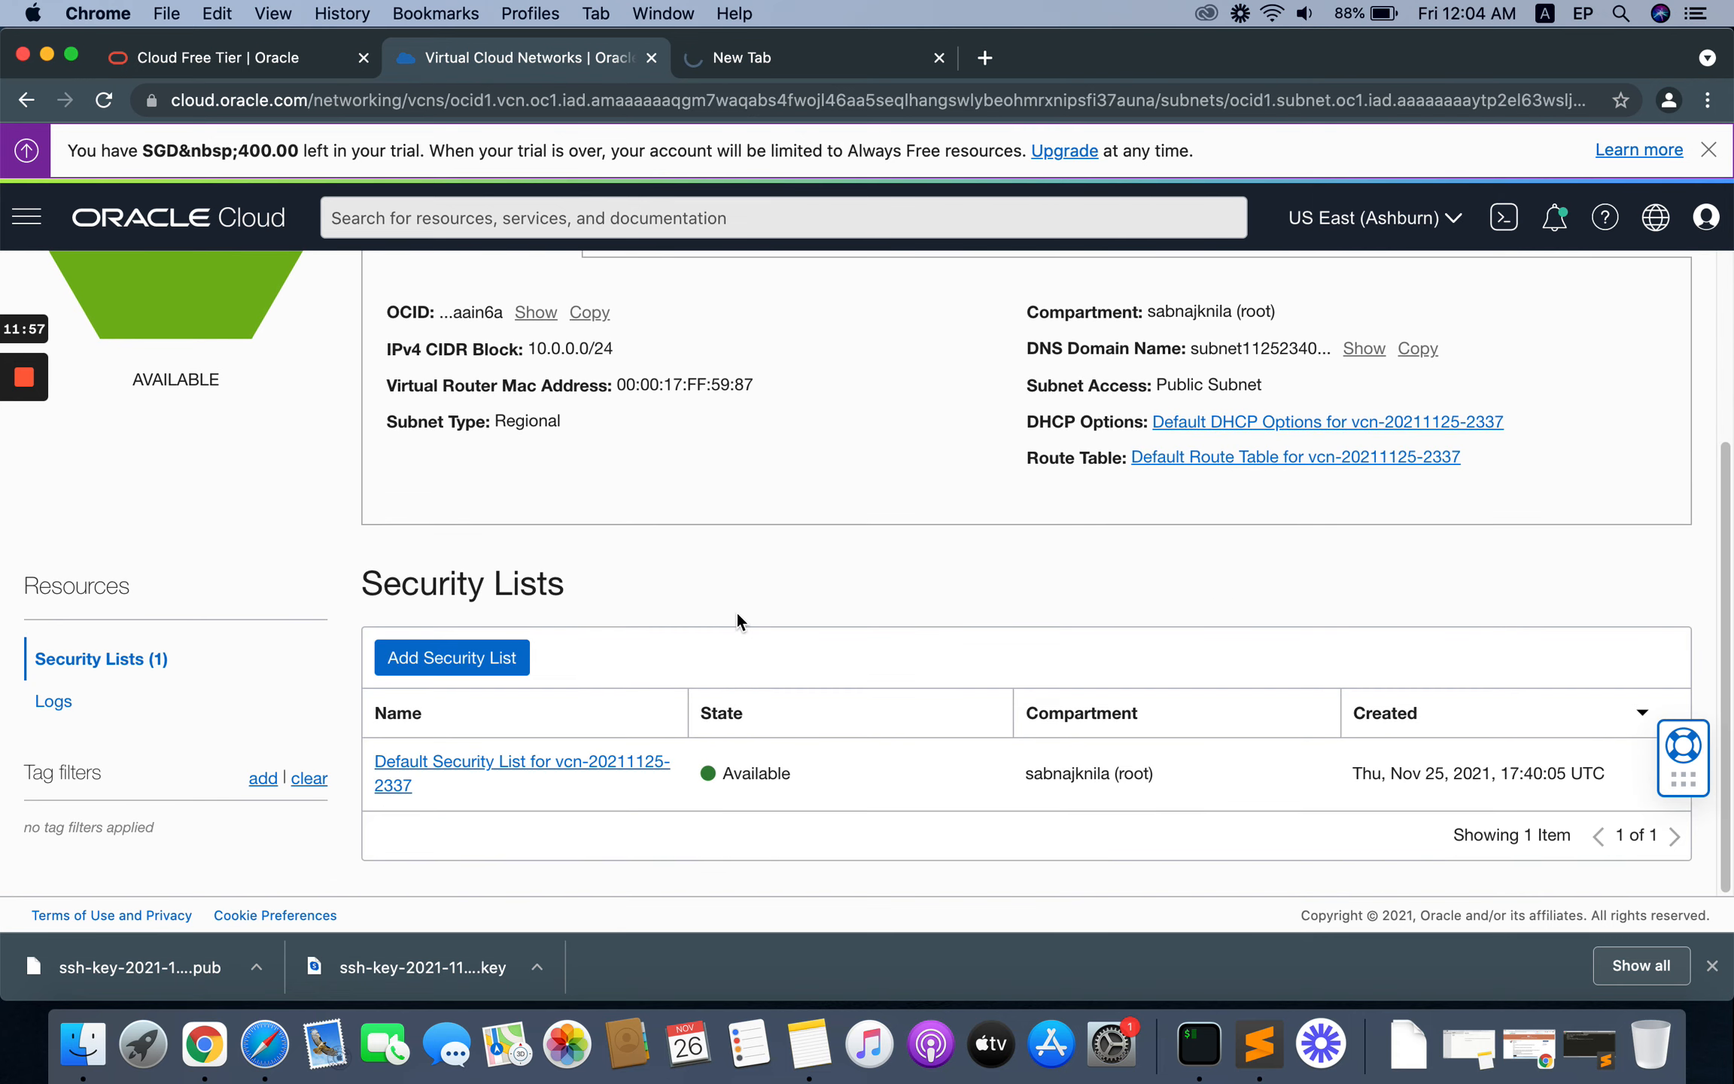
{"action": "left_click", "coordinate": [510, 761]}
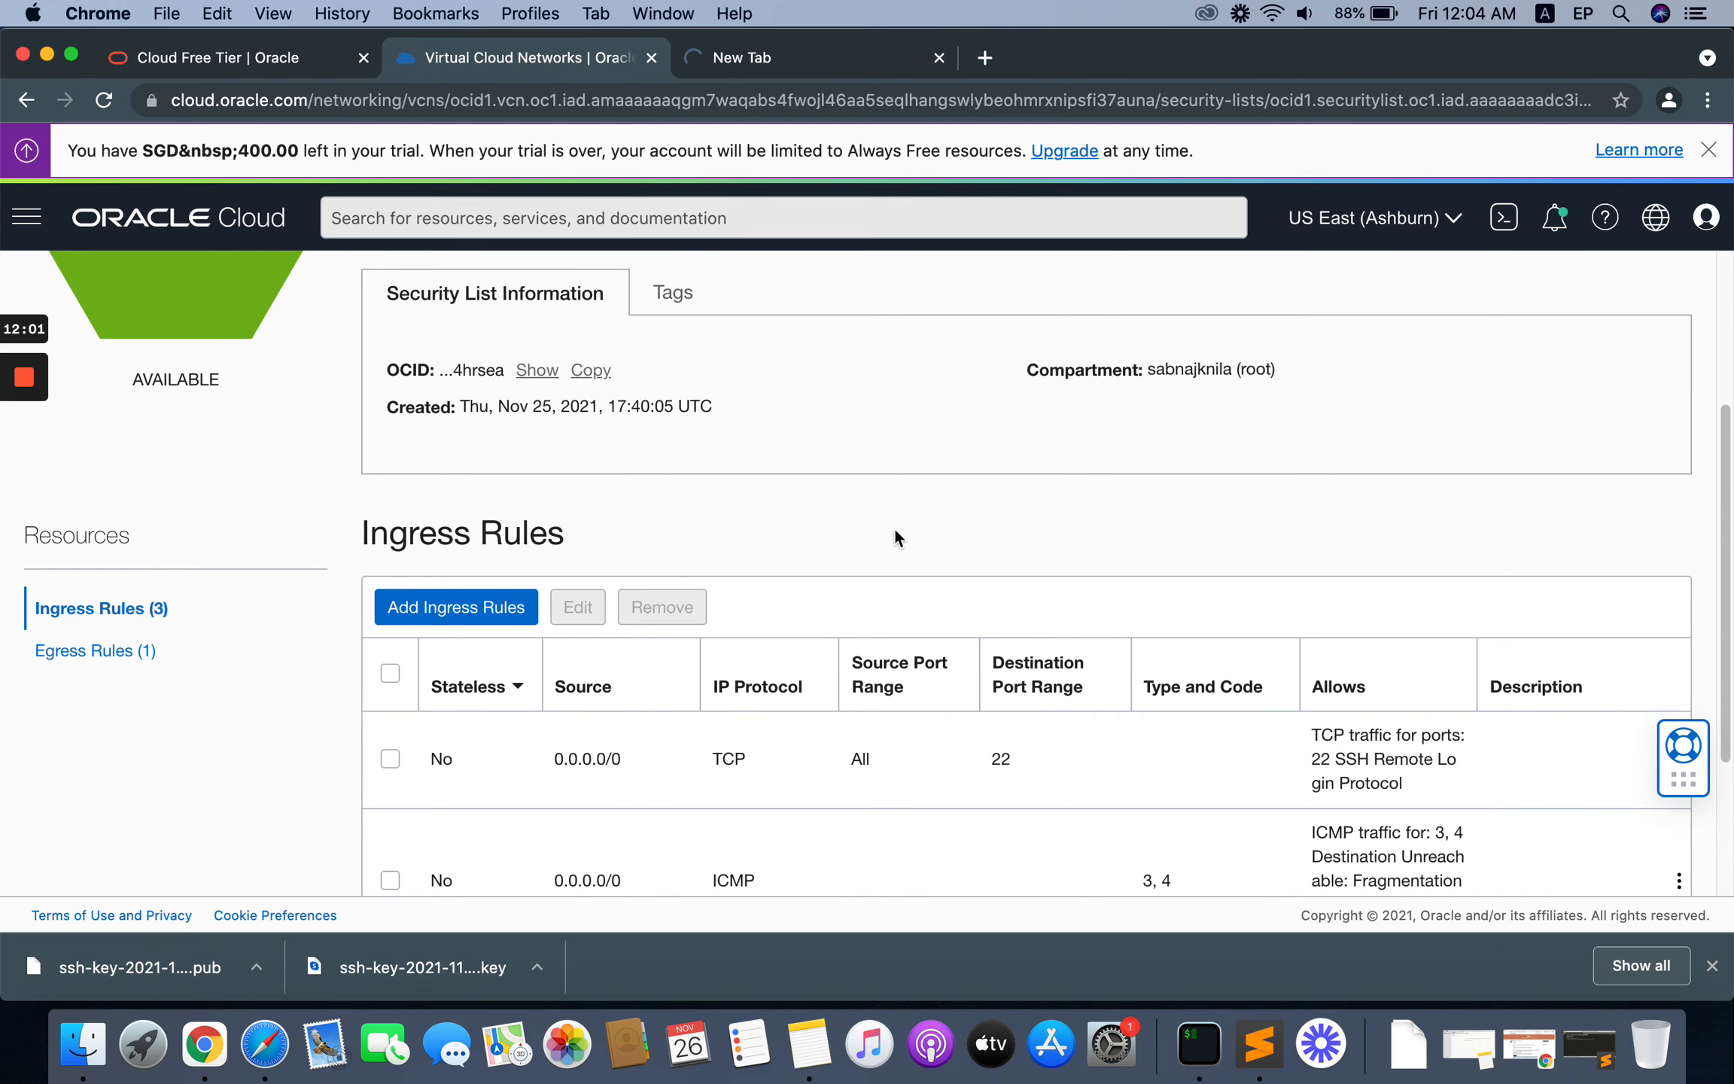
{"action": "scroll", "coordinate": [894, 527], "scroll_direction": "down", "scroll_amount": 3}
{"action": "scroll", "coordinate": [653, 612], "scroll_direction": "up", "scroll_amount": 2}
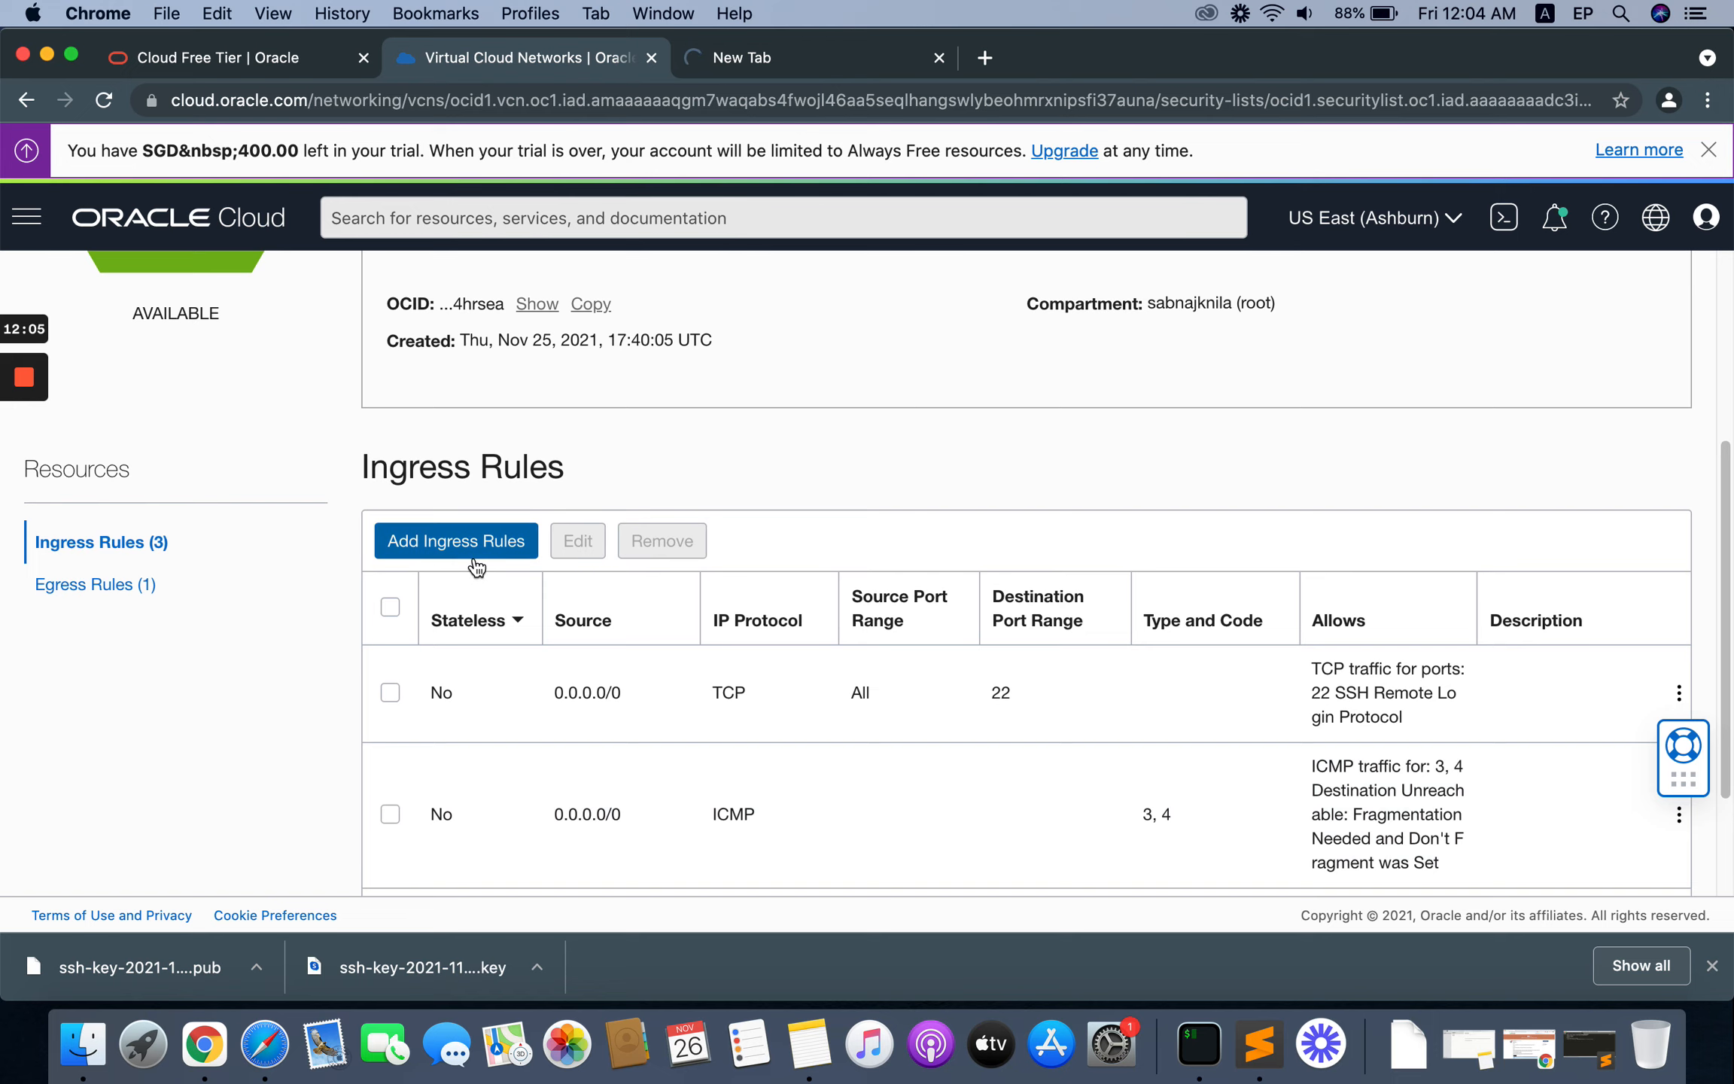
Step: Copy the port list 8888|888|80|443|20|21 from the aaPanel notes in Sublime Text, and return to the ingress rules in Chrome
{"action": "left_click", "coordinate": [1259, 1043]}
{"action": "left_click", "coordinate": [691, 468]}
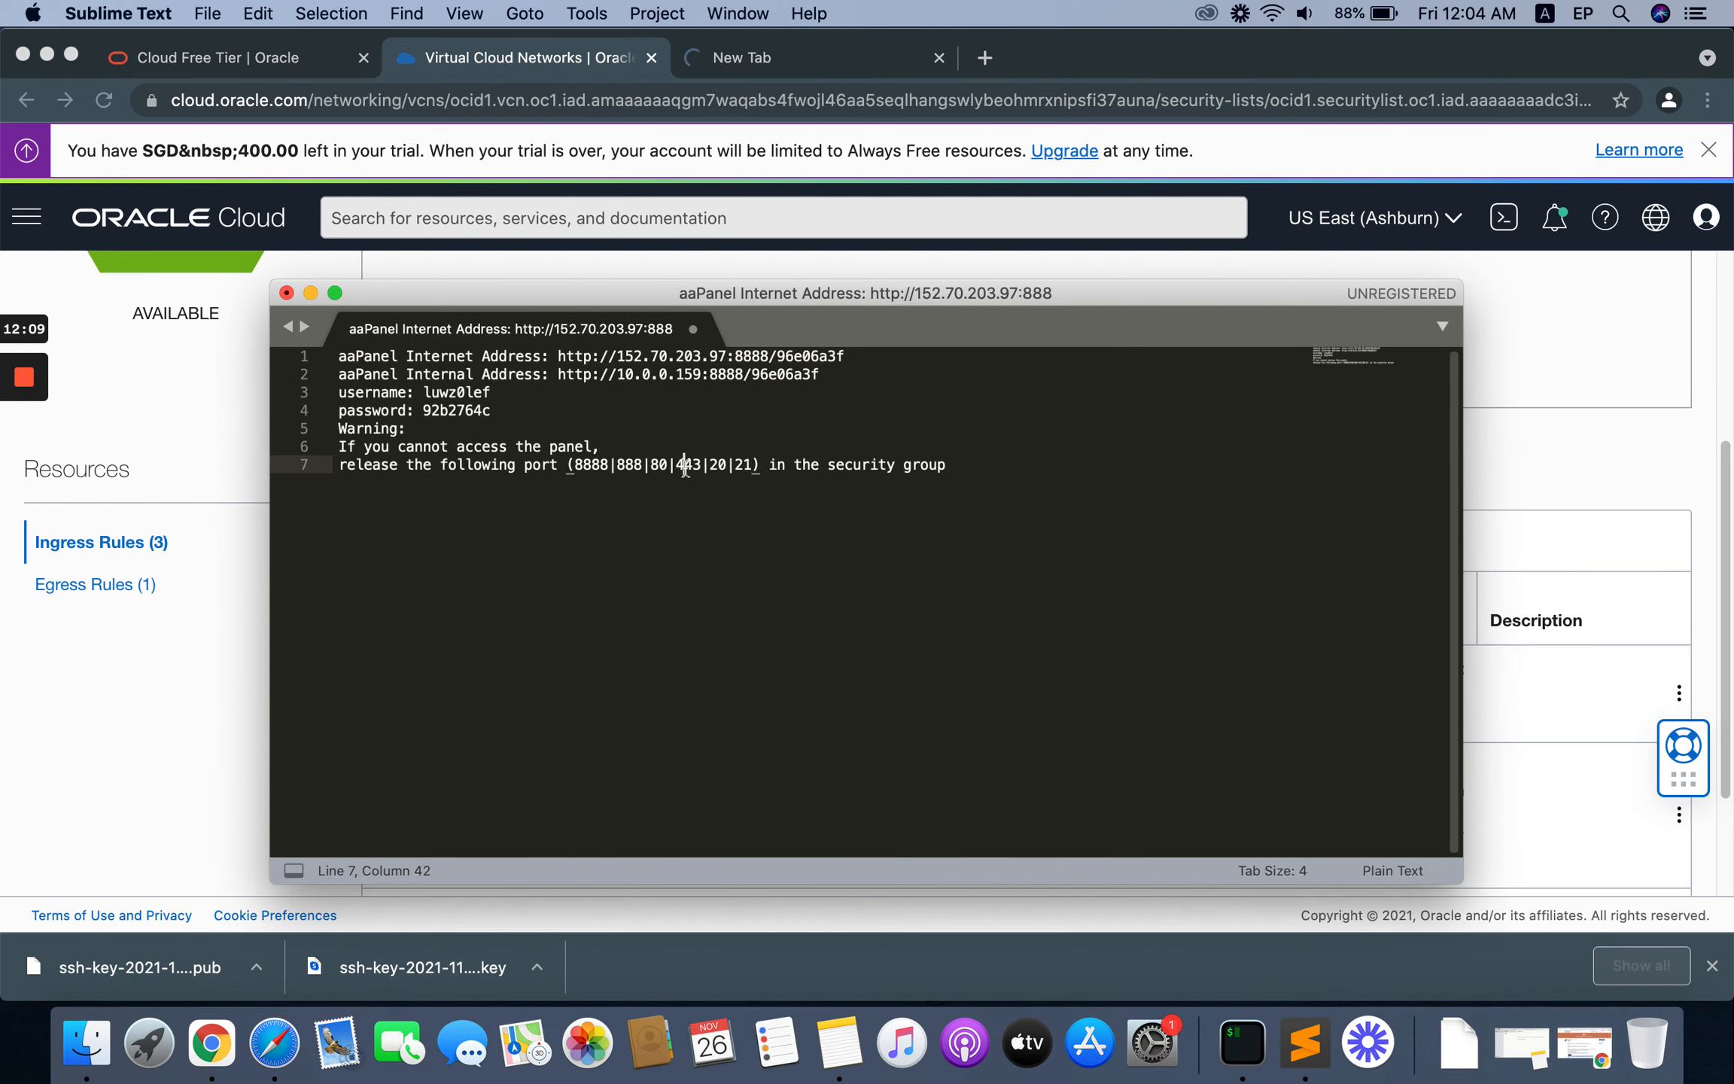
{"action": "left_click_drag", "start_coordinate": [752, 465], "coordinate": [578, 468]}
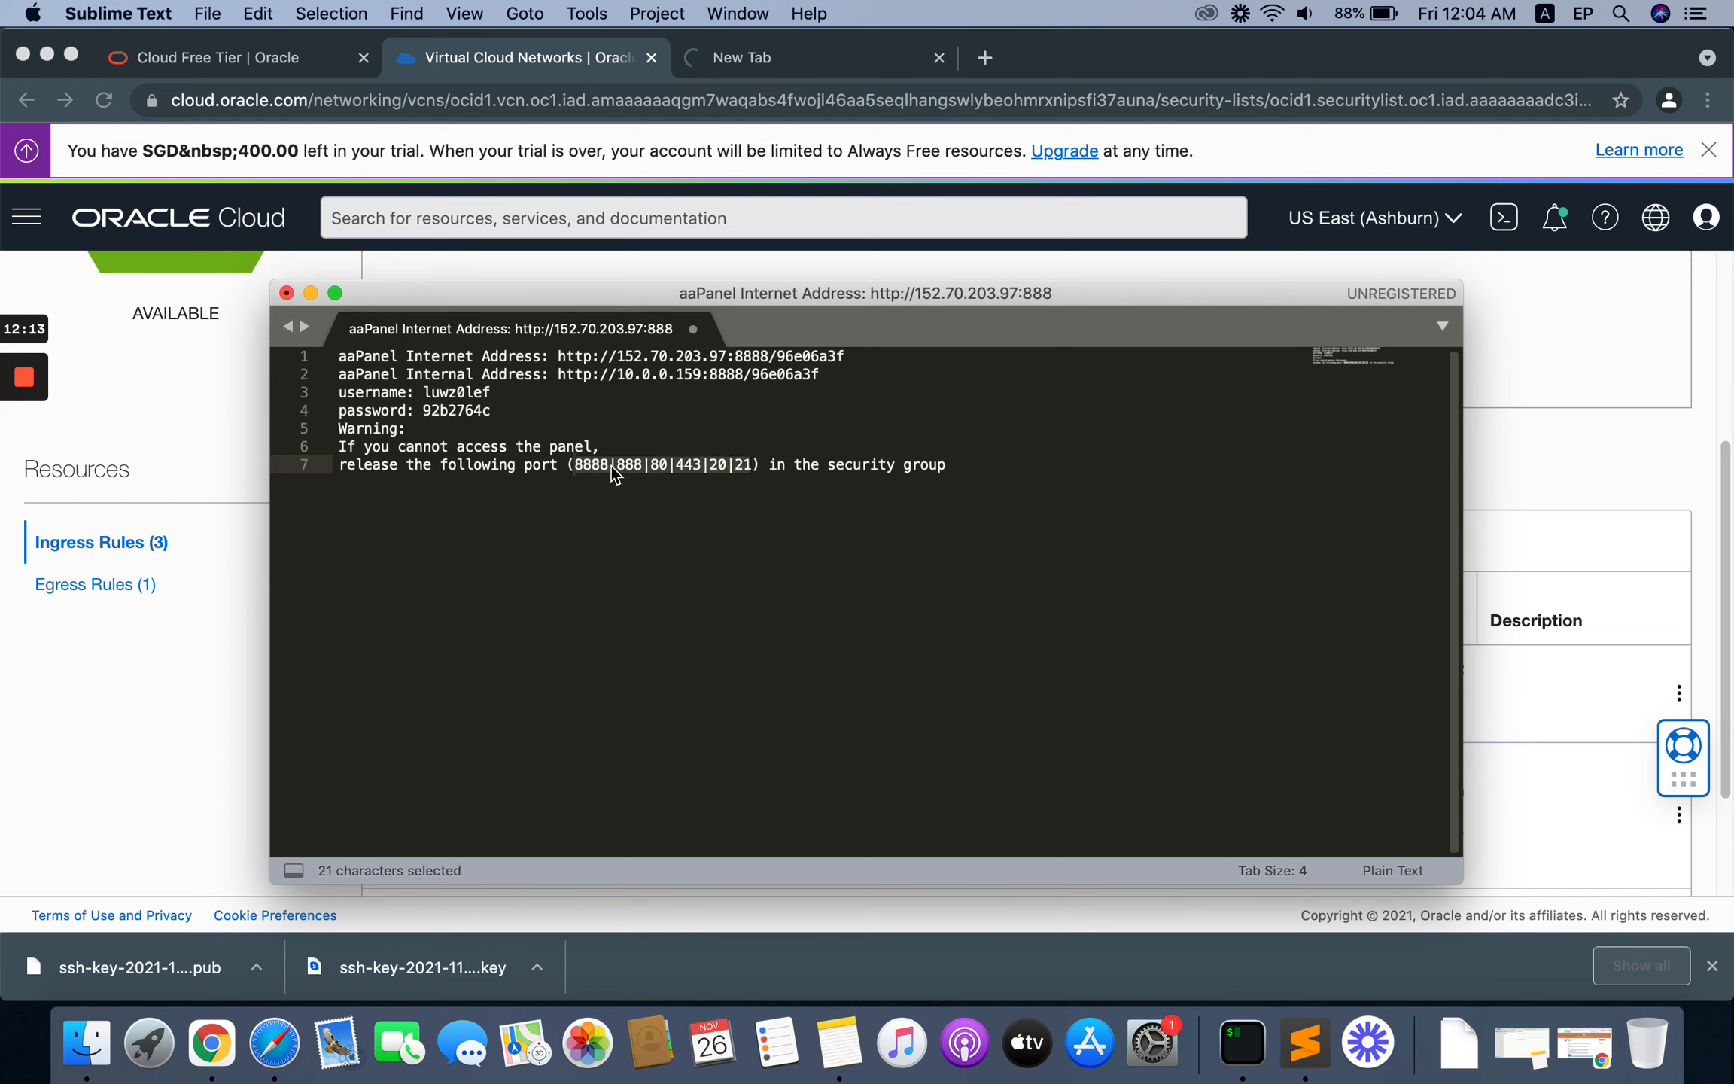
{"action": "right_click", "coordinate": [611, 466]}
{"action": "left_click", "coordinate": [700, 539]}
{"action": "left_click", "coordinate": [621, 530]}
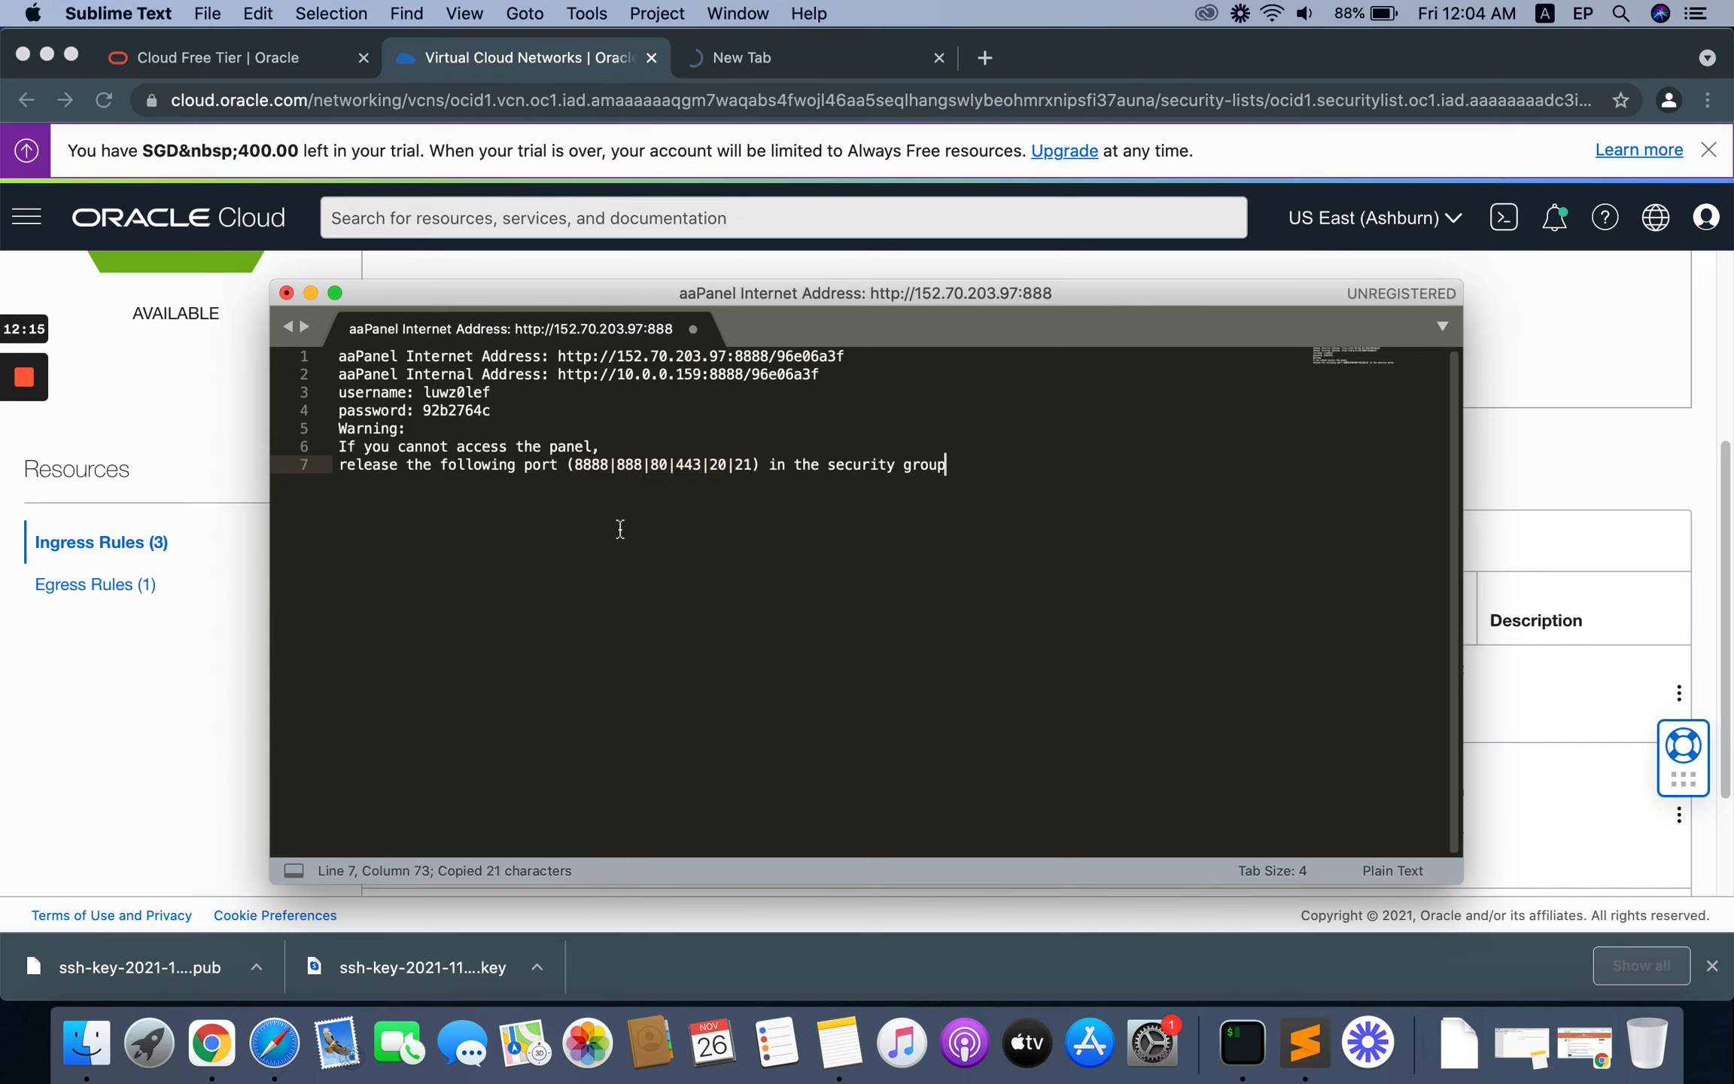
{"action": "left_click", "coordinate": [625, 462]}
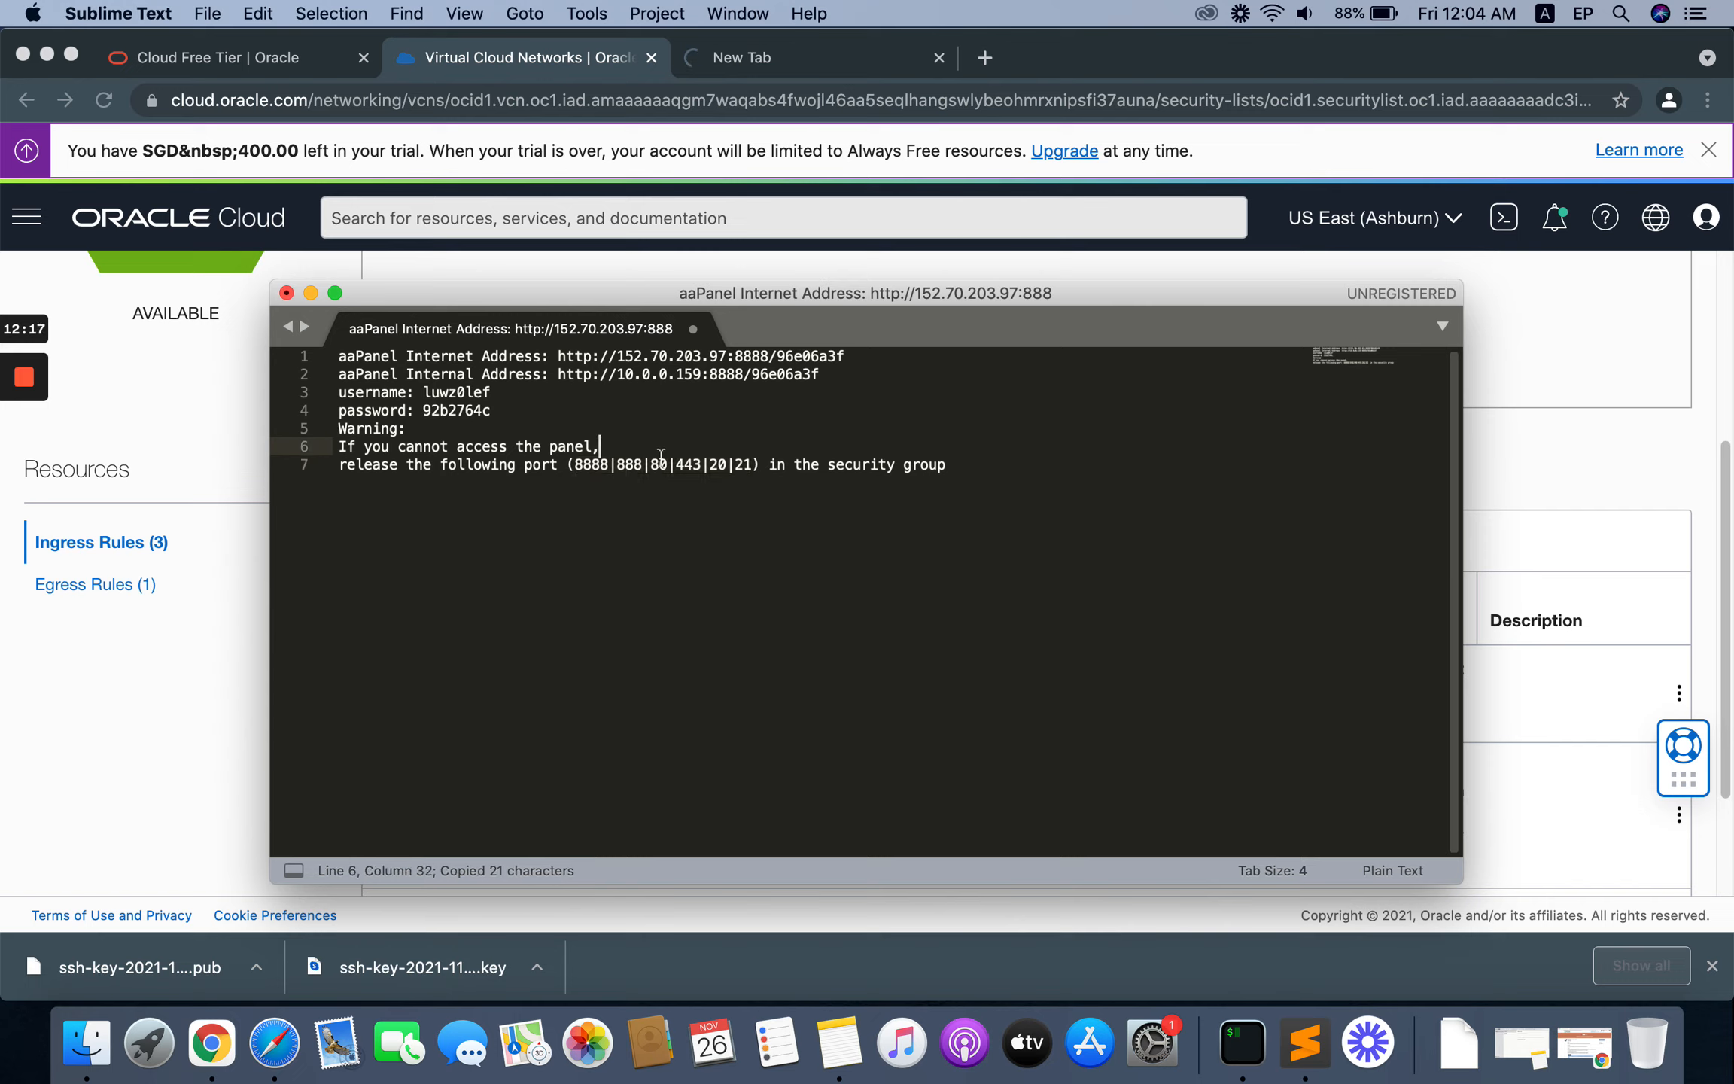
{"action": "left_click", "coordinate": [682, 464]}
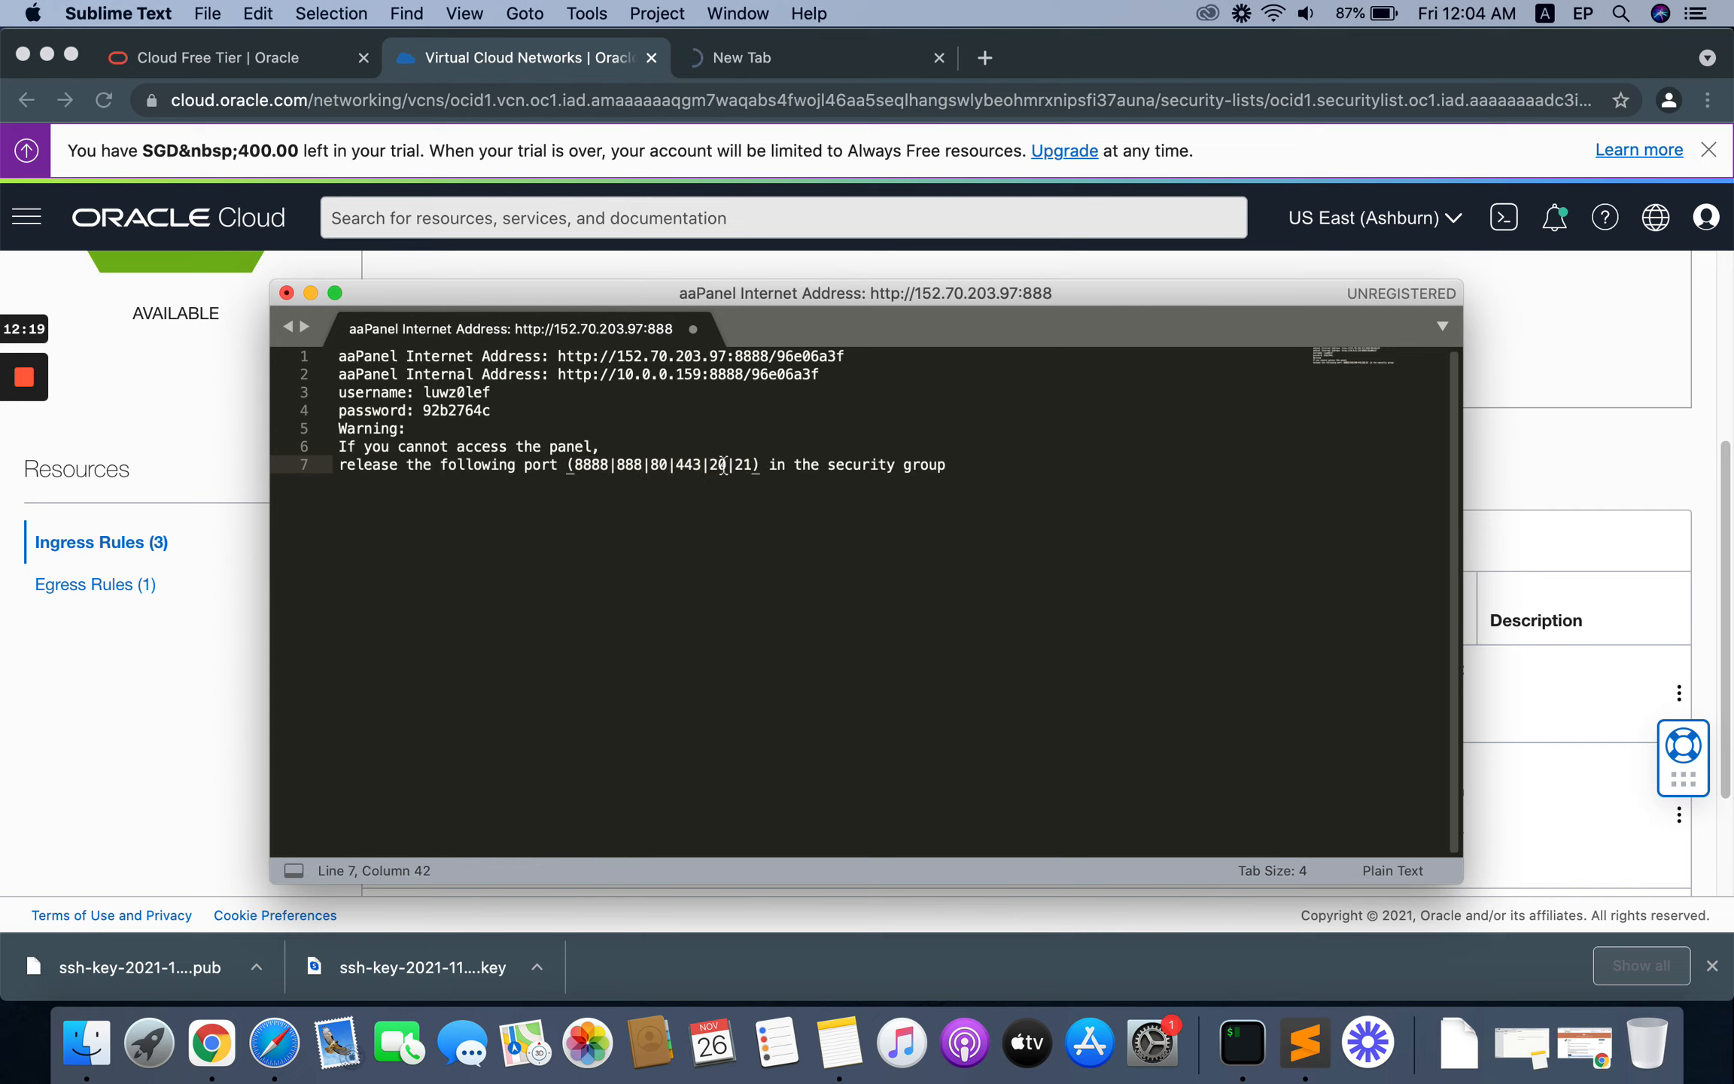
{"action": "left_click", "coordinate": [237, 640]}
{"action": "scroll", "coordinate": [658, 589], "scroll_direction": "down", "scroll_amount": 1}
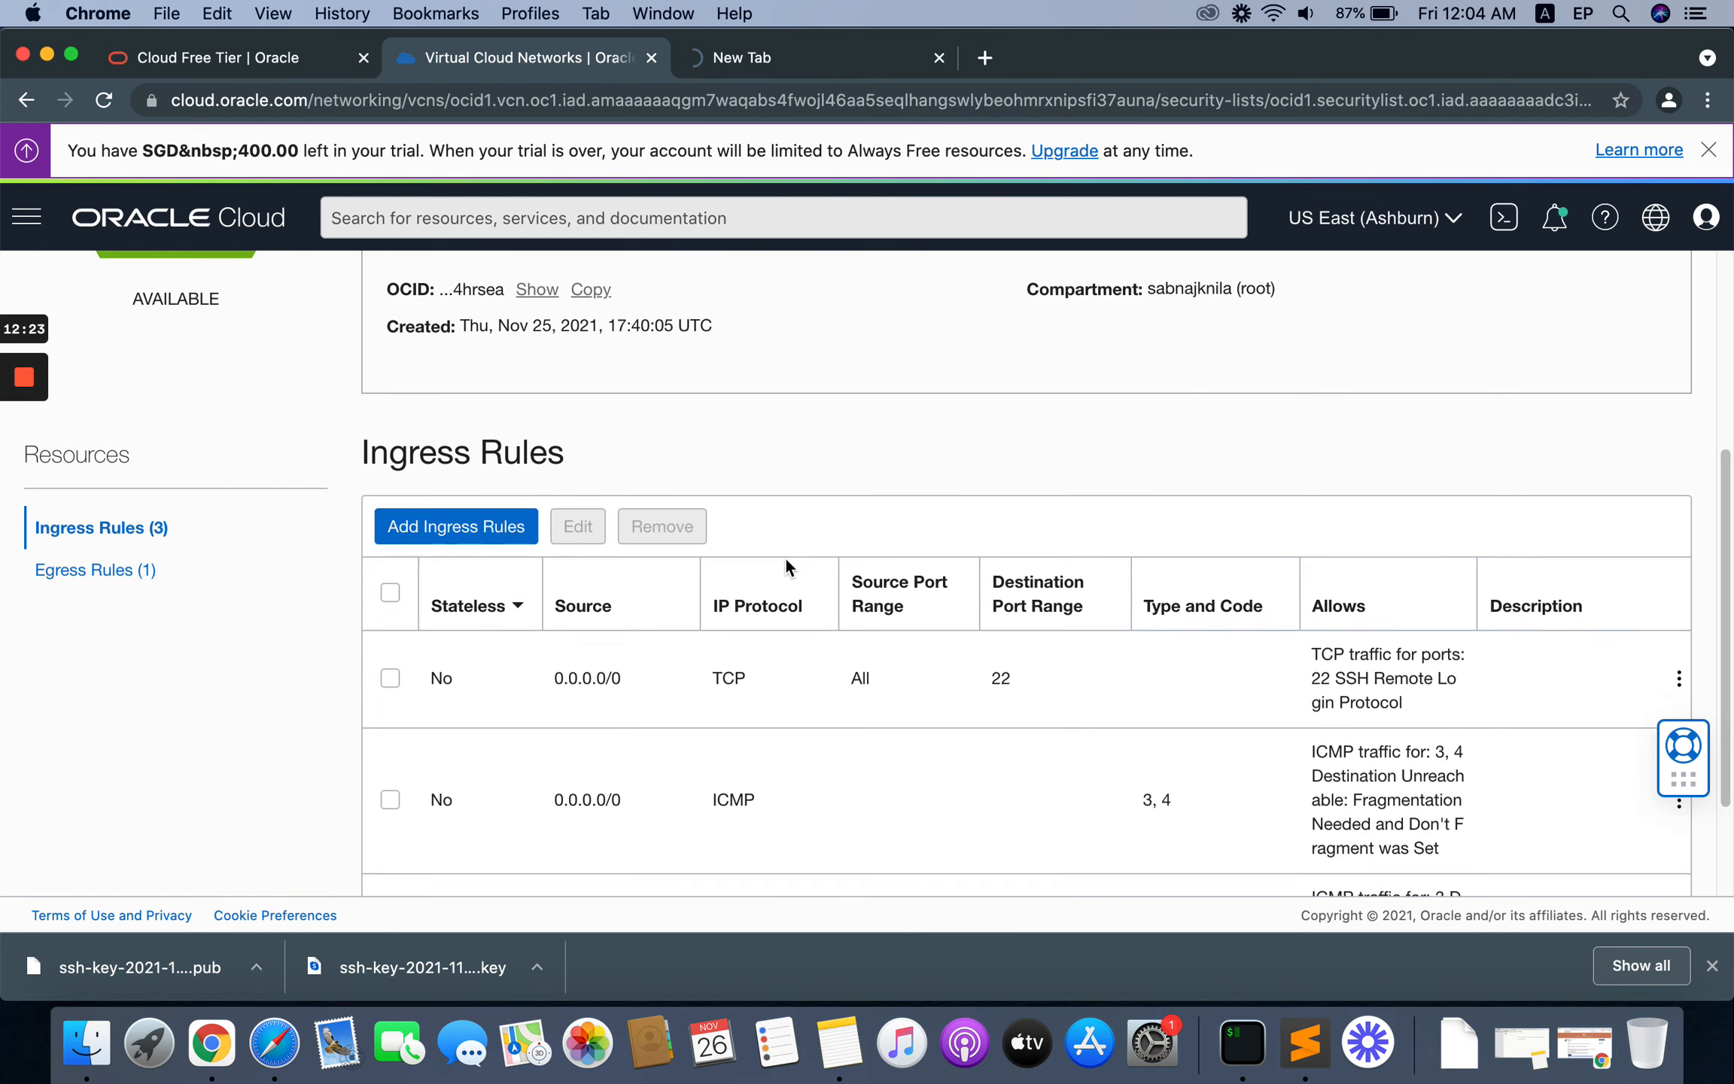
Step: Paste the copied port list on a new line below the notes in Sublime Text, leaving one blank line between
{"action": "left_click", "coordinate": [1306, 1042]}
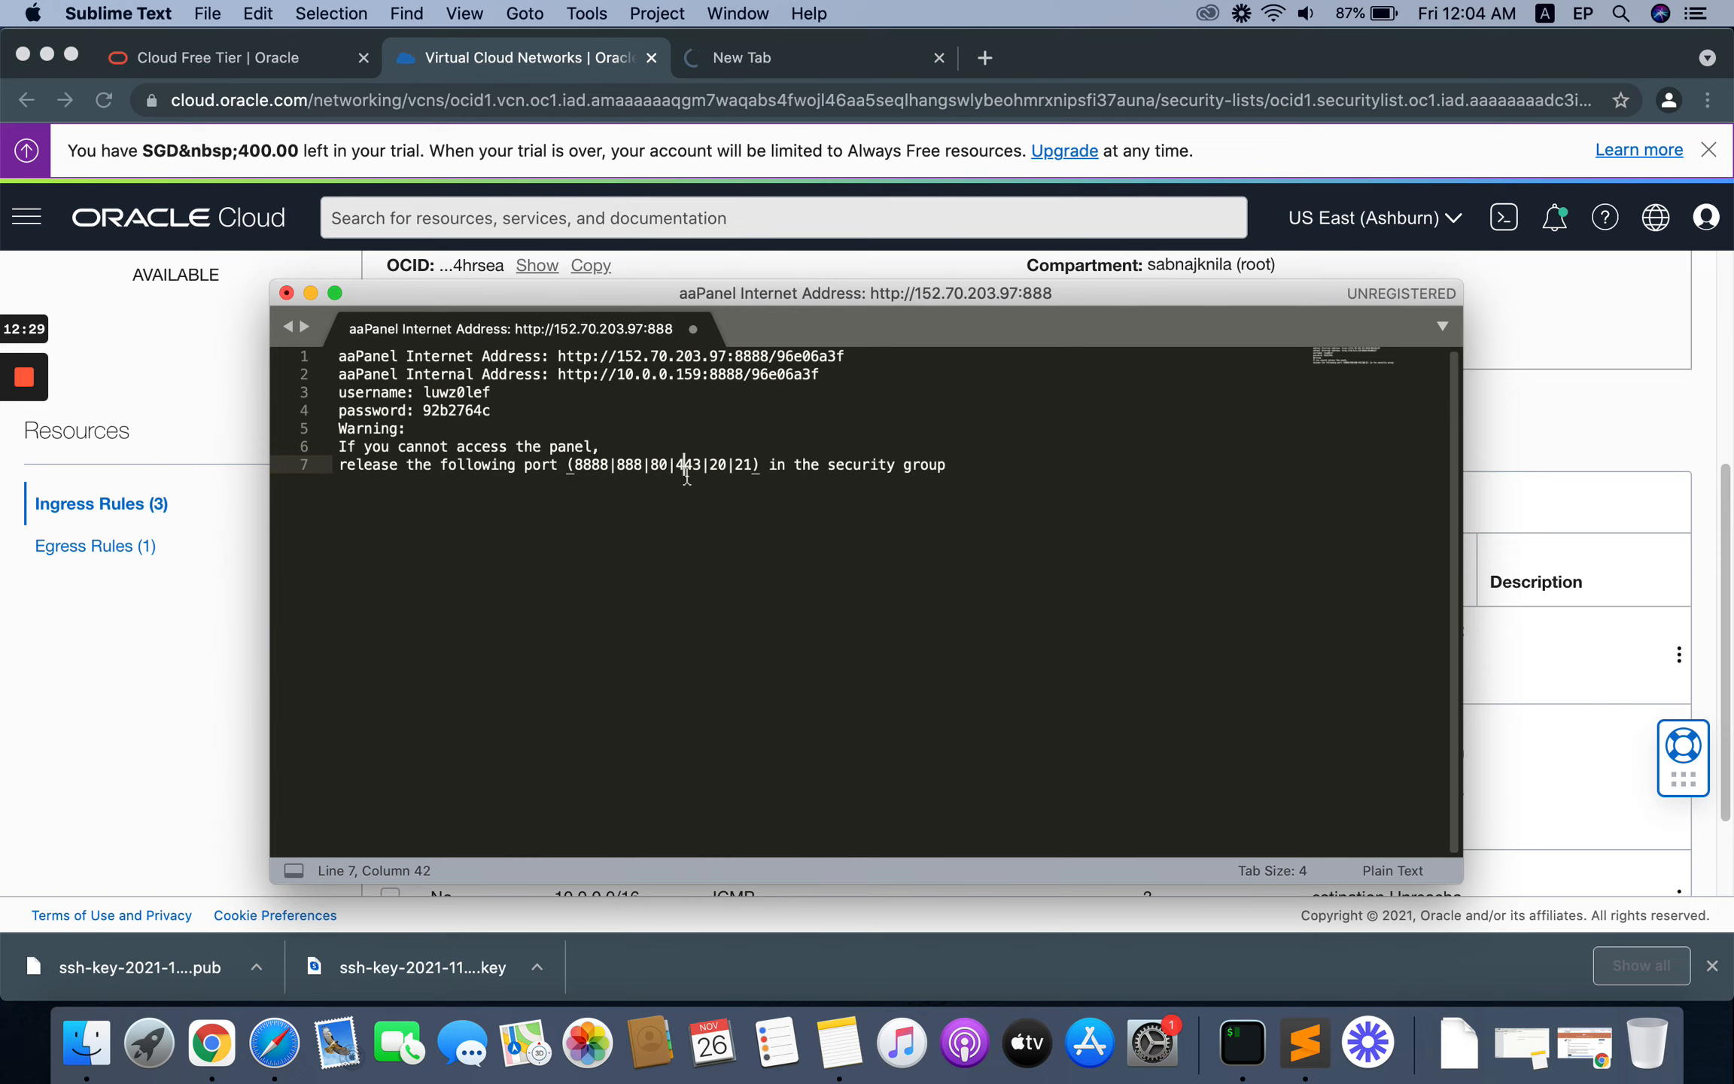
{"action": "left_click", "coordinate": [614, 465]}
{"action": "left_click", "coordinate": [612, 534]}
{"action": "key", "text": "Return"}
{"action": "key", "text": "Return"}
{"action": "key", "text": "super+v"}
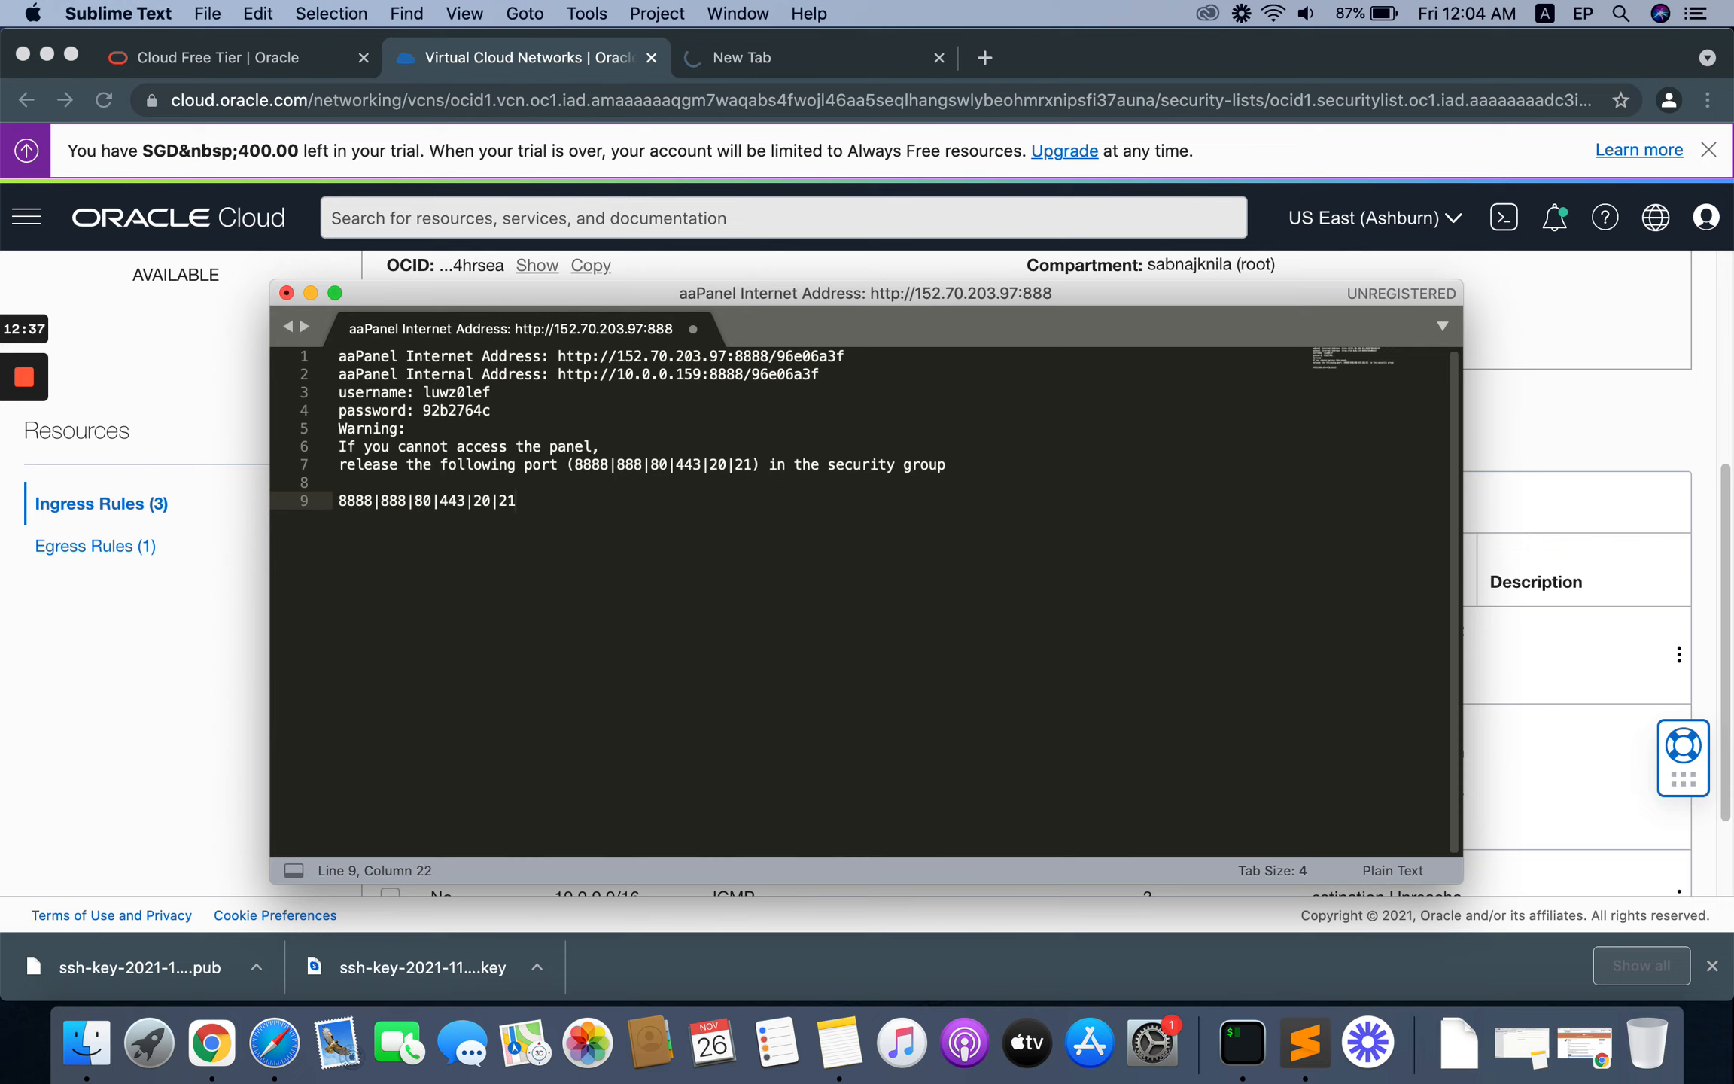
Step: Replace the vertical bars in the pasted port list with commas and cut the resulting list 8888,888,80,443,20,21
{"action": "key", "text": "Left"}
{"action": "key", "text": "Left"}
{"action": "key", "text": "BackSpace"}
{"action": "type", "text": ","}
{"action": "key", "text": "Left"}
{"action": "key", "text": "BackSpace"}
{"action": "type", "text": ","}
{"action": "key", "text": "Left"}
{"action": "key", "text": "Left"}
{"action": "key", "text": "BackSpace"}
{"action": "type", "text": ","}
{"action": "key", "text": "BackSpace"}
{"action": "type", "text": ","}
{"action": "key", "text": "Left"}
{"action": "key", "text": "Left"}
{"action": "key", "text": "BackSpace"}
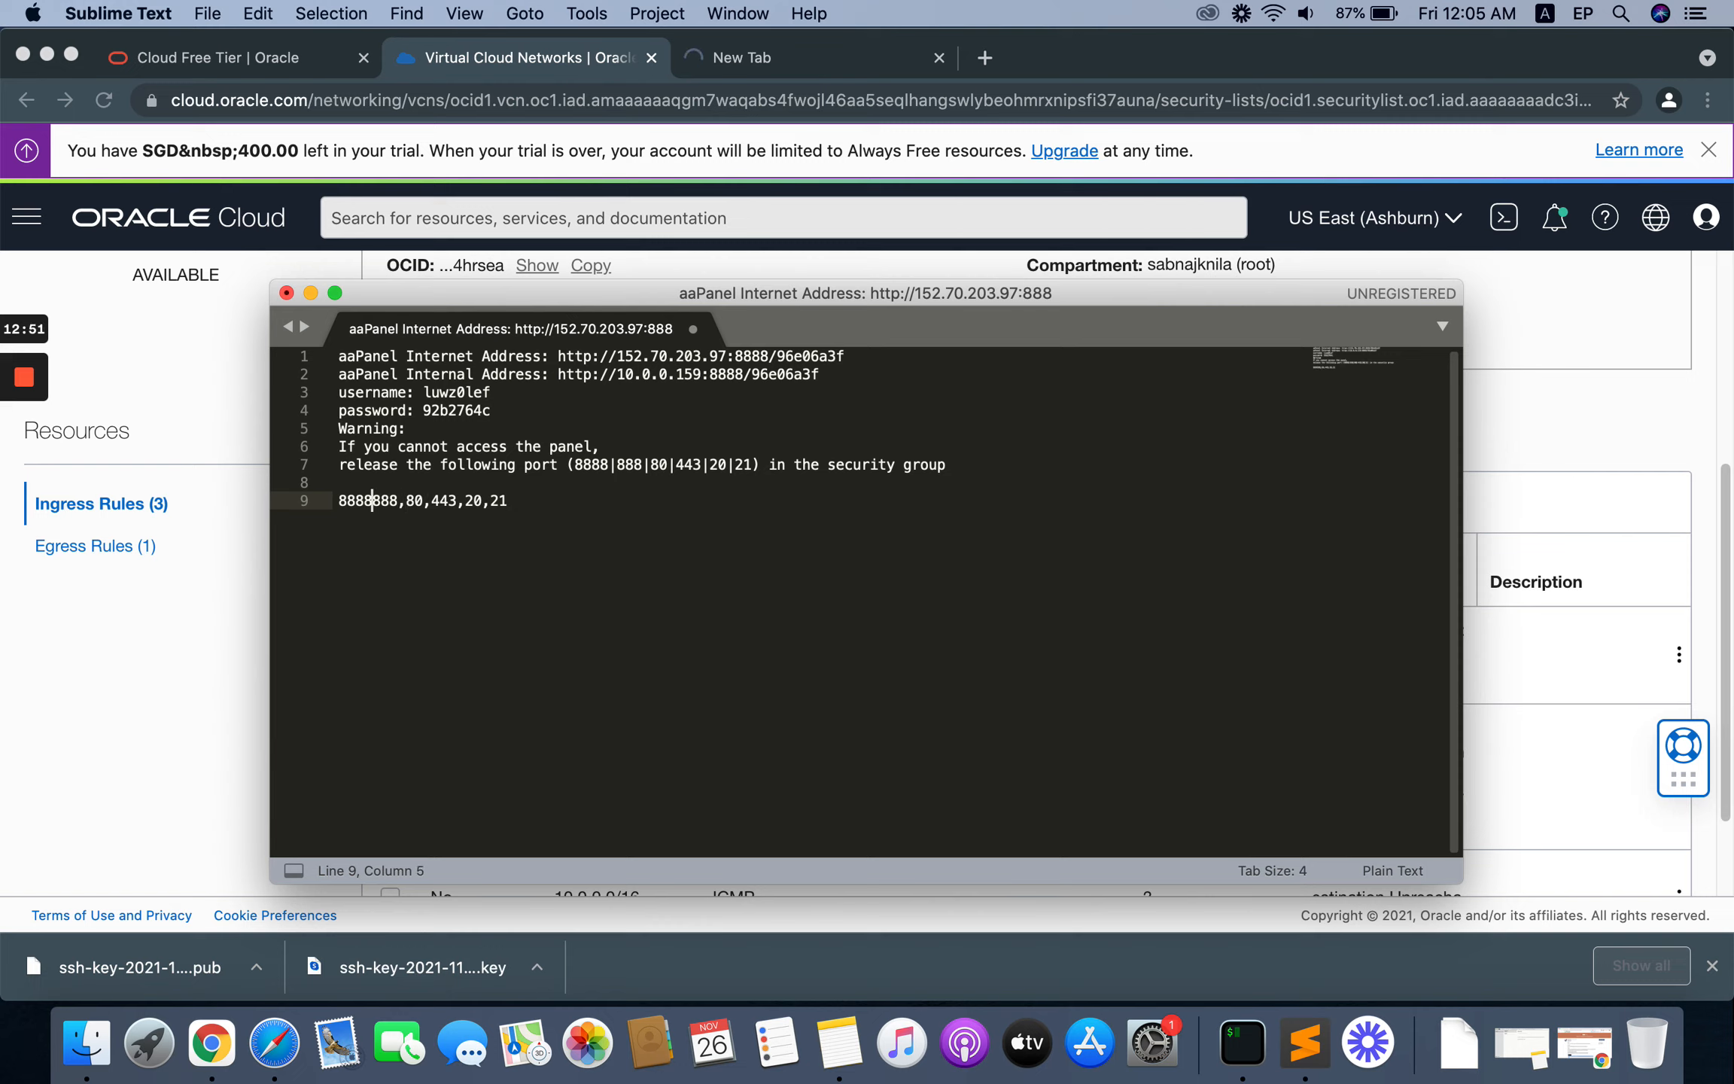
{"action": "type", "text": ","}
{"action": "left_click_drag", "start_coordinate": [549, 508], "coordinate": [333, 502]}
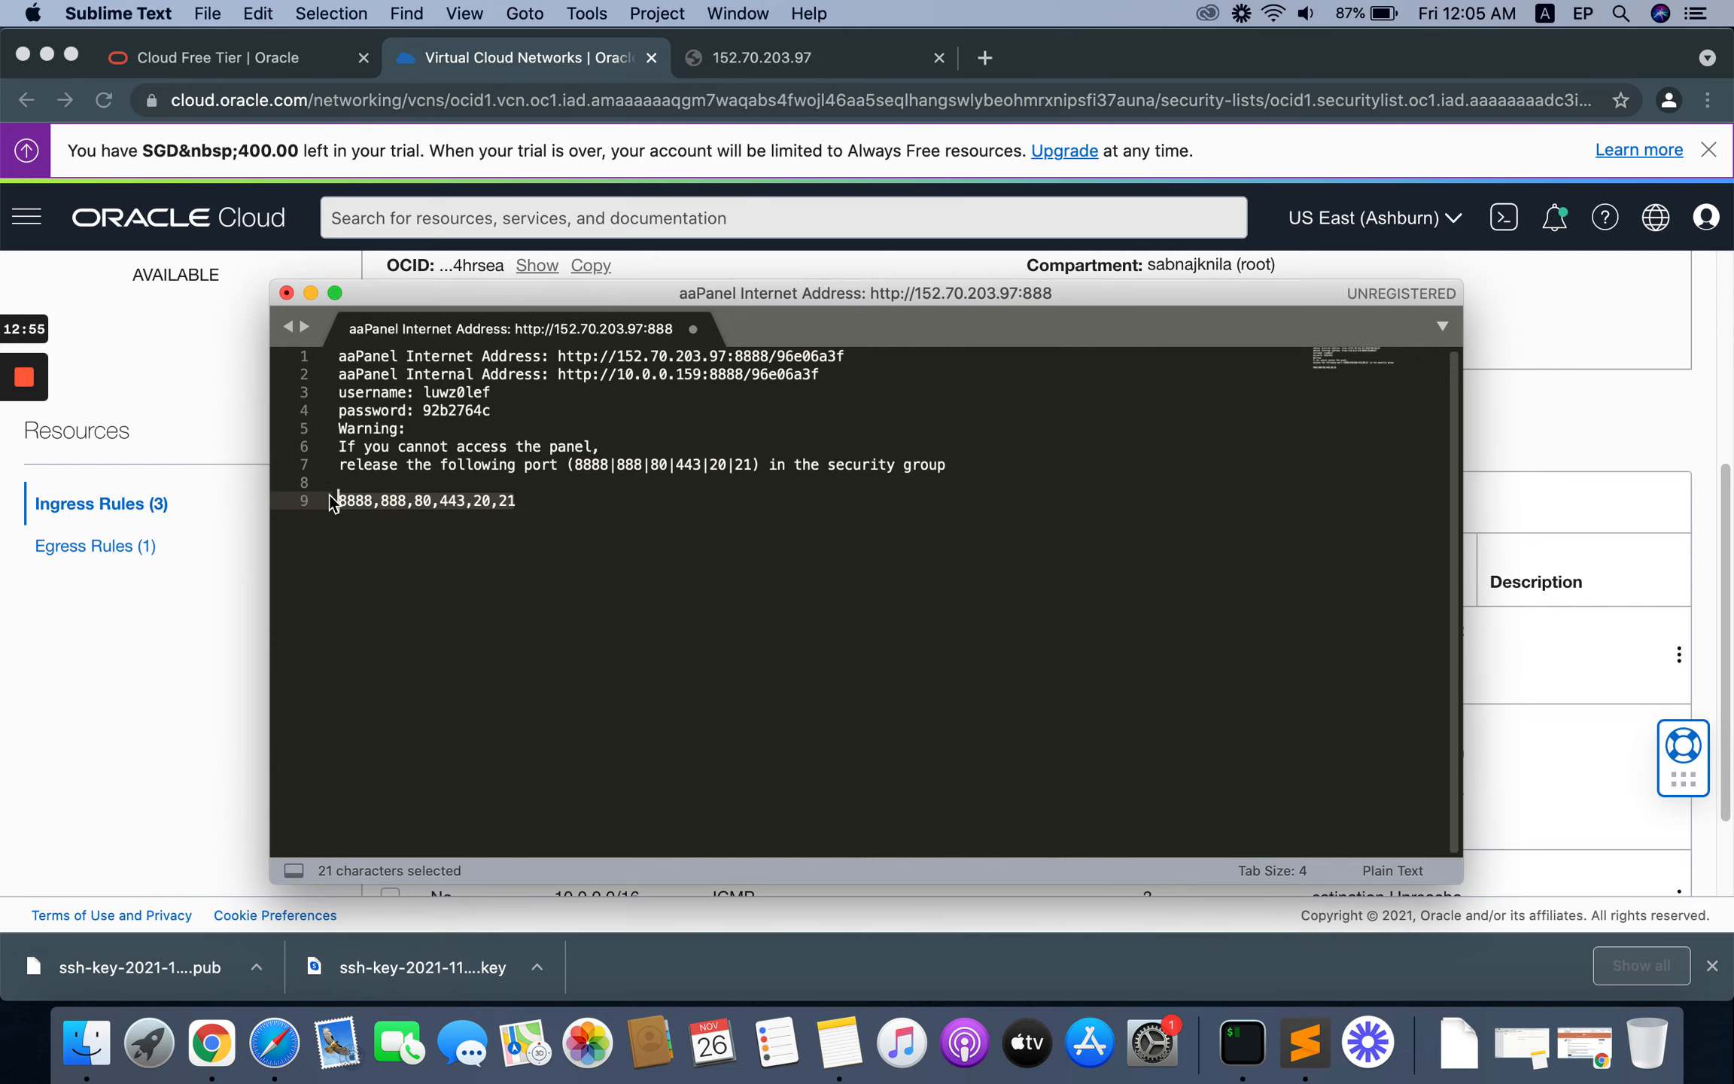
{"action": "key", "text": "super+x"}
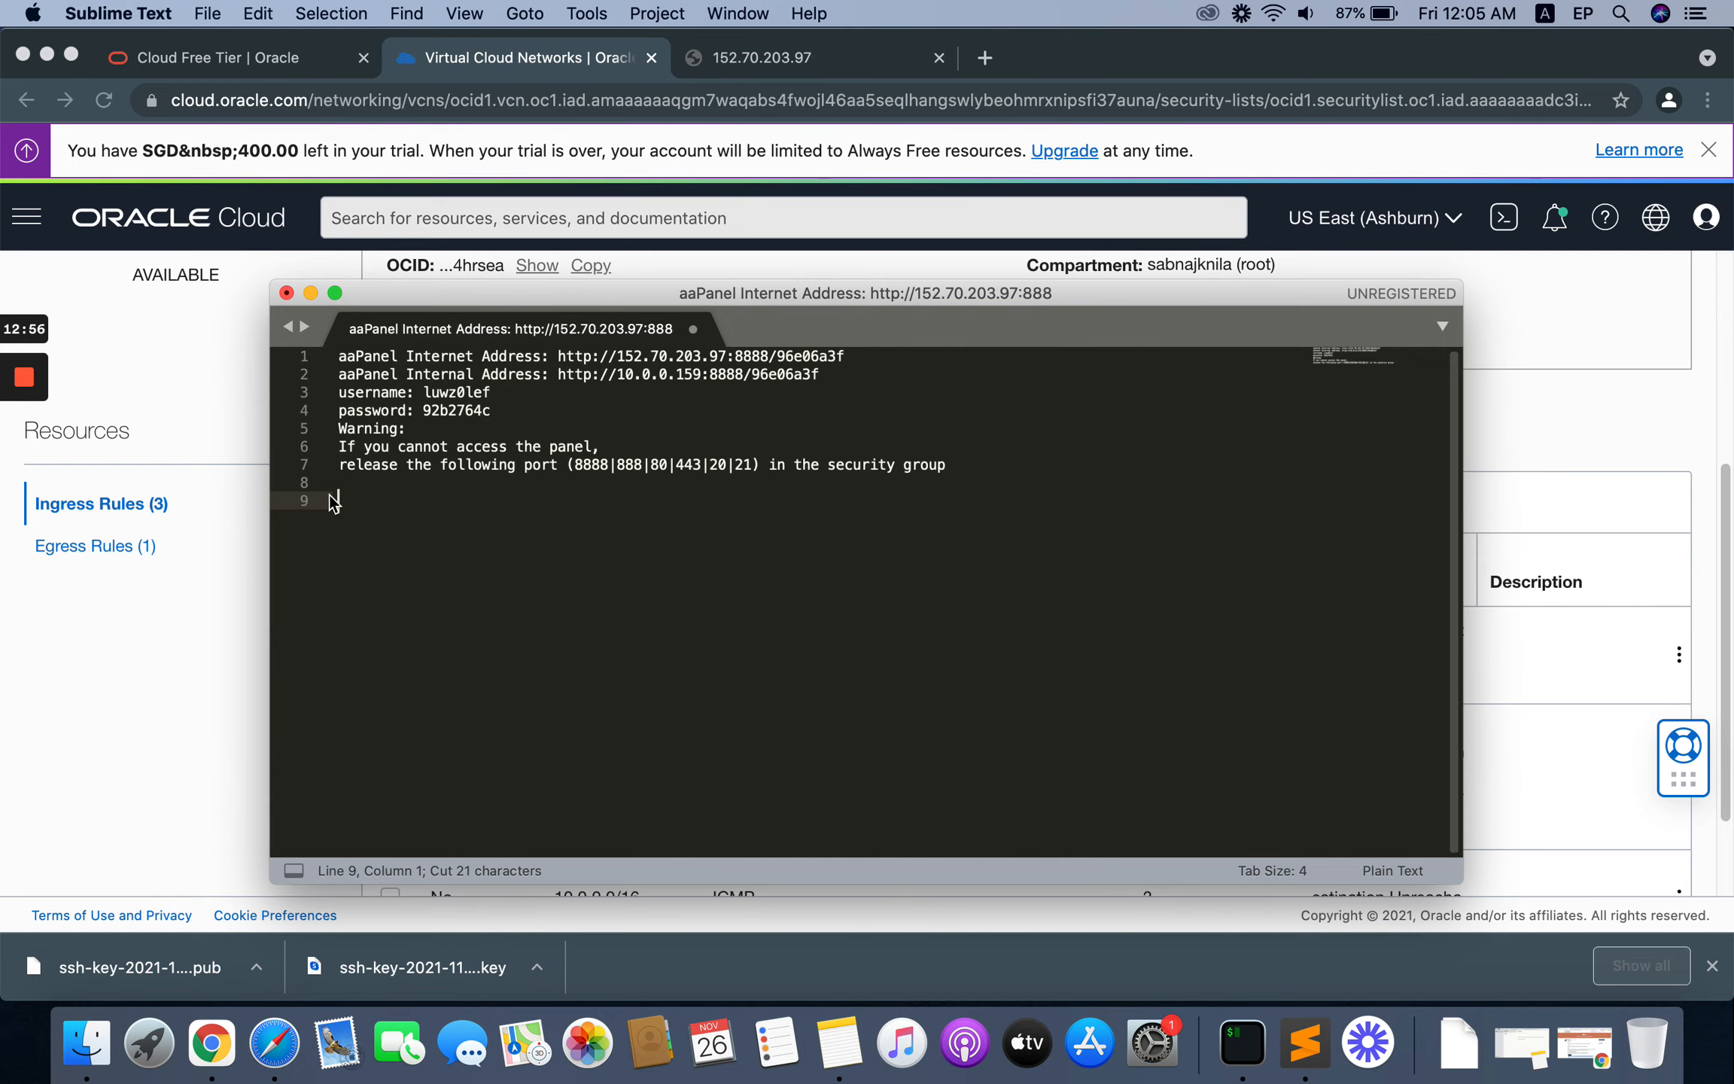
Step: Return to Chrome and start a new TCP ingress rule in the security list with source CIDR 0.0.0.0/0
{"action": "left_click", "coordinate": [120, 626]}
{"action": "scroll", "coordinate": [930, 701], "scroll_direction": "up", "scroll_amount": 1}
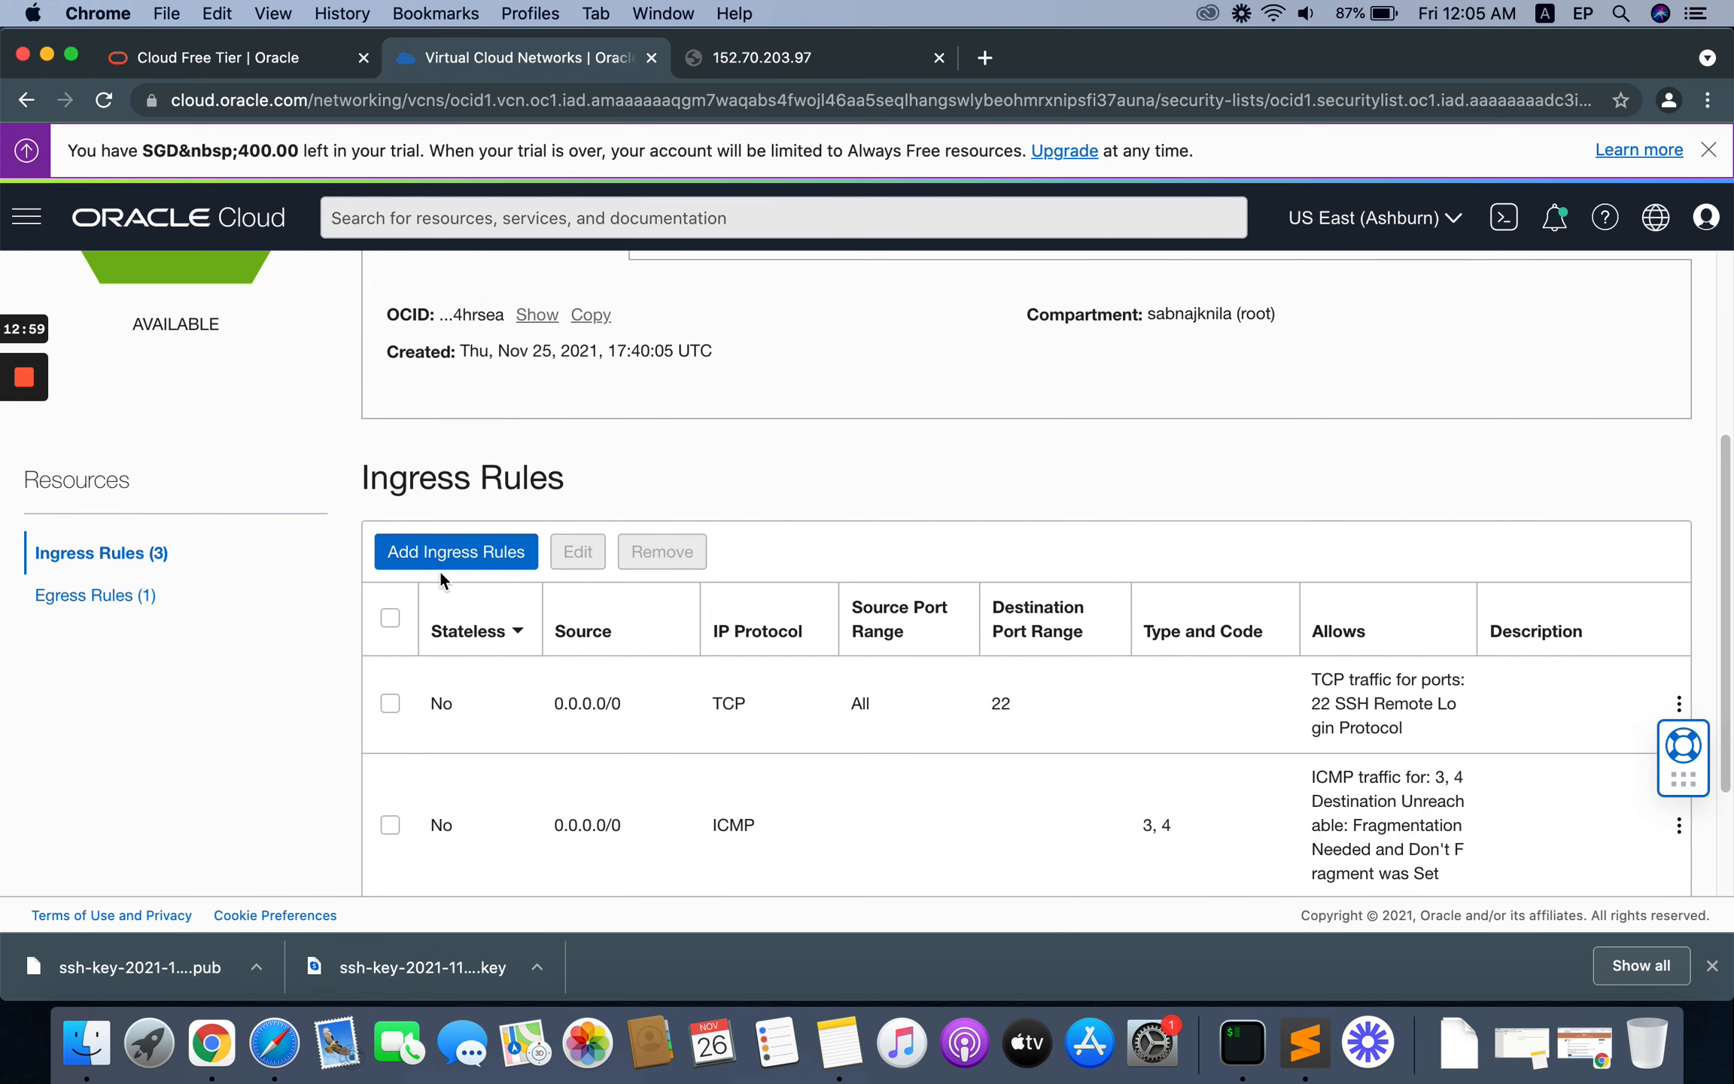
{"action": "left_click", "coordinate": [443, 556]}
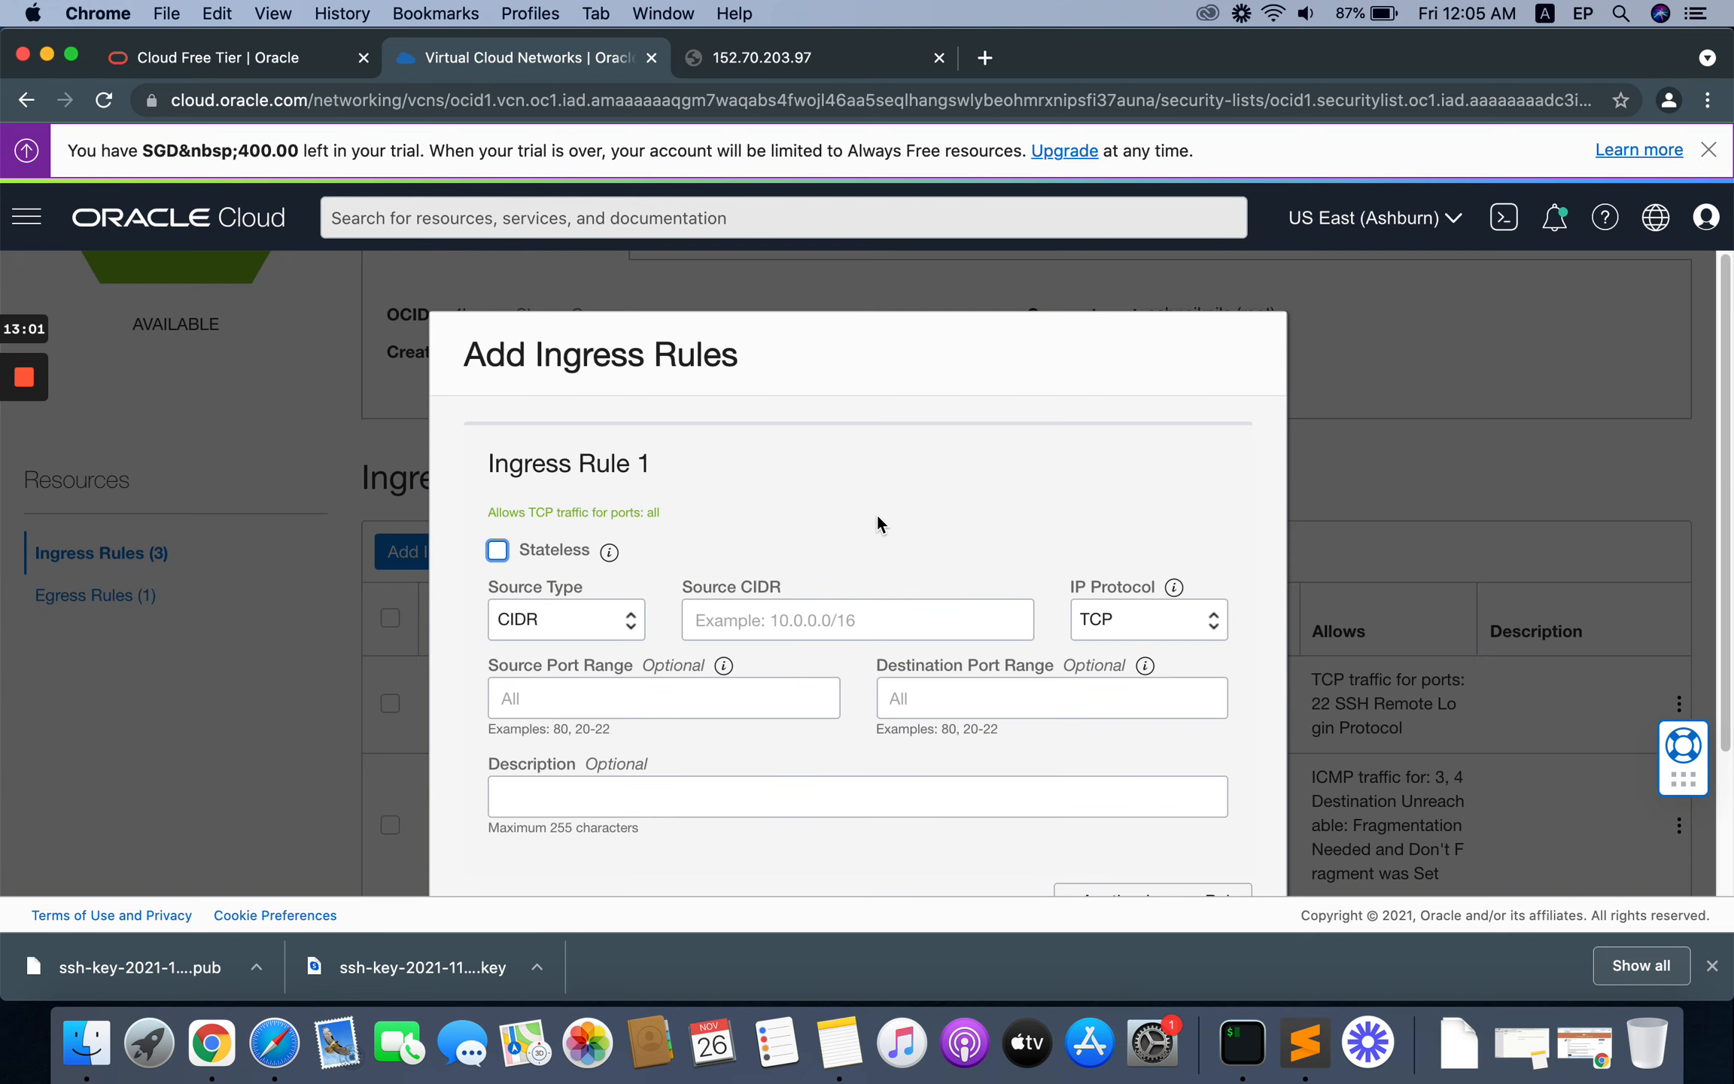
{"action": "scroll", "coordinate": [878, 516], "scroll_direction": "down", "scroll_amount": 2}
{"action": "left_click", "coordinate": [802, 580]}
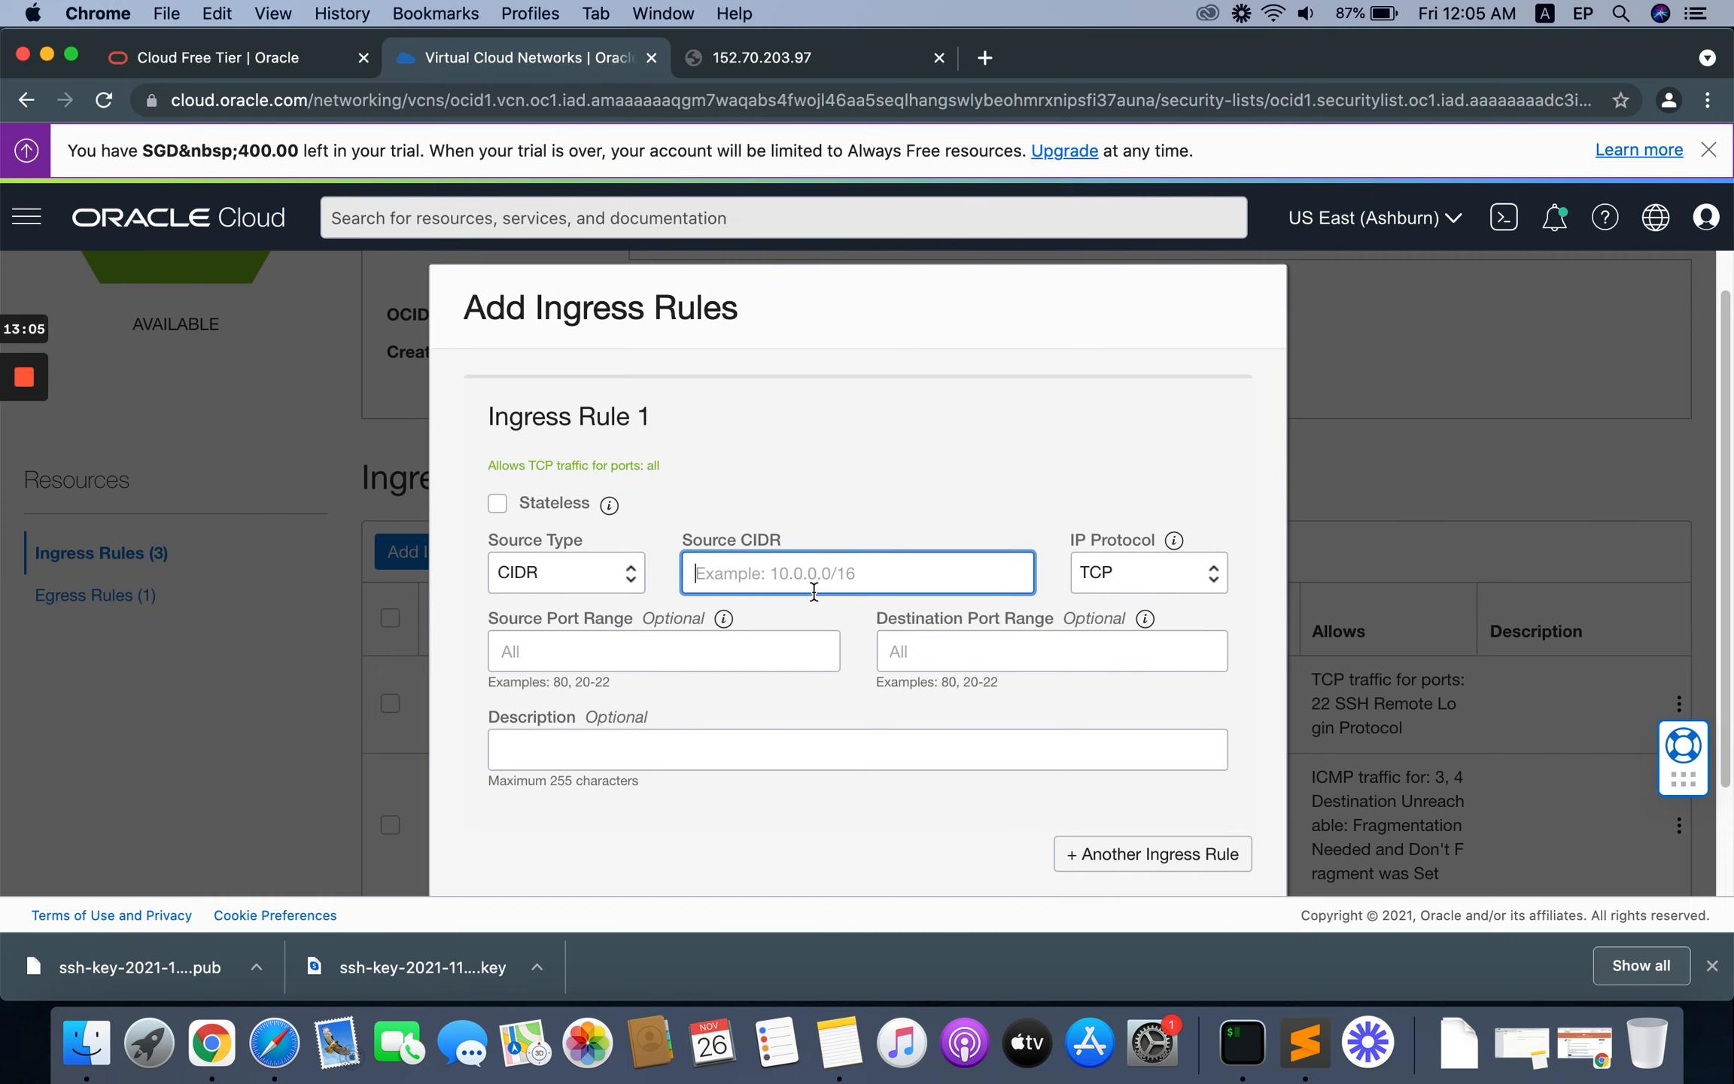
{"action": "type", "text": "0.0.0.0/"}
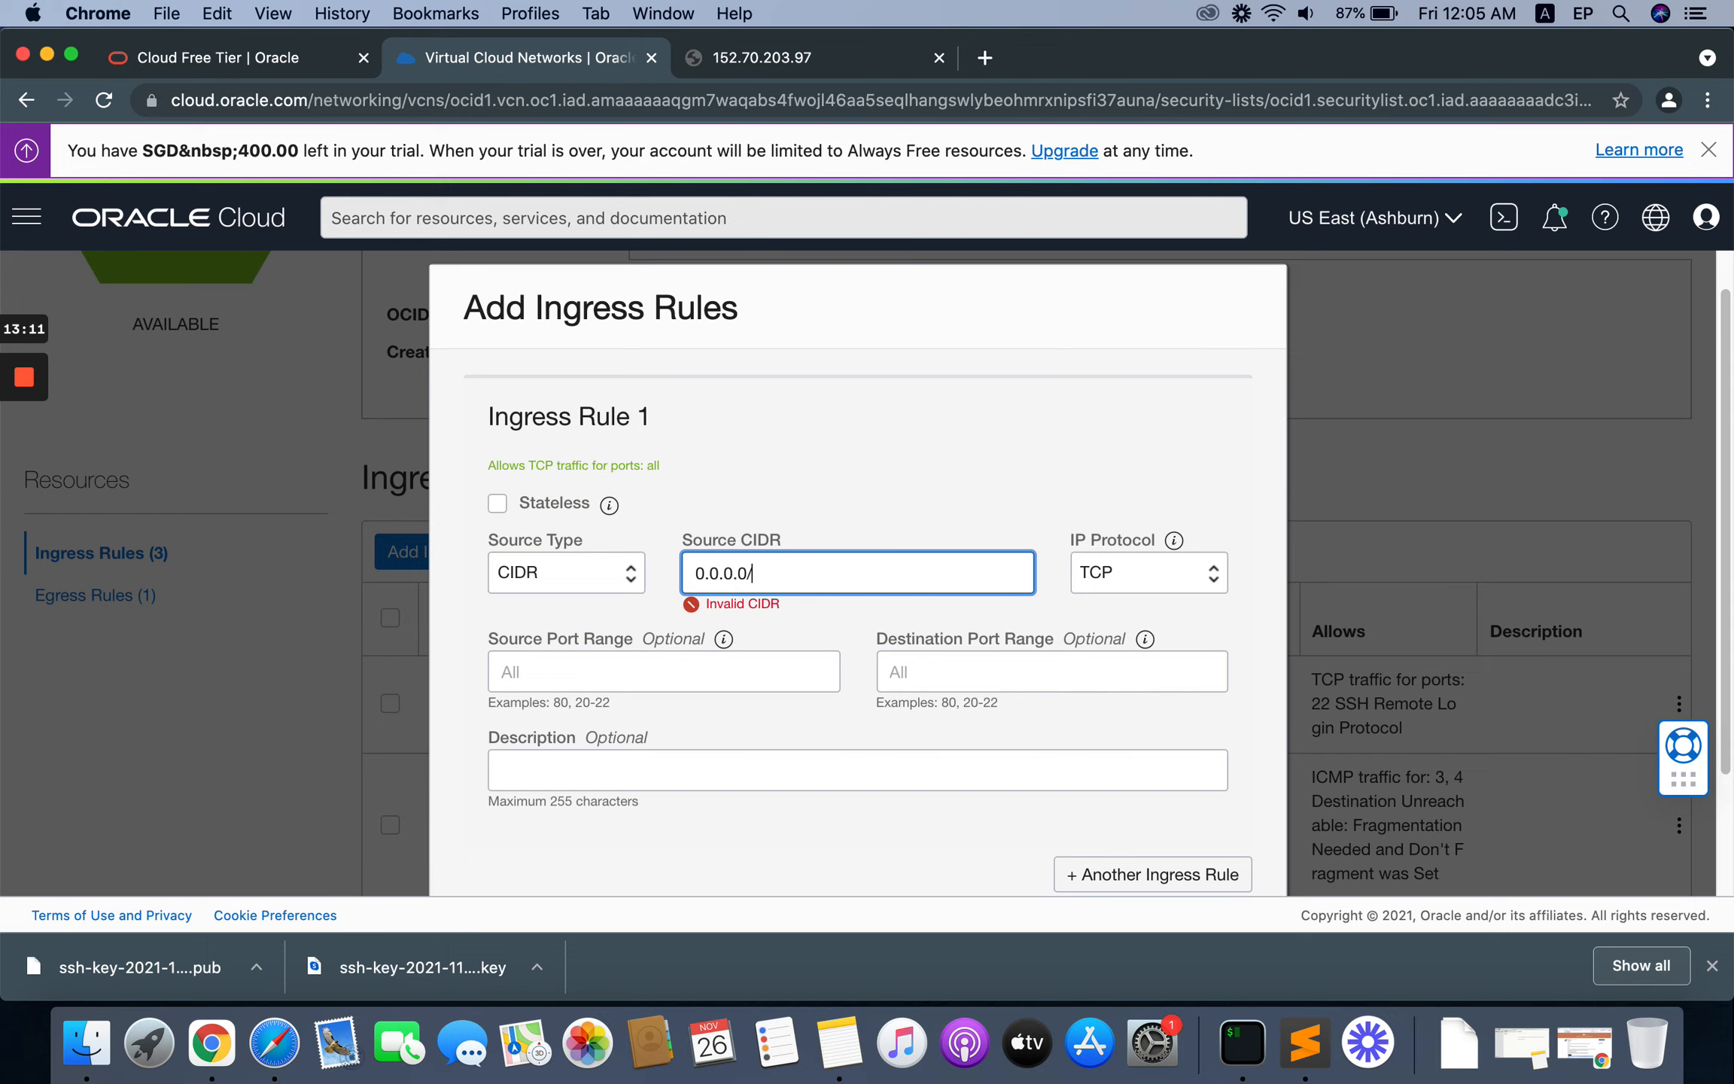
{"action": "type", "text": "0"}
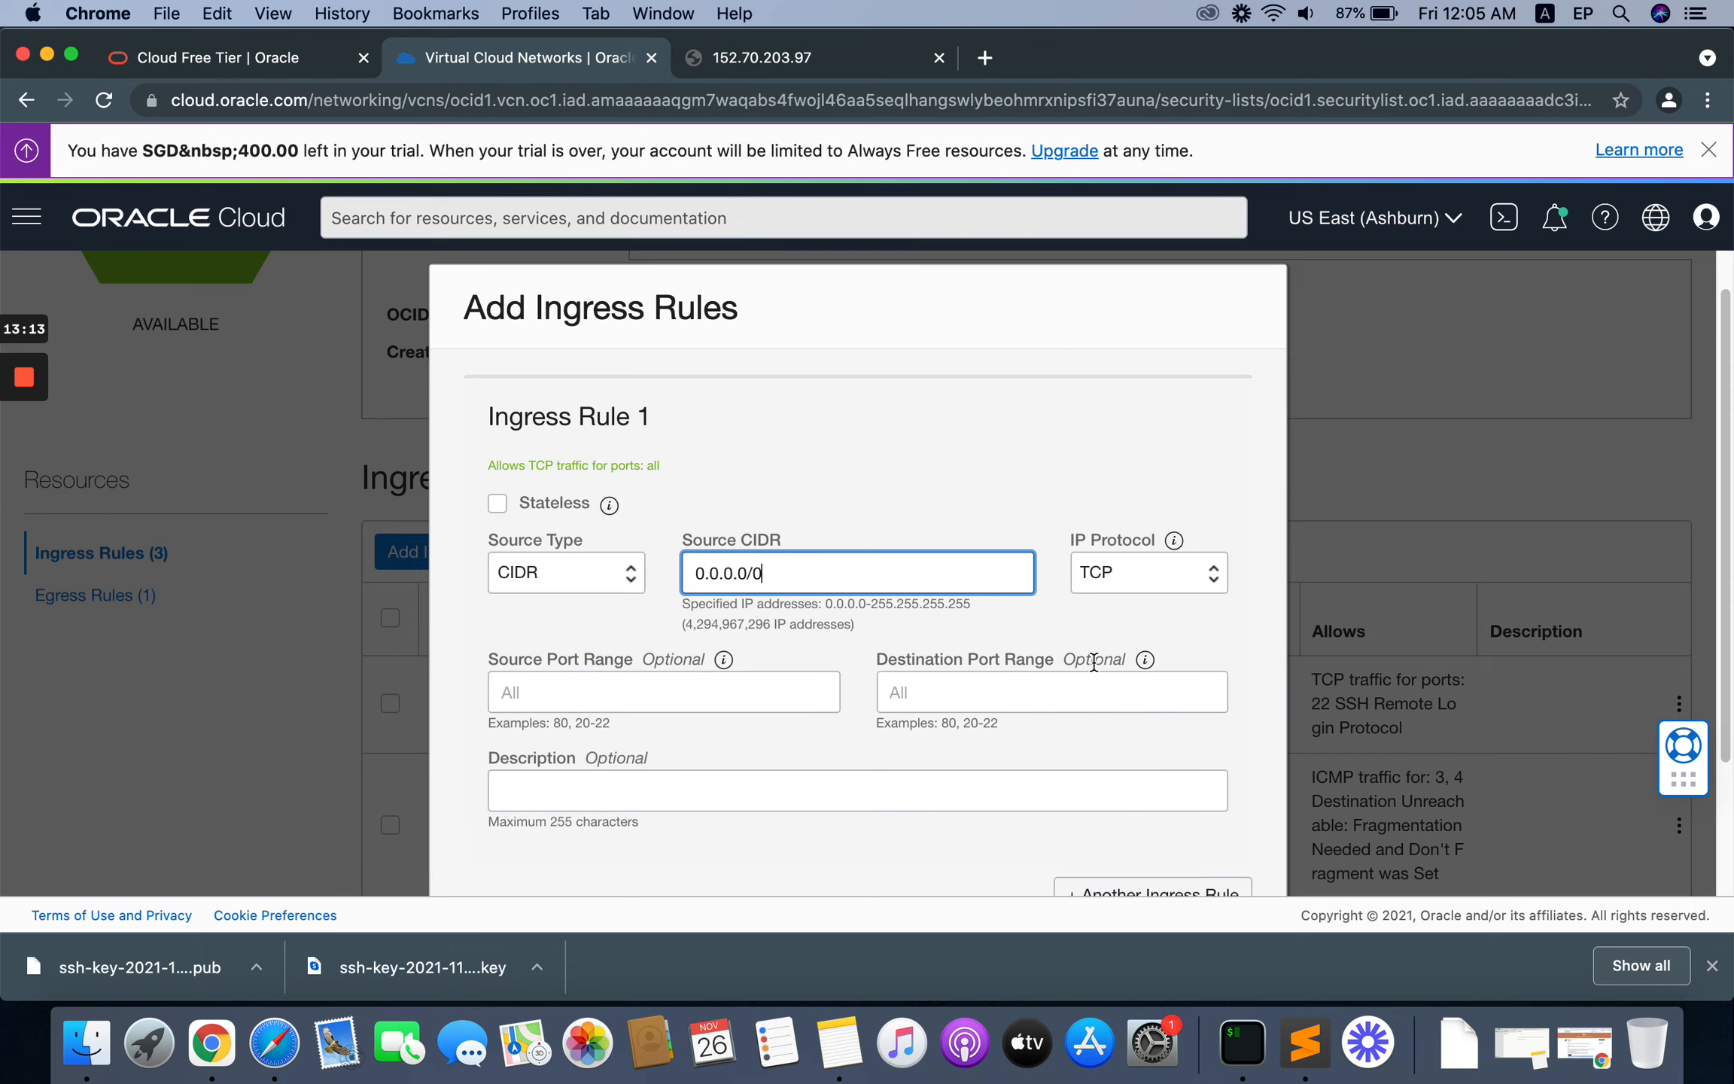
Step: Set the rule's destination ports to 8888,888,80,443,20,21 and its description to aapanel, and add the ingress rules
{"action": "scroll", "coordinate": [971, 602], "scroll_direction": "down", "scroll_amount": 2}
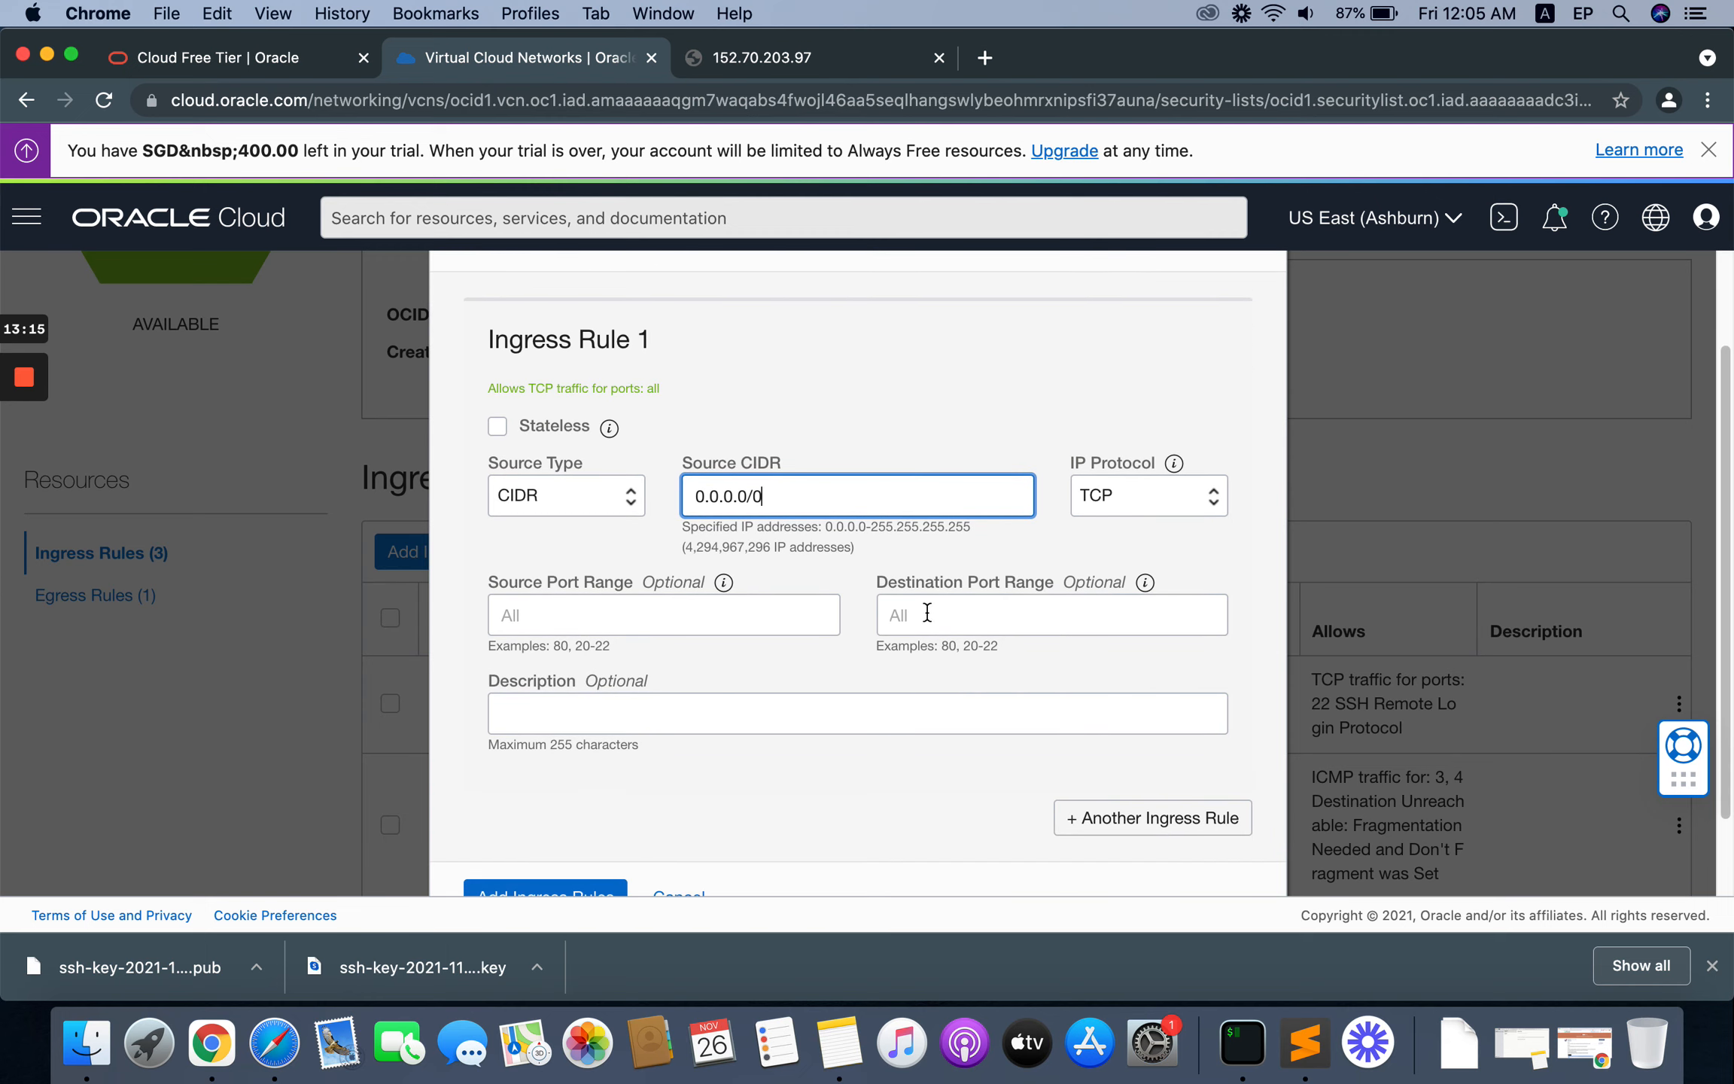
{"action": "left_click", "coordinate": [928, 612]}
{"action": "type", "text": "8888,888,80,443,20,21"}
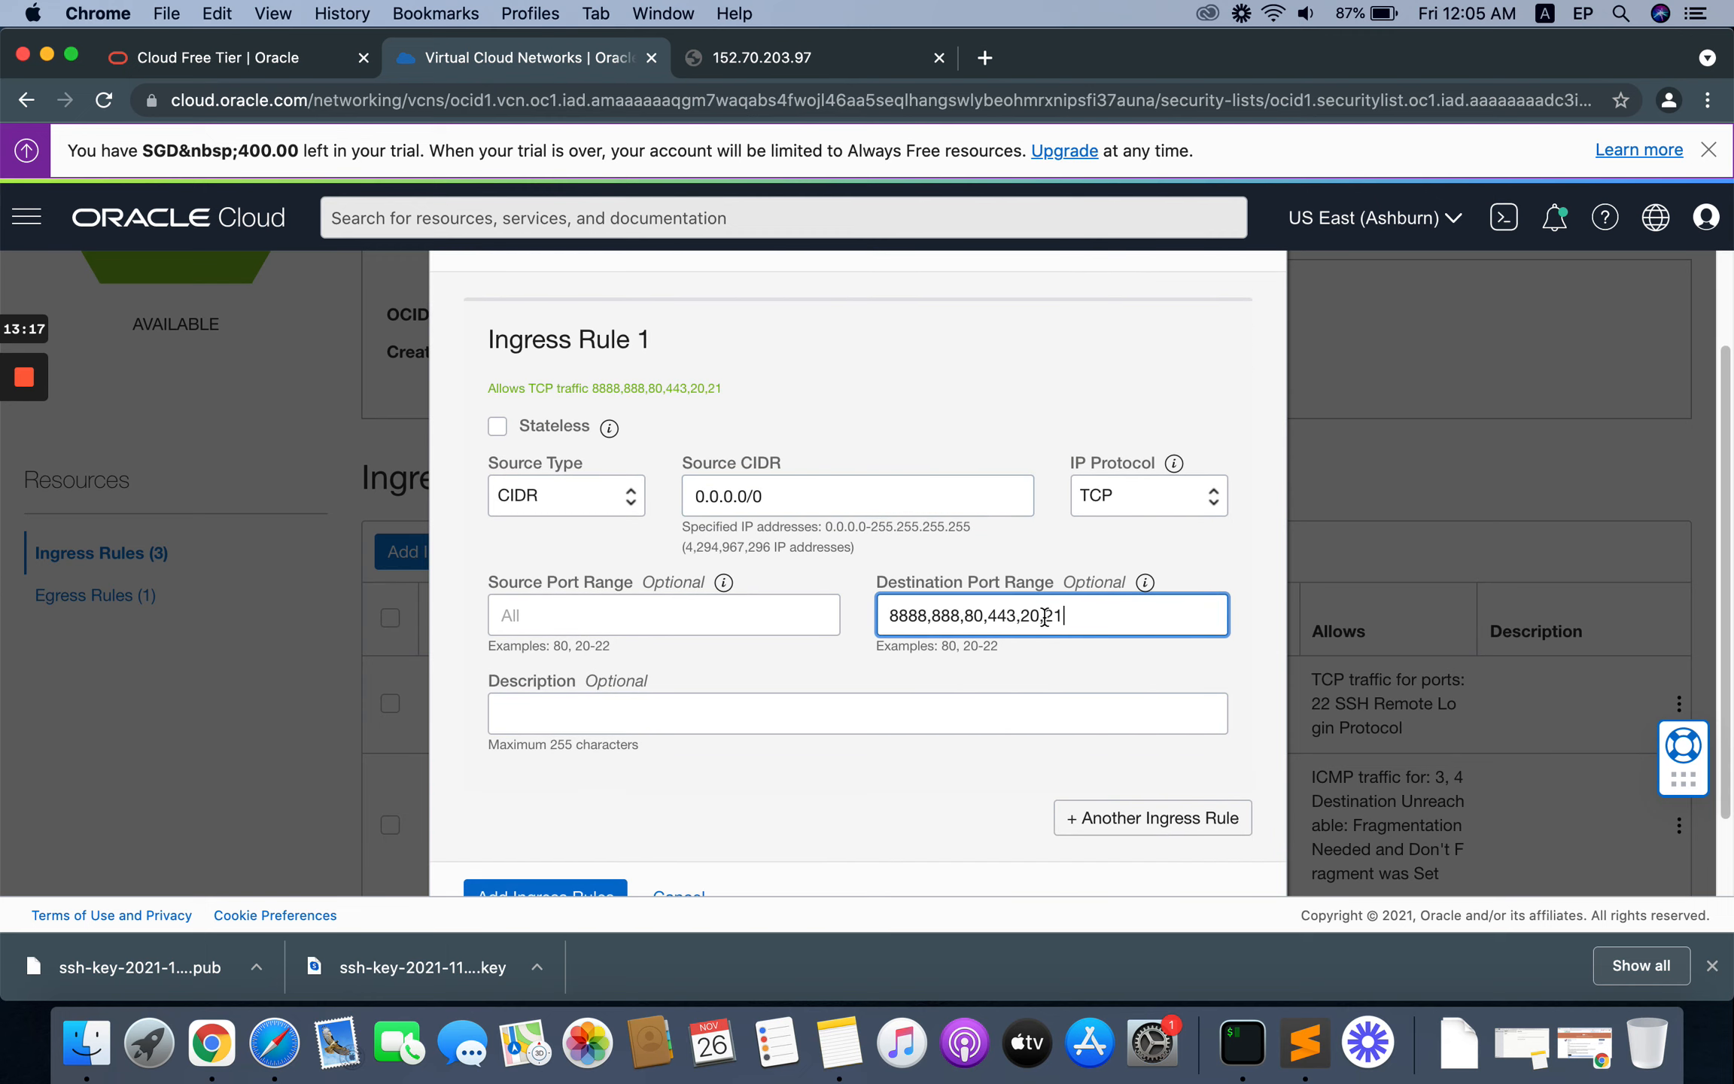
{"action": "left_click", "coordinate": [591, 708]}
{"action": "type", "text": "aap"}
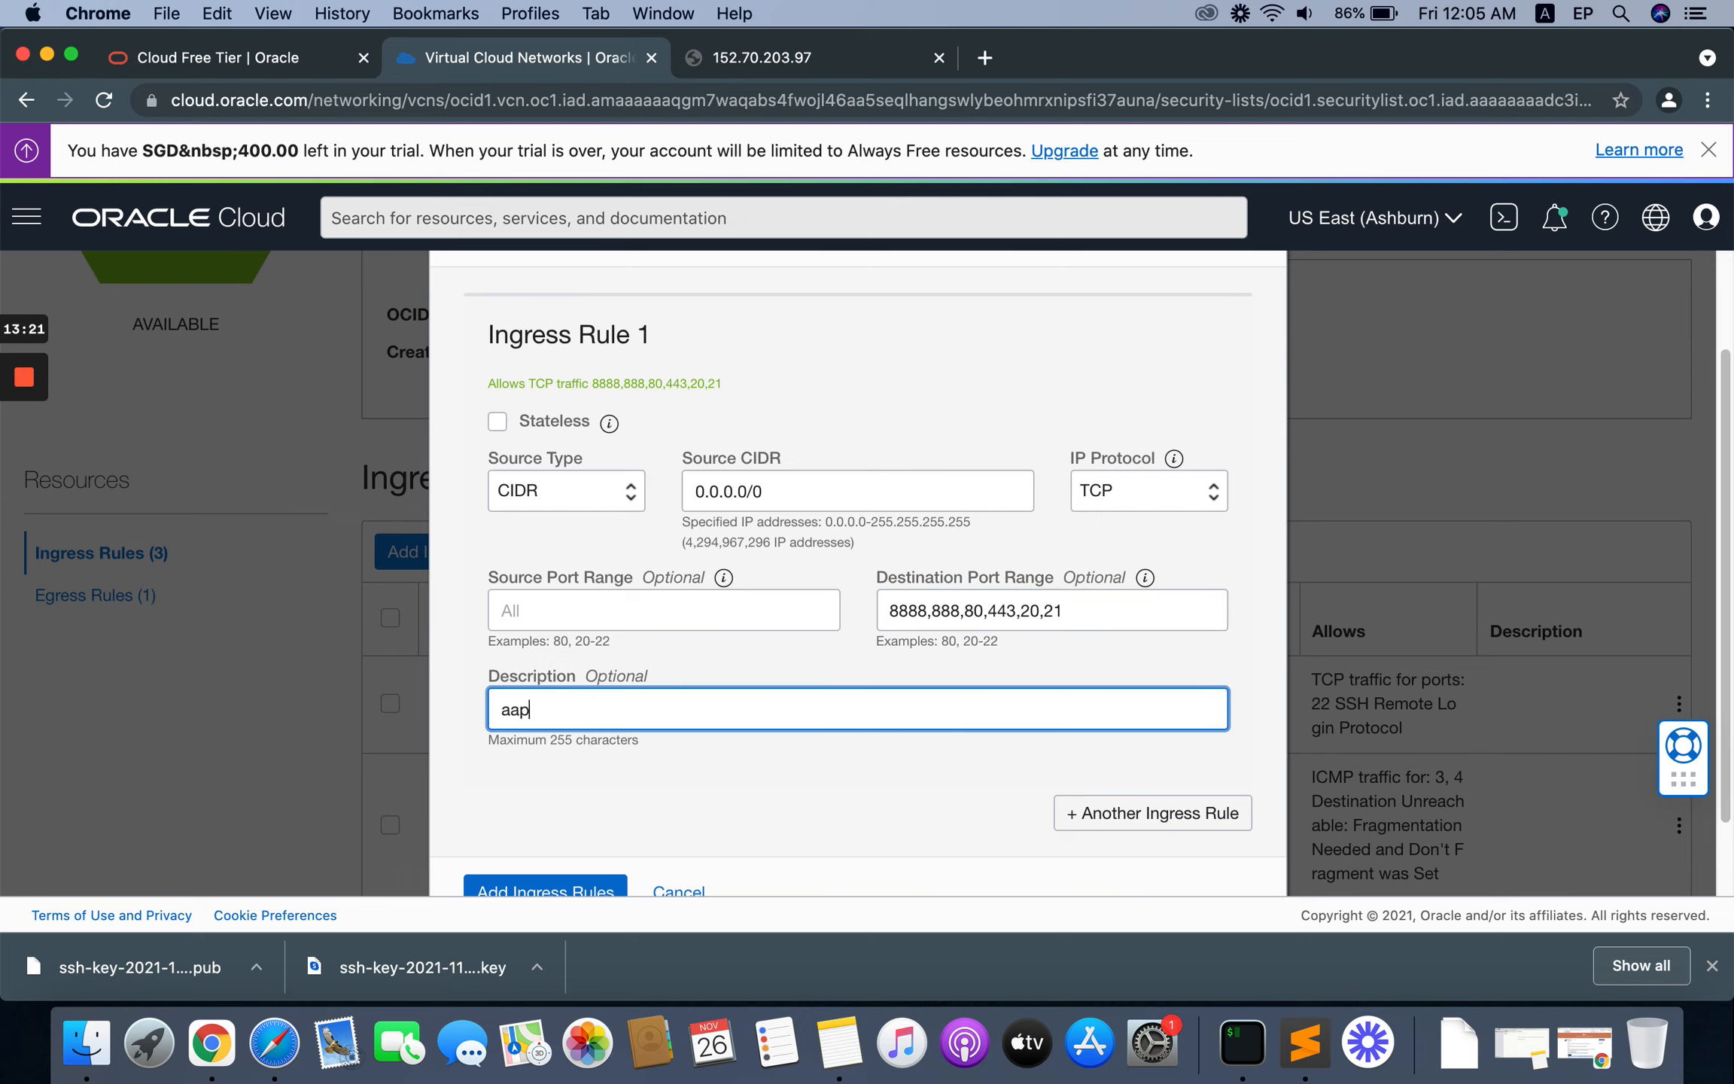
{"action": "type", "text": "anel"}
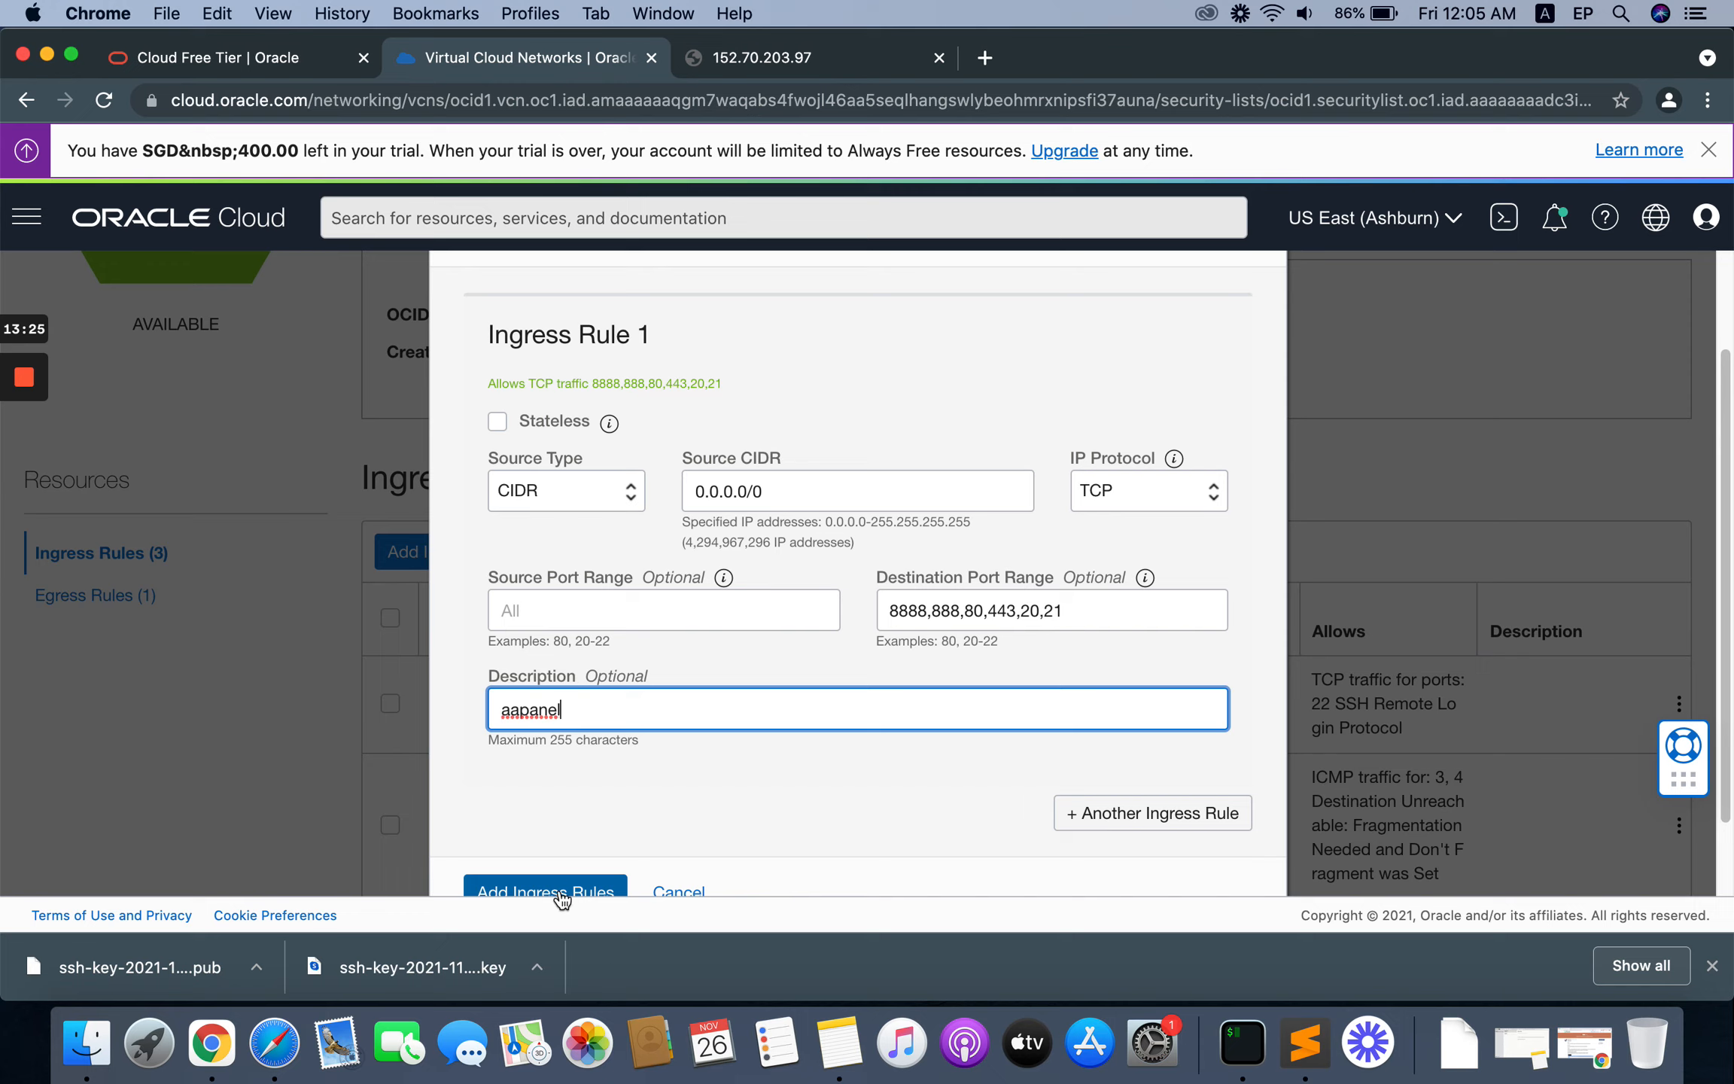
{"action": "left_click", "coordinate": [1712, 966]}
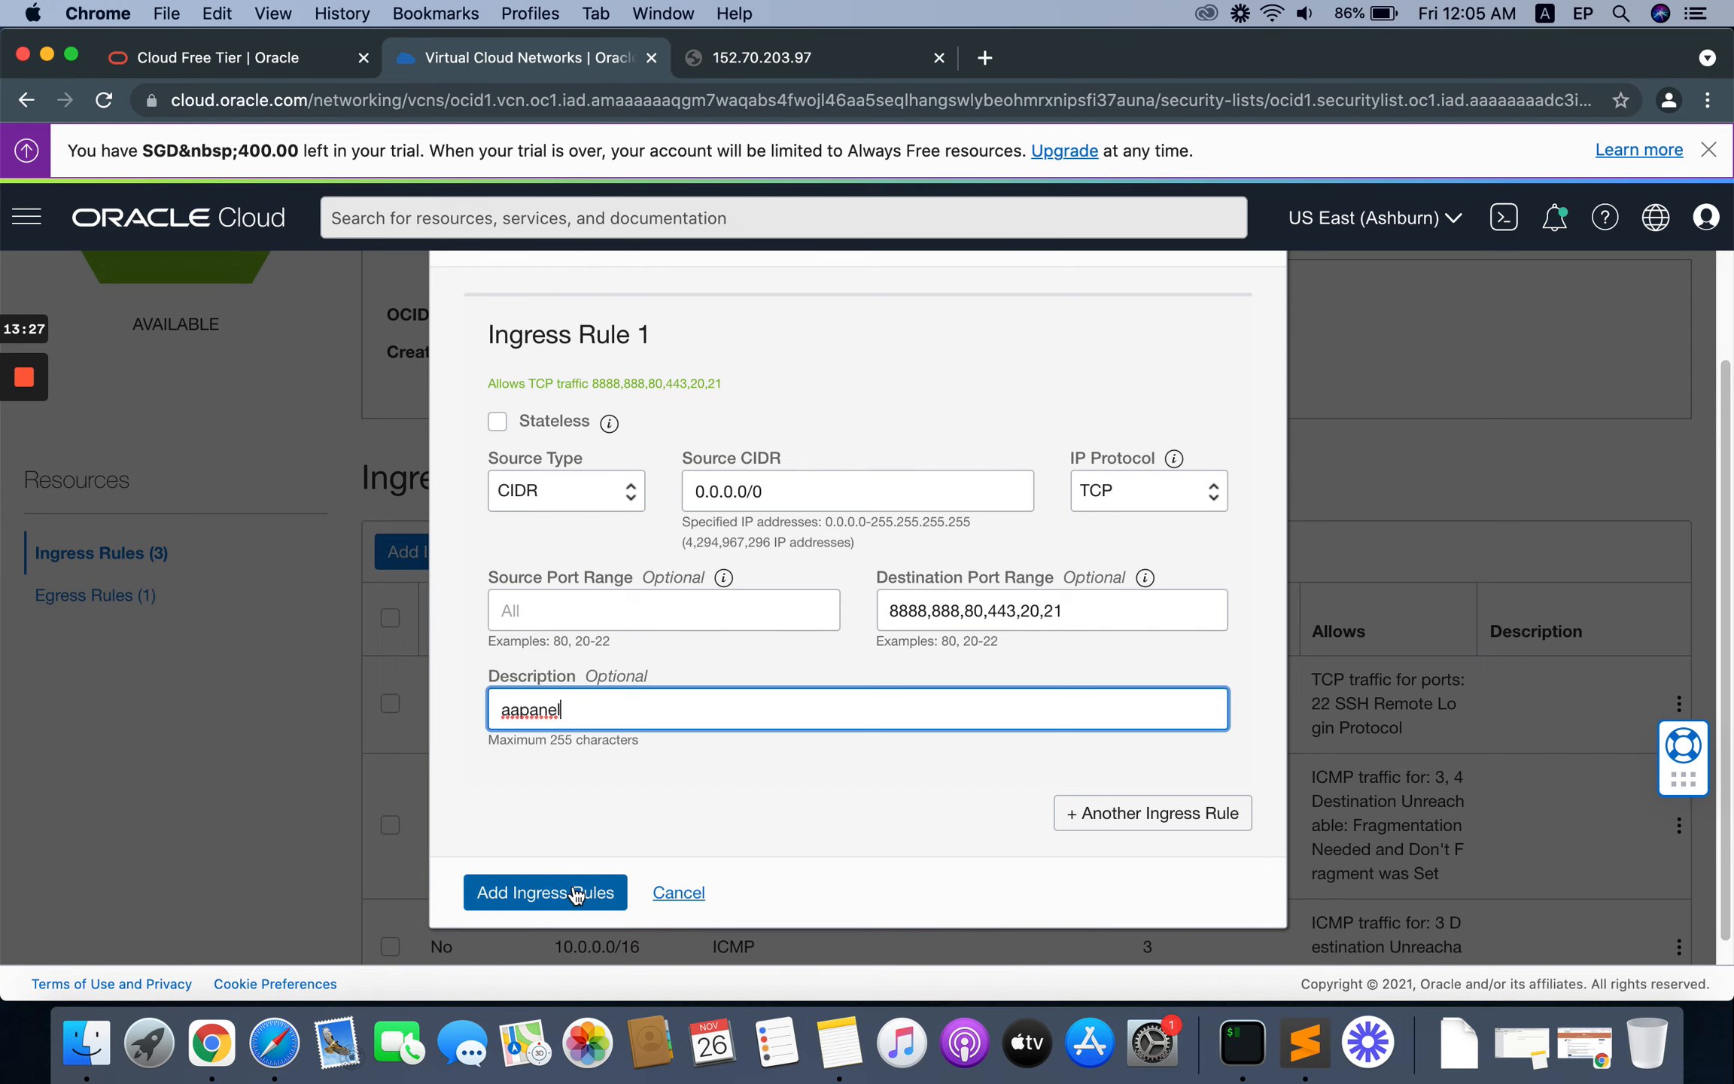
{"action": "left_click", "coordinate": [543, 897]}
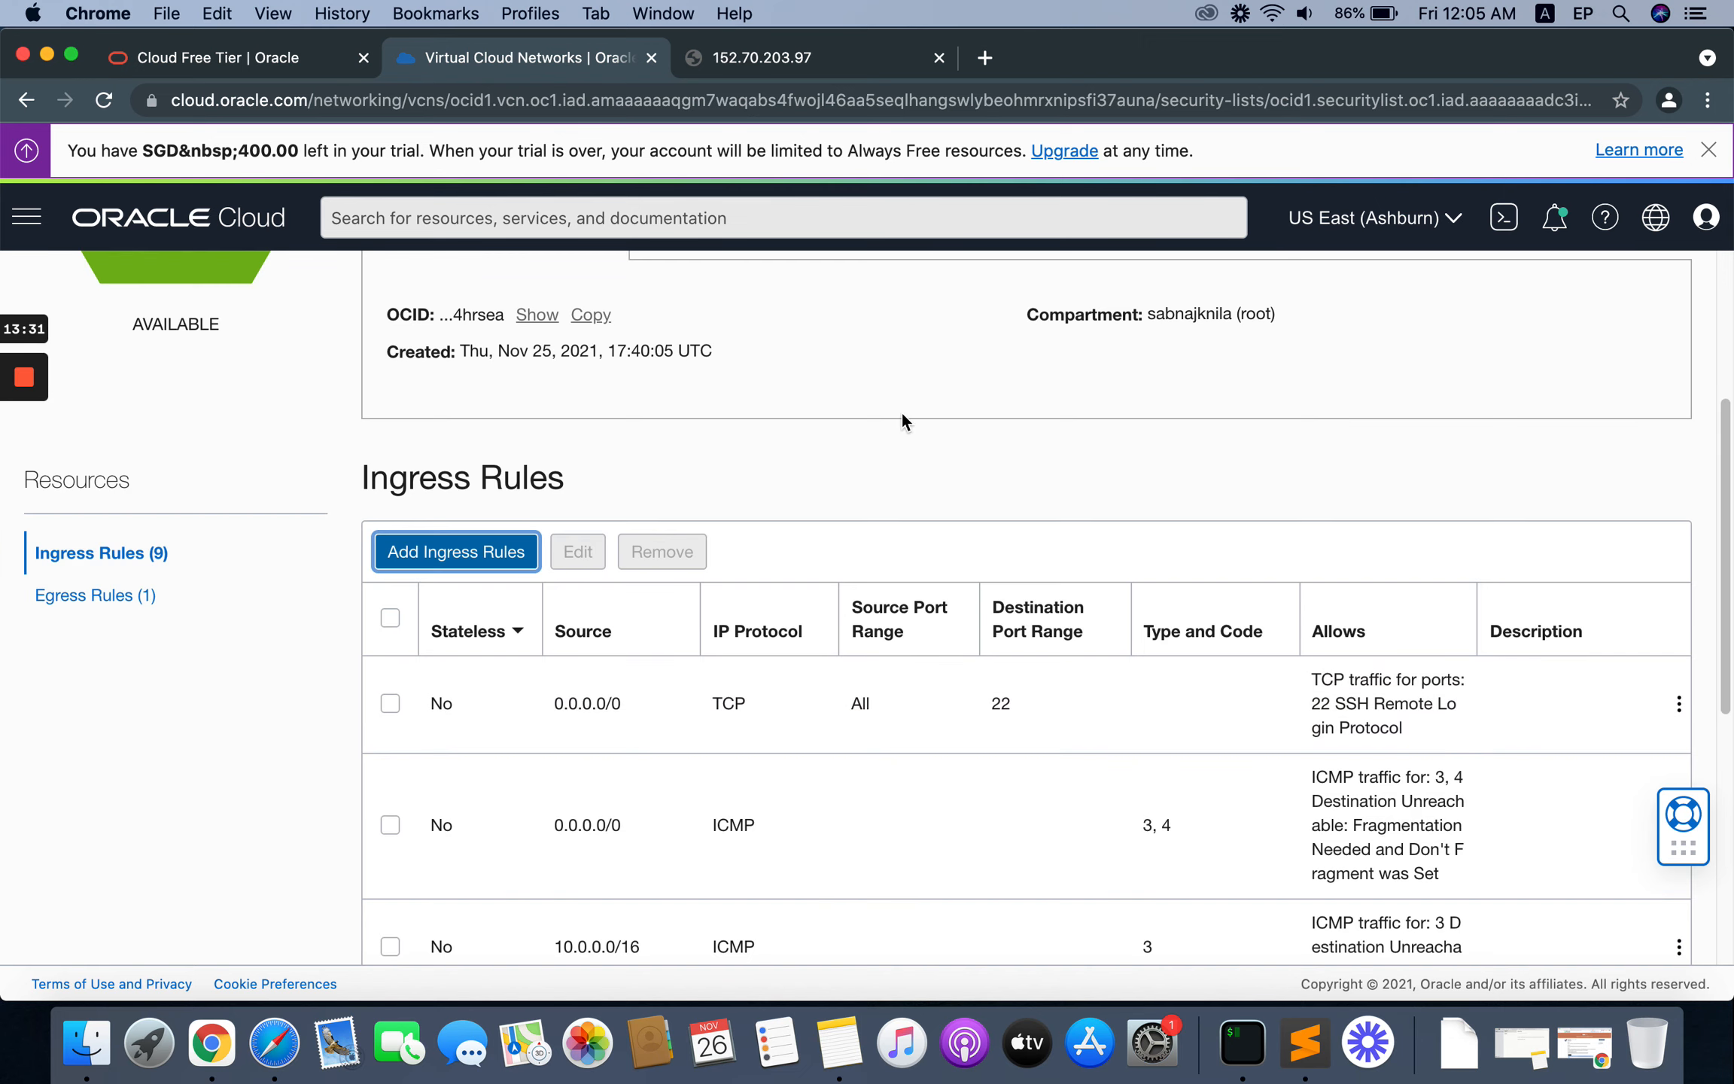
{"action": "scroll", "coordinate": [1011, 461], "scroll_direction": "down", "scroll_amount": 8}
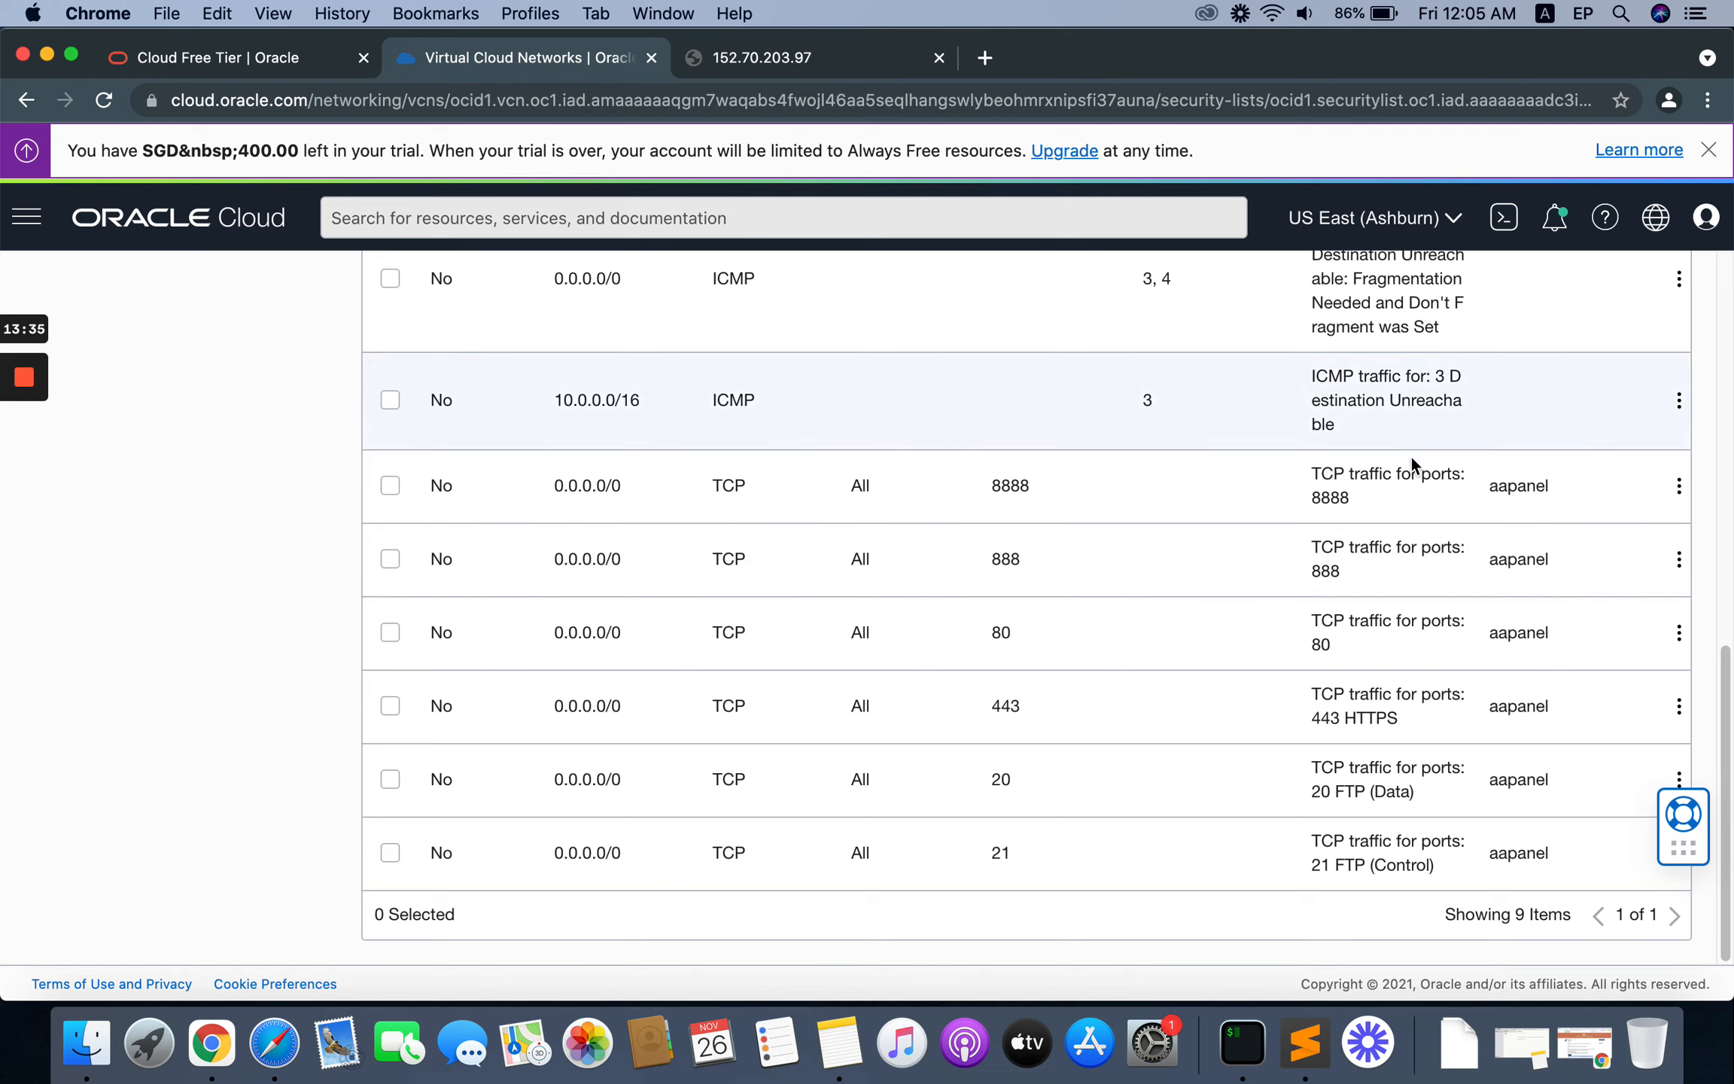
Step: Reload the aaPanel address in Chrome and fill in the login account with the username copied from the Sublime Text notes
{"action": "left_click", "coordinate": [760, 53]}
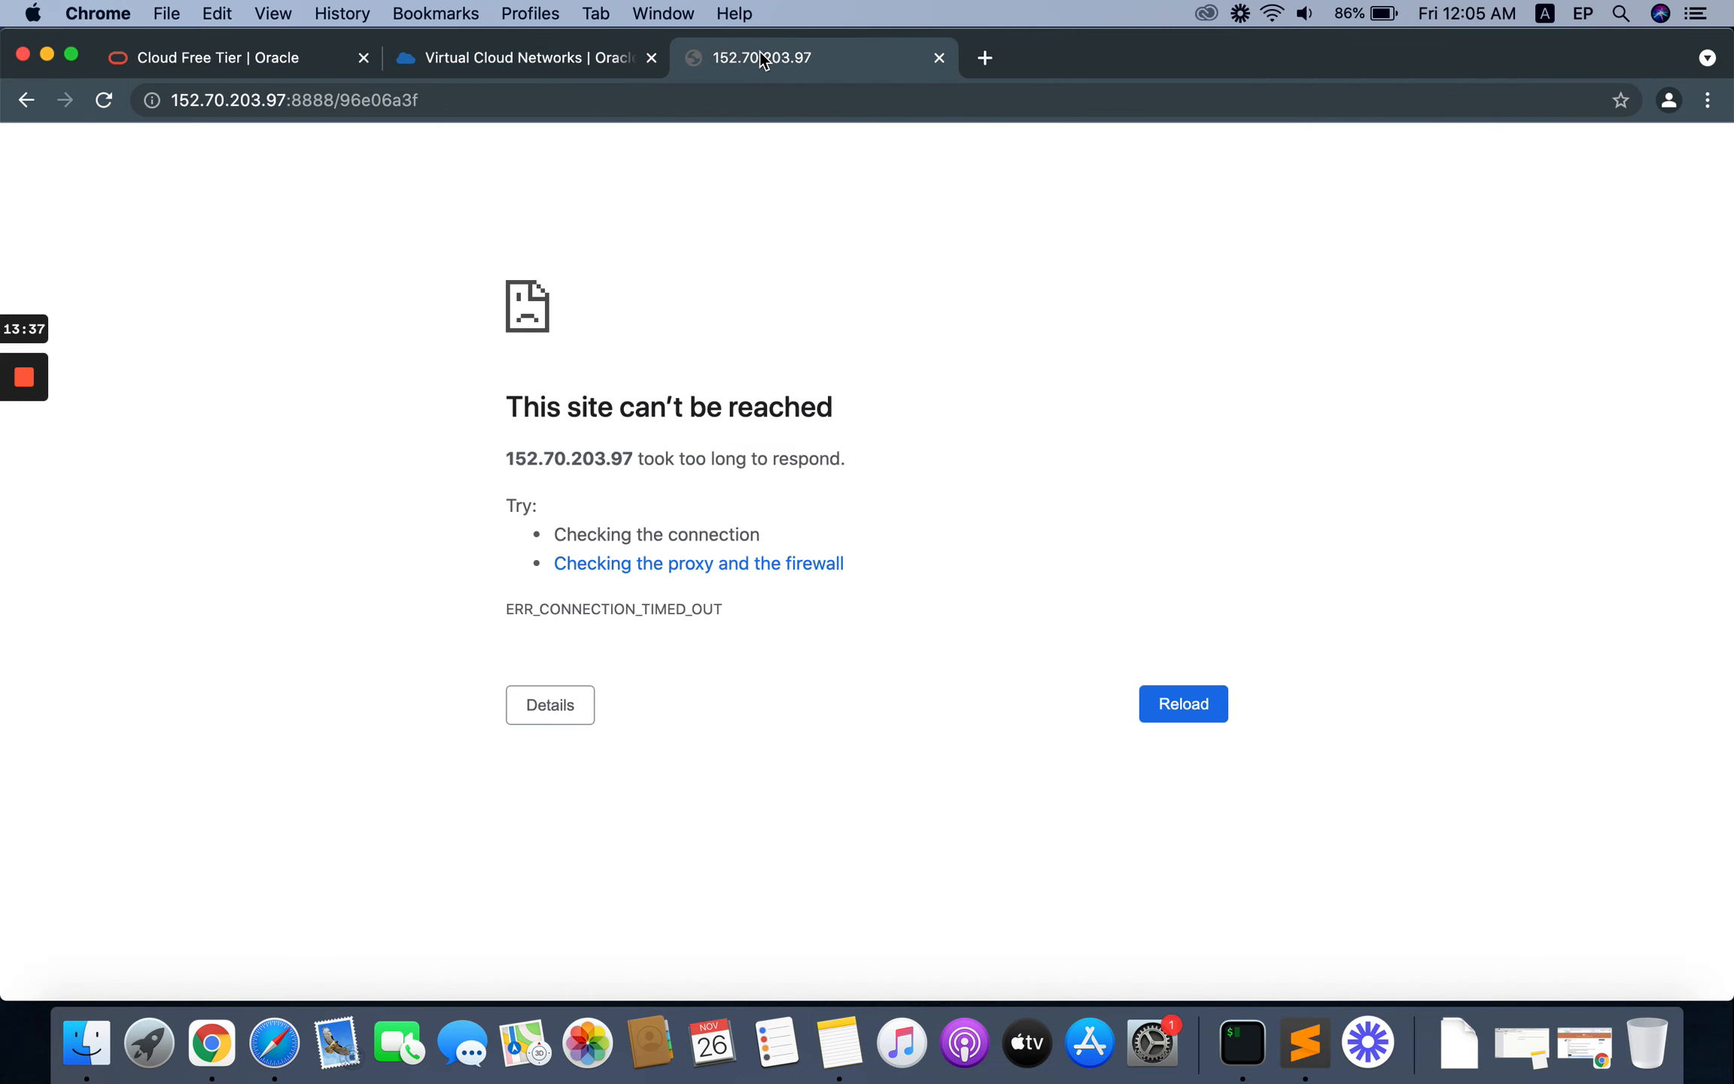
{"action": "left_click", "coordinate": [1192, 715]}
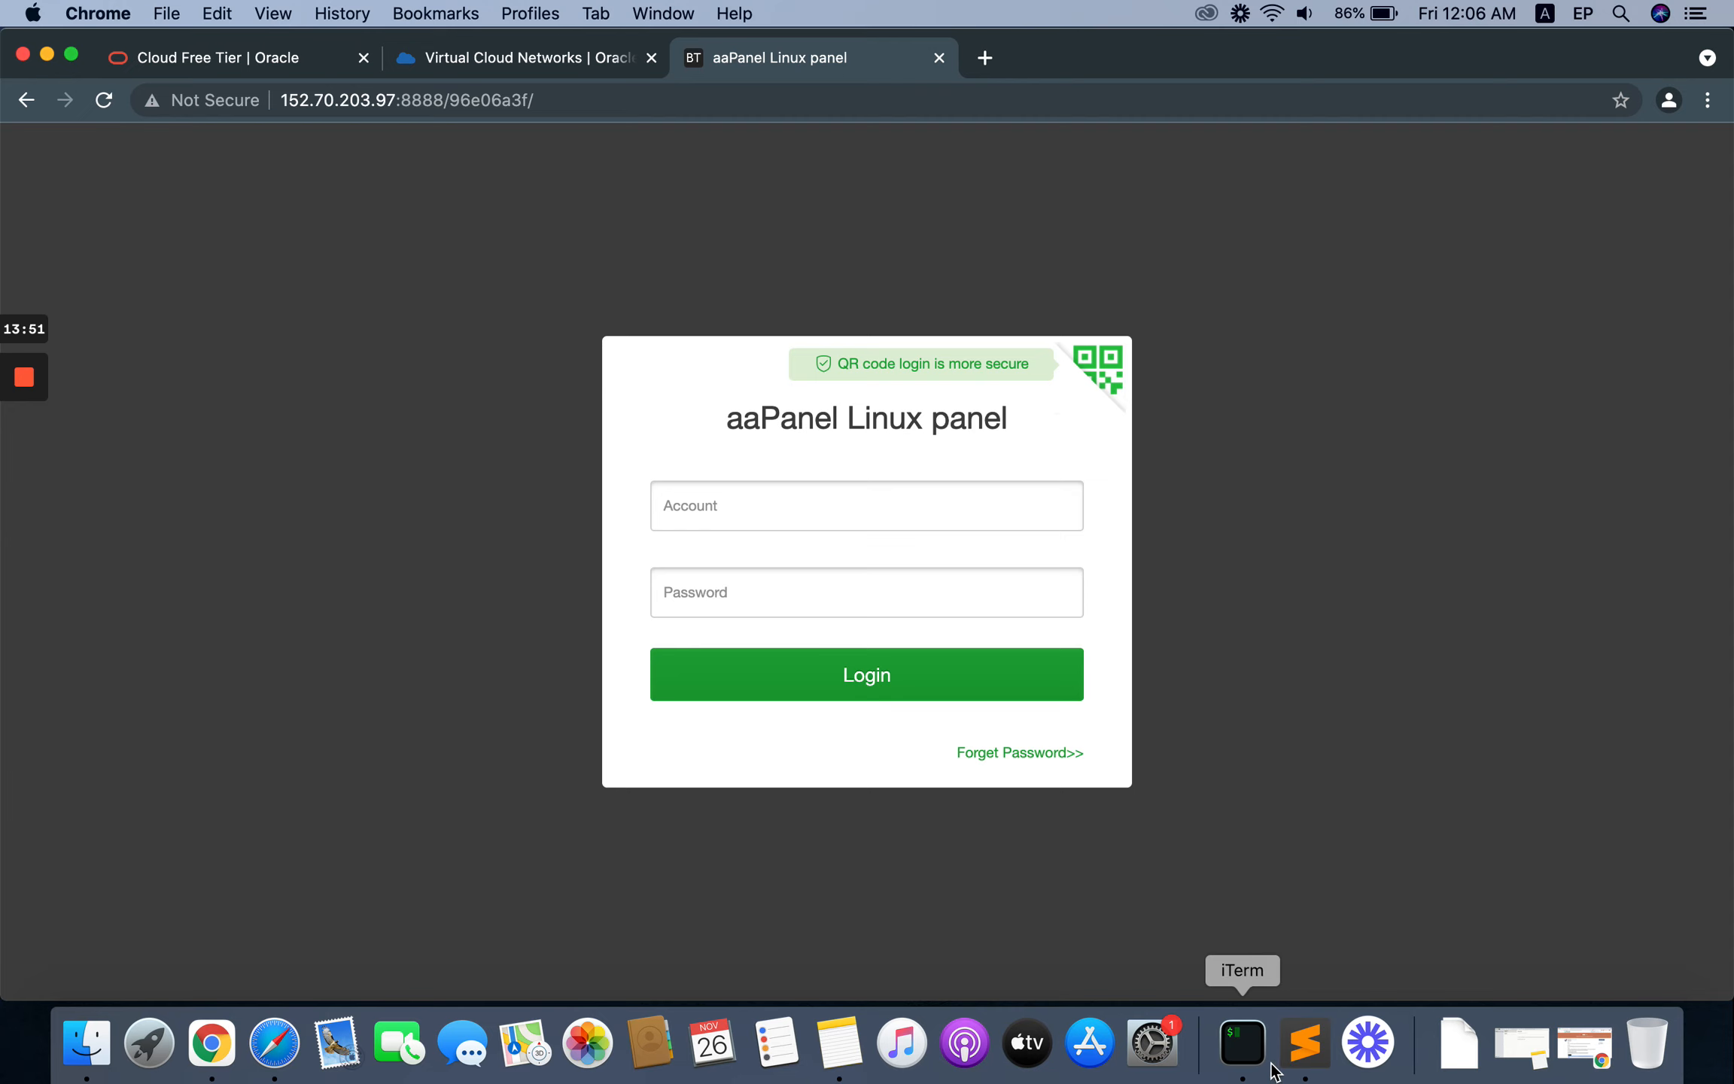
{"action": "left_click", "coordinate": [1303, 1065]}
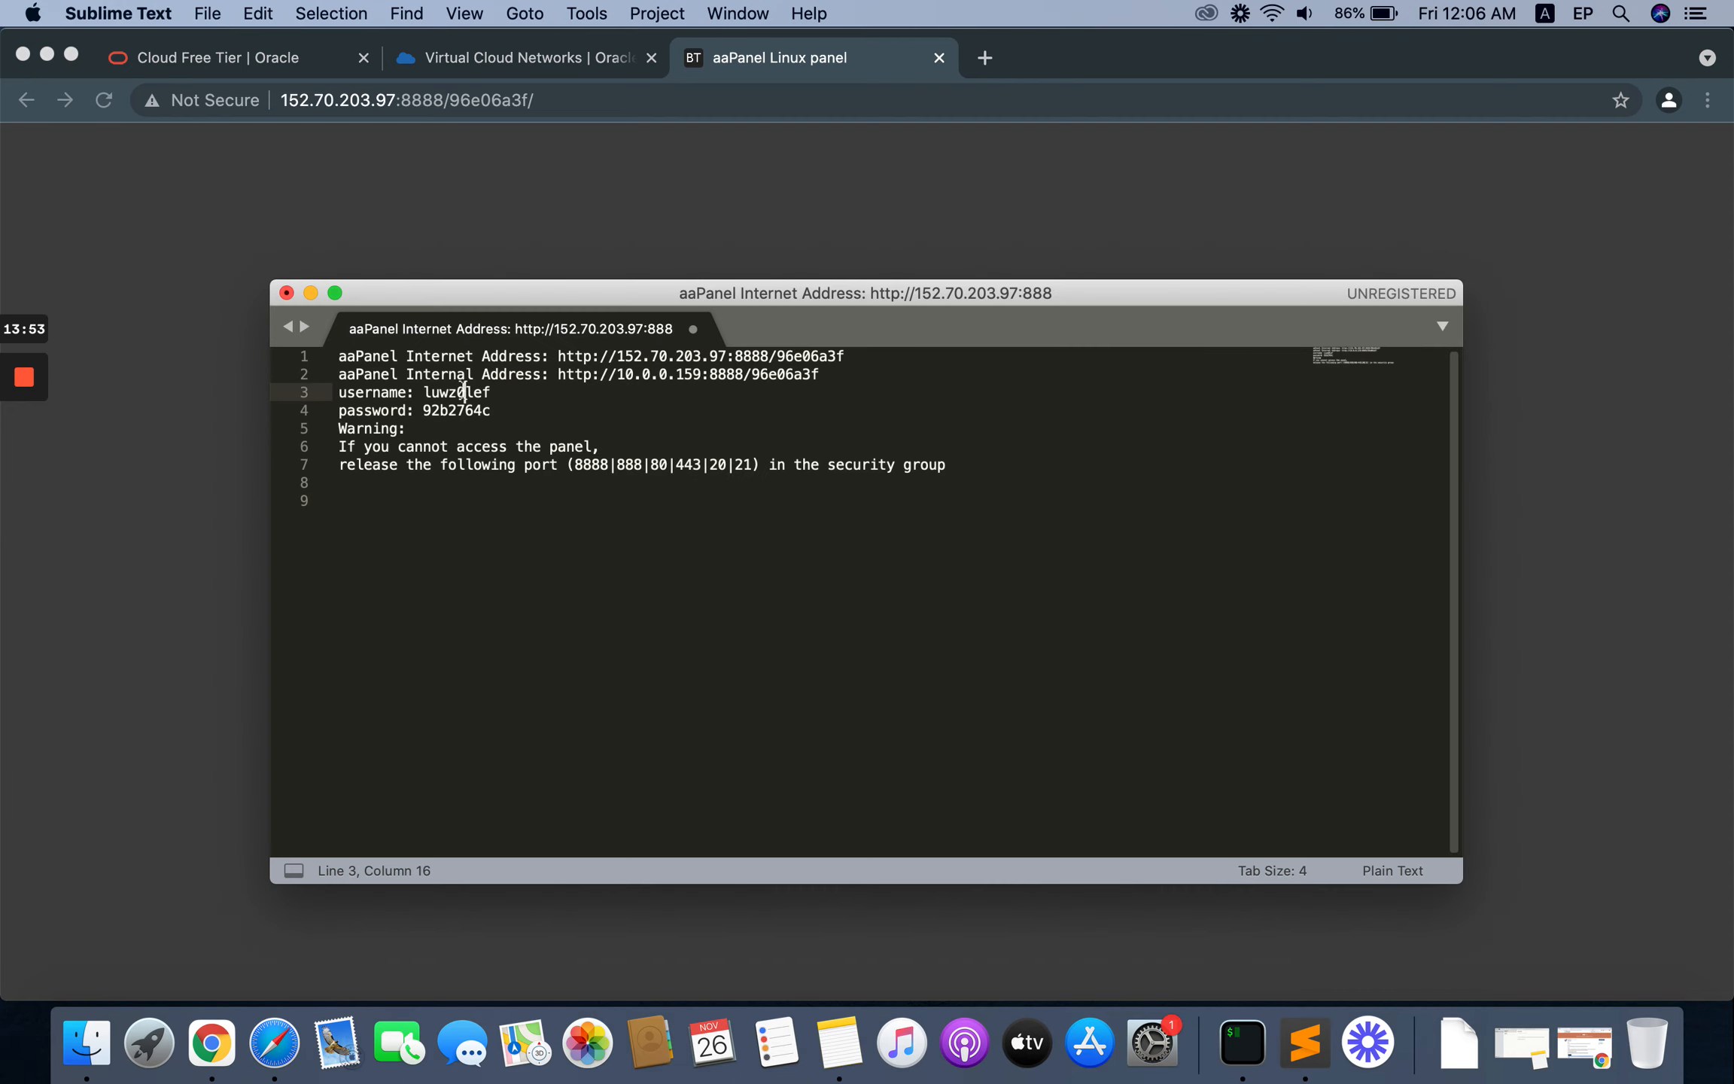
{"action": "double_click", "coordinate": [461, 392]}
{"action": "key", "text": "super+c"}
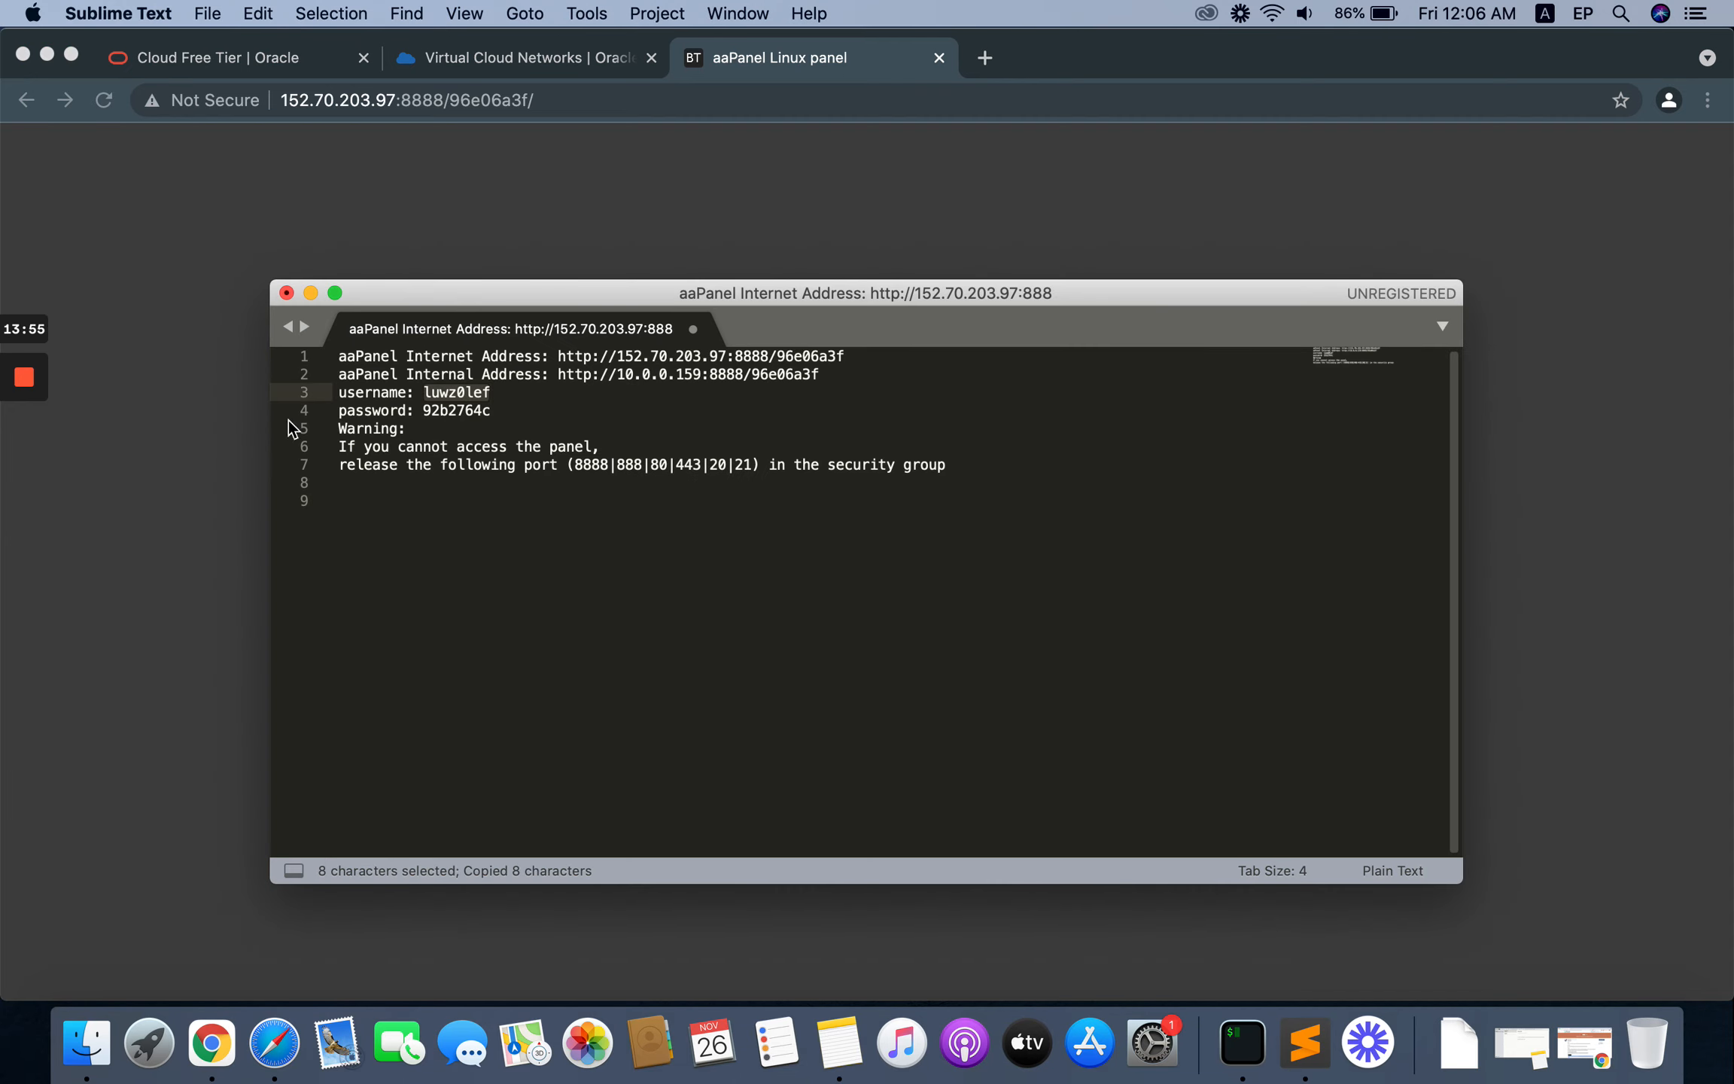
{"action": "left_click", "coordinate": [207, 471]}
{"action": "left_click", "coordinate": [684, 508]}
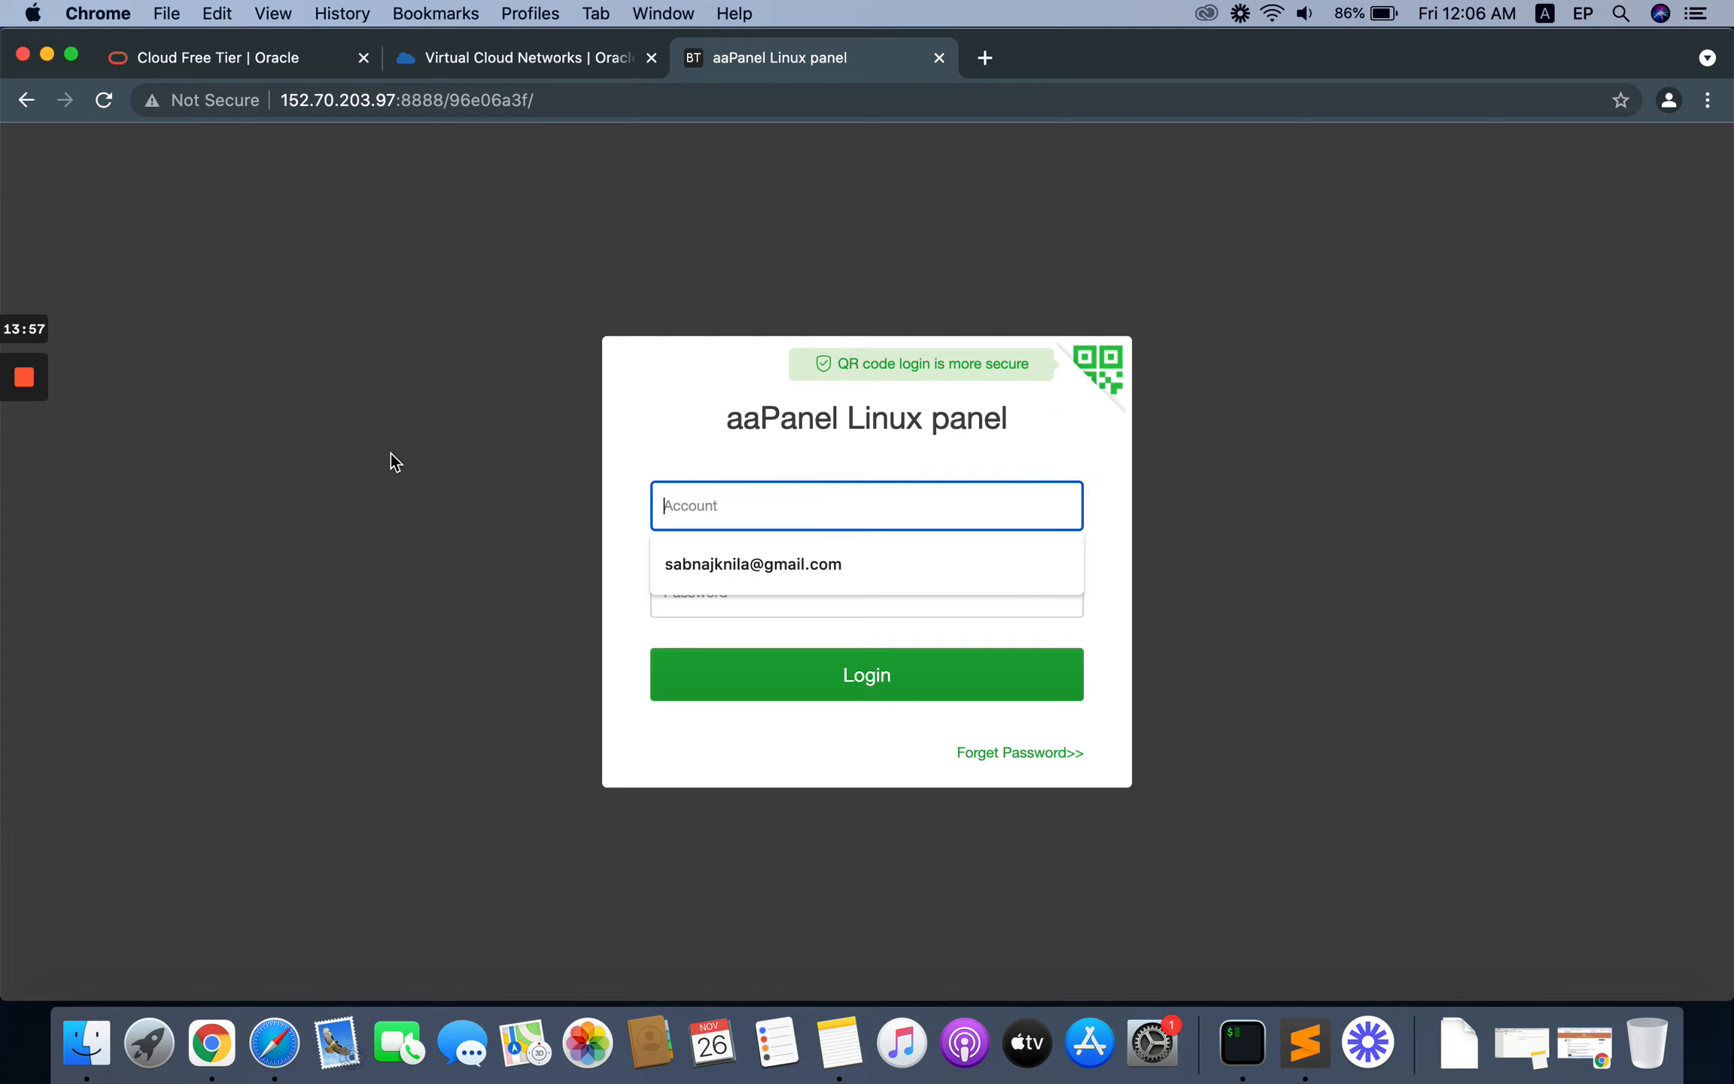
{"action": "key", "text": "super+v"}
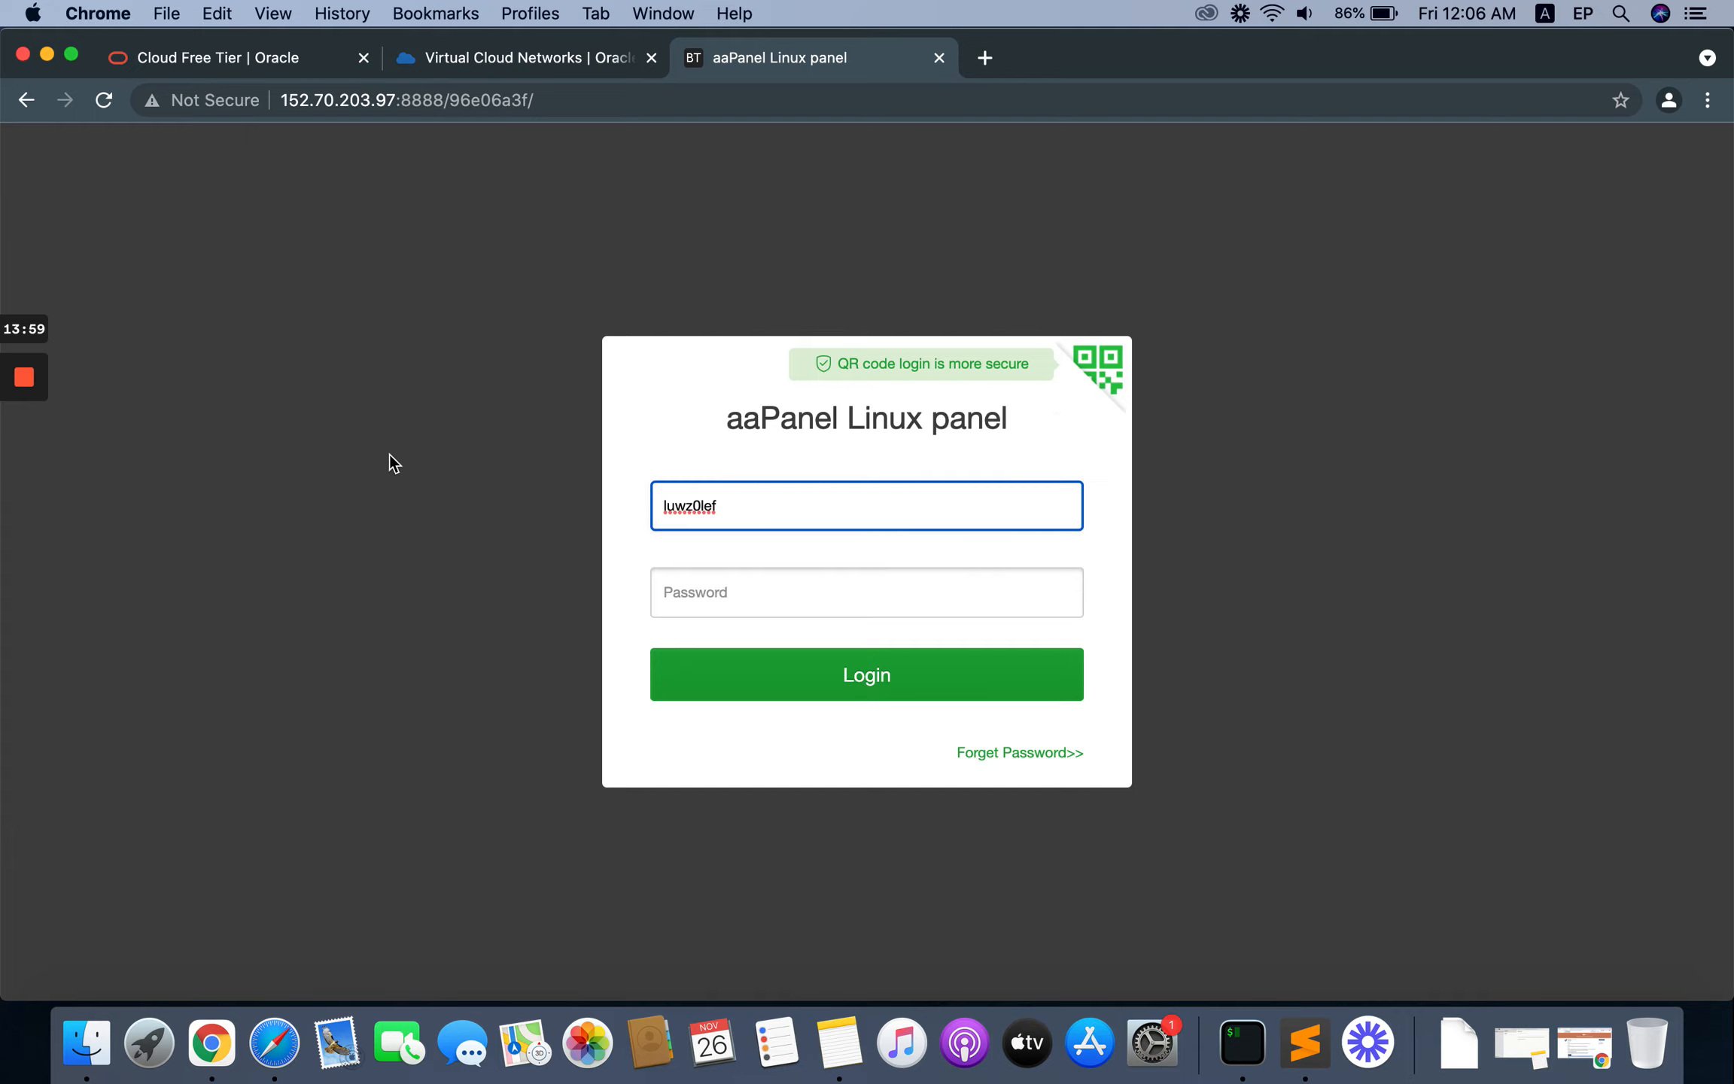
Step: Log in to aaPanel with the password copied from the Sublime Text notes and decline saving it in the browser
{"action": "left_click", "coordinate": [1305, 1042]}
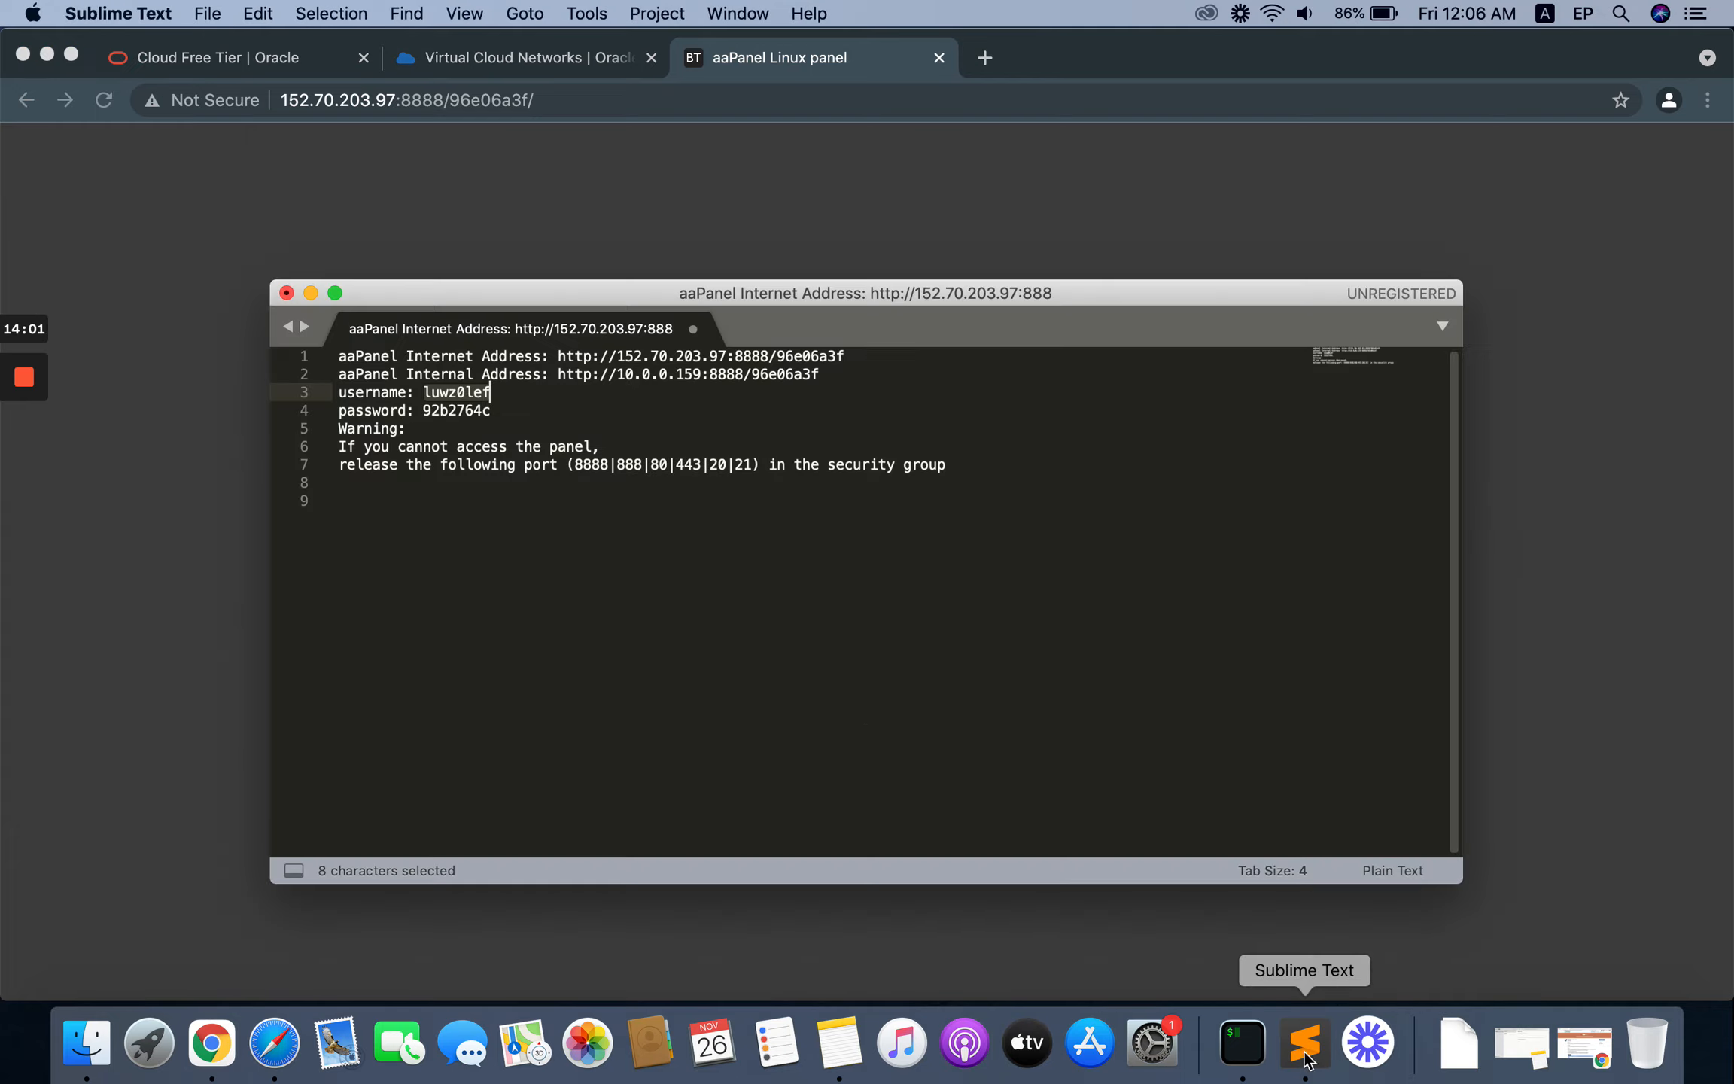
{"action": "double_click", "coordinate": [455, 410]}
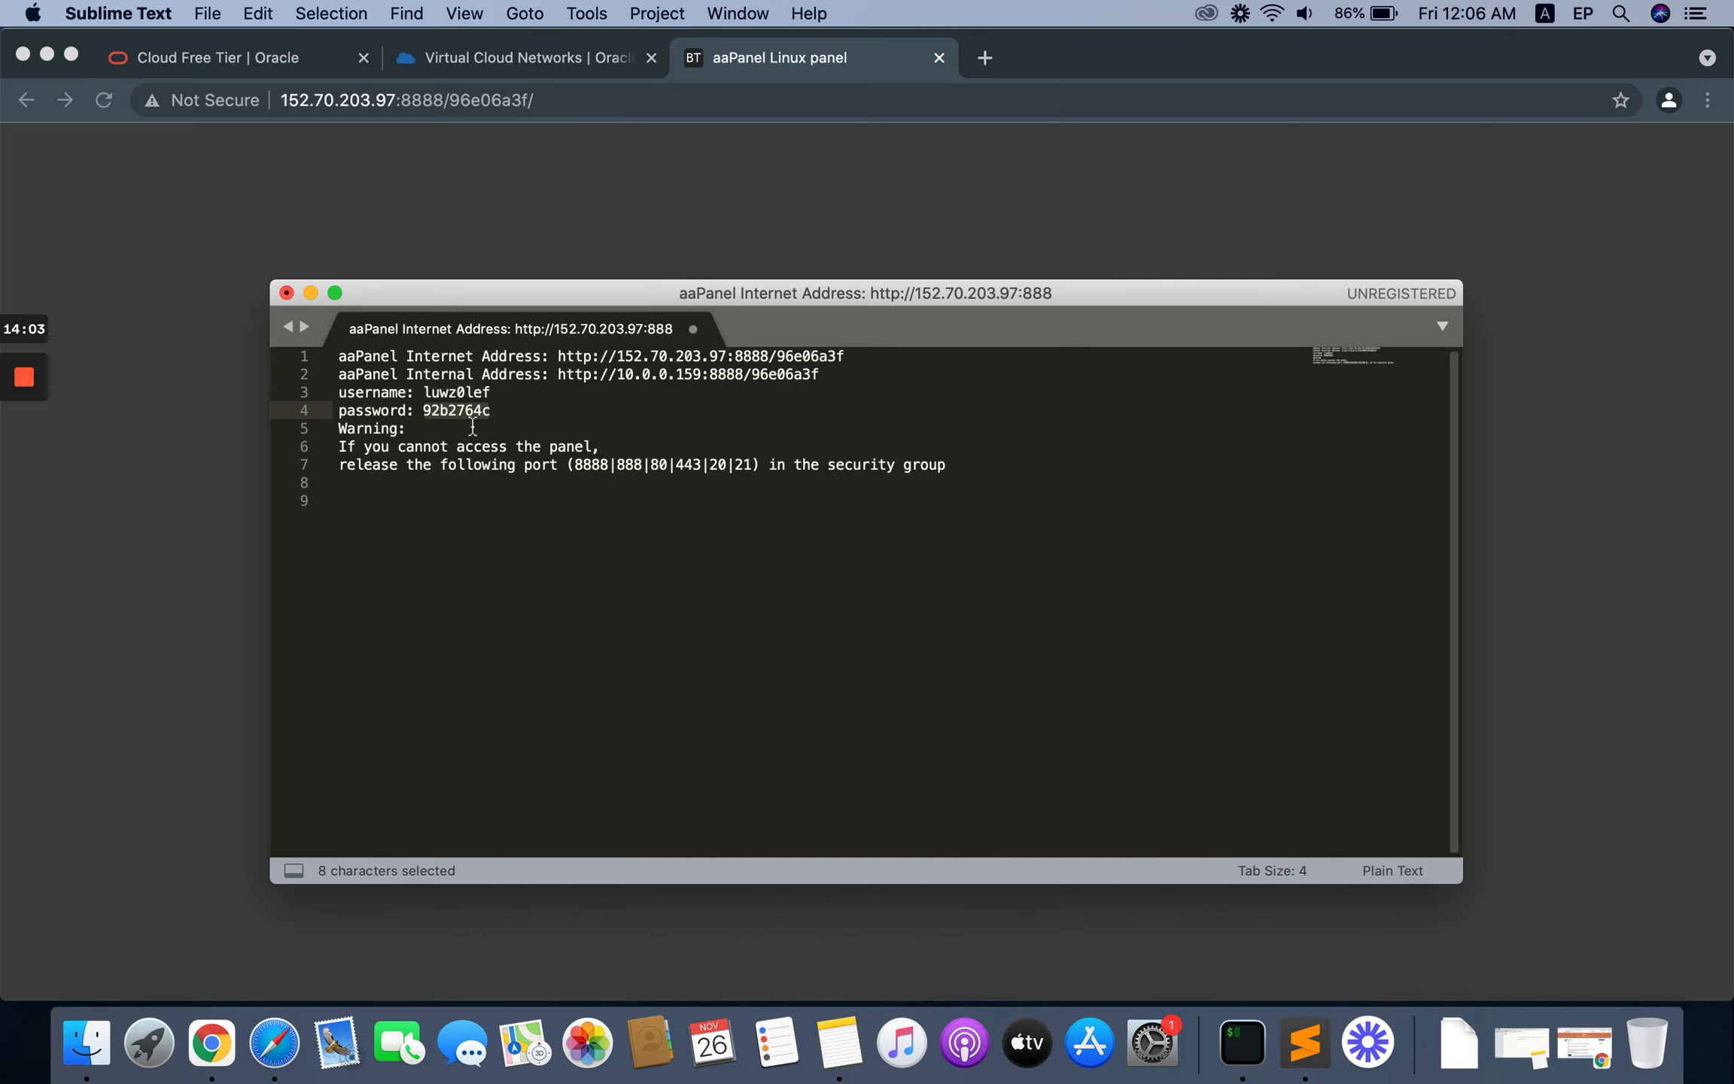
{"action": "key", "text": "super+c"}
{"action": "left_click", "coordinate": [114, 447]}
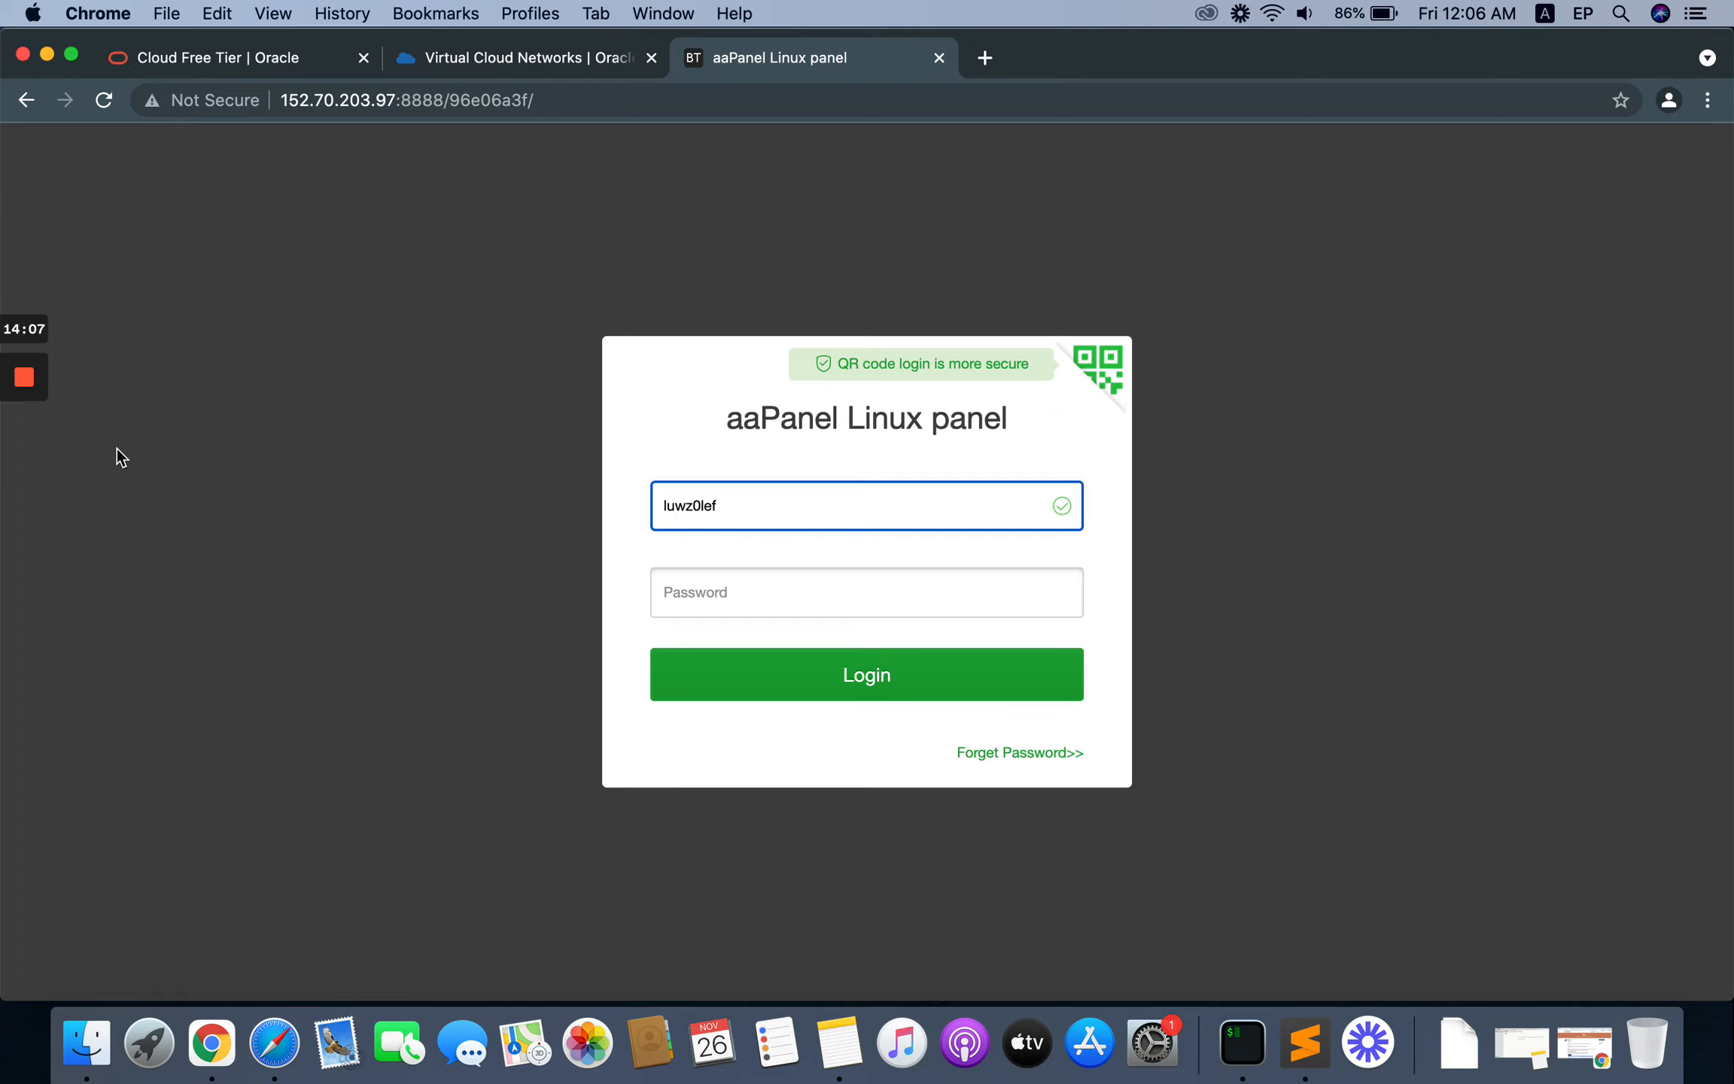
{"action": "key", "text": "Tab"}
{"action": "key", "text": "super+v"}
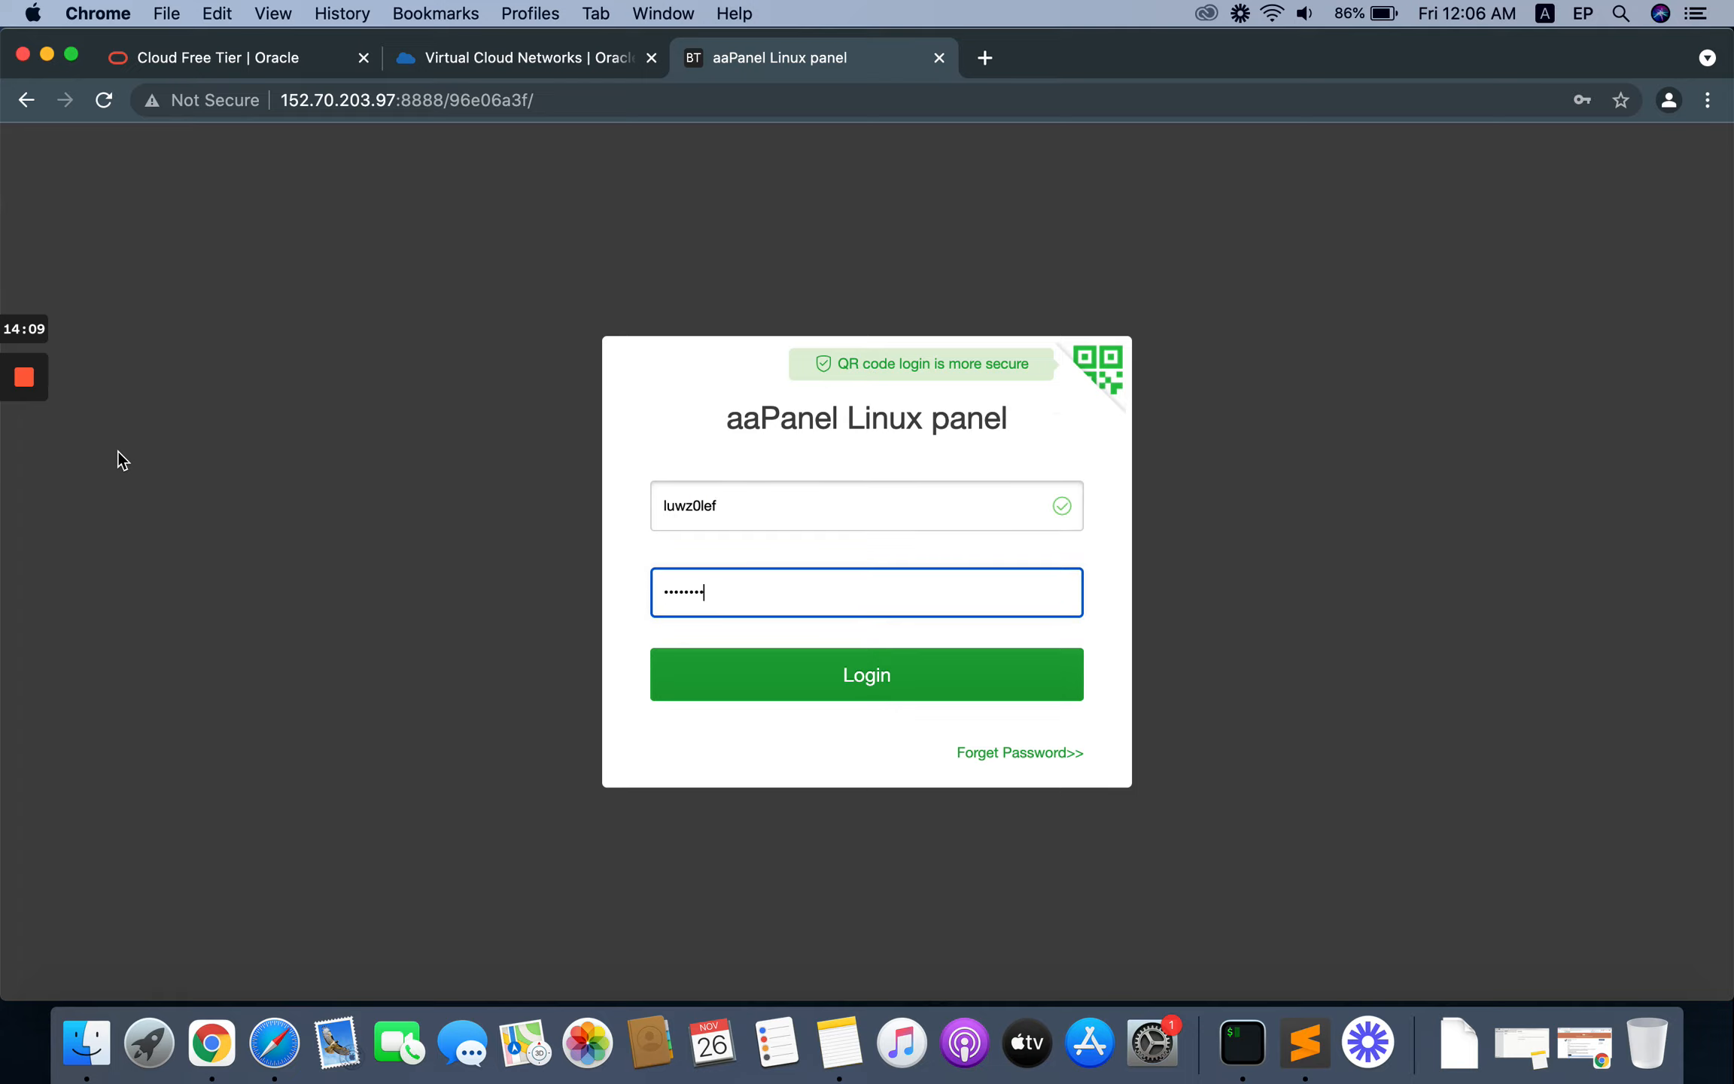
{"action": "left_click", "coordinate": [858, 680]}
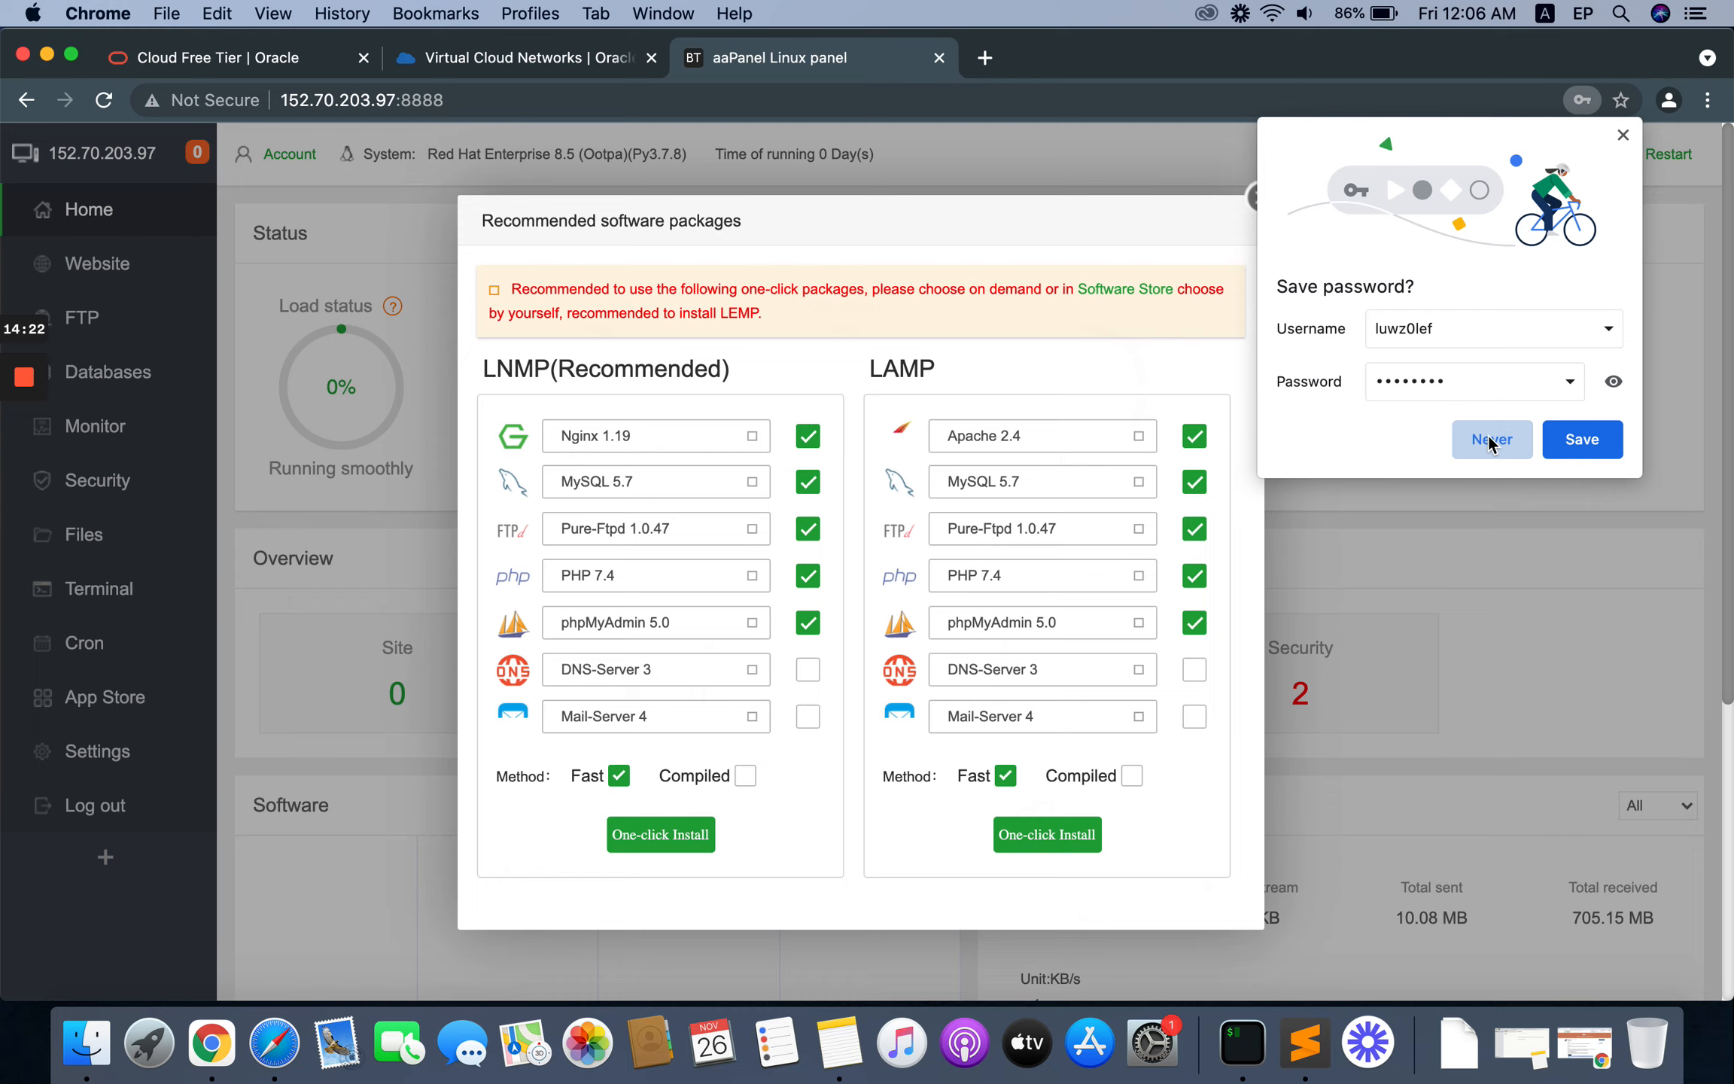
{"action": "left_click", "coordinate": [1486, 437]}
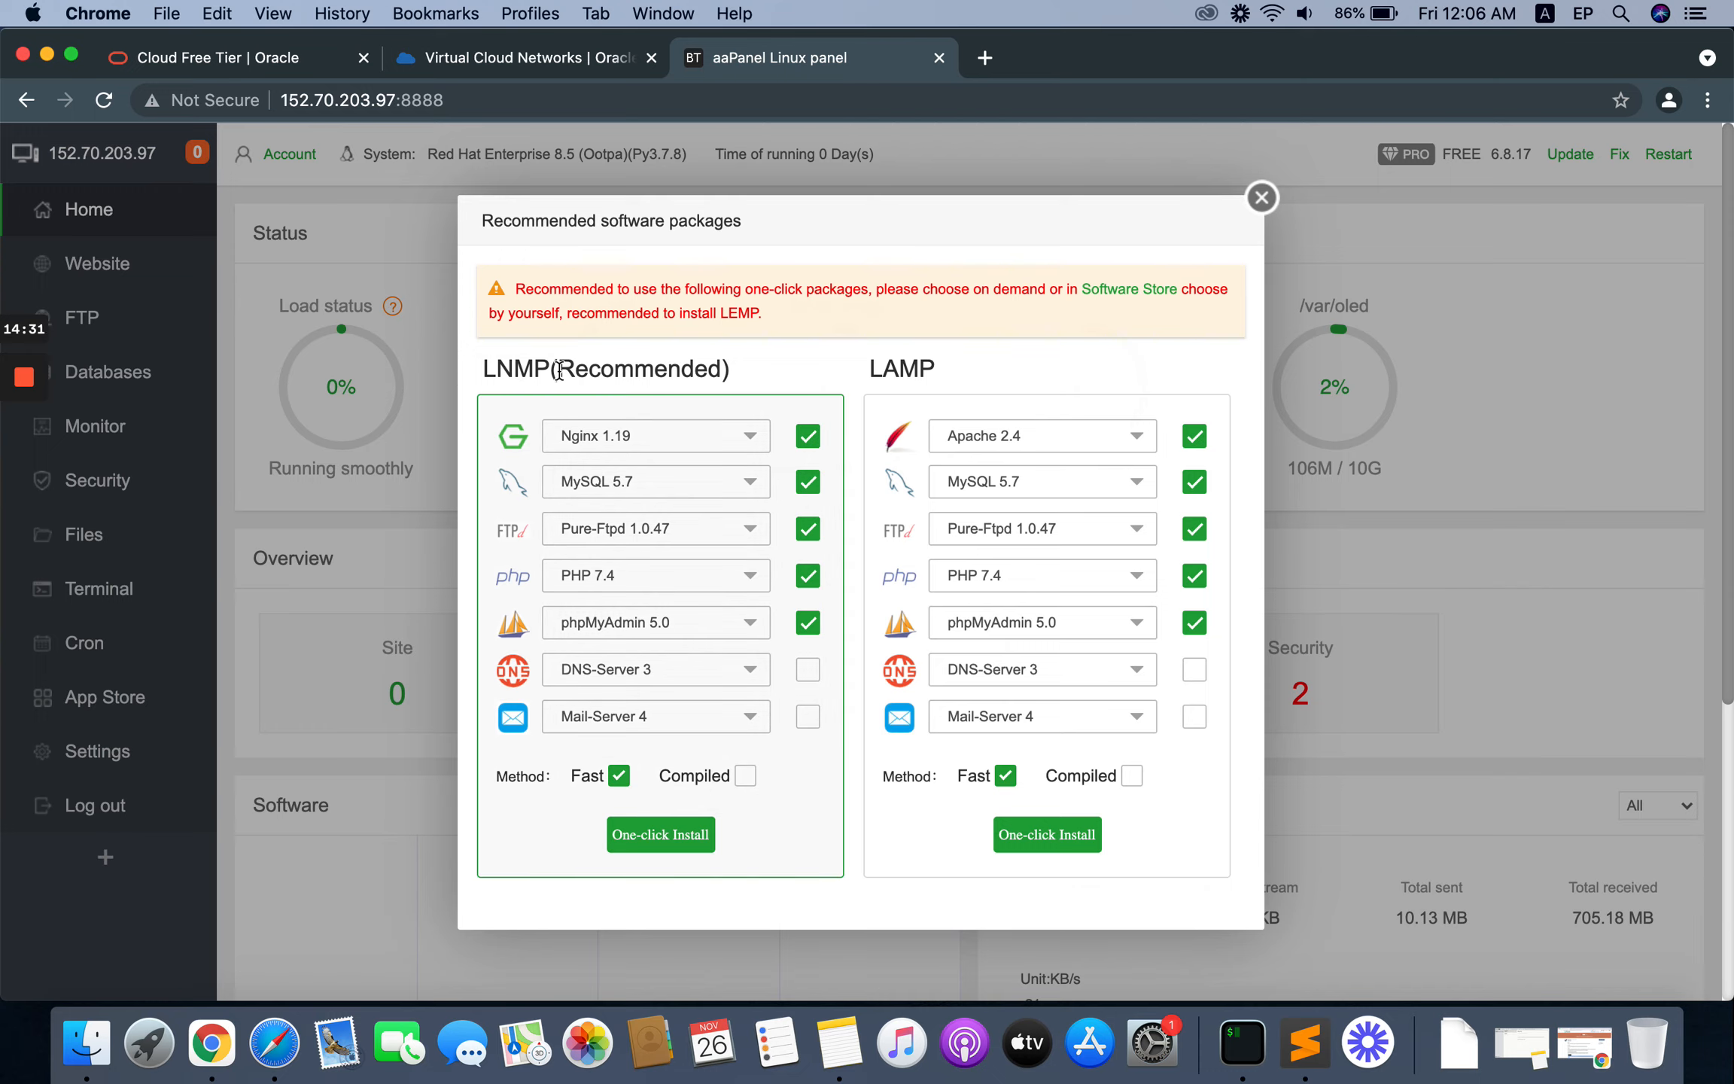
Step: Set the PHP version of the recommended LNMP package to PHP 8.0 and start its one-click installation with the Fast method
{"action": "left_click_drag", "start_coordinate": [558, 369], "coordinate": [687, 368]}
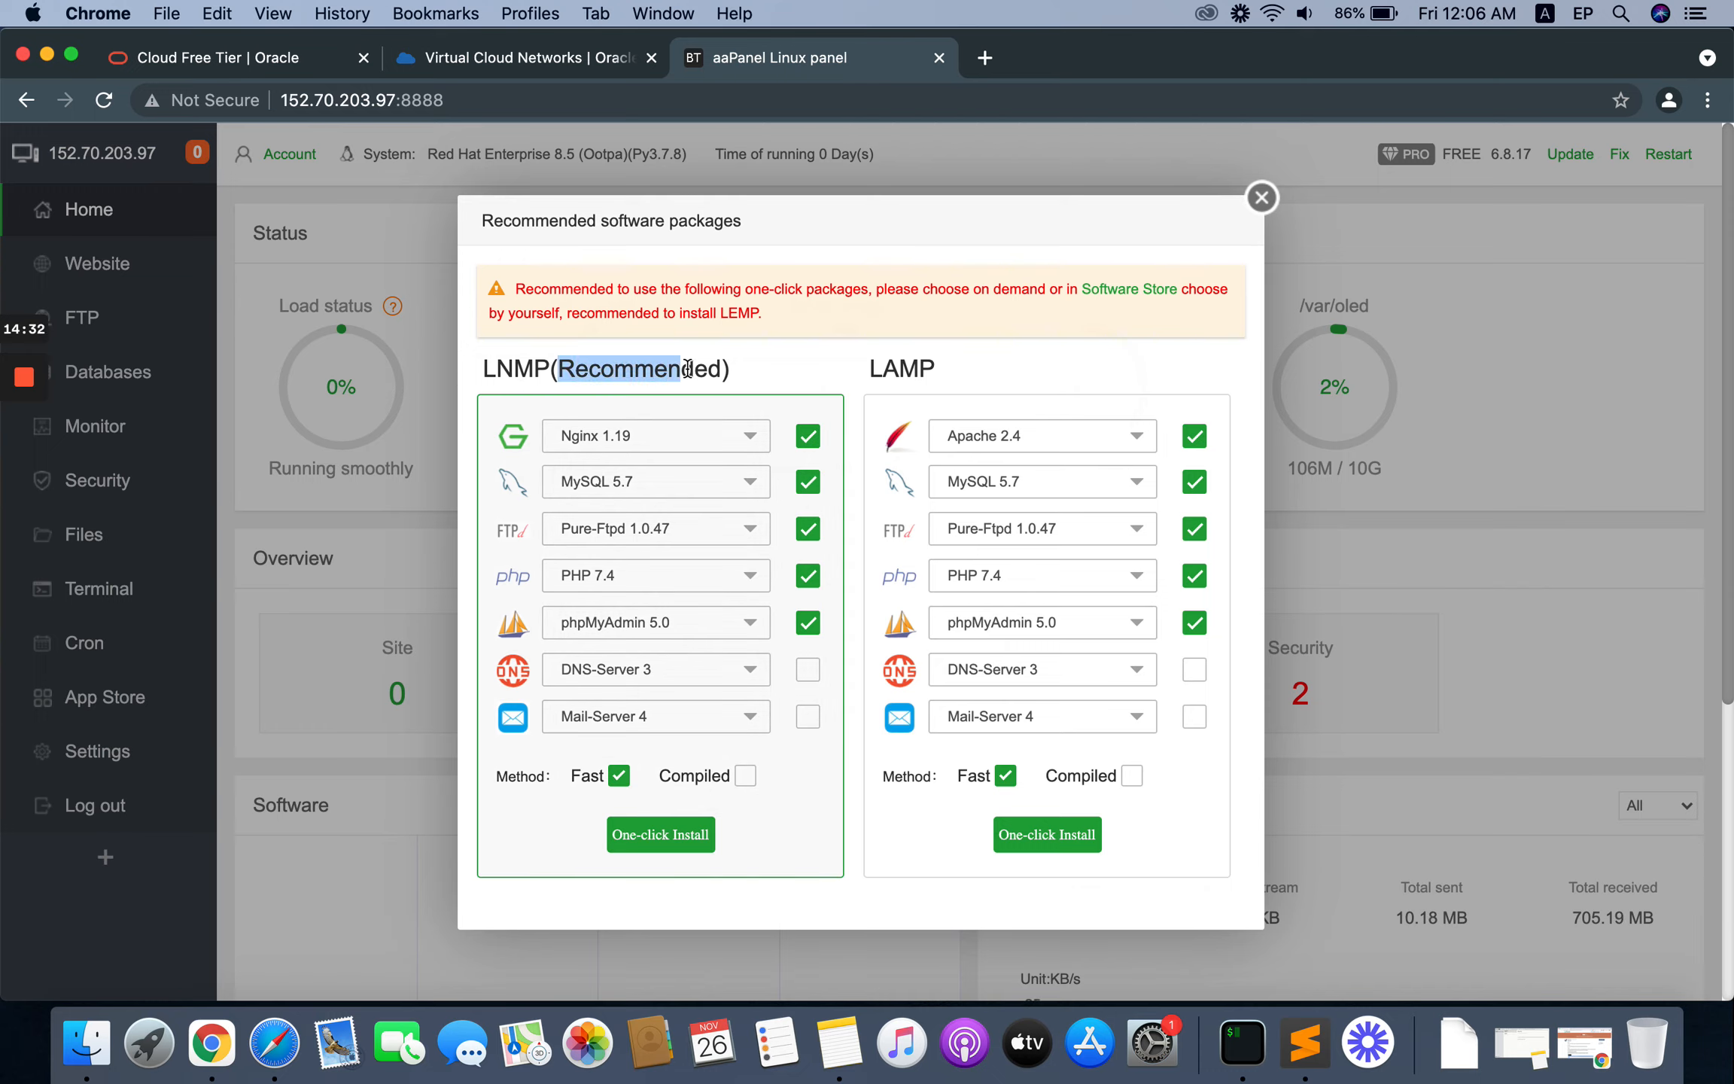
{"action": "left_click", "coordinate": [755, 357]}
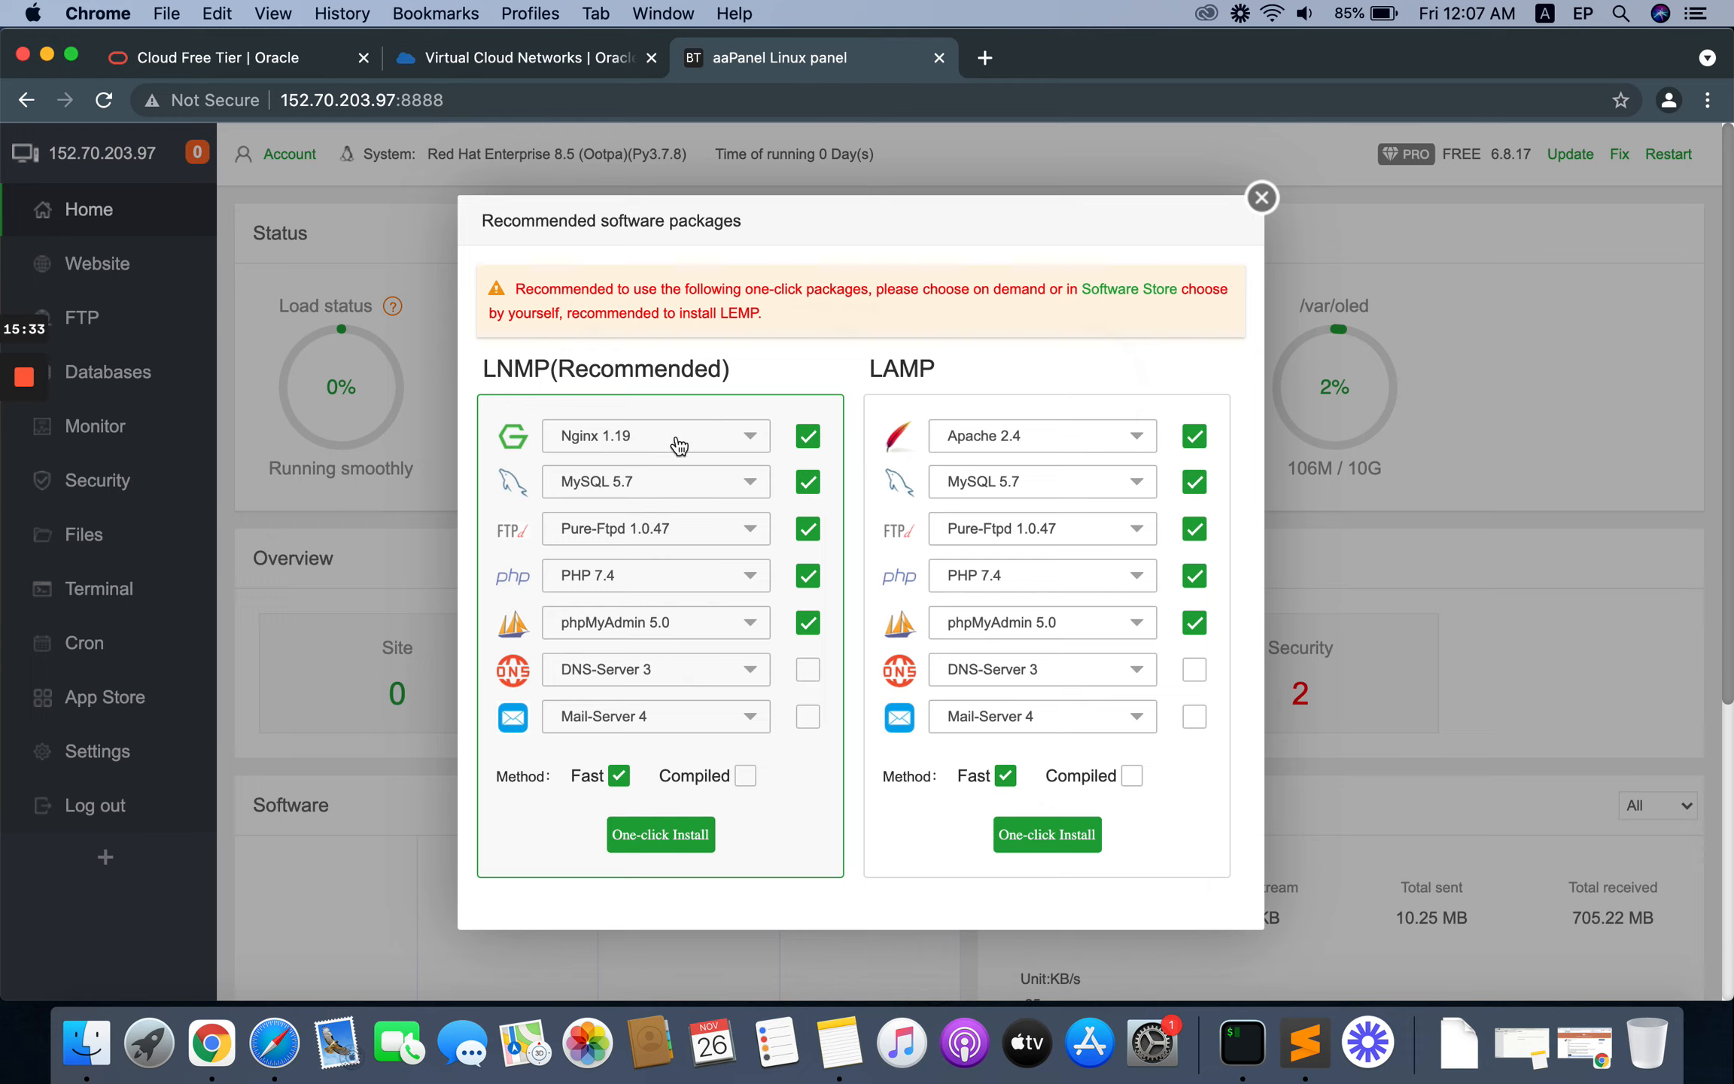
{"action": "left_click", "coordinate": [740, 576]}
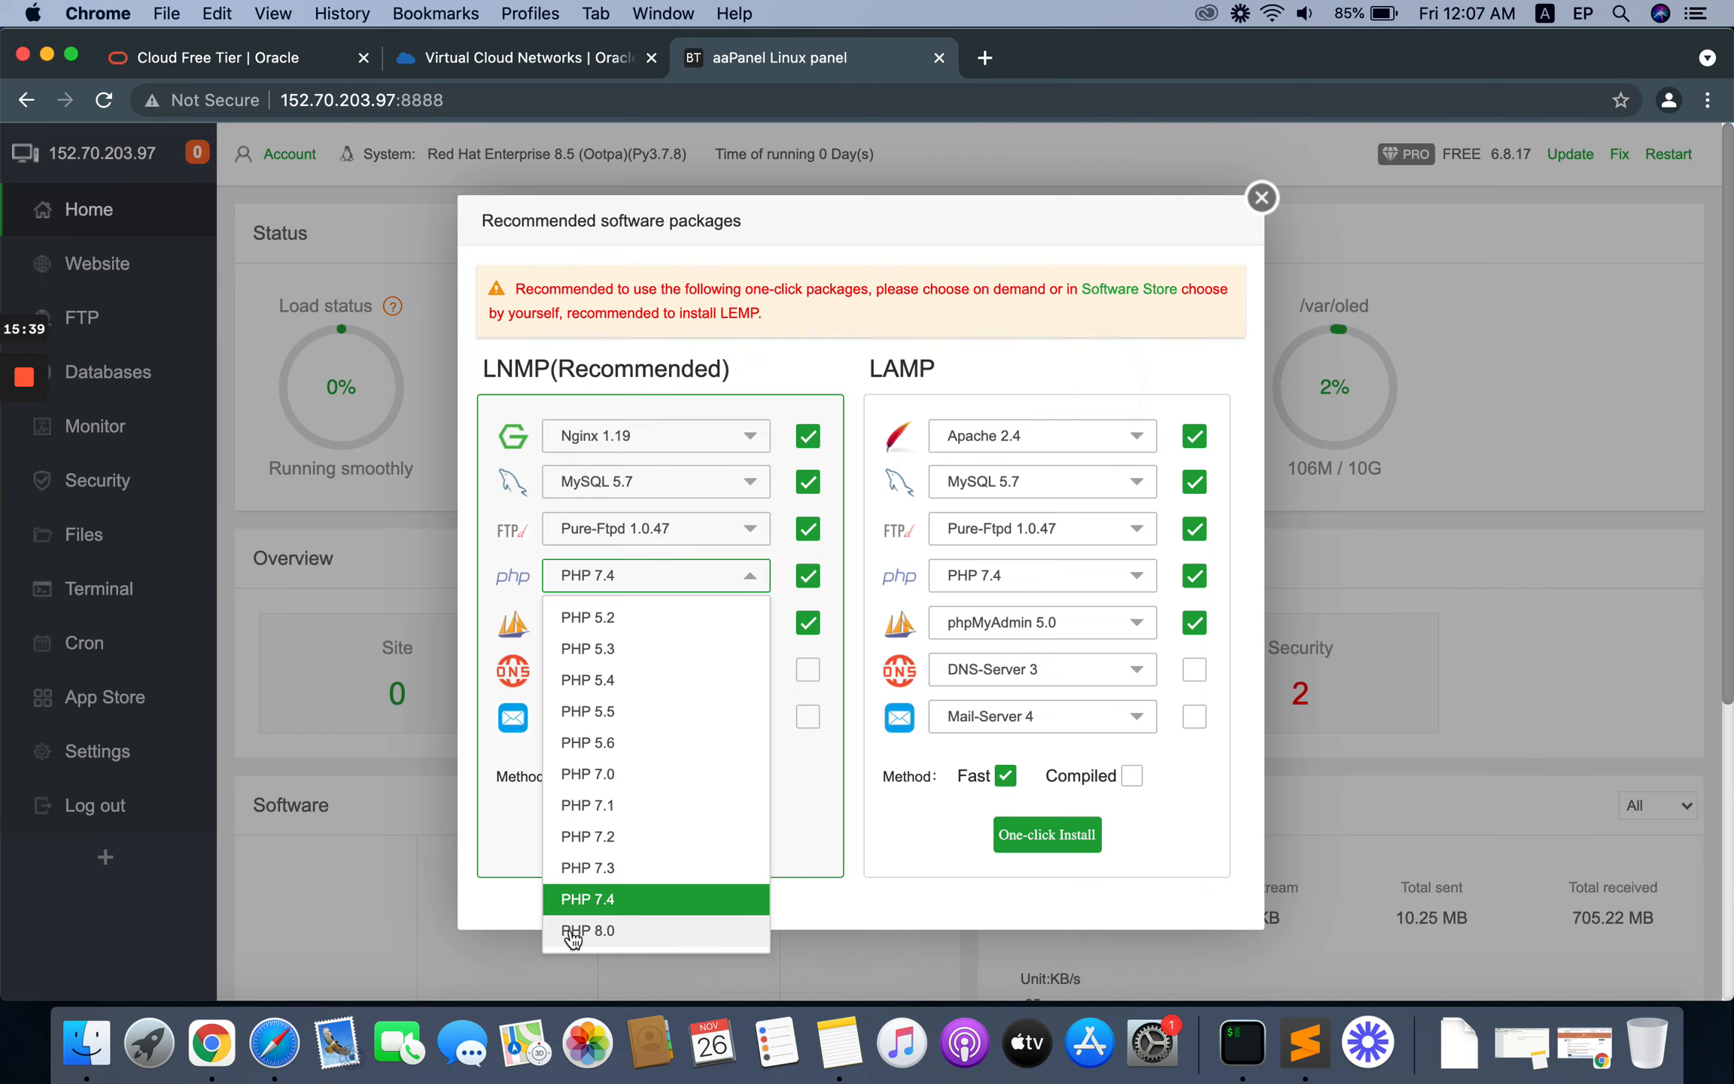
{"action": "left_click", "coordinate": [606, 931]}
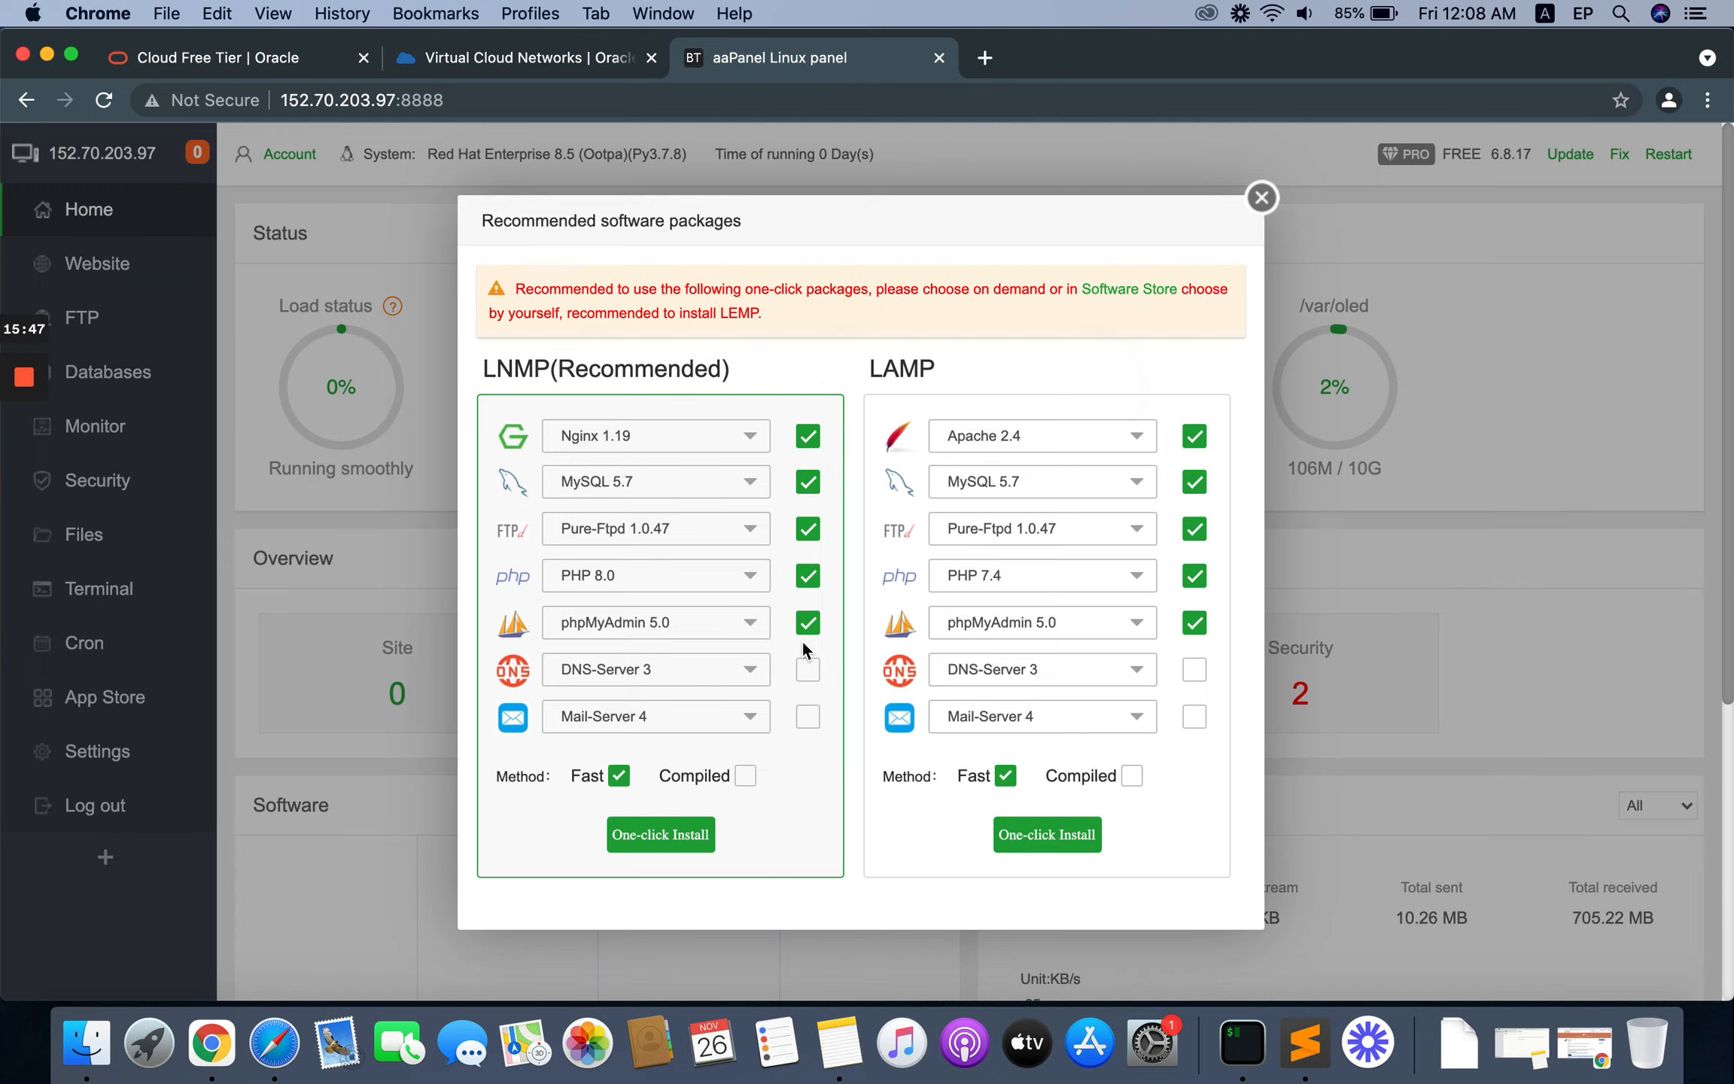
{"action": "left_click", "coordinate": [670, 578]}
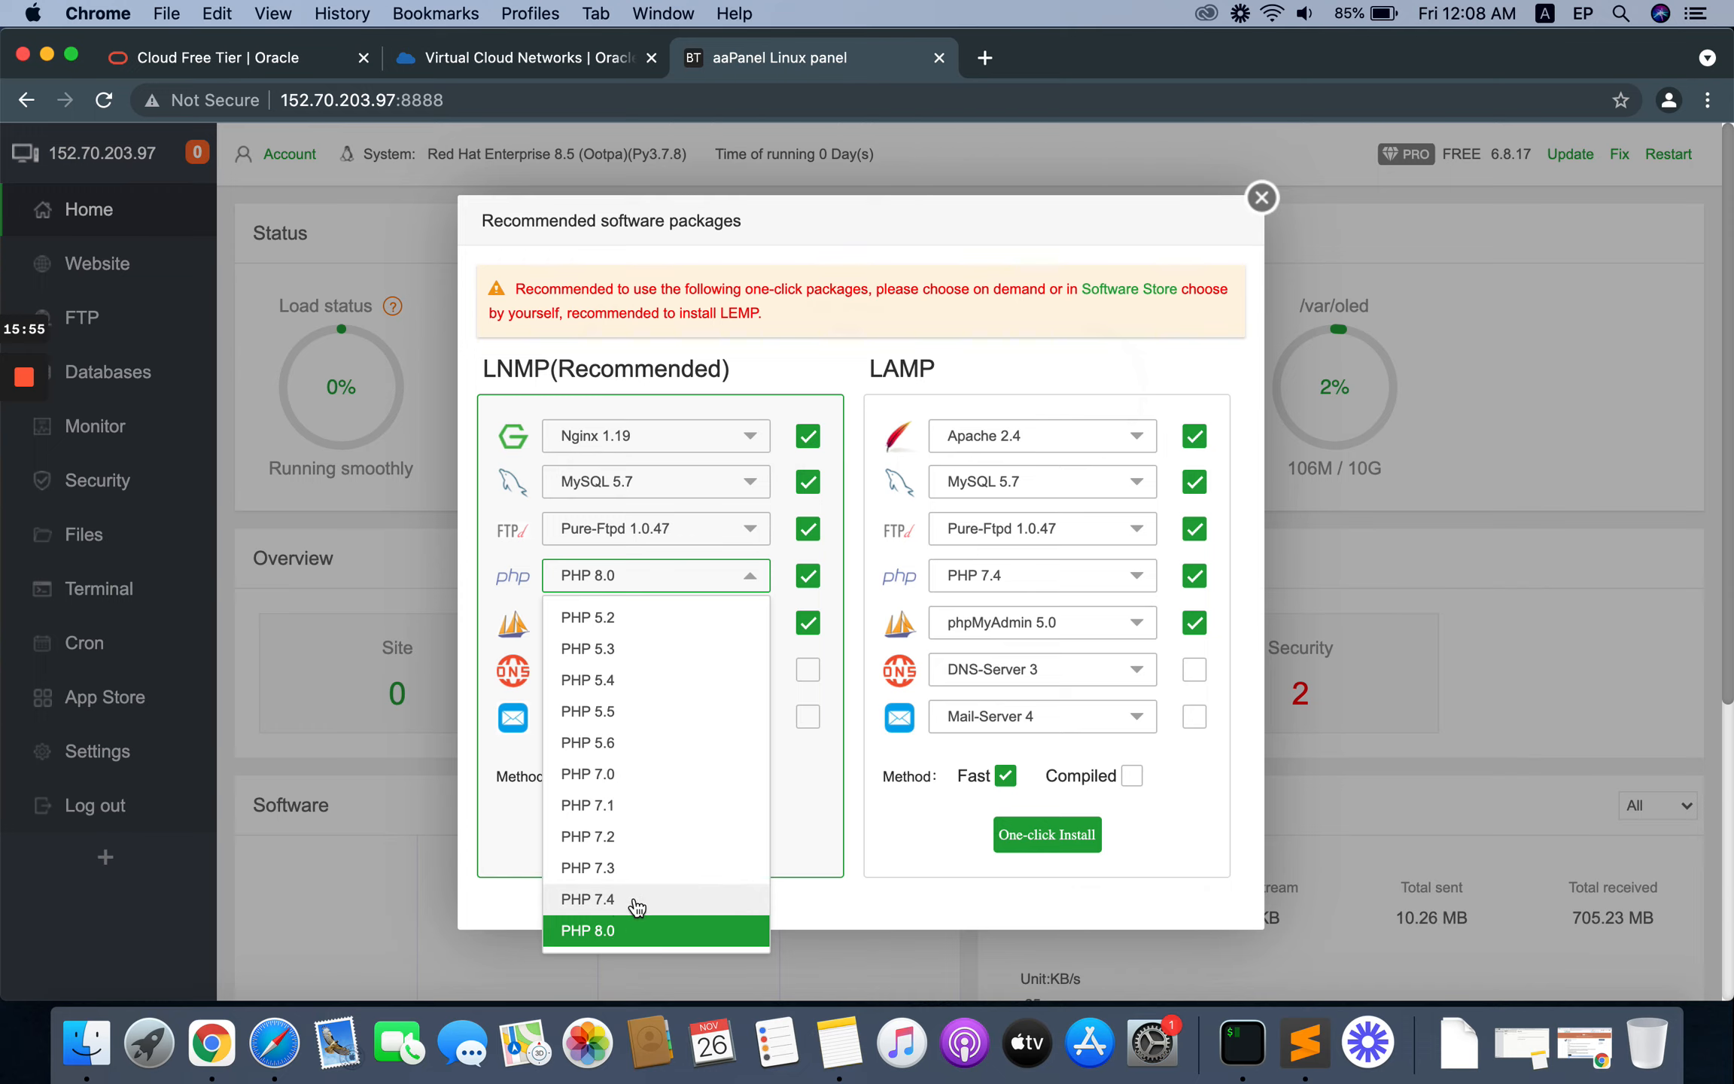
{"action": "left_click", "coordinate": [604, 935]}
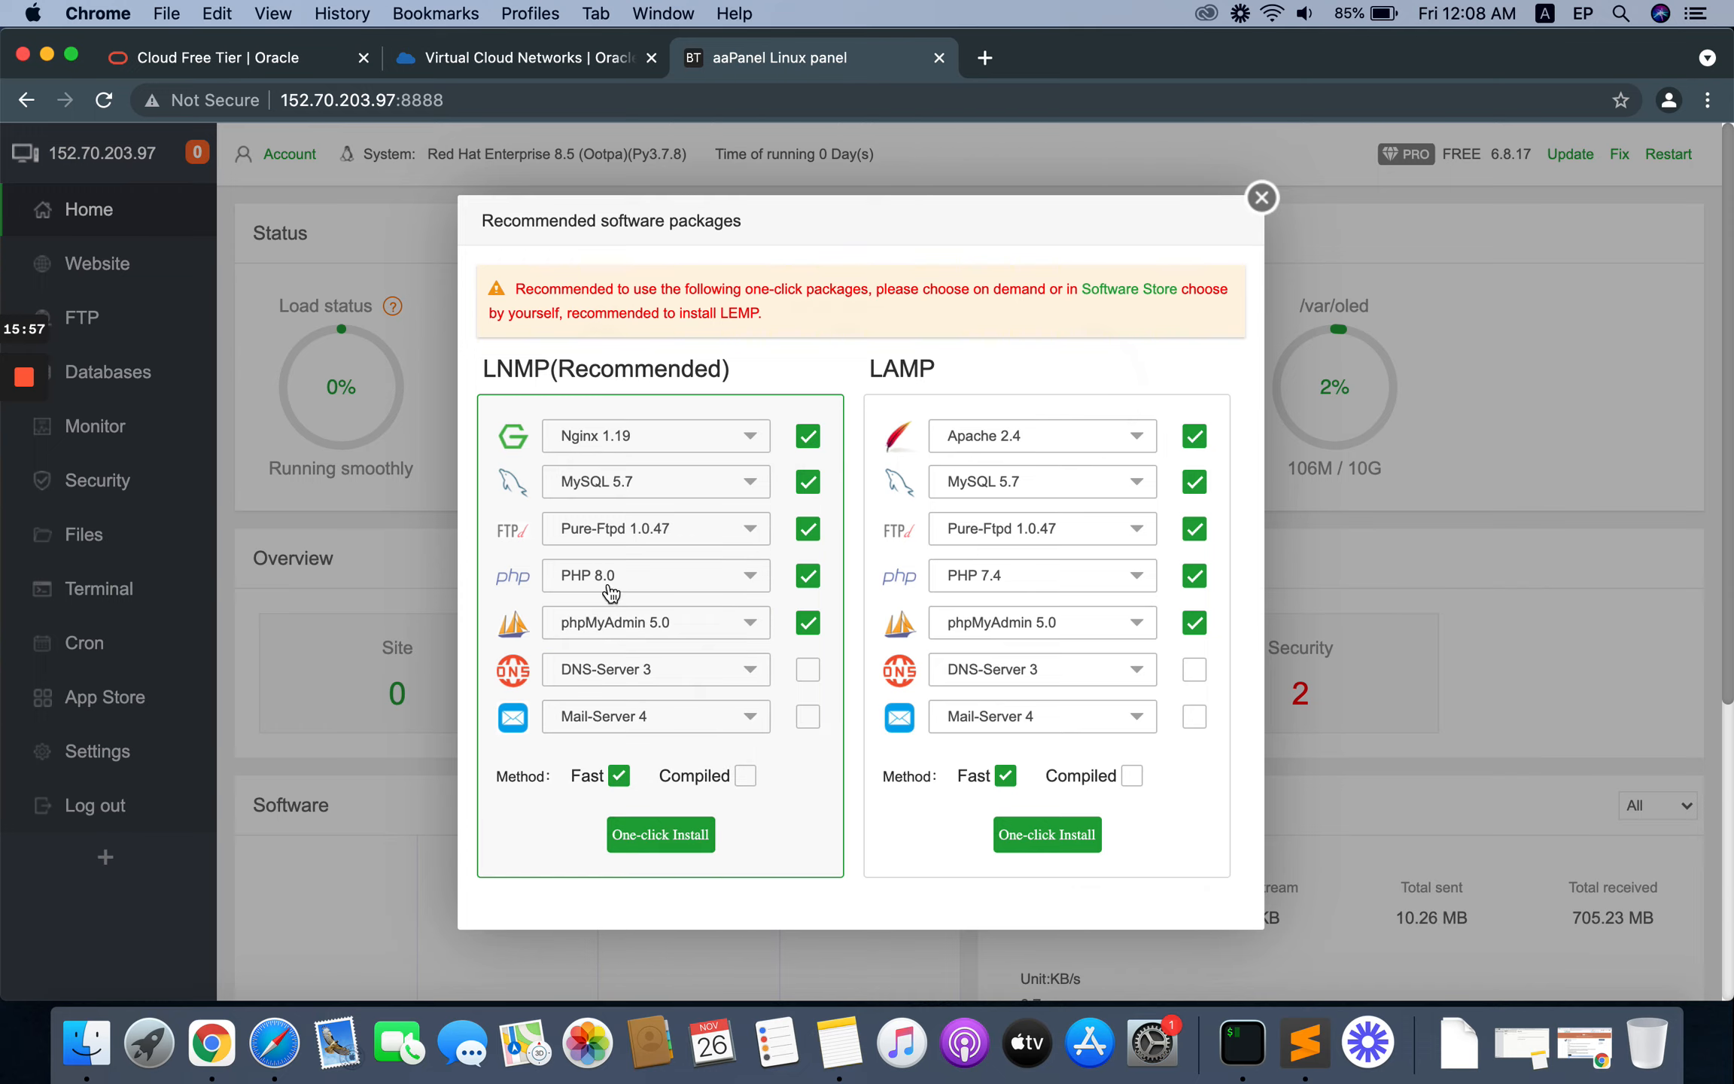
{"action": "left_click", "coordinate": [658, 837]}
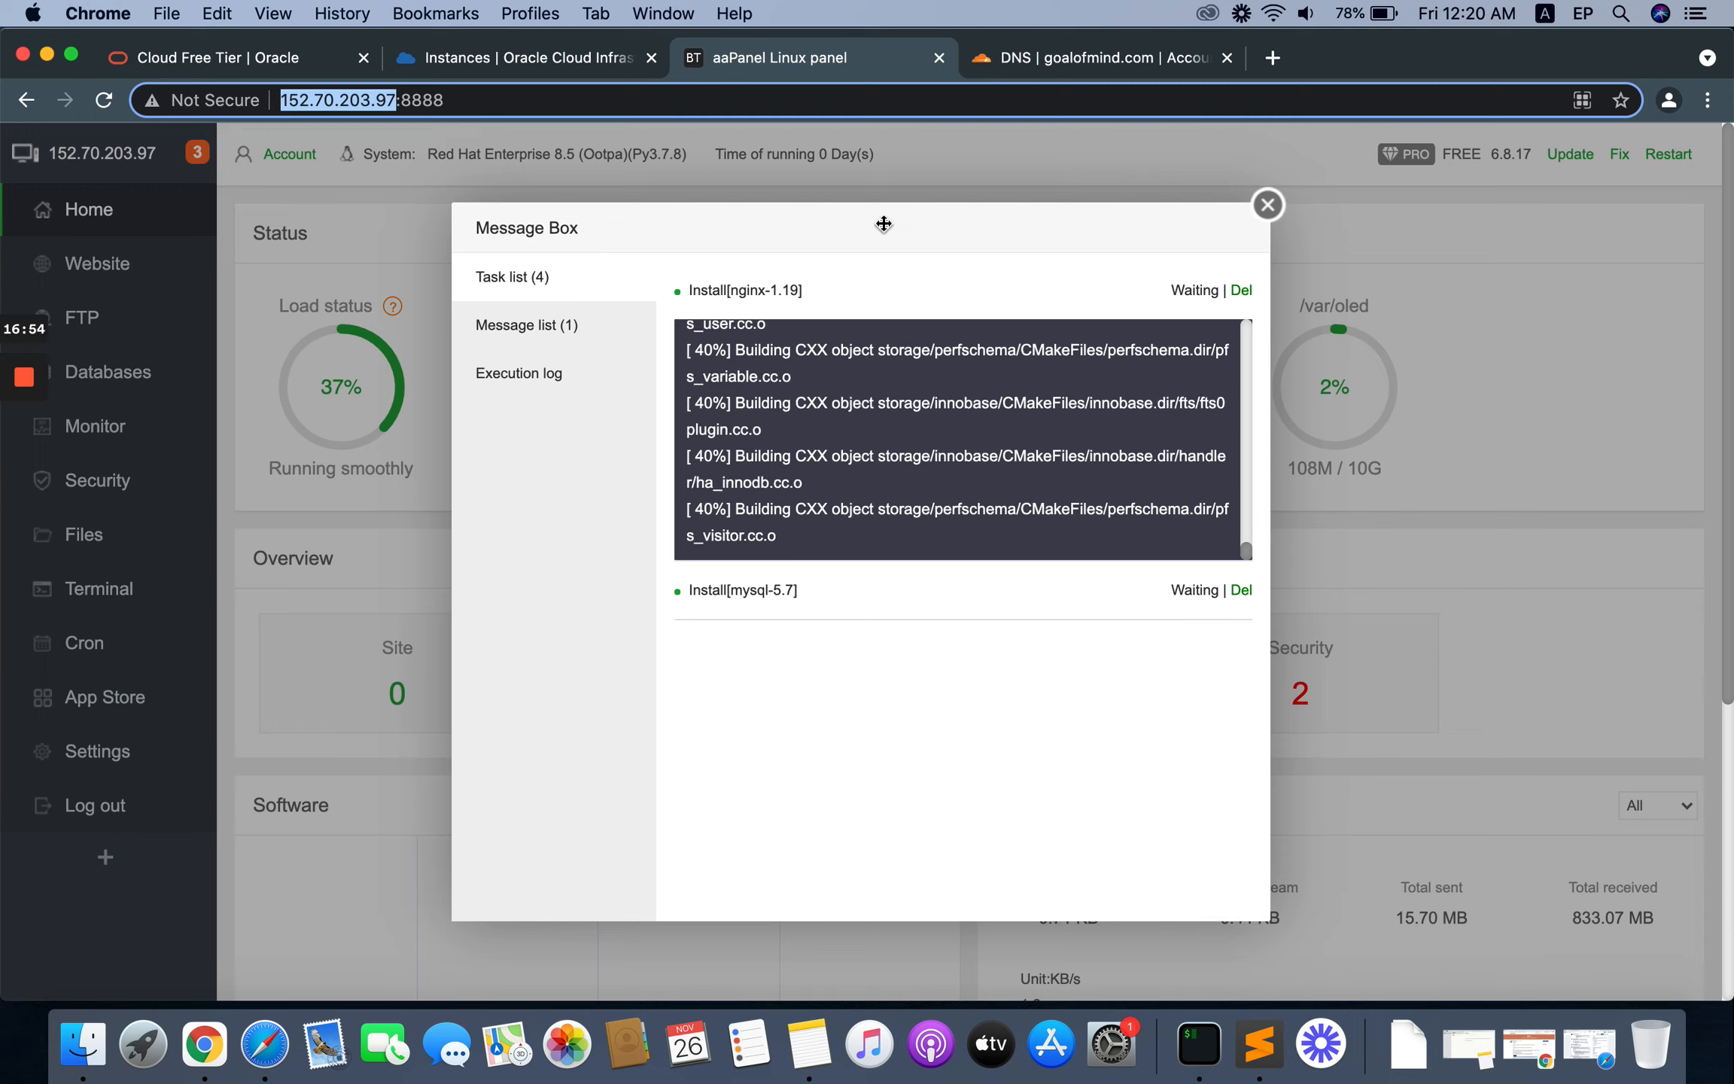
Step: Copy the public IP address of first_instance from its Oracle Cloud instance details
{"action": "left_click", "coordinate": [502, 60]}
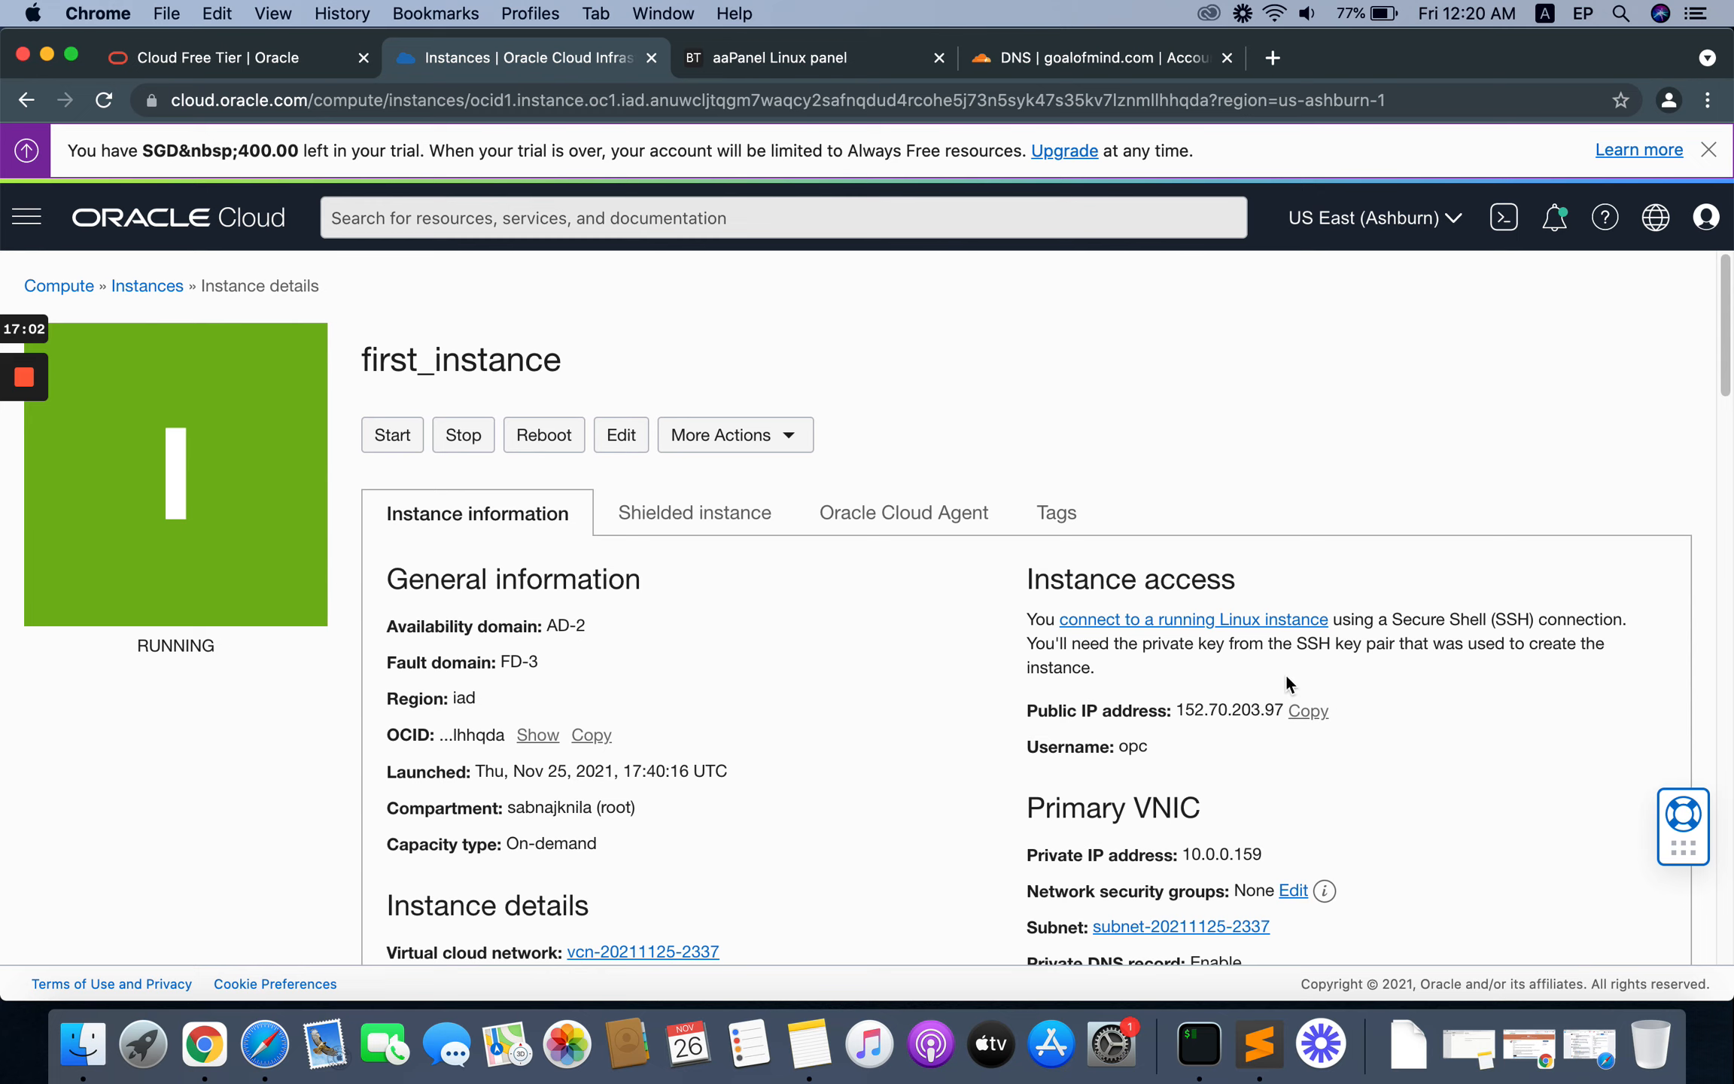
{"action": "left_click", "coordinate": [1099, 60]}
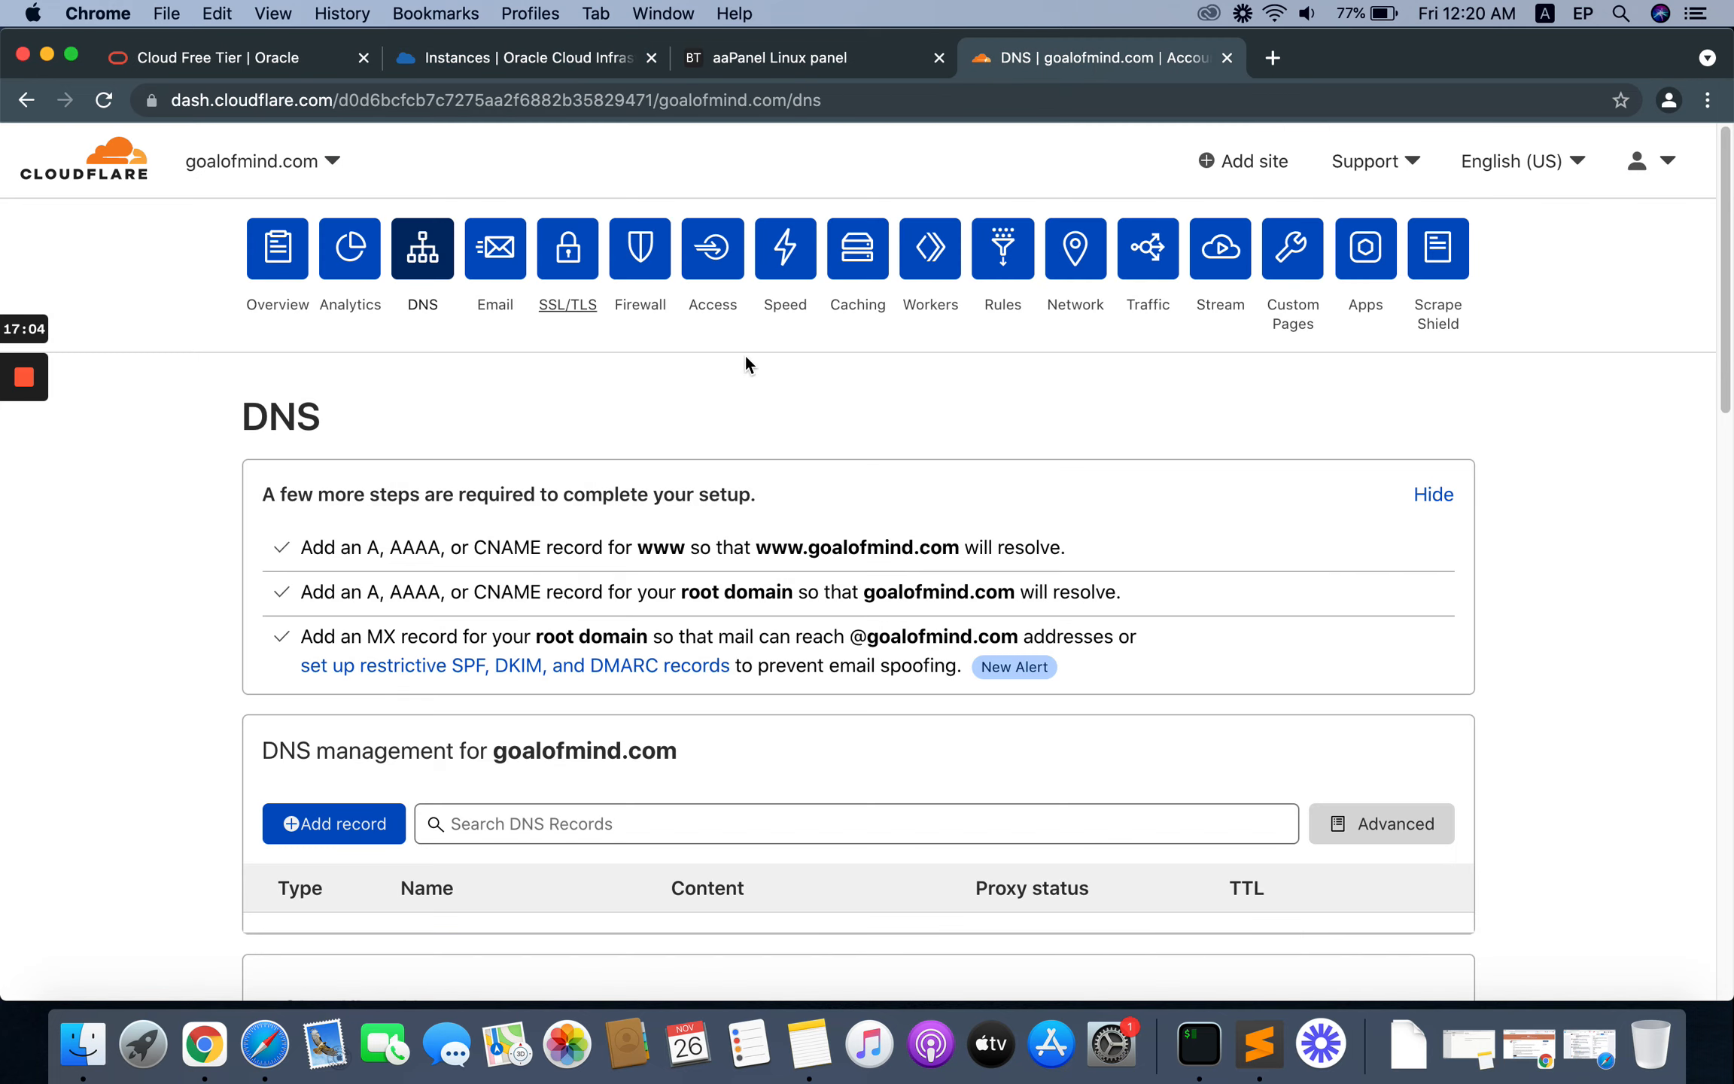
{"action": "left_click", "coordinate": [468, 58]}
{"action": "left_click", "coordinate": [1304, 719]}
Step: Add a DNS only A record named @ pointing to 152.70.203.97 in the Cloudflare DNS management for goalofmind.com
{"action": "scroll", "coordinate": [1577, 595], "scroll_direction": "down", "scroll_amount": 4}
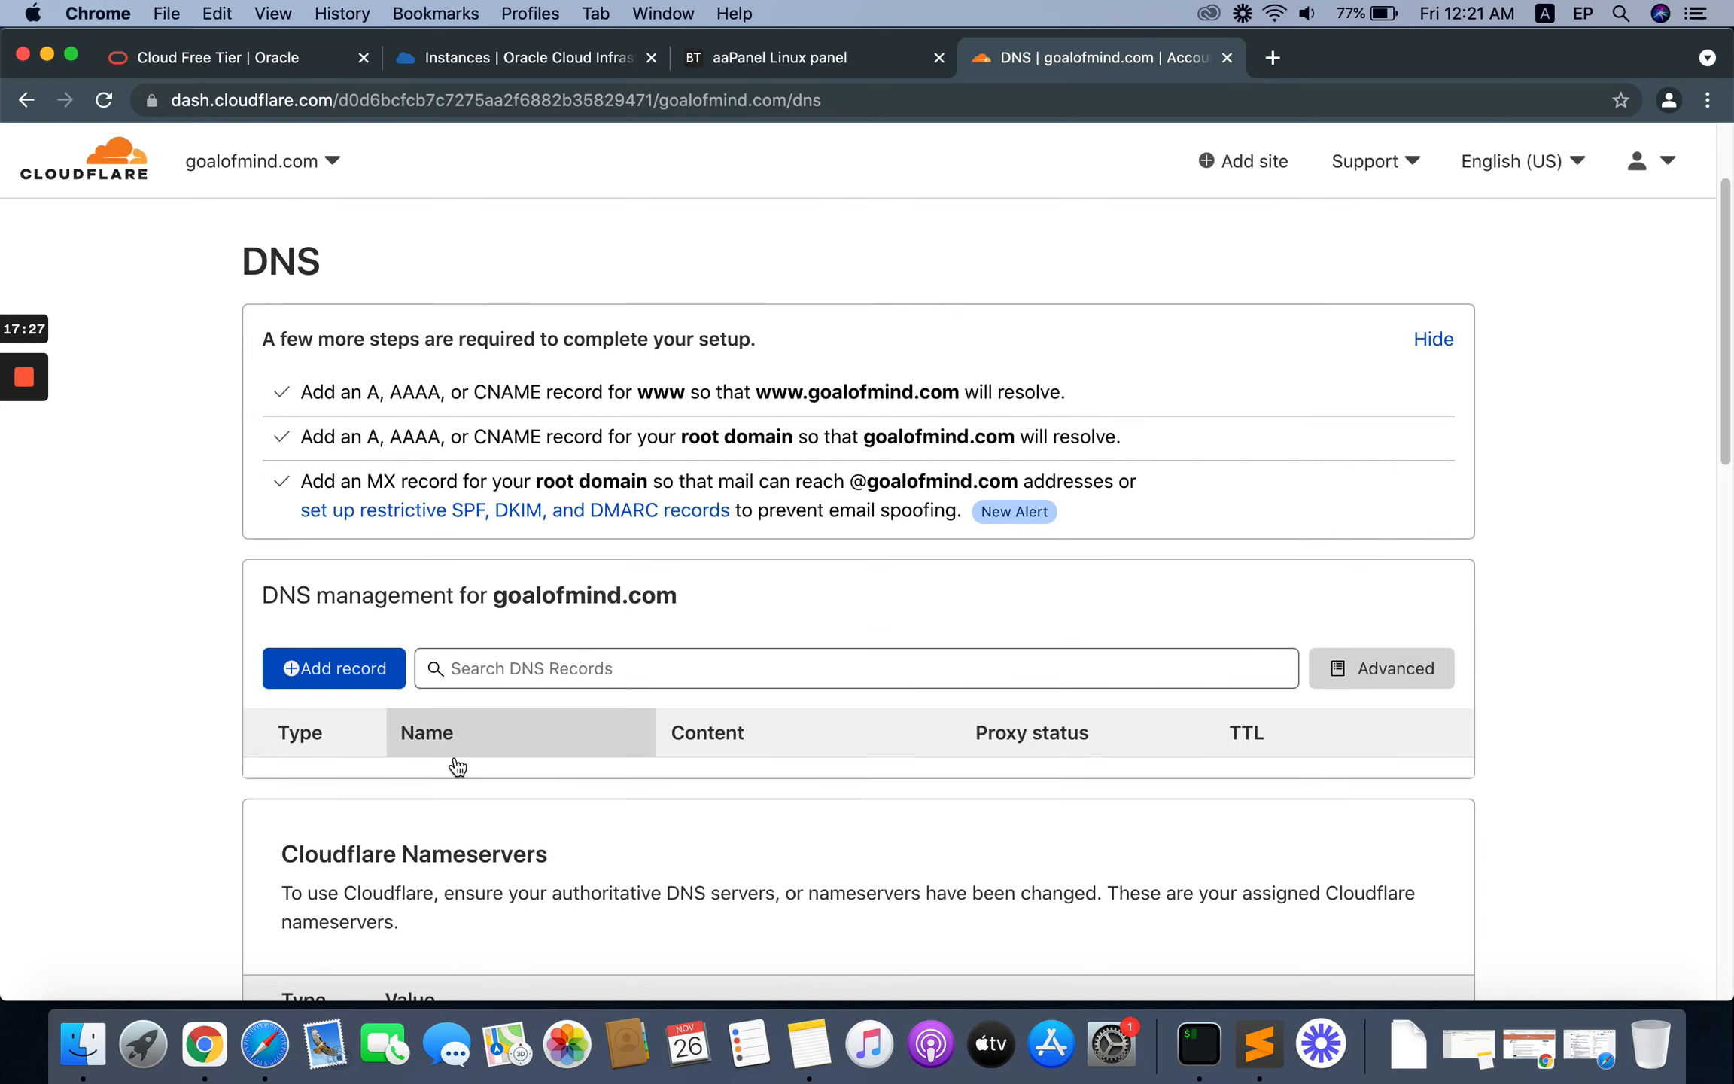
{"action": "left_click", "coordinate": [334, 668]}
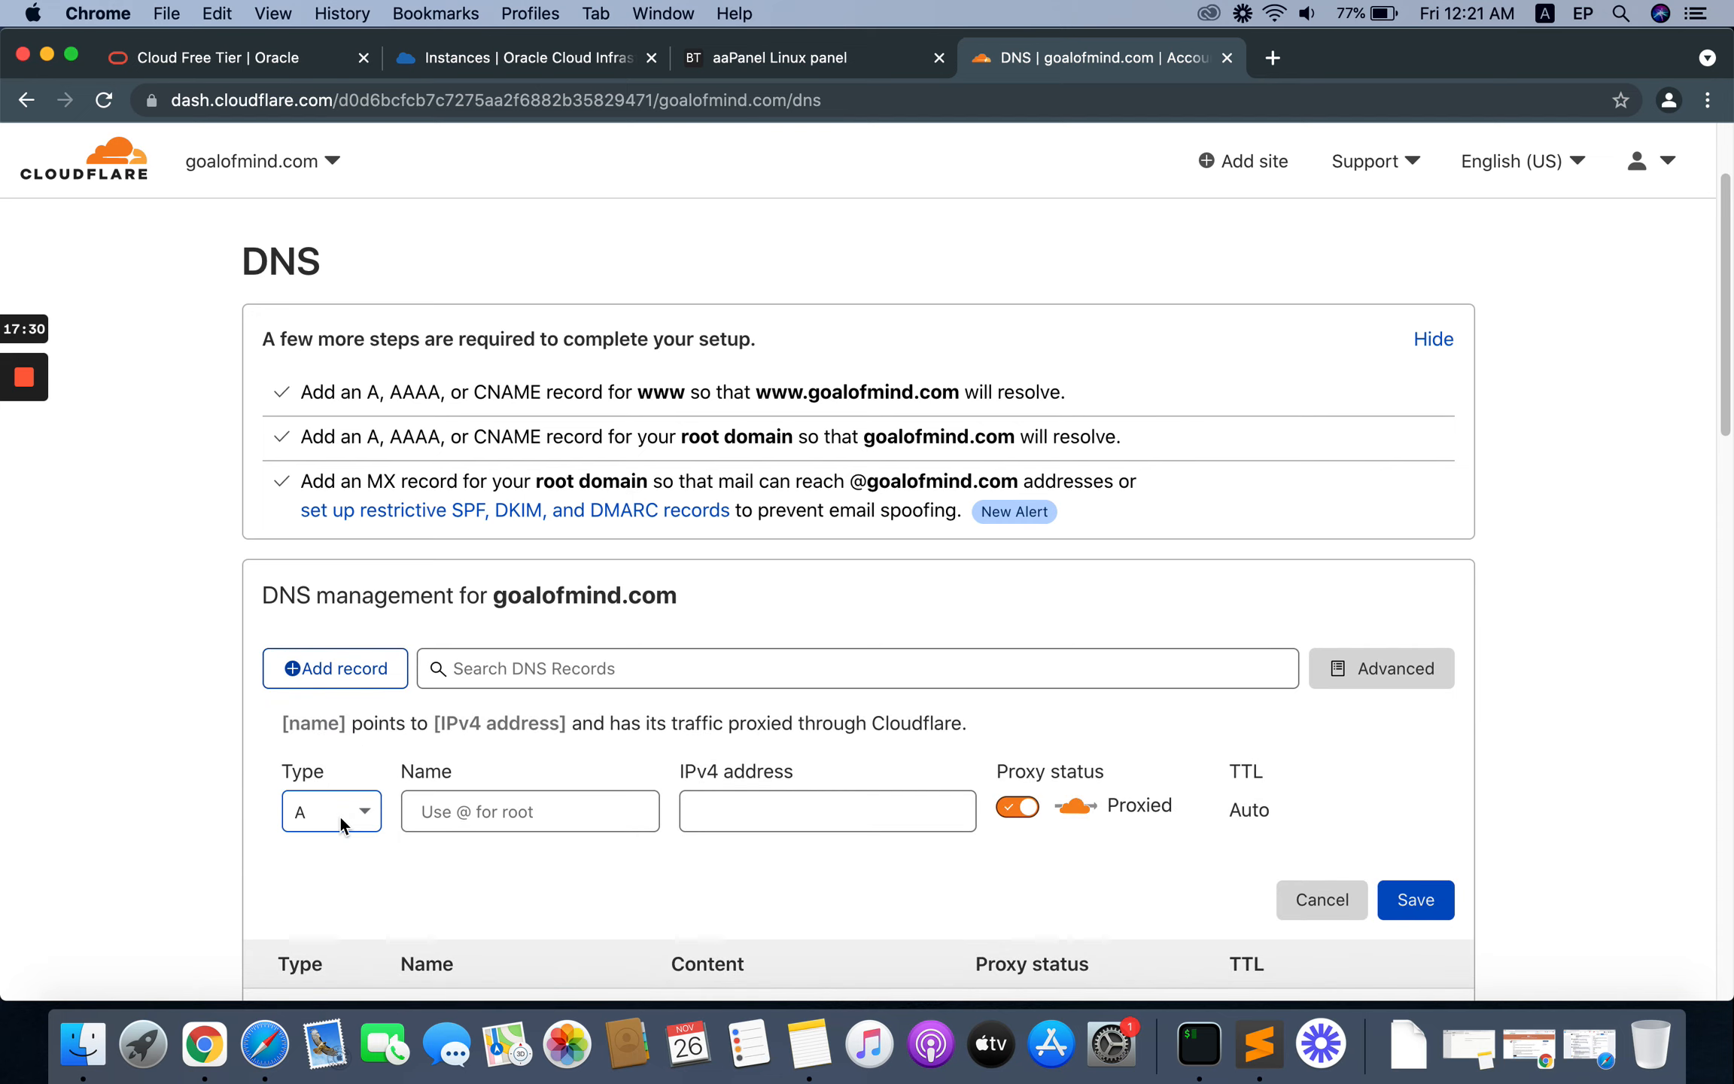
{"action": "left_click", "coordinate": [439, 811]}
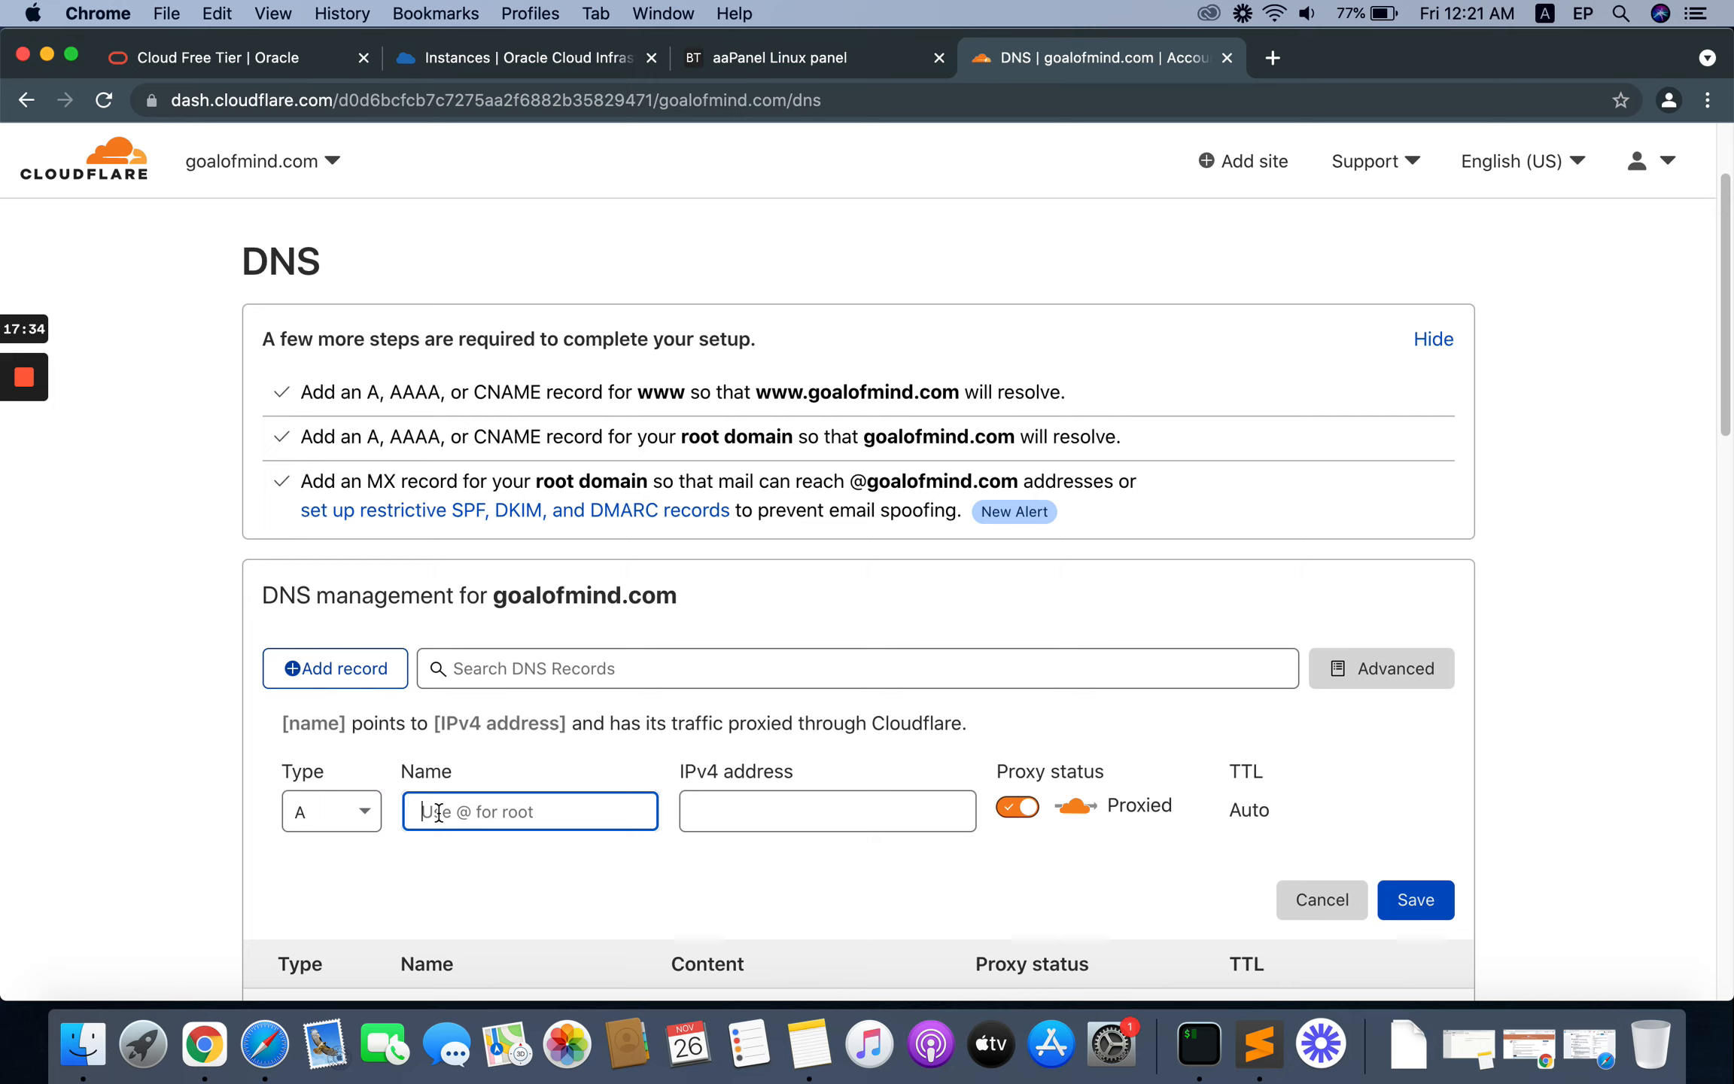
{"action": "type", "text": "@"}
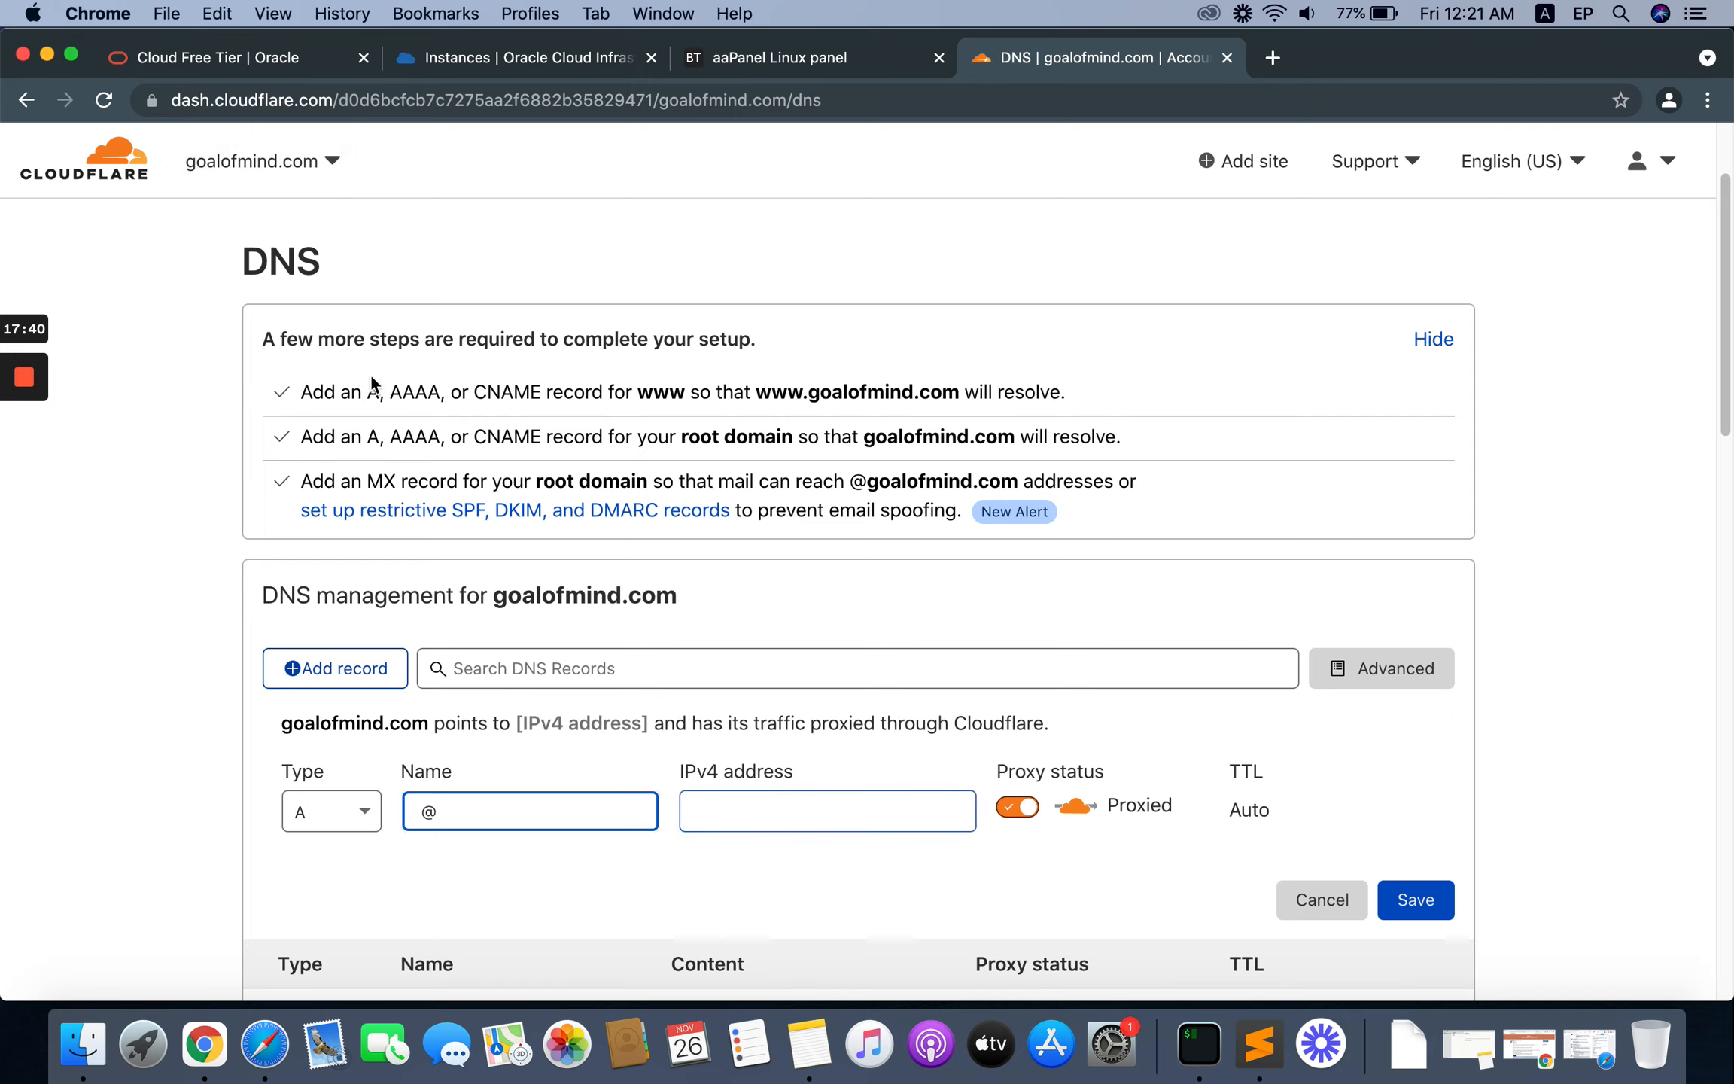
{"action": "left_click", "coordinate": [734, 811]}
{"action": "key", "text": "super+v"}
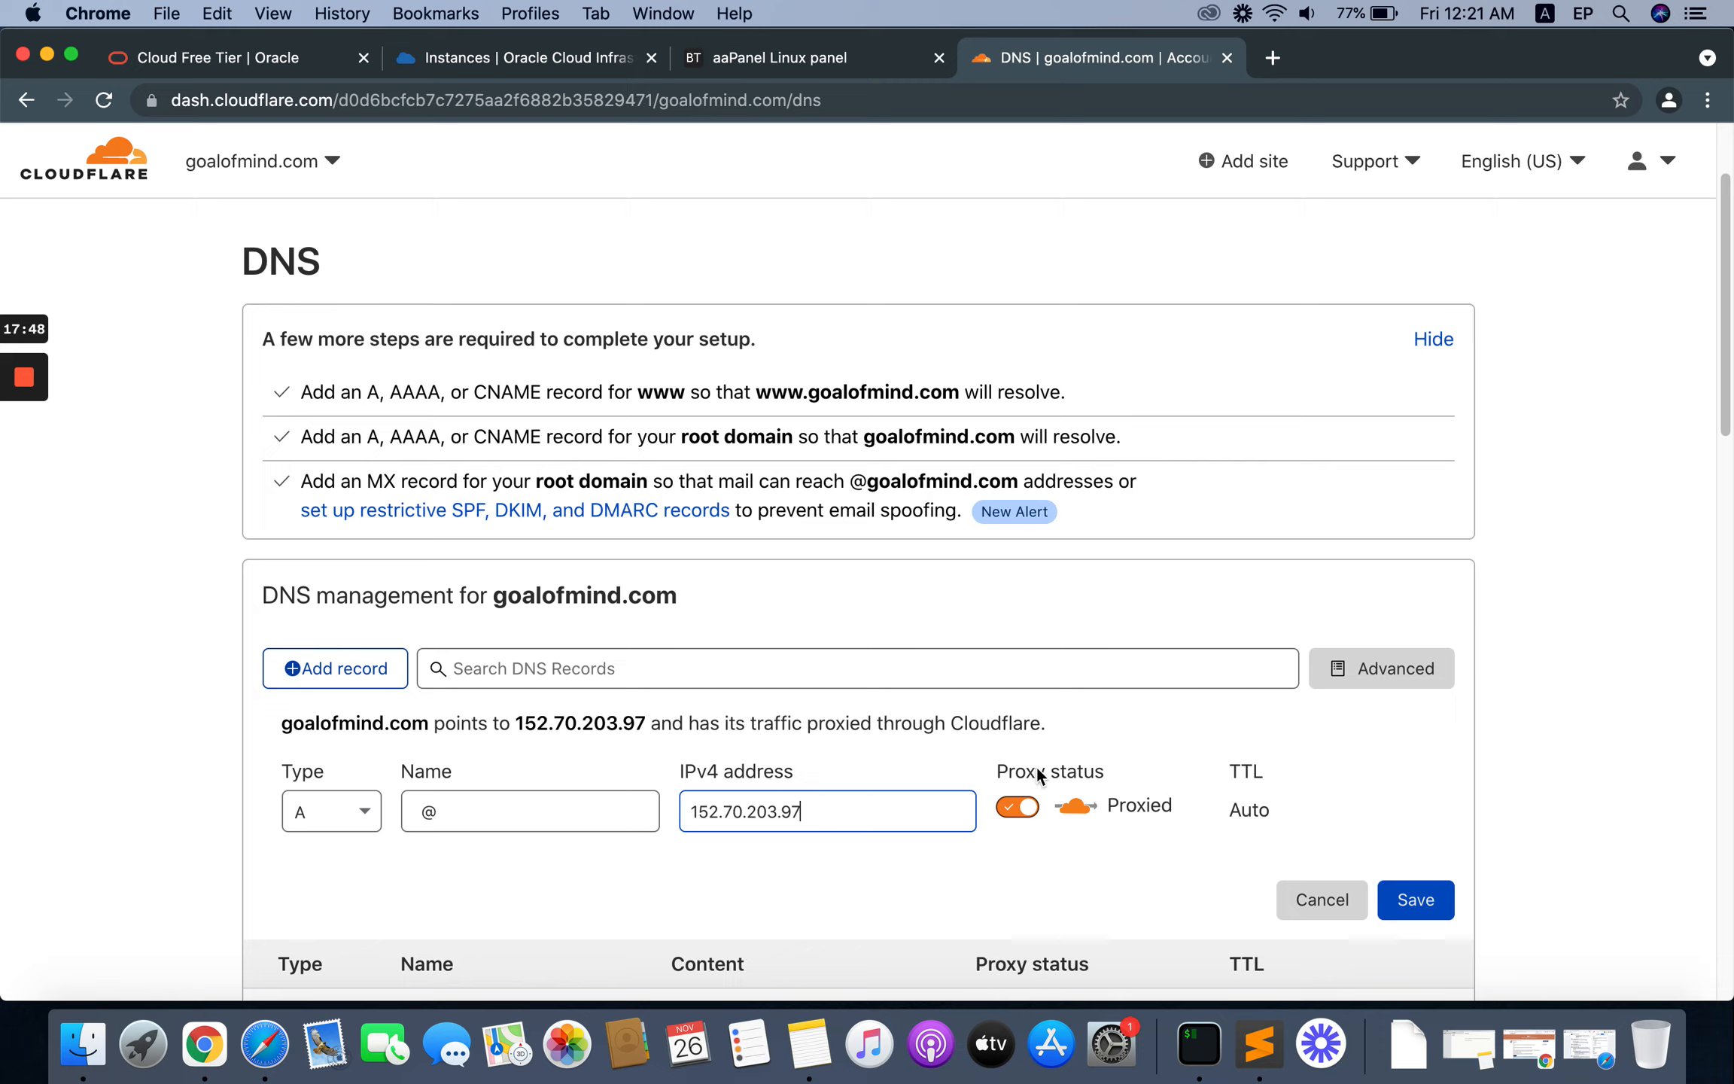
{"action": "left_click", "coordinate": [1016, 808]}
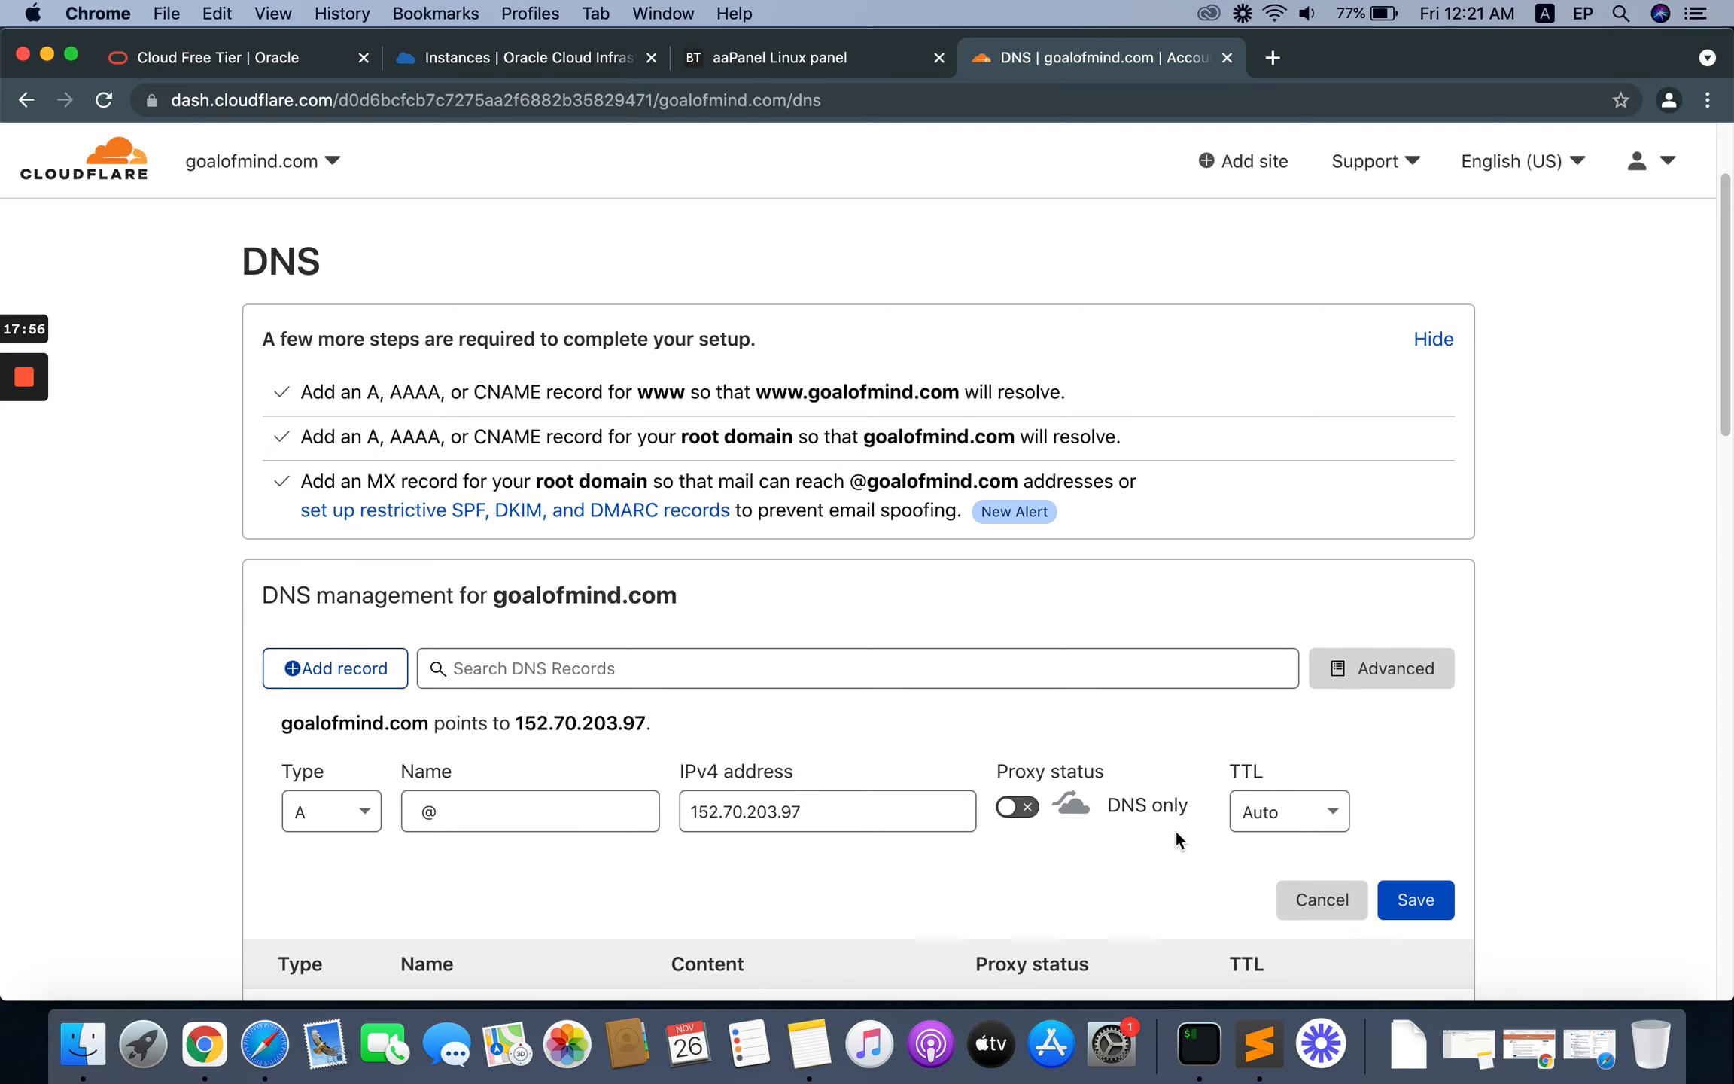
{"action": "left_click", "coordinate": [1408, 903]}
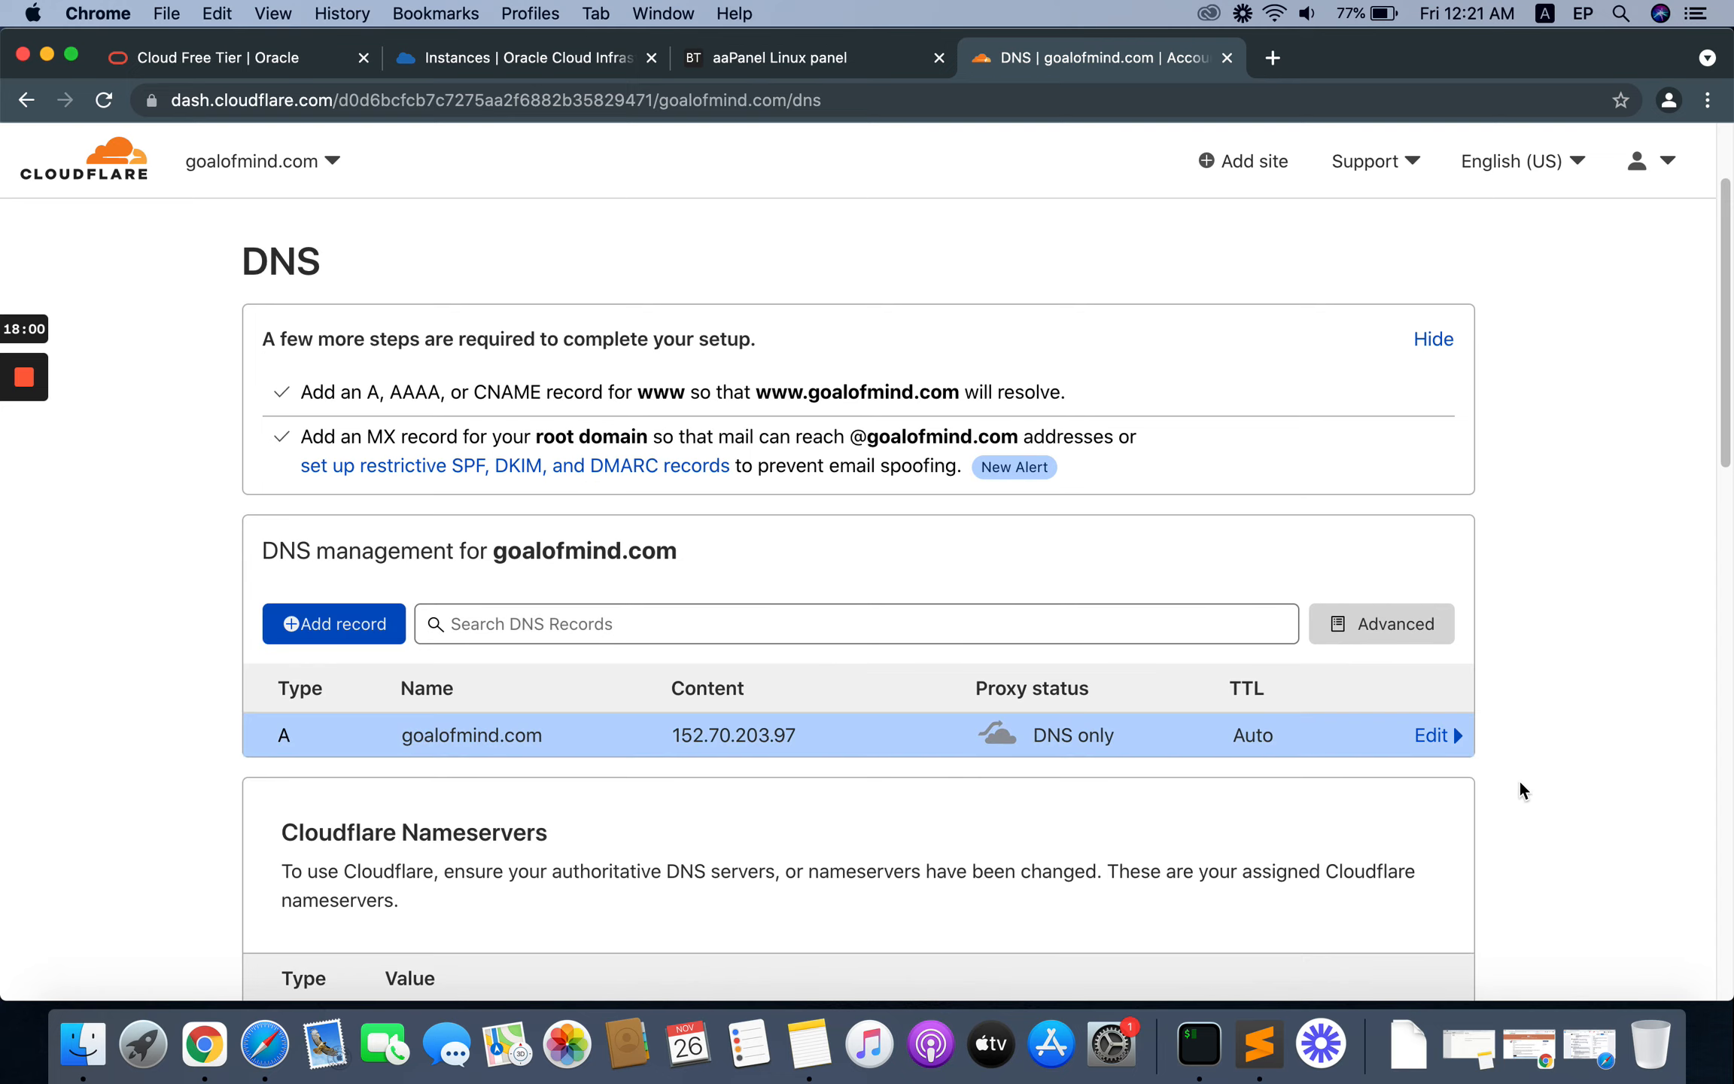
Step: Add a DNS only CNAME record named www with target @ in the DNS management for goalofmind.com
{"action": "left_click", "coordinate": [348, 636]}
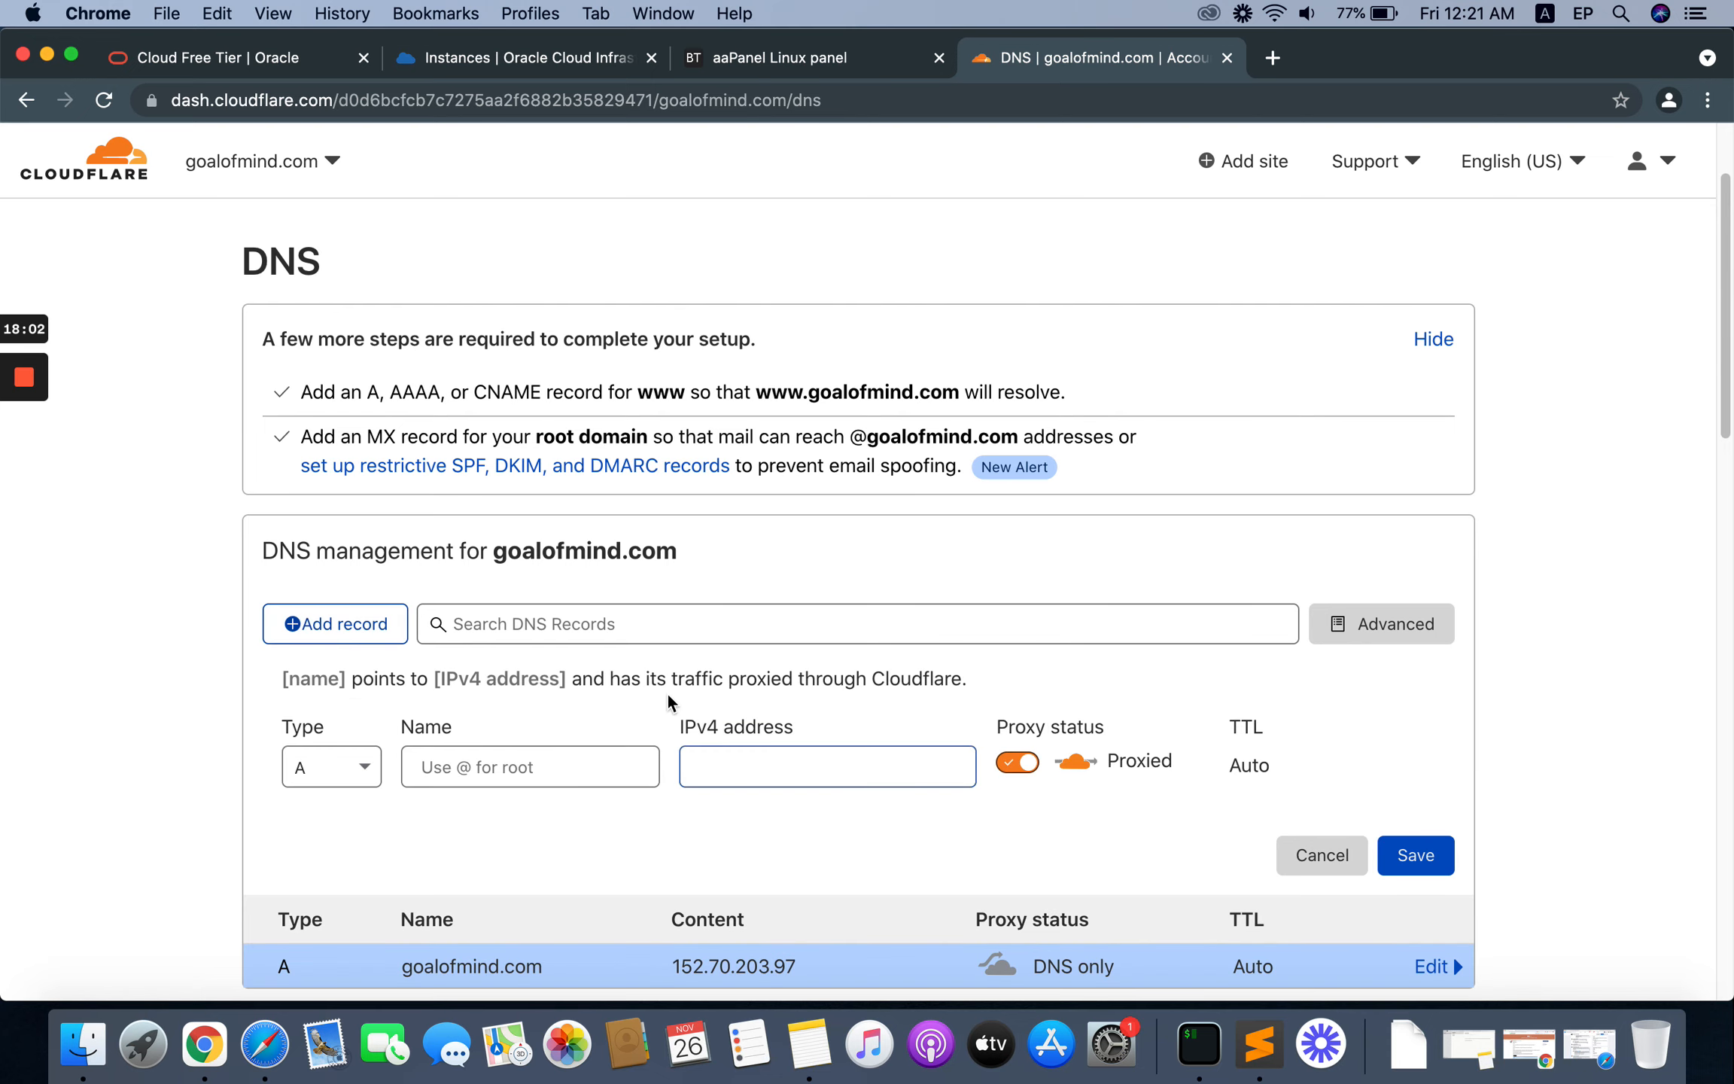
{"action": "scroll", "coordinate": [361, 738], "scroll_direction": "down", "scroll_amount": 1}
{"action": "left_click", "coordinate": [361, 737]}
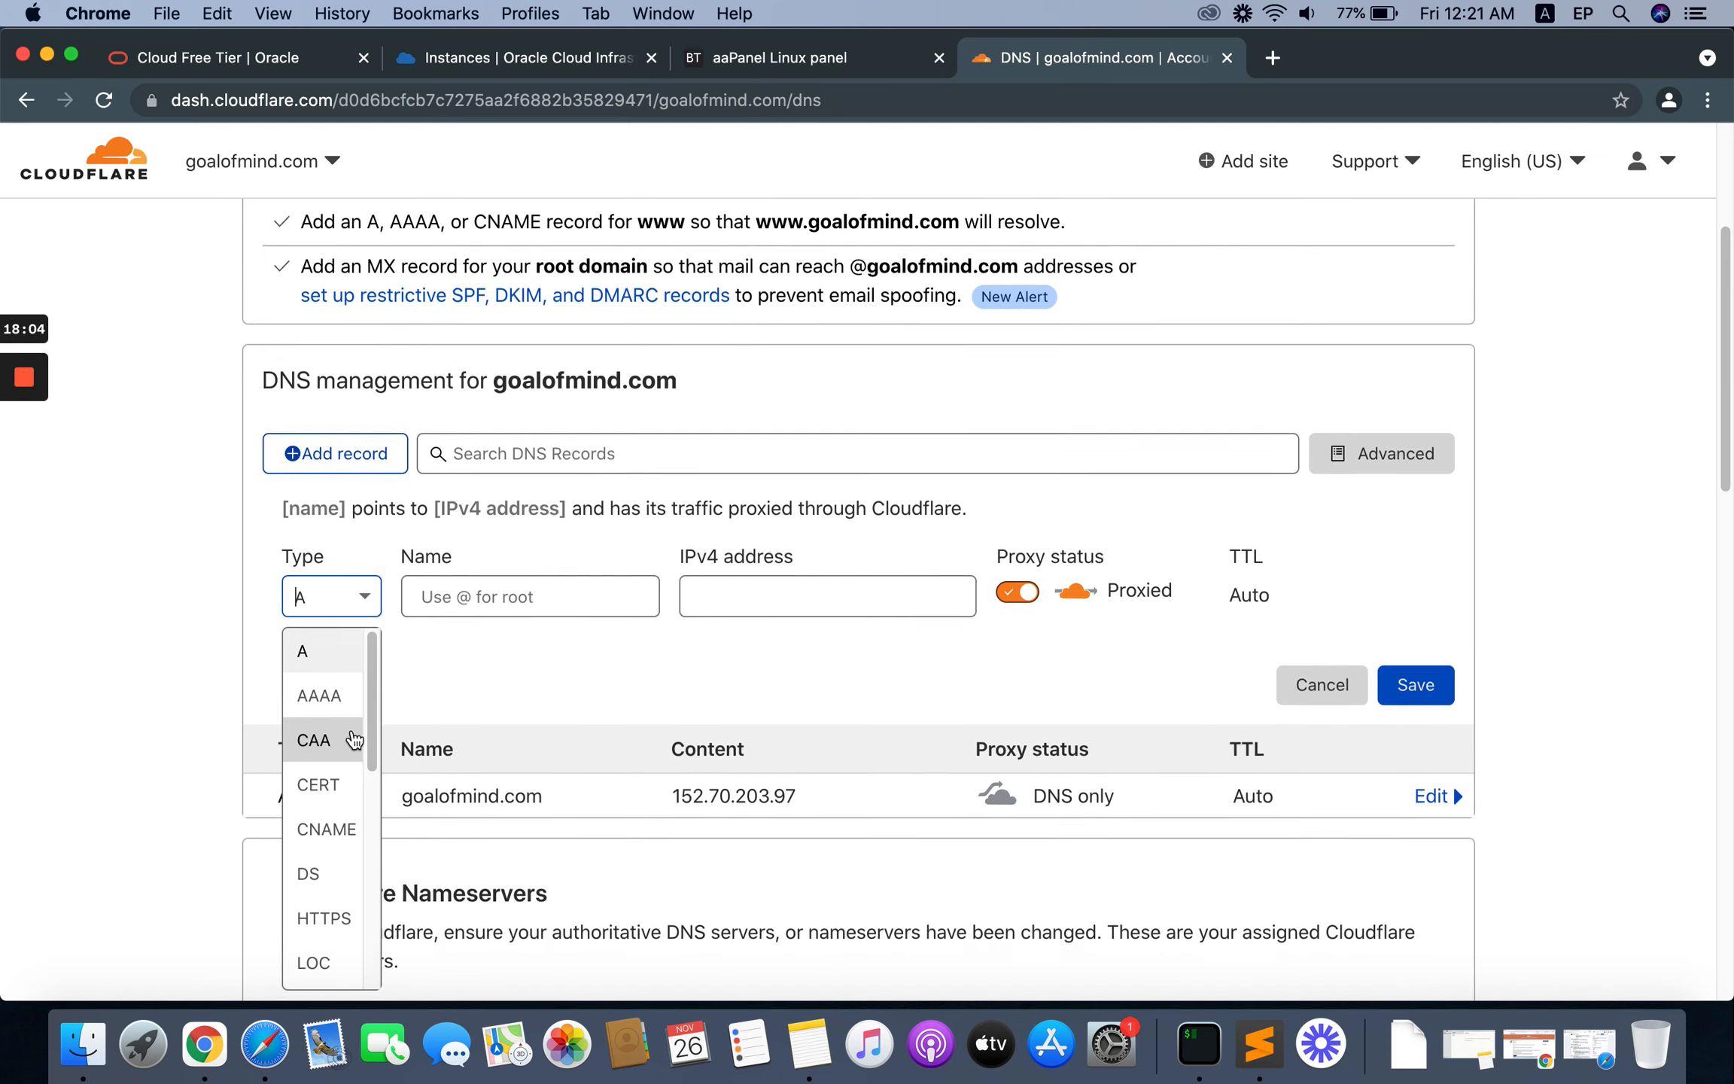
{"action": "left_click", "coordinate": [336, 821]}
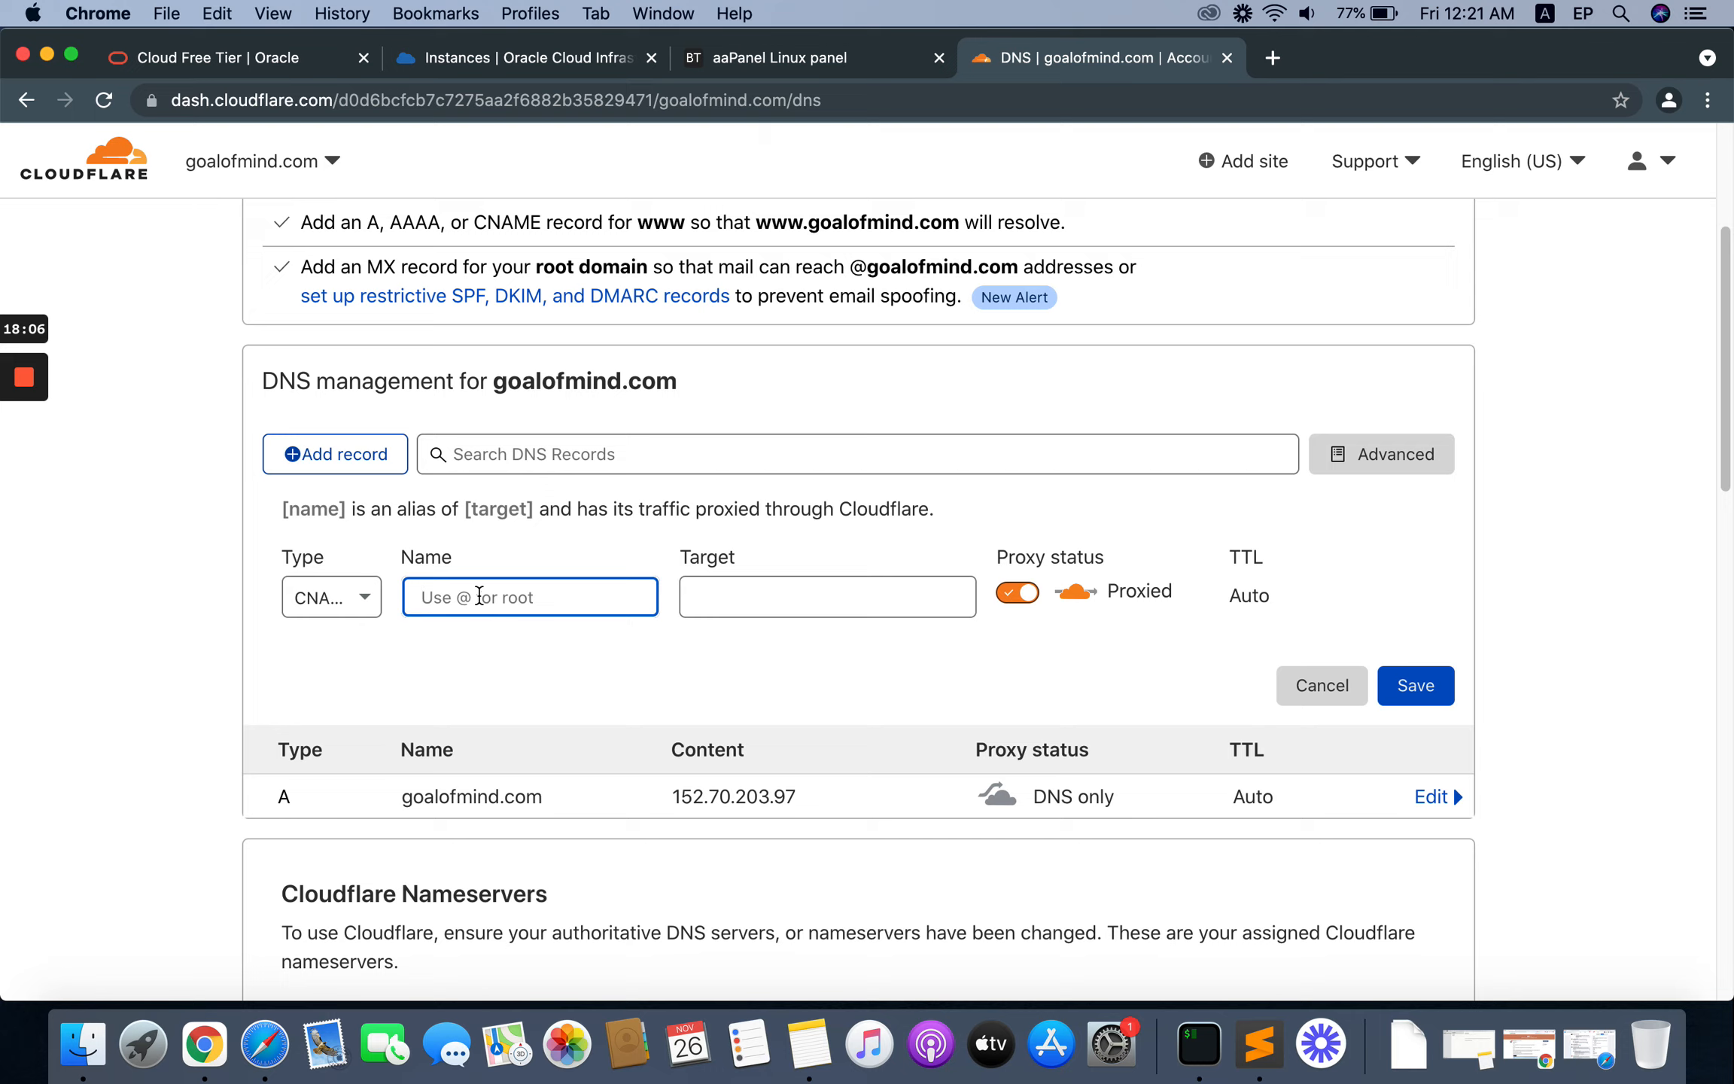
{"action": "type", "text": "www"}
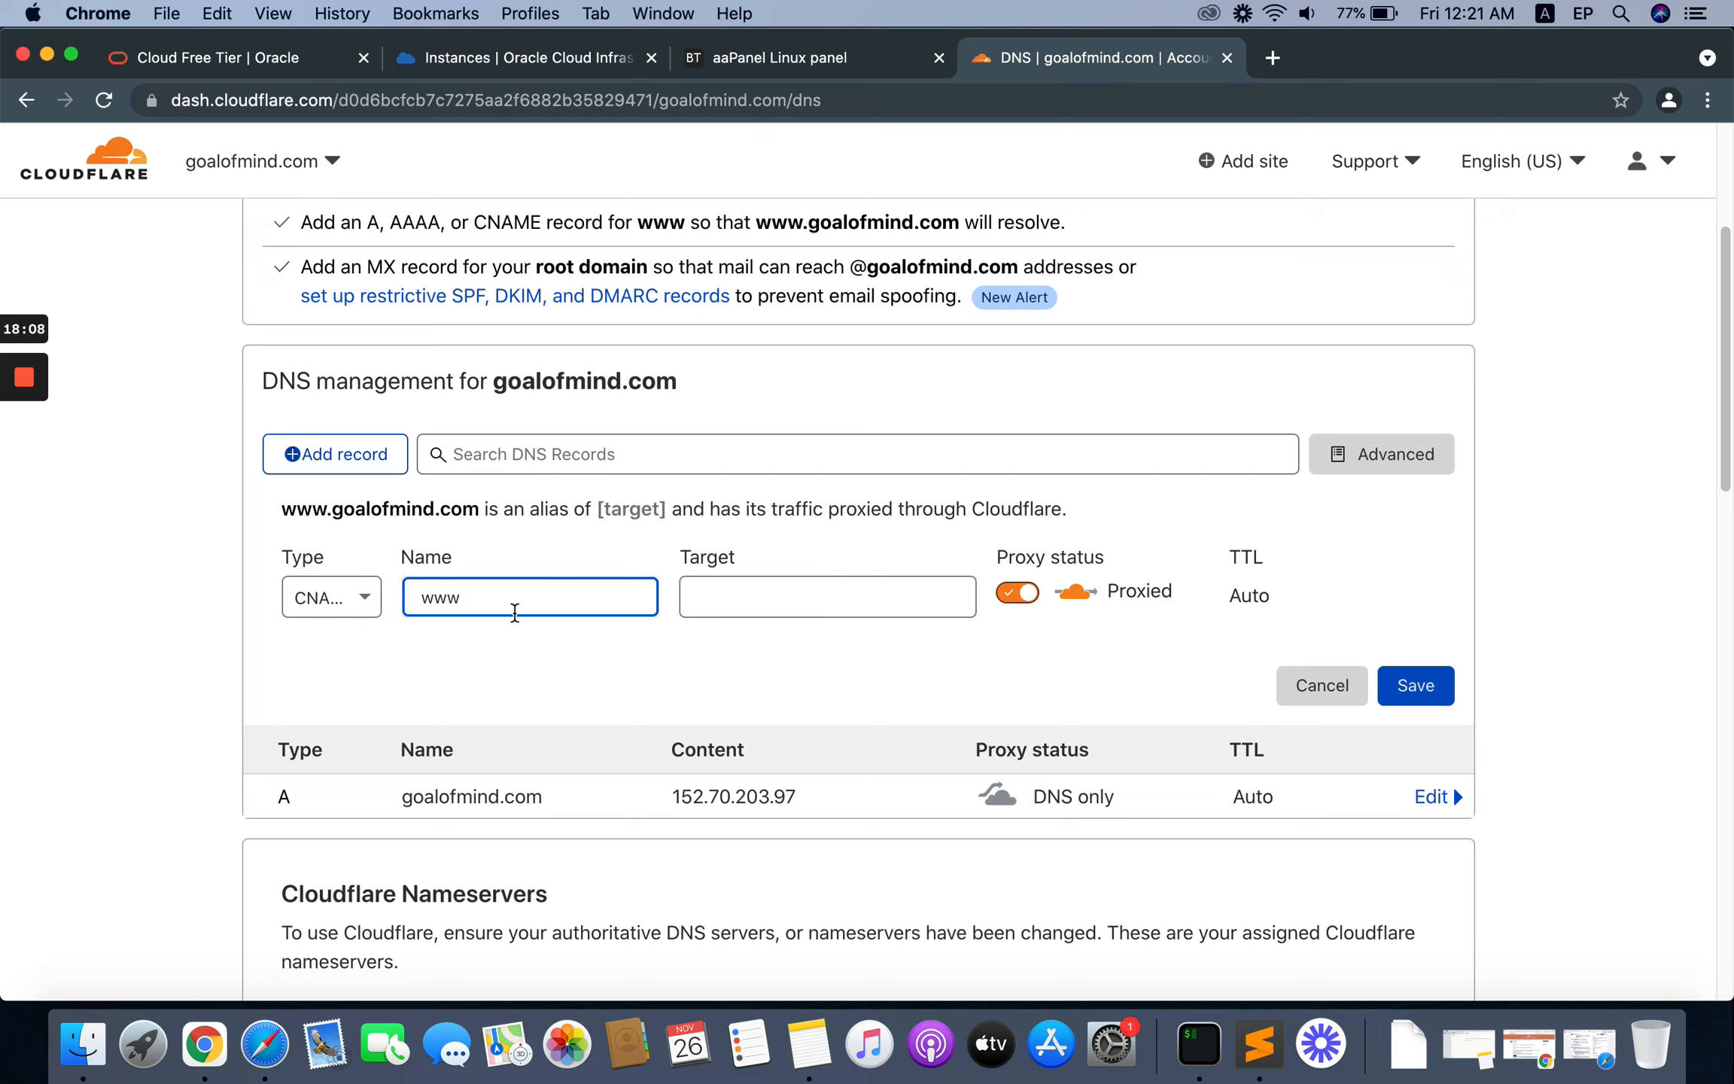
{"action": "left_click", "coordinate": [709, 597]}
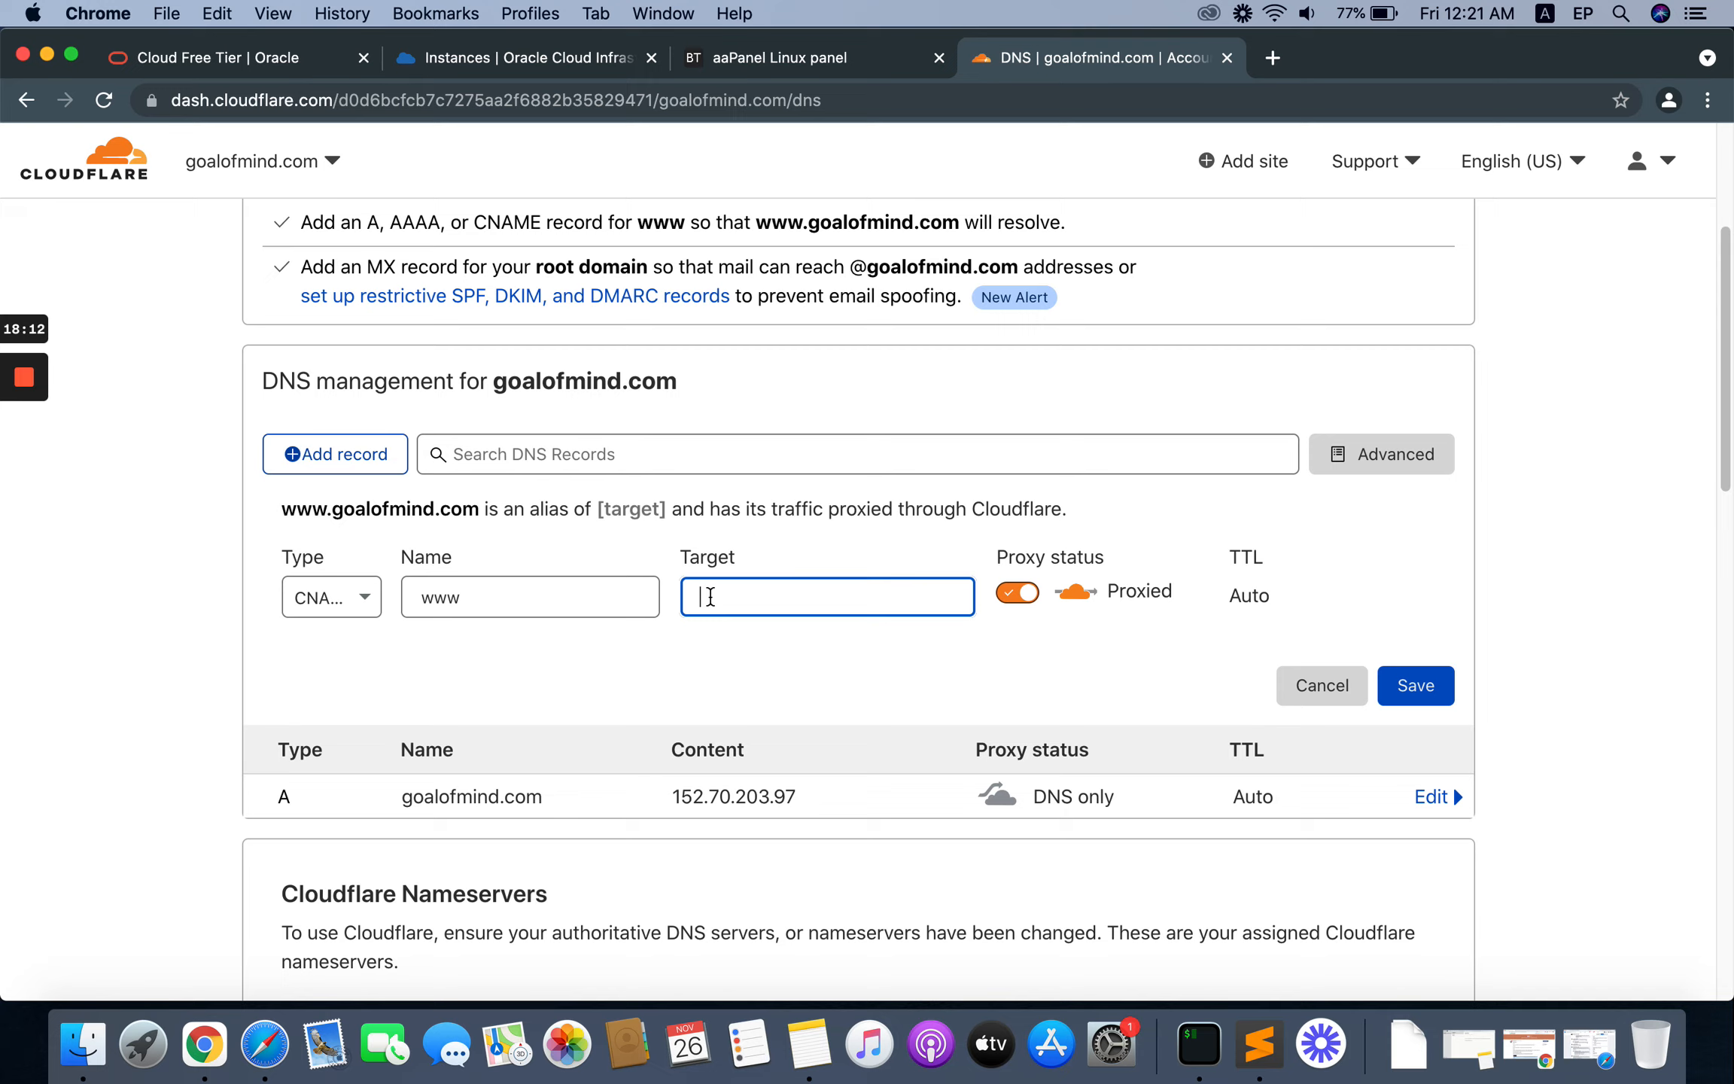
{"action": "type", "text": "@"}
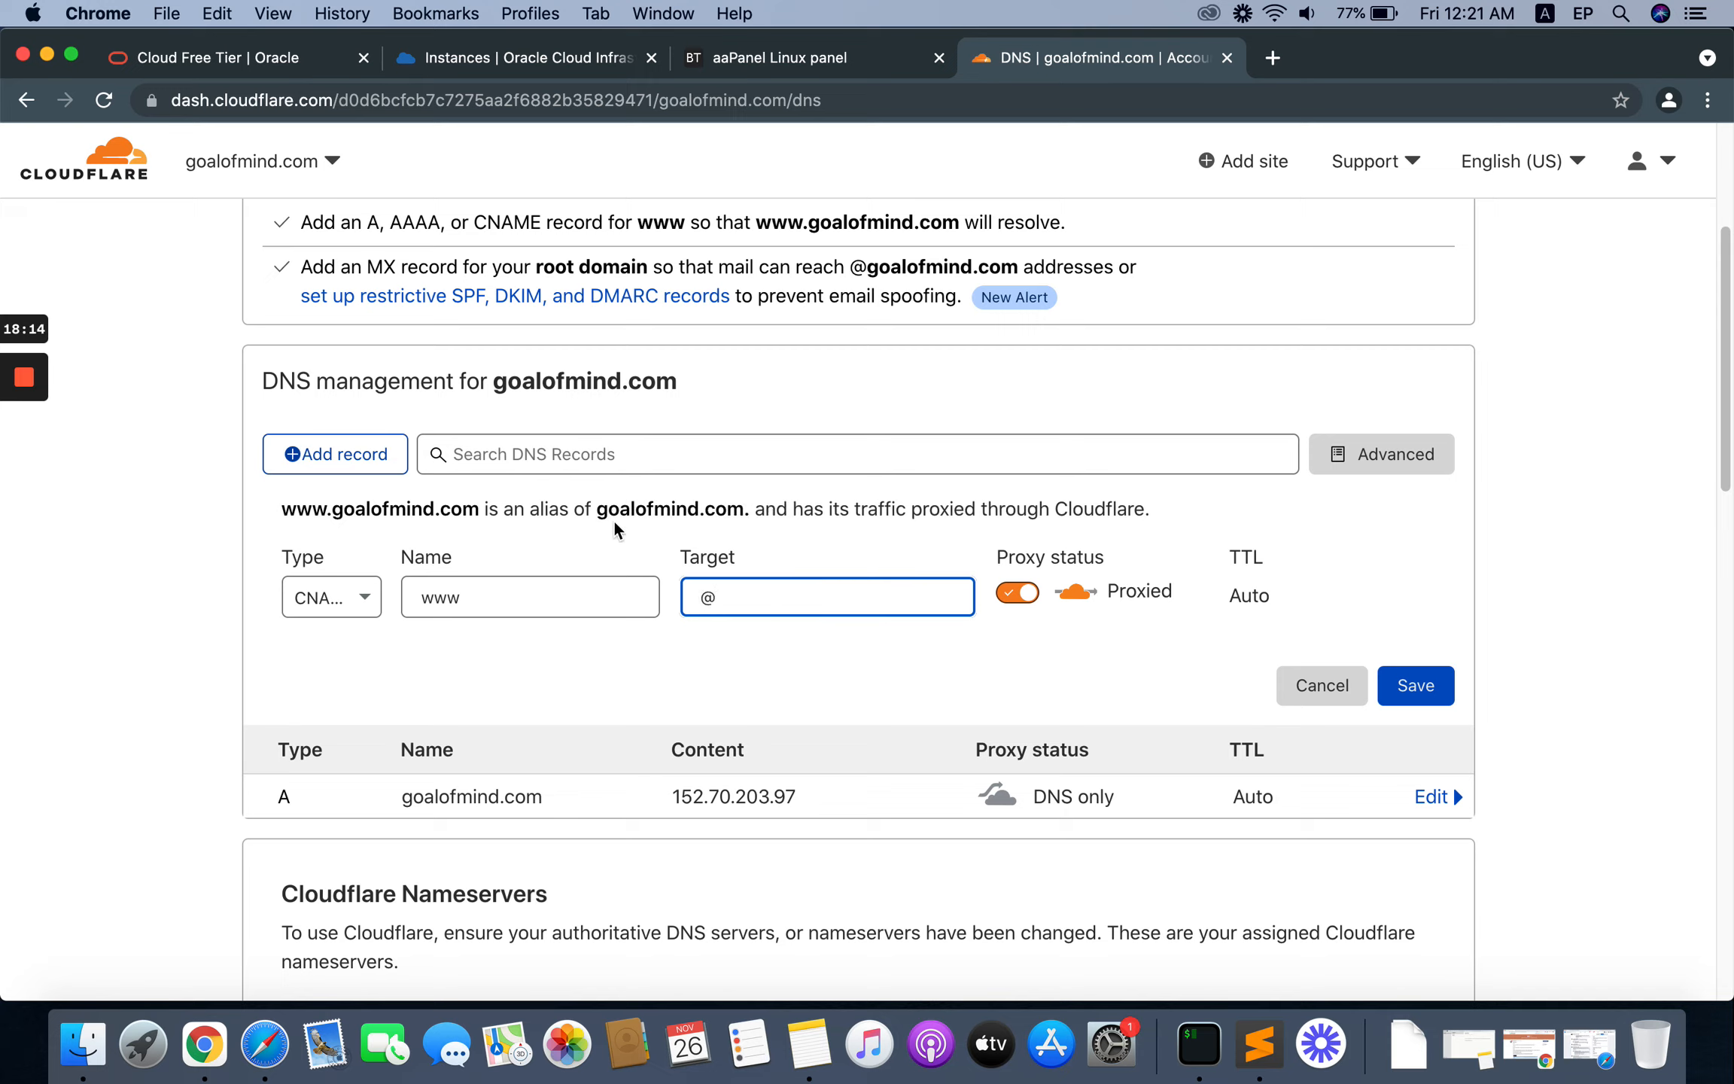
{"action": "left_click", "coordinate": [1006, 602]}
{"action": "left_click", "coordinate": [1006, 597]}
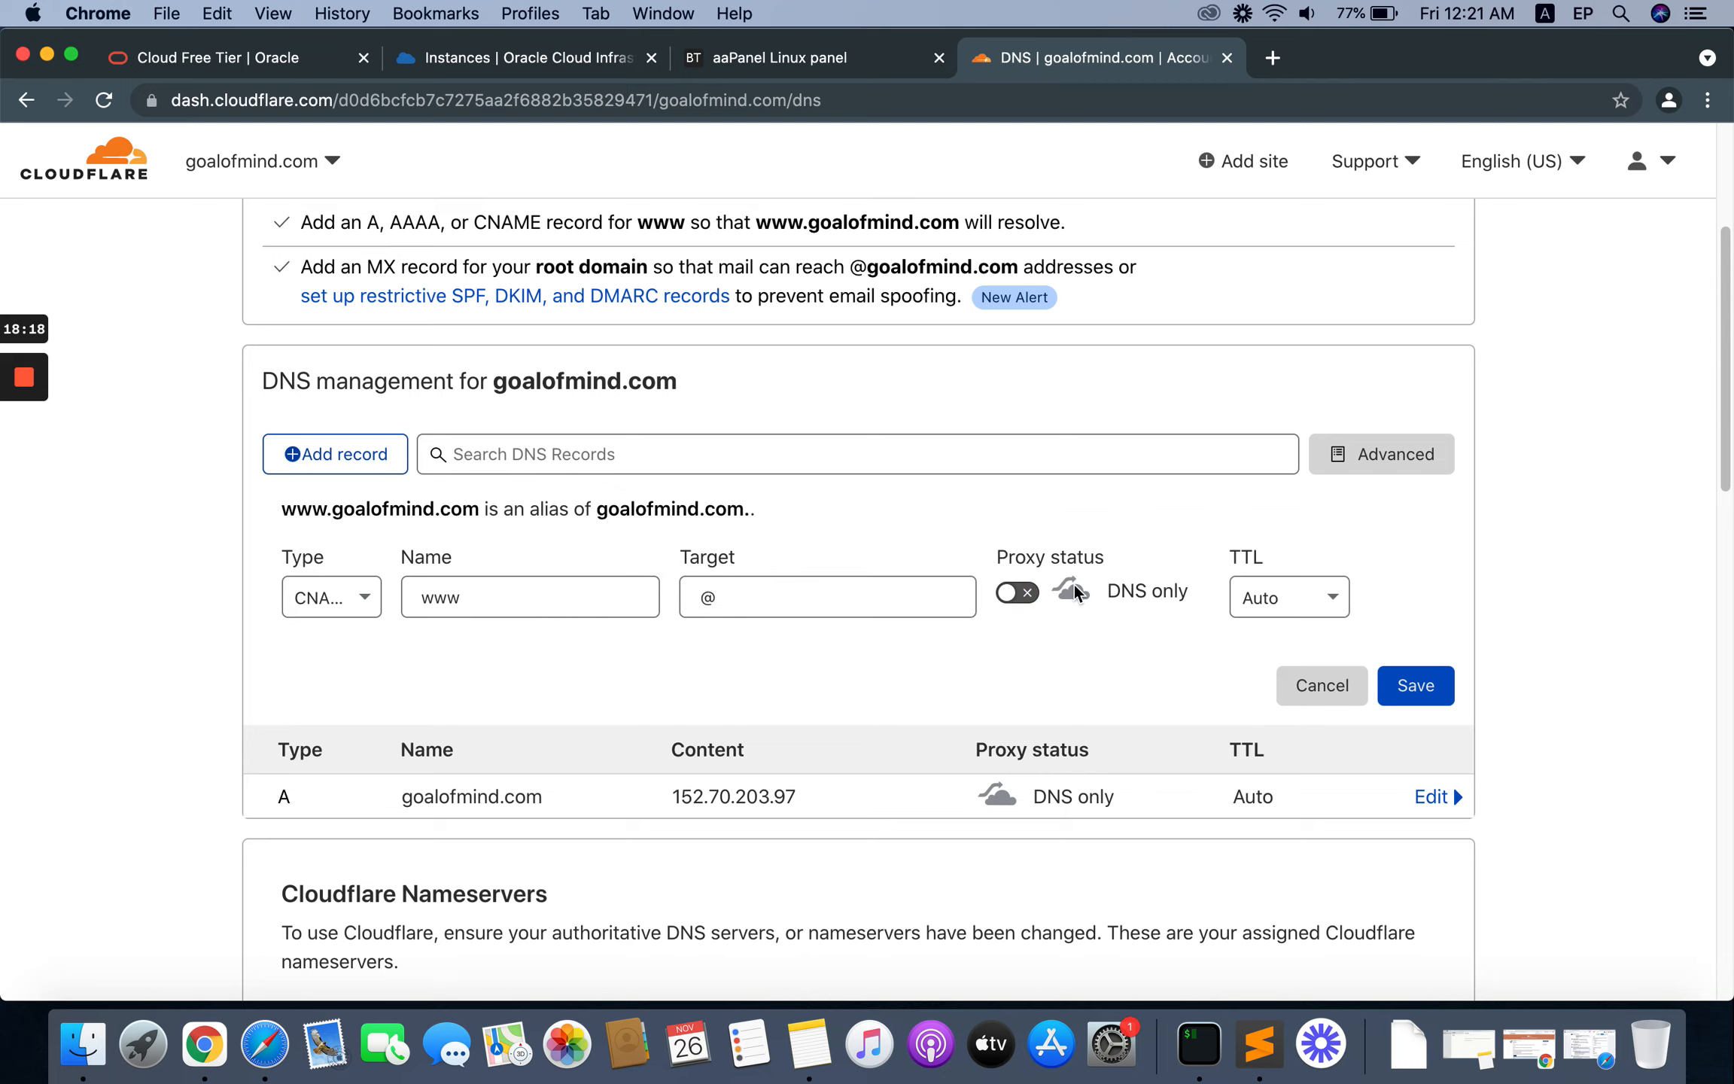
{"action": "left_click", "coordinate": [1432, 692]}
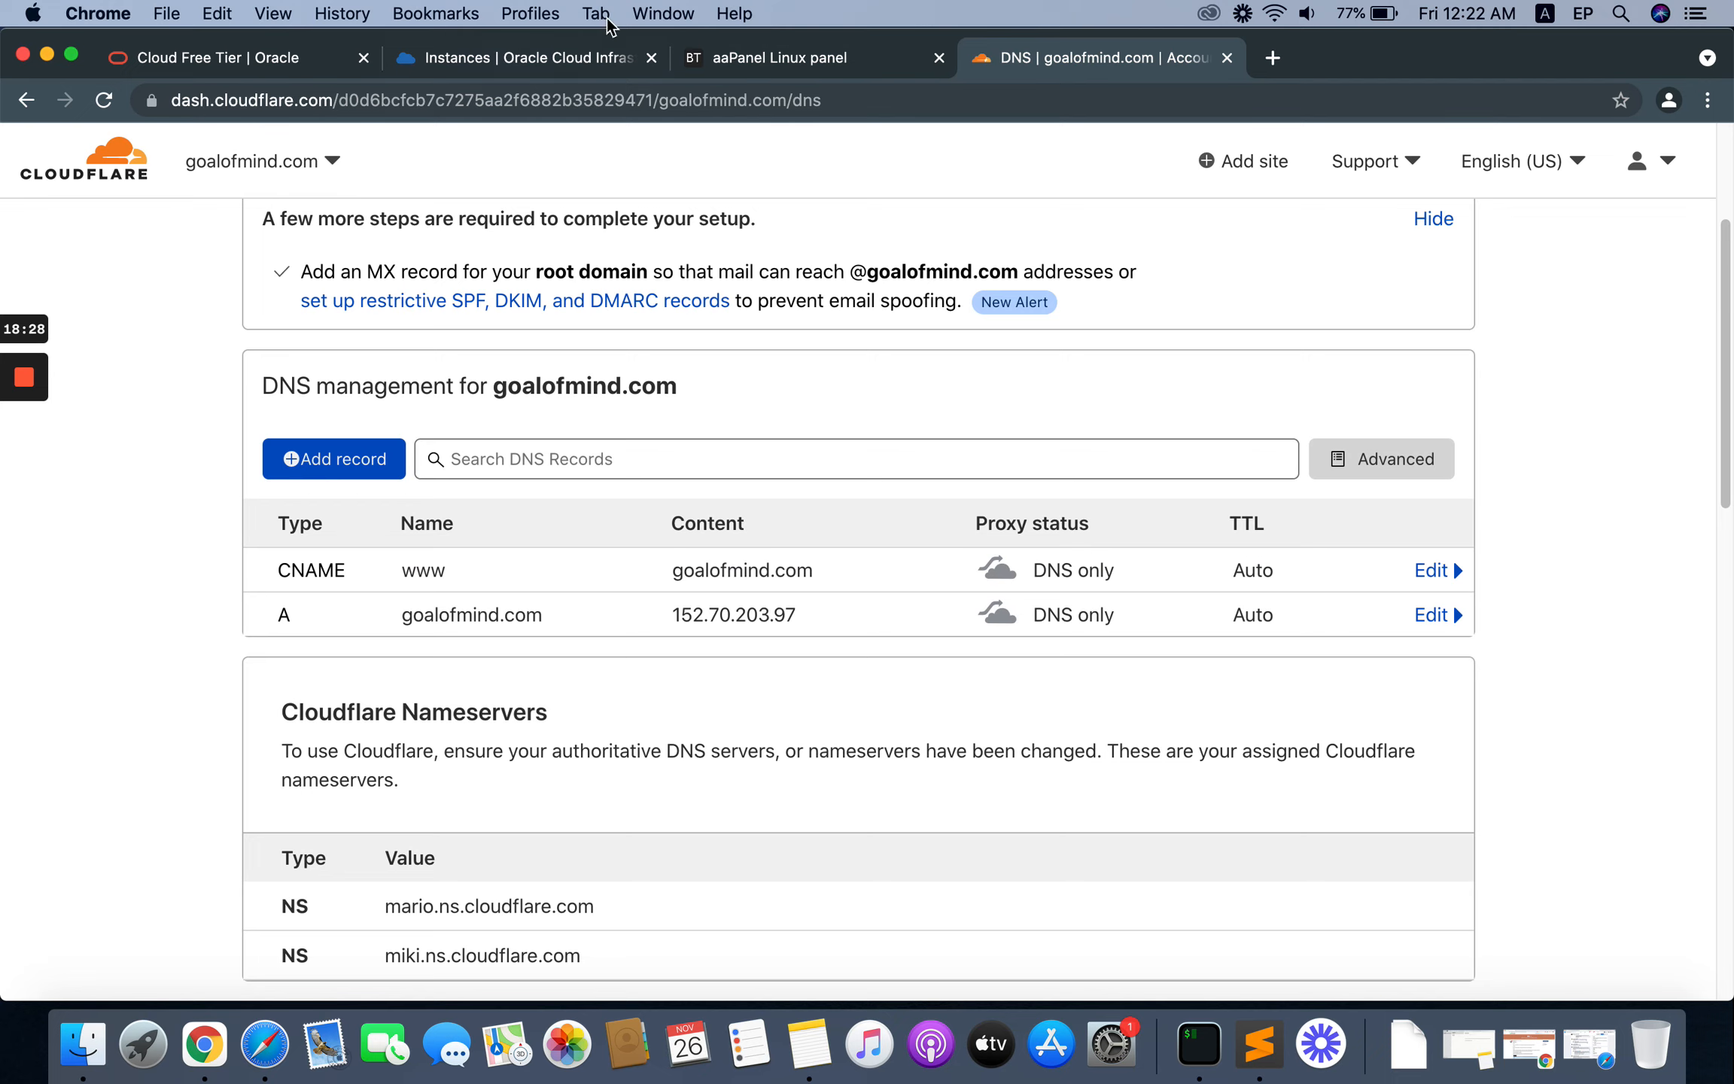
Step: Switch to the aaPanel page and examine the IP address and port in its URL, comparing with the Cloudflare DNS records
{"action": "left_click", "coordinate": [737, 53]}
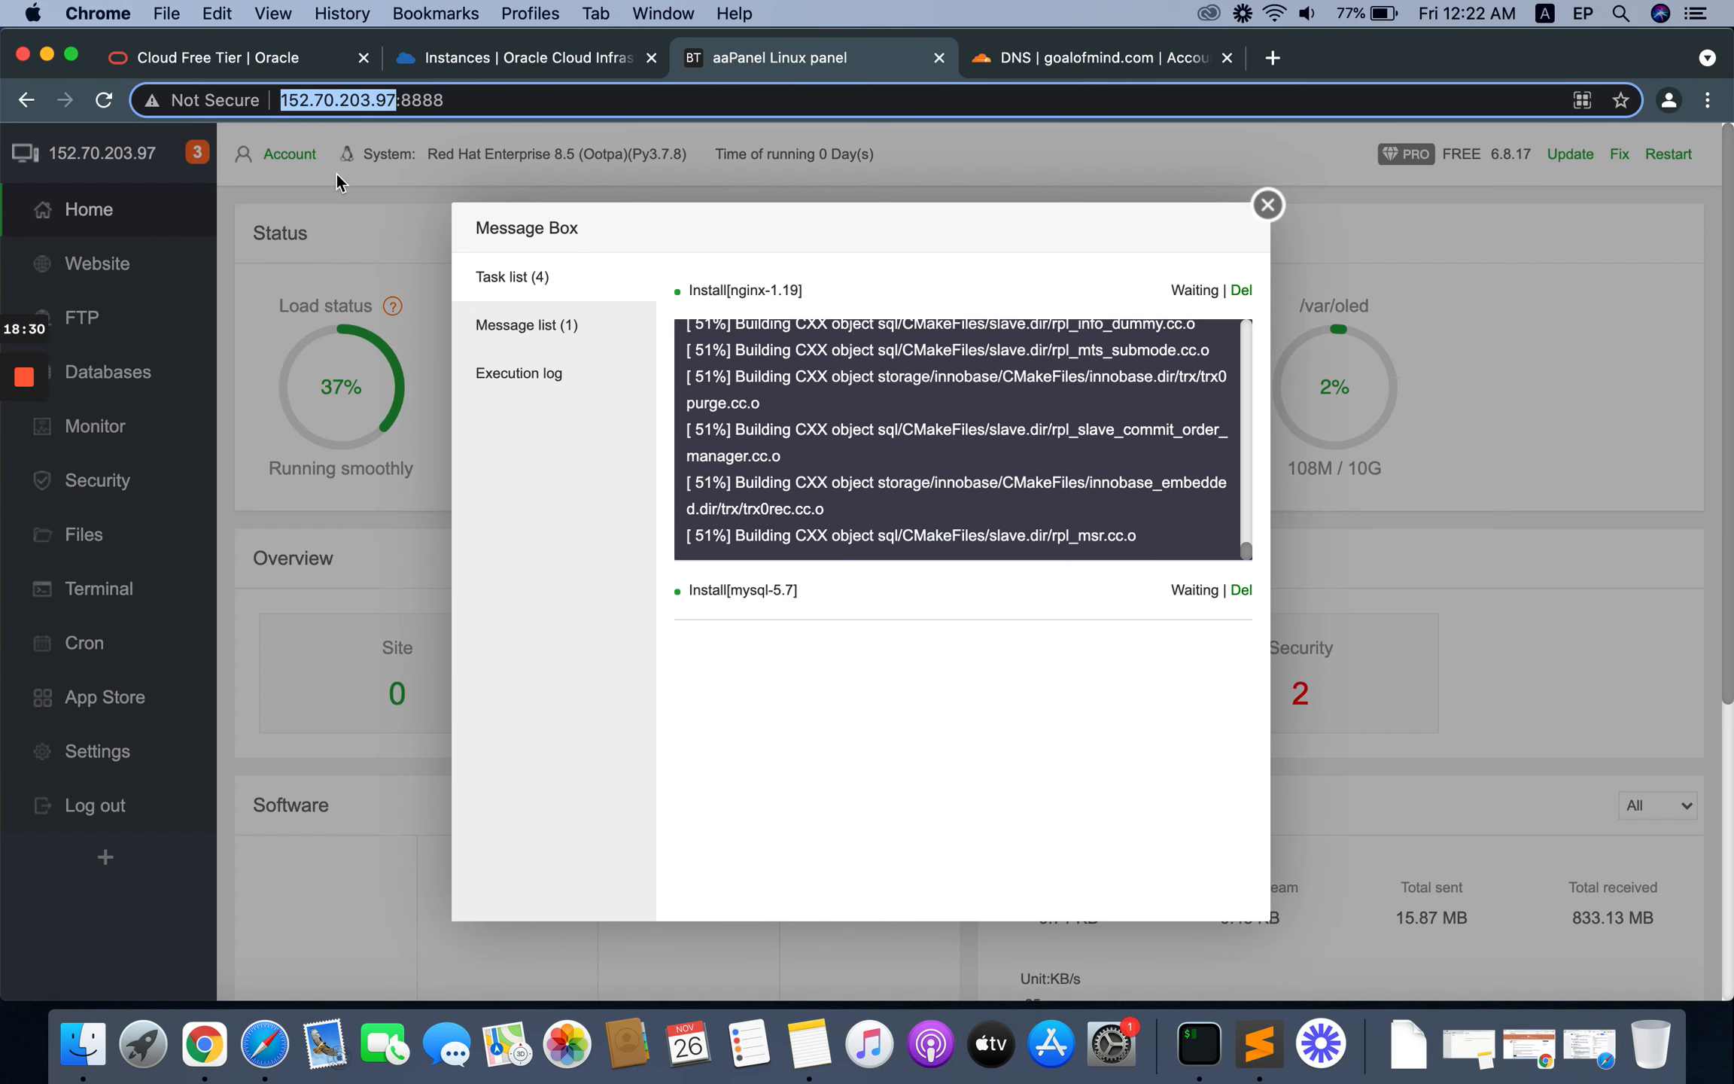
{"action": "left_click", "coordinate": [358, 100]}
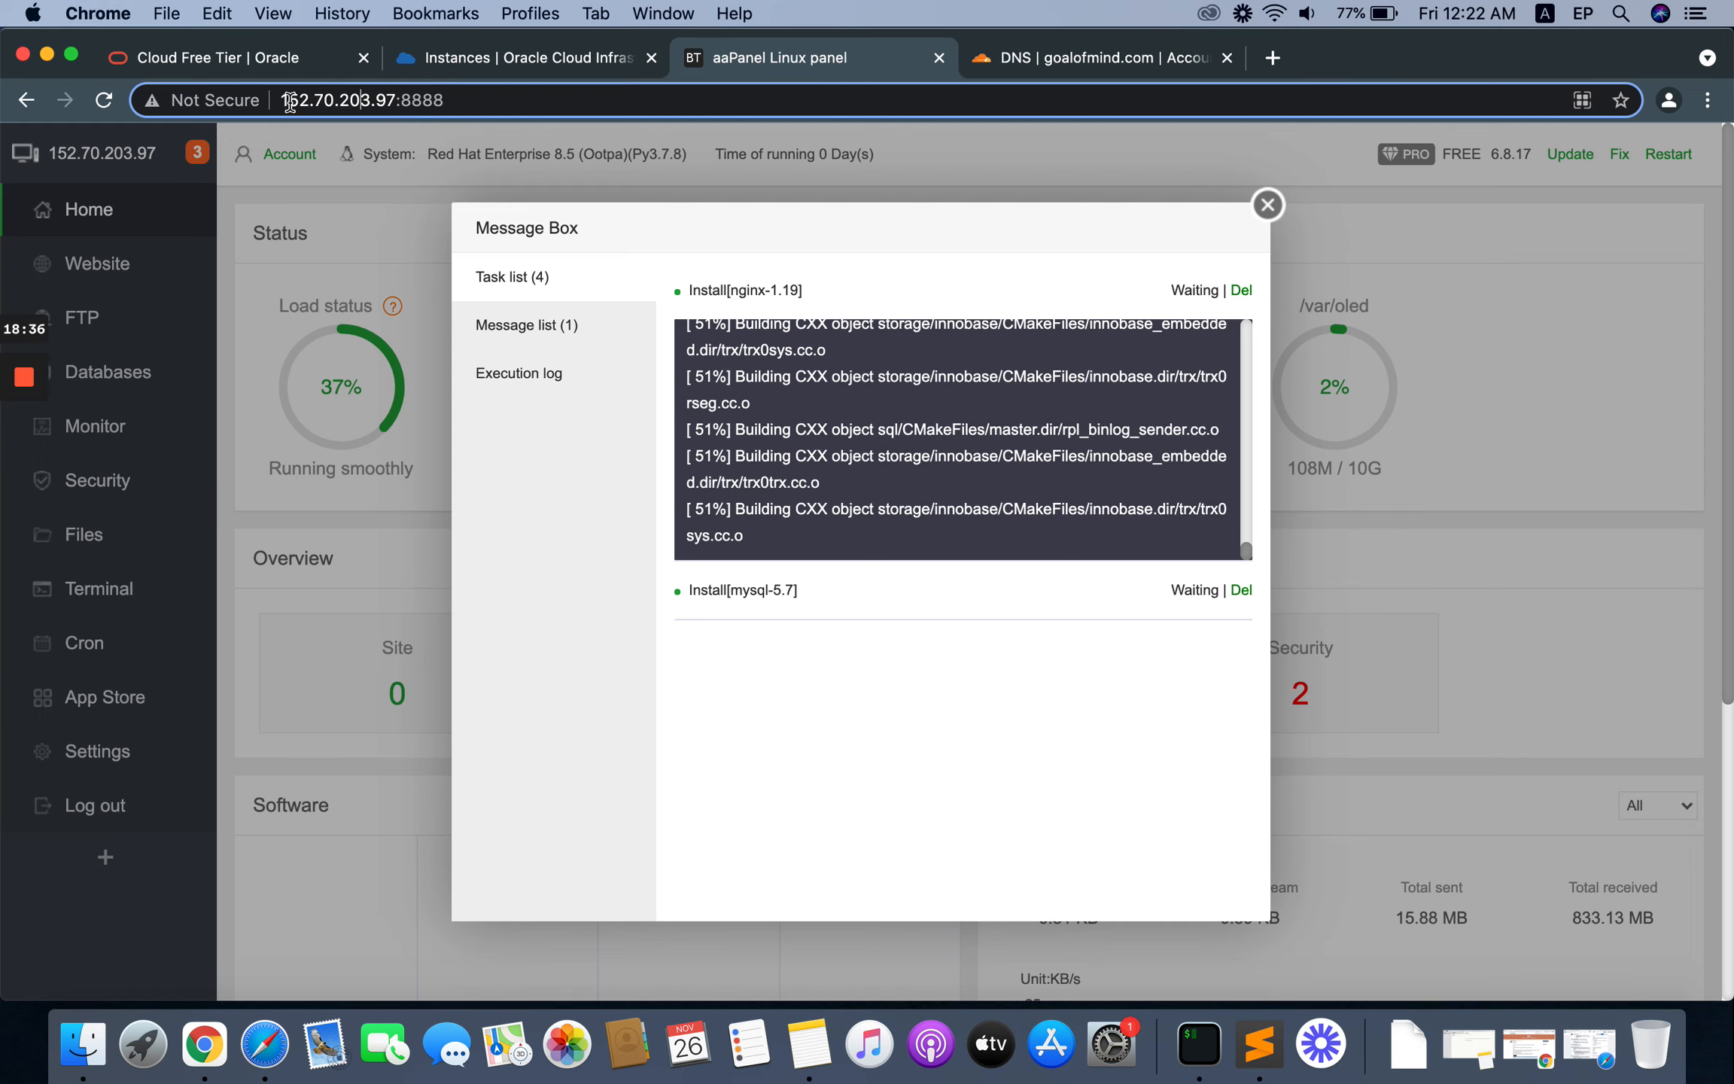
{"action": "left_click_drag", "start_coordinate": [282, 102], "coordinate": [389, 102]}
{"action": "left_click", "coordinate": [406, 102]}
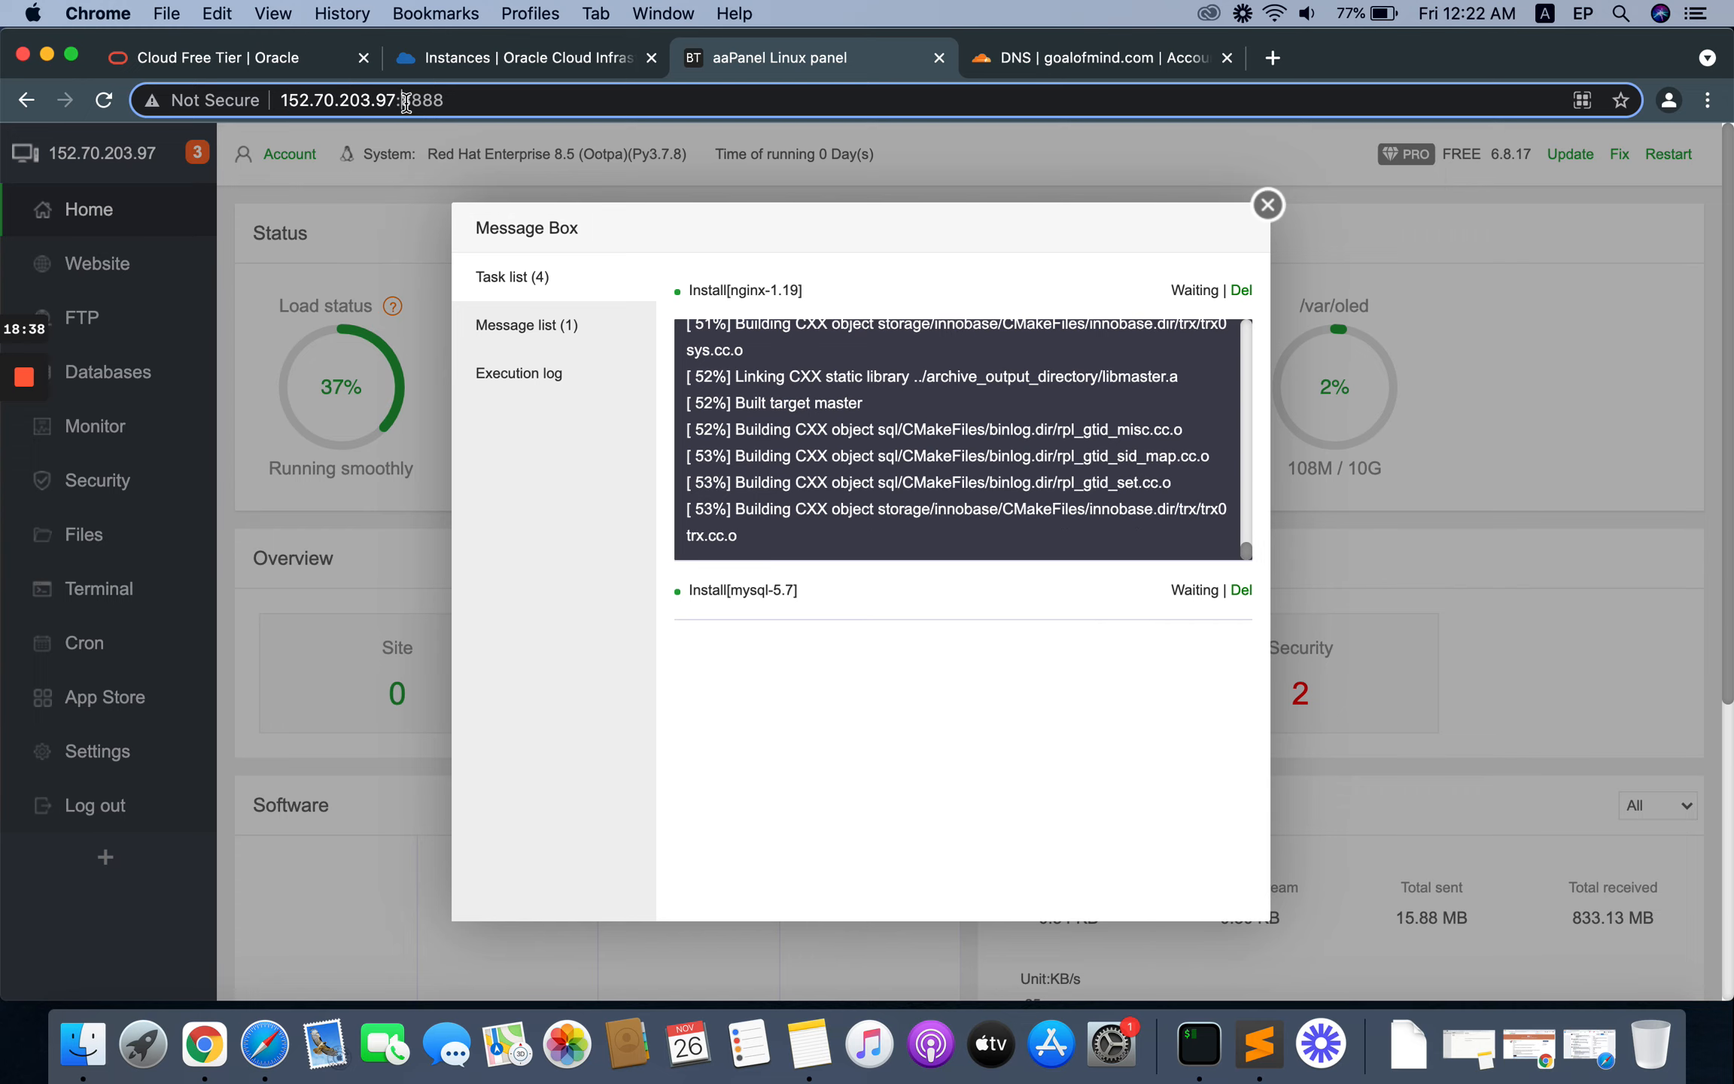
{"action": "double_click", "coordinate": [407, 103]}
{"action": "left_click", "coordinate": [411, 103]}
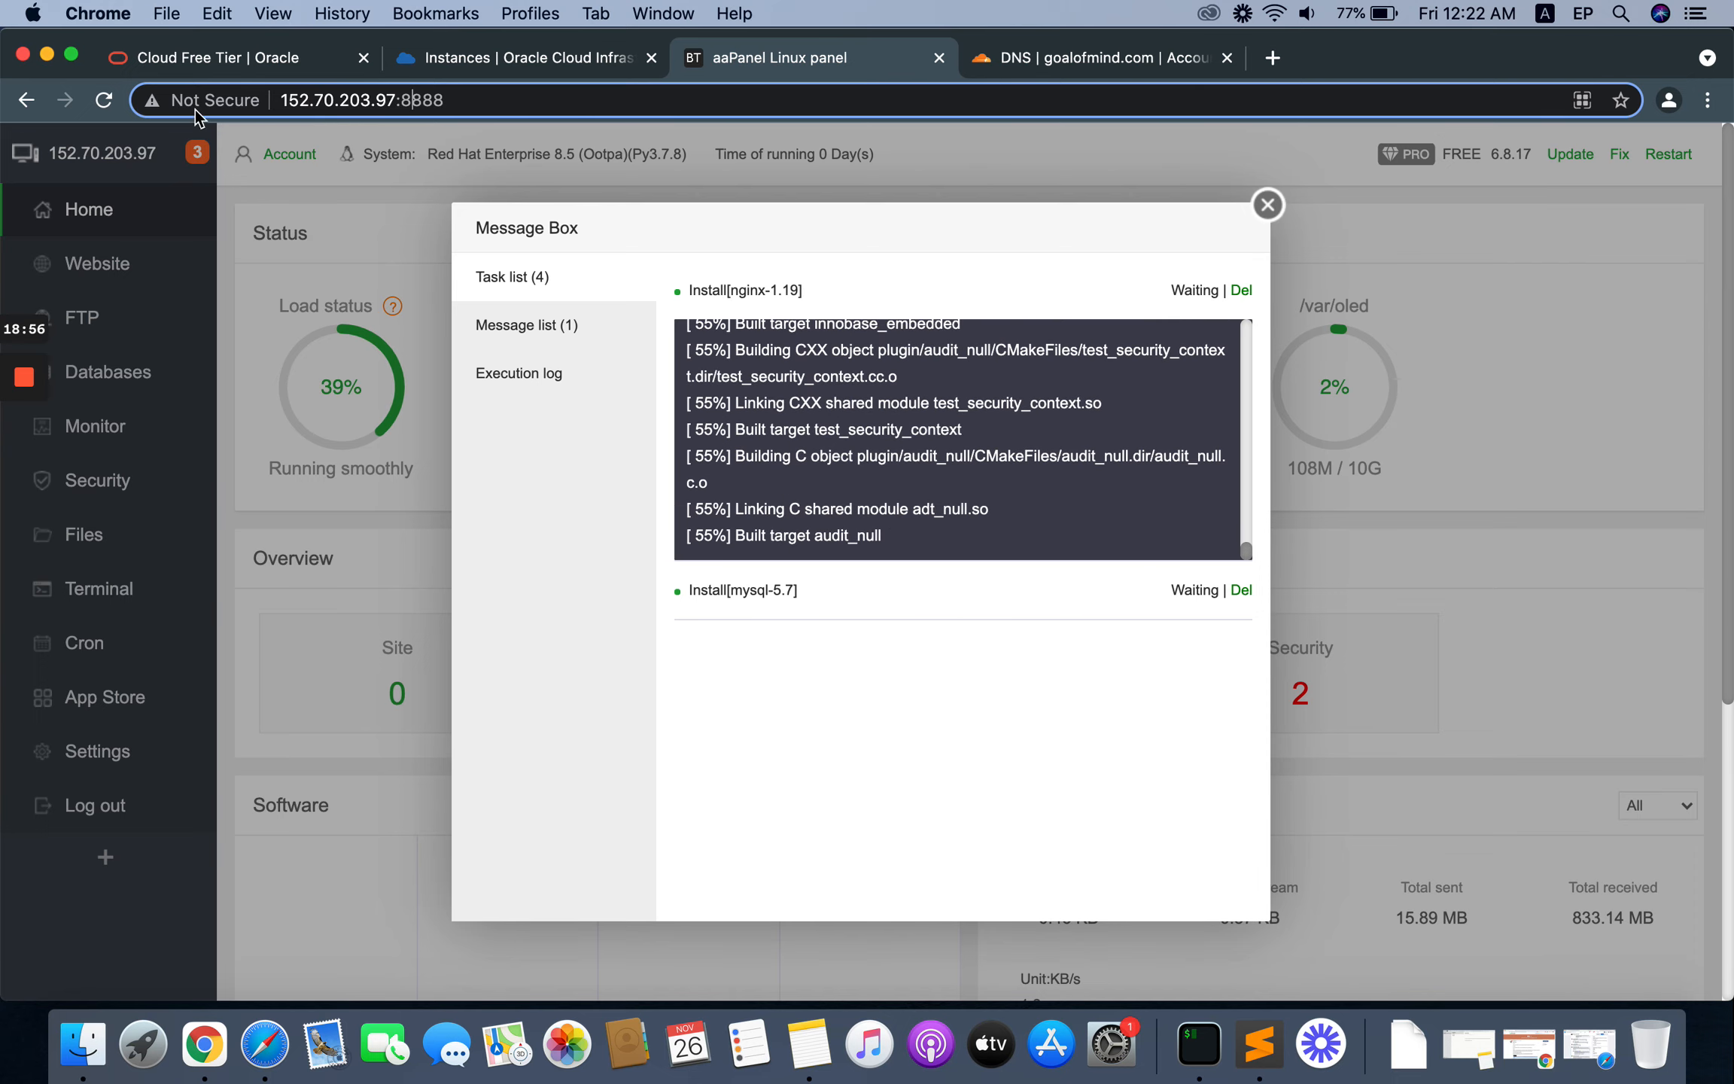
{"action": "left_click", "coordinate": [1039, 52]}
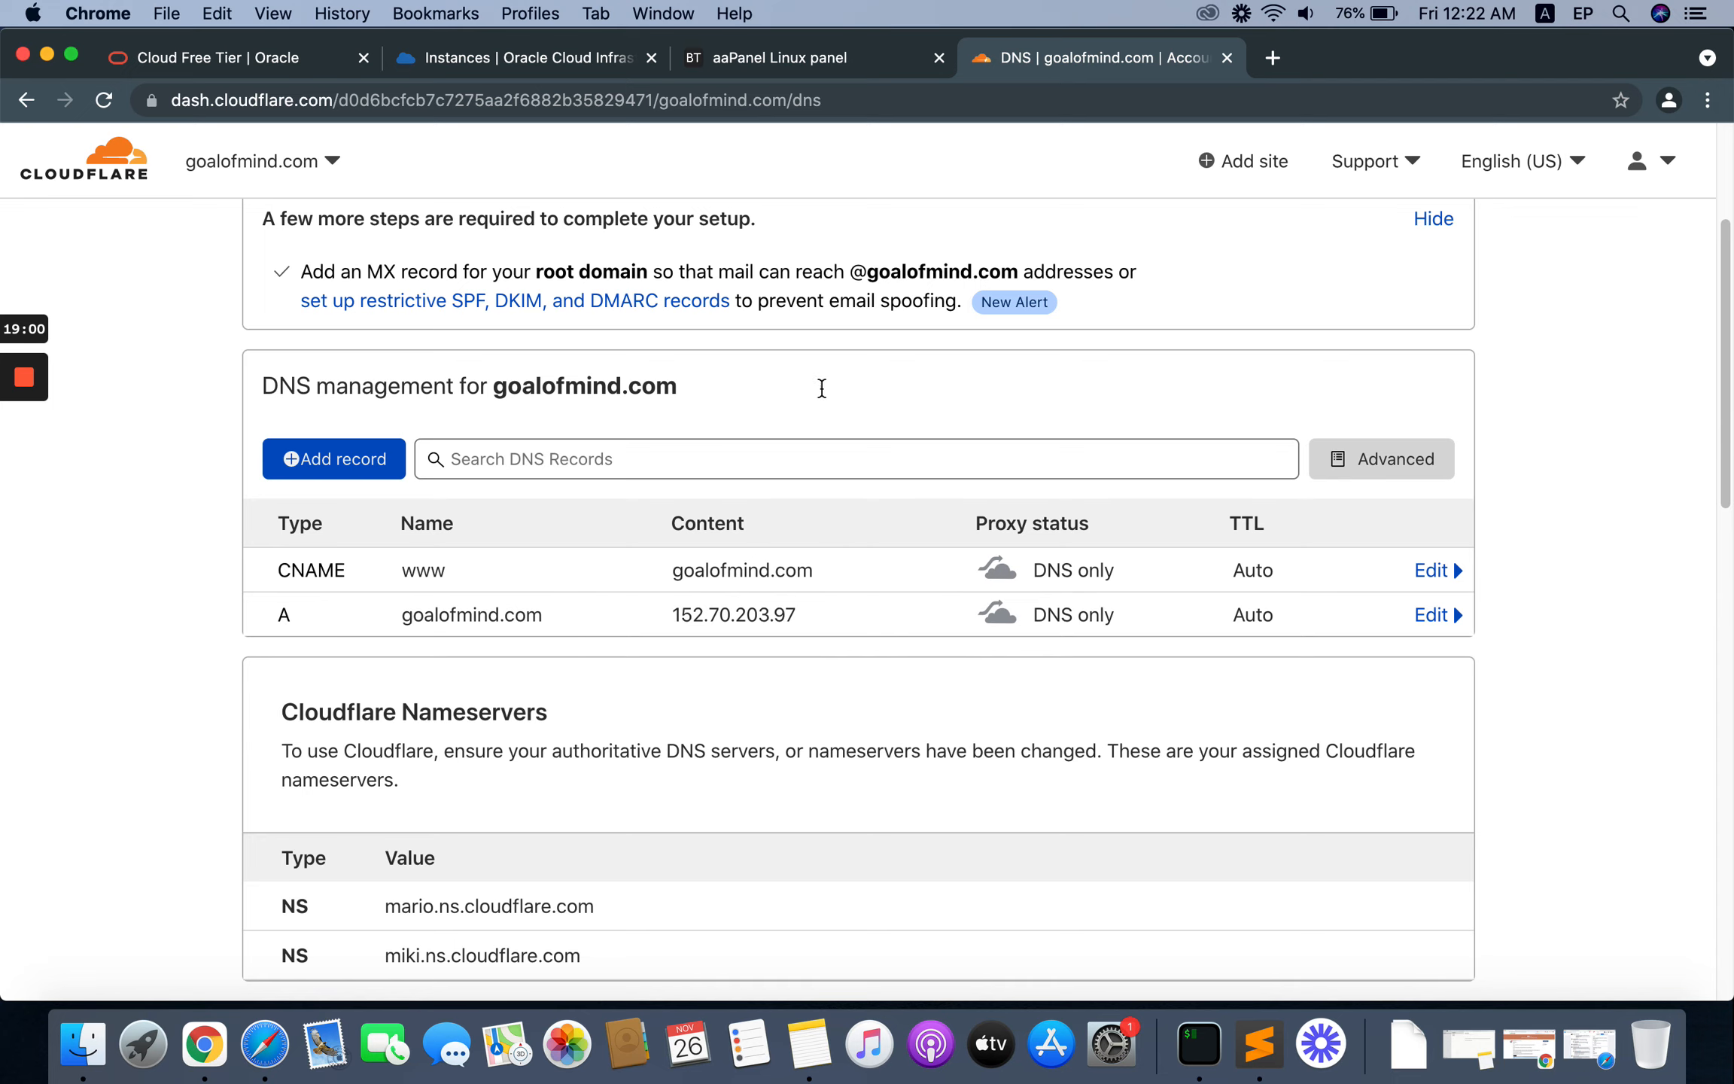
{"action": "left_click", "coordinate": [741, 67]}
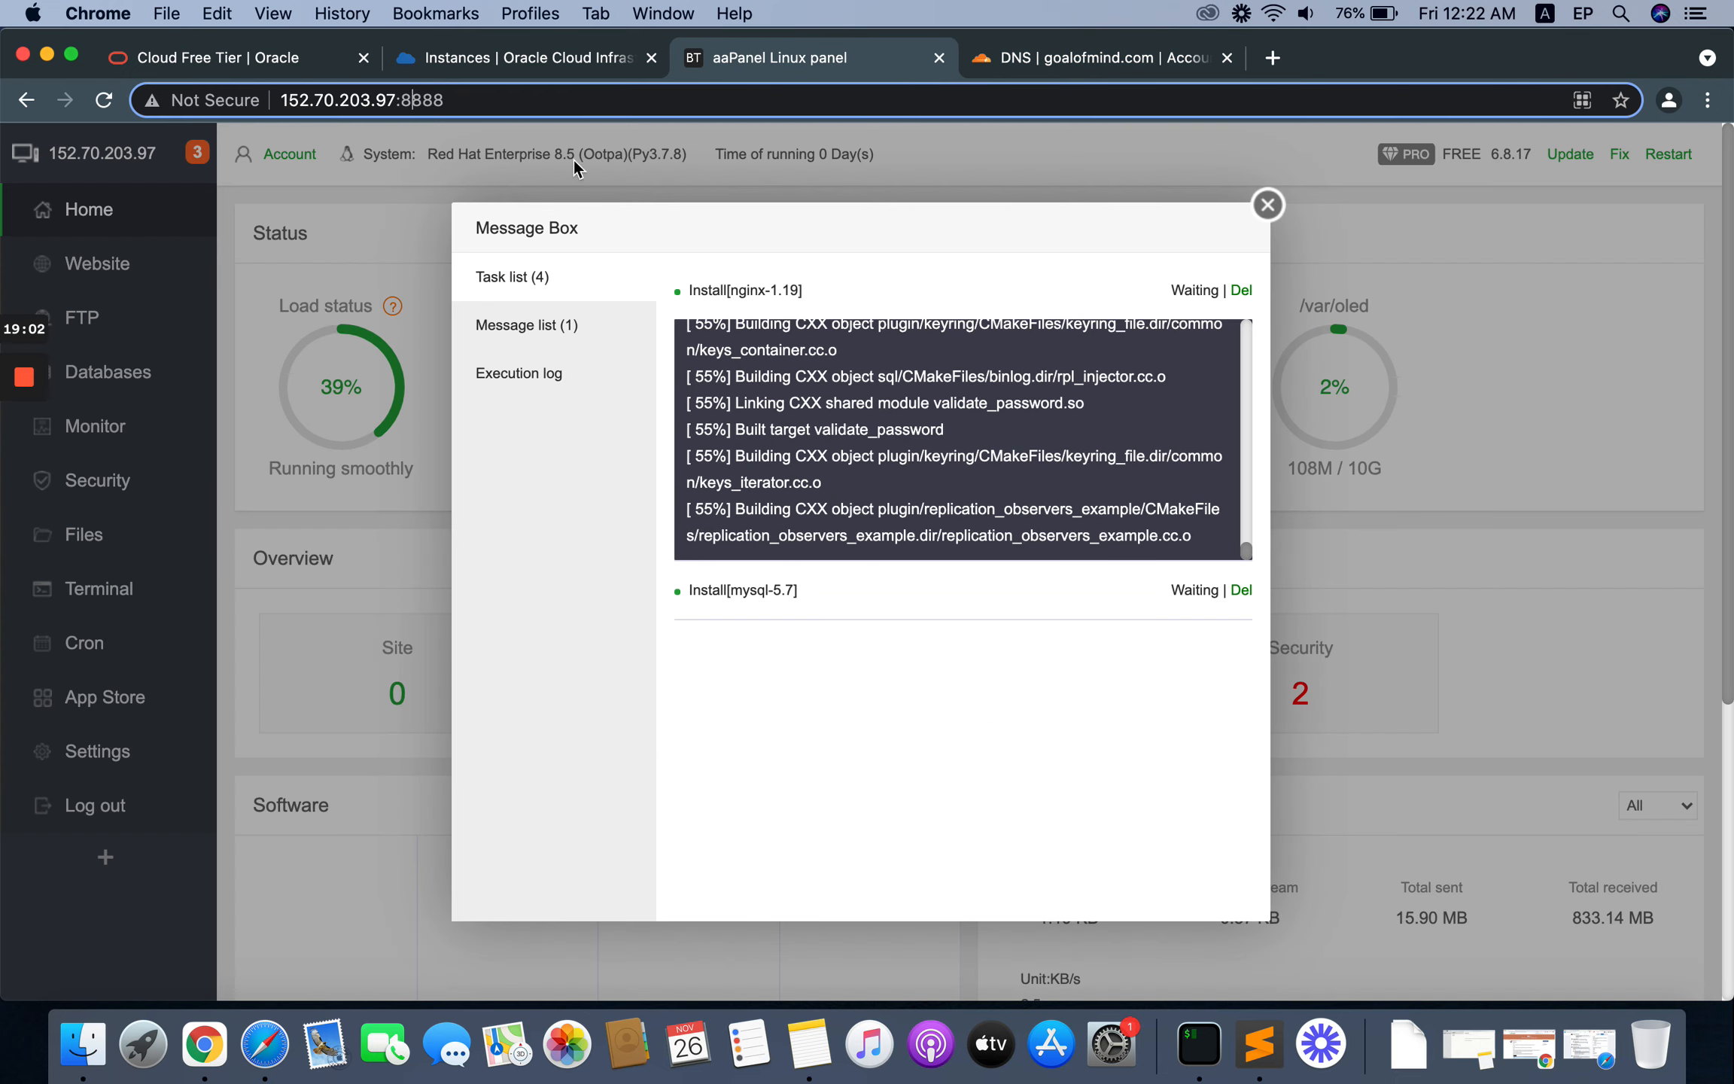
Step: Add a DNS only A record named panel pointing to 152.70.203.97 in the Cloudflare DNS management for goalofmind.com
{"action": "left_click", "coordinate": [1075, 59]}
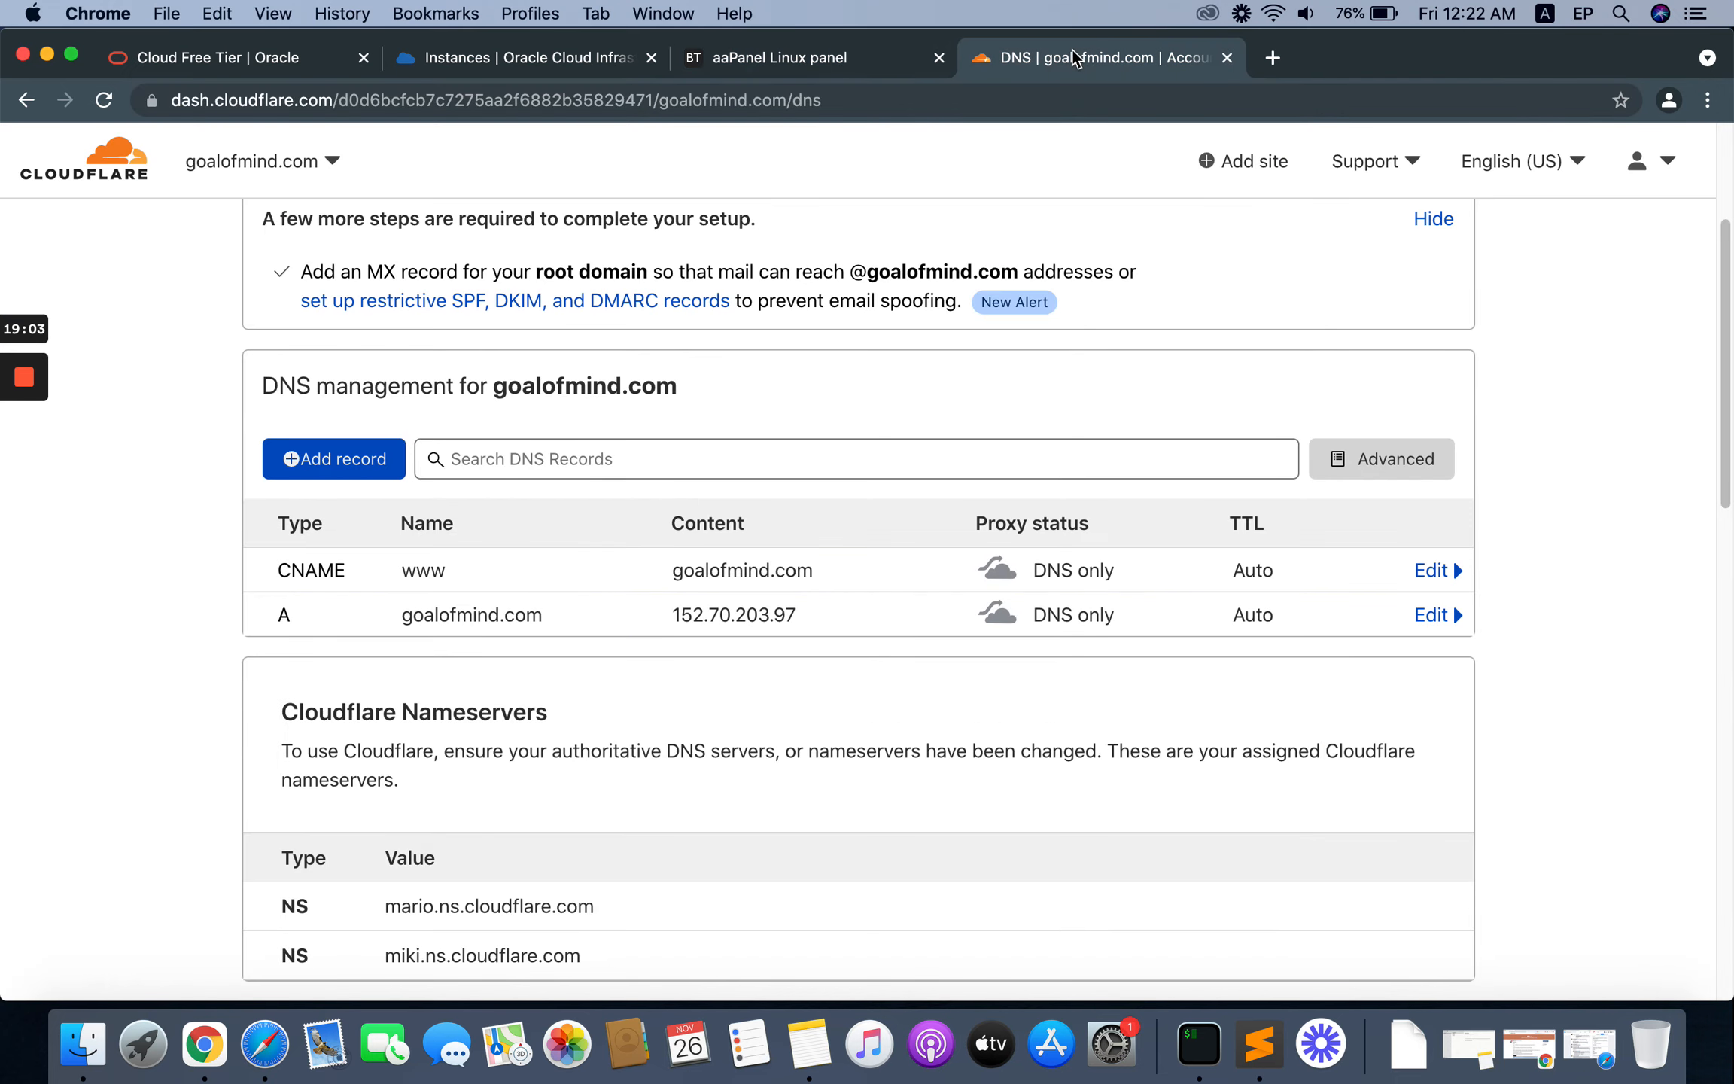
{"action": "left_click", "coordinate": [352, 458]}
{"action": "left_click", "coordinate": [528, 606]}
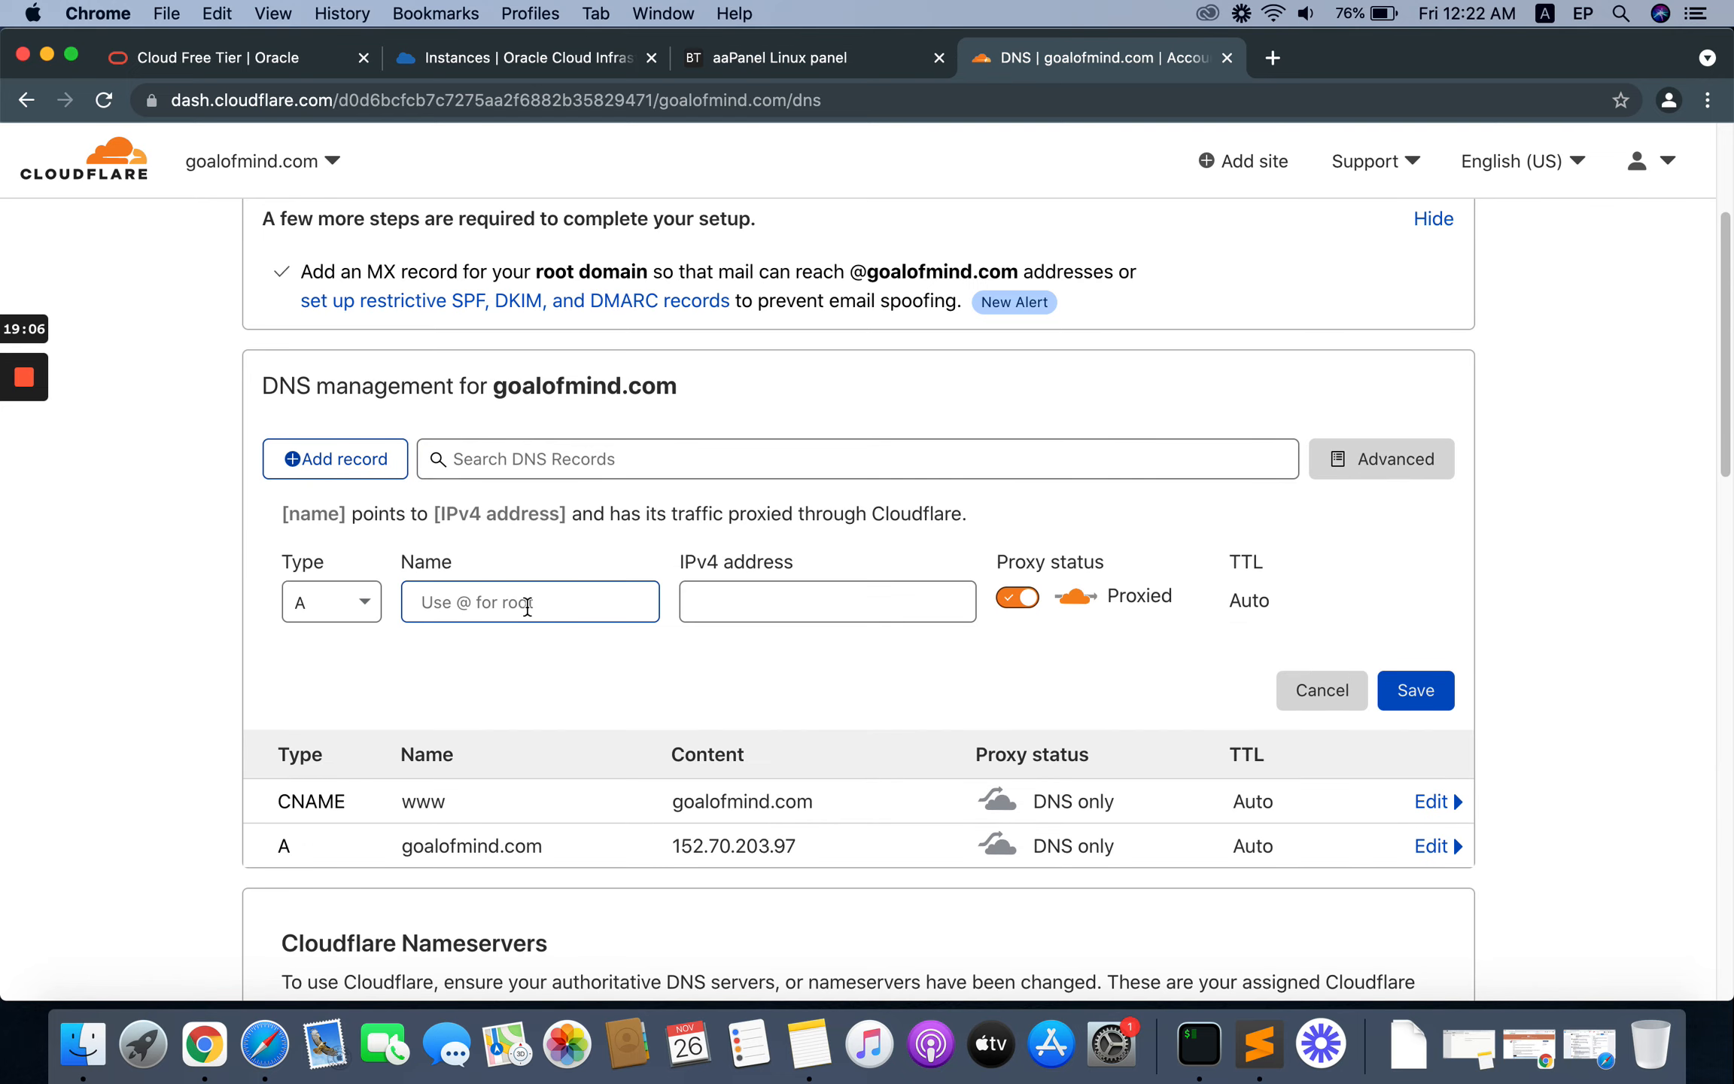
{"action": "left_click", "coordinate": [482, 605]}
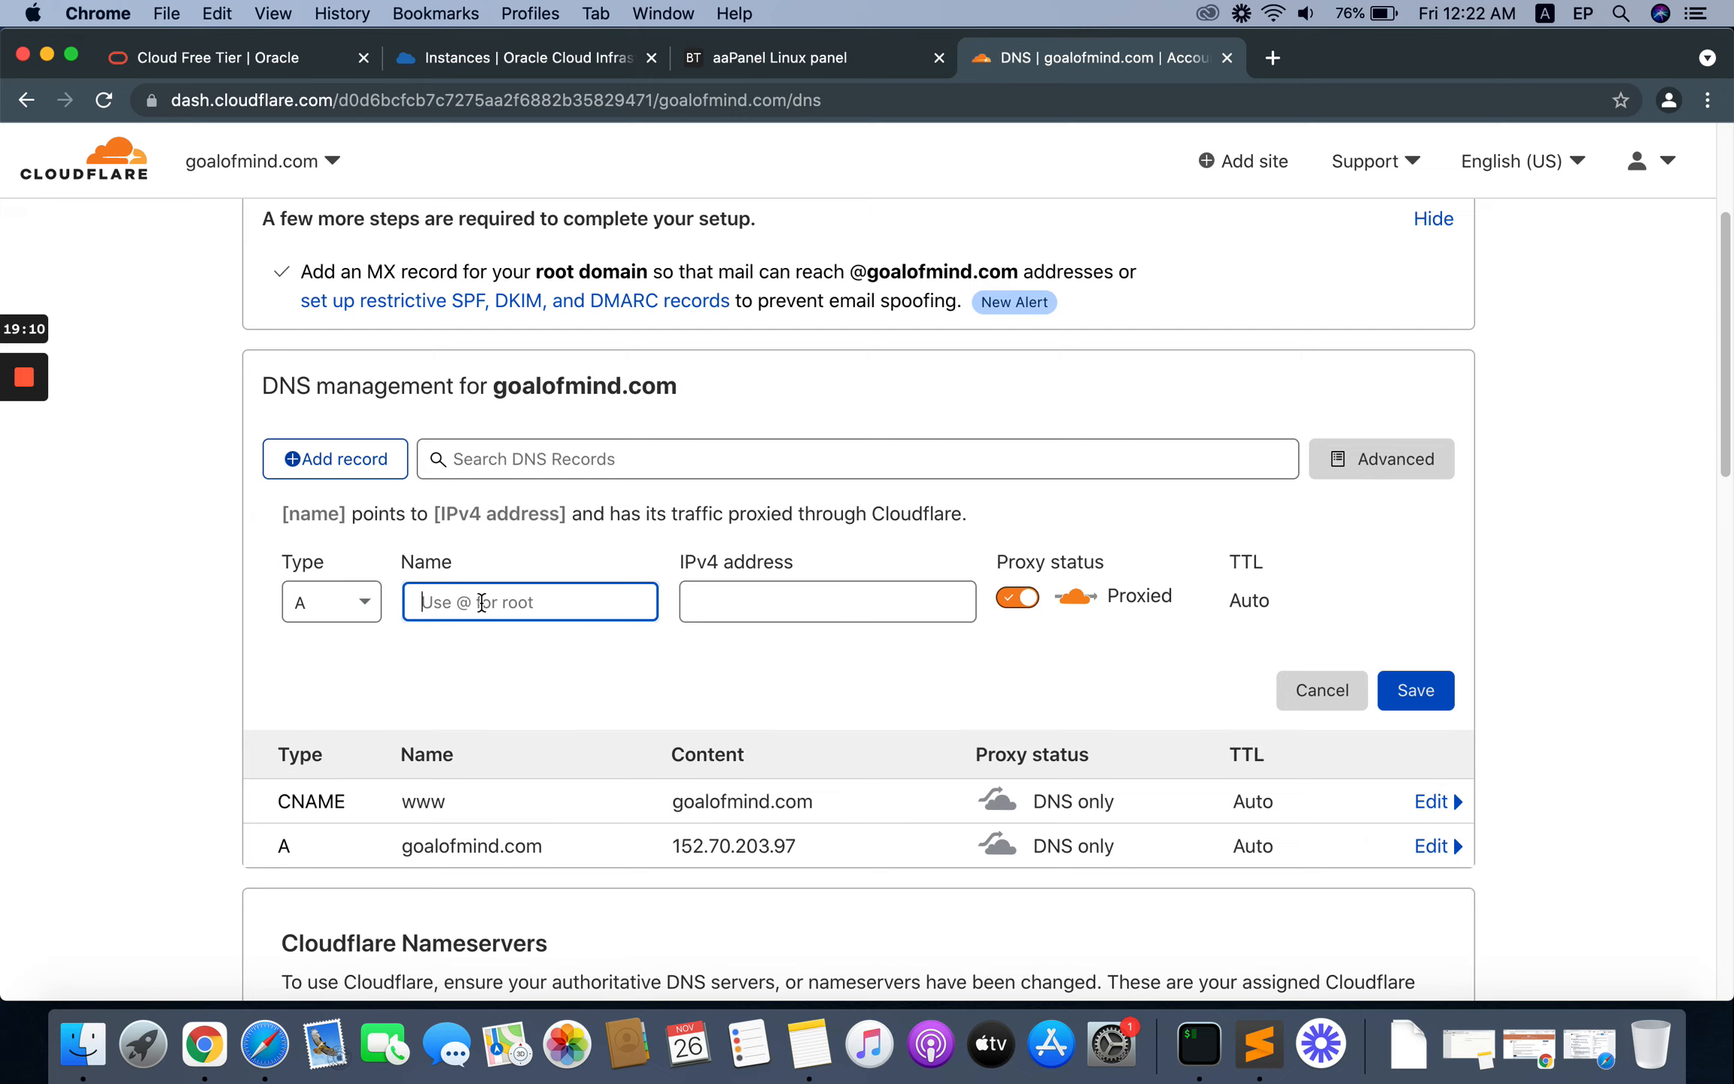
{"action": "type", "text": "panel"}
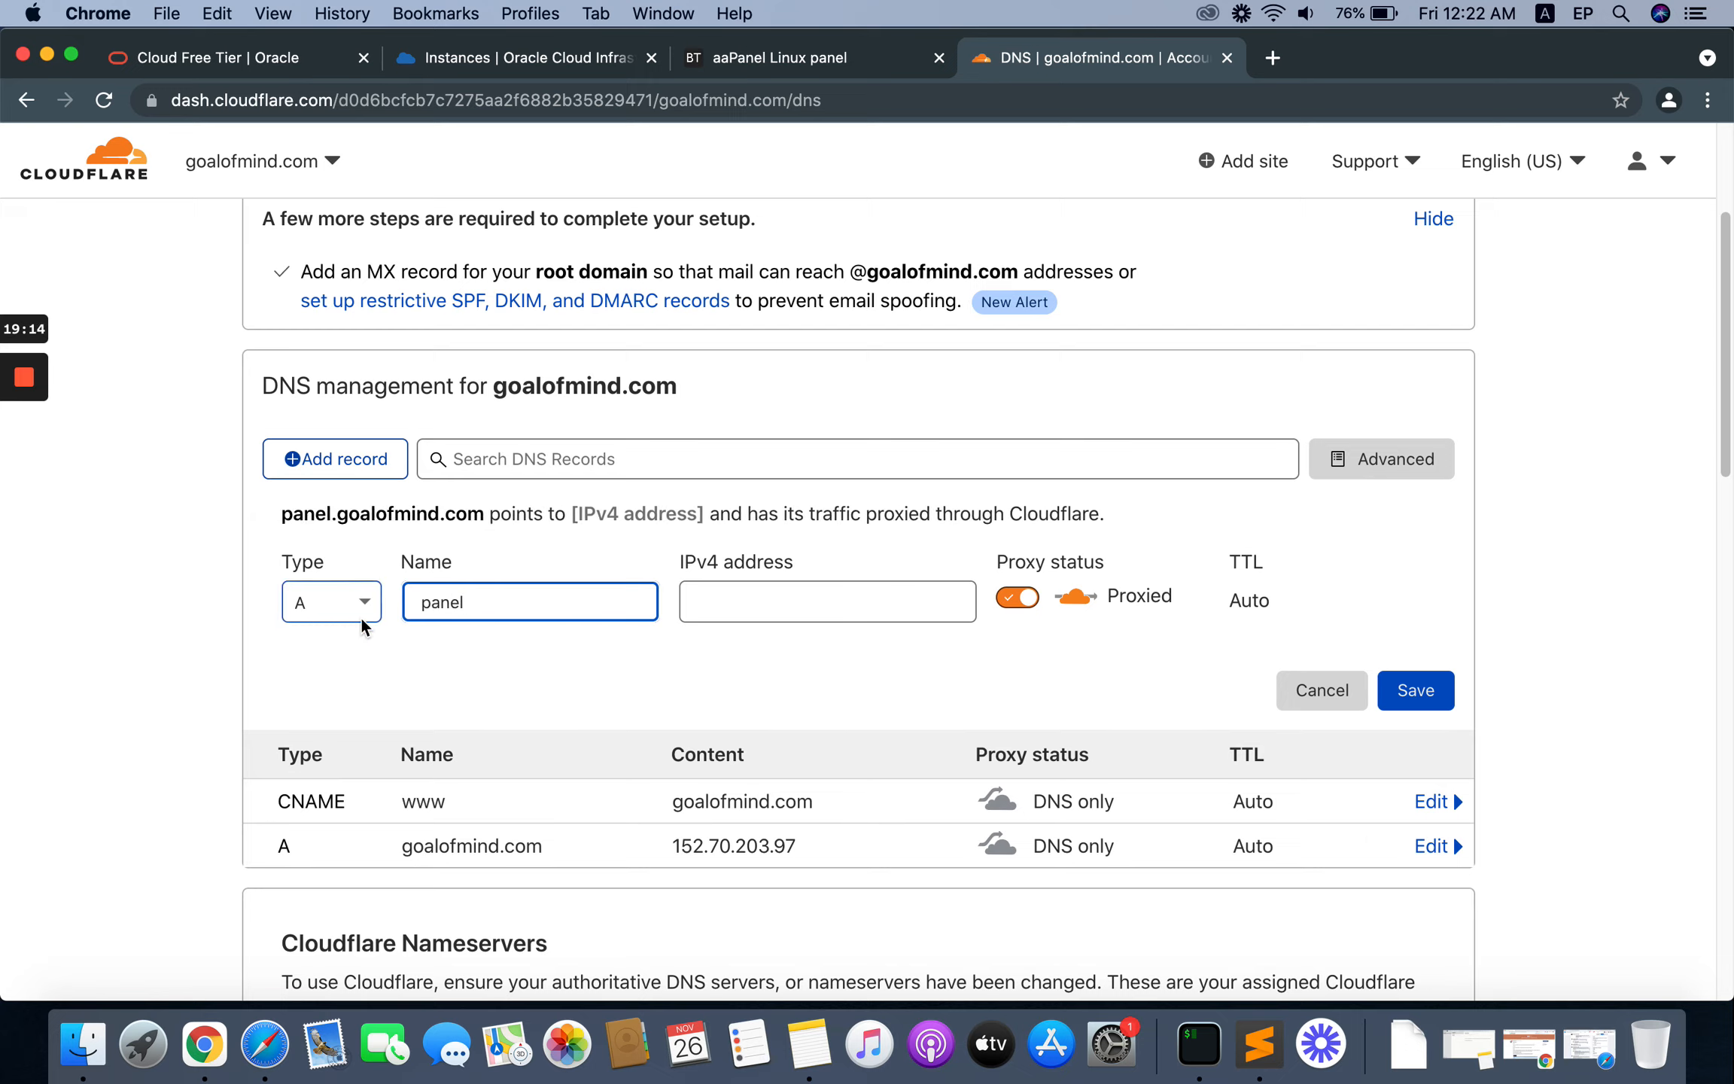
{"action": "left_click", "coordinate": [735, 610]}
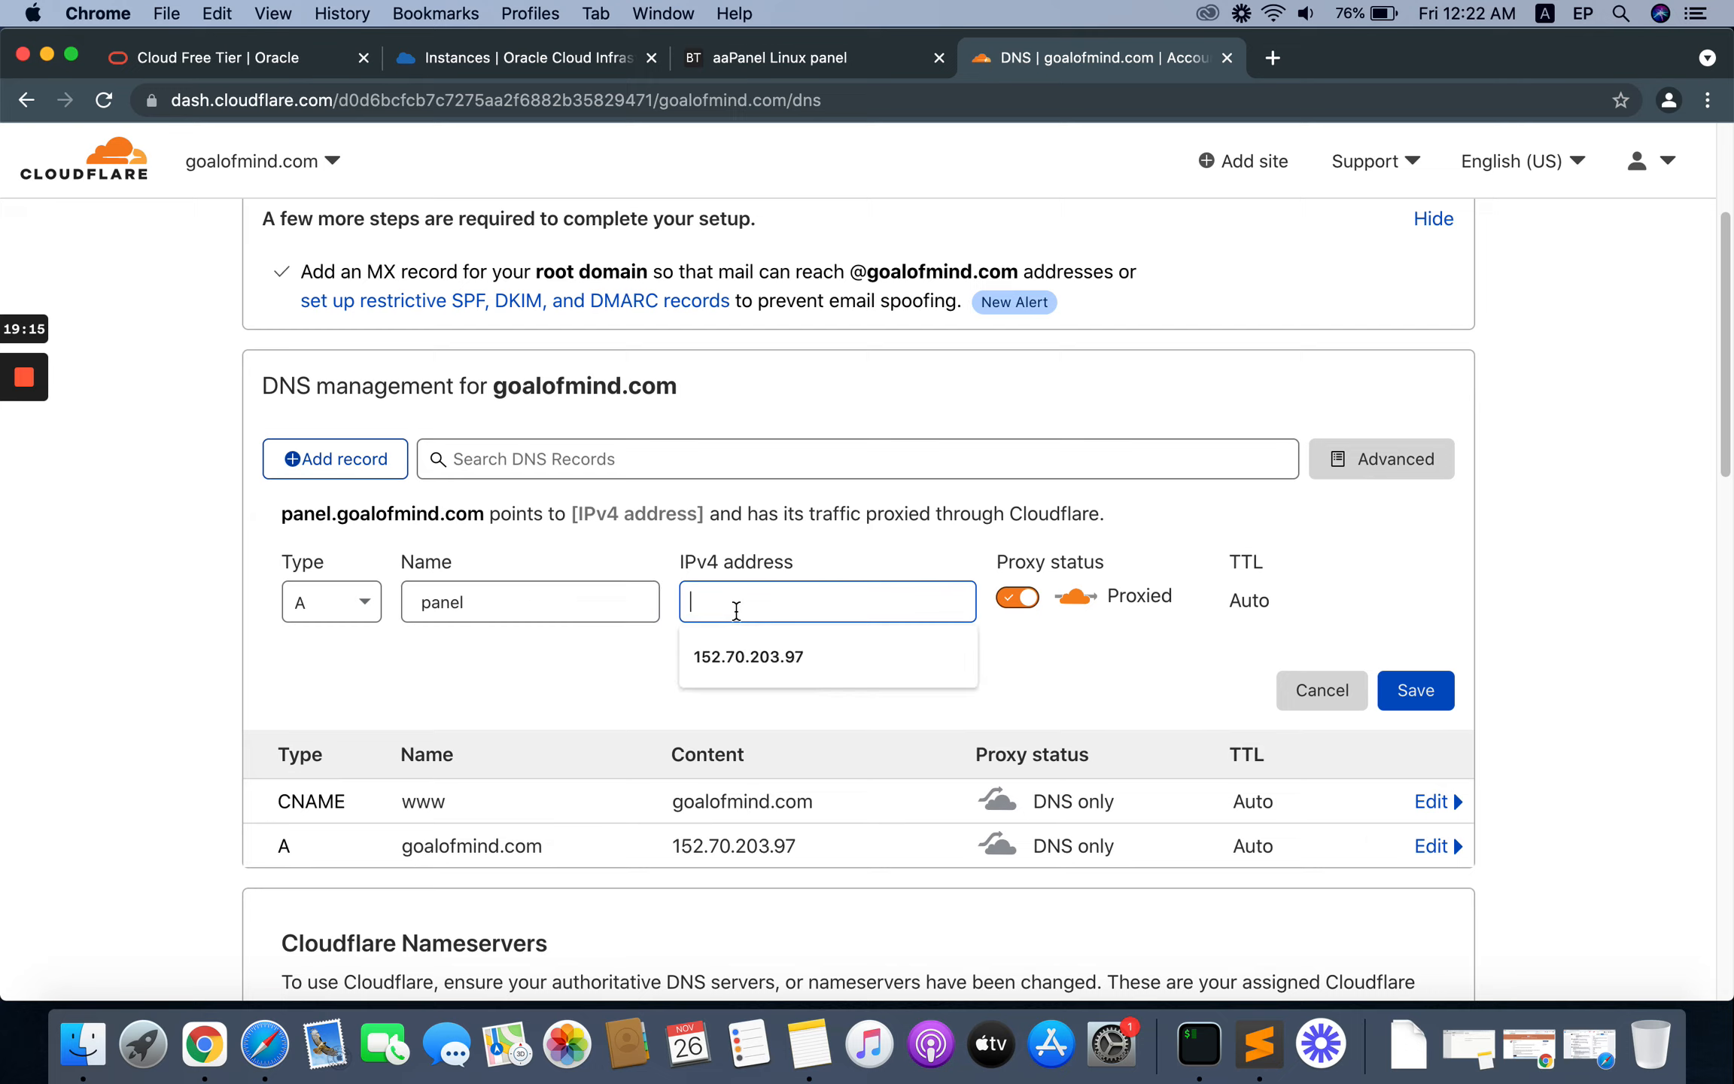
{"action": "left_click", "coordinate": [756, 668]}
{"action": "left_click", "coordinate": [1018, 598]}
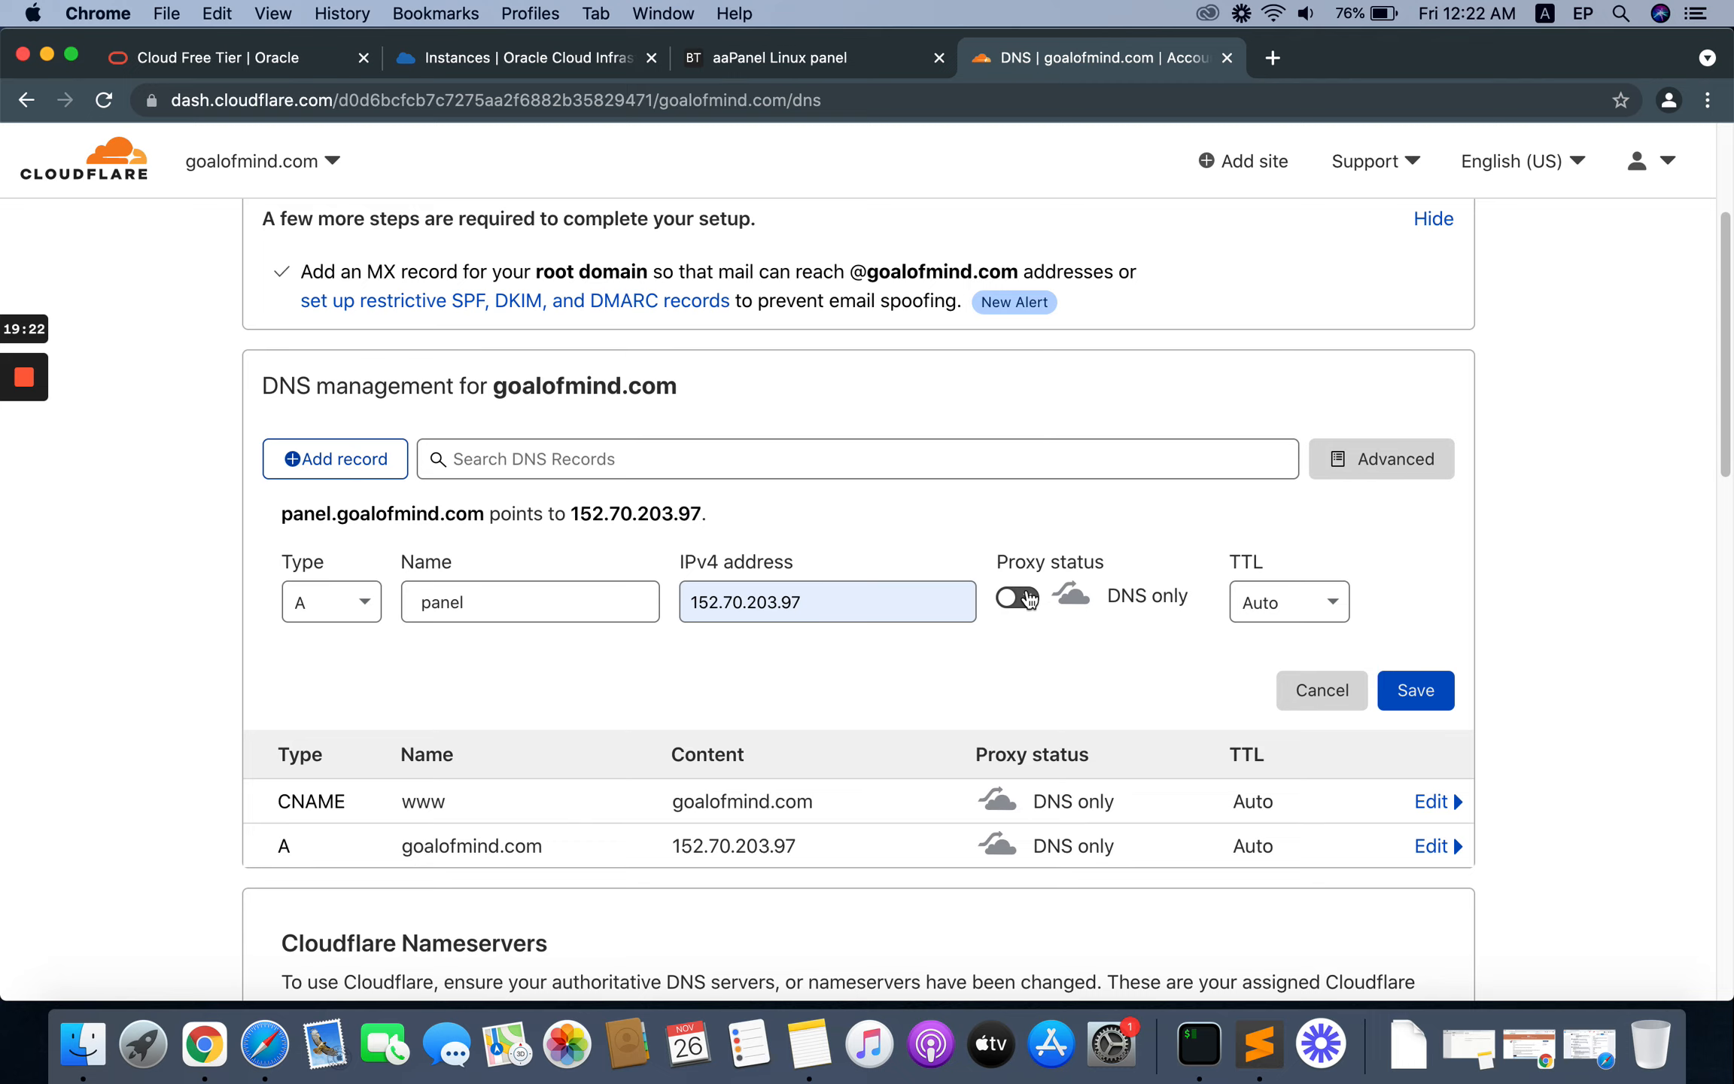
{"action": "left_click", "coordinate": [1414, 690]}
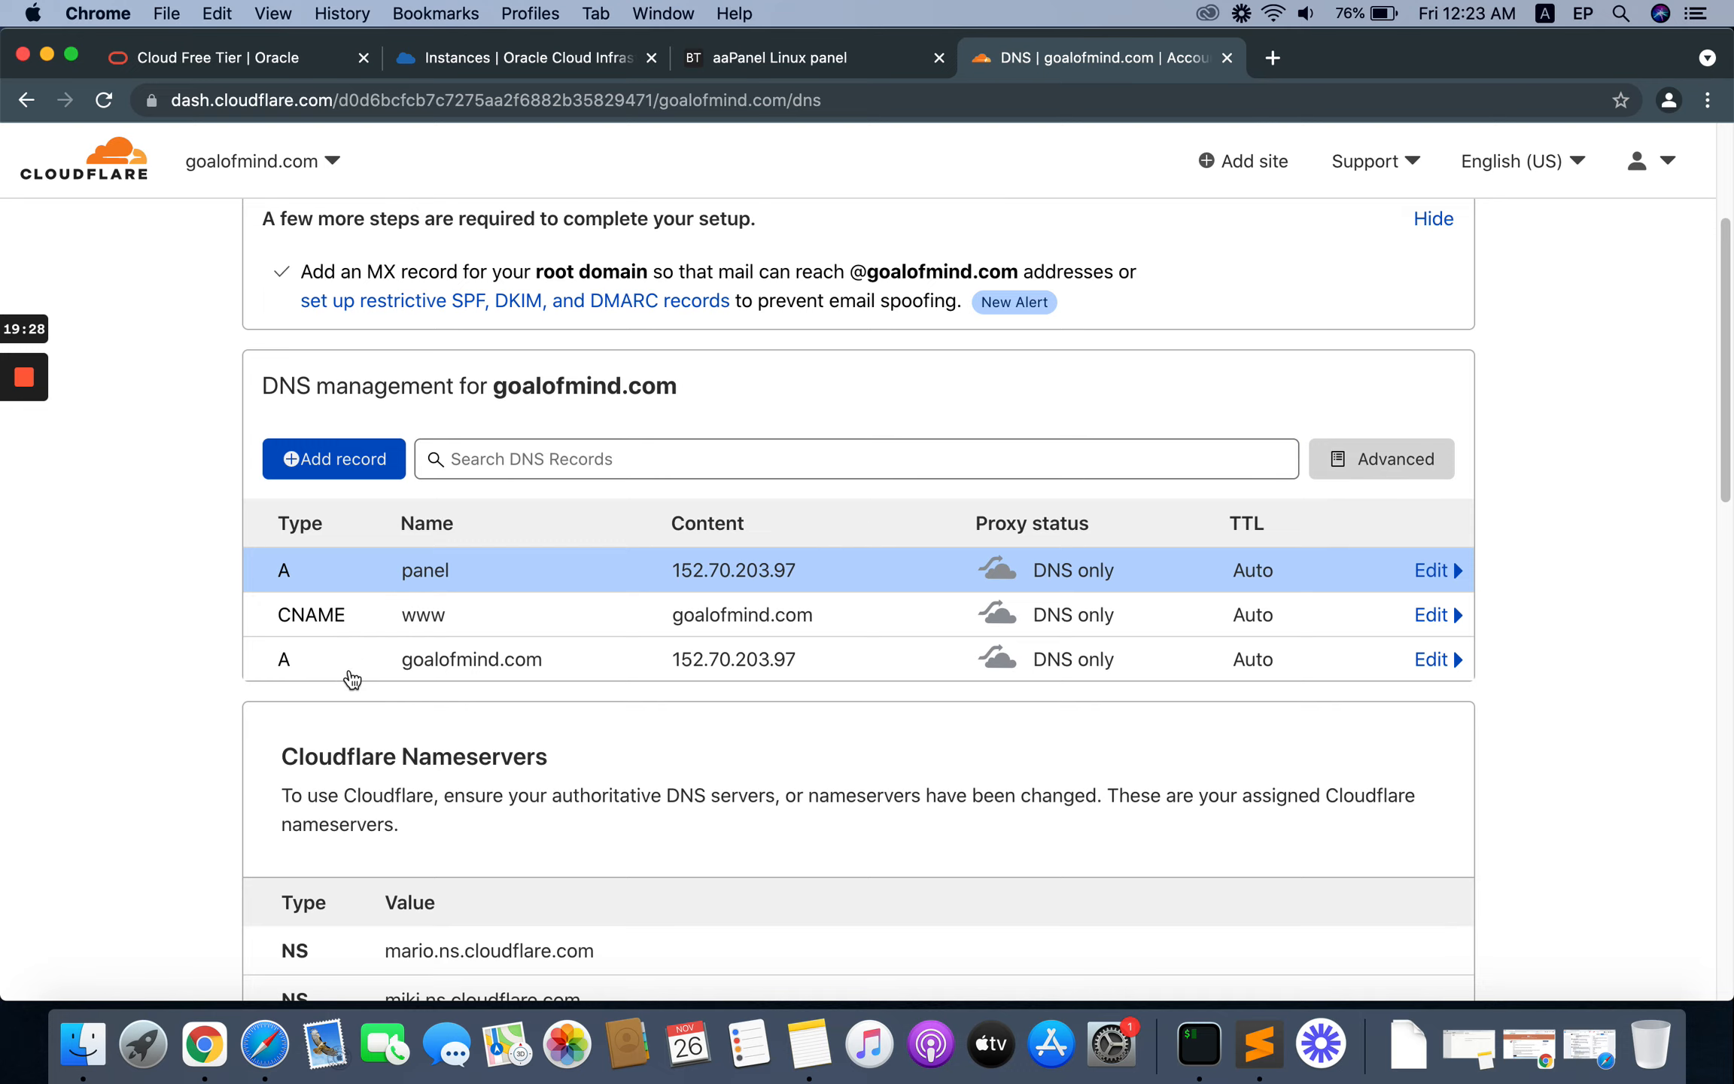
Step: Check the aaPanel message list for the completion of the LNMP package installations
{"action": "left_click", "coordinate": [770, 65]}
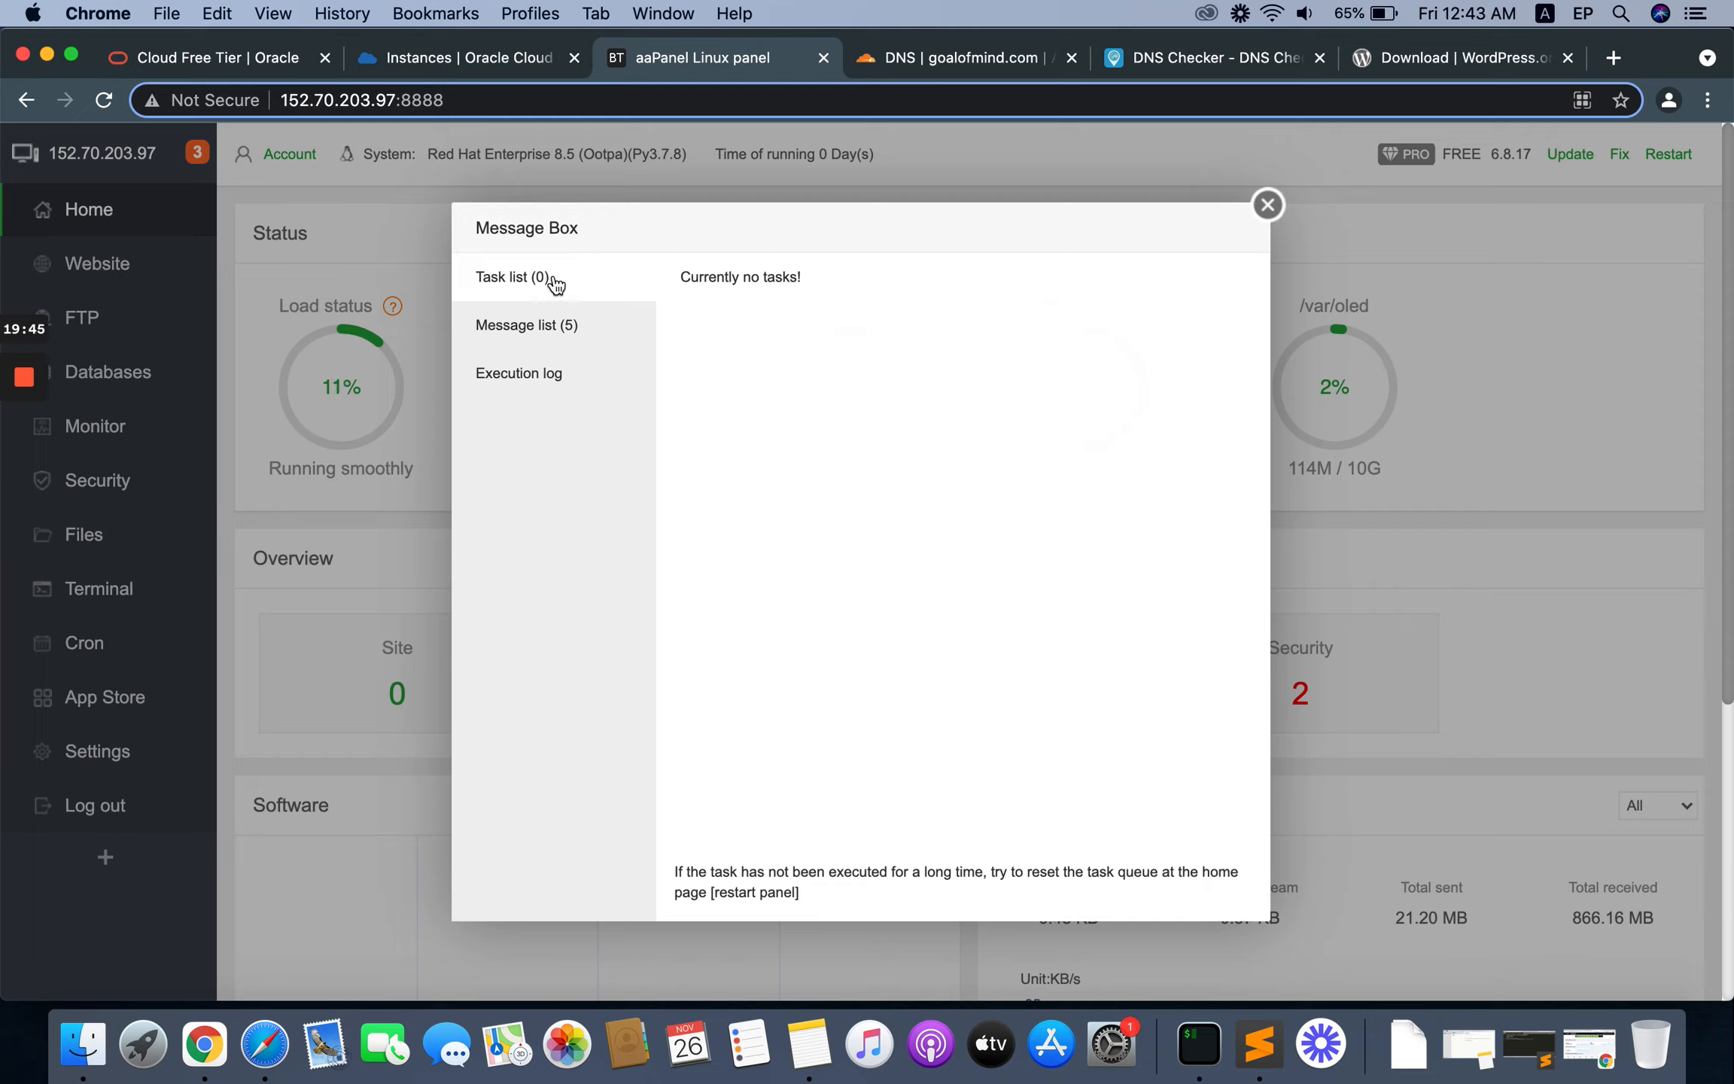
{"action": "left_click", "coordinate": [540, 327]}
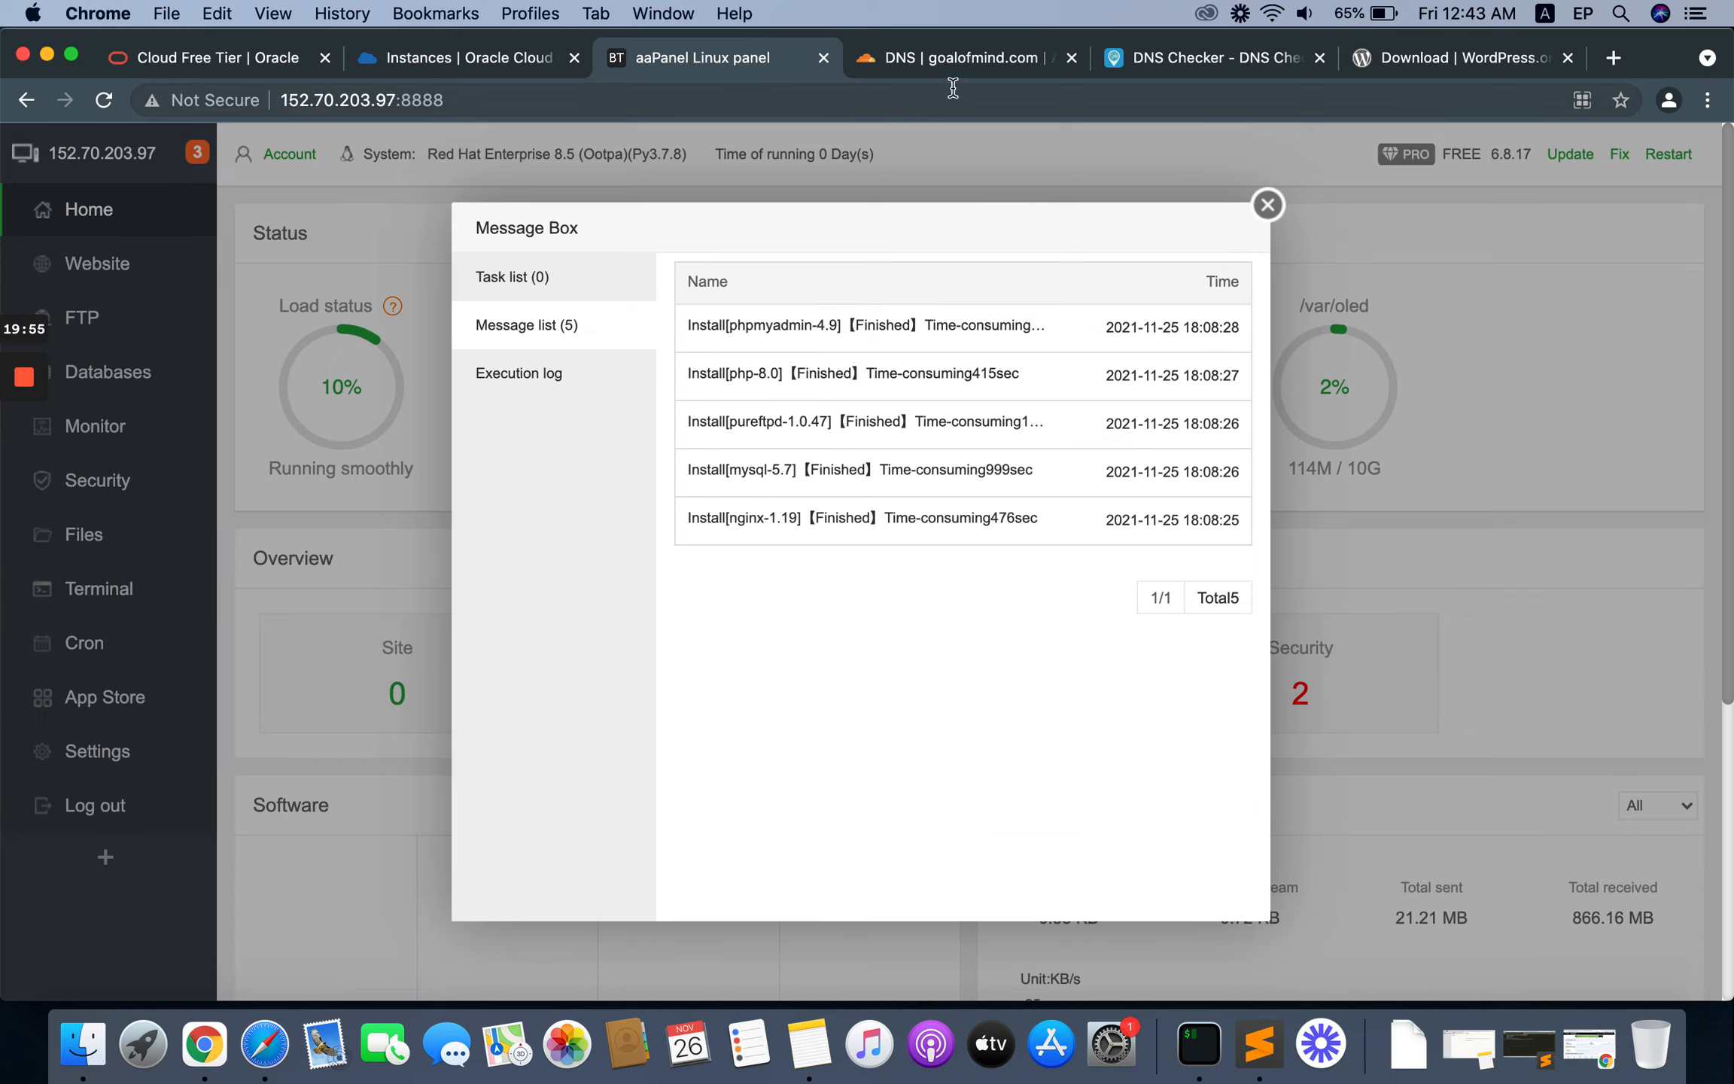
{"action": "left_click", "coordinate": [1179, 63]}
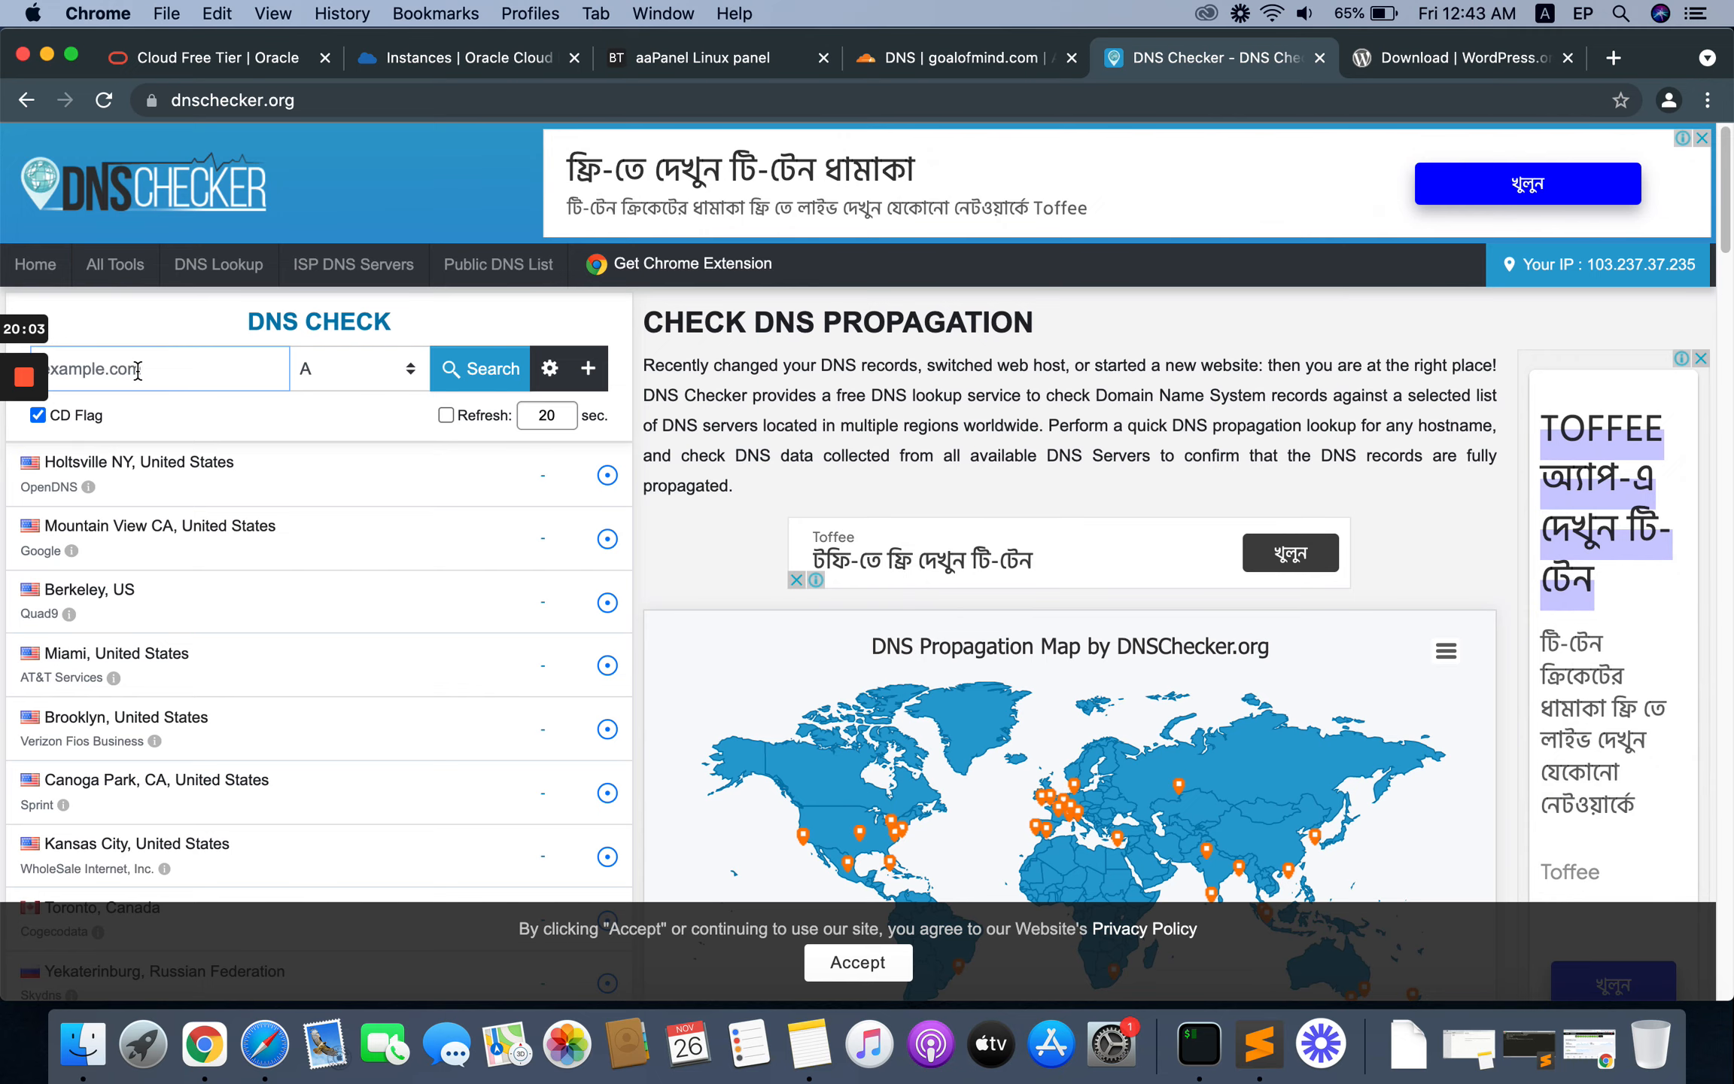
{"action": "left_click", "coordinate": [732, 65]}
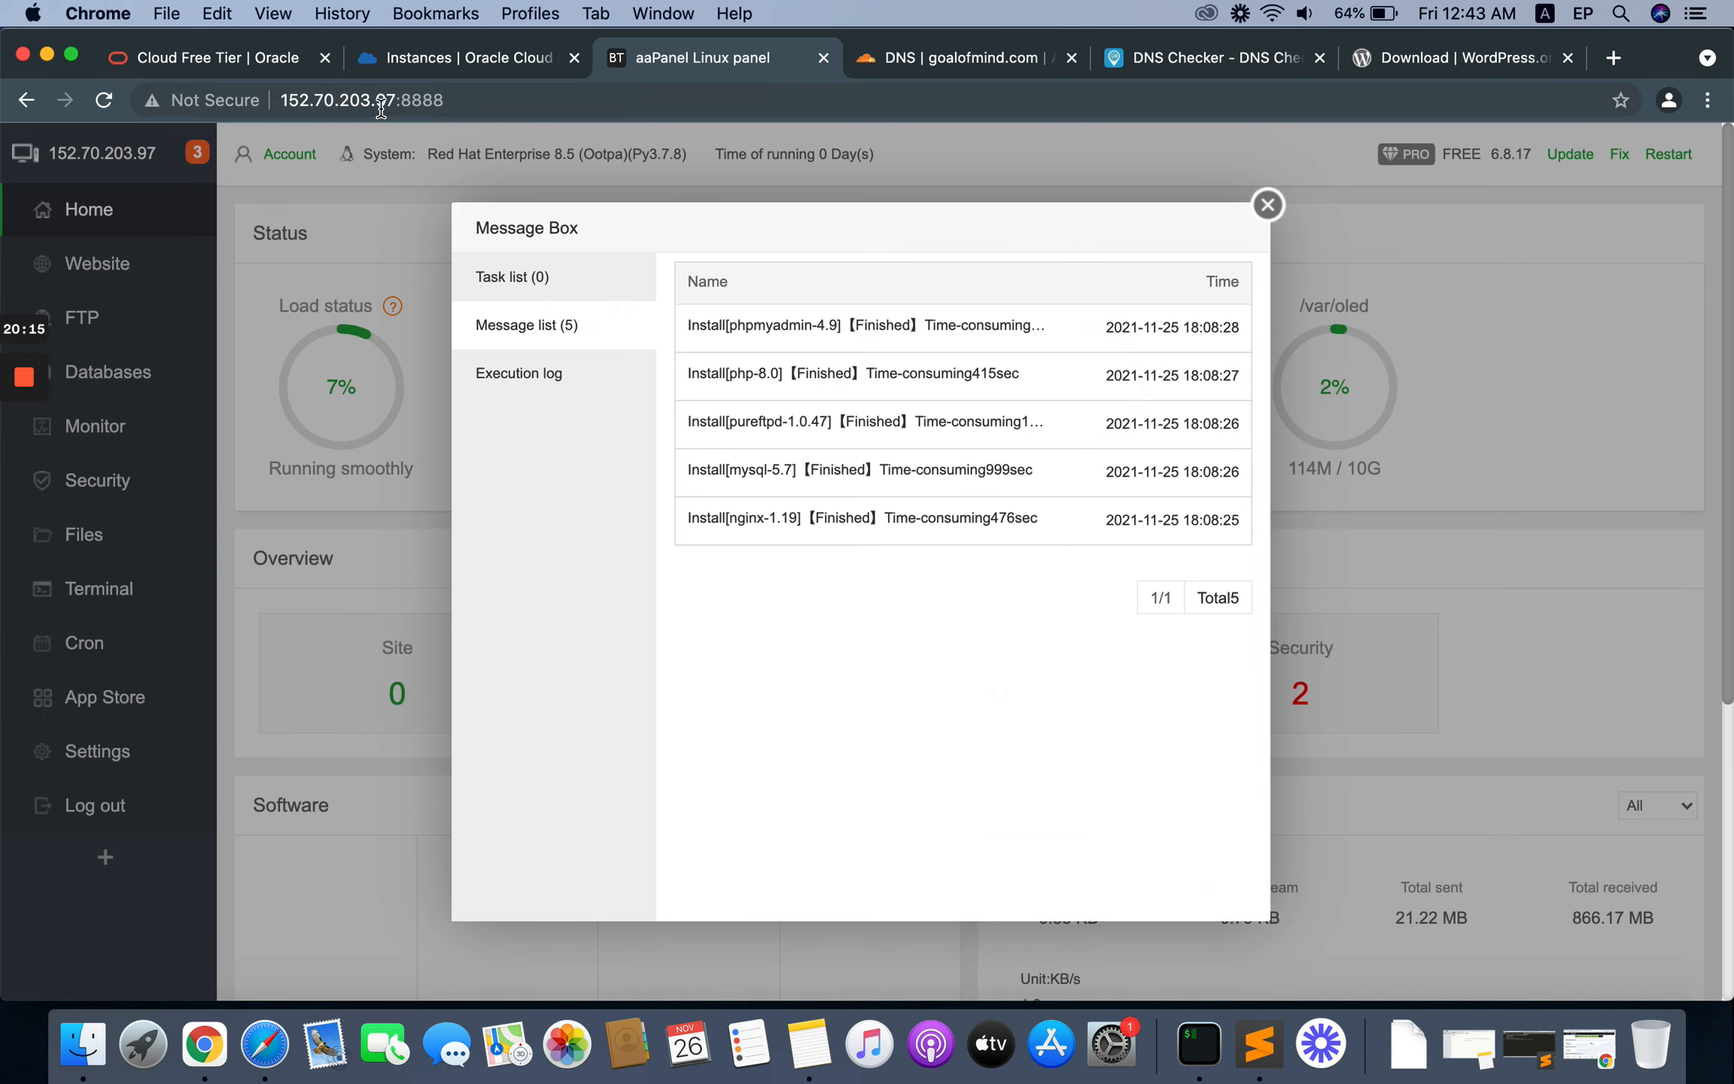
Step: Look up the A record of goalofmind.com on DNS Checker and review its propagation across the listed servers
{"action": "left_click", "coordinate": [1168, 58]}
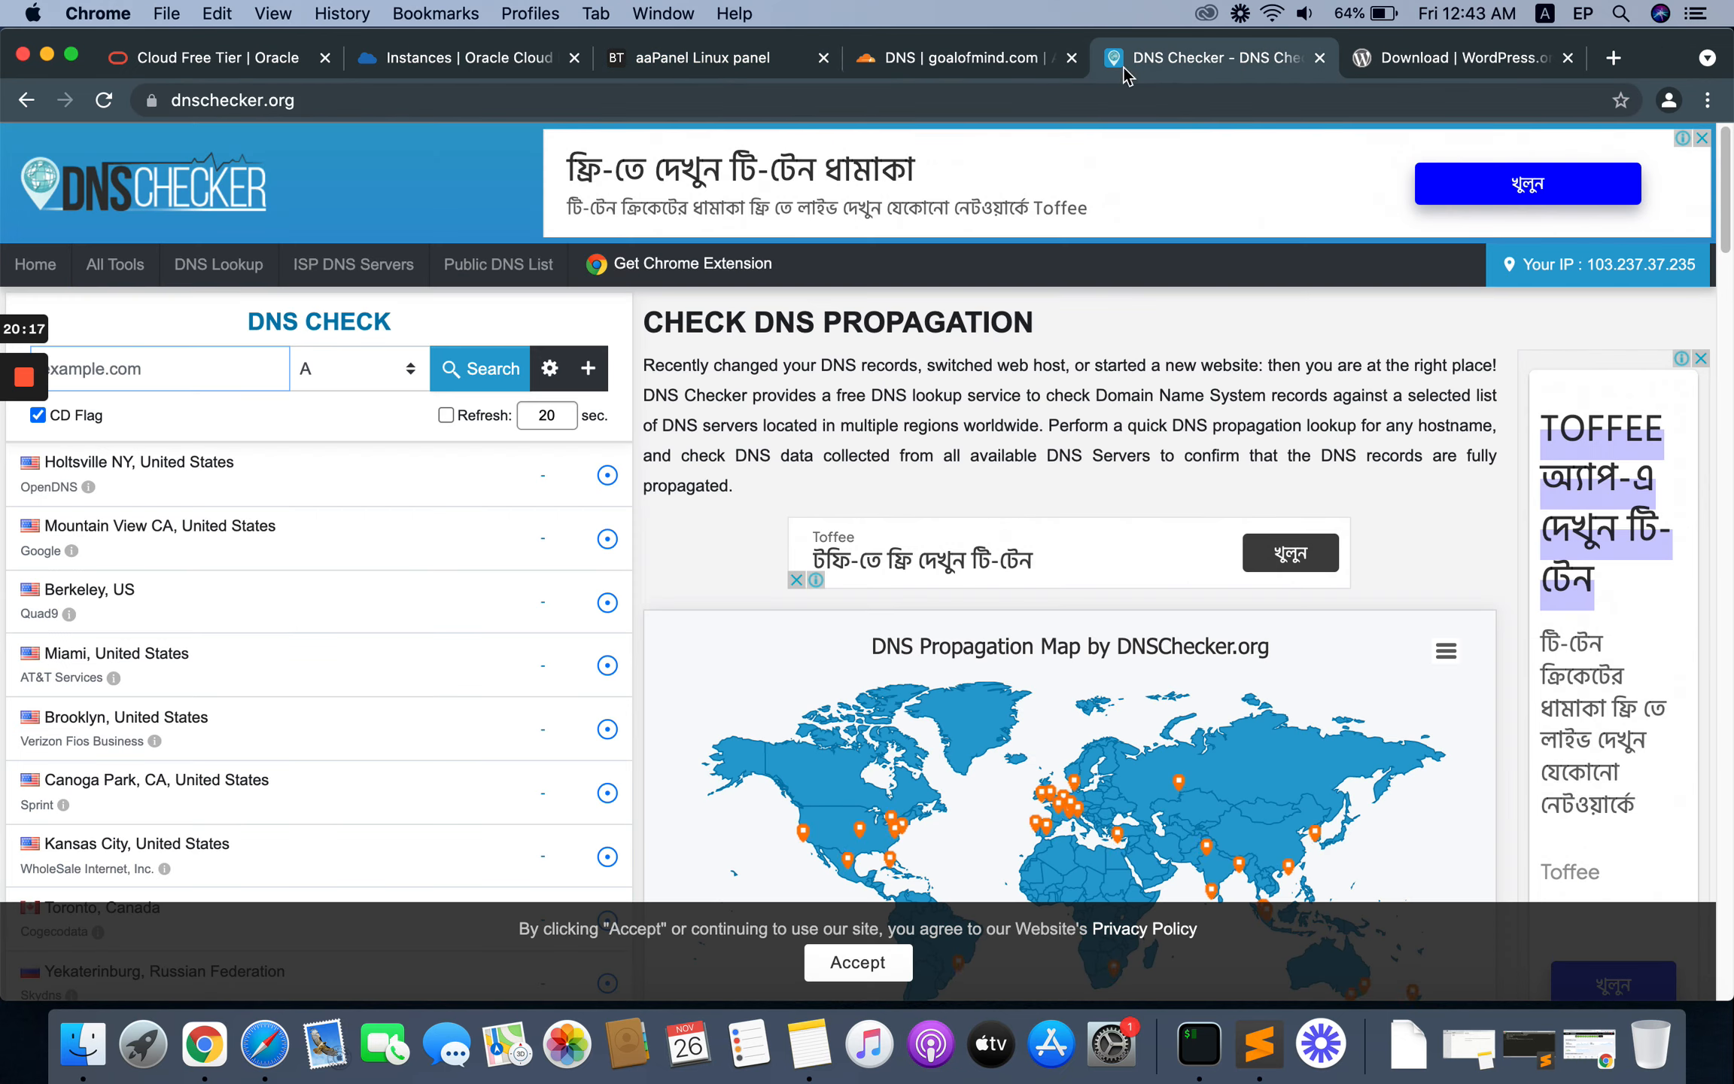
{"action": "left_click", "coordinate": [144, 353]}
{"action": "type", "text": "goalofmi"}
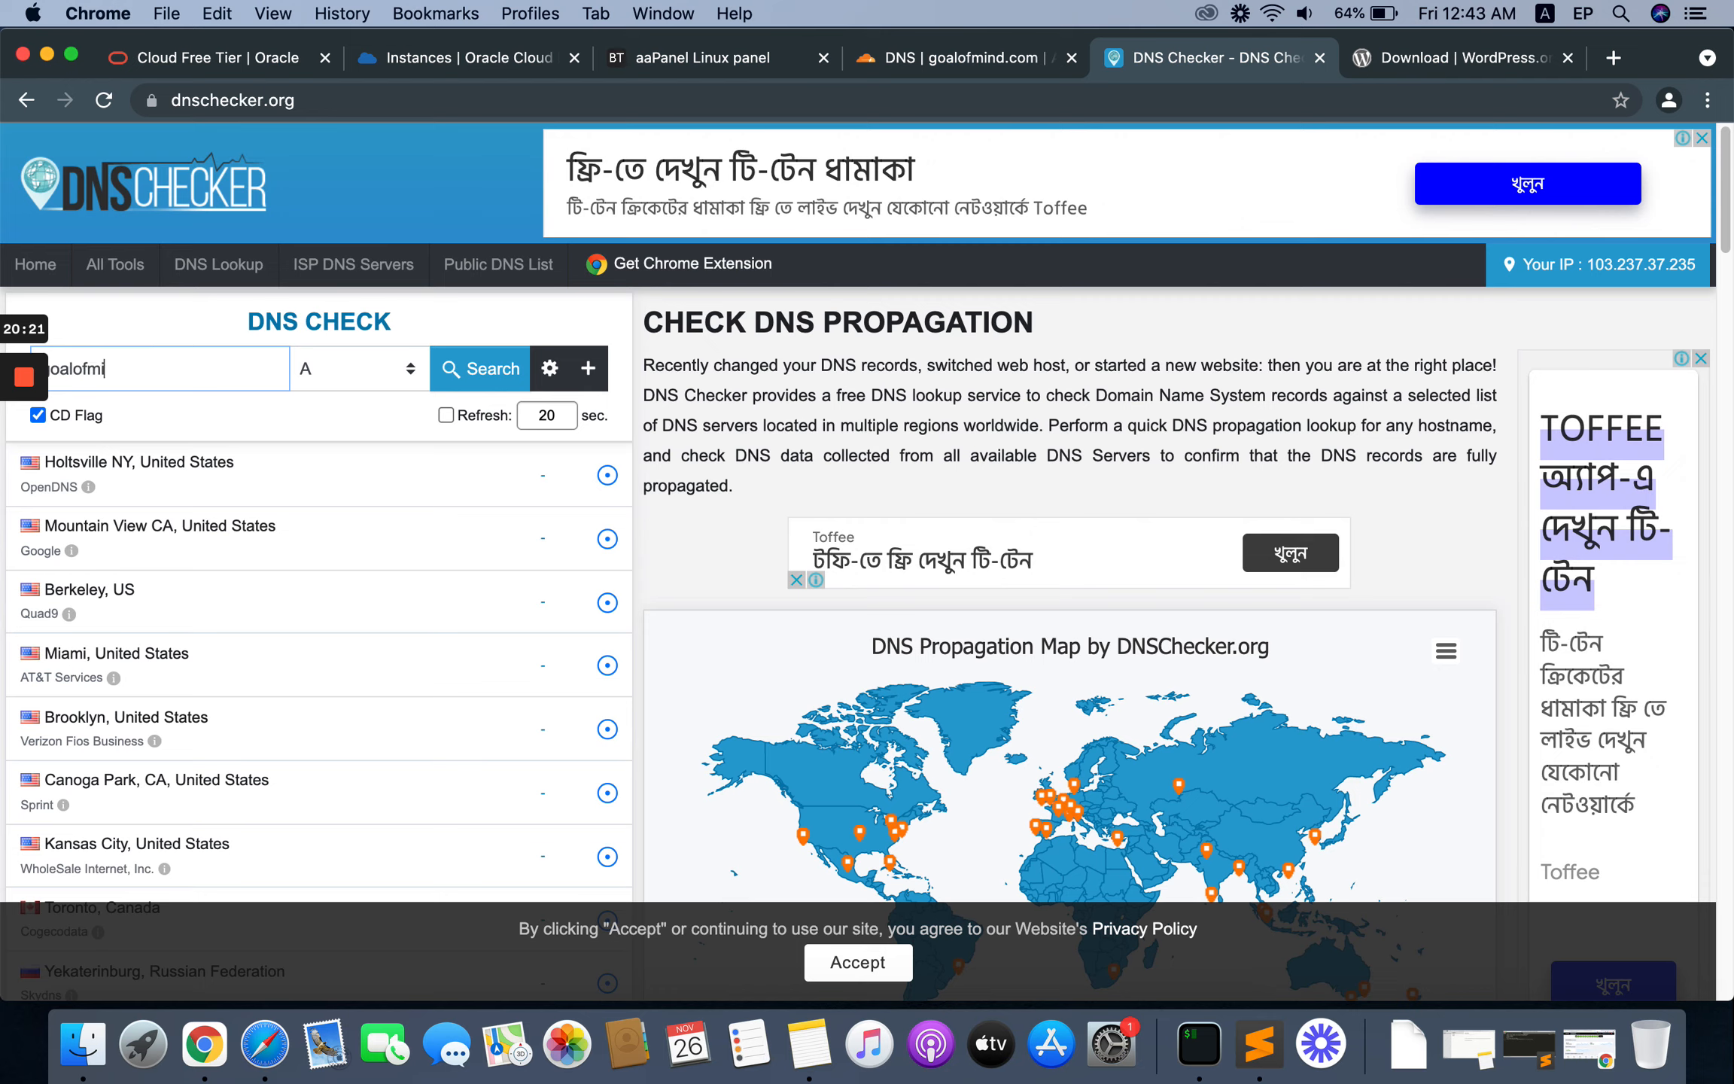
{"action": "type", "text": "nd.com"}
{"action": "left_click", "coordinate": [481, 368]}
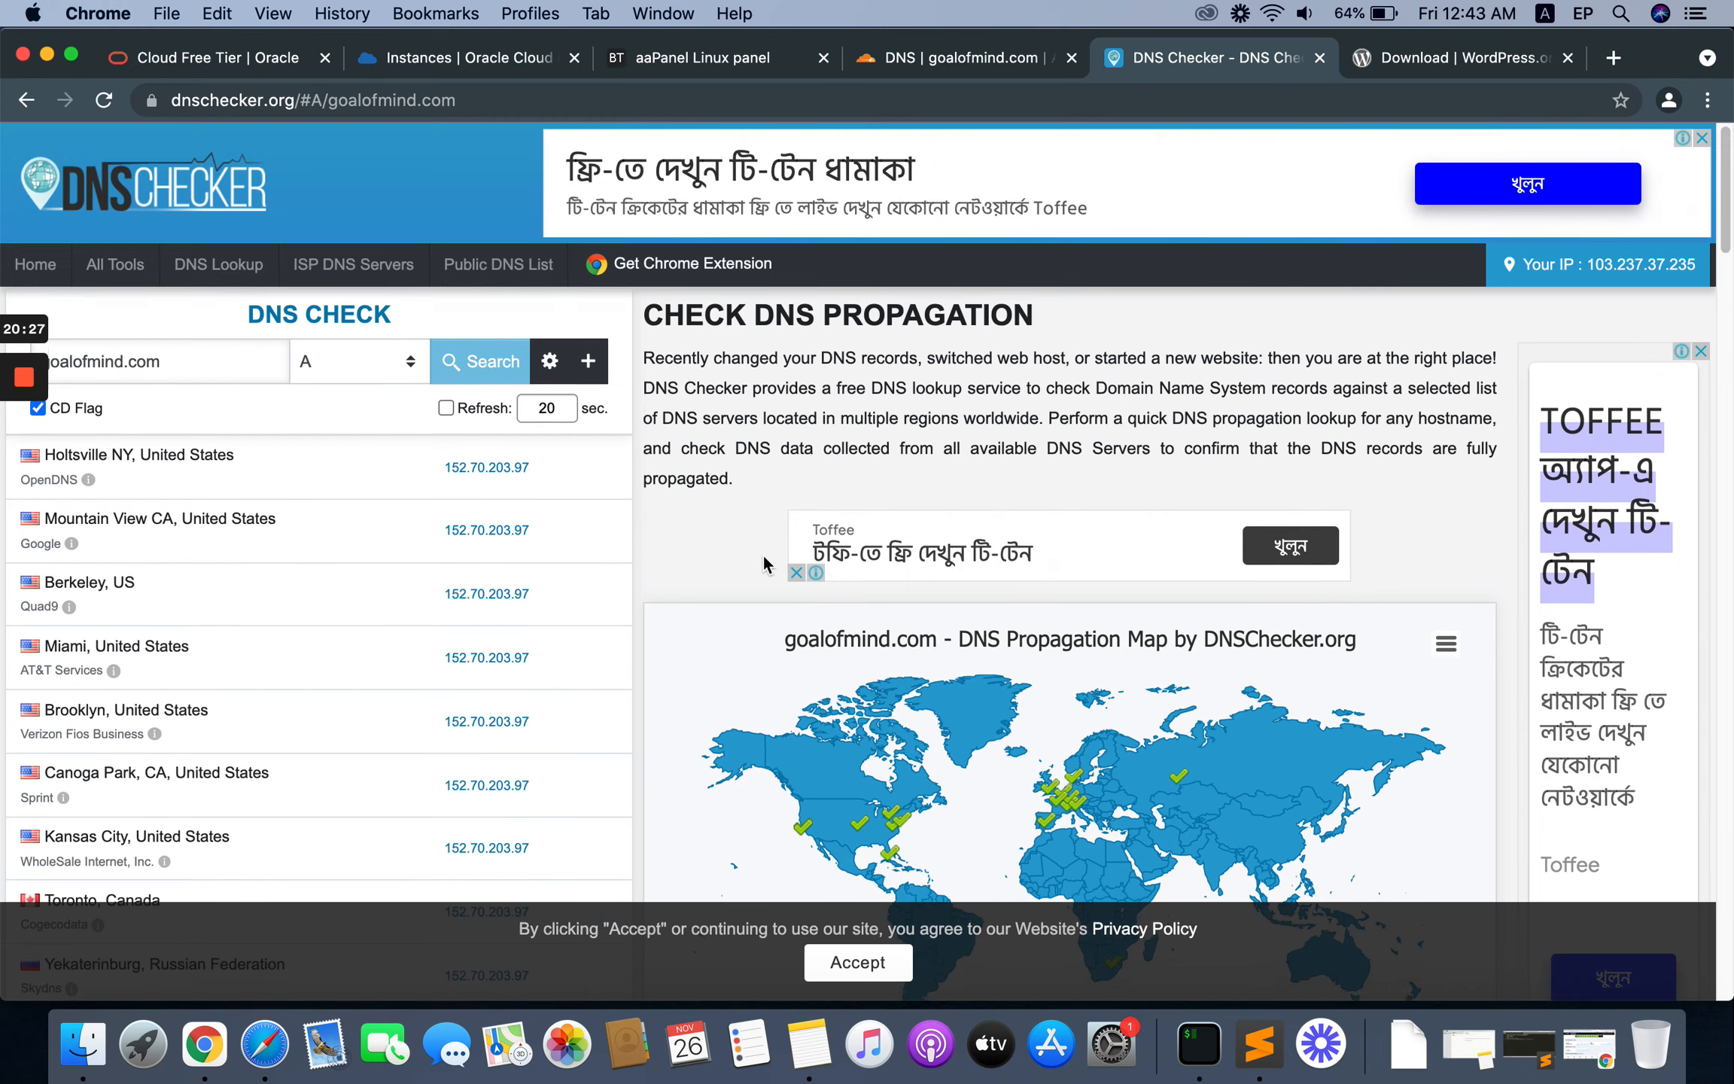
{"action": "scroll", "coordinate": [509, 437], "scroll_direction": "down", "scroll_amount": 1}
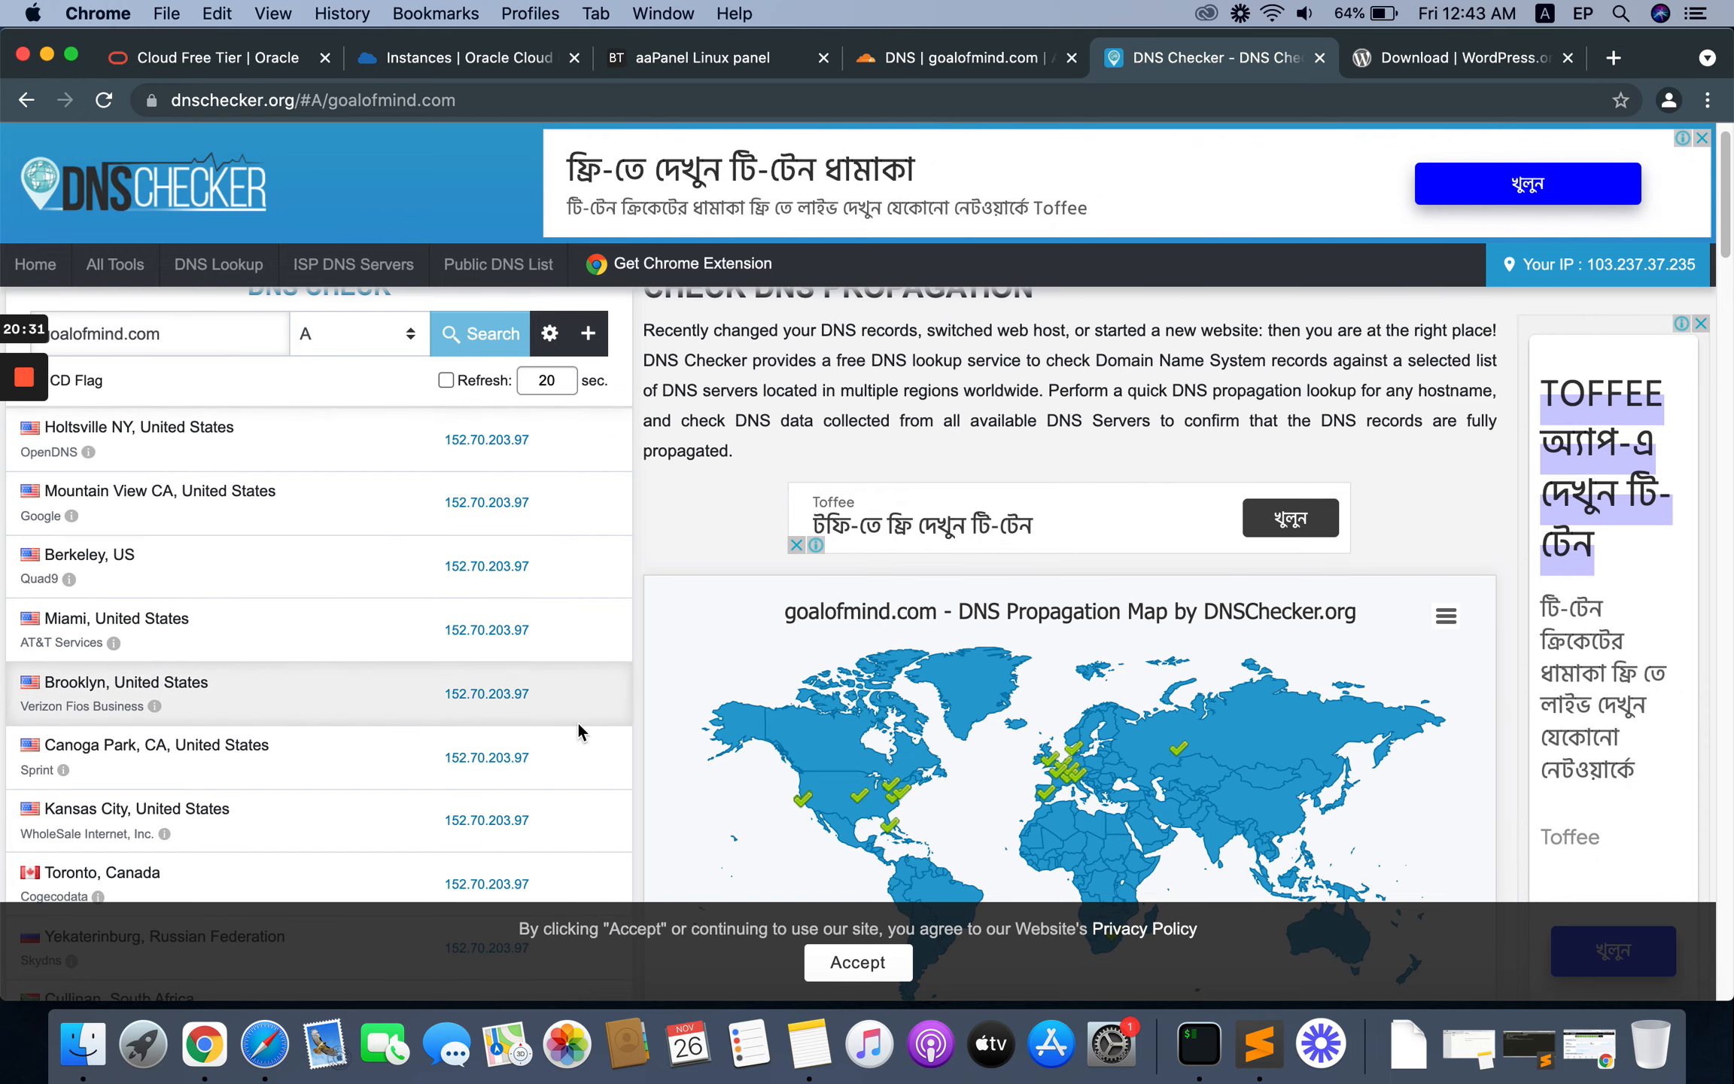
{"action": "scroll", "coordinate": [614, 578], "scroll_direction": "up", "scroll_amount": 1}
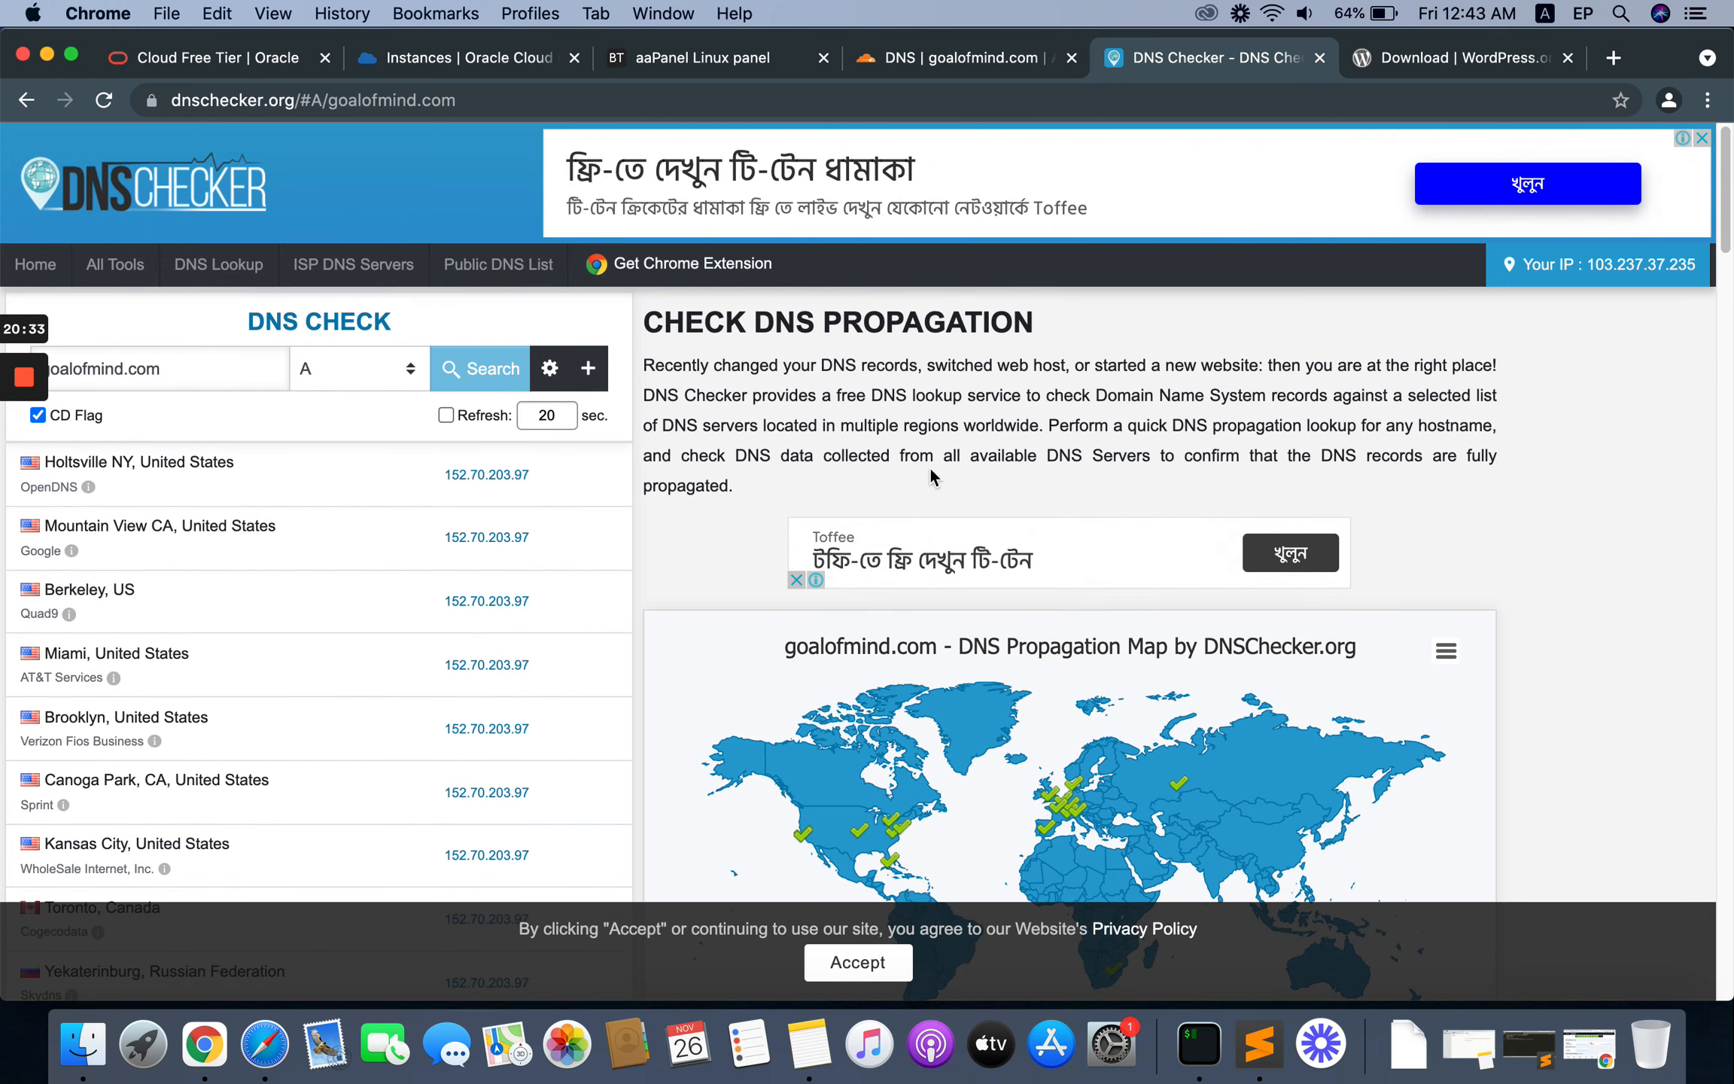
{"action": "left_click", "coordinate": [710, 58]}
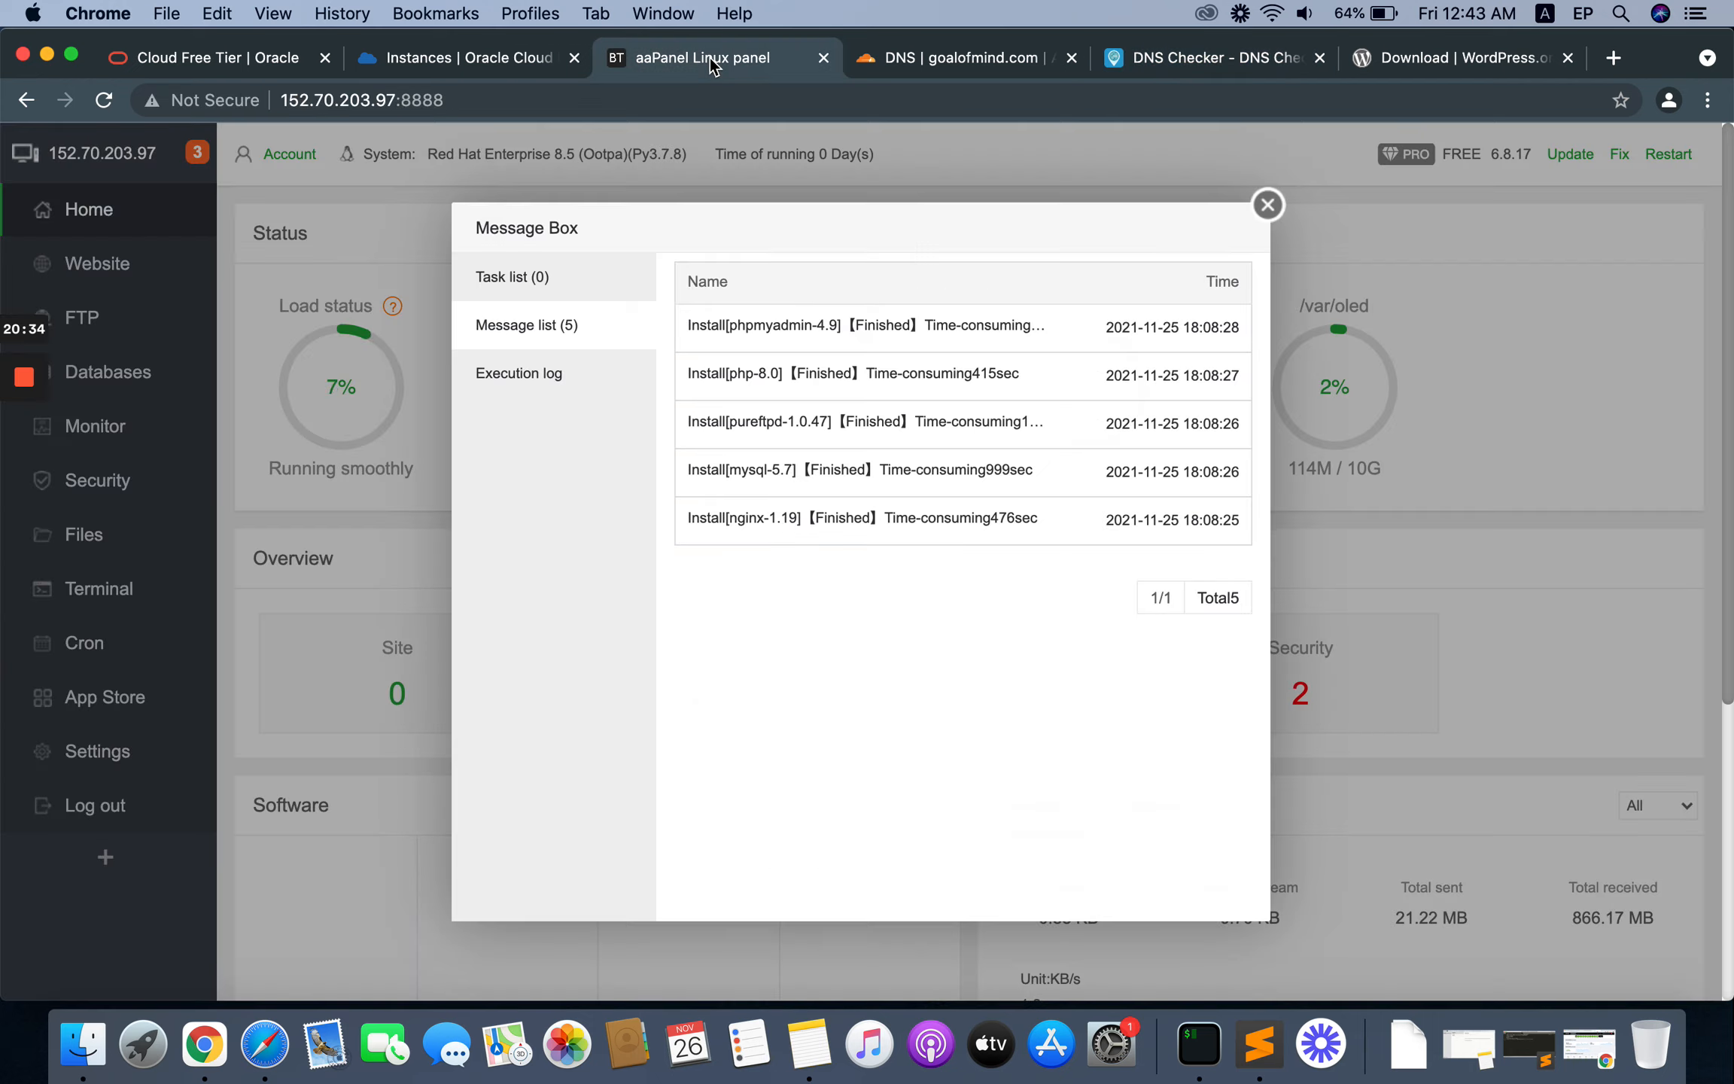
{"action": "left_click", "coordinate": [1265, 205]}
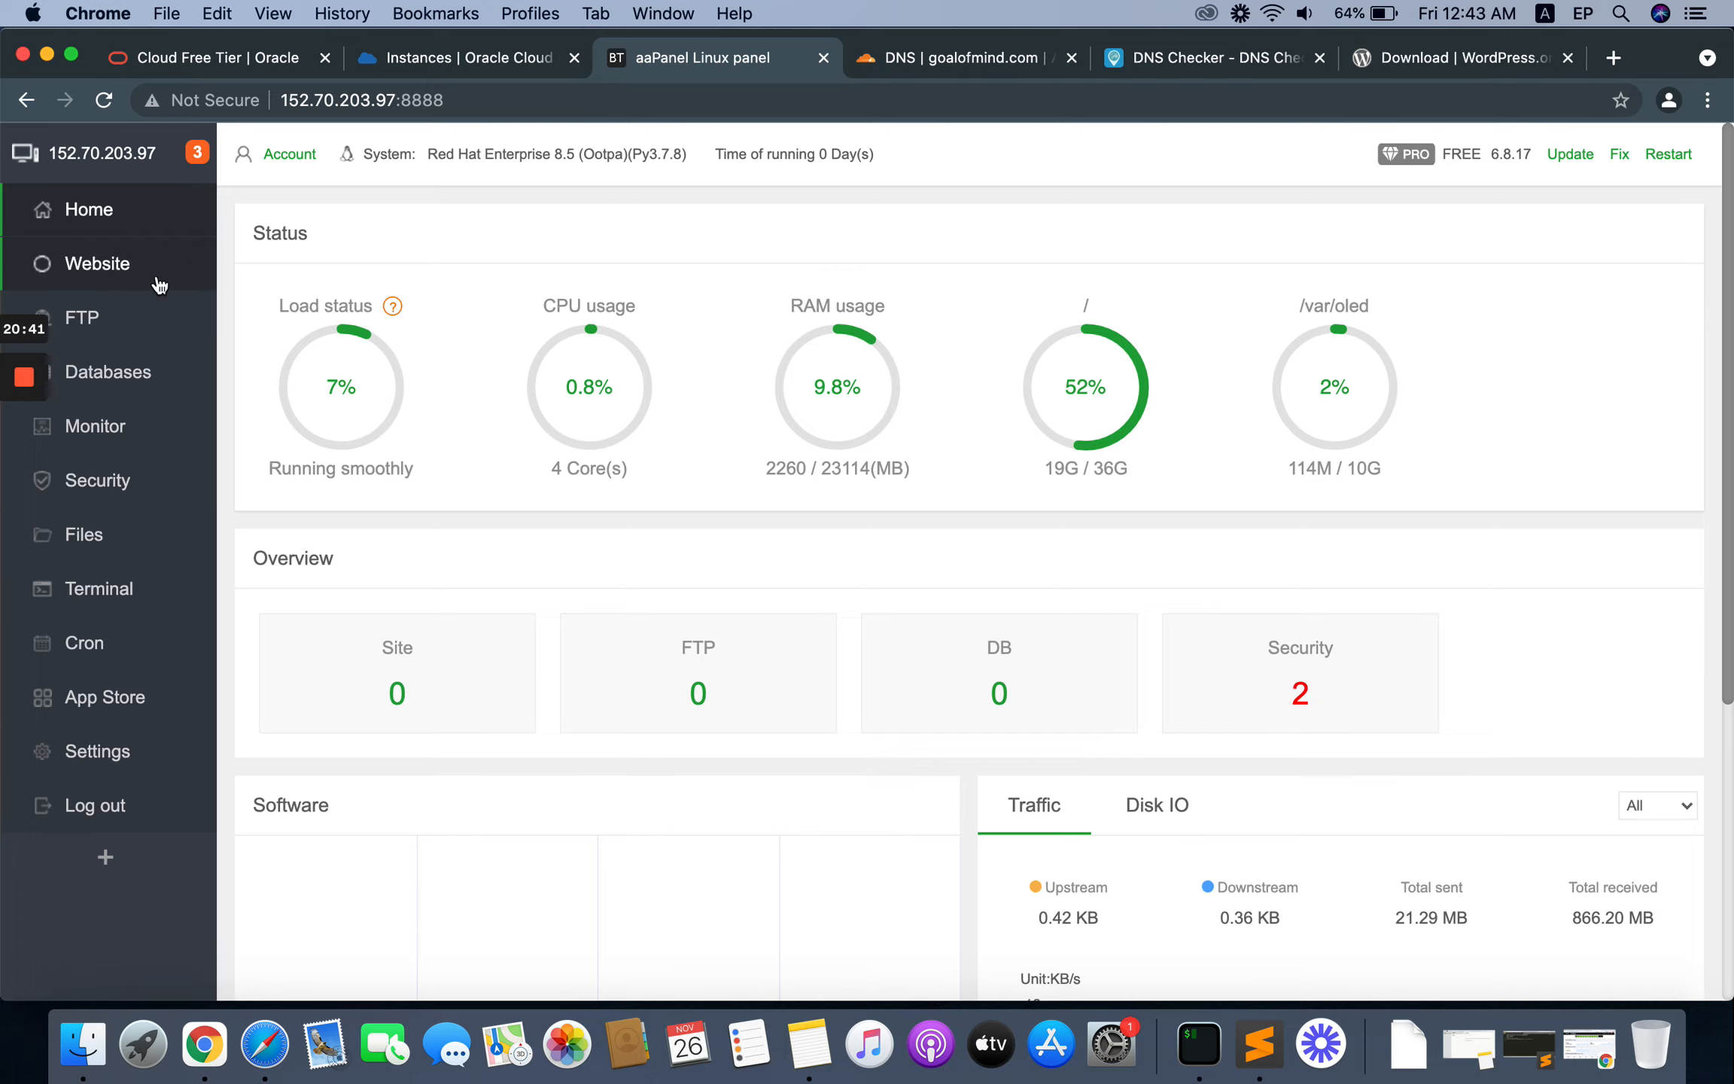
{"action": "left_click", "coordinate": [91, 267]}
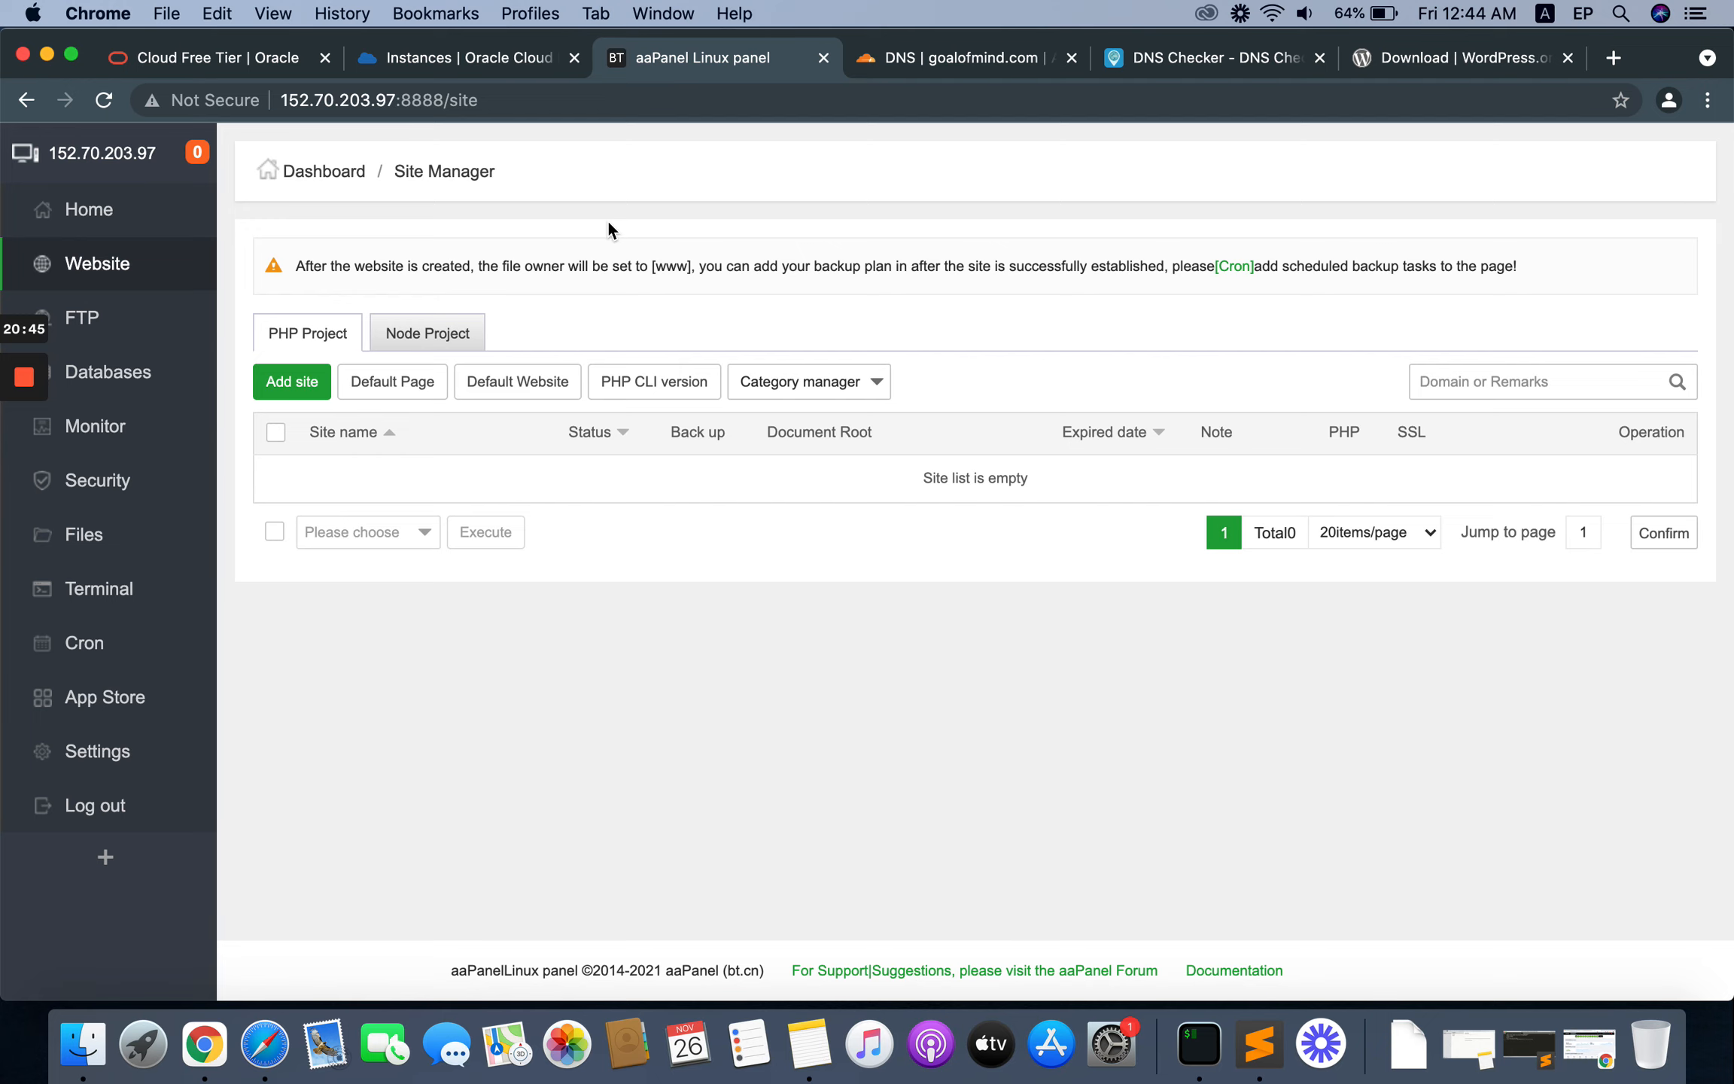
{"action": "left_click", "coordinate": [289, 382]}
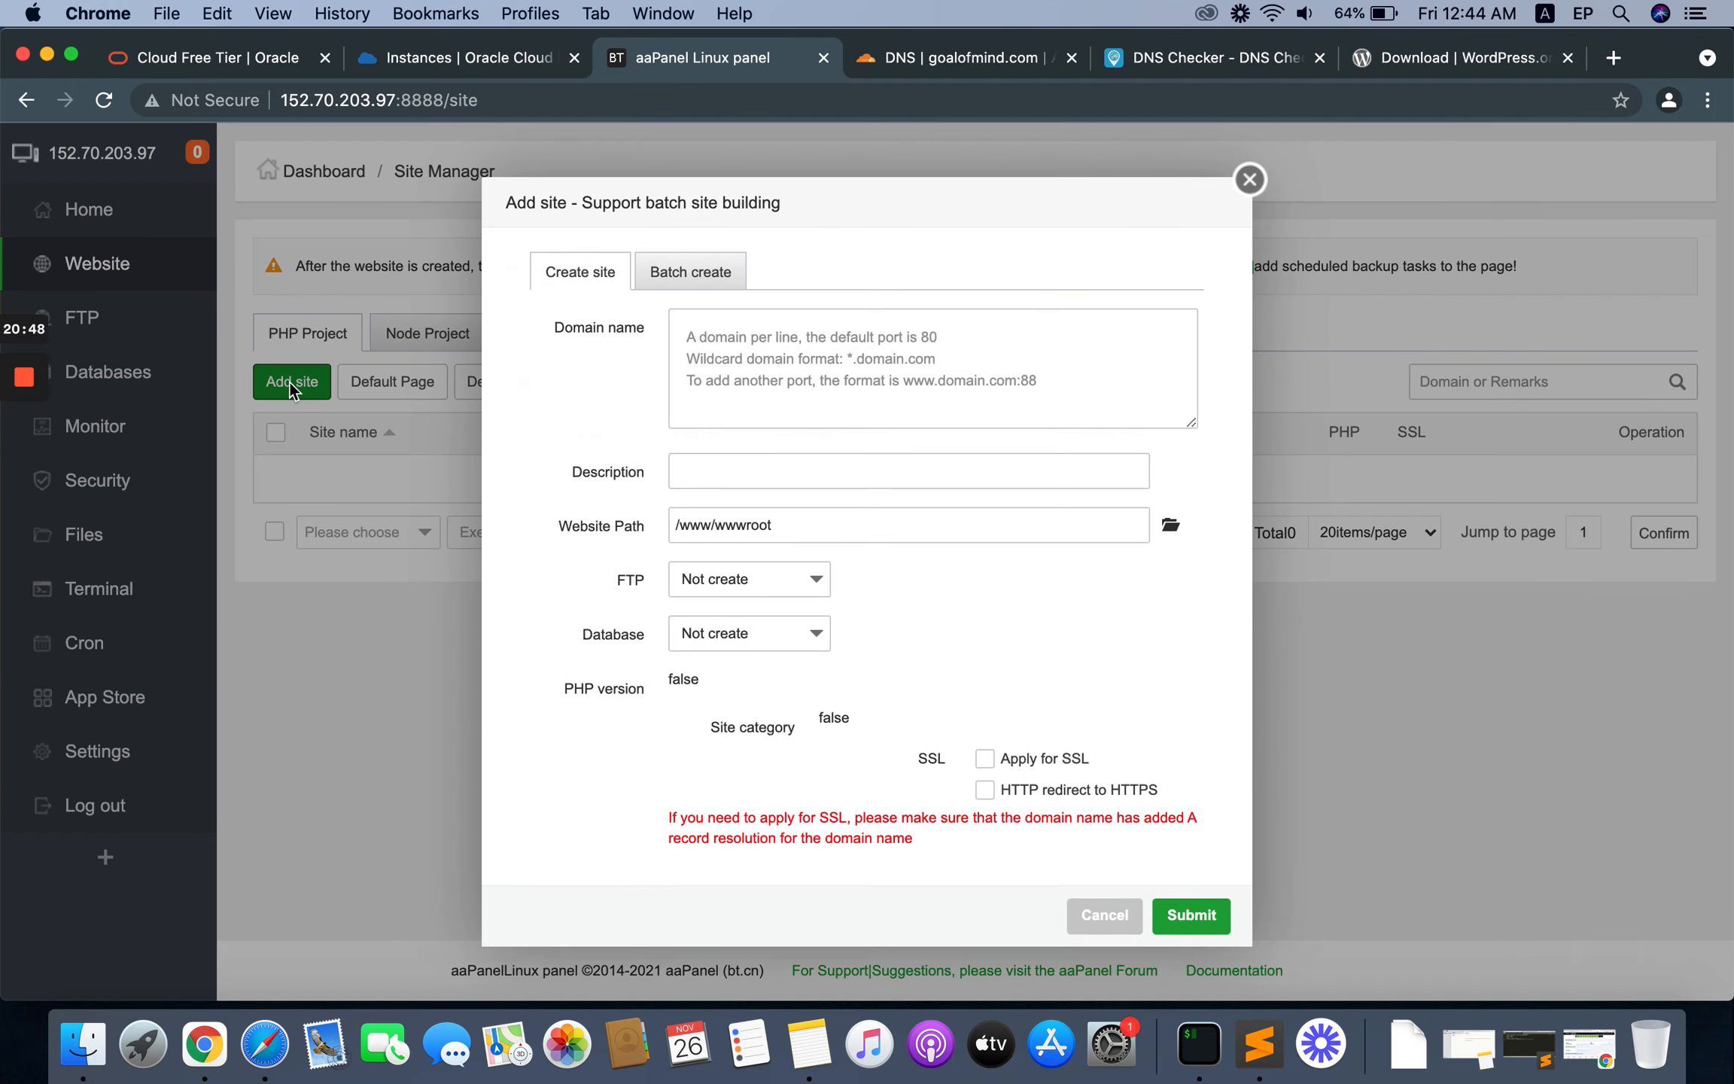
{"action": "left_click", "coordinate": [719, 341]}
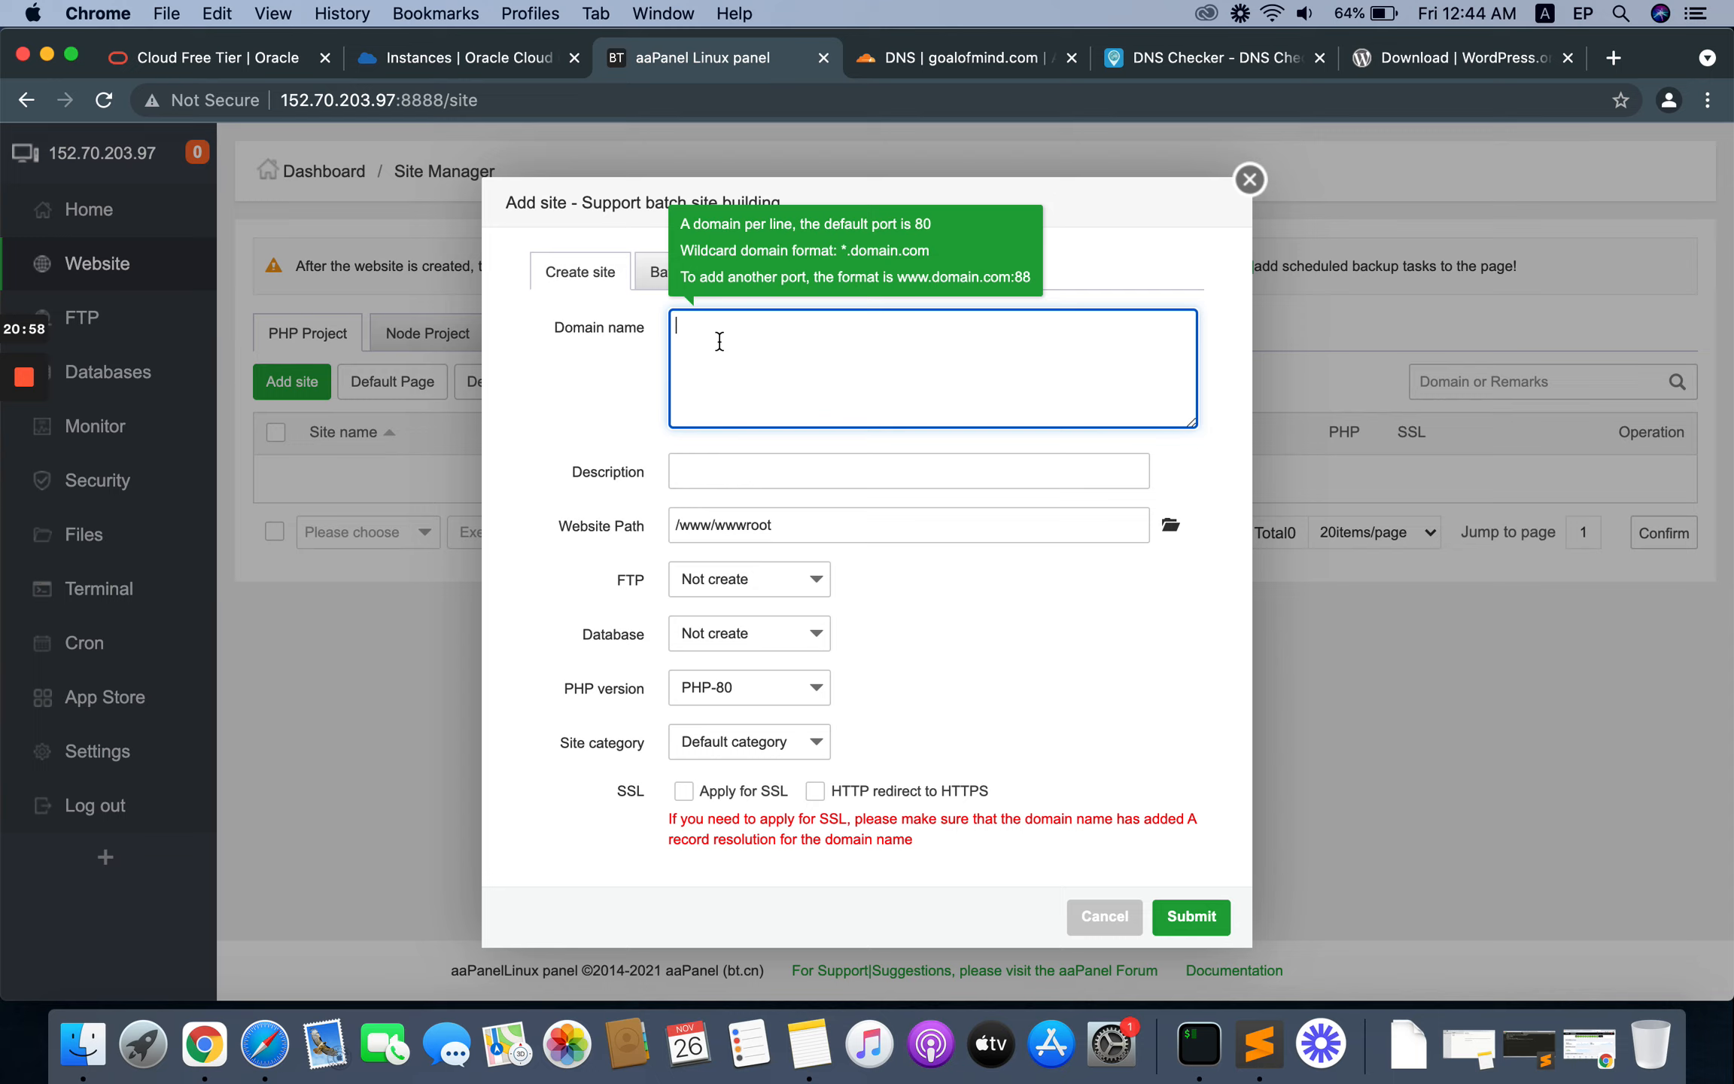
{"action": "type", "text": "goalofmind.com"}
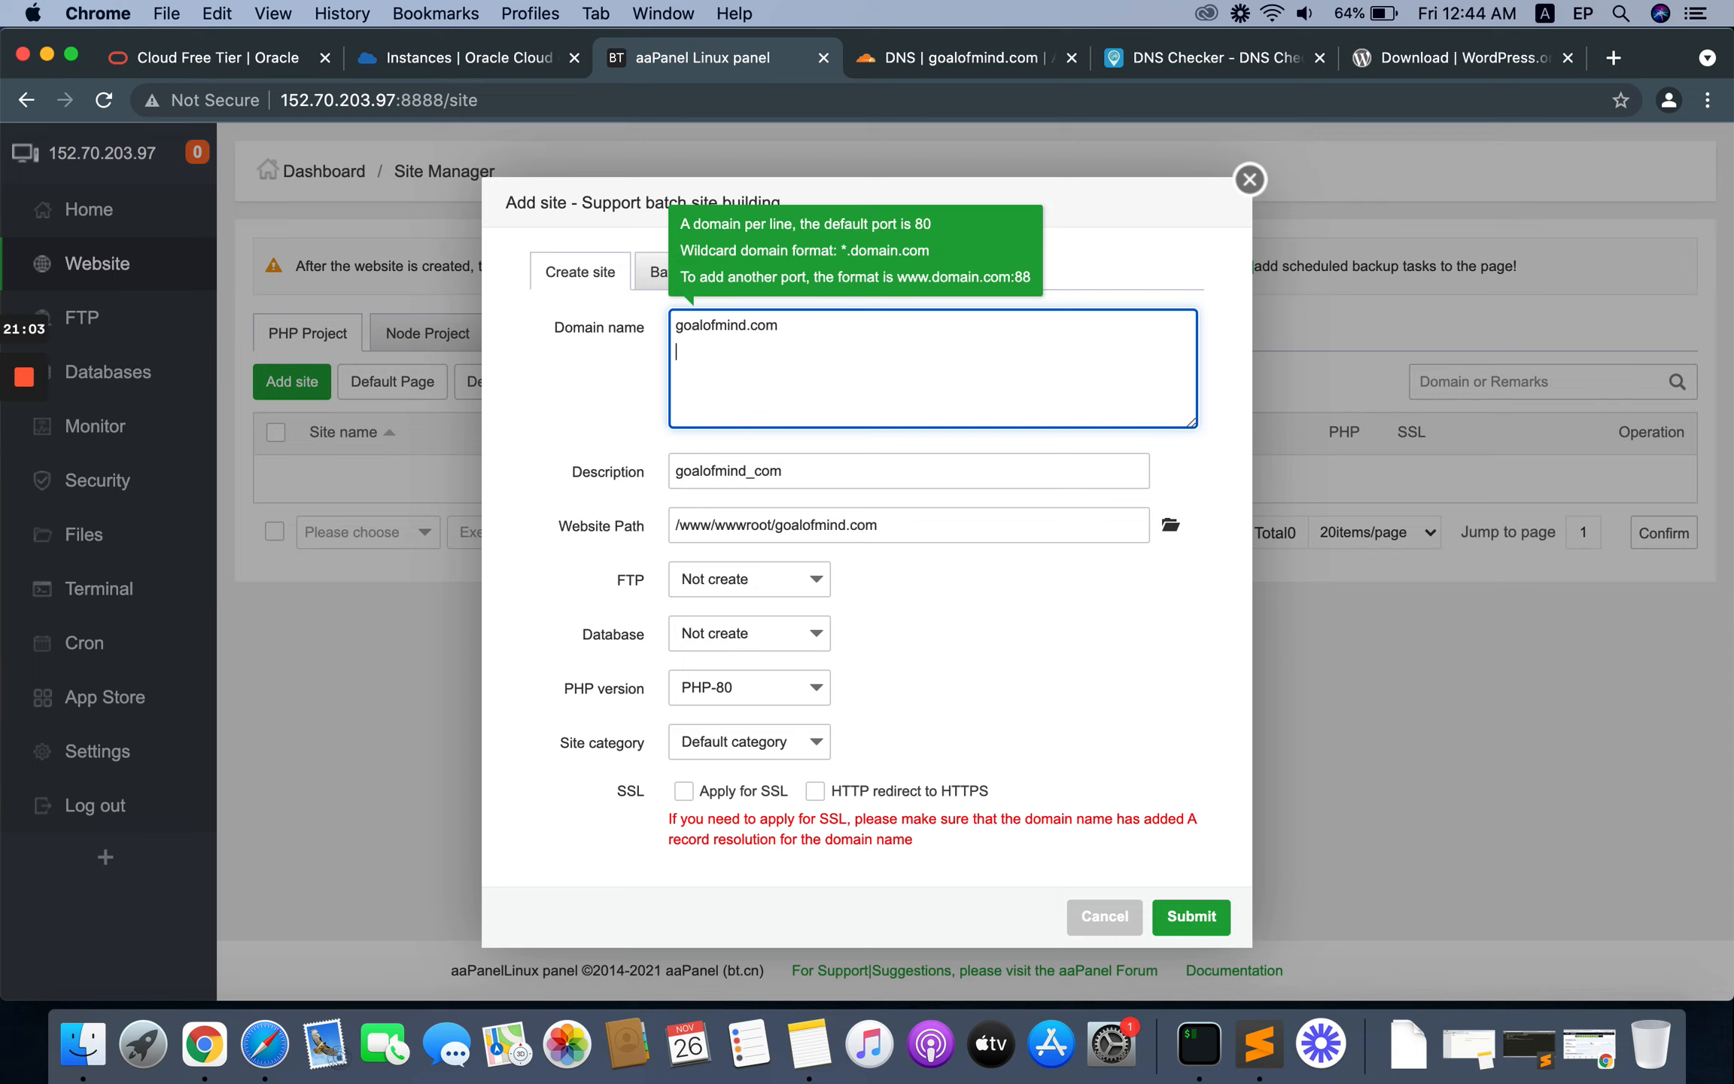
{"action": "key", "text": "Return"}
{"action": "type", "text": "www.goalofmind.com"}
Step: Choose a MySQL database for the new site and set its database name to djsdjks_dsdfsd_hyd
{"action": "left_click", "coordinate": [774, 637]}
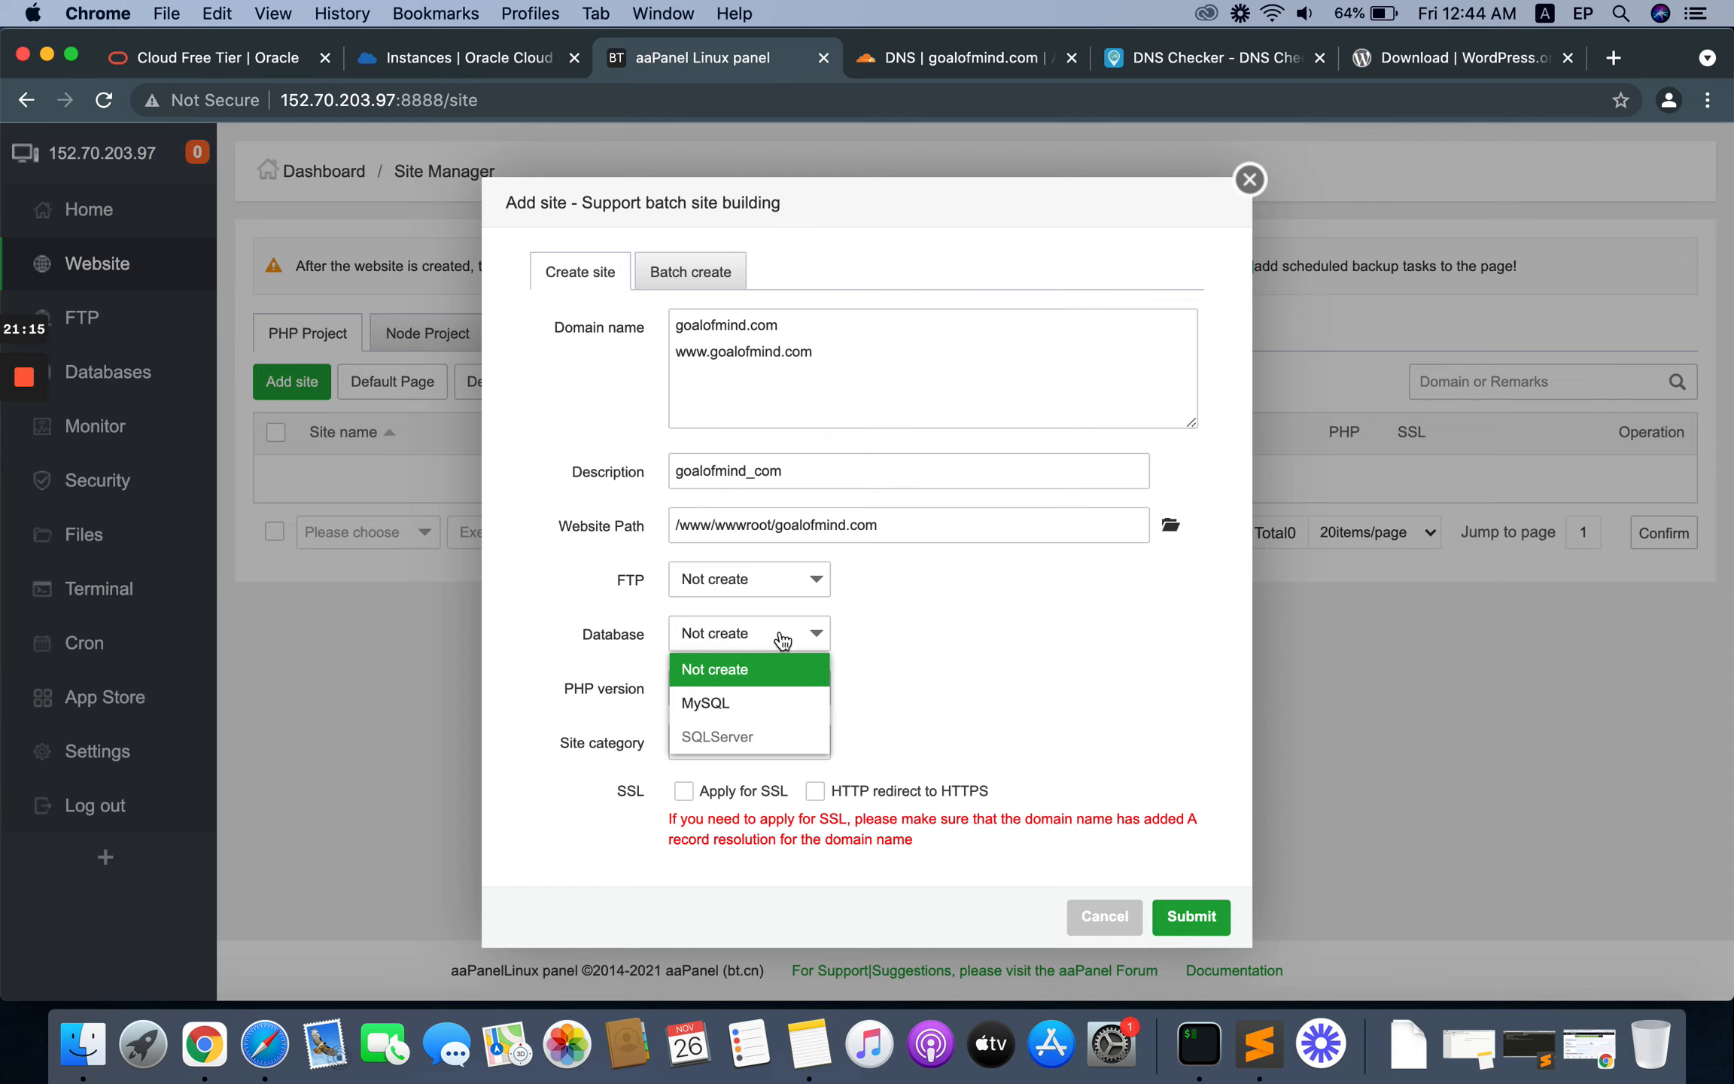
{"action": "left_click", "coordinate": [705, 702]}
{"action": "scroll", "coordinate": [925, 595], "scroll_direction": "down", "scroll_amount": 2}
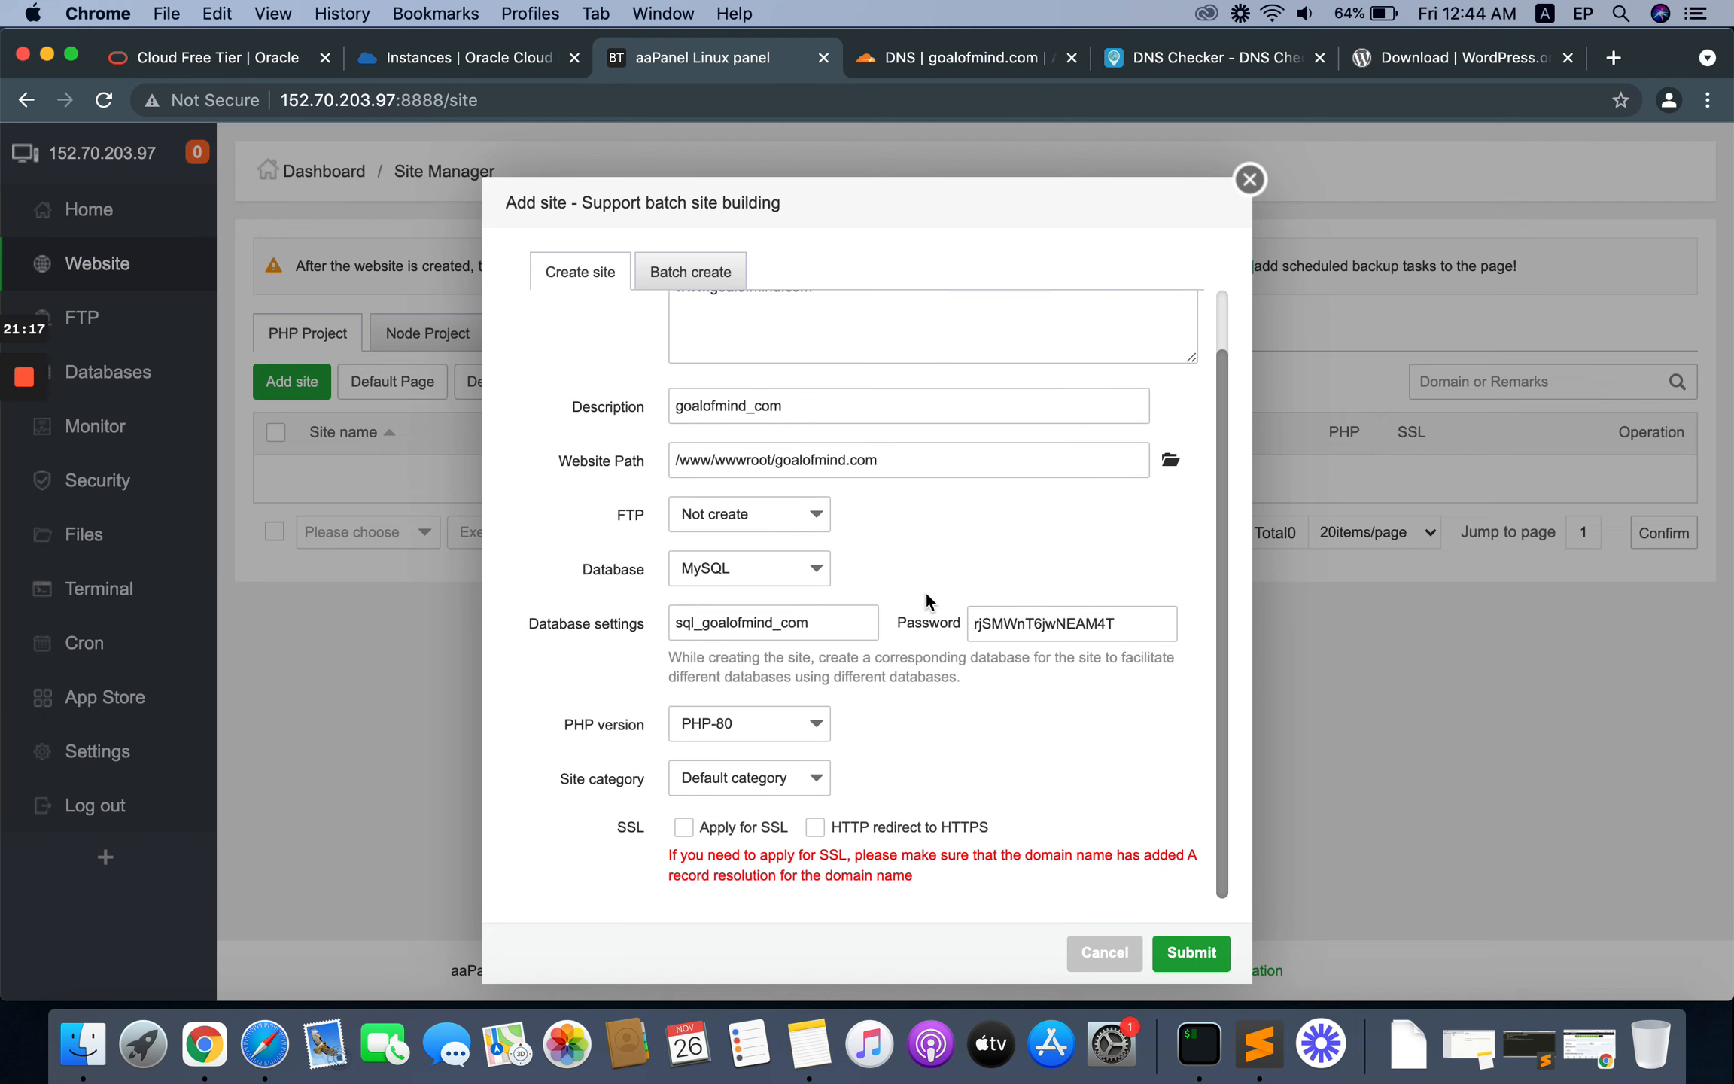
{"action": "left_click_drag", "start_coordinate": [809, 623], "coordinate": [563, 617]}
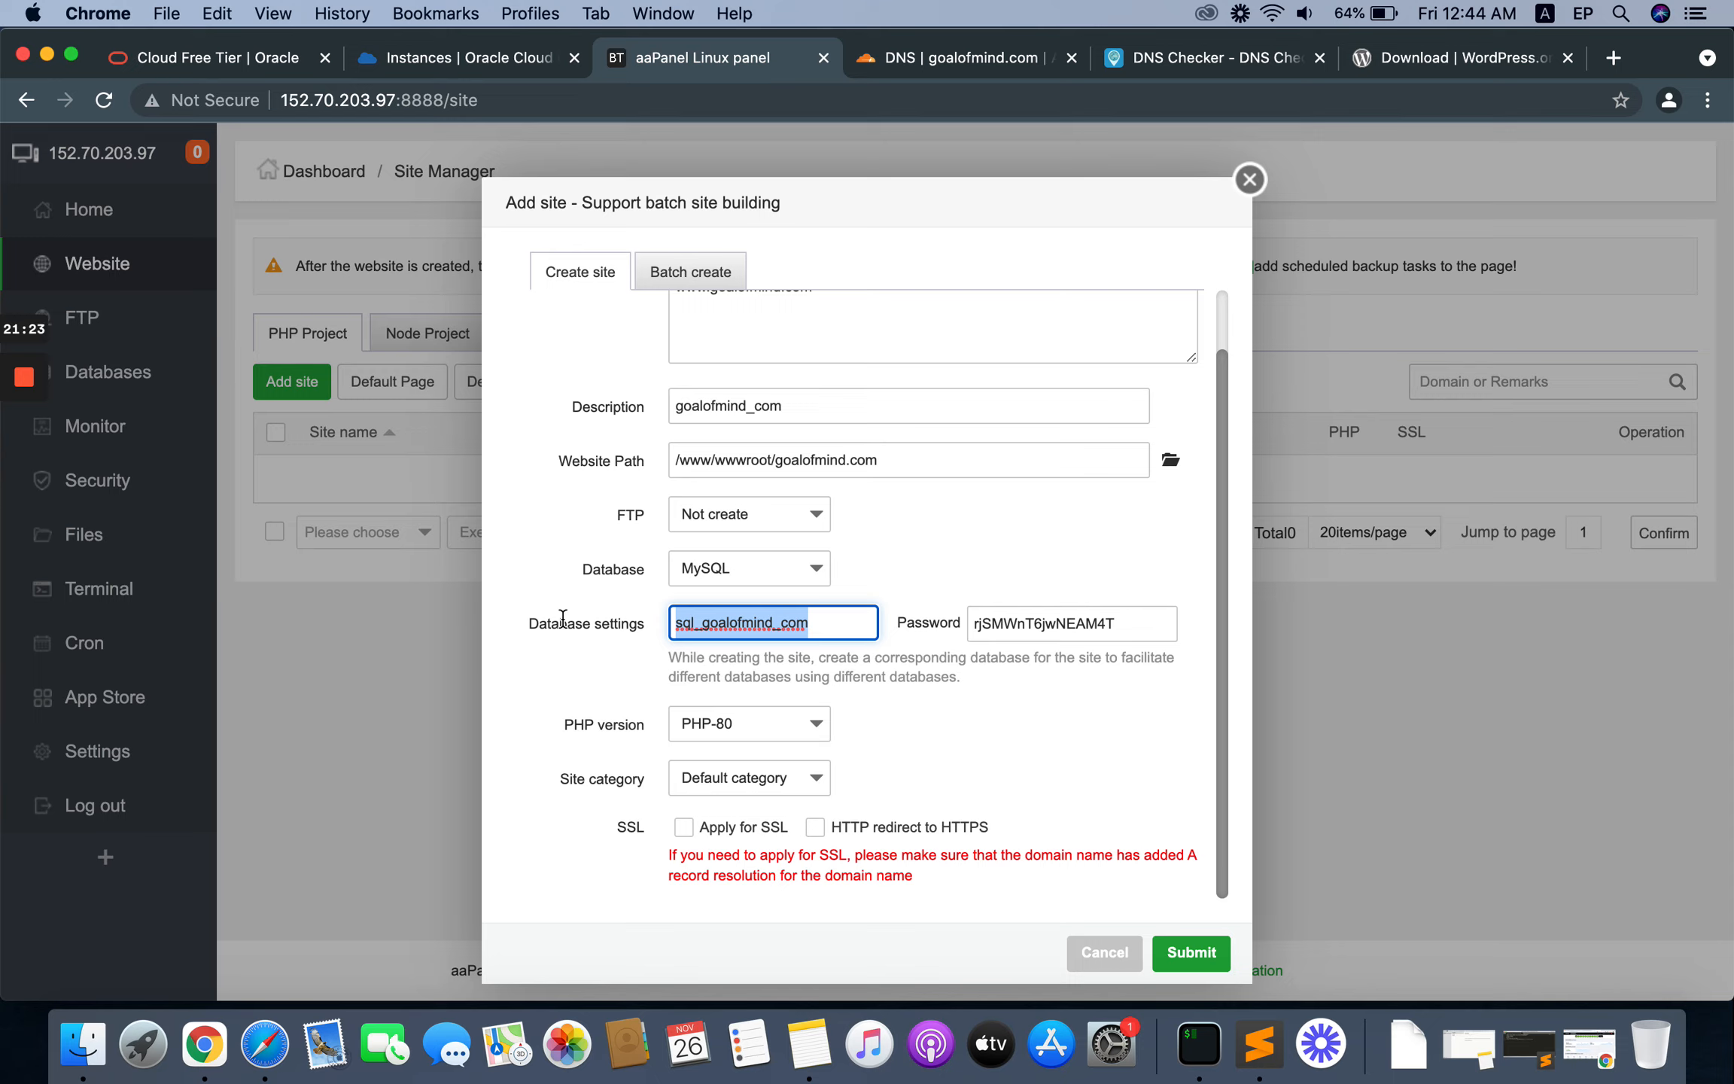
{"action": "type", "text": "djsdjks_dsdfsd_hyd"}
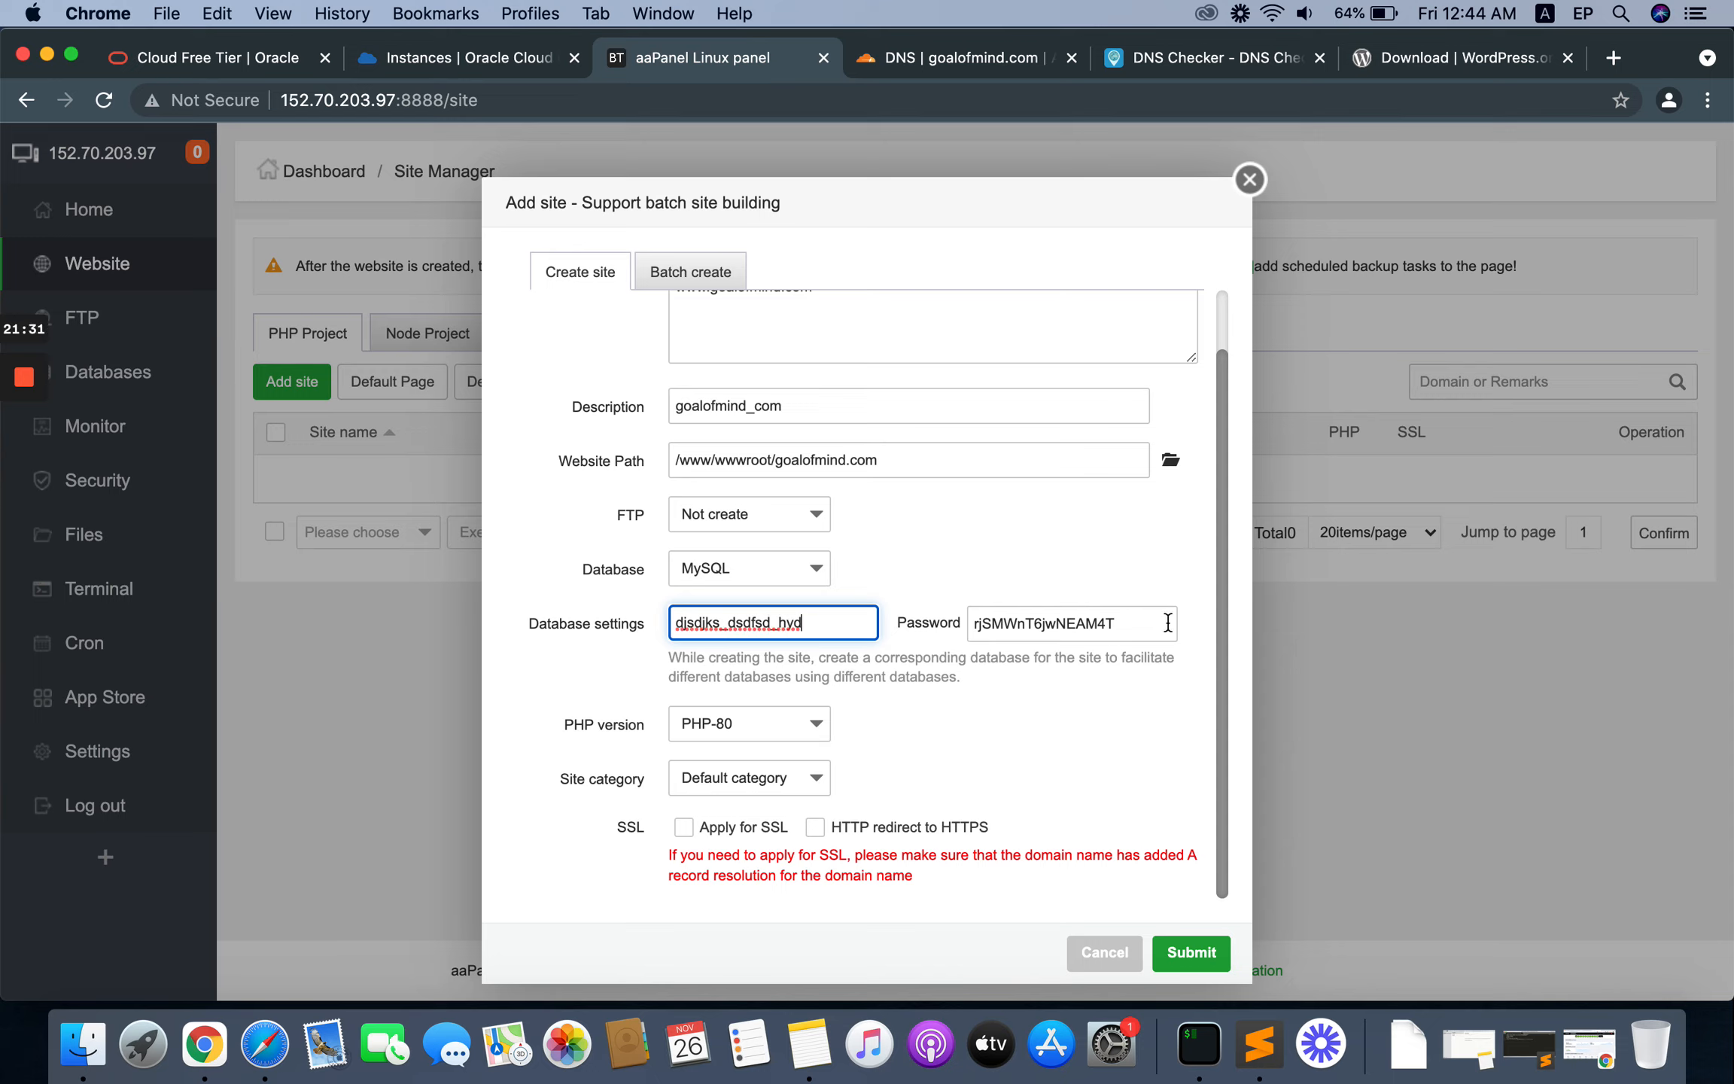
{"action": "left_click_drag", "start_coordinate": [838, 623], "coordinate": [643, 615]}
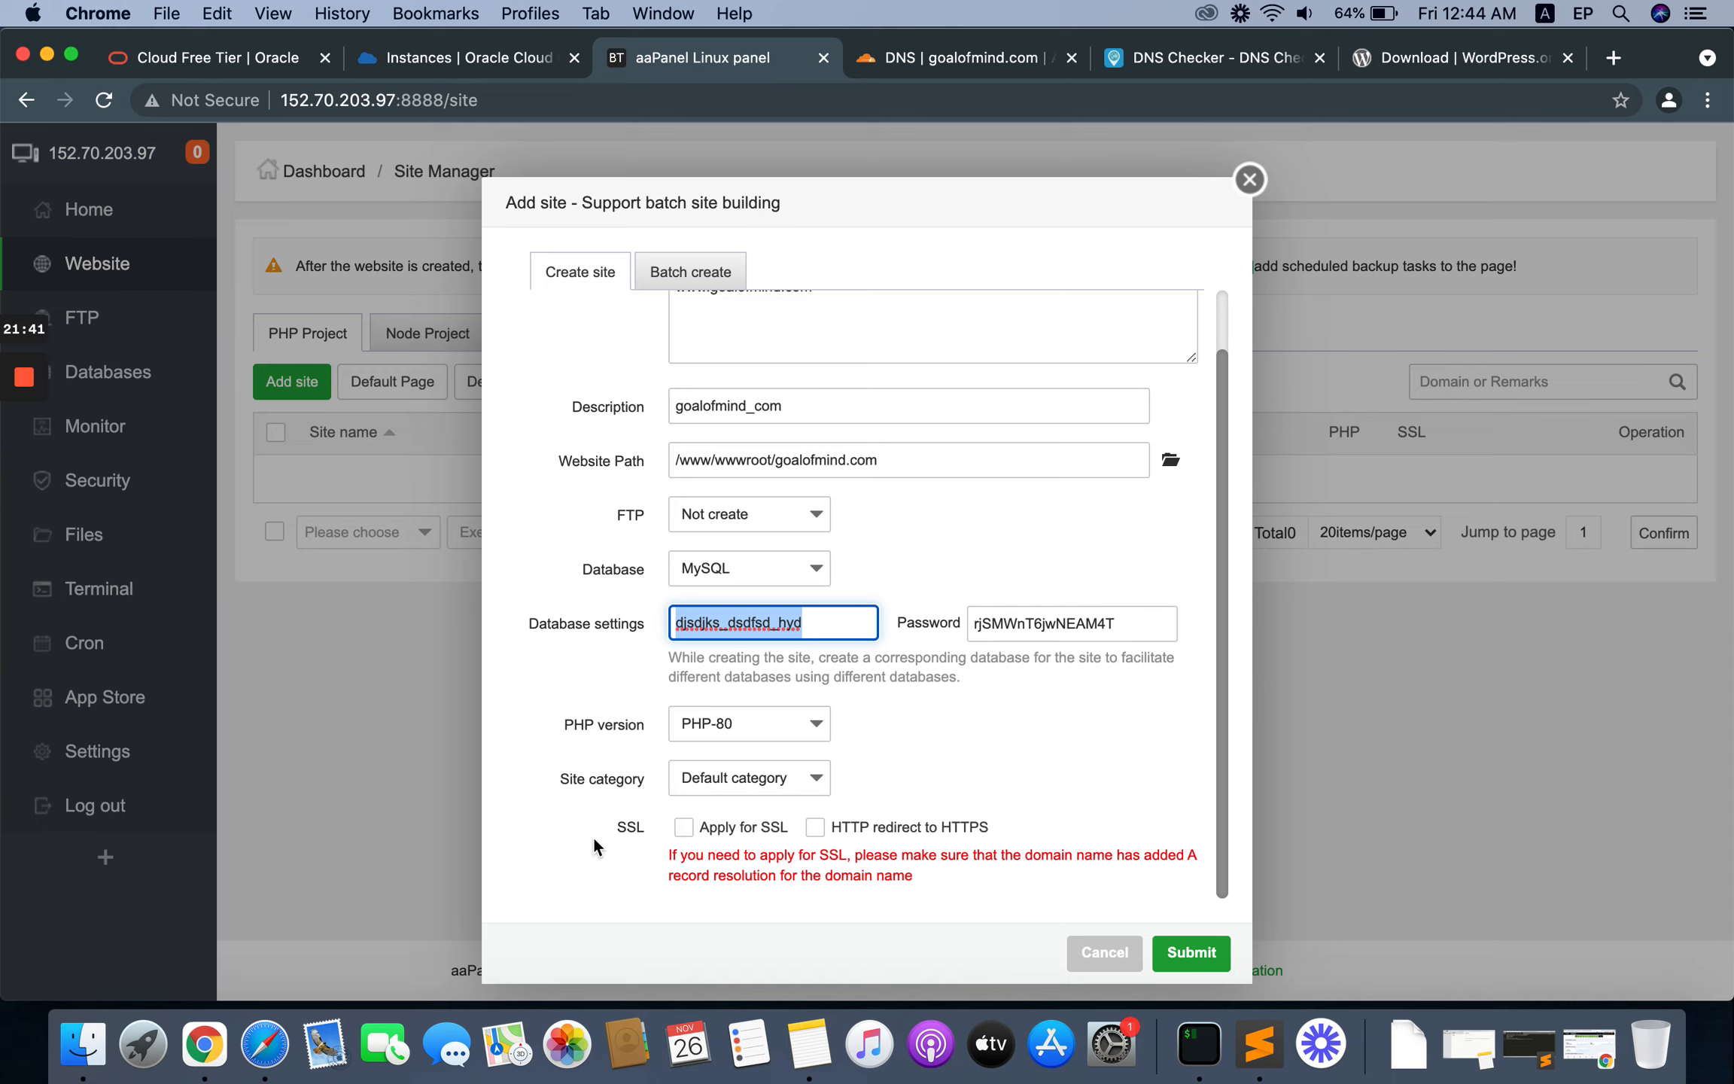
Step: Enable the SSL application and the HTTP redirect to HTTPS for the new site, and submit the site creation
{"action": "left_click", "coordinate": [684, 828]}
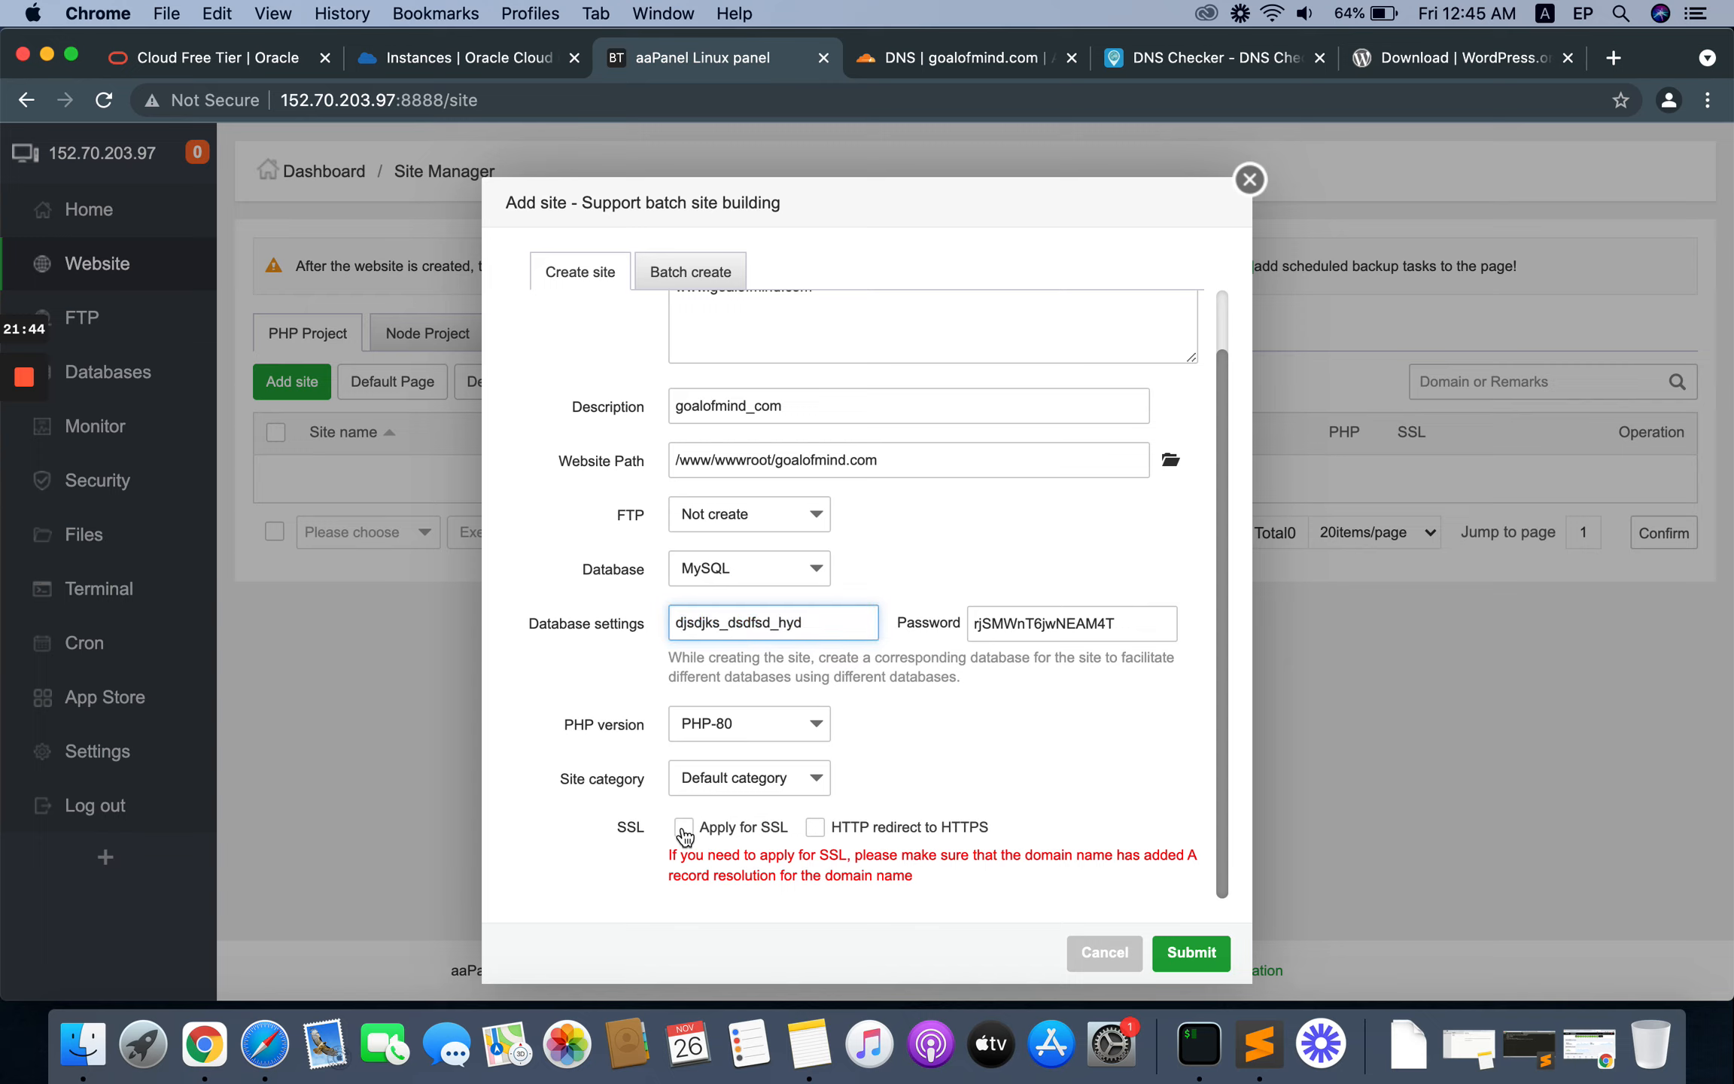
{"action": "left_click", "coordinate": [815, 827]}
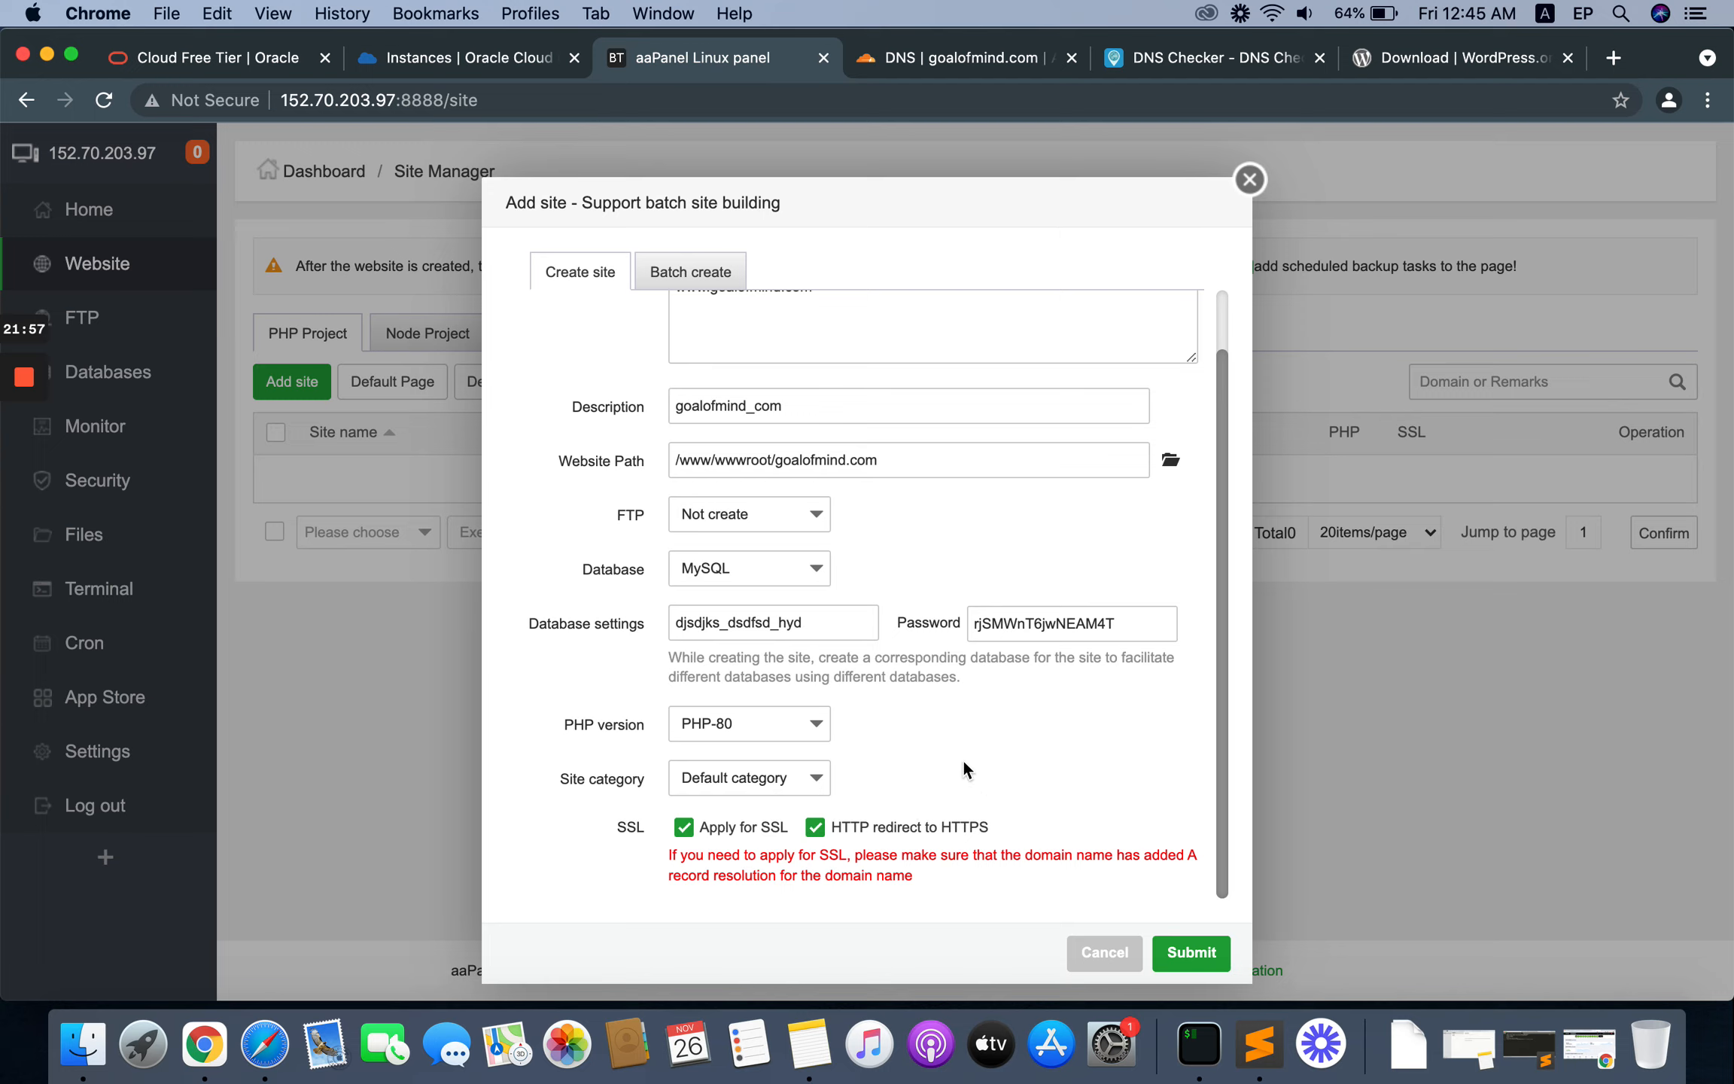
{"action": "scroll", "coordinate": [963, 755], "scroll_direction": "up", "scroll_amount": 3}
{"action": "scroll", "coordinate": [963, 757], "scroll_direction": "down", "scroll_amount": 3}
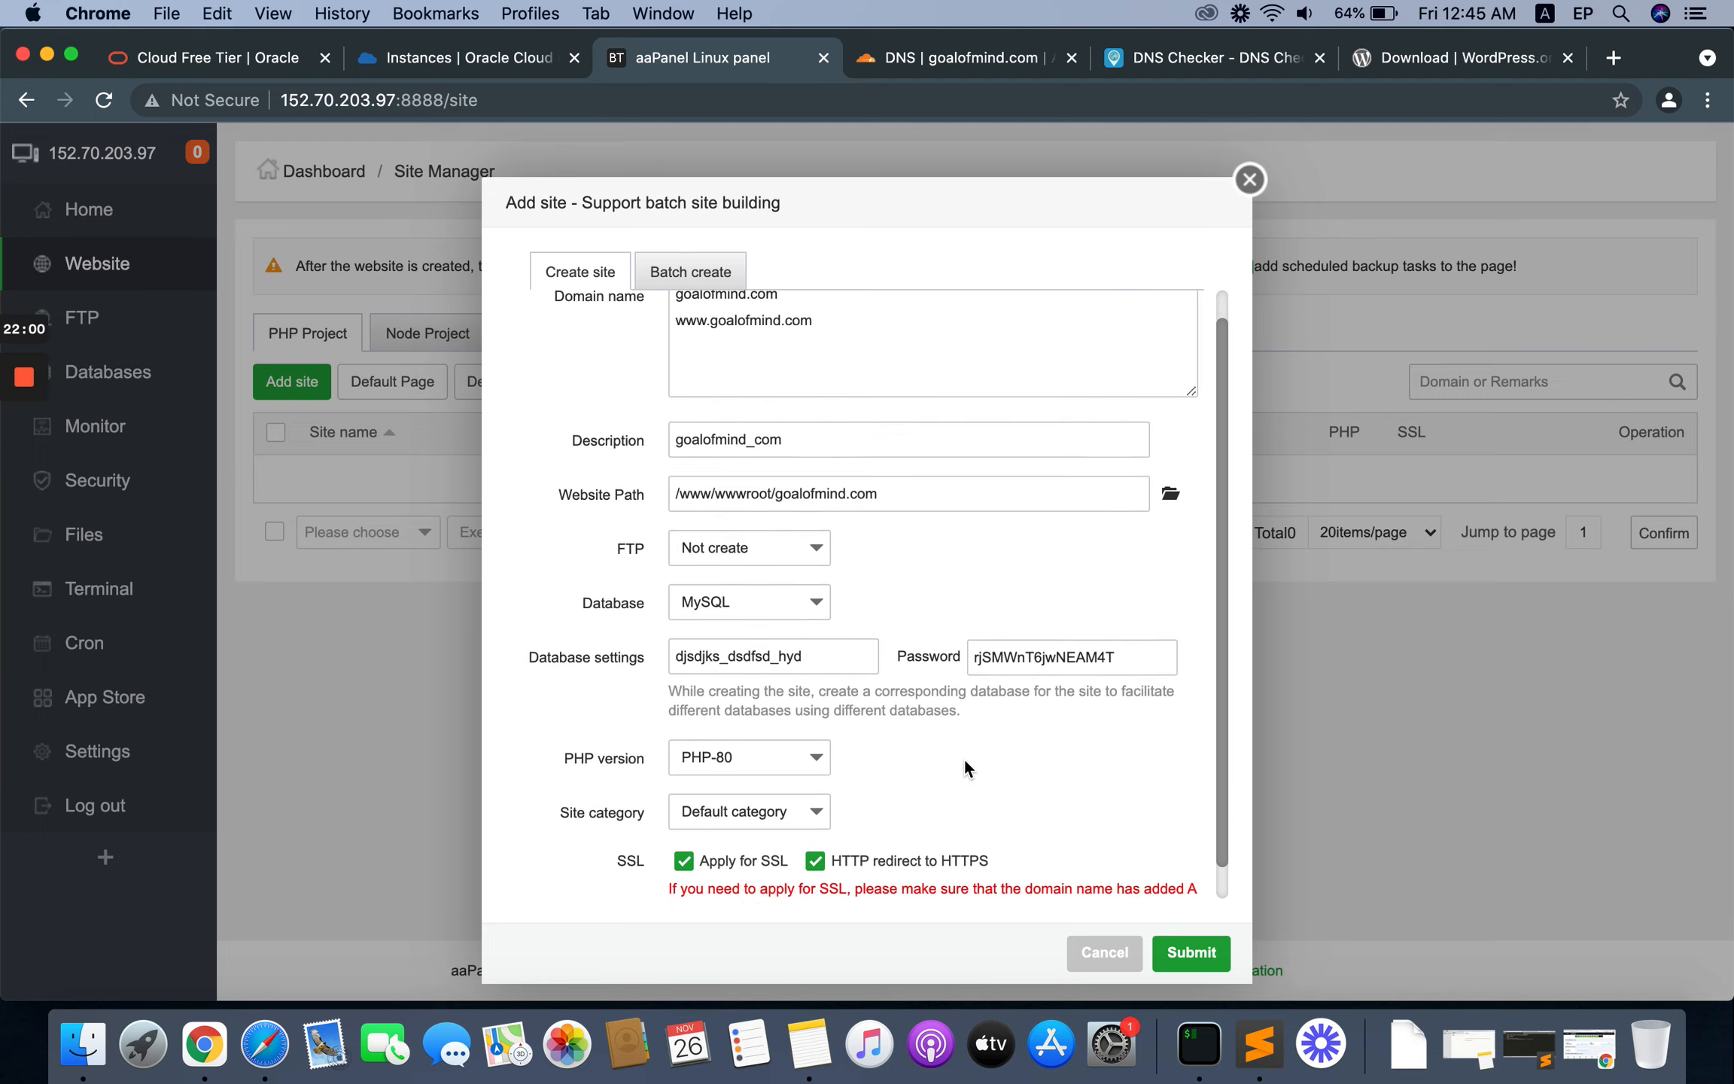
{"action": "left_click", "coordinate": [1185, 952]}
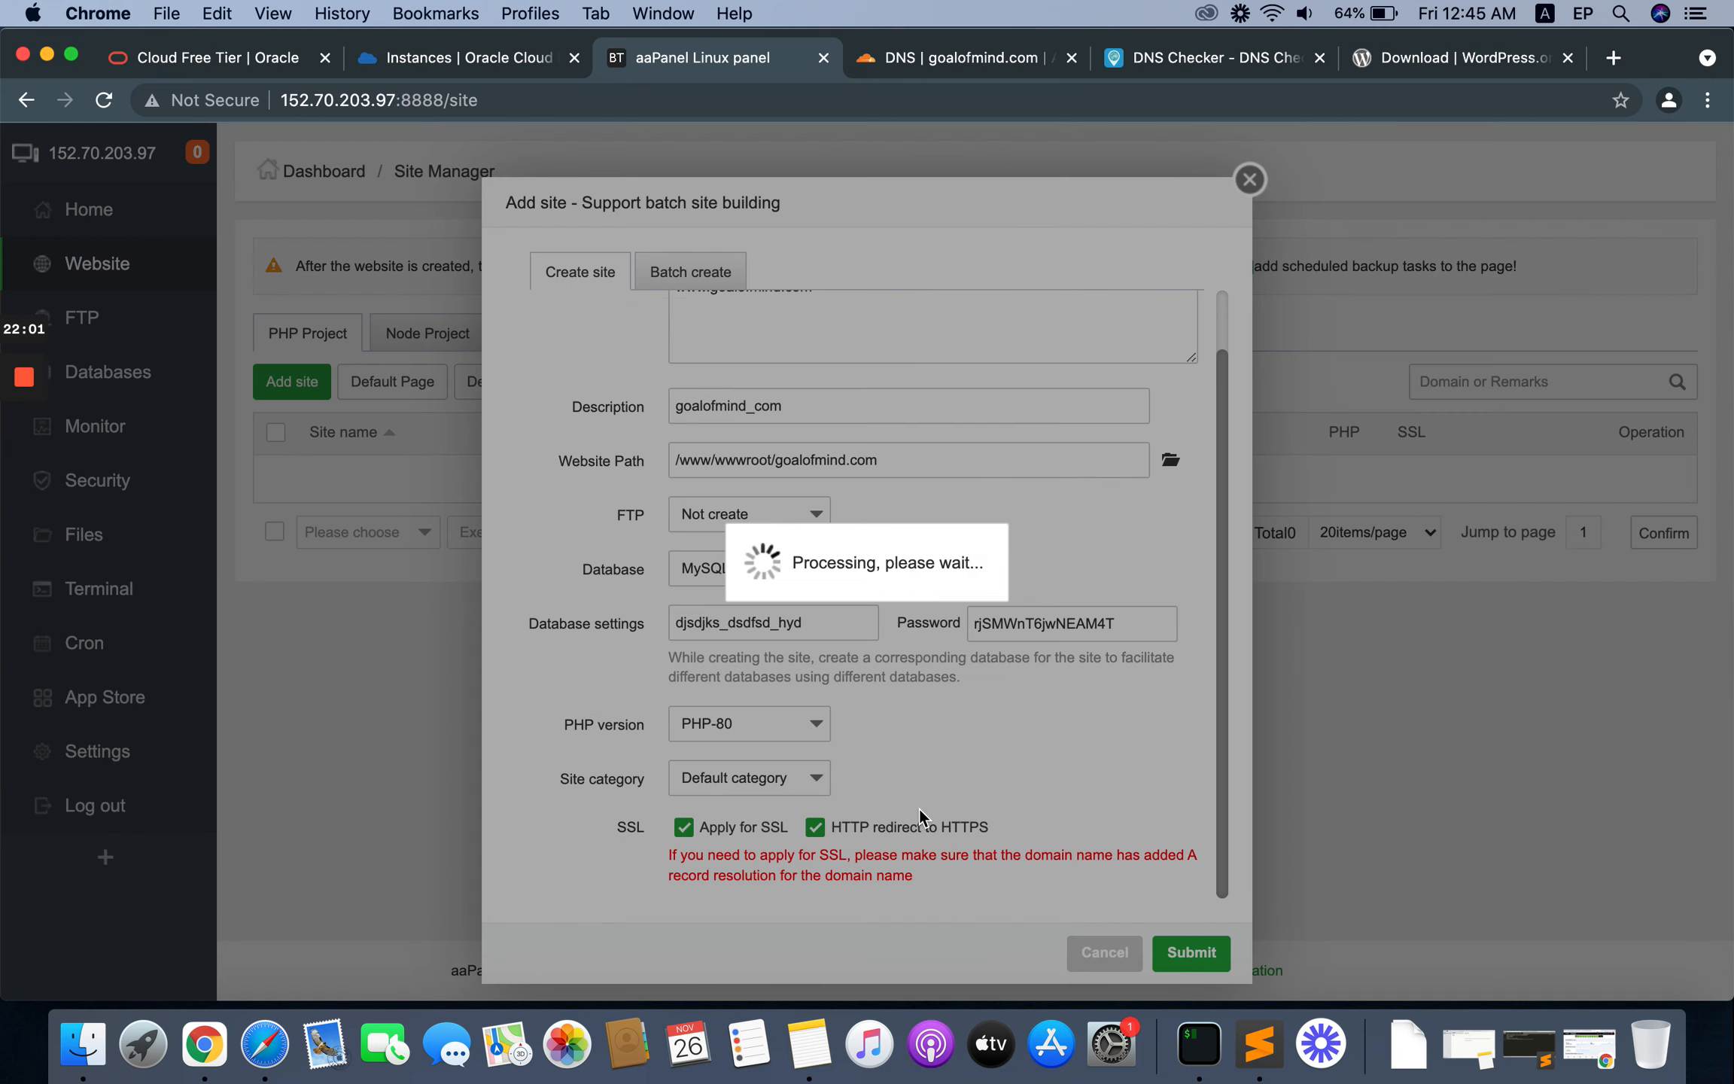
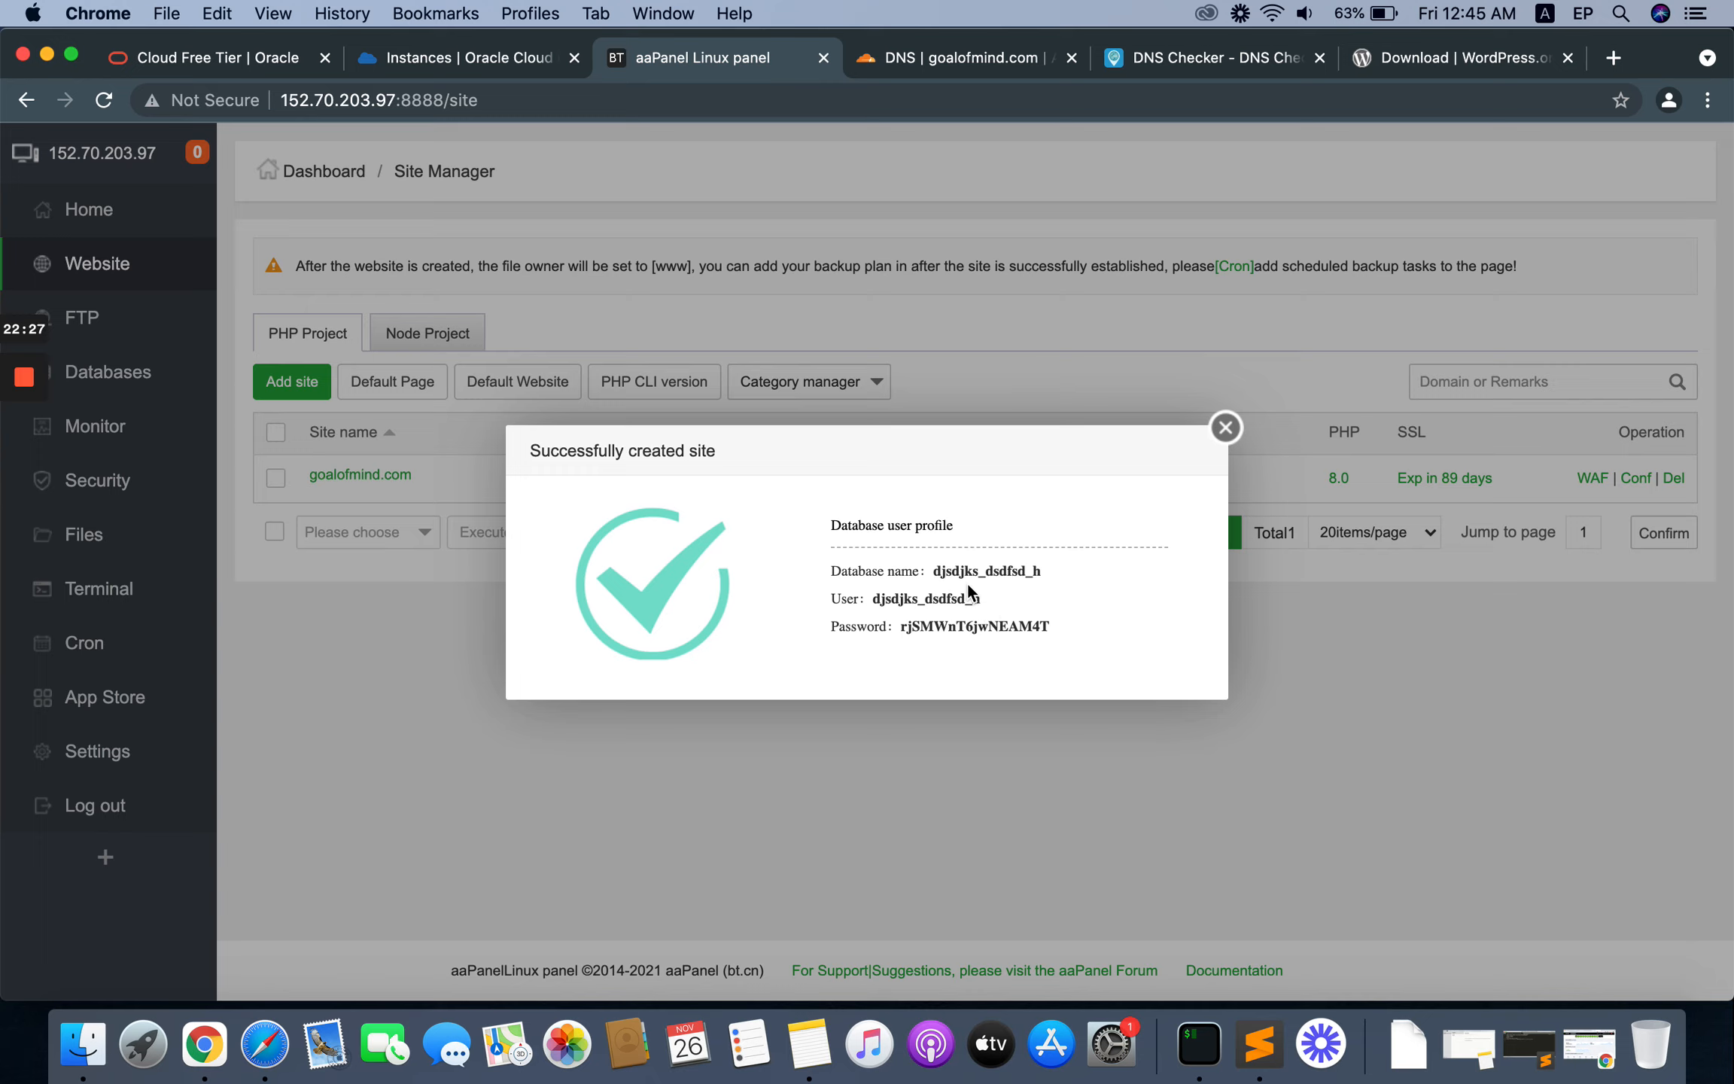
Step: Copy the new site's database name, user and password, and paste them below the panel login details in the Sublime Text notes
{"action": "left_click_drag", "start_coordinate": [1049, 642], "coordinate": [831, 572]}
{"action": "right_click", "coordinate": [946, 591]}
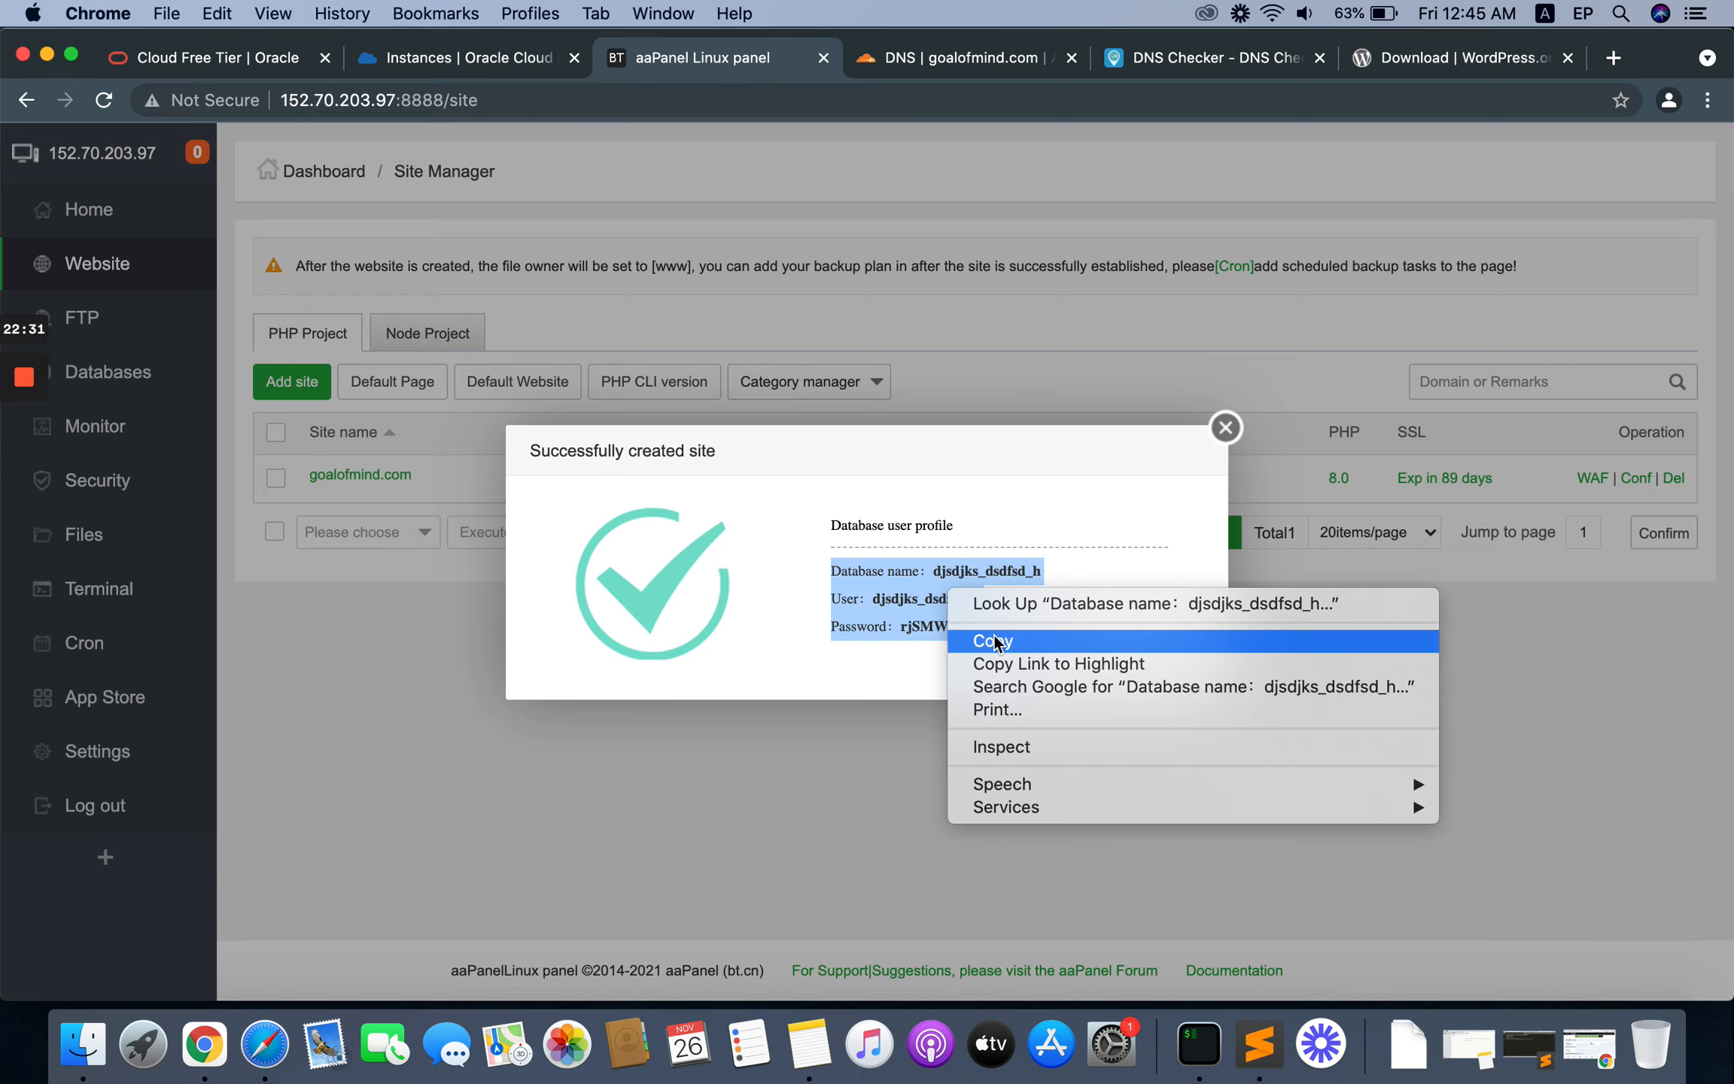
{"action": "left_click", "coordinate": [993, 642]}
{"action": "left_click", "coordinate": [1259, 1045]}
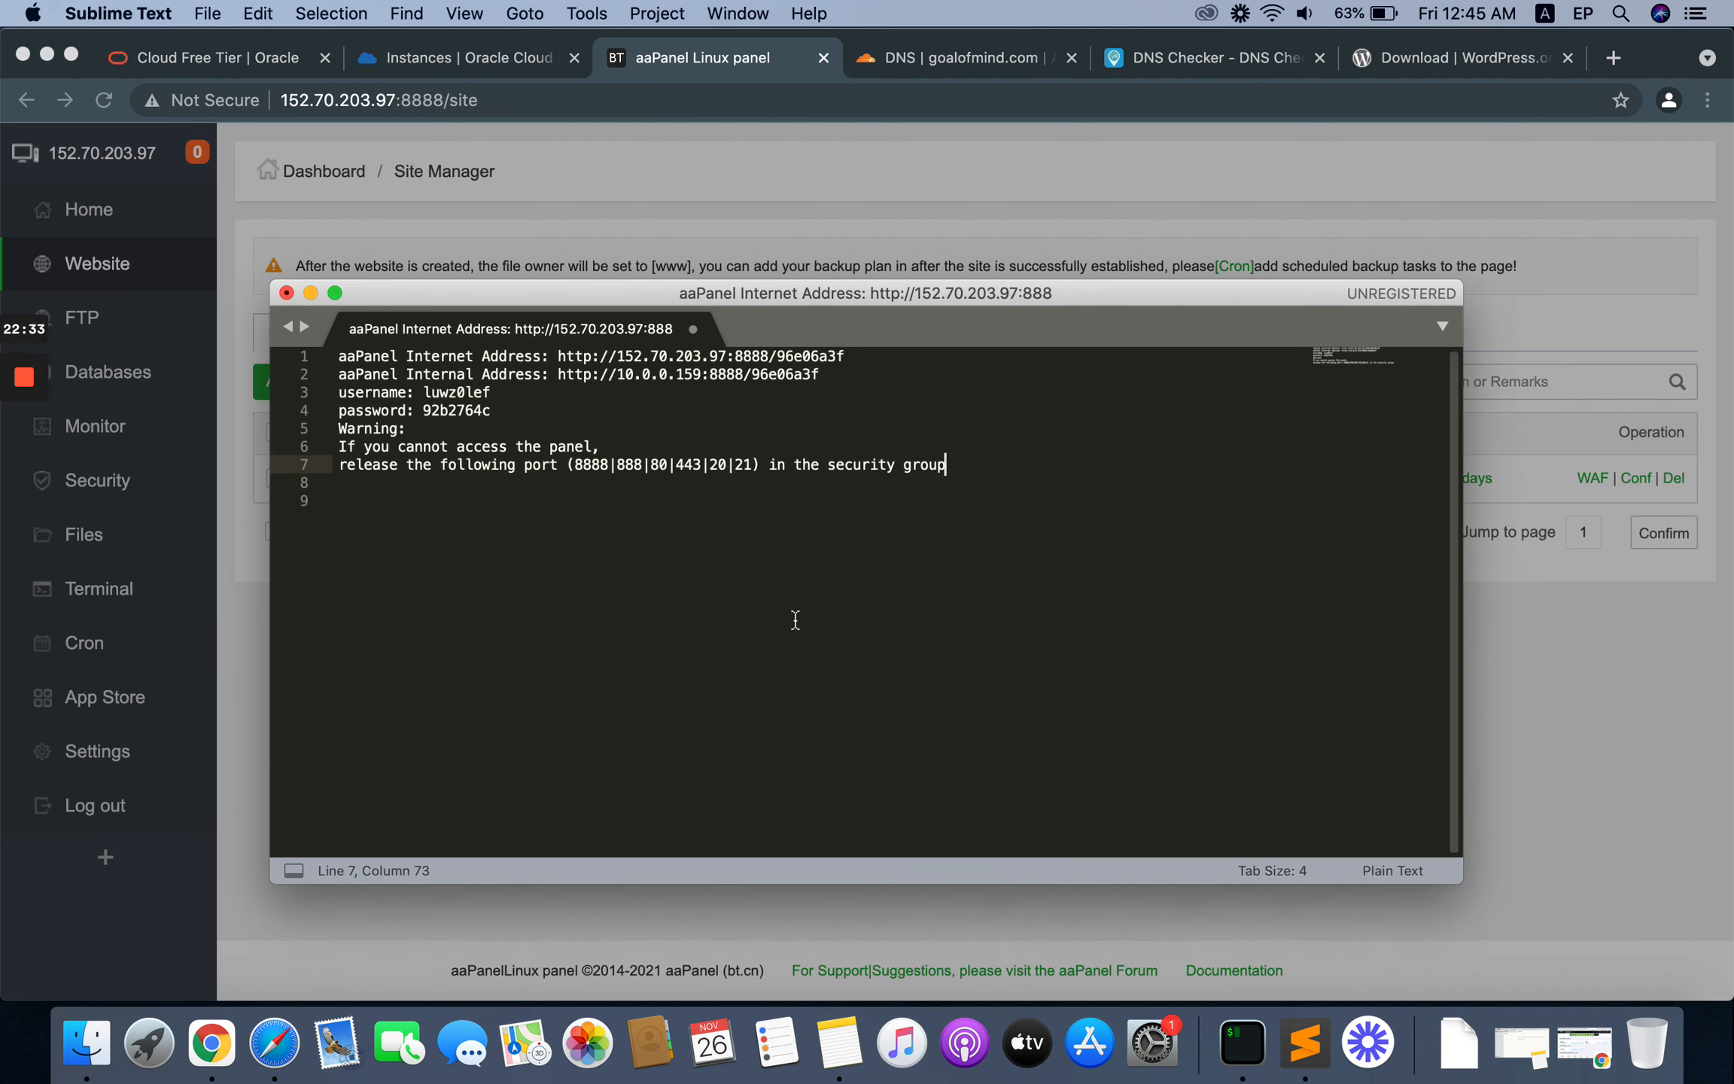
{"action": "key", "text": "Return"}
{"action": "key", "text": "Return"}
{"action": "key", "text": "Return"}
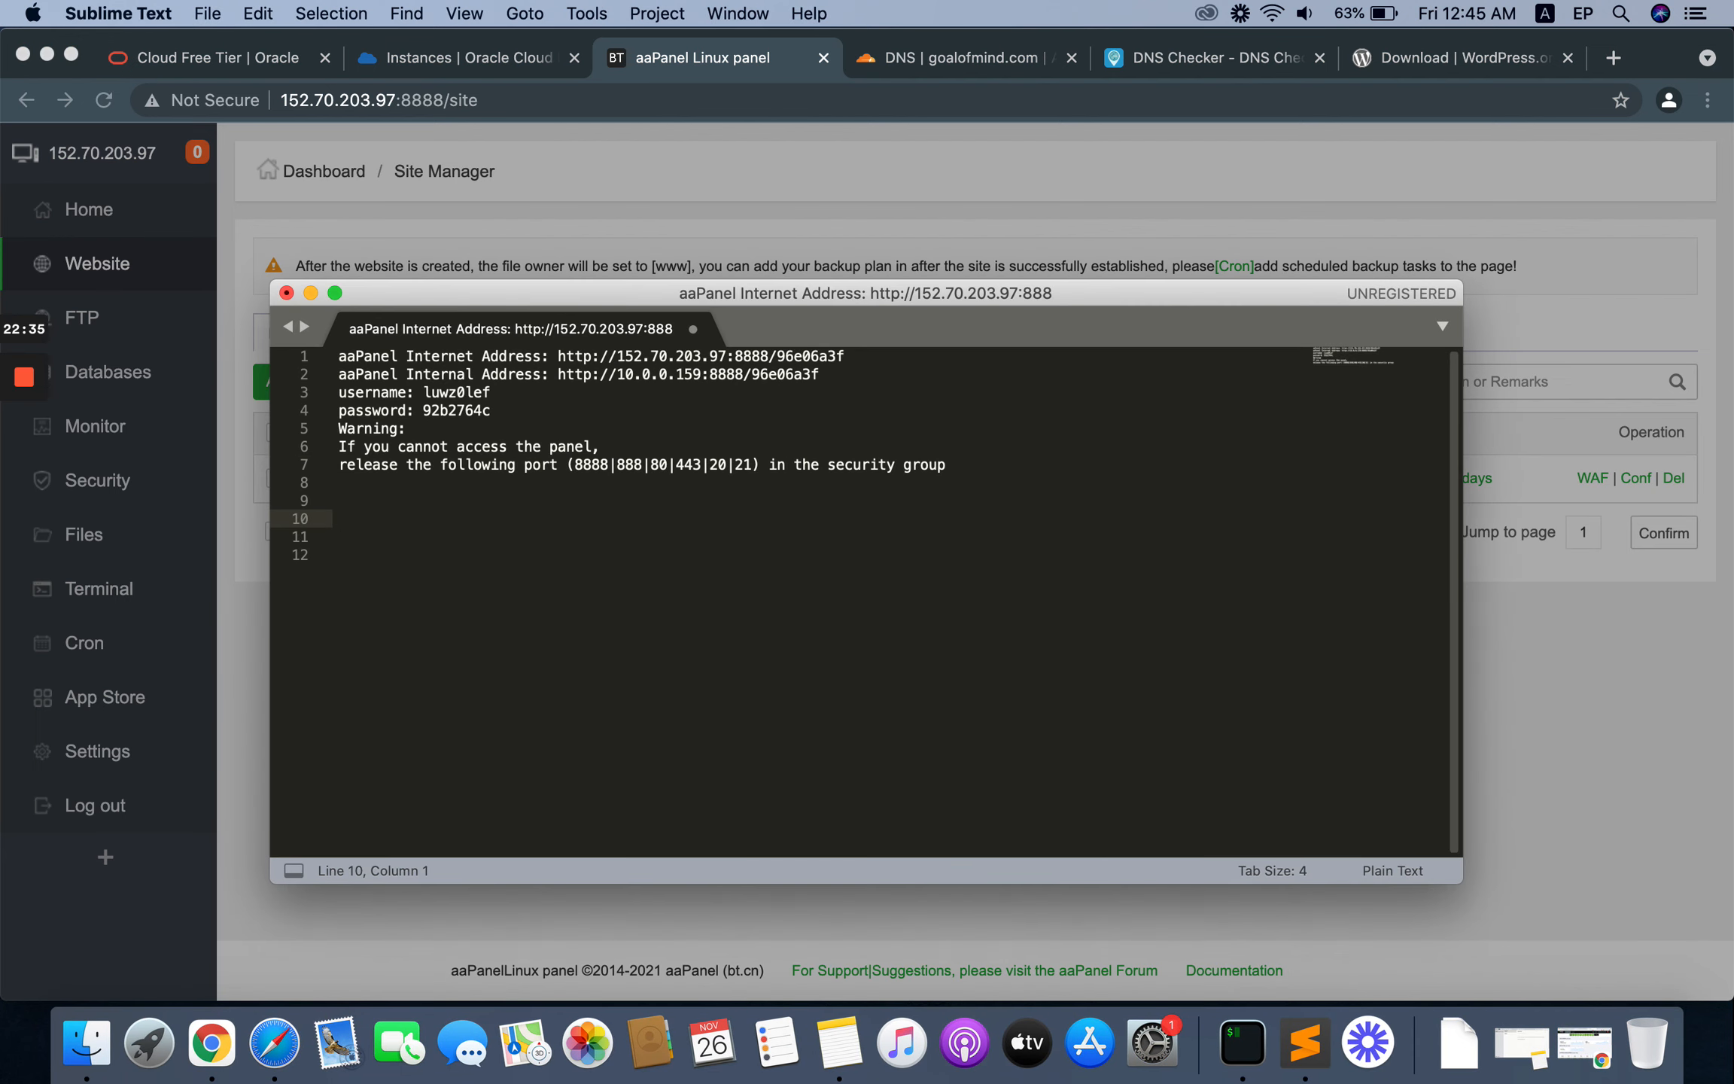
{"action": "key", "text": "super+v"}
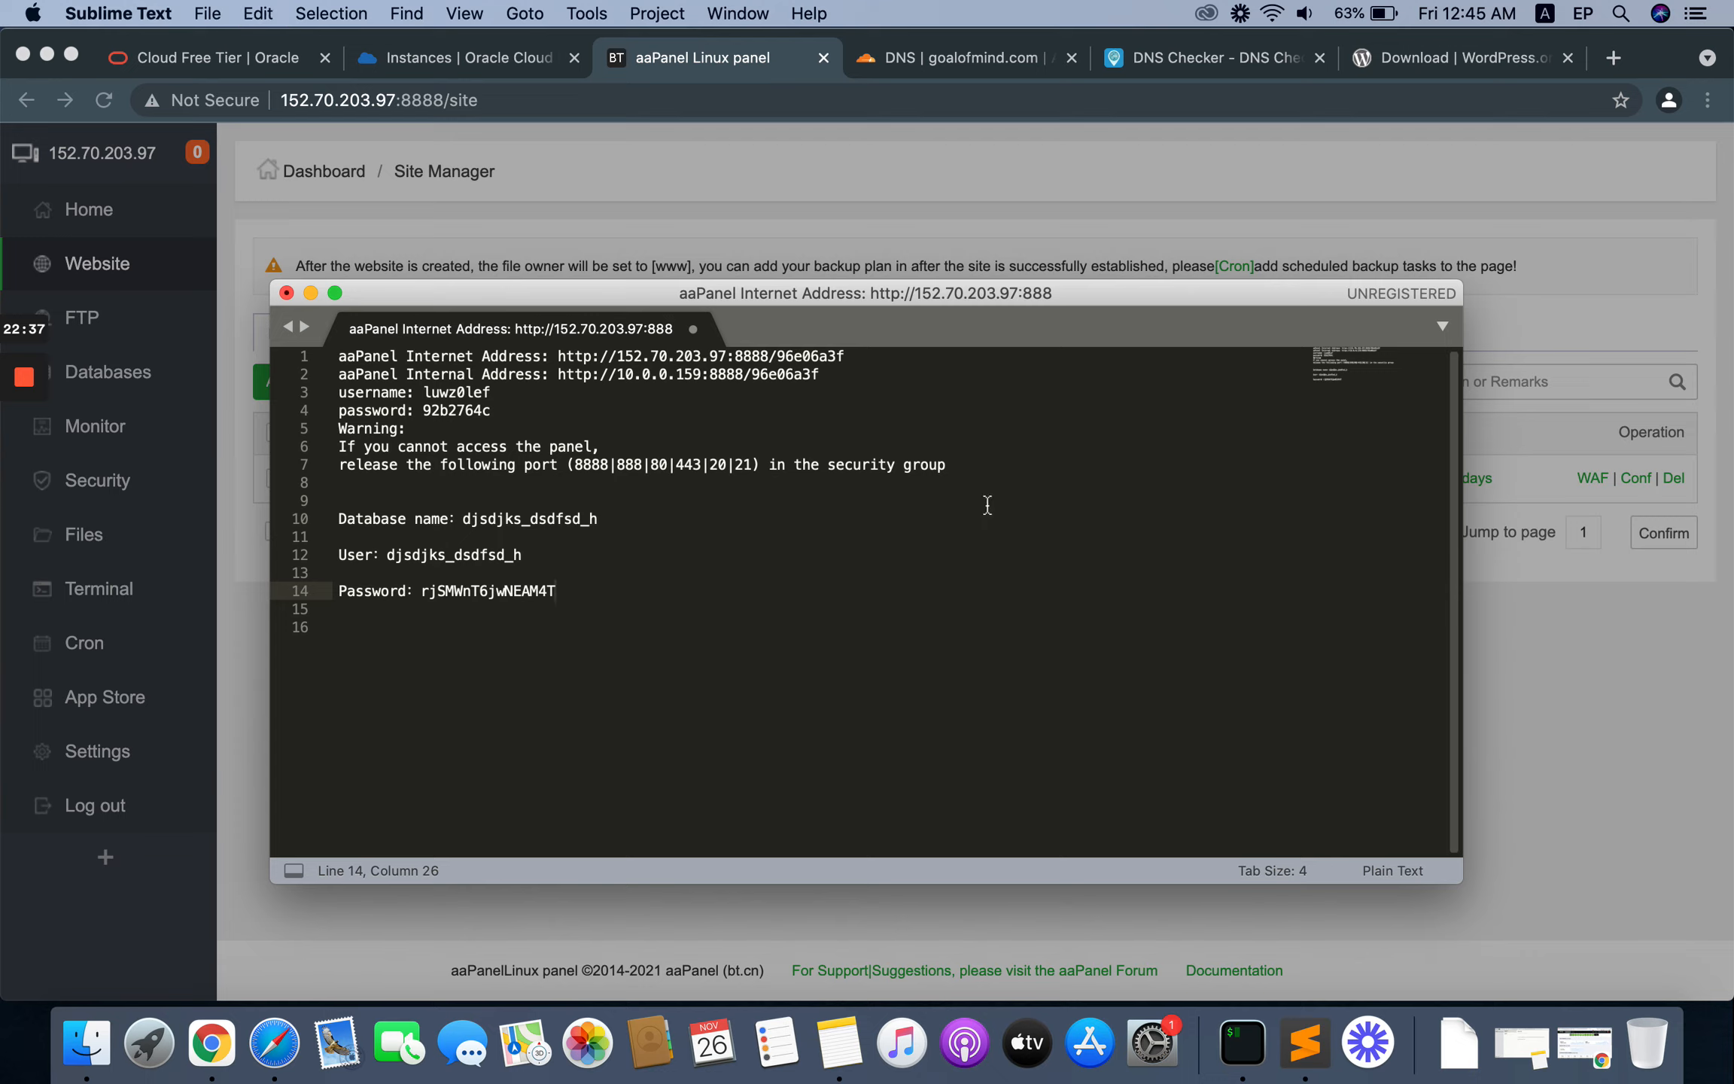
Step: Review the pasted database name, user and password lines, minimise the notes and dismiss the site creation summary in aaPanel
{"action": "left_click", "coordinate": [506, 518]}
{"action": "double_click", "coordinate": [506, 518]}
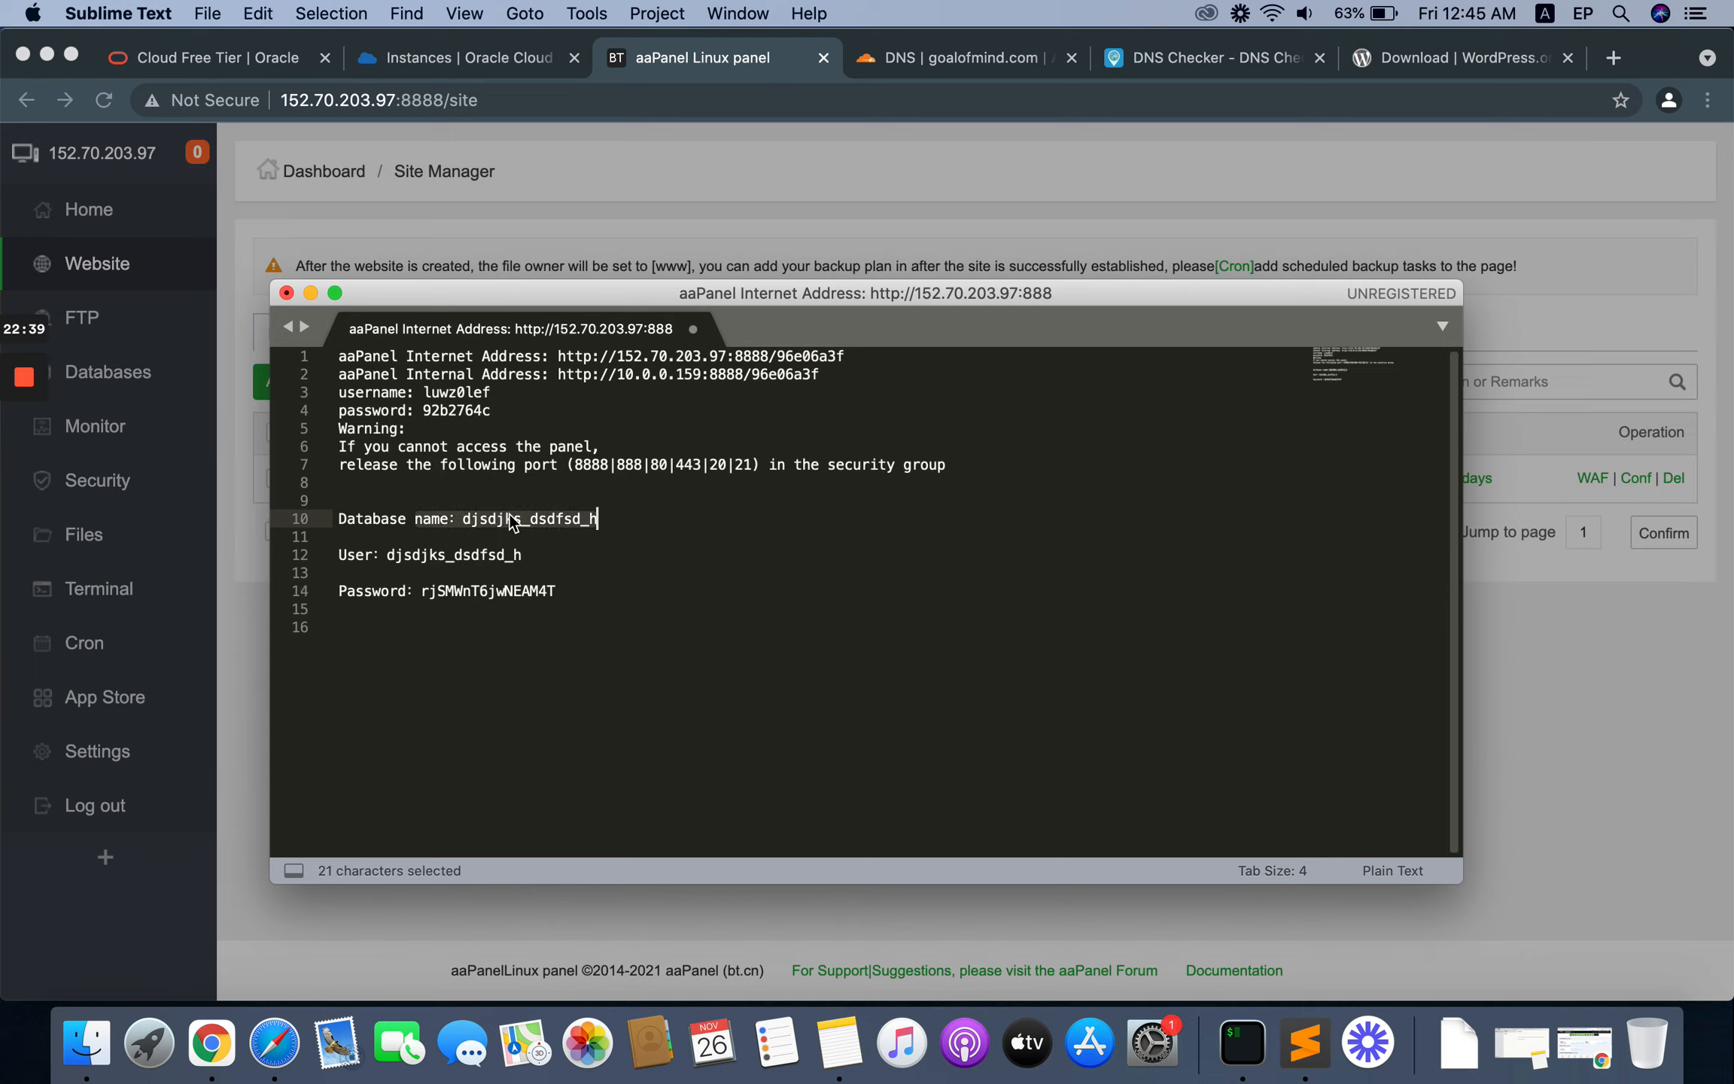
{"action": "left_click", "coordinate": [506, 572]}
{"action": "left_click", "coordinate": [491, 561]}
{"action": "triple_click", "coordinate": [491, 561]}
{"action": "left_click", "coordinate": [499, 627]}
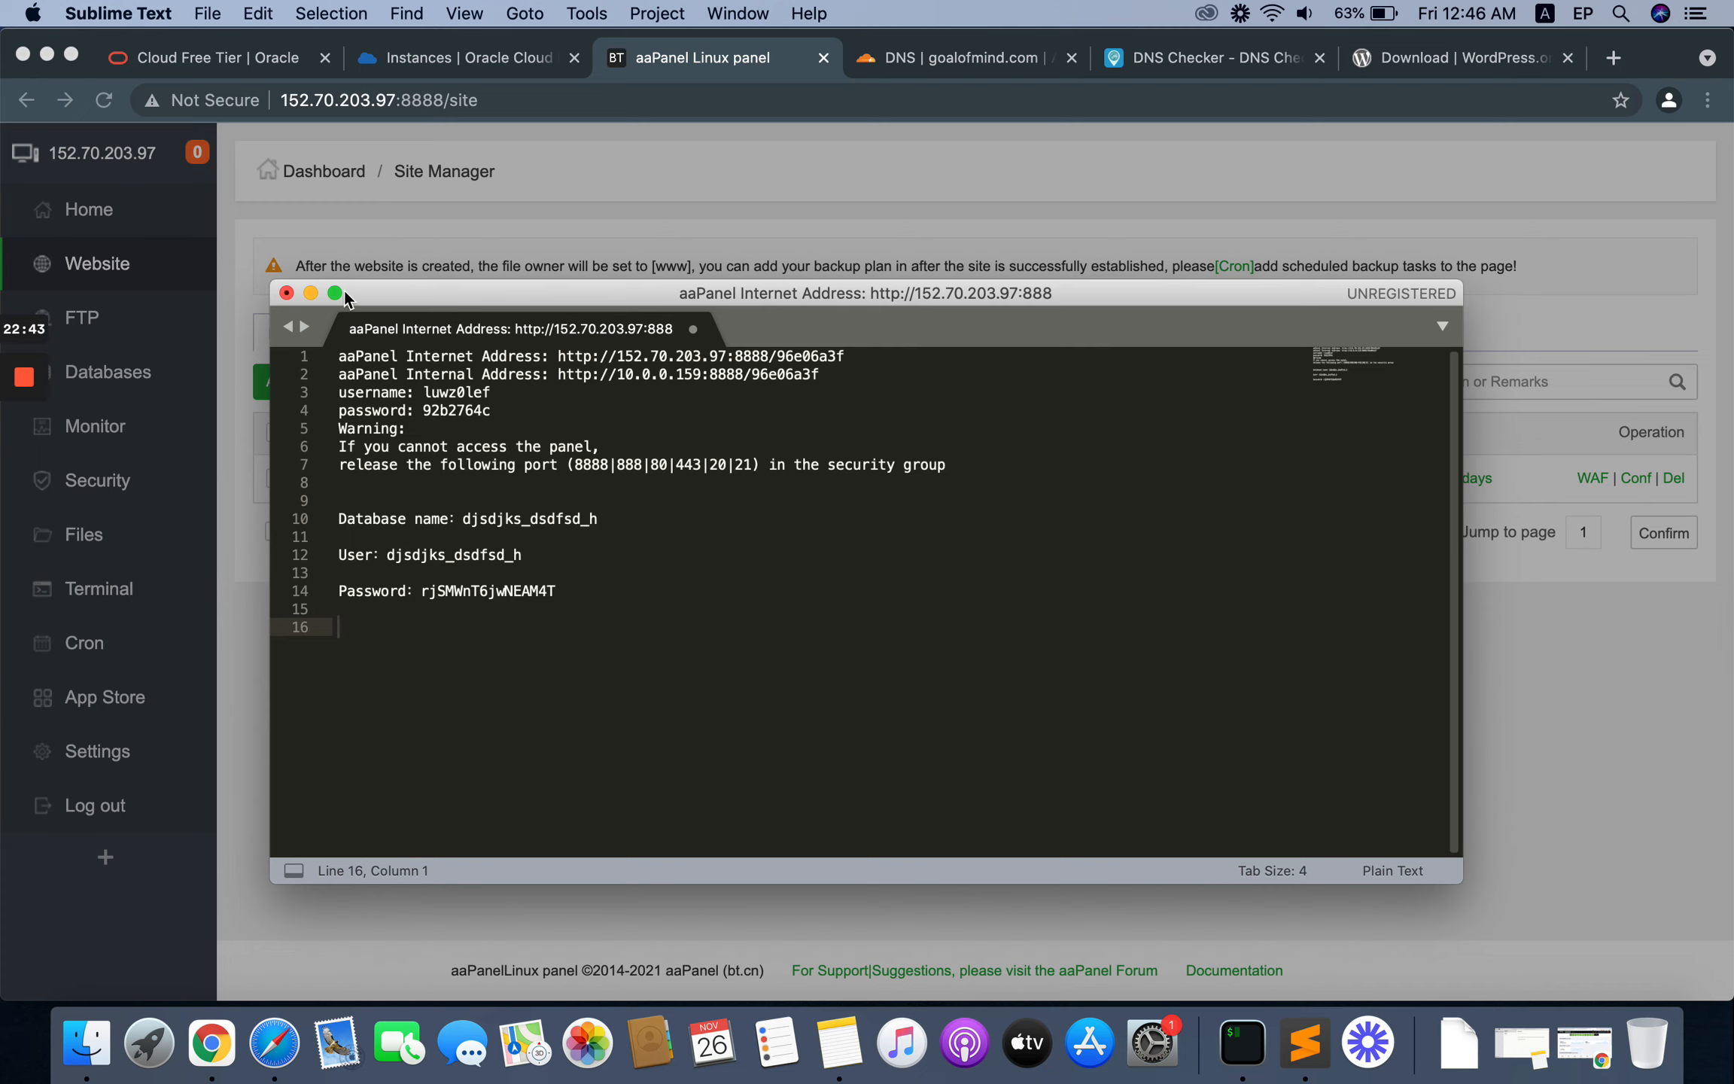
{"action": "left_click", "coordinate": [311, 293]}
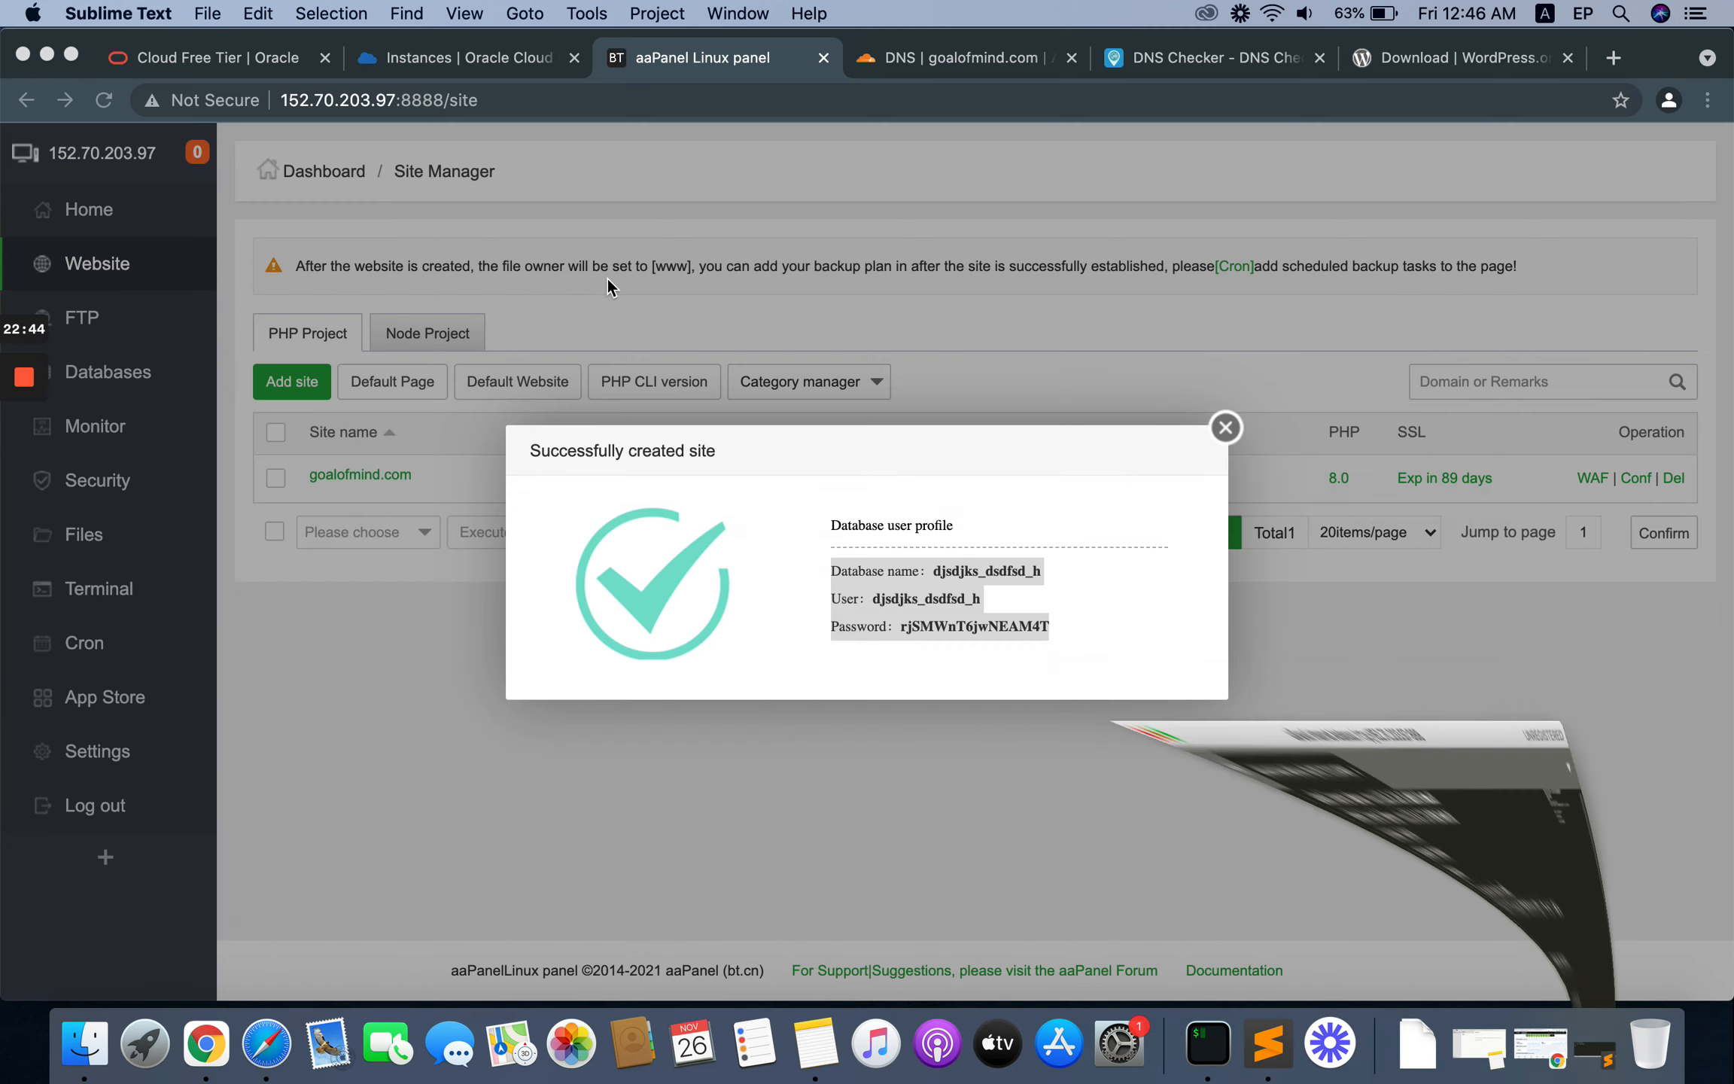
{"action": "left_click", "coordinate": [1227, 430]}
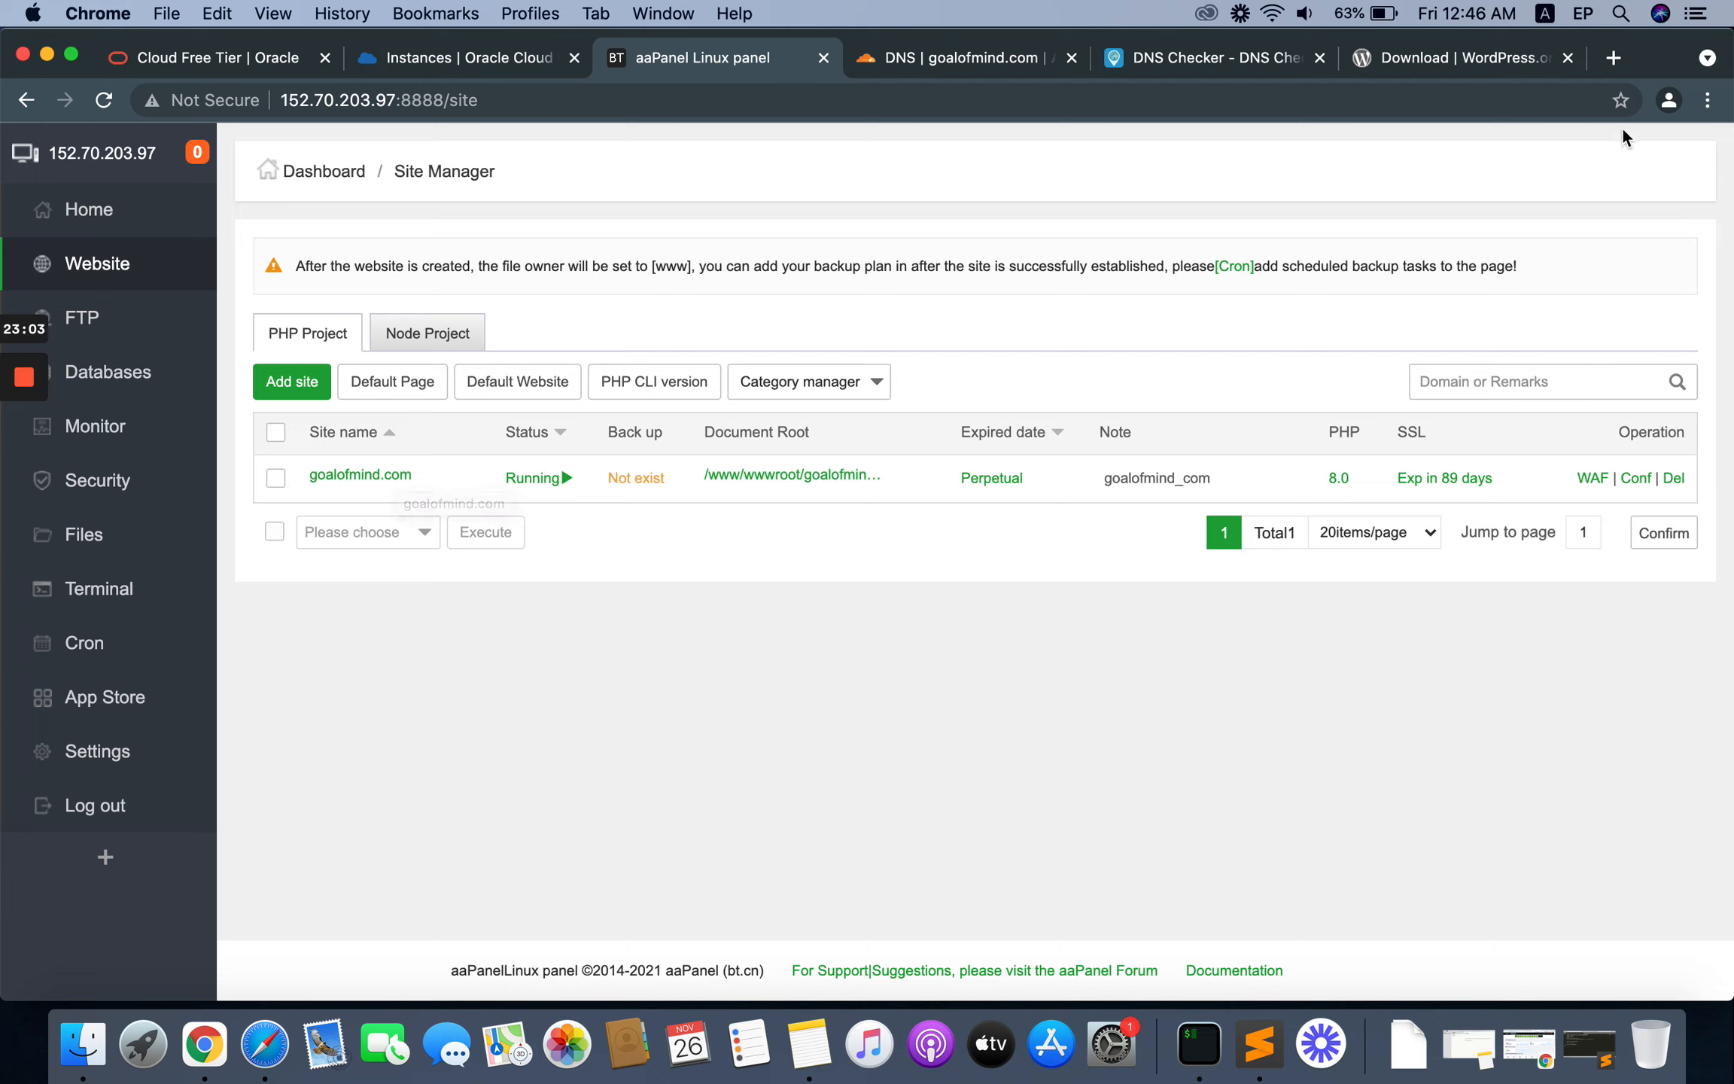
Step: Open goalofmind.com in a new browser tab and check its full address for HTTPS
{"action": "left_click", "coordinate": [1612, 58]}
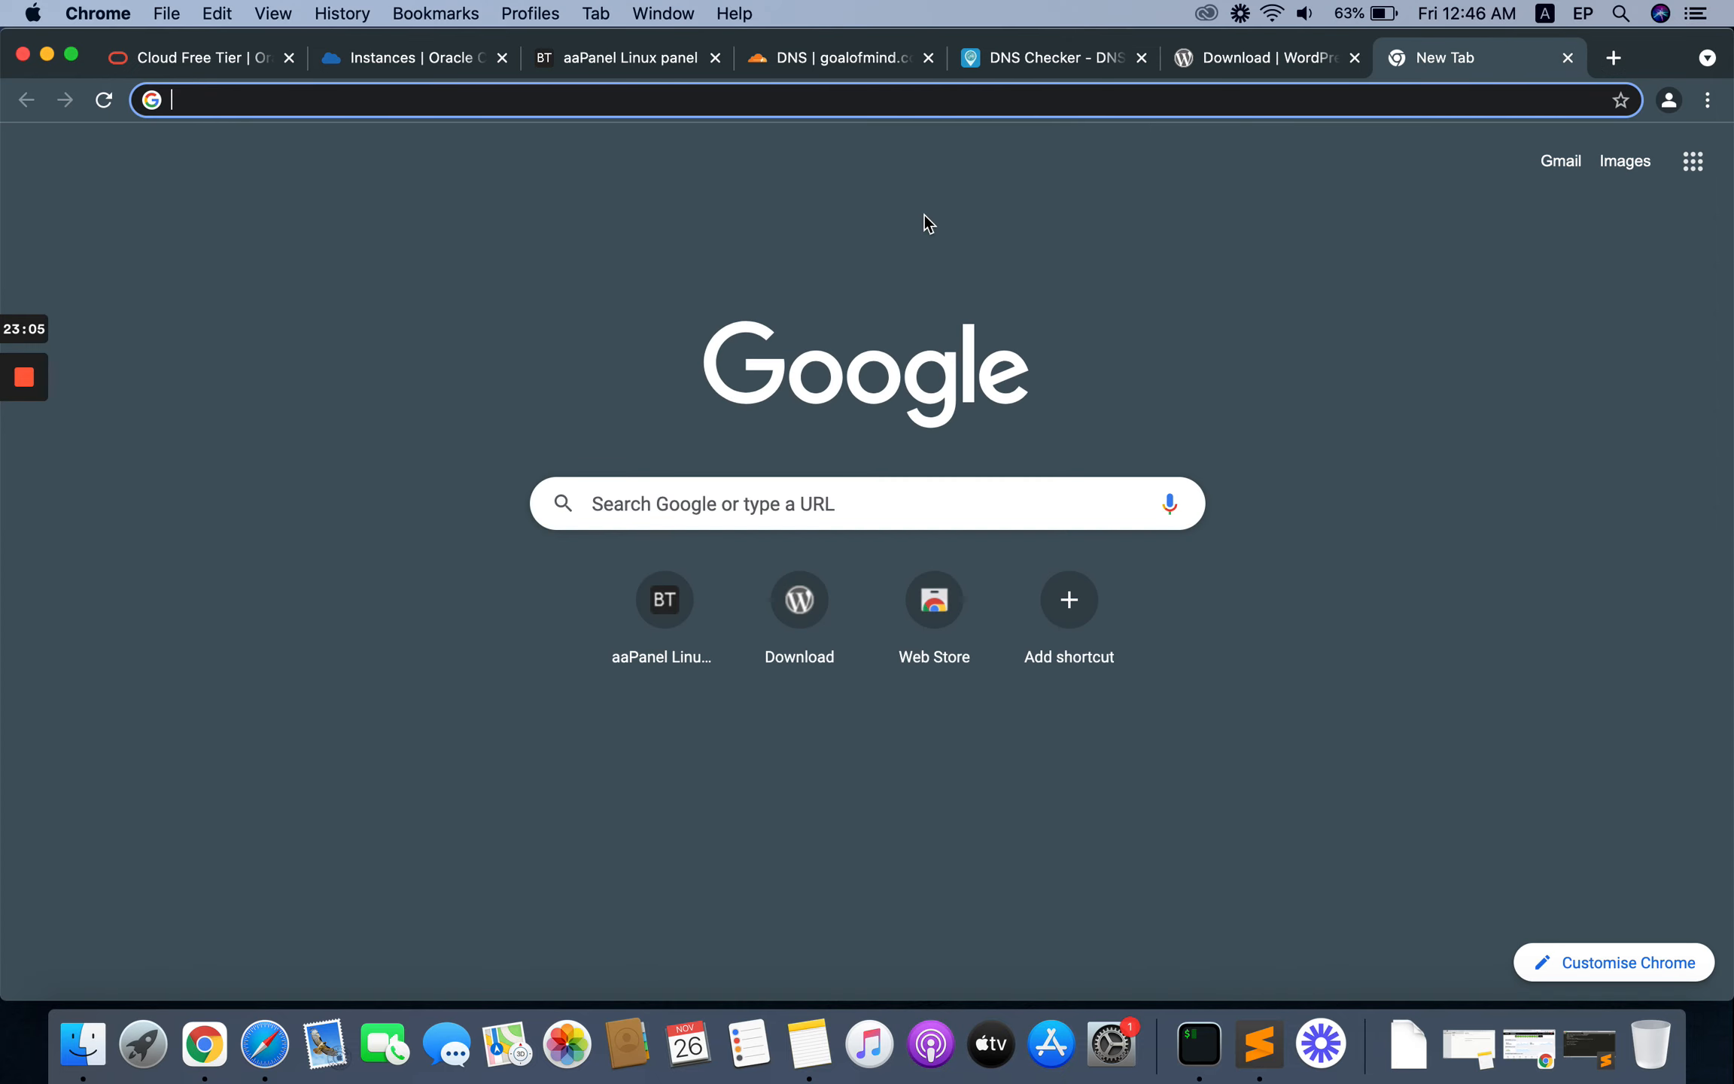
{"action": "type", "text": "goalofmind"}
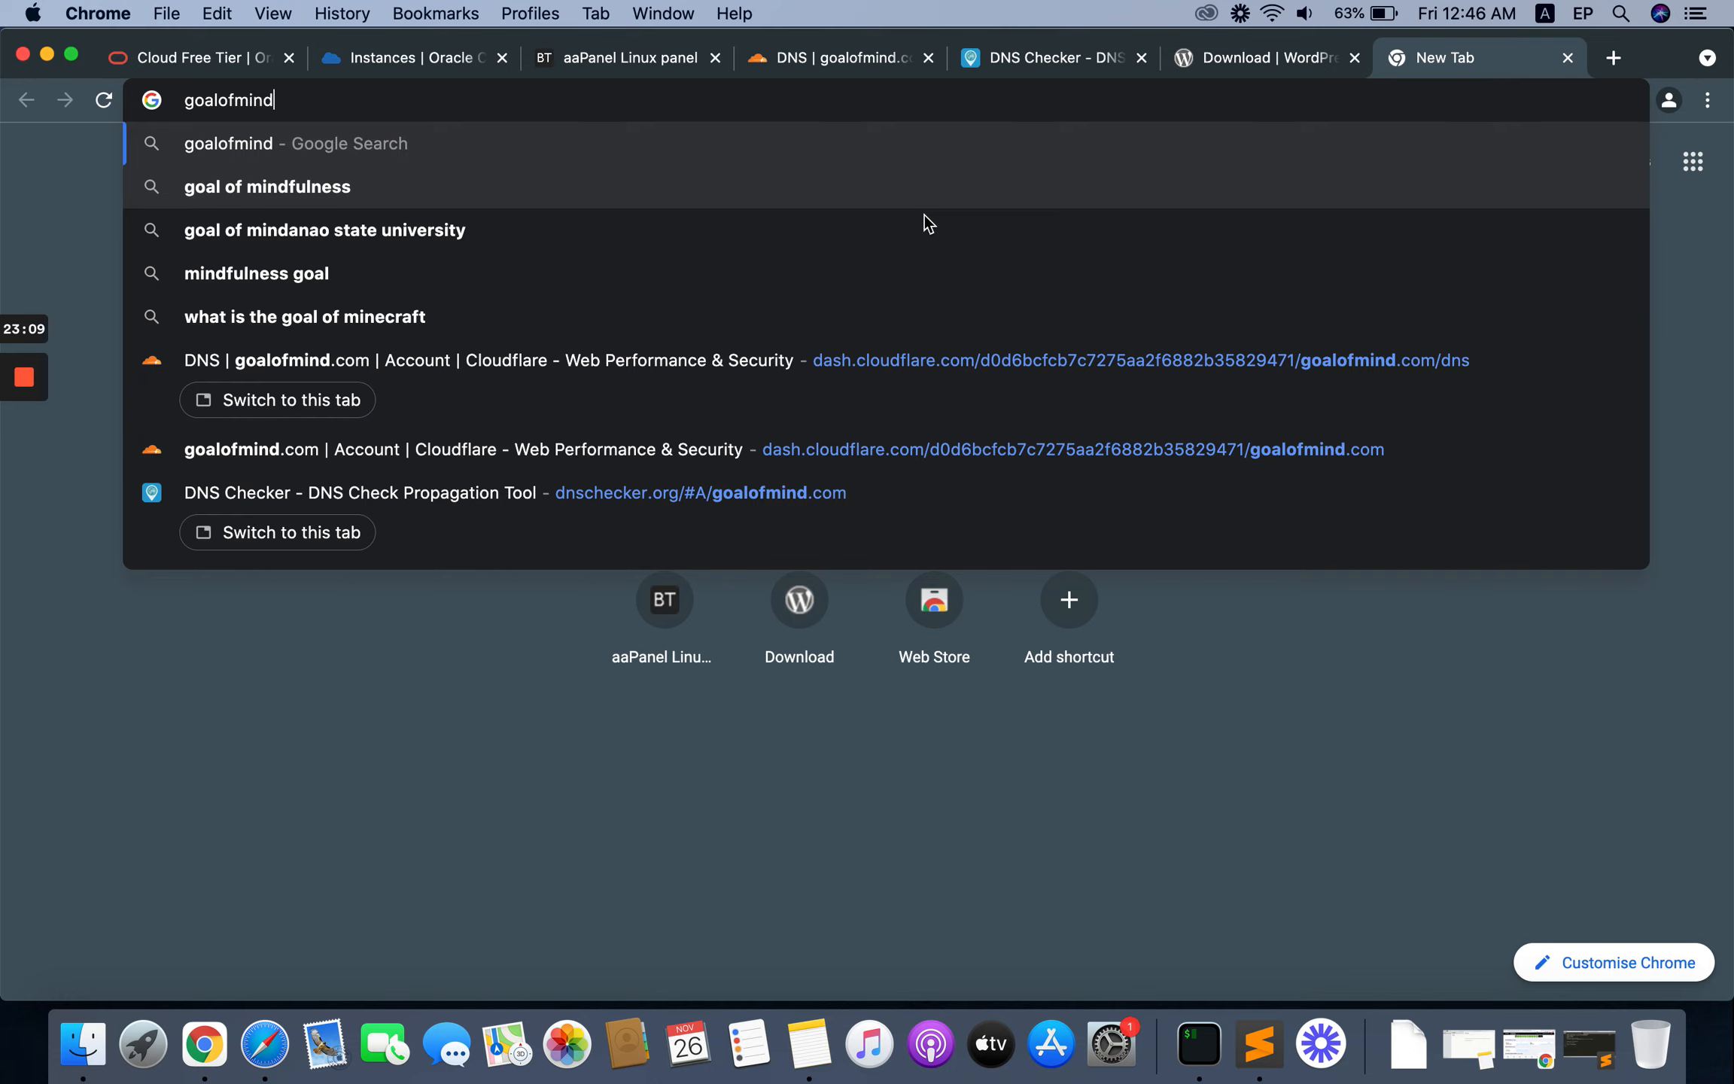
{"action": "type", "text": ".com"}
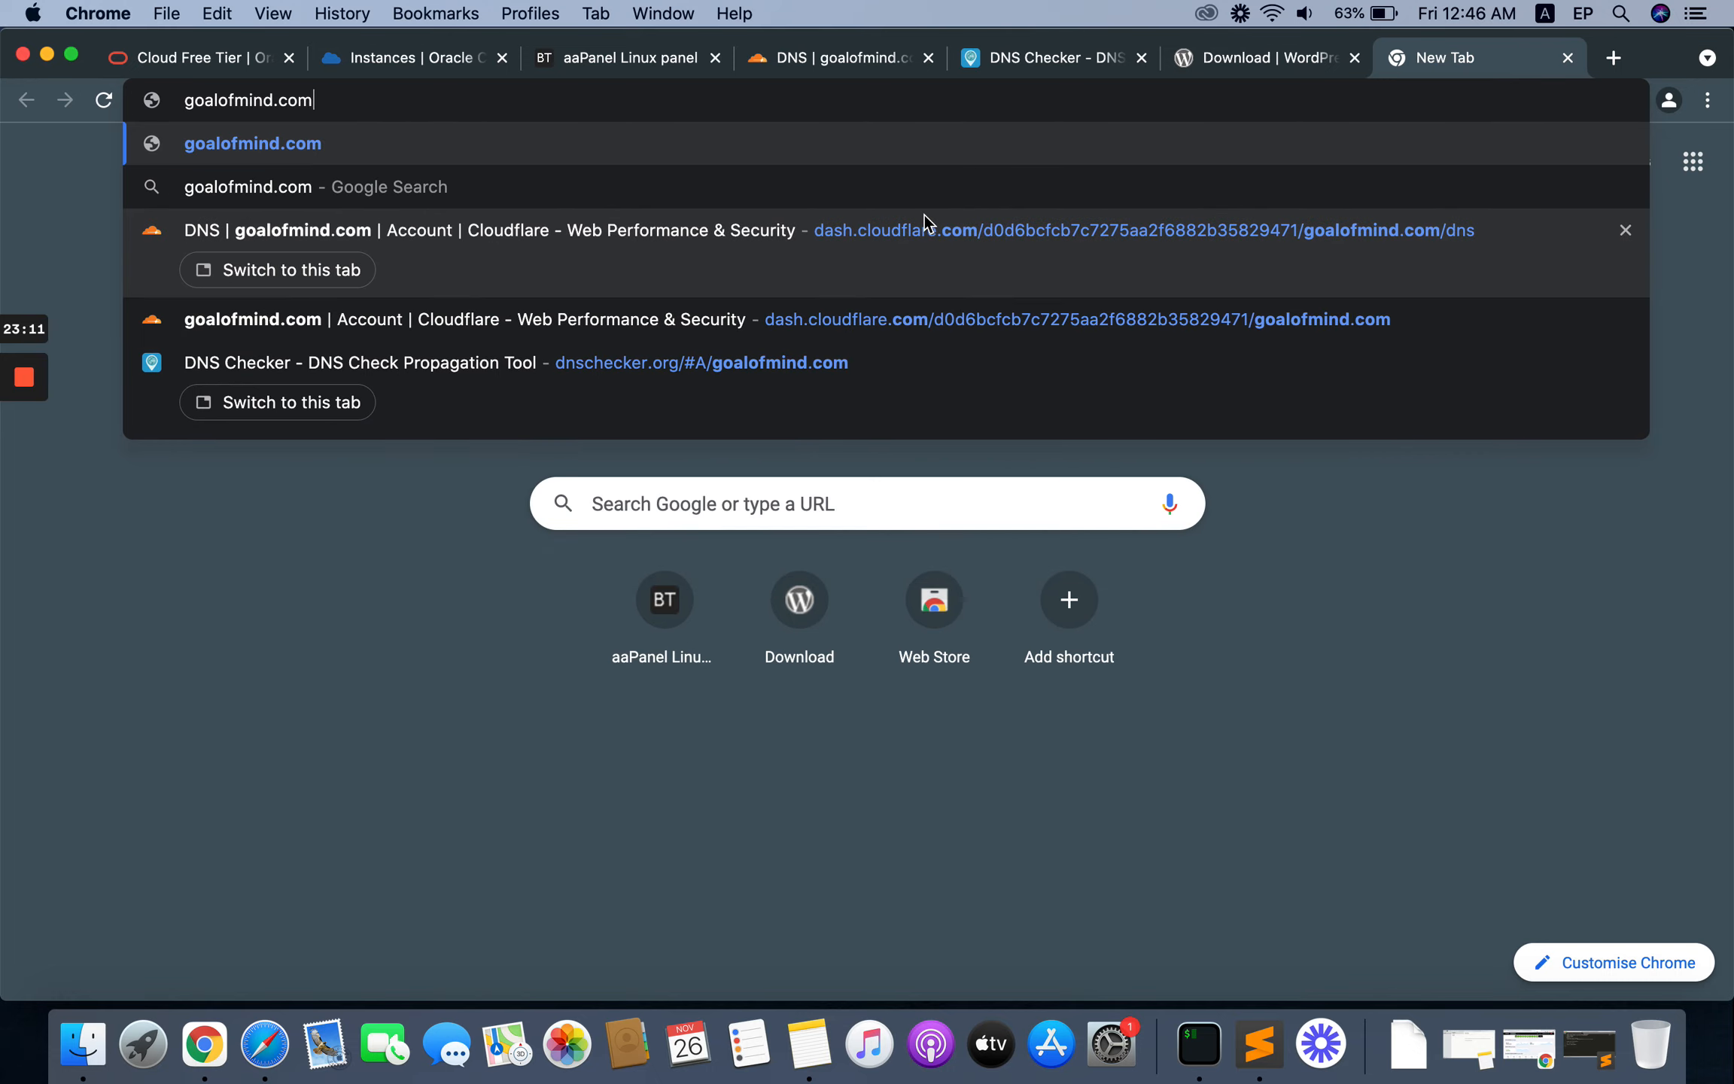
{"action": "key", "text": "Return"}
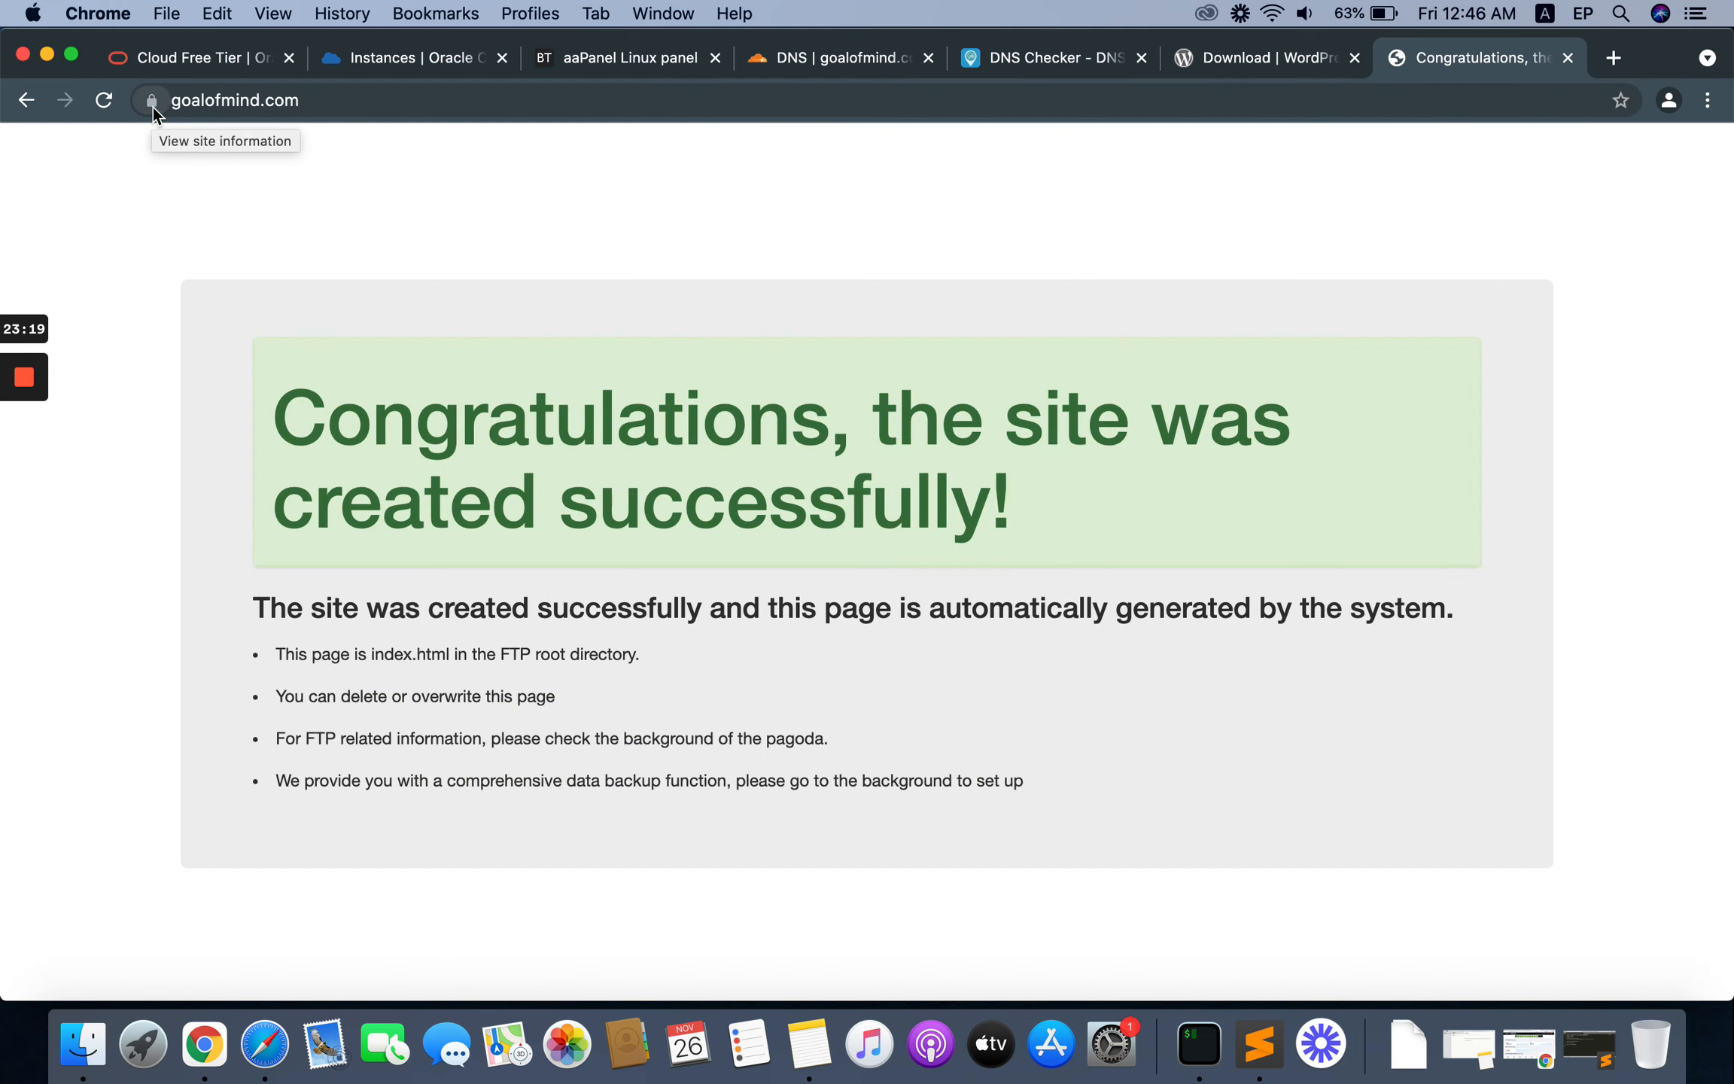
{"action": "left_click", "coordinate": [183, 101]}
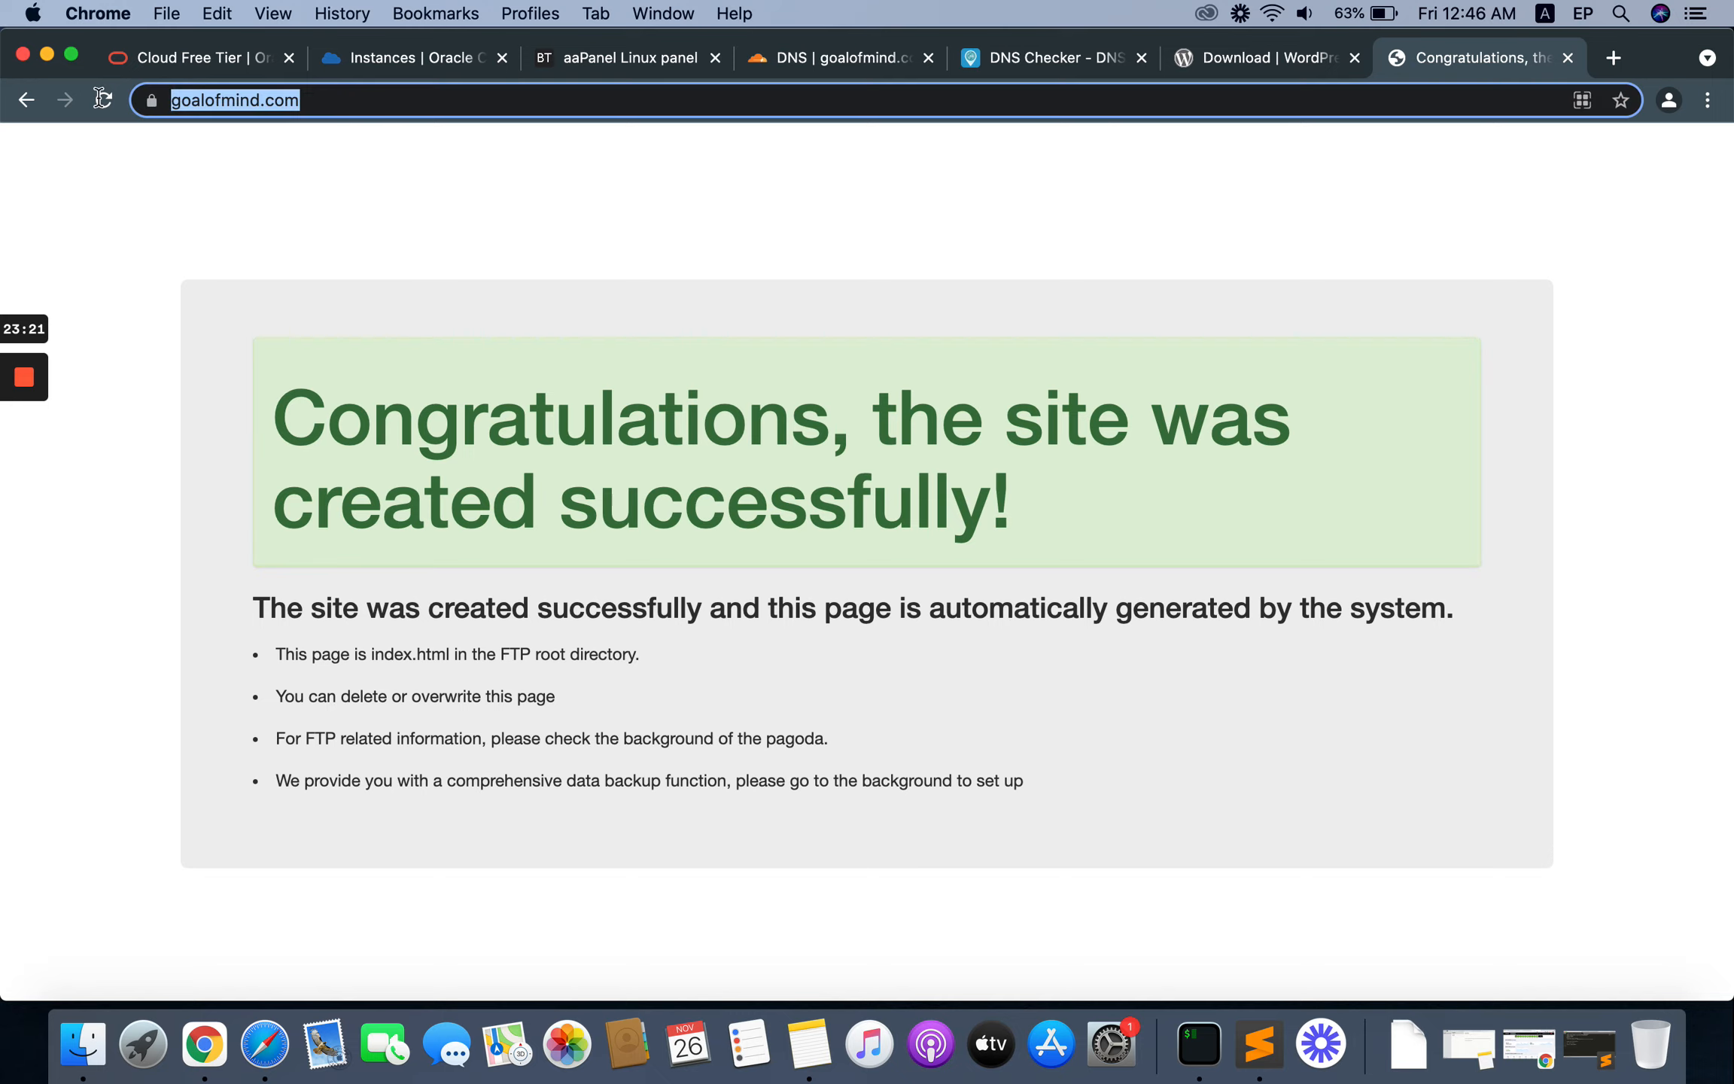
{"action": "left_click", "coordinate": [233, 106]}
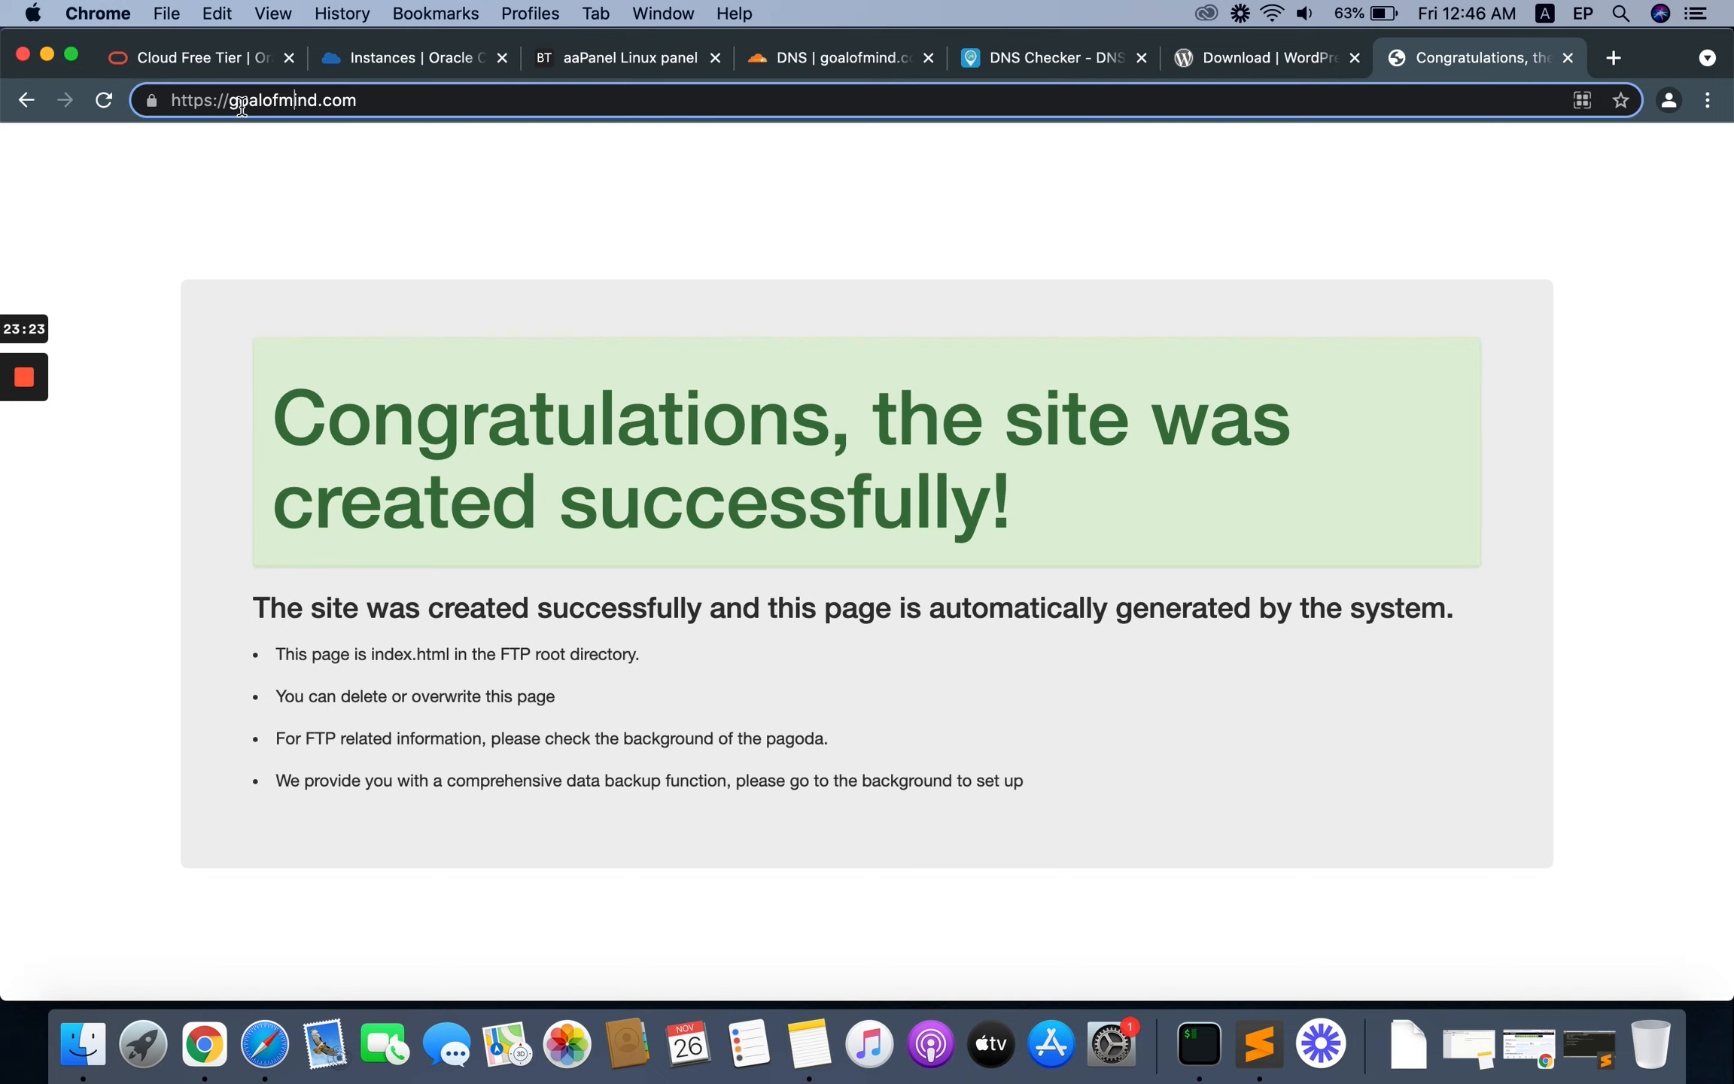
{"action": "left_click", "coordinate": [1613, 57]}
{"action": "type", "text": "w"}
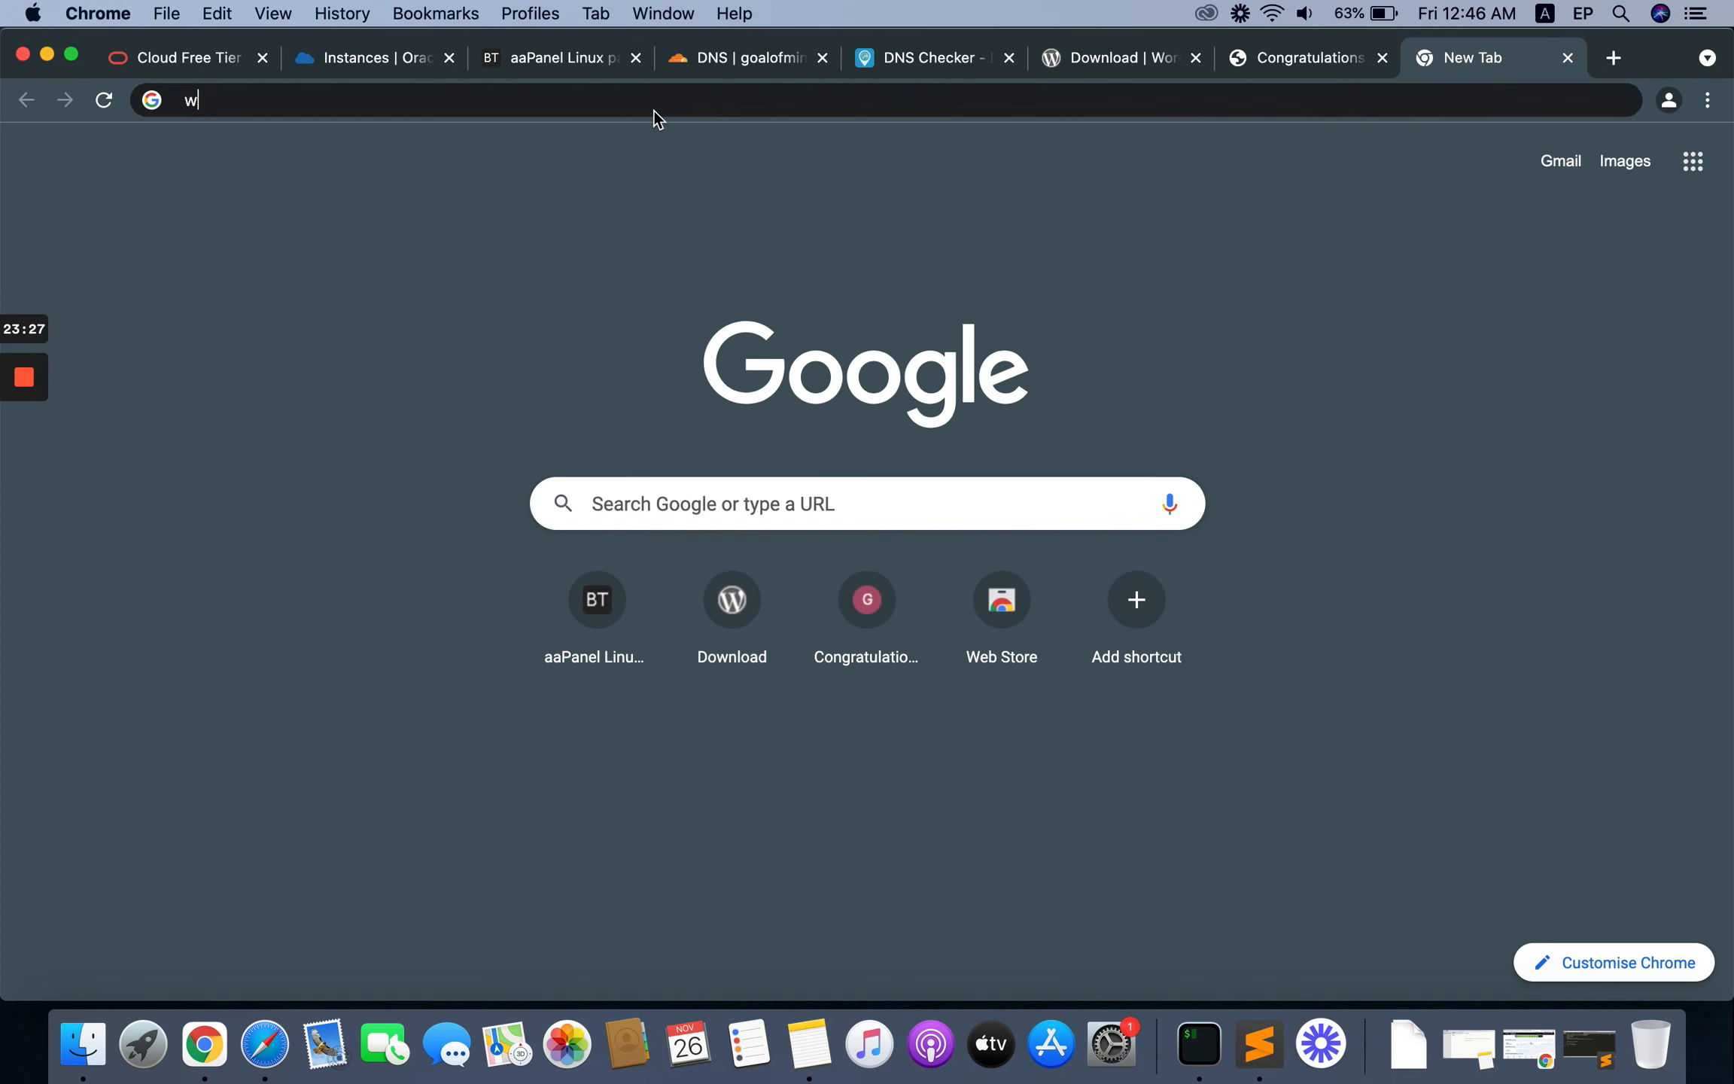
{"action": "type", "text": "ww.go"}
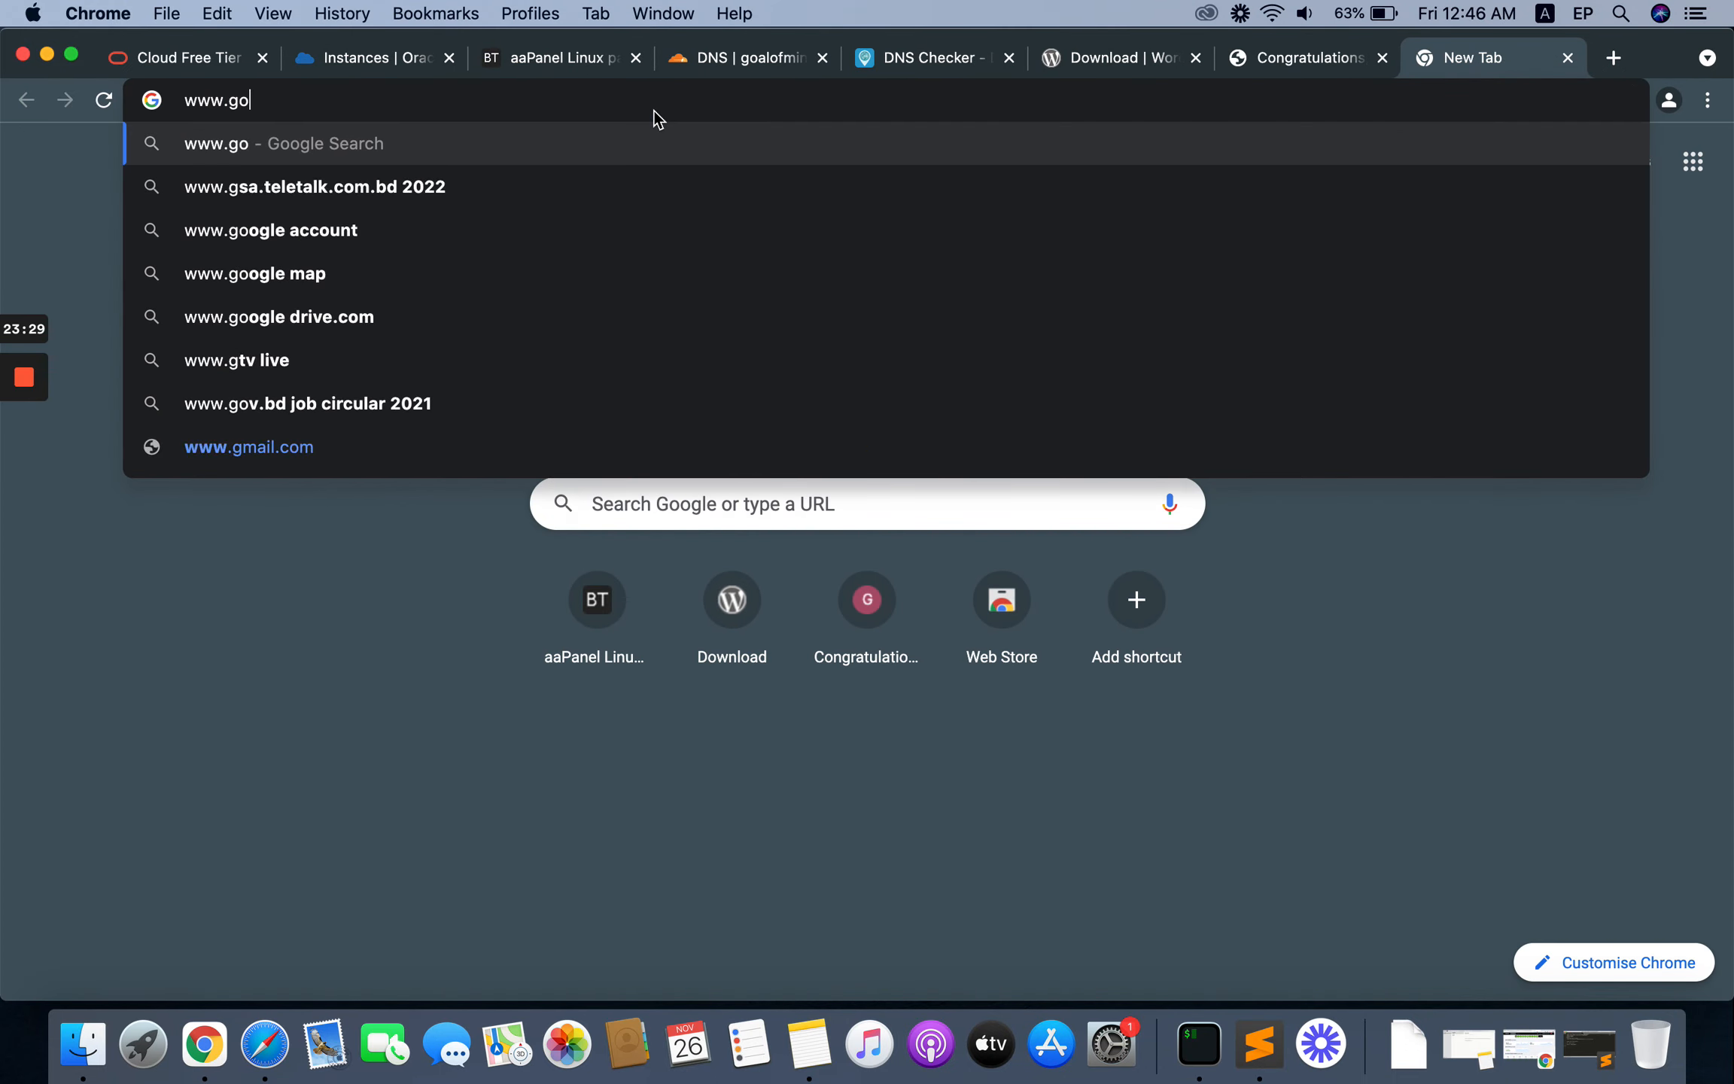
{"action": "type", "text": "alofmind.com"}
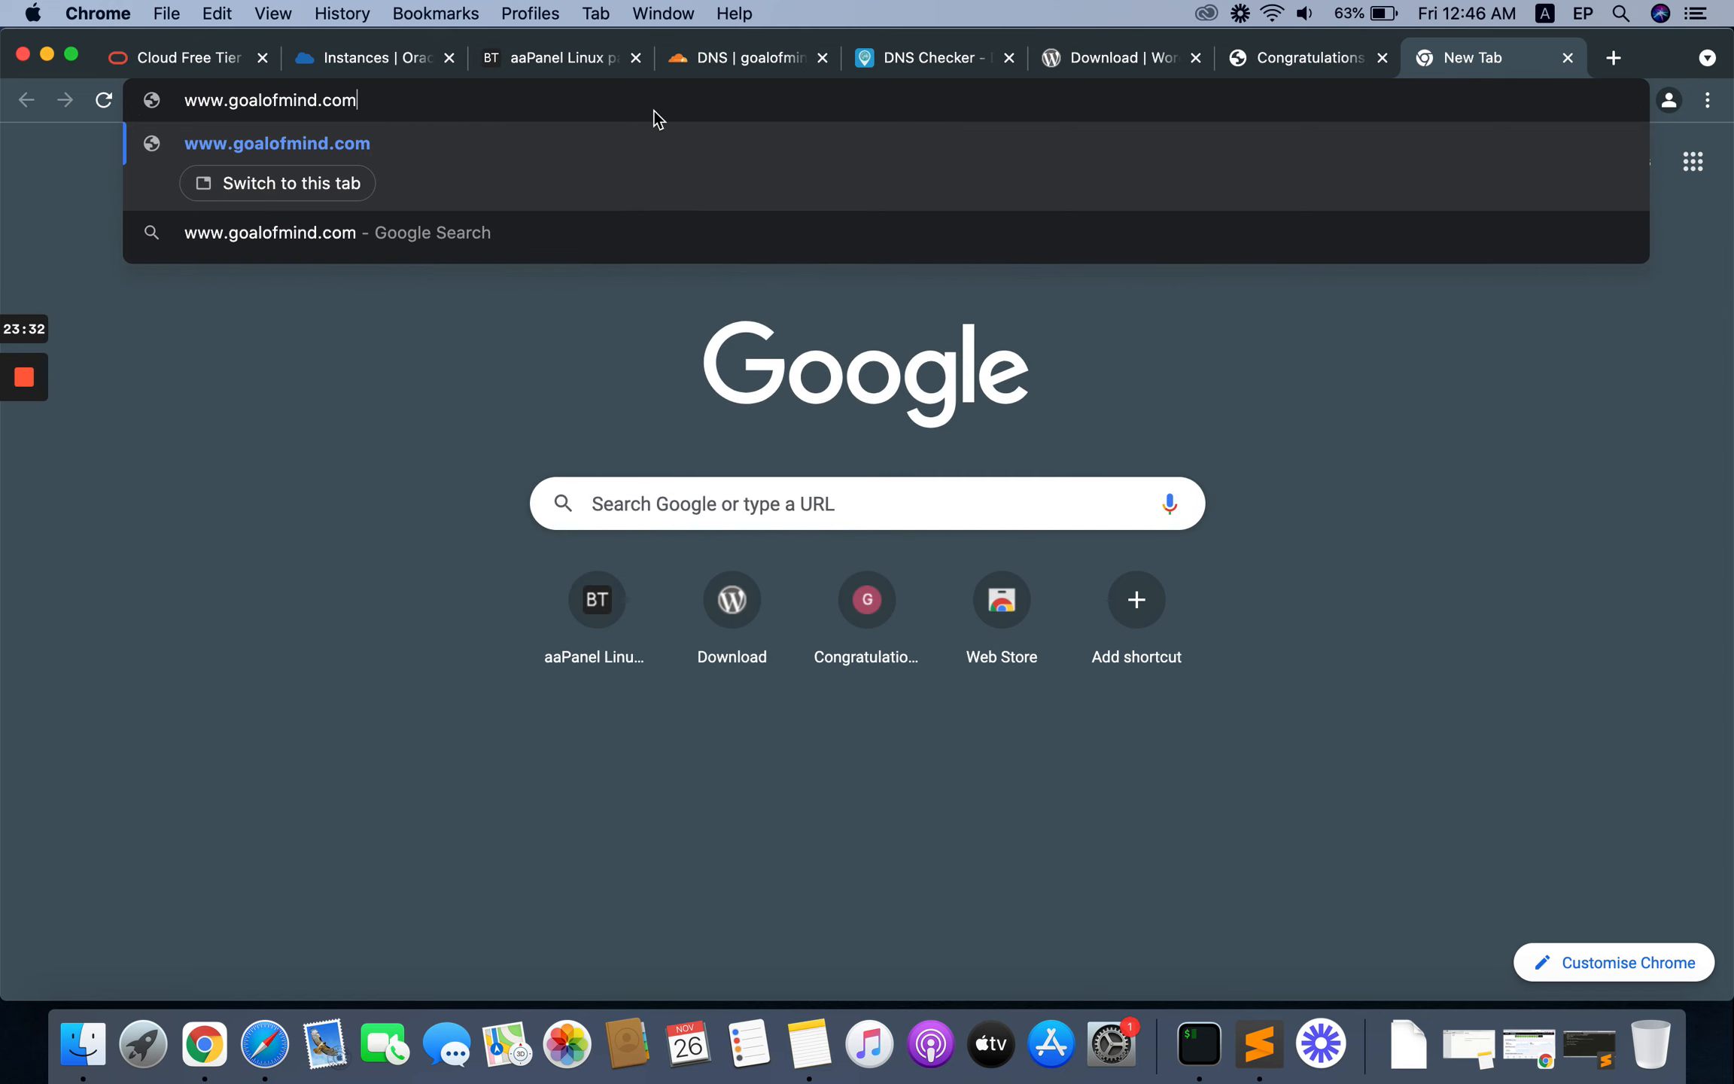
{"action": "key", "text": "Return"}
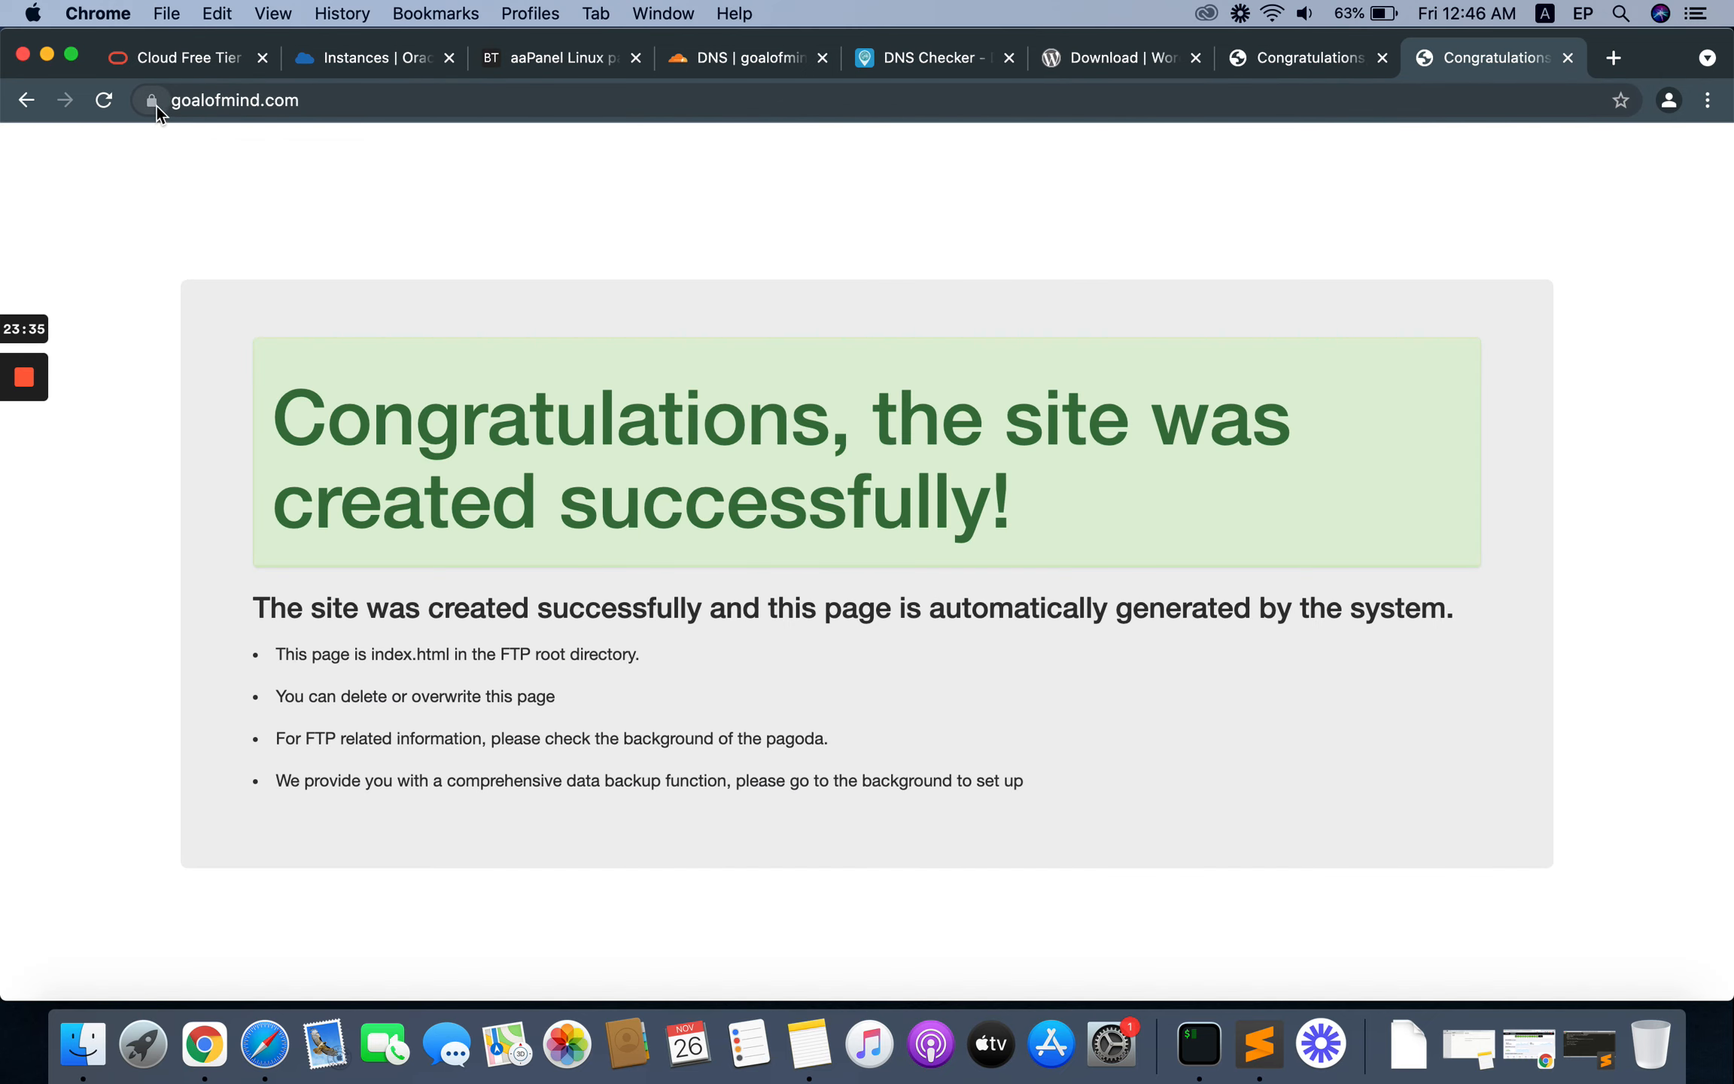
Step: Compare the full addresses of the www and non-www site tabs, and return to aaPanel
{"action": "left_click", "coordinate": [302, 98]}
{"action": "key", "text": "Right"}
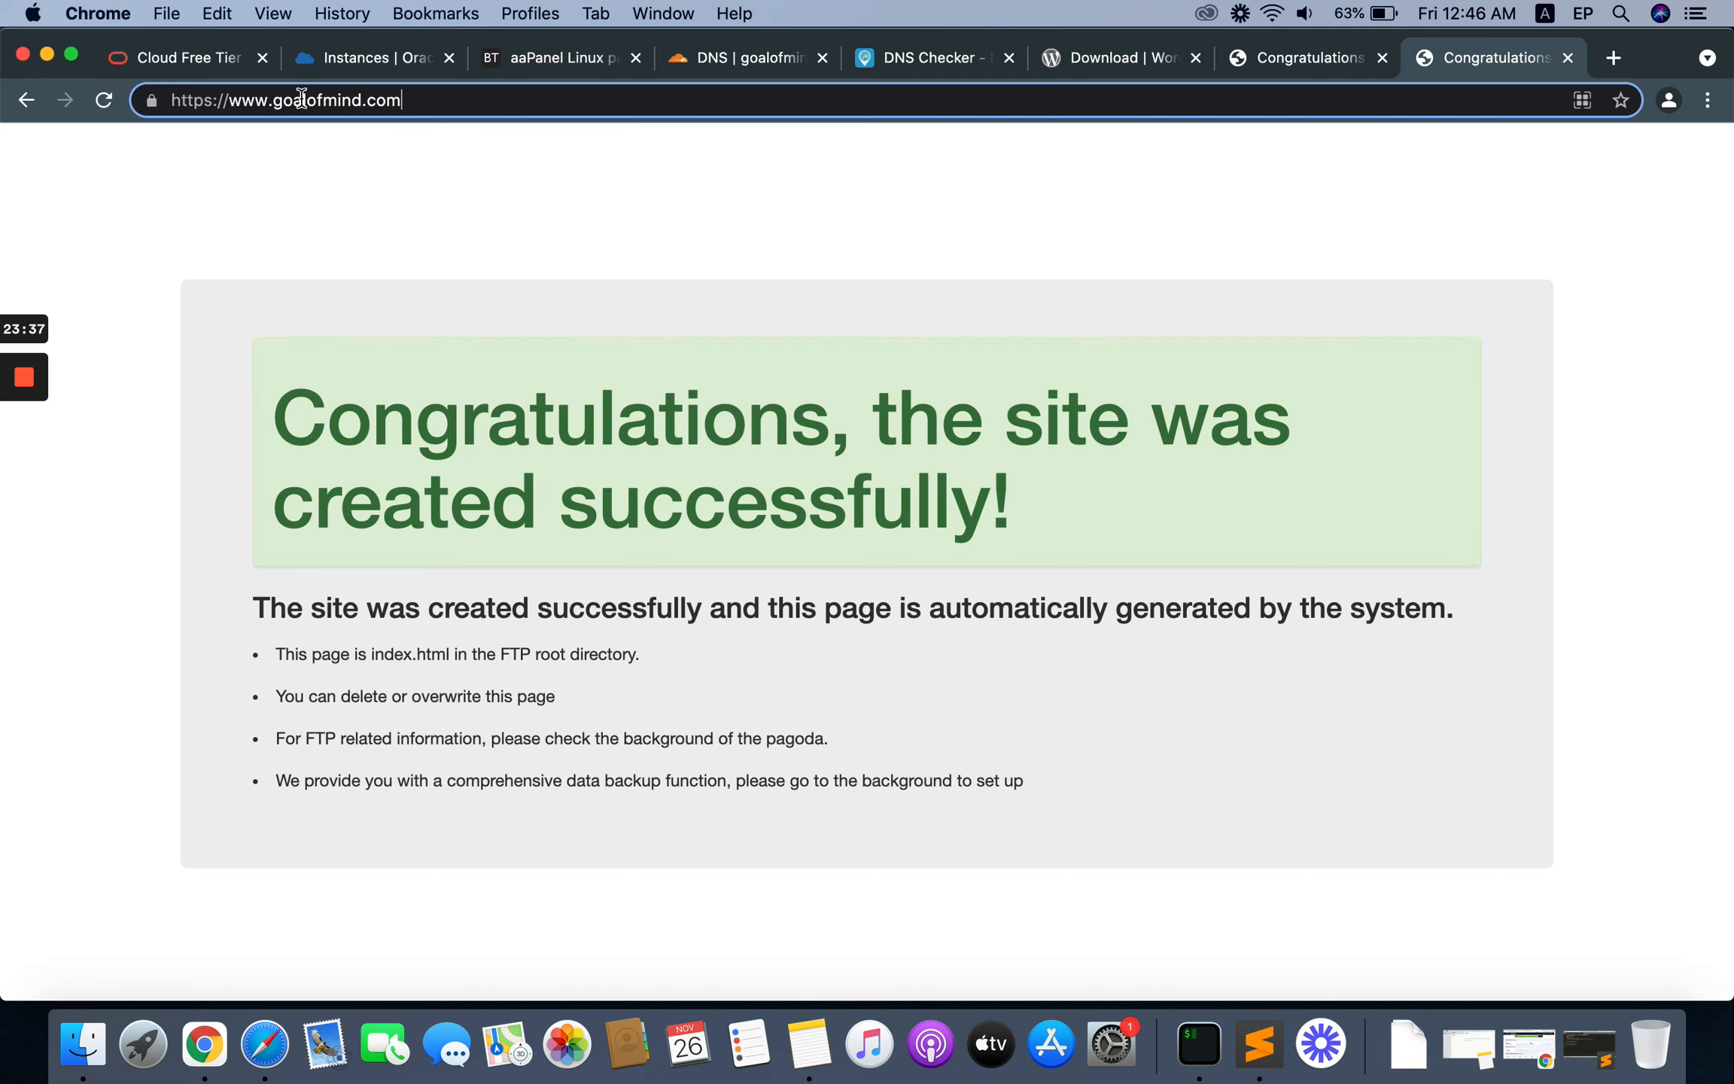
{"action": "double_click", "coordinate": [235, 103]}
{"action": "left_click", "coordinate": [243, 103]}
{"action": "mouse_move", "coordinate": [228, 101]}
{"action": "left_mouse_down"}
{"action": "mouse_move", "coordinate": [307, 102]}
{"action": "mouse_move", "coordinate": [254, 100]}
{"action": "left_mouse_up"}
{"action": "left_click", "coordinate": [1286, 58]}
{"action": "left_click", "coordinate": [279, 100]}
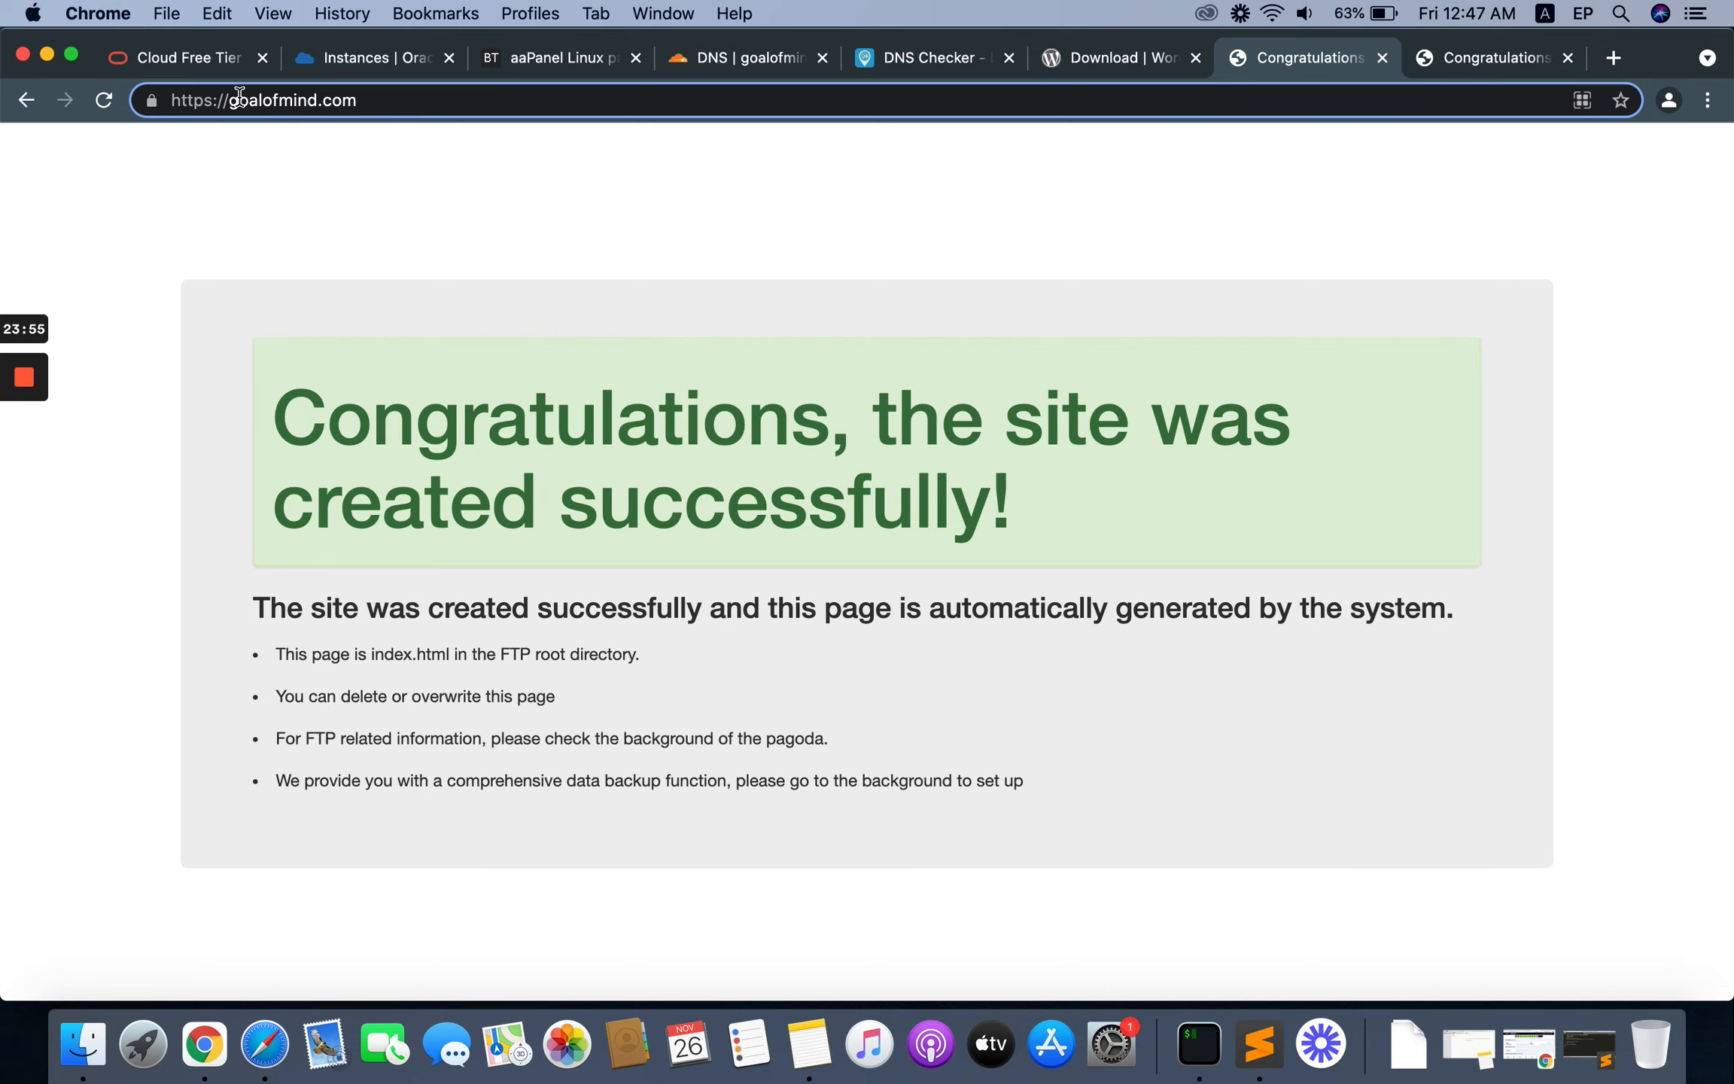
{"action": "left_click_drag", "start_coordinate": [212, 101], "coordinate": [265, 100]}
{"action": "left_click", "coordinate": [1457, 57]}
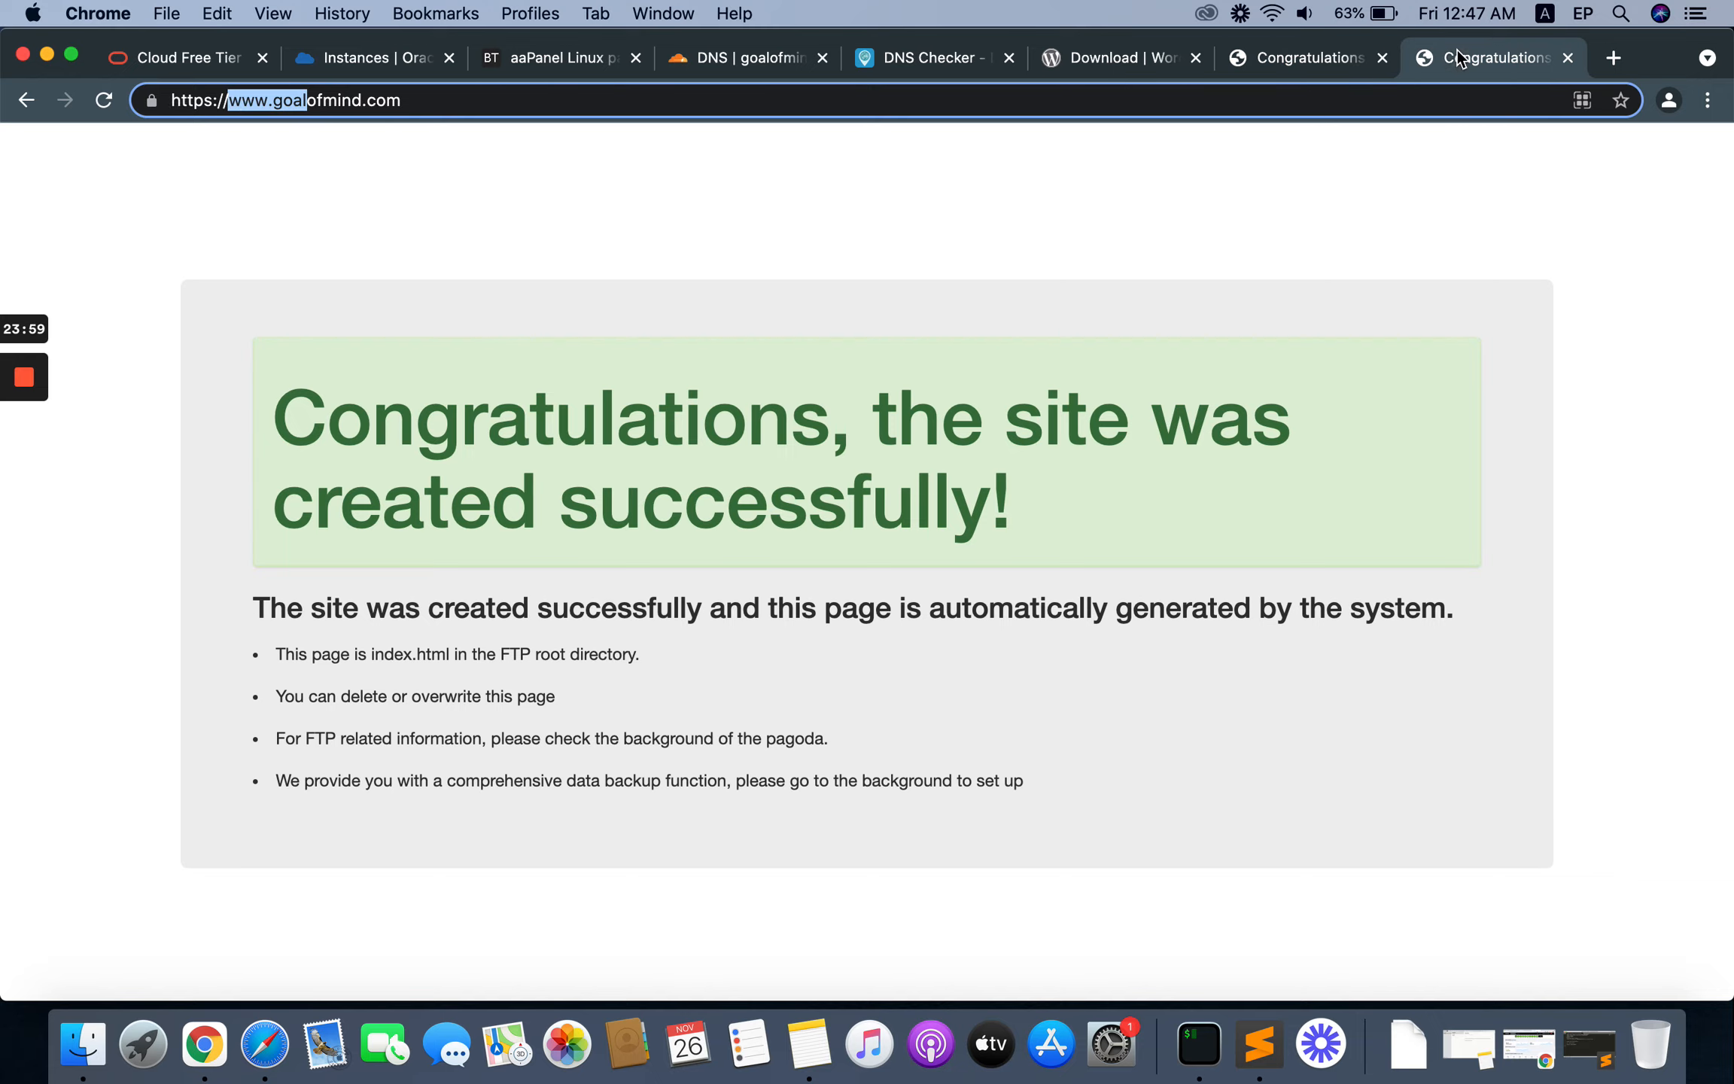
{"action": "left_click", "coordinate": [322, 88]}
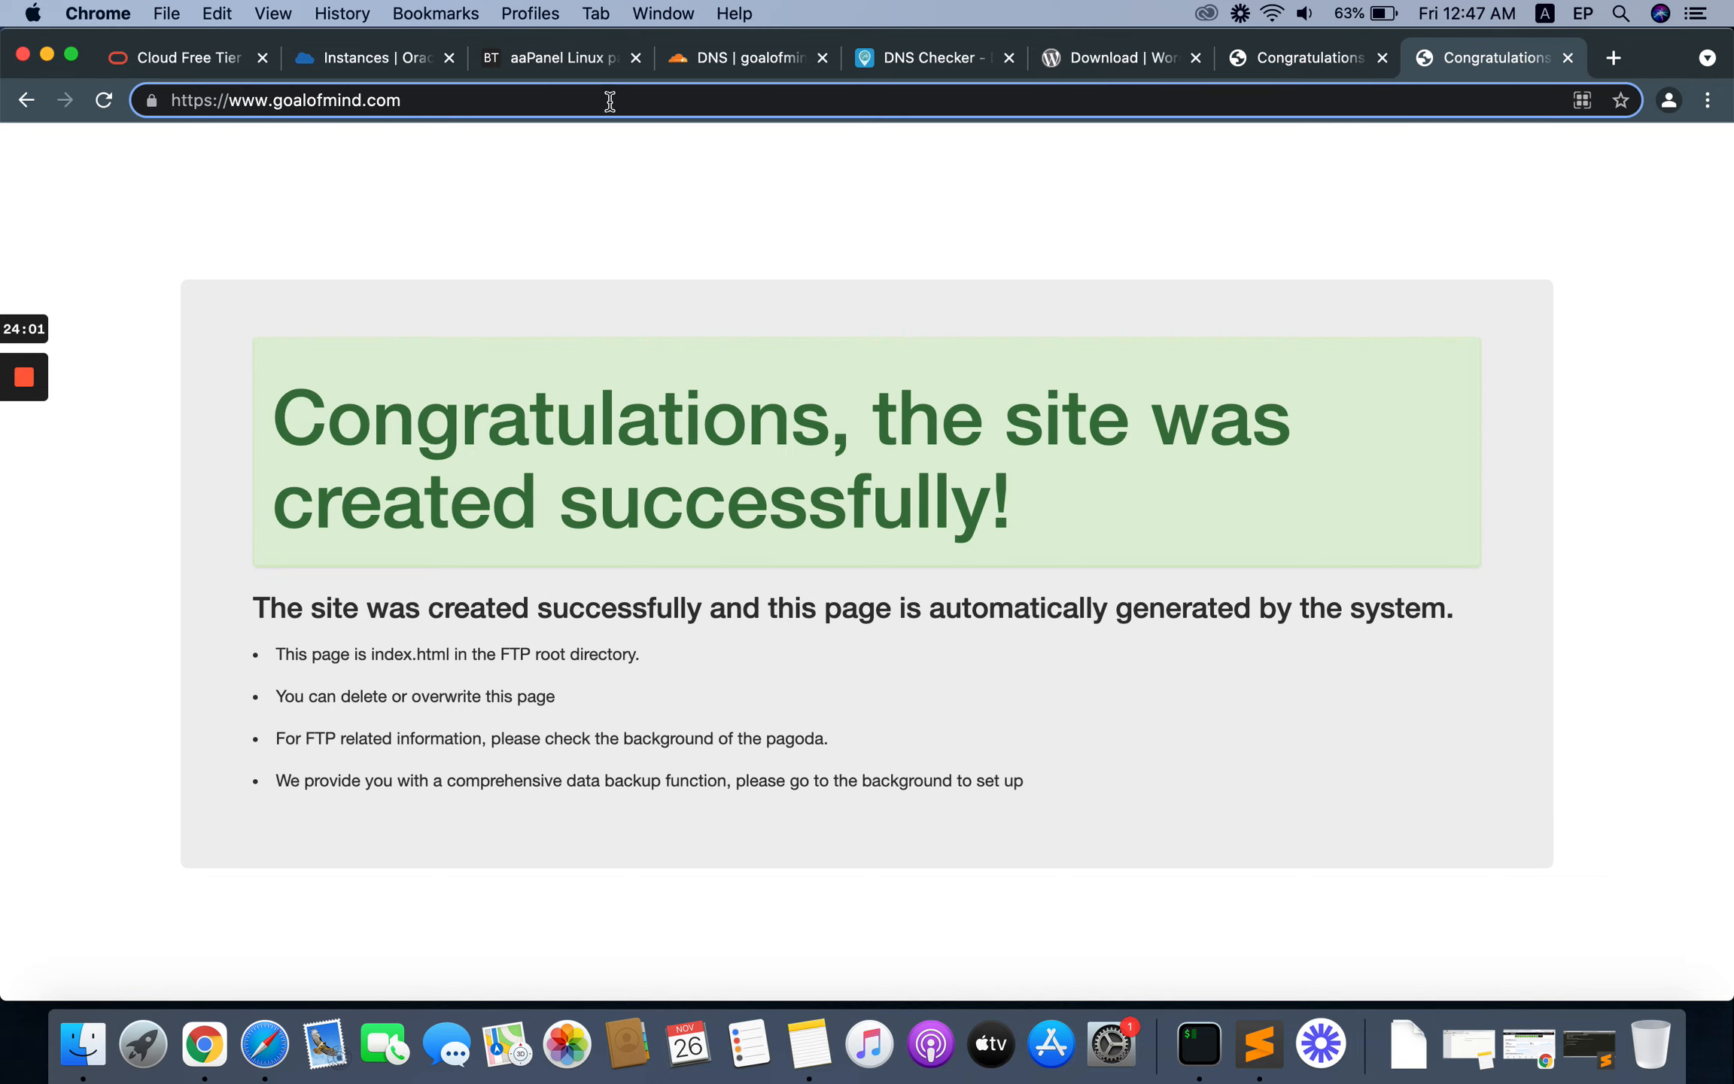
{"action": "left_click", "coordinate": [531, 64]}
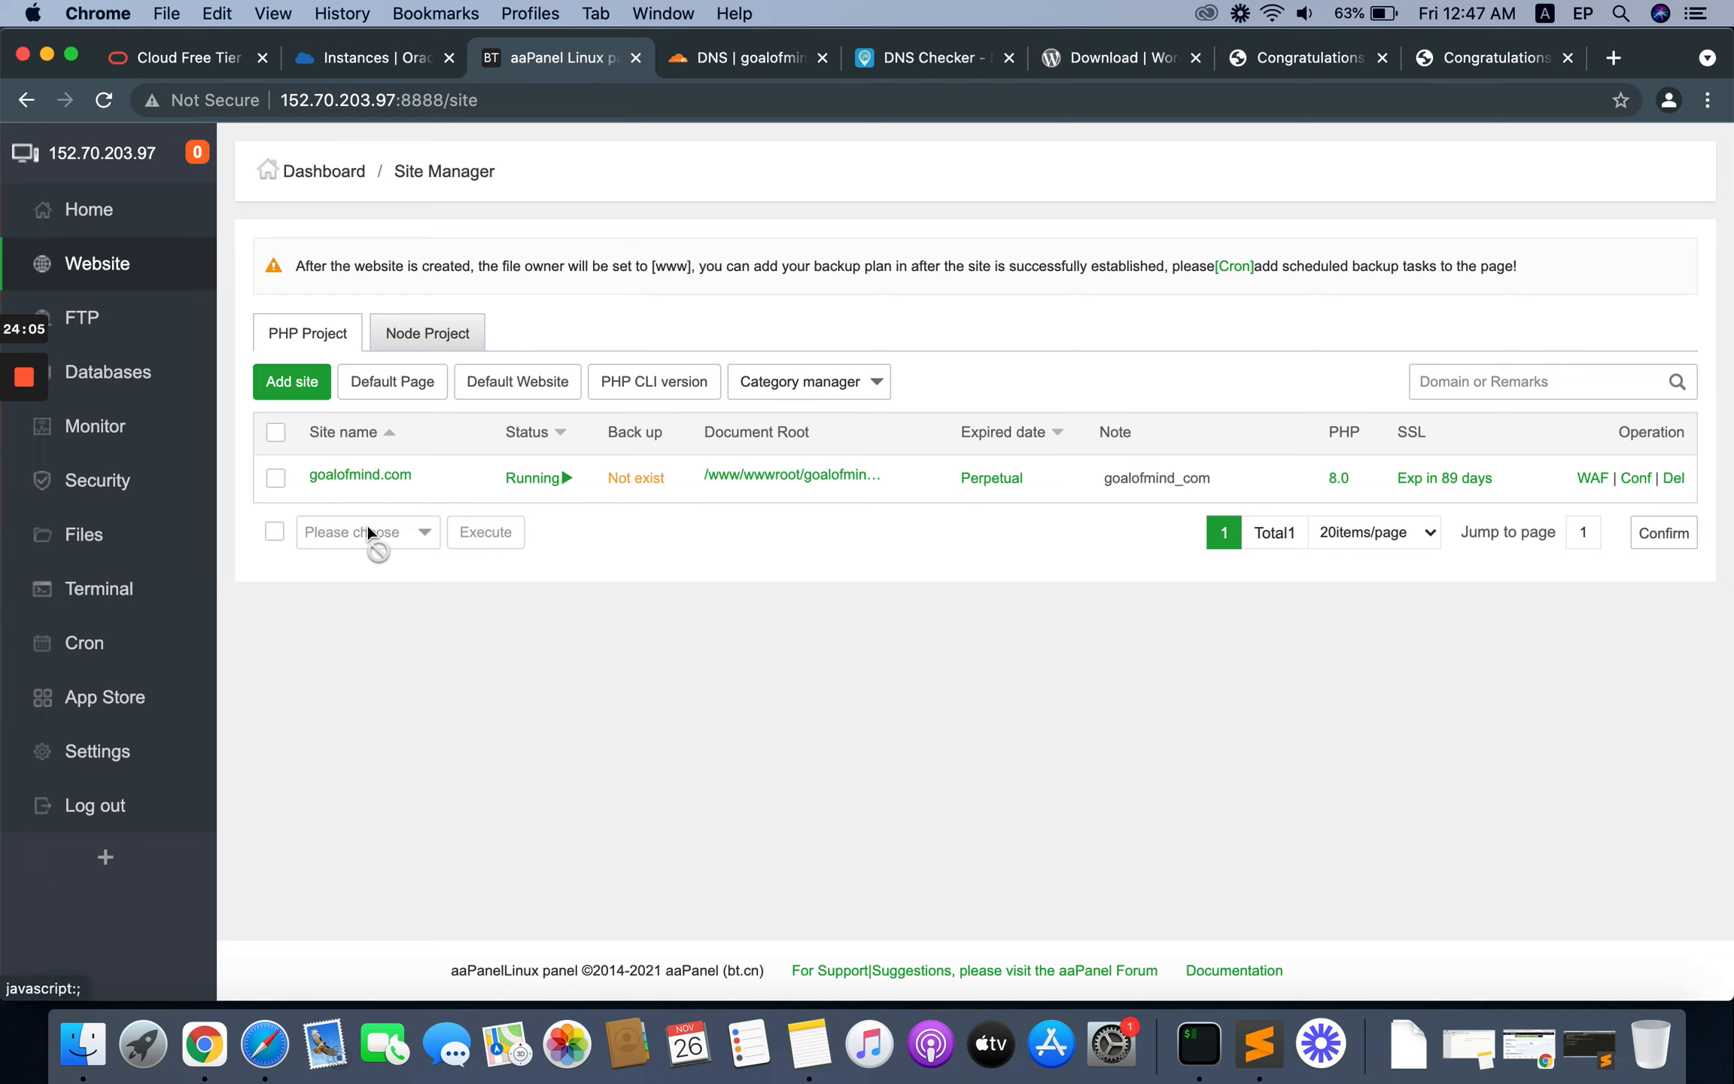
{"action": "left_click", "coordinate": [366, 475]}
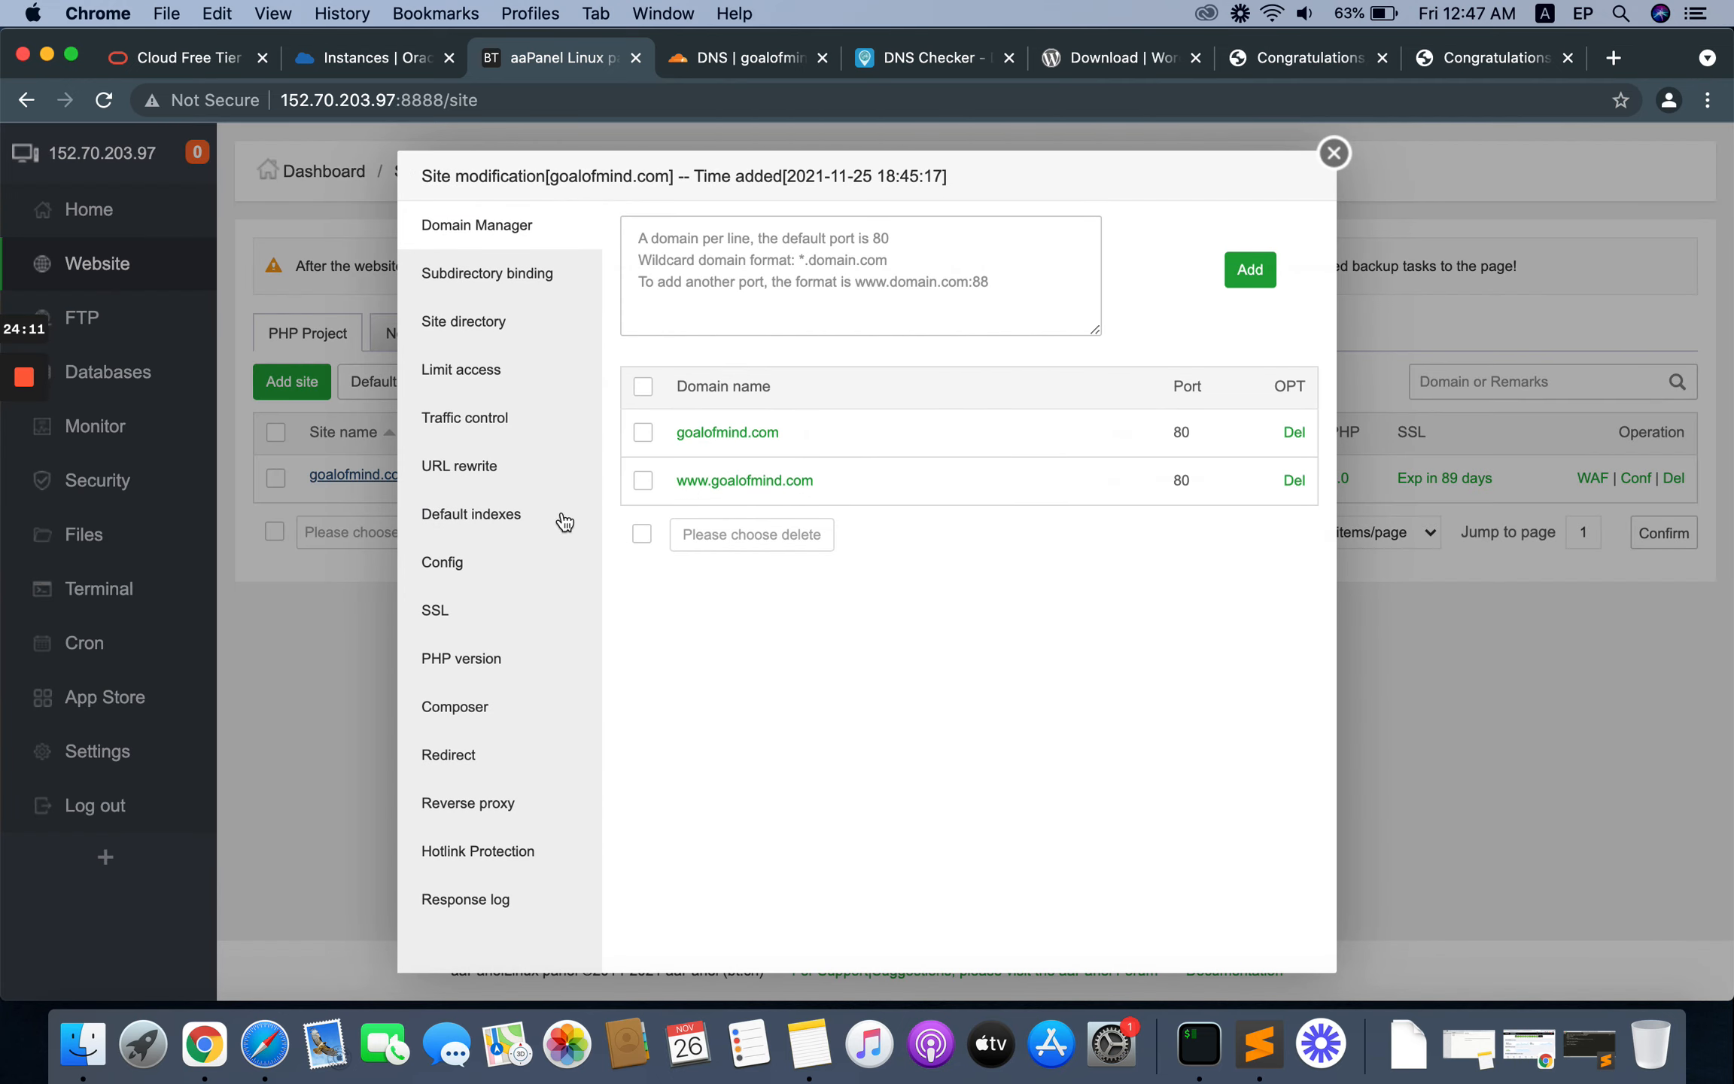
{"action": "left_click", "coordinate": [457, 755]}
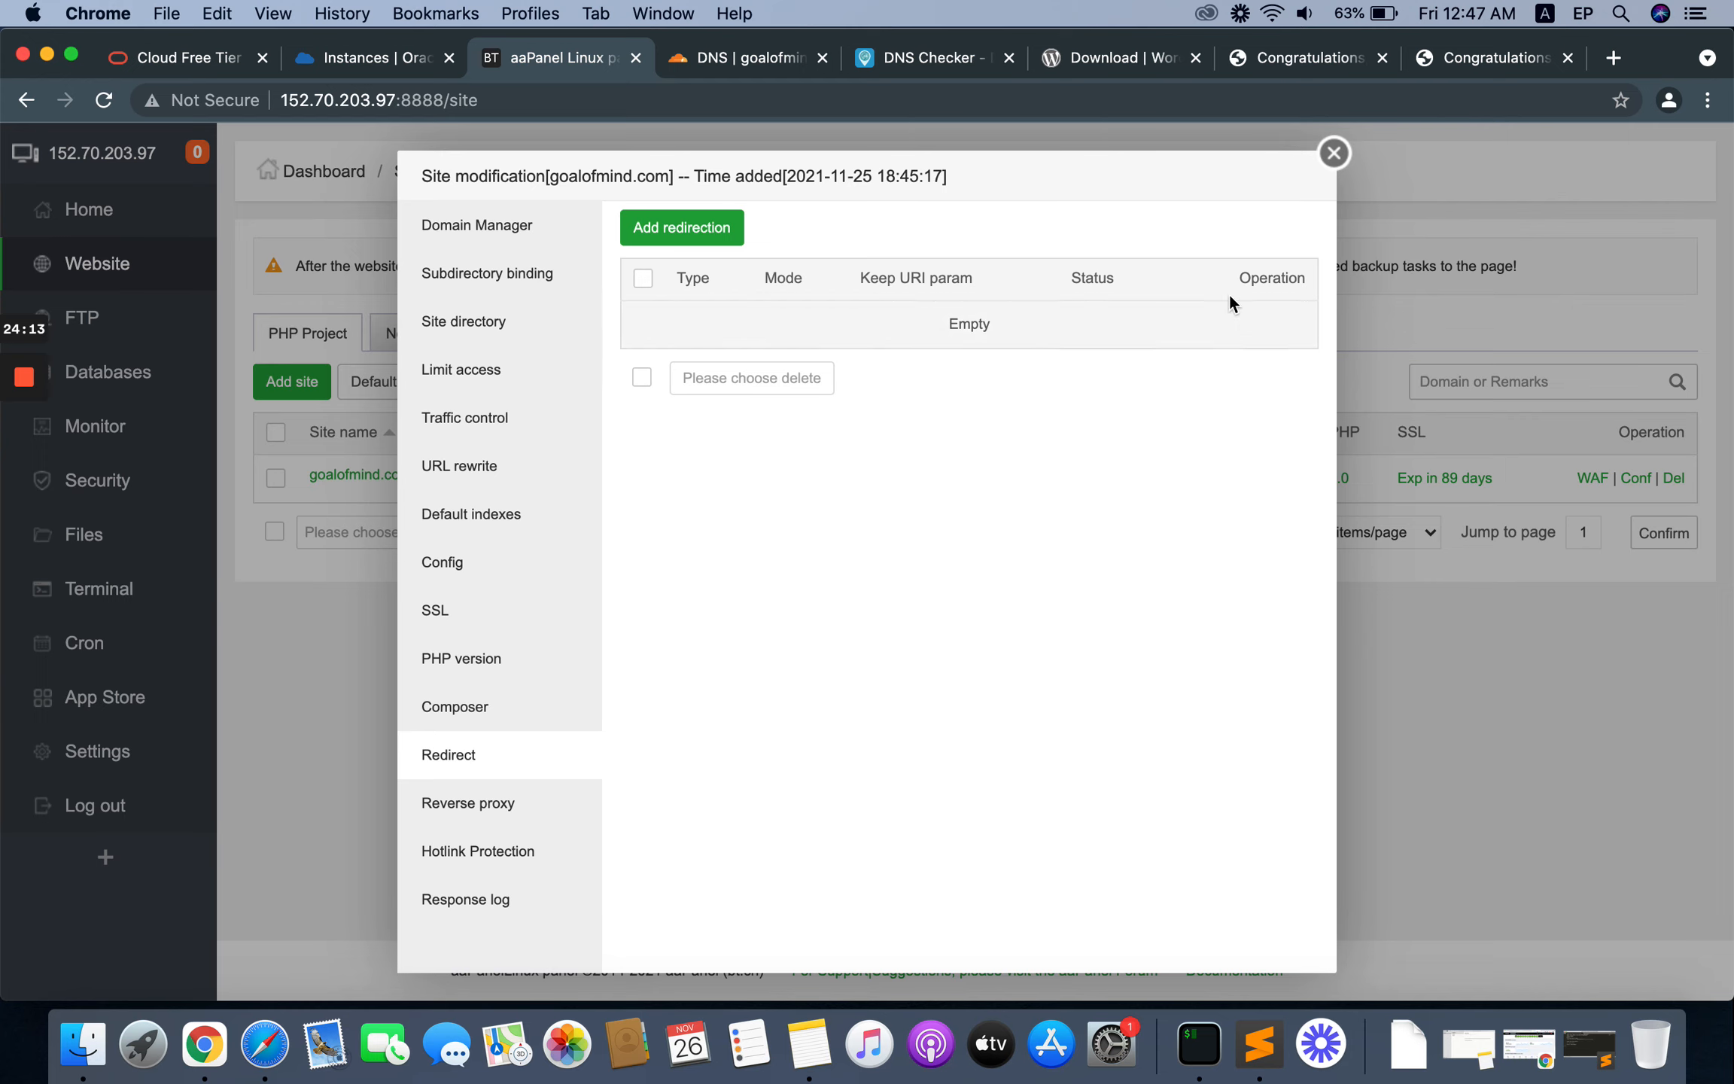
{"action": "left_click", "coordinate": [664, 229]}
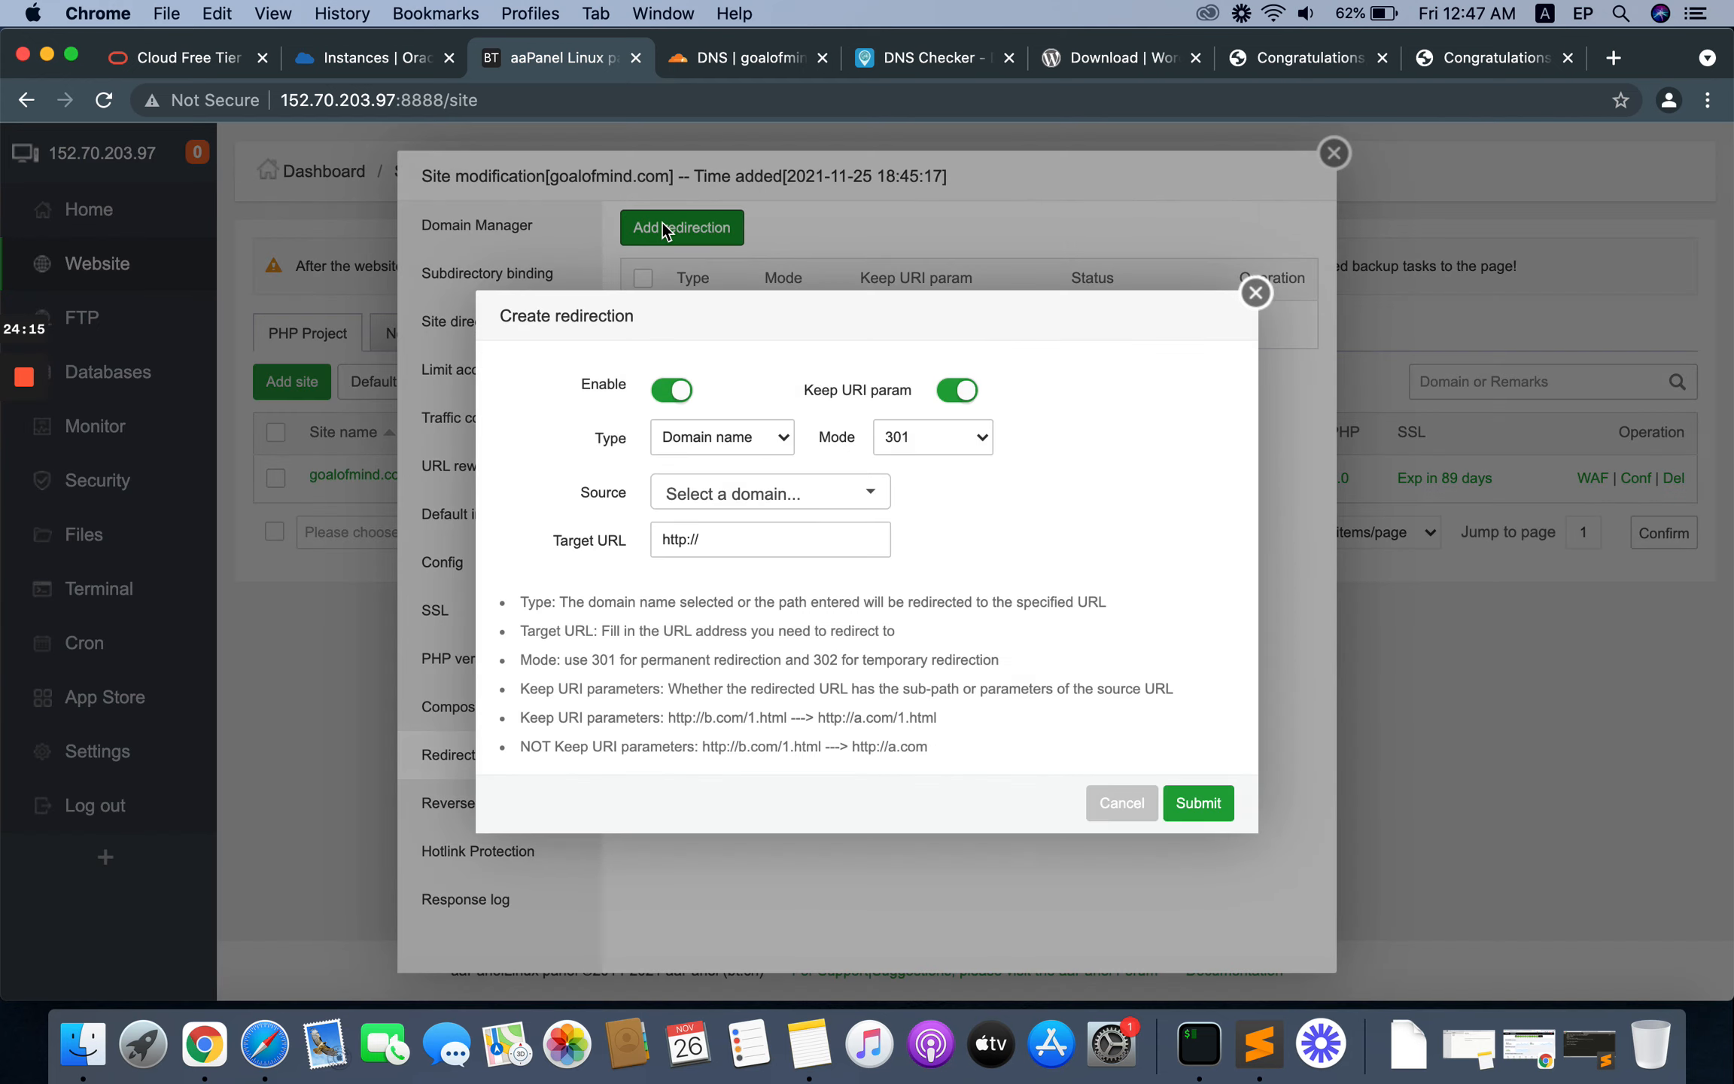
{"action": "left_click", "coordinate": [788, 501]}
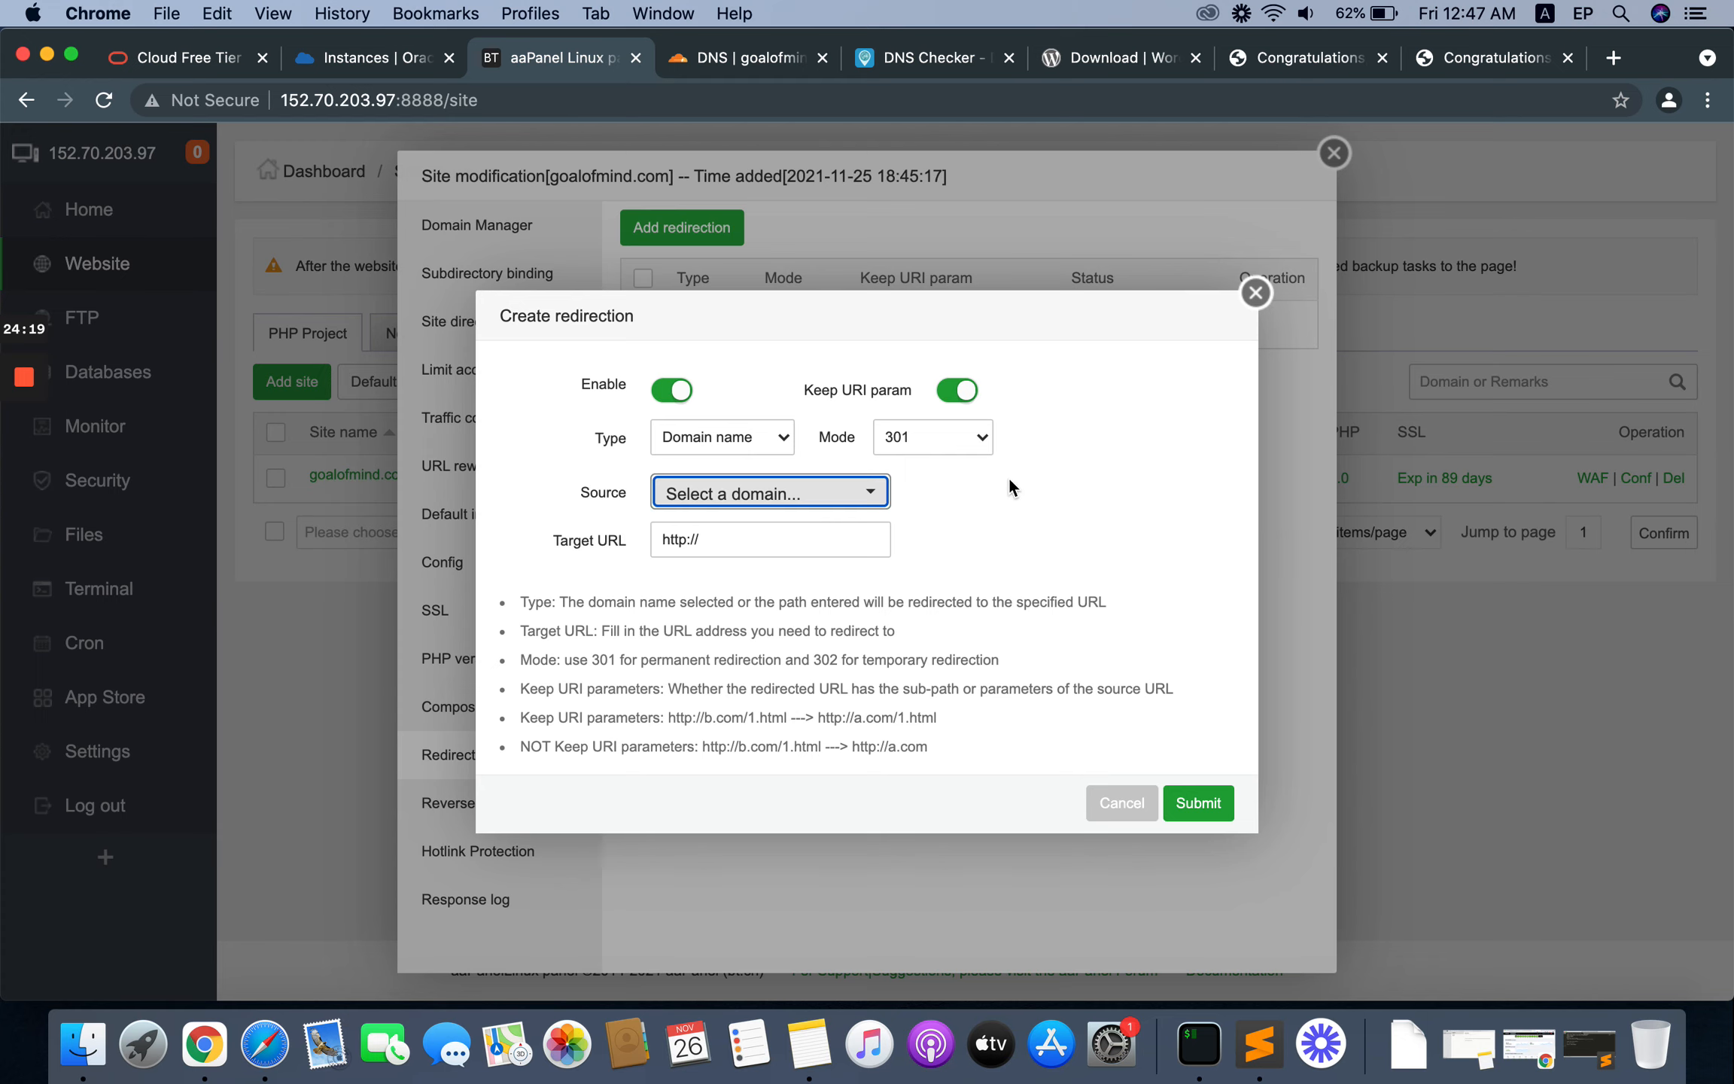
{"action": "right_click", "coordinate": [1124, 409]}
{"action": "left_click", "coordinate": [1177, 466]}
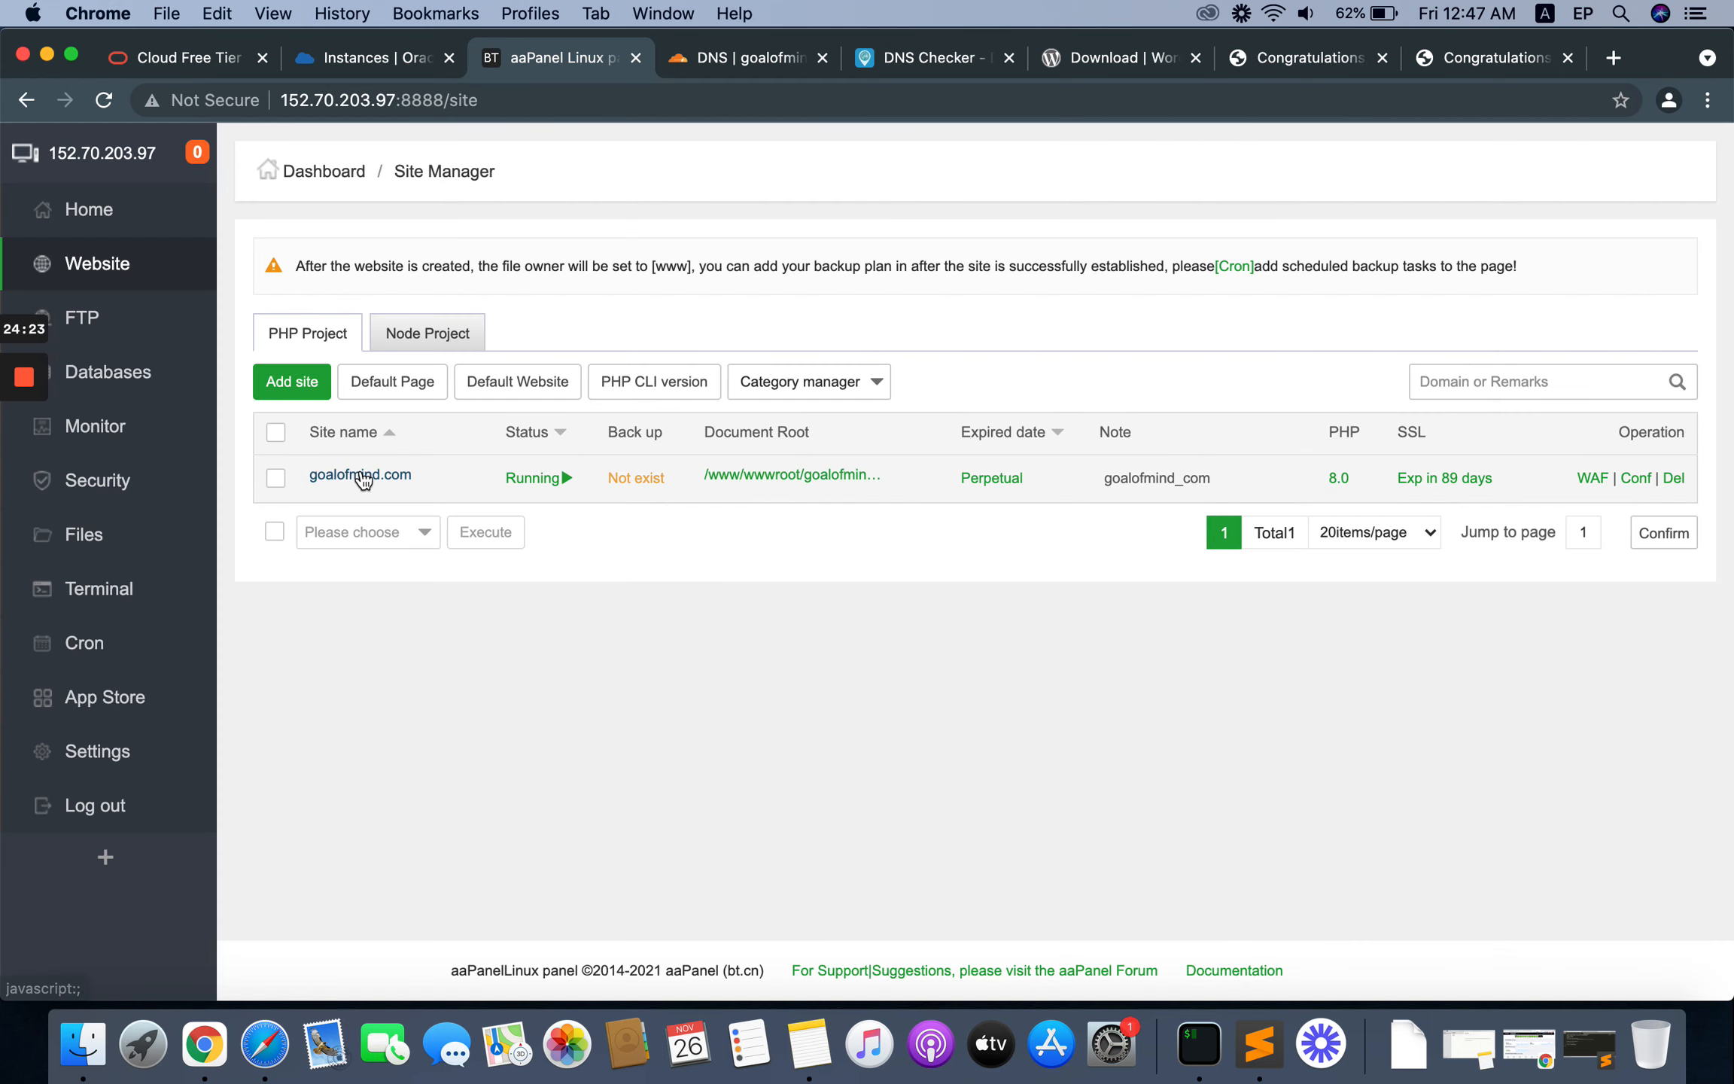
{"action": "left_click", "coordinate": [361, 476]}
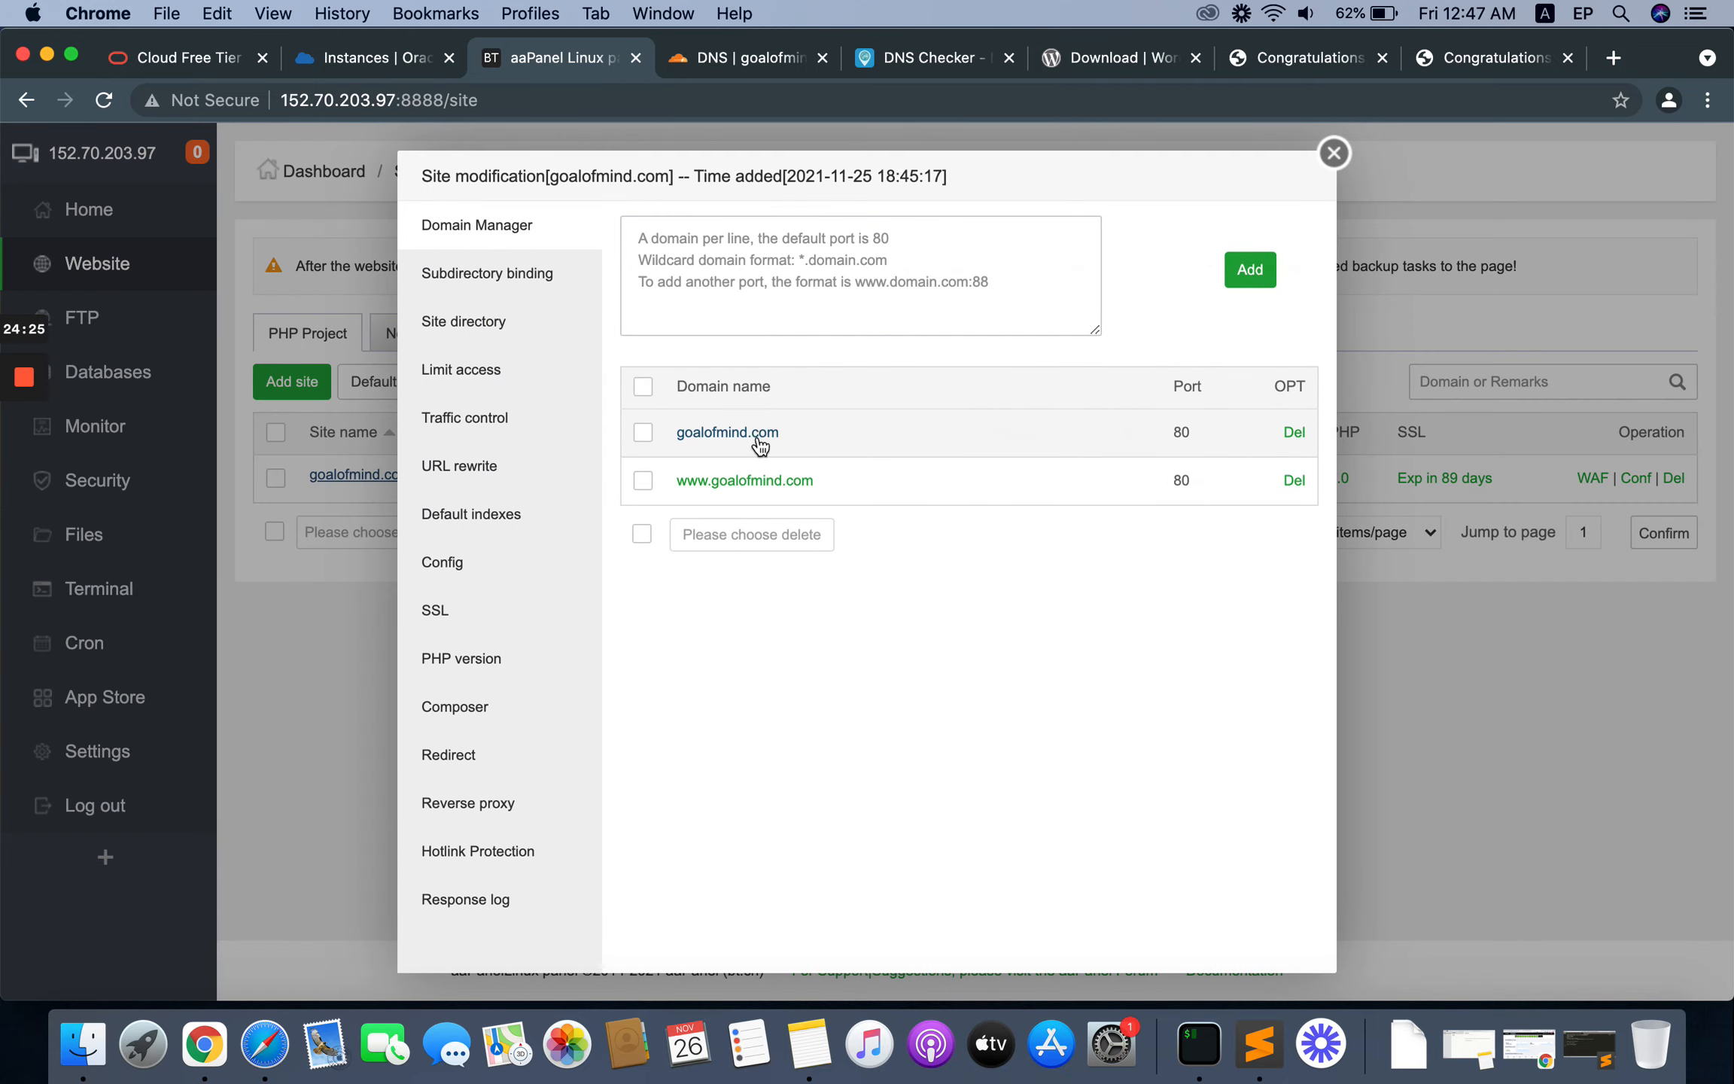
{"action": "left_click", "coordinate": [468, 757]}
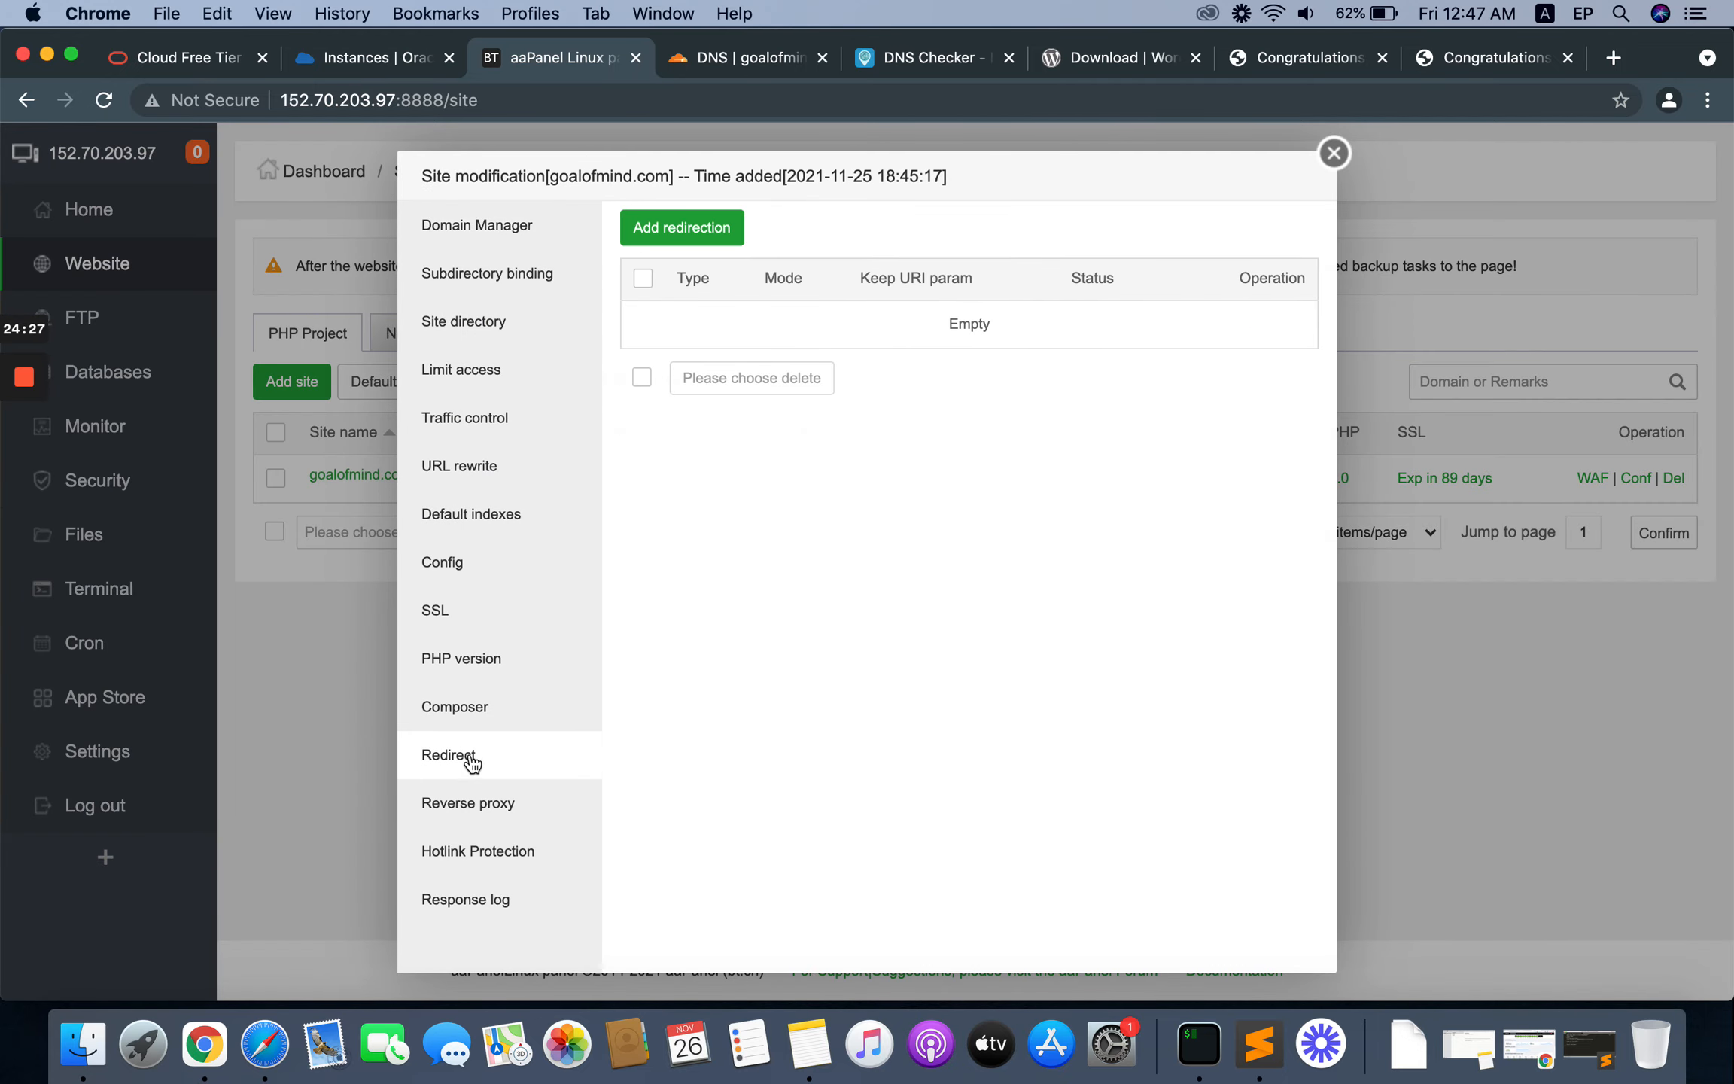
{"action": "left_click", "coordinate": [666, 225]}
{"action": "left_click", "coordinate": [741, 496]}
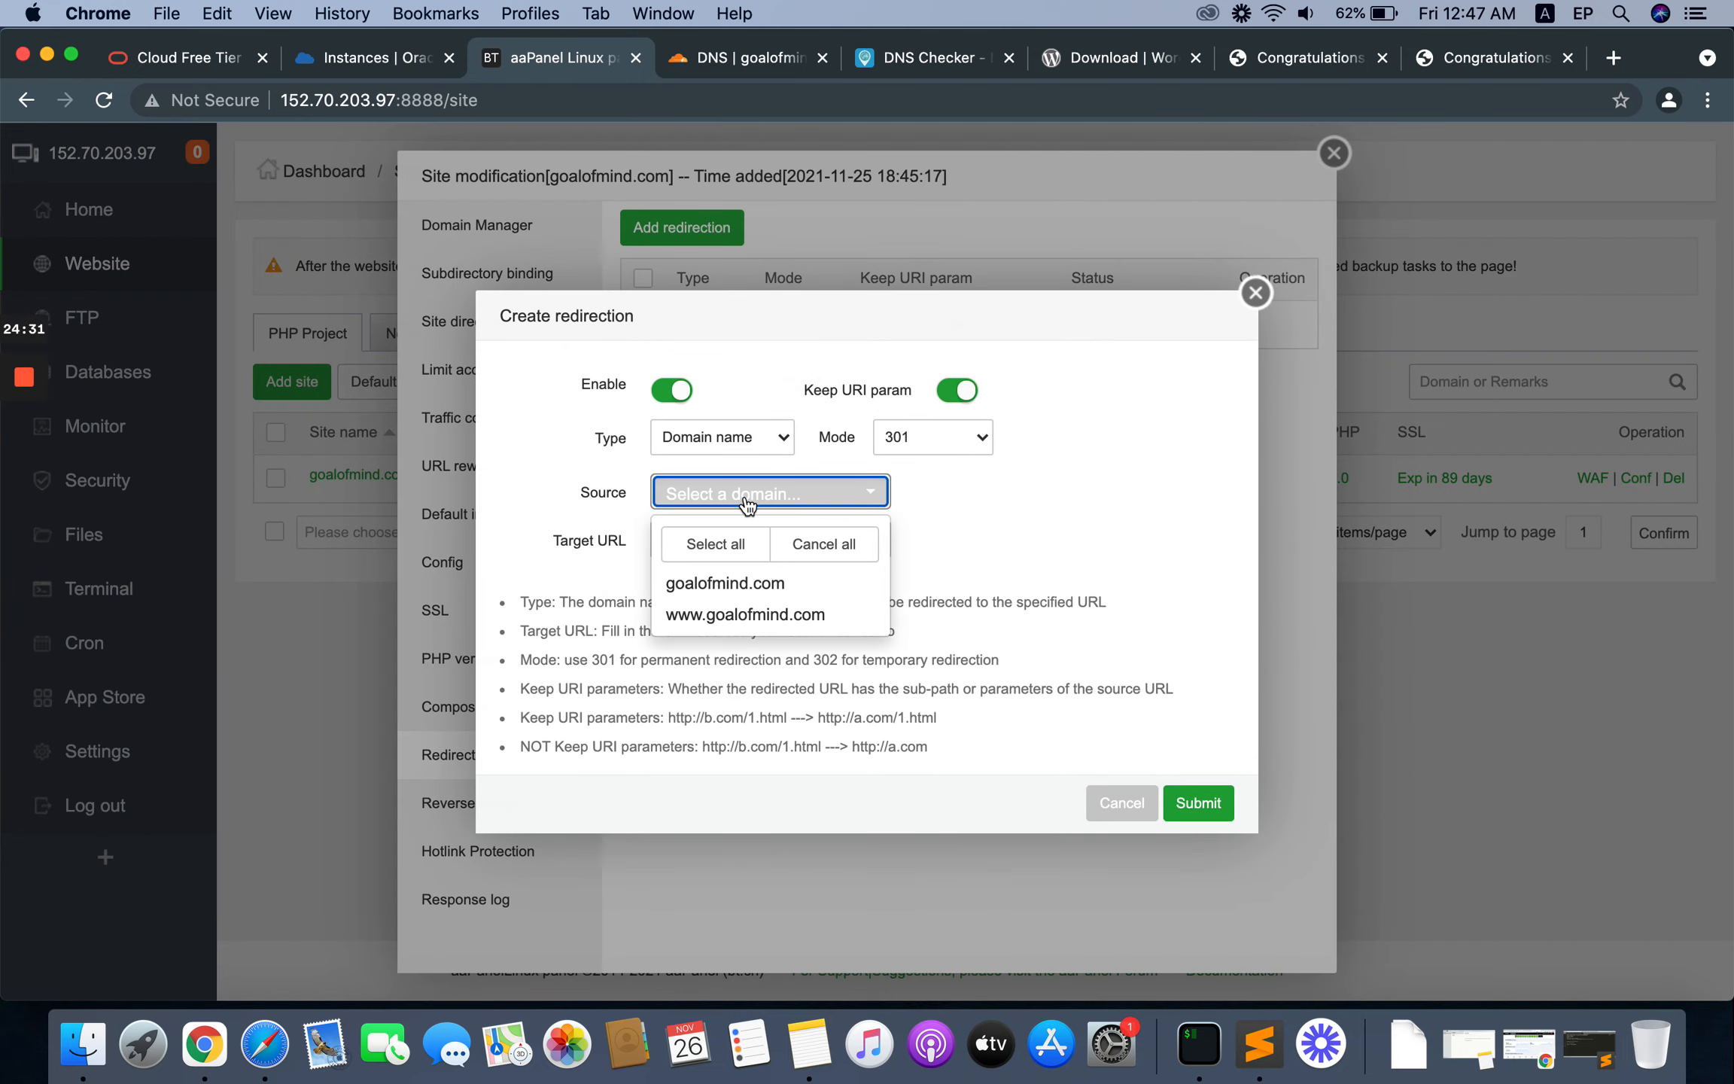
{"action": "left_click", "coordinate": [727, 617]}
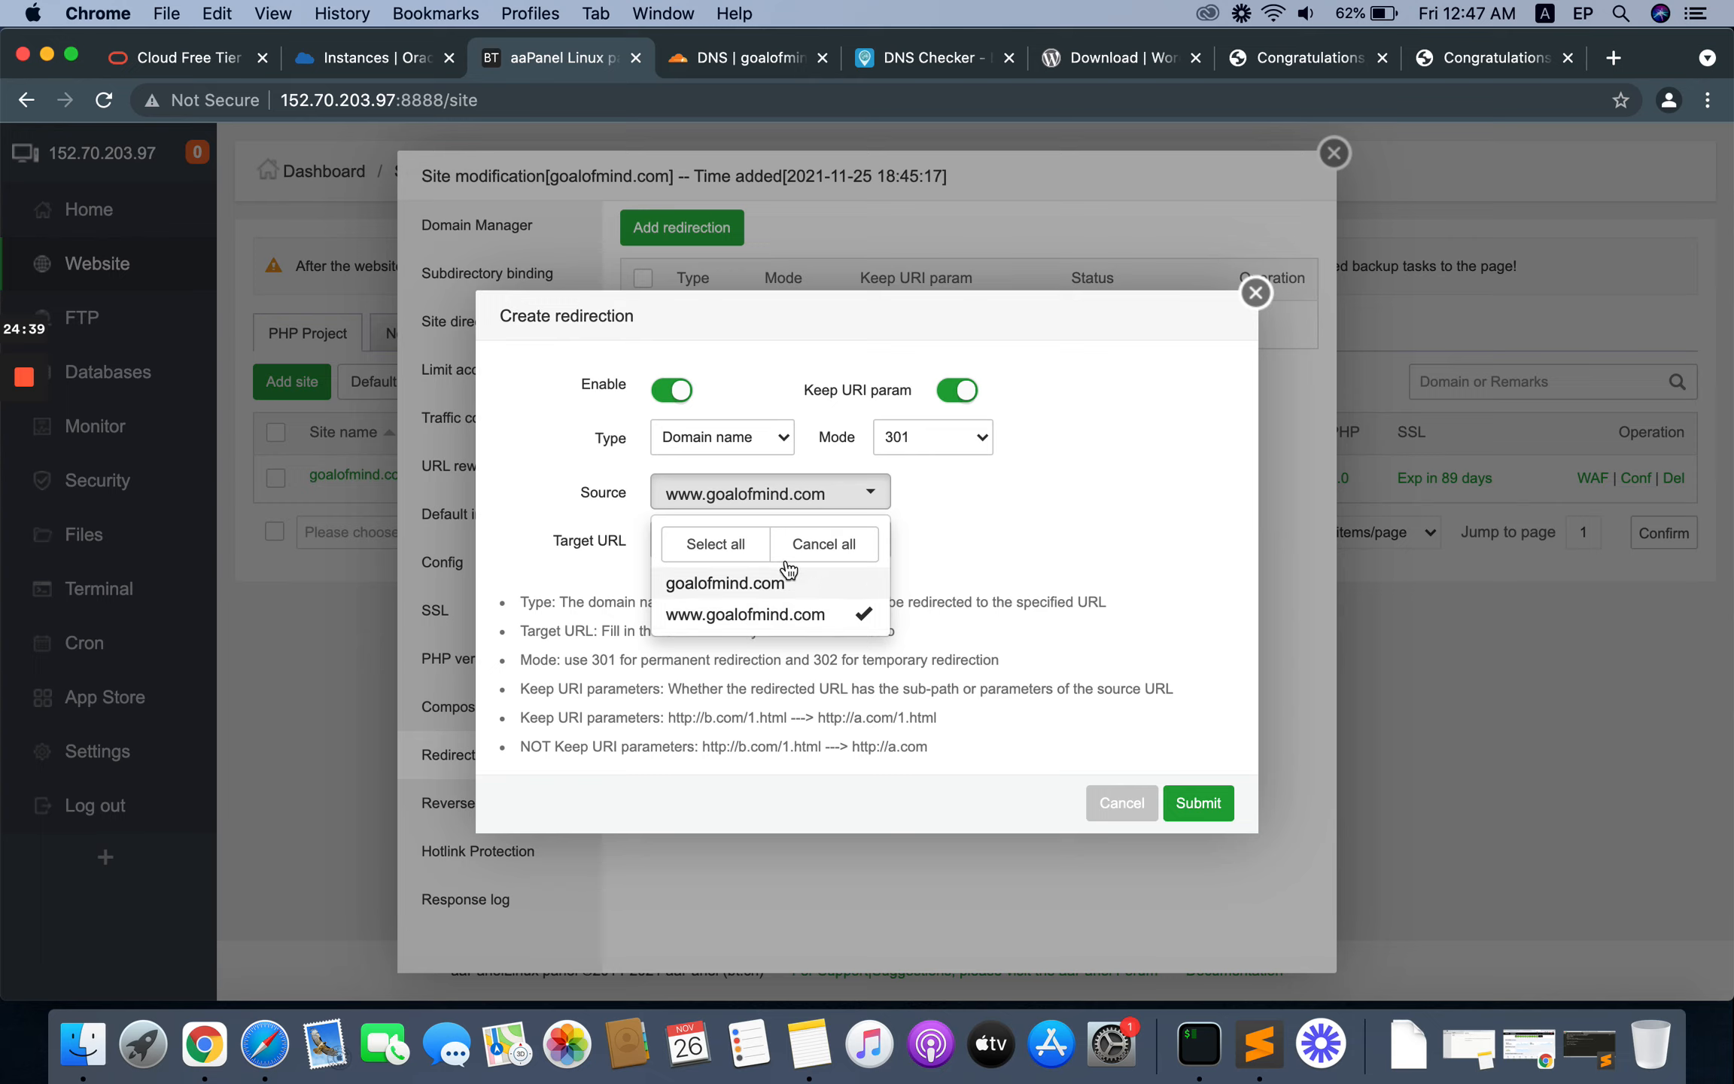
{"action": "left_click", "coordinate": [1034, 491]}
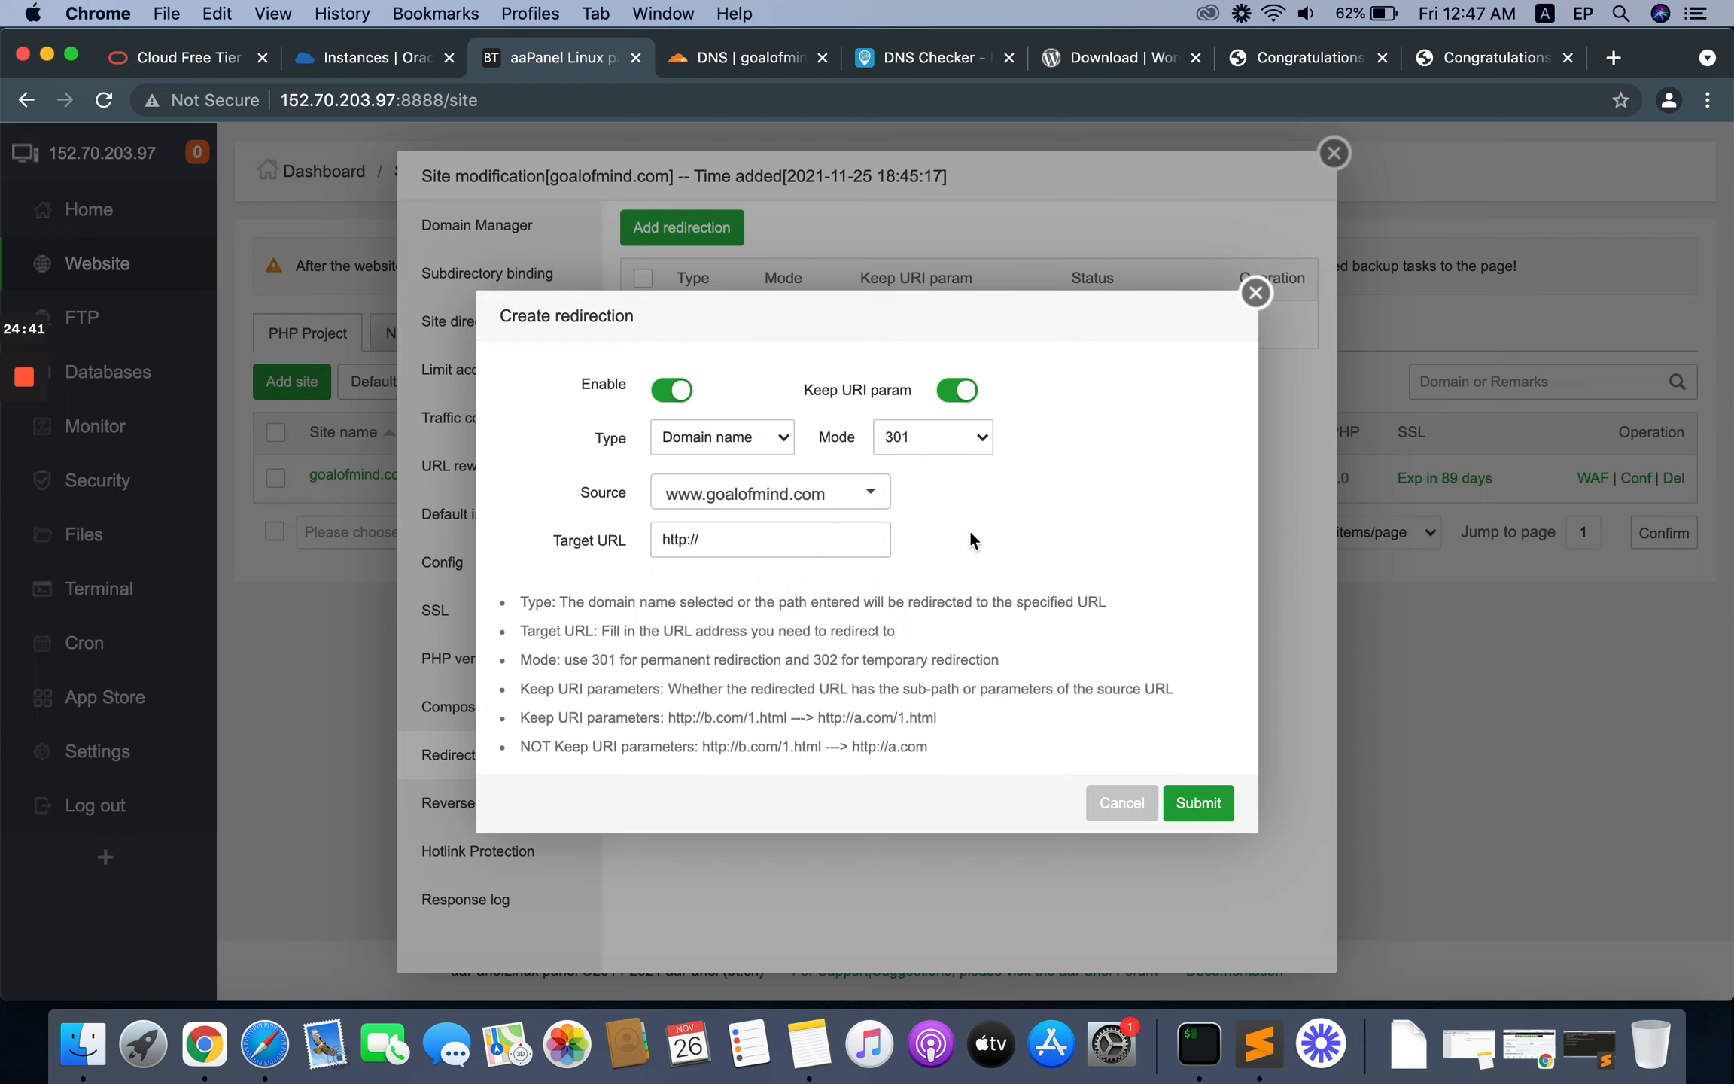
{"action": "left_click", "coordinate": [675, 539]}
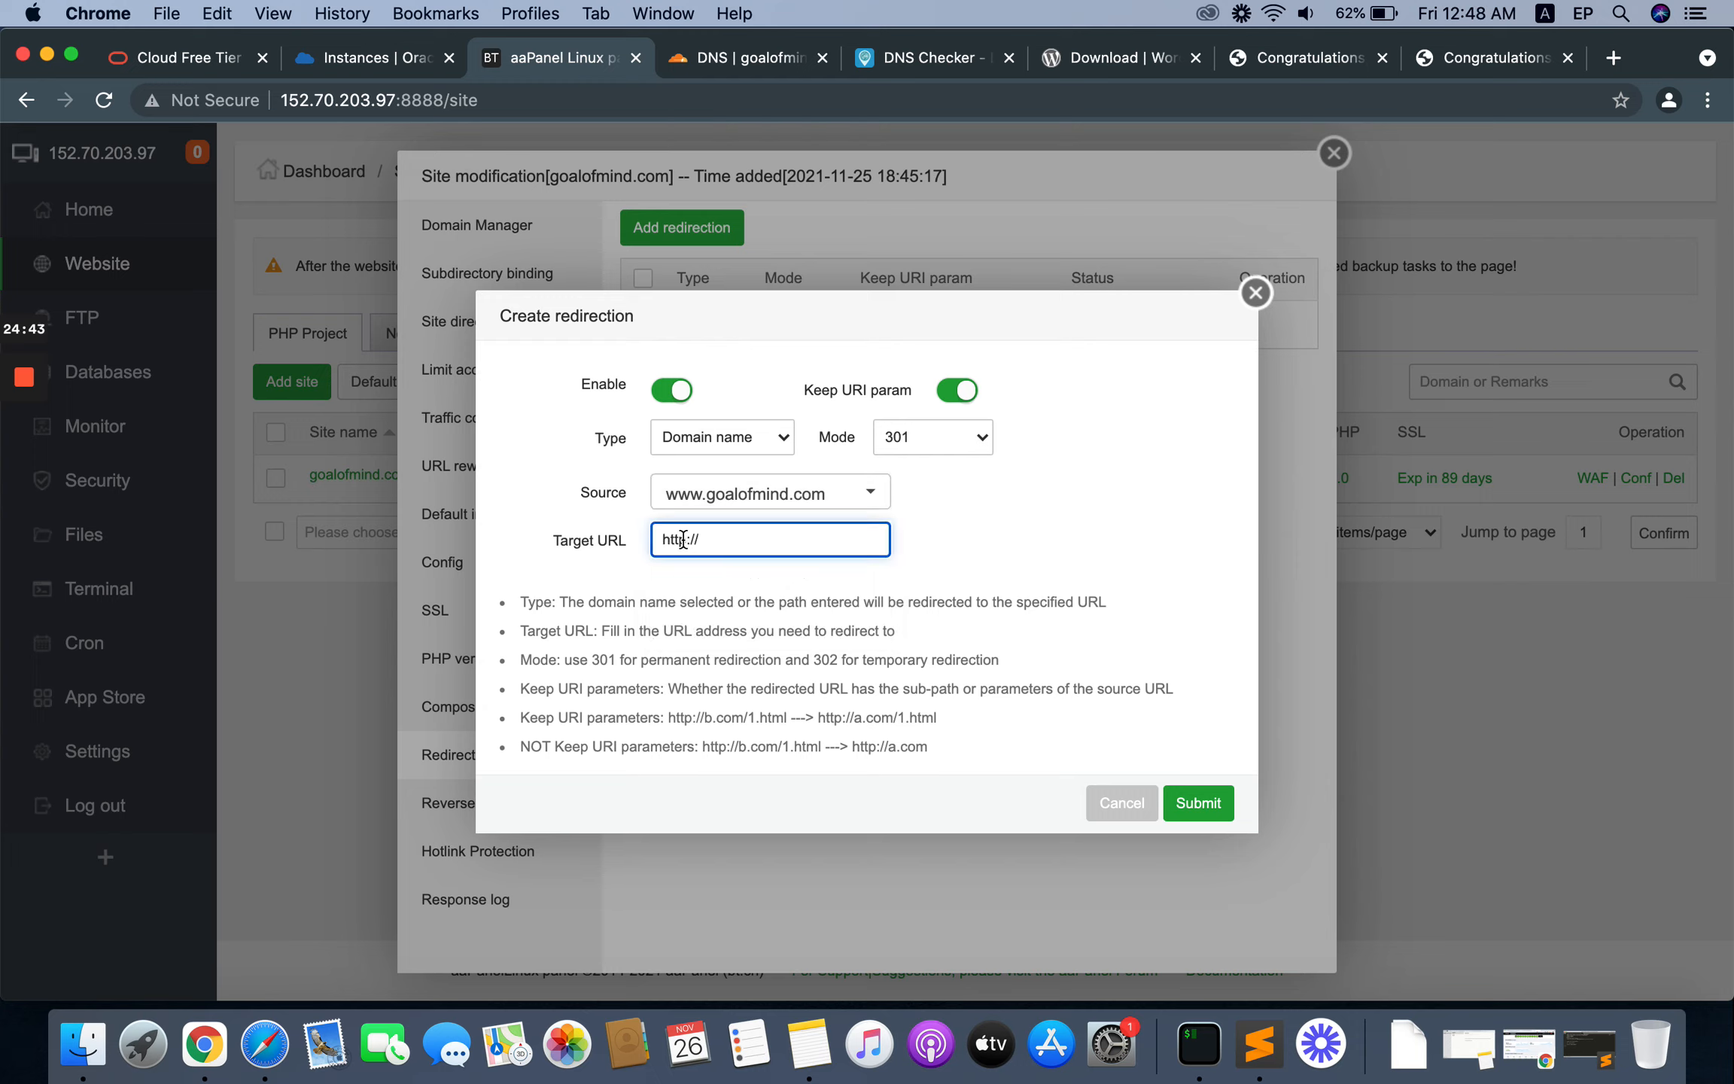
{"action": "type", "text": "s://goalofmind.com"}
{"action": "left_click", "coordinate": [1026, 511]}
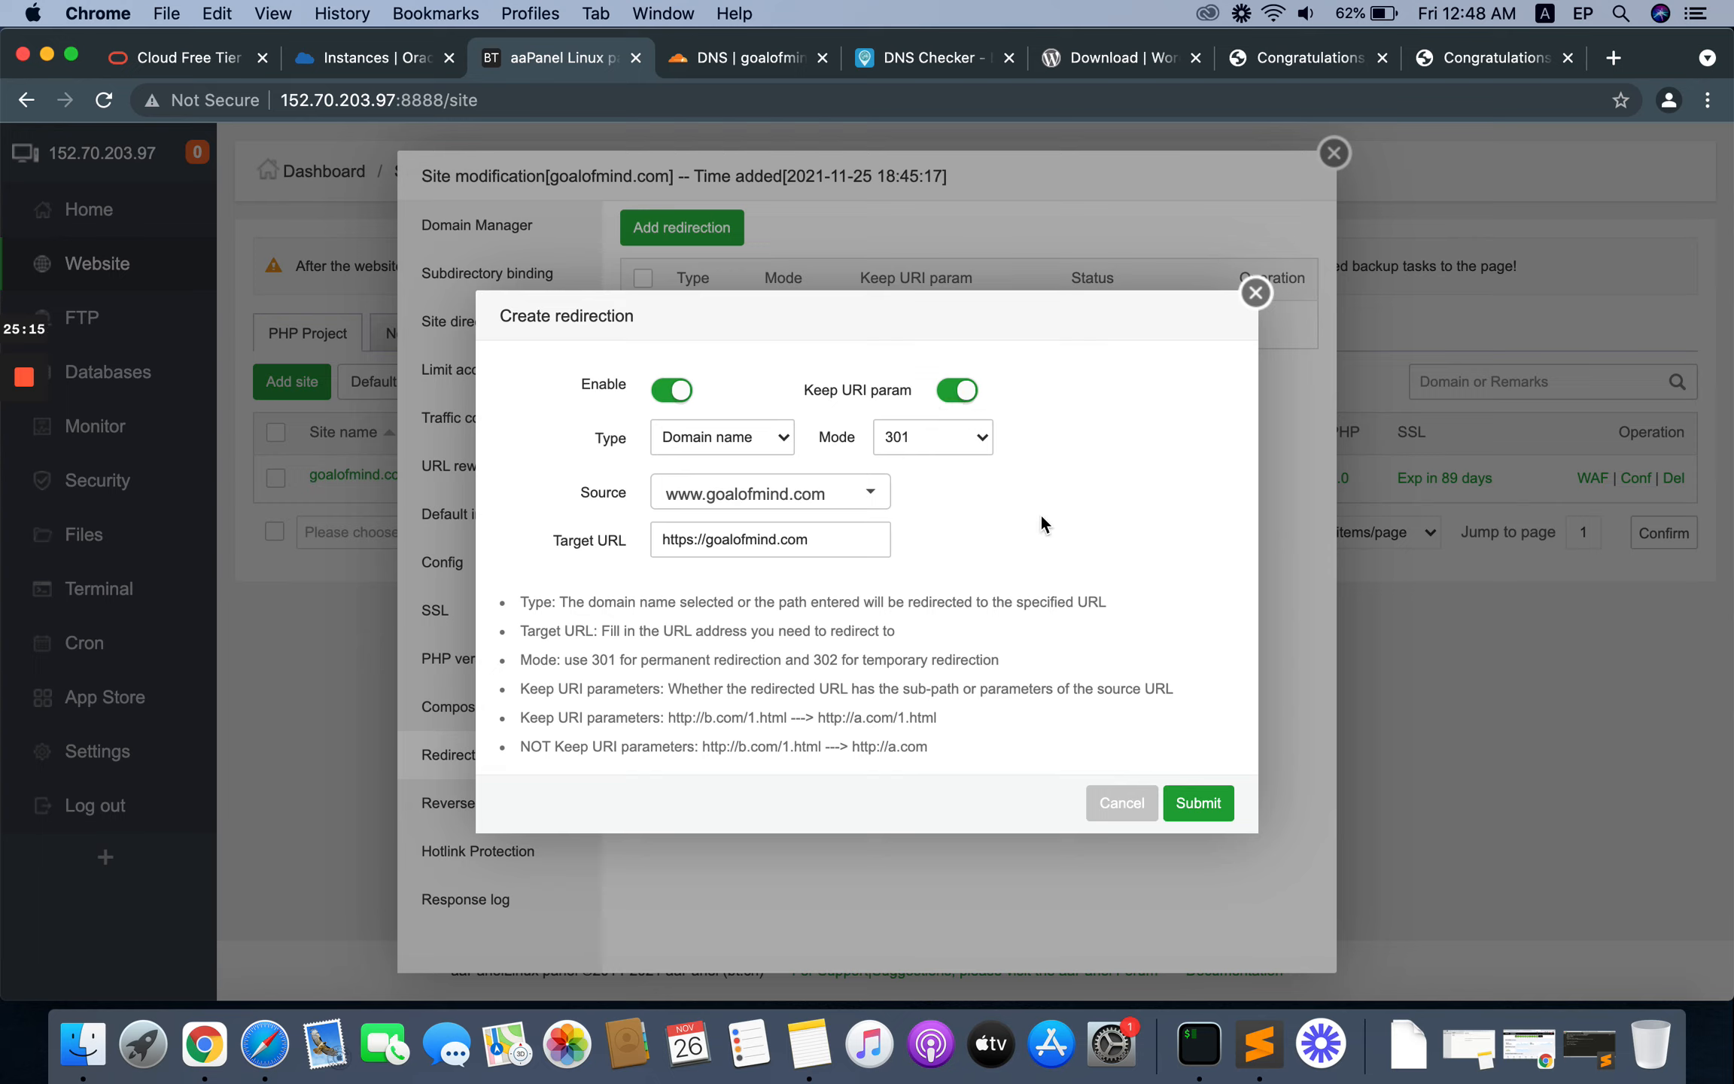
{"action": "left_click", "coordinate": [1202, 811]}
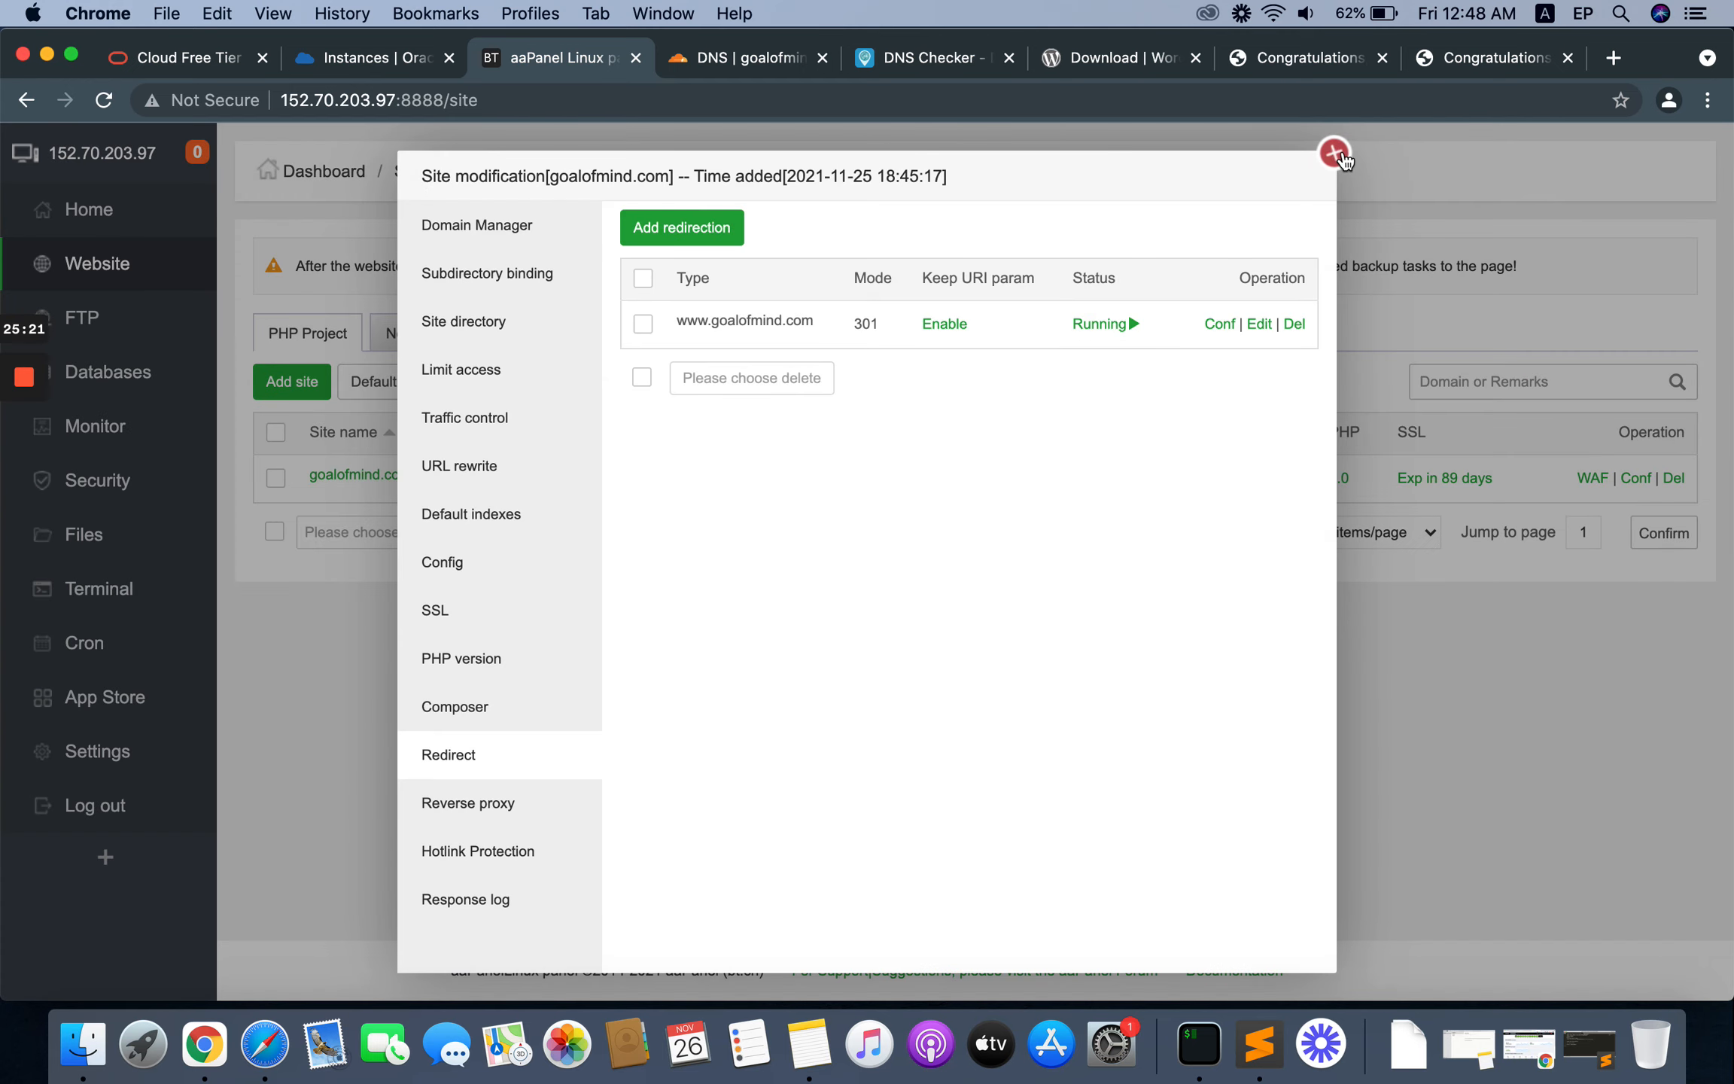
{"action": "left_click", "coordinate": [1334, 153]}
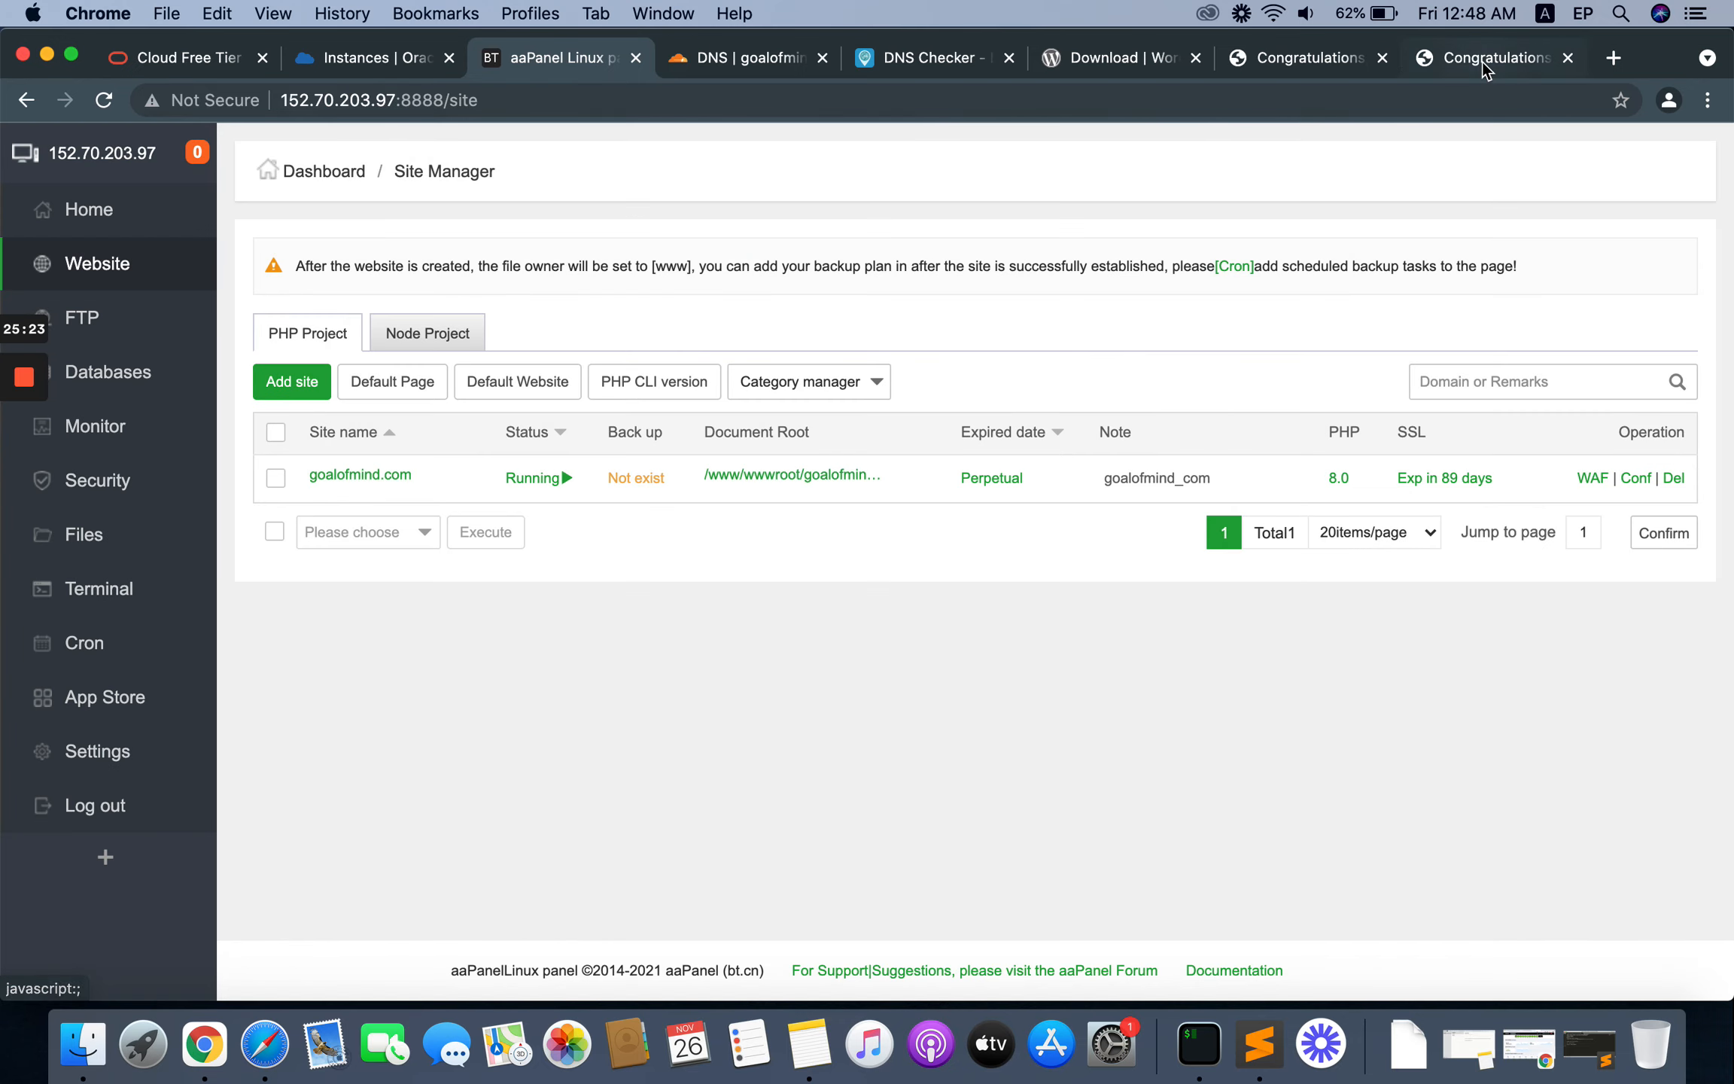
{"action": "left_click", "coordinate": [1482, 60]}
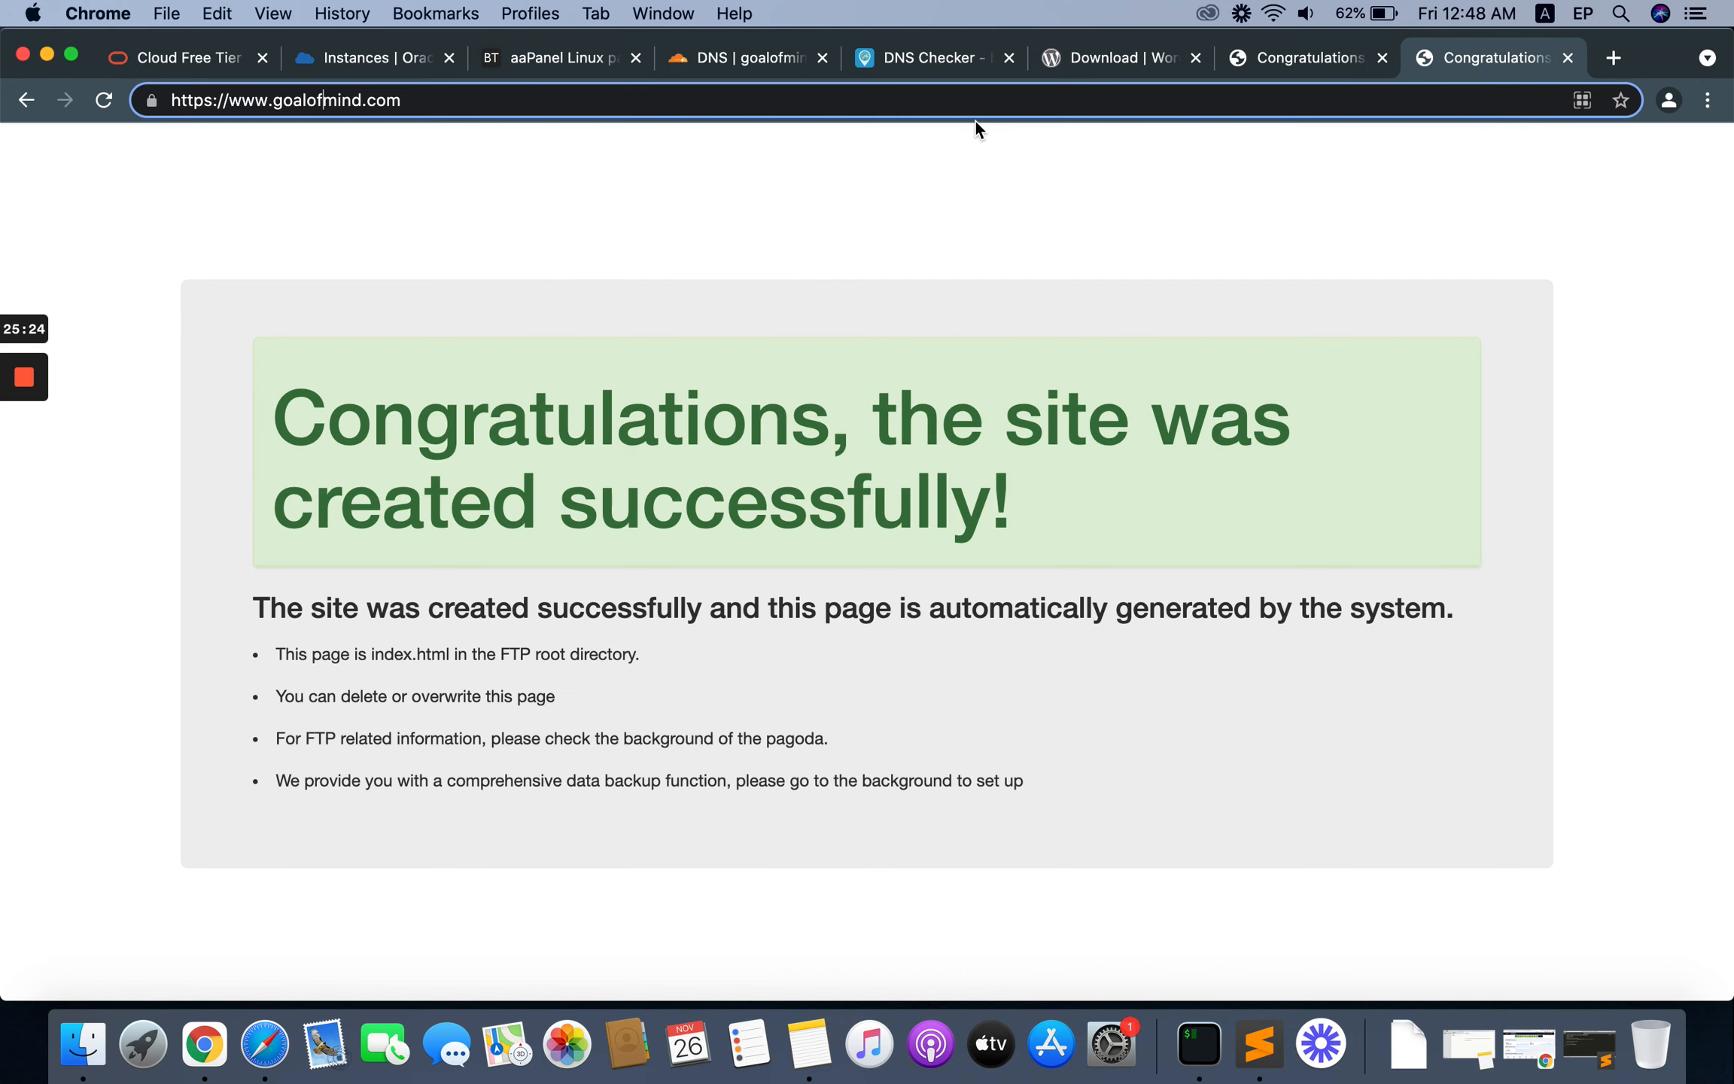
{"action": "right_click", "coordinate": [315, 195]}
{"action": "left_click", "coordinate": [389, 241]}
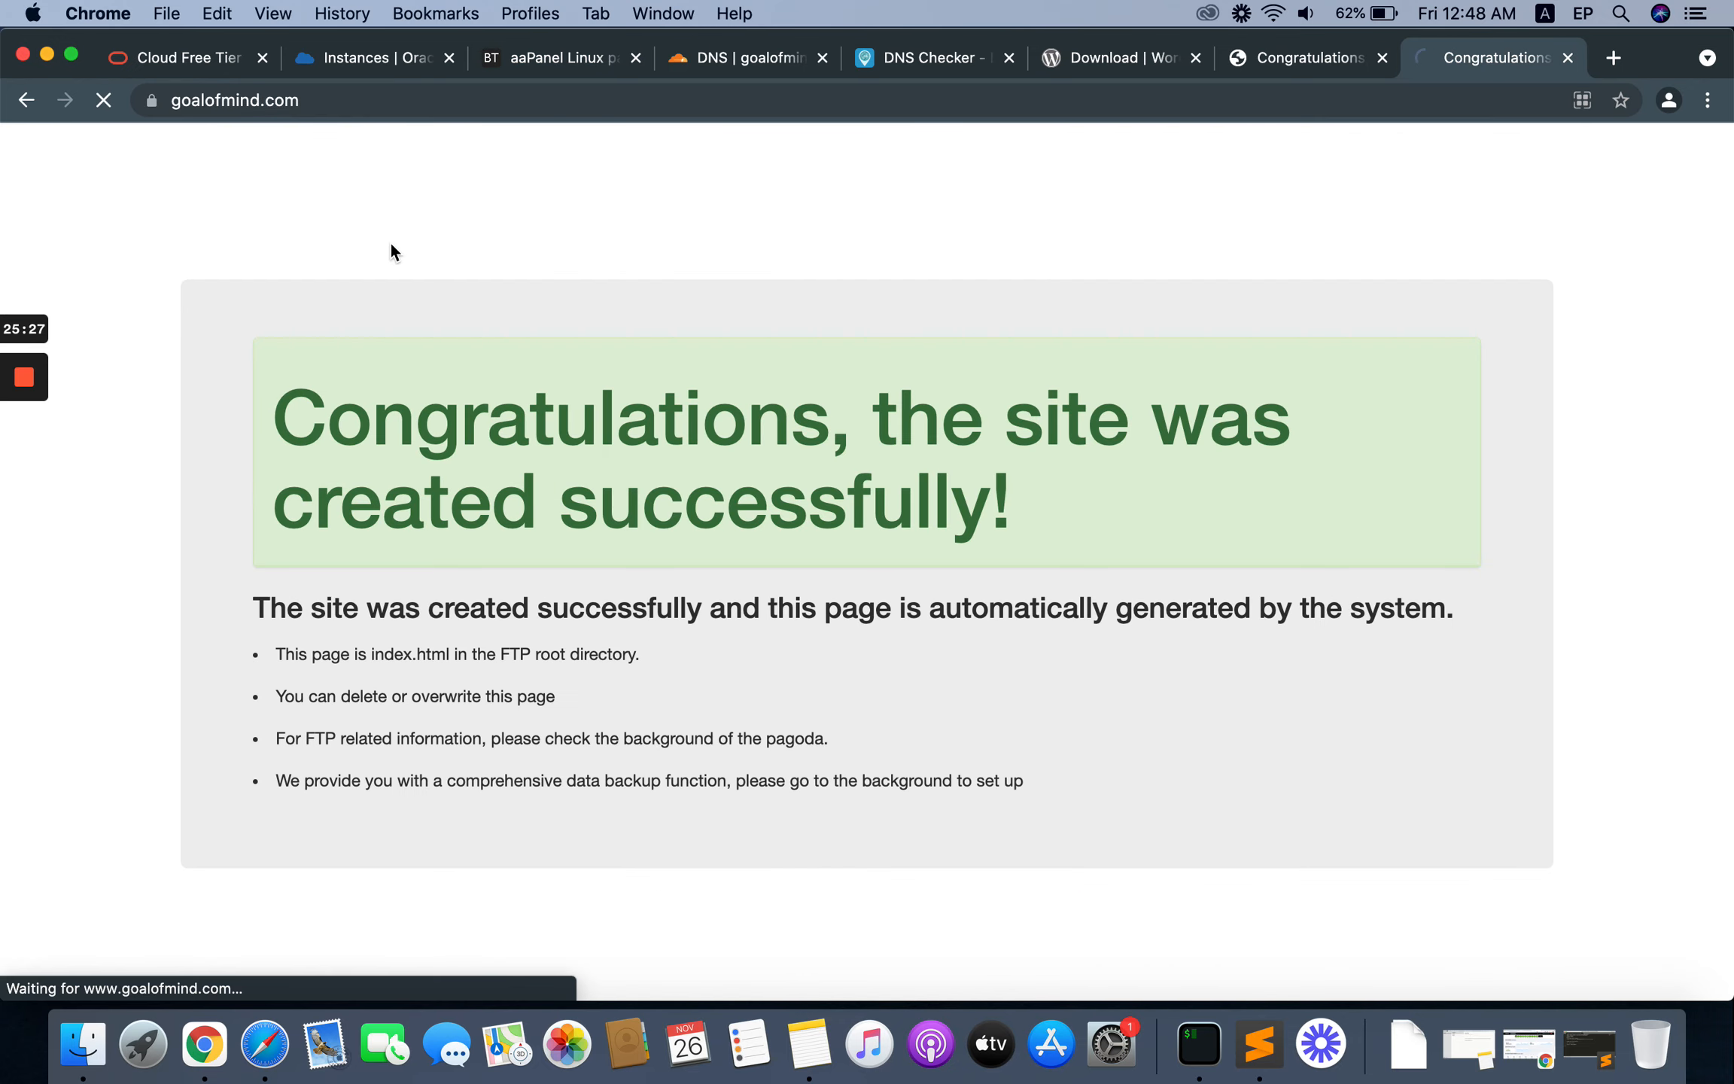
{"action": "left_click", "coordinate": [310, 96]}
{"action": "left_click", "coordinate": [191, 99]}
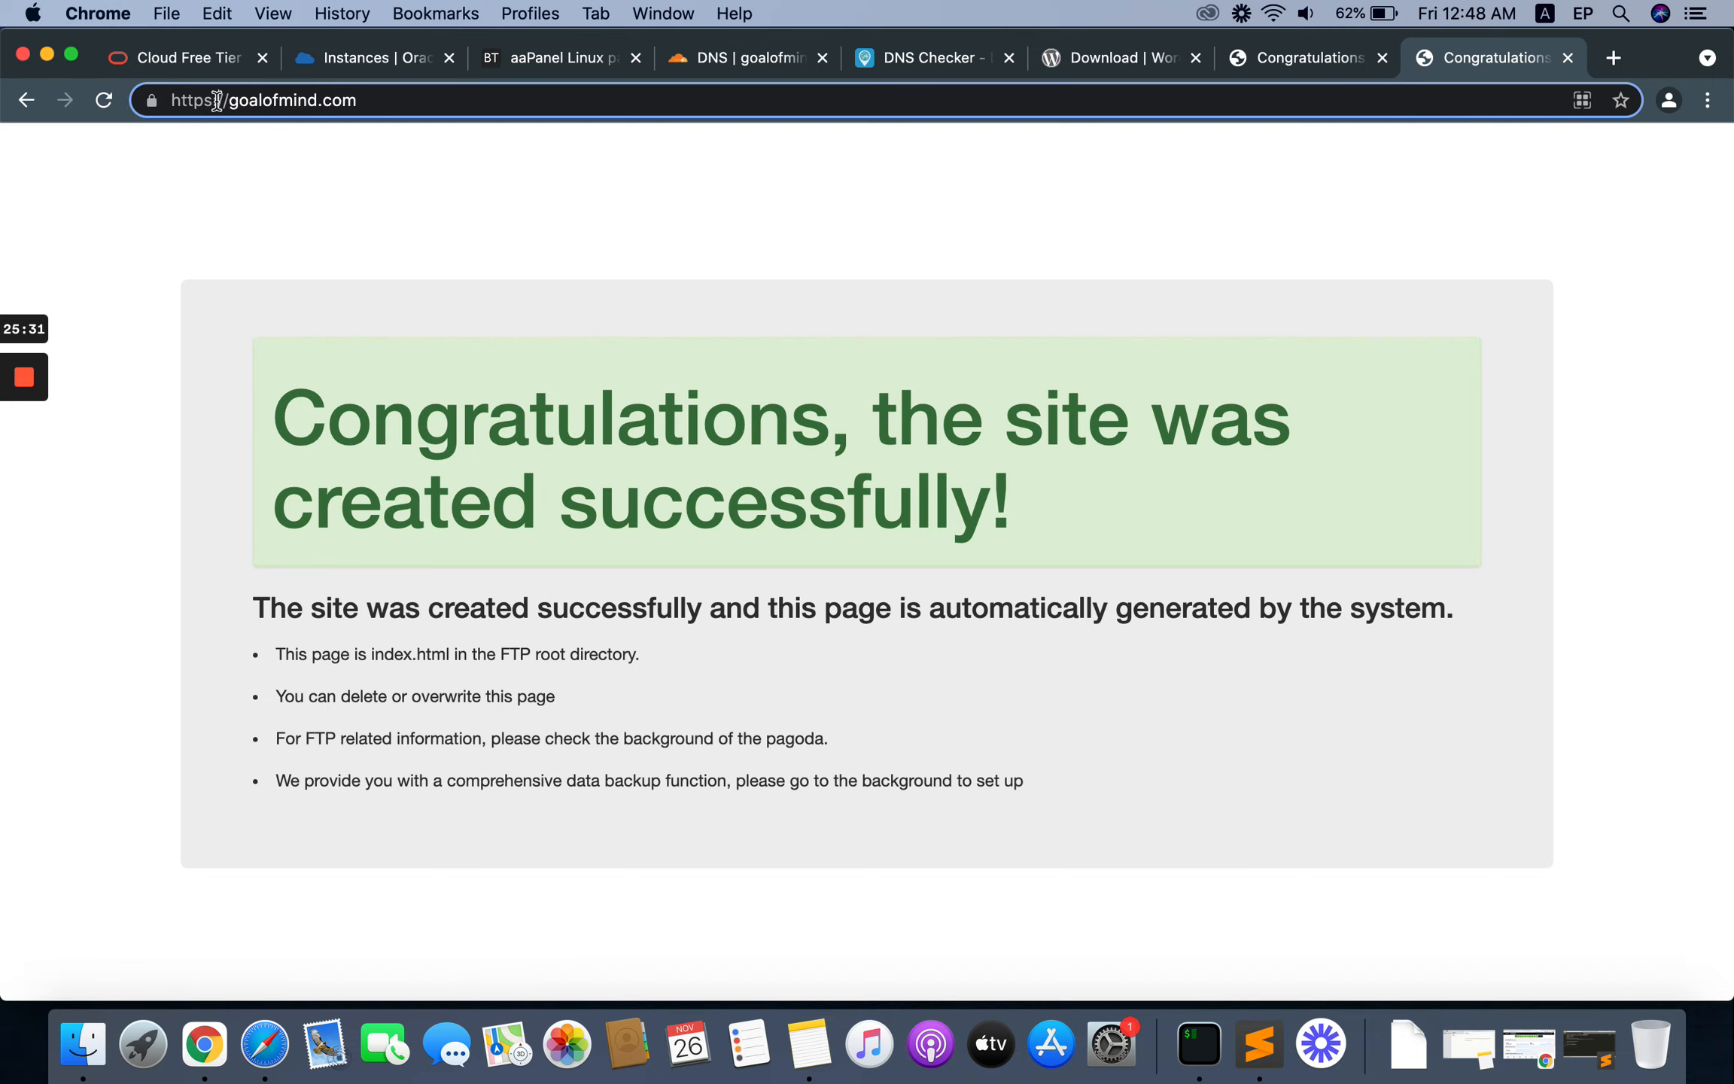
{"action": "left_click_drag", "start_coordinate": [217, 100], "coordinate": [271, 102]}
{"action": "left_click", "coordinate": [302, 111]}
{"action": "left_click_drag", "start_coordinate": [237, 104], "coordinate": [179, 104]}
{"action": "left_click", "coordinate": [285, 108]}
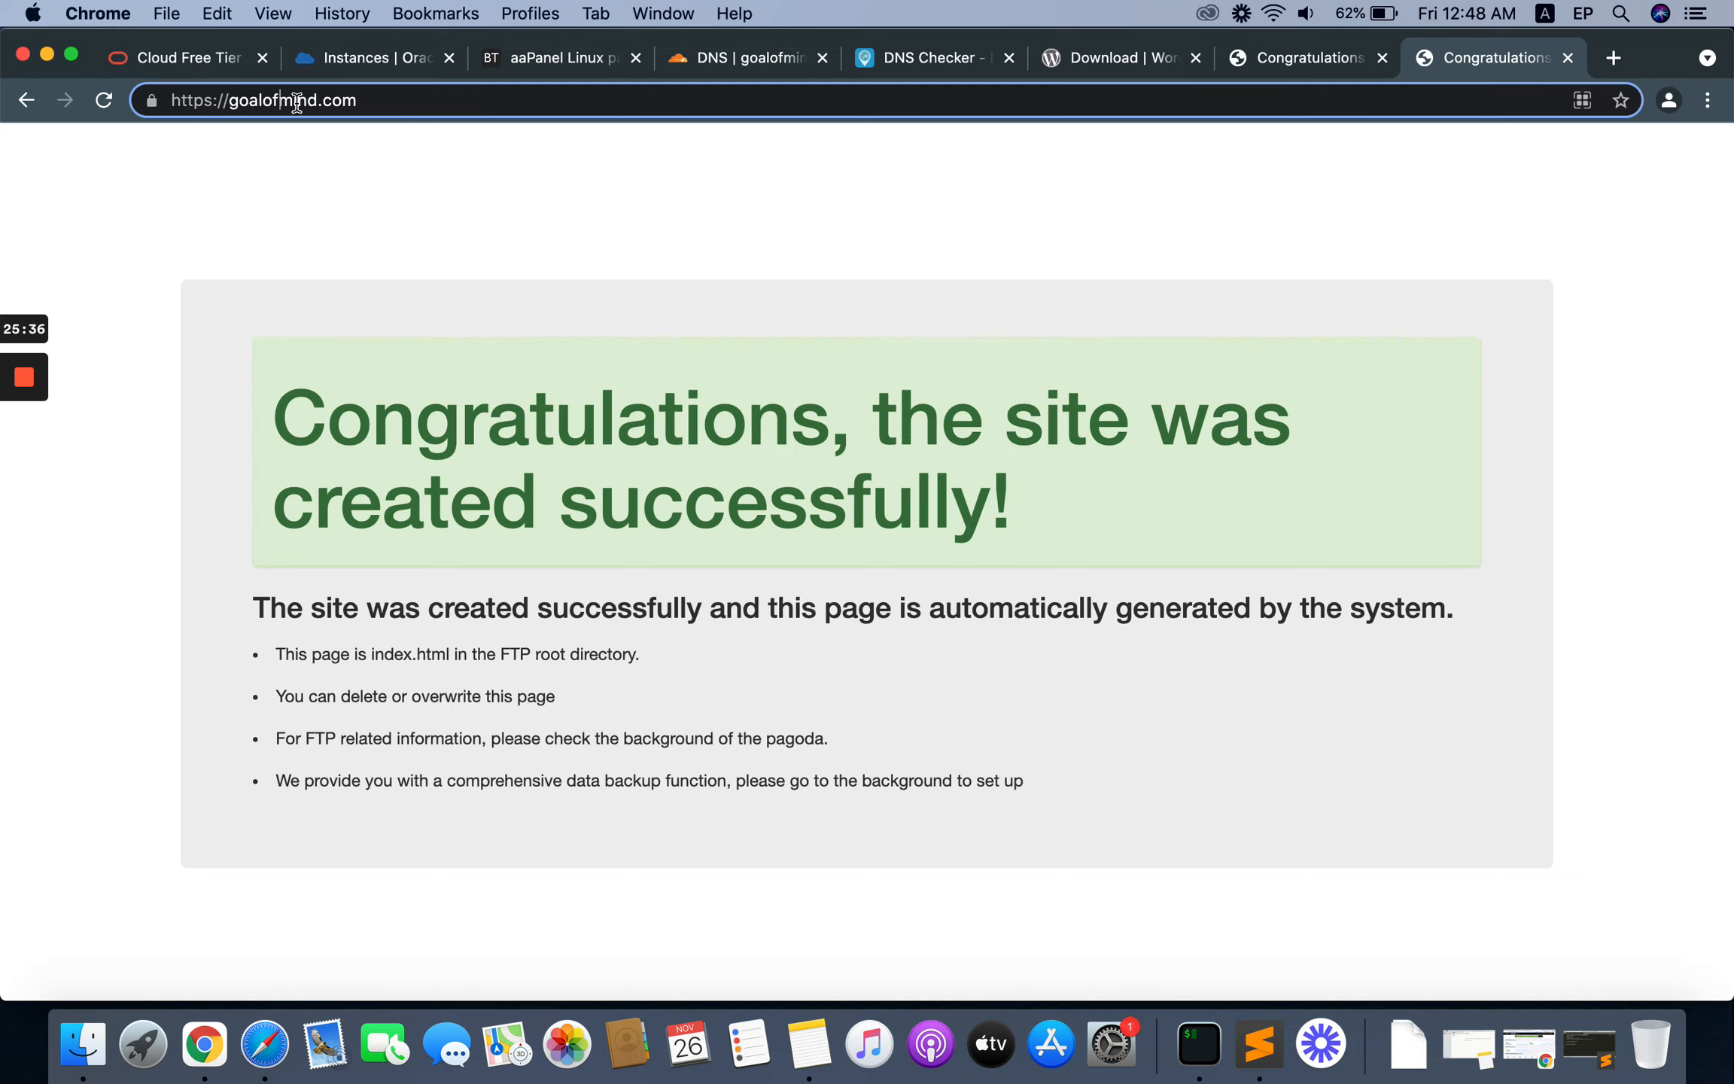
{"action": "left_click", "coordinate": [384, 202]}
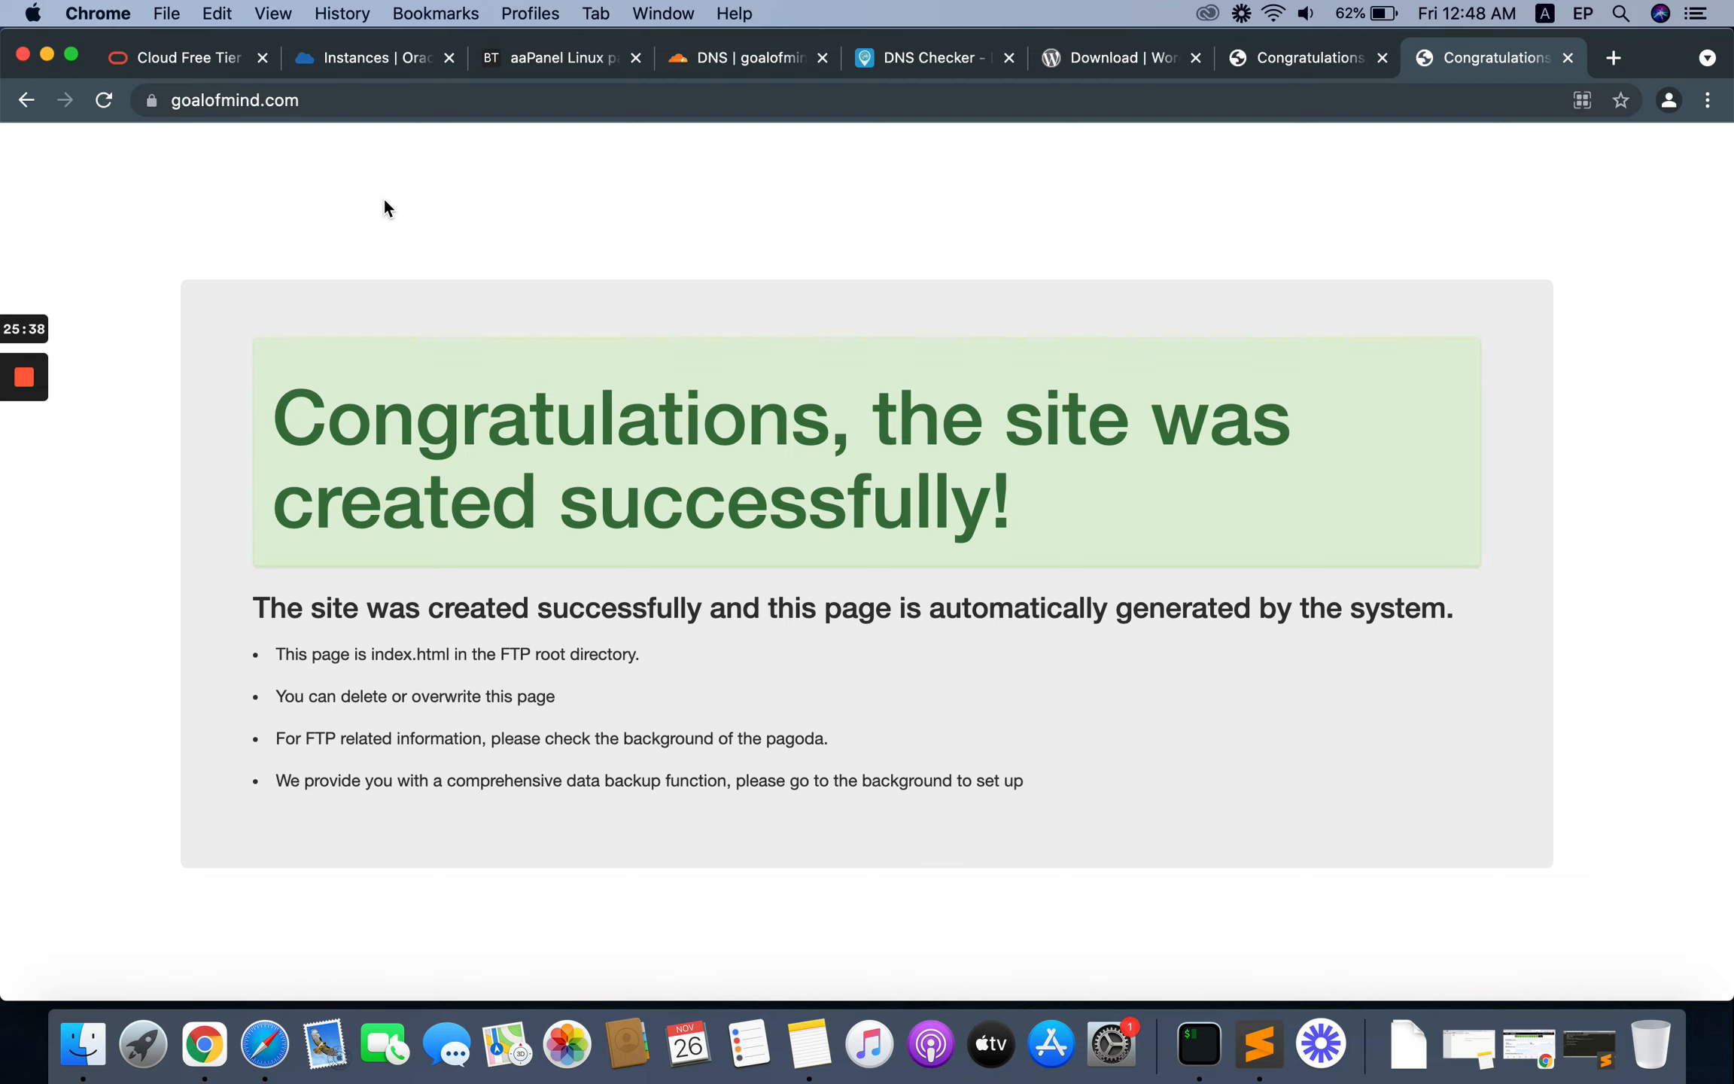
{"action": "left_click", "coordinate": [1568, 57]}
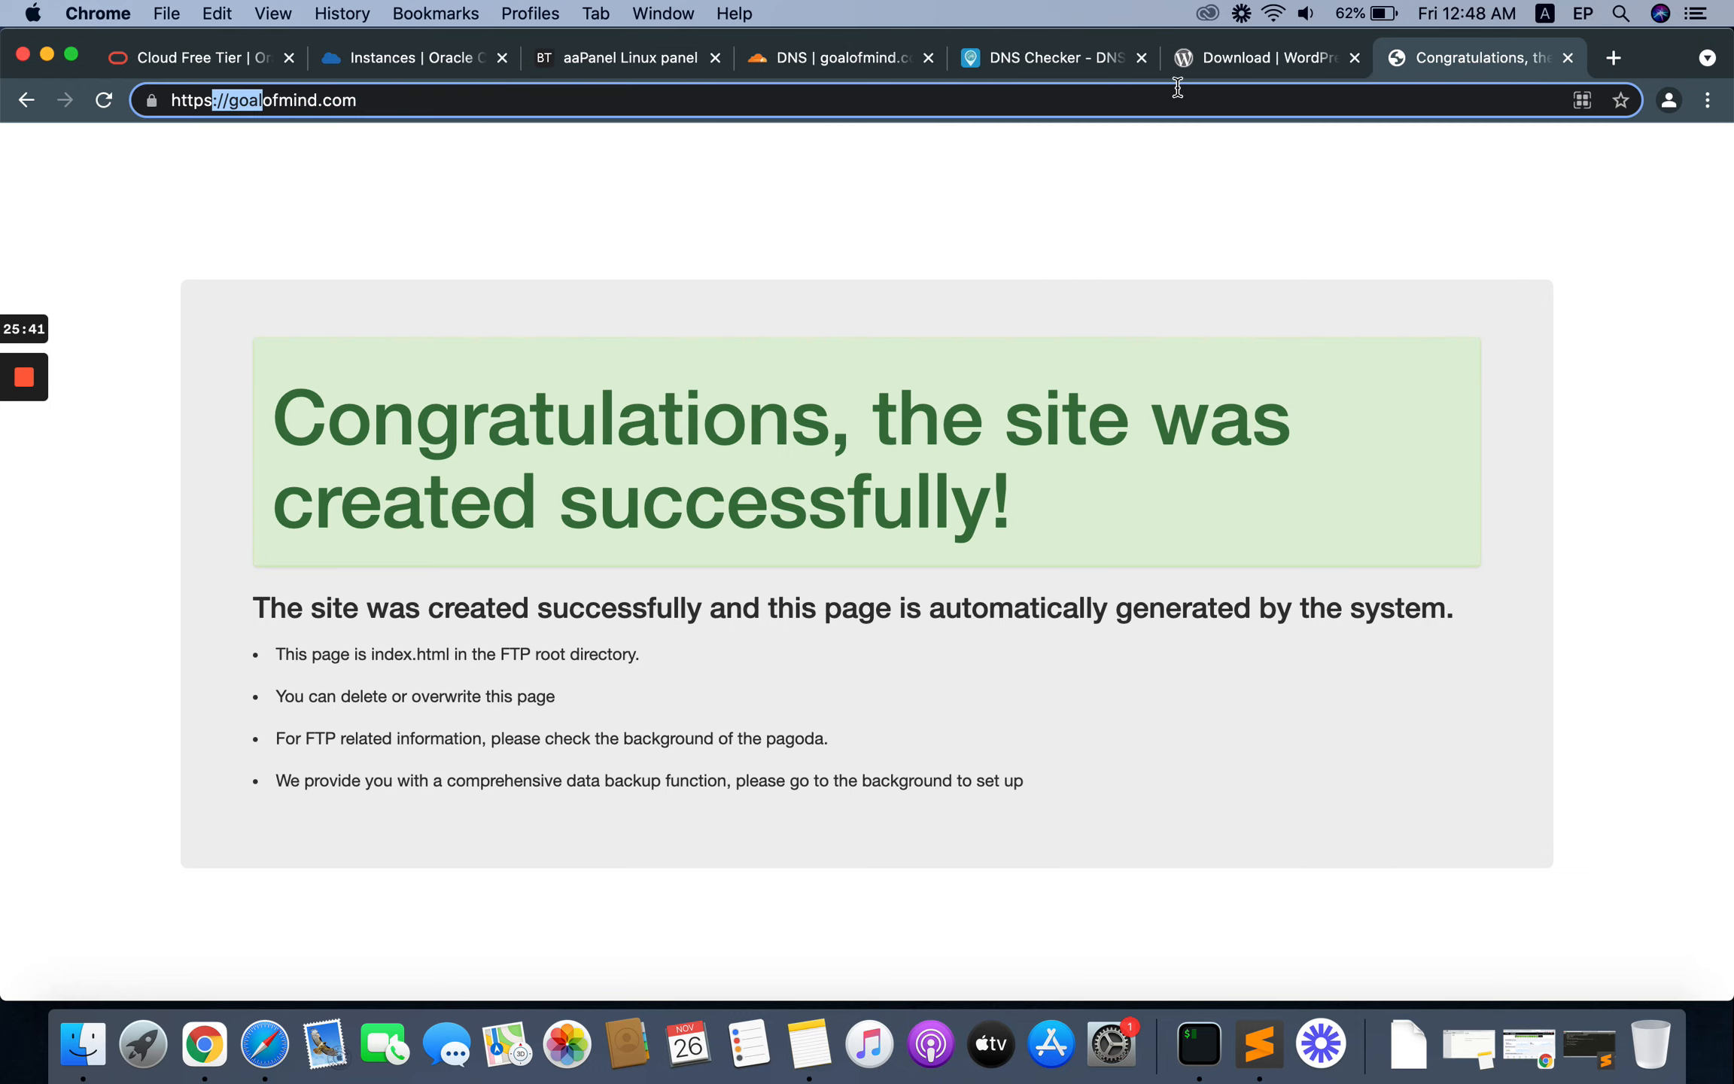
{"action": "left_click", "coordinate": [587, 221]}
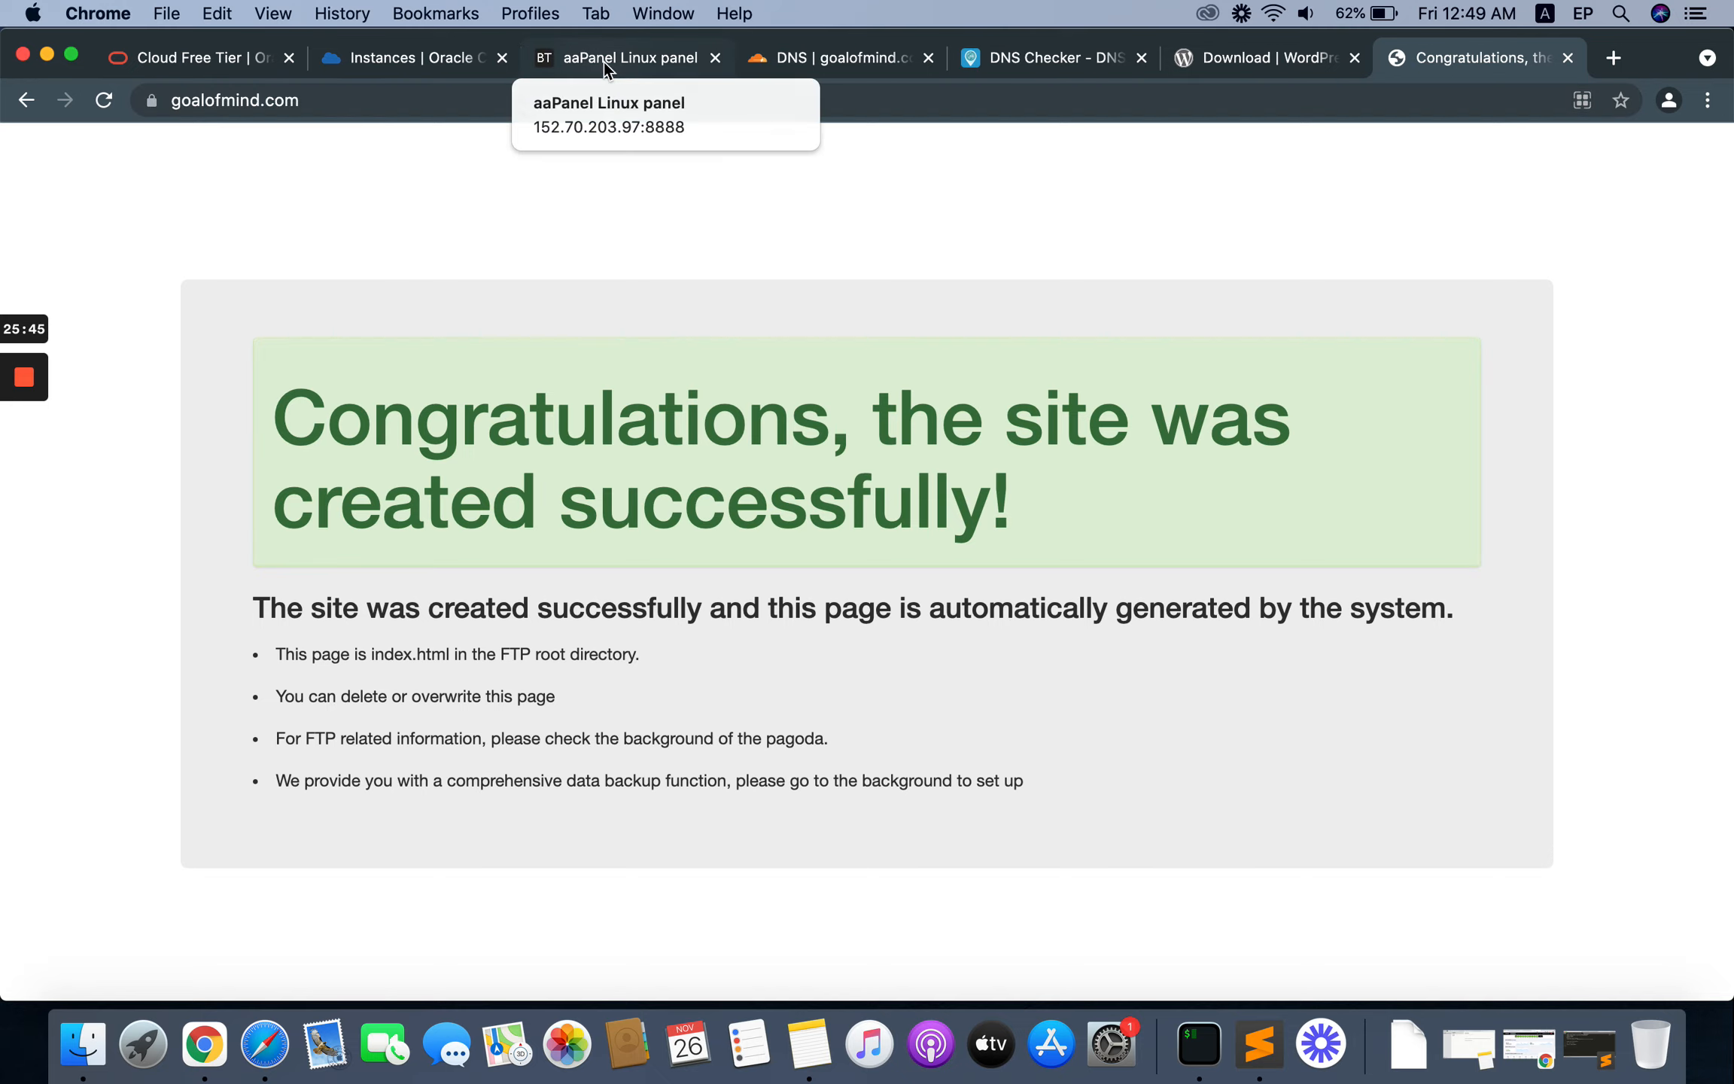
Step: Copy the link address of the WordPress 5.8.2 download from the wordpress.org download page
{"action": "left_click", "coordinate": [1243, 57]}
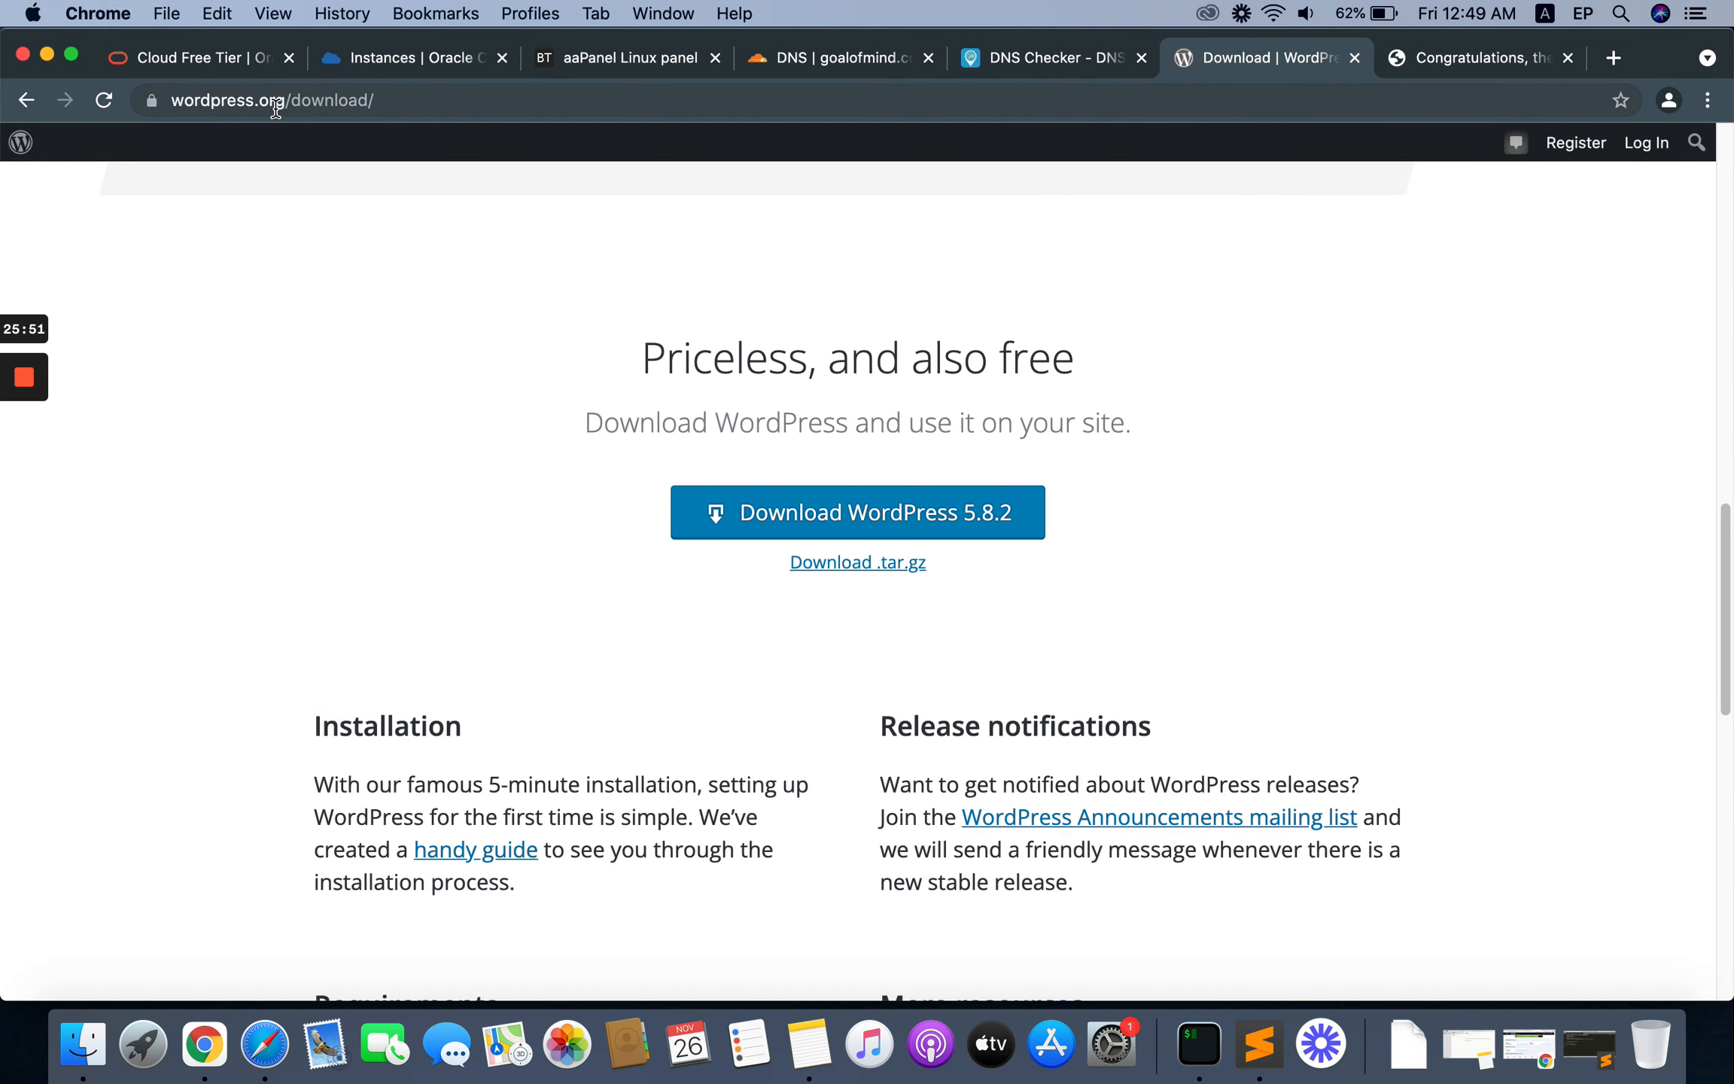
{"action": "right_click", "coordinate": [801, 510]}
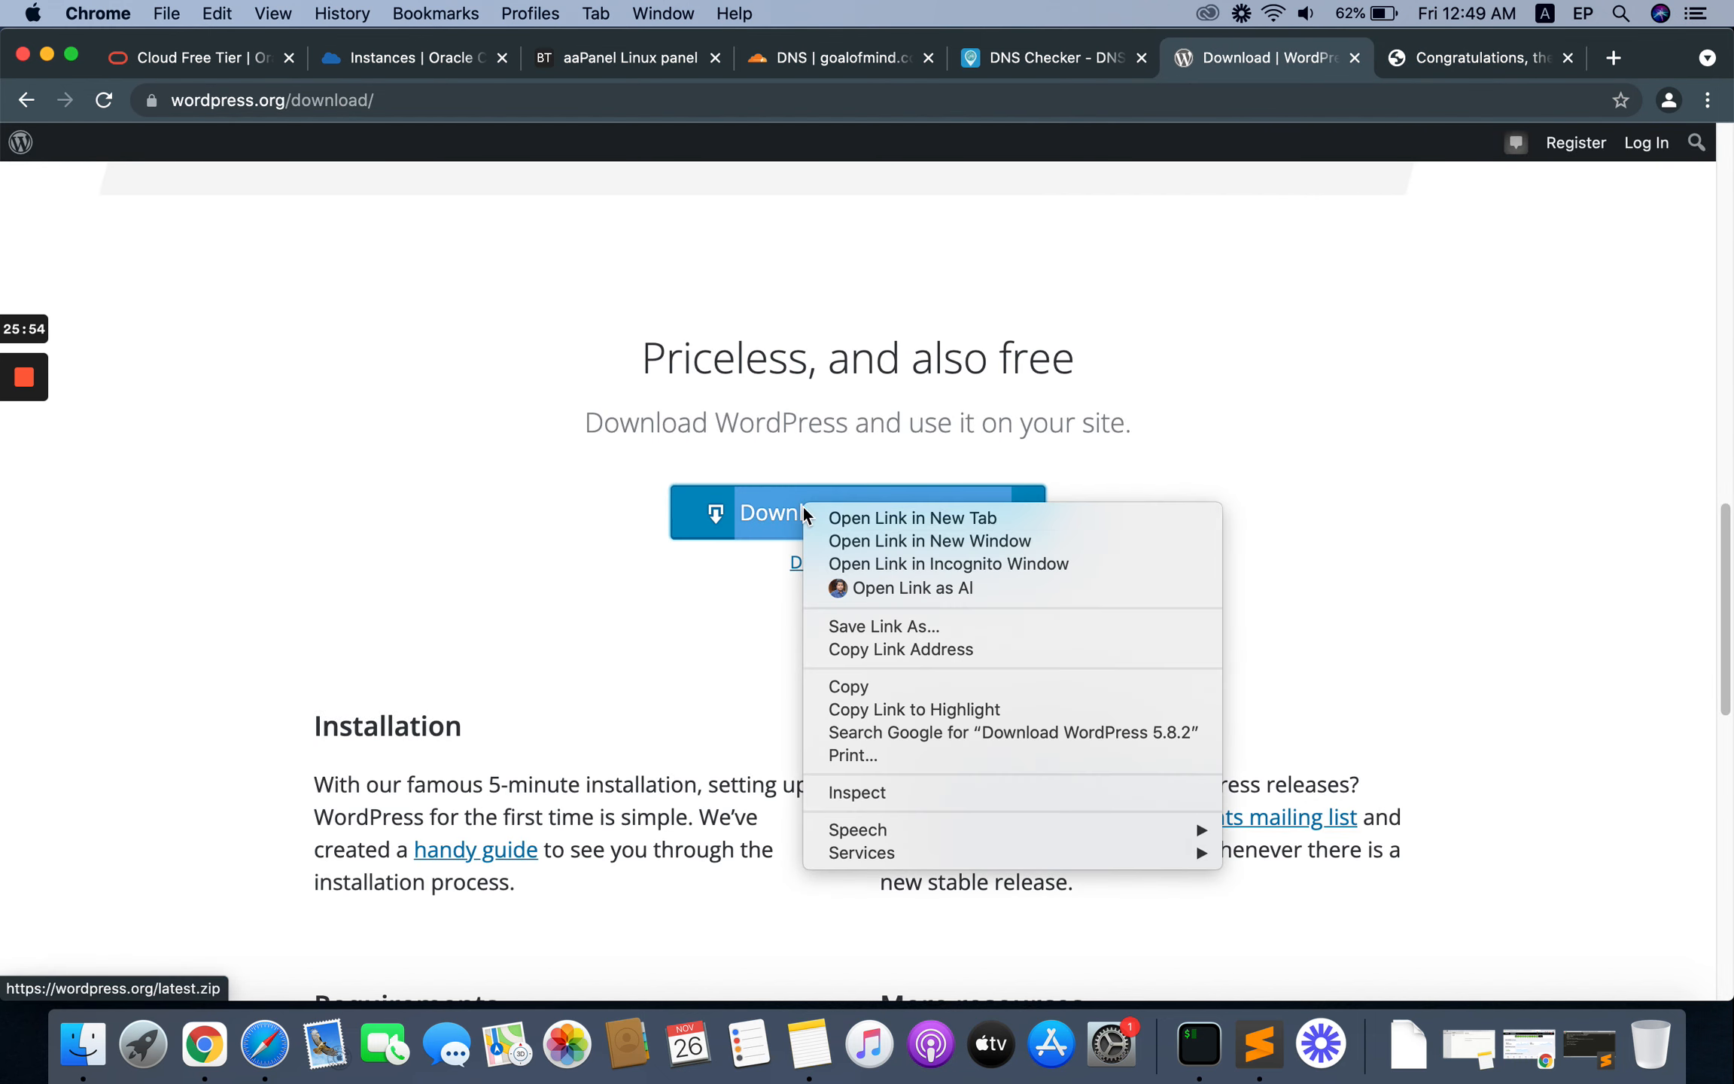
{"action": "left_click", "coordinate": [897, 652]}
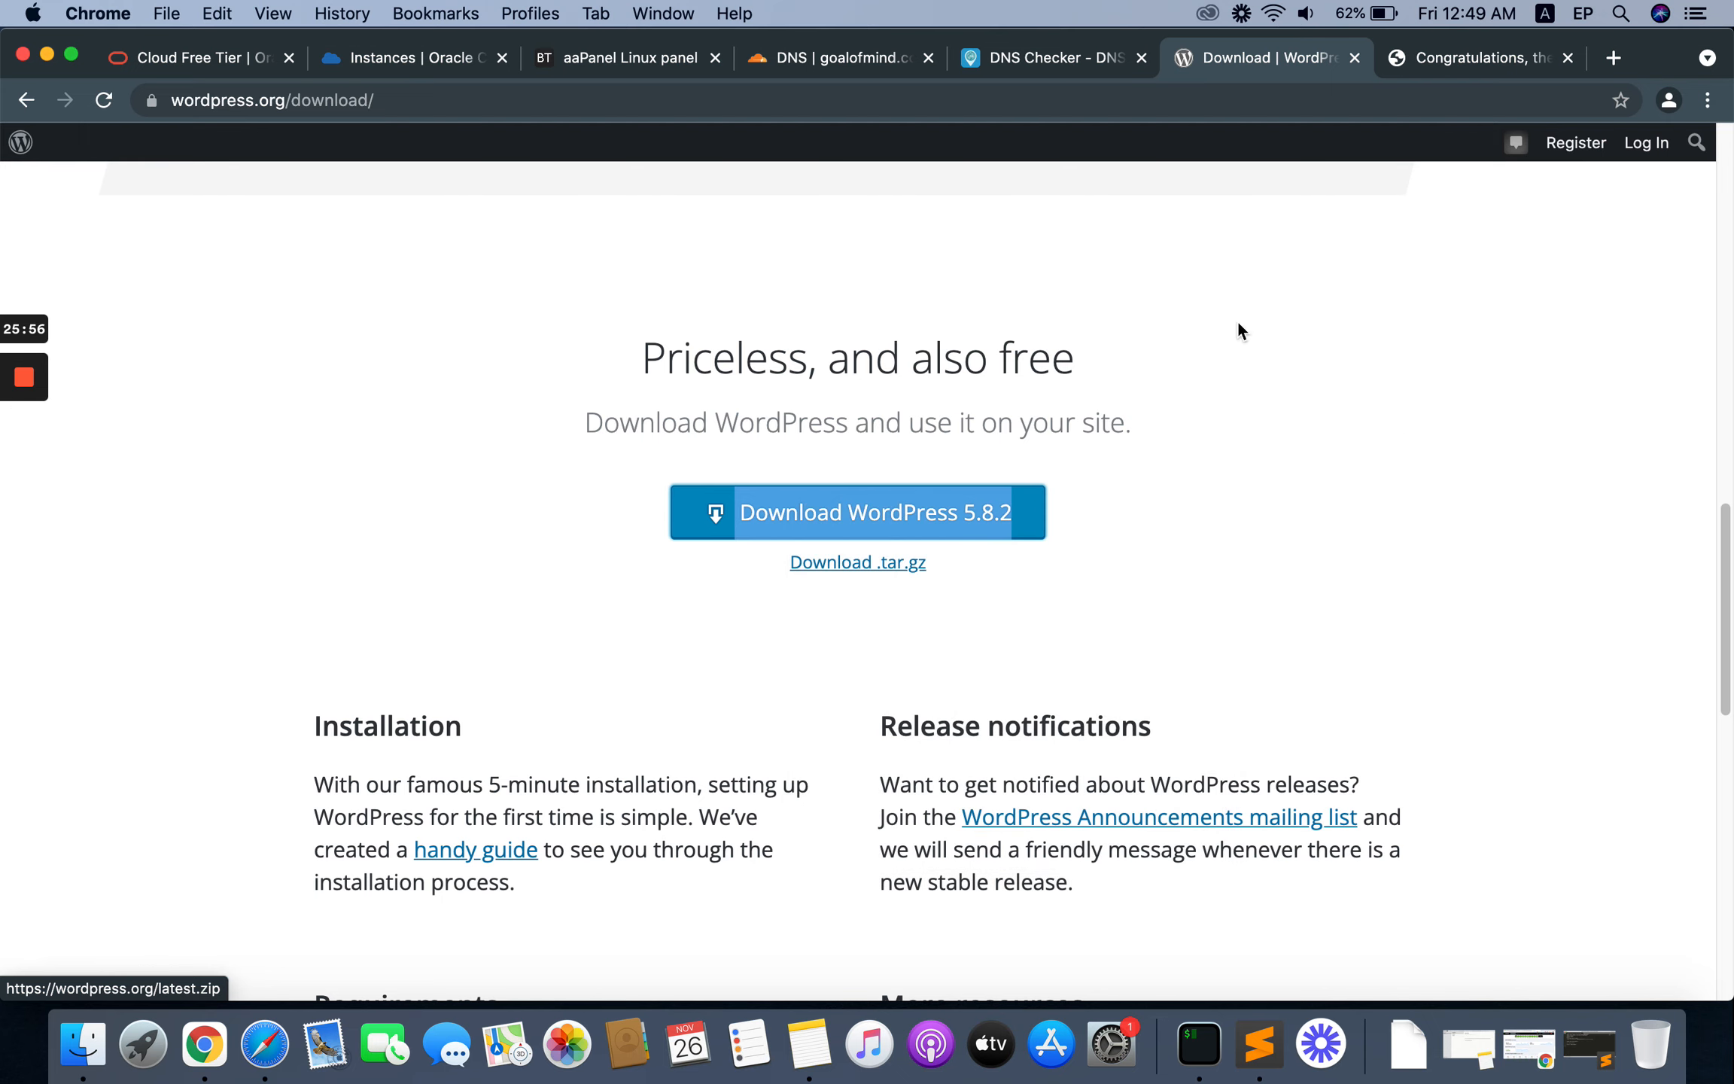
Step: Open the goalofmind.com folder under wwwroot in aaPanel's file manager
{"action": "left_click", "coordinate": [647, 64]}
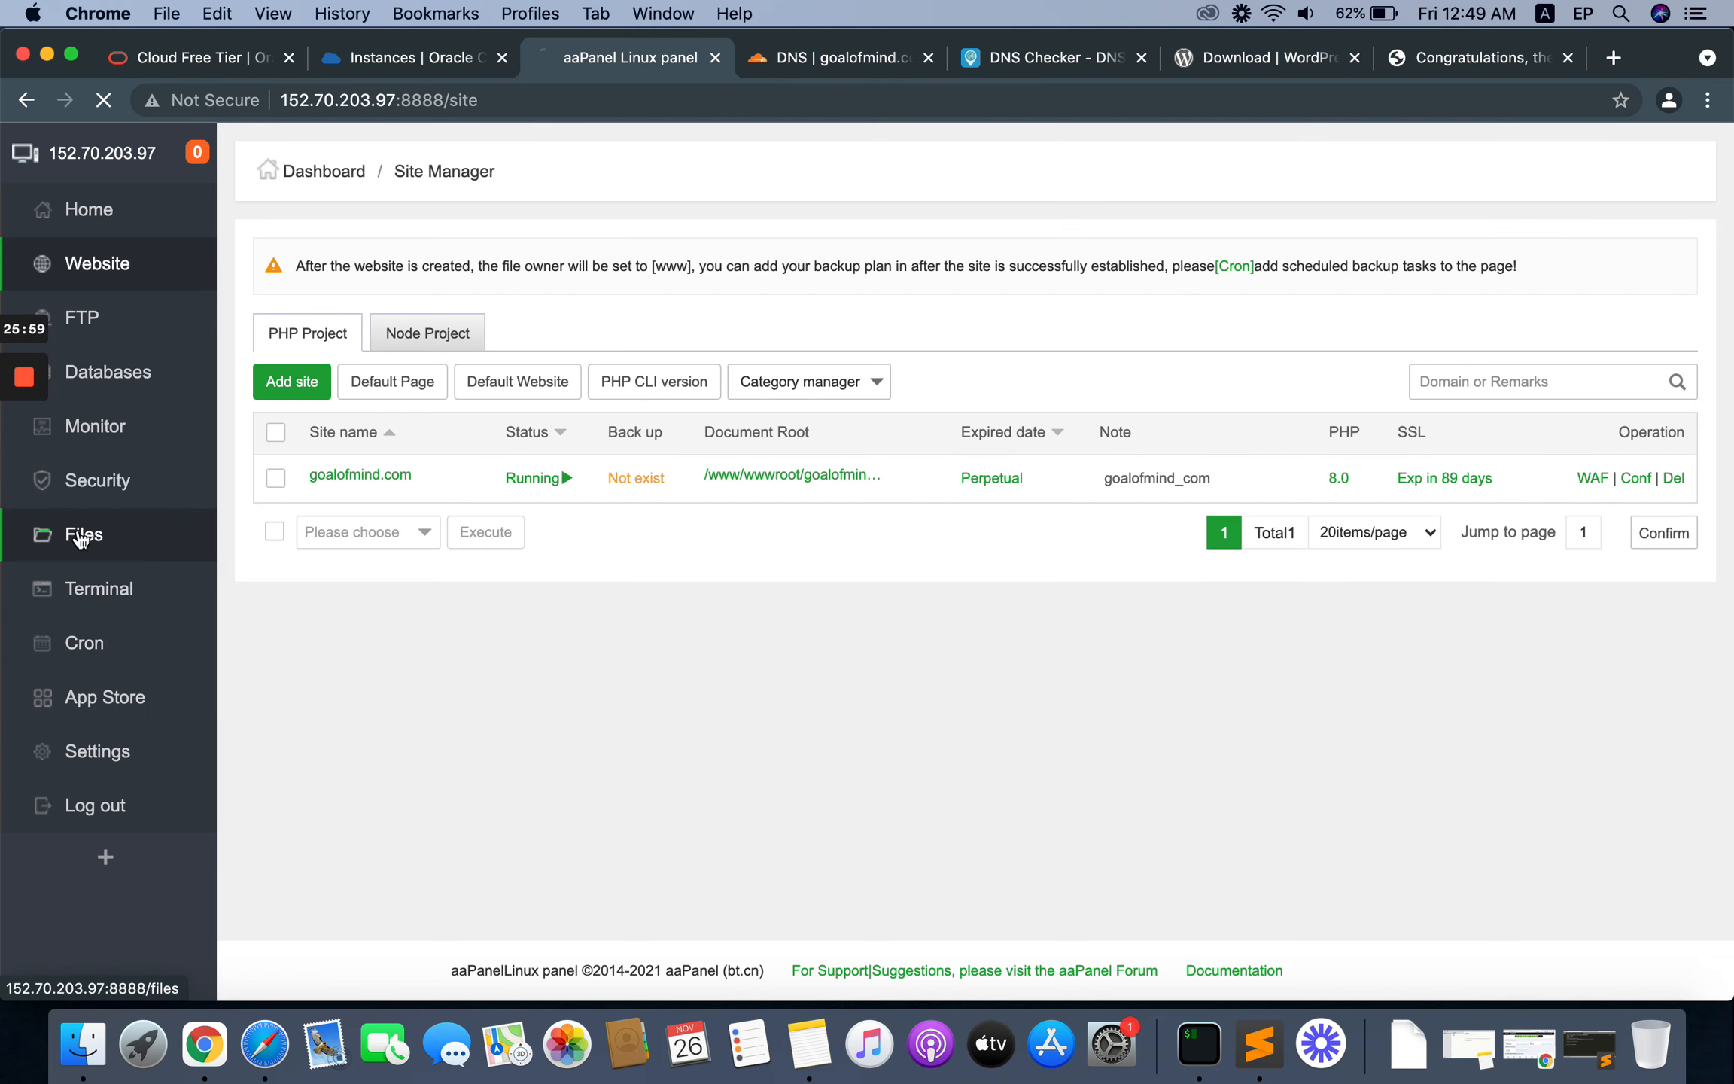
{"action": "left_click", "coordinate": [79, 533]}
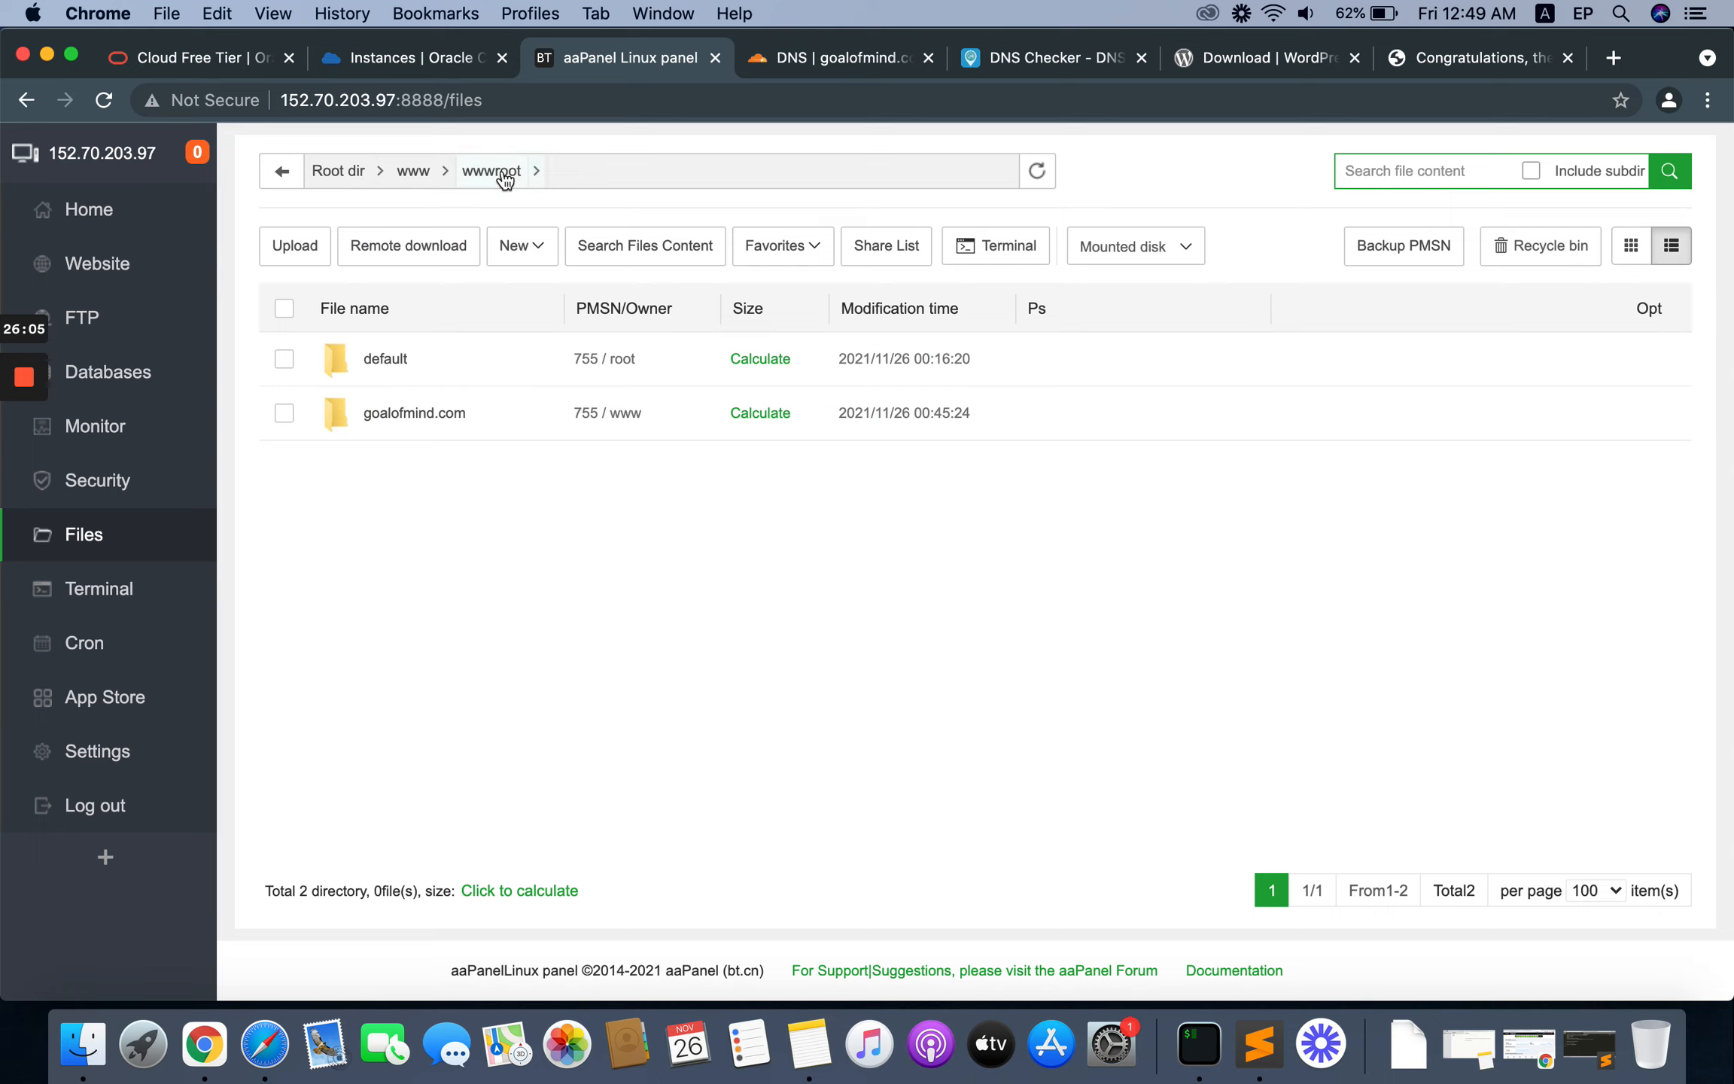
{"action": "left_click", "coordinate": [412, 416]}
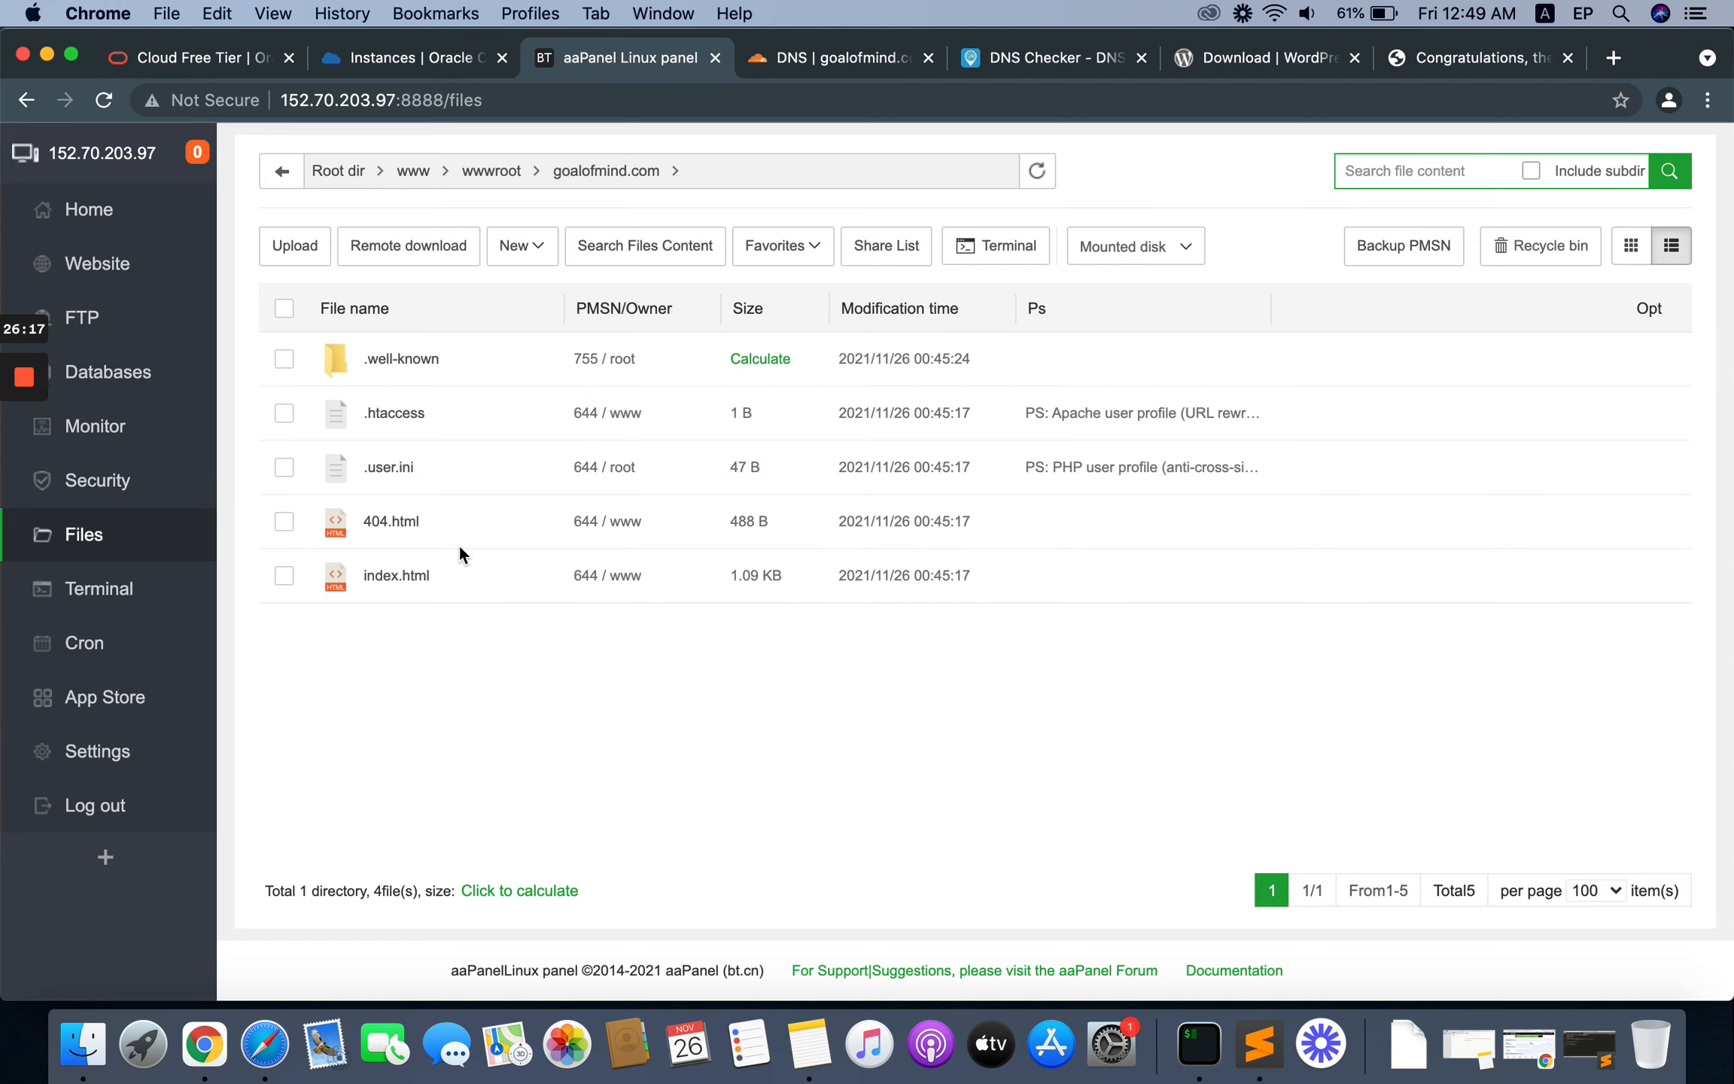
{"action": "left_click", "coordinate": [403, 254]}
{"action": "left_click_drag", "start_coordinate": [796, 498], "coordinate": [679, 498]}
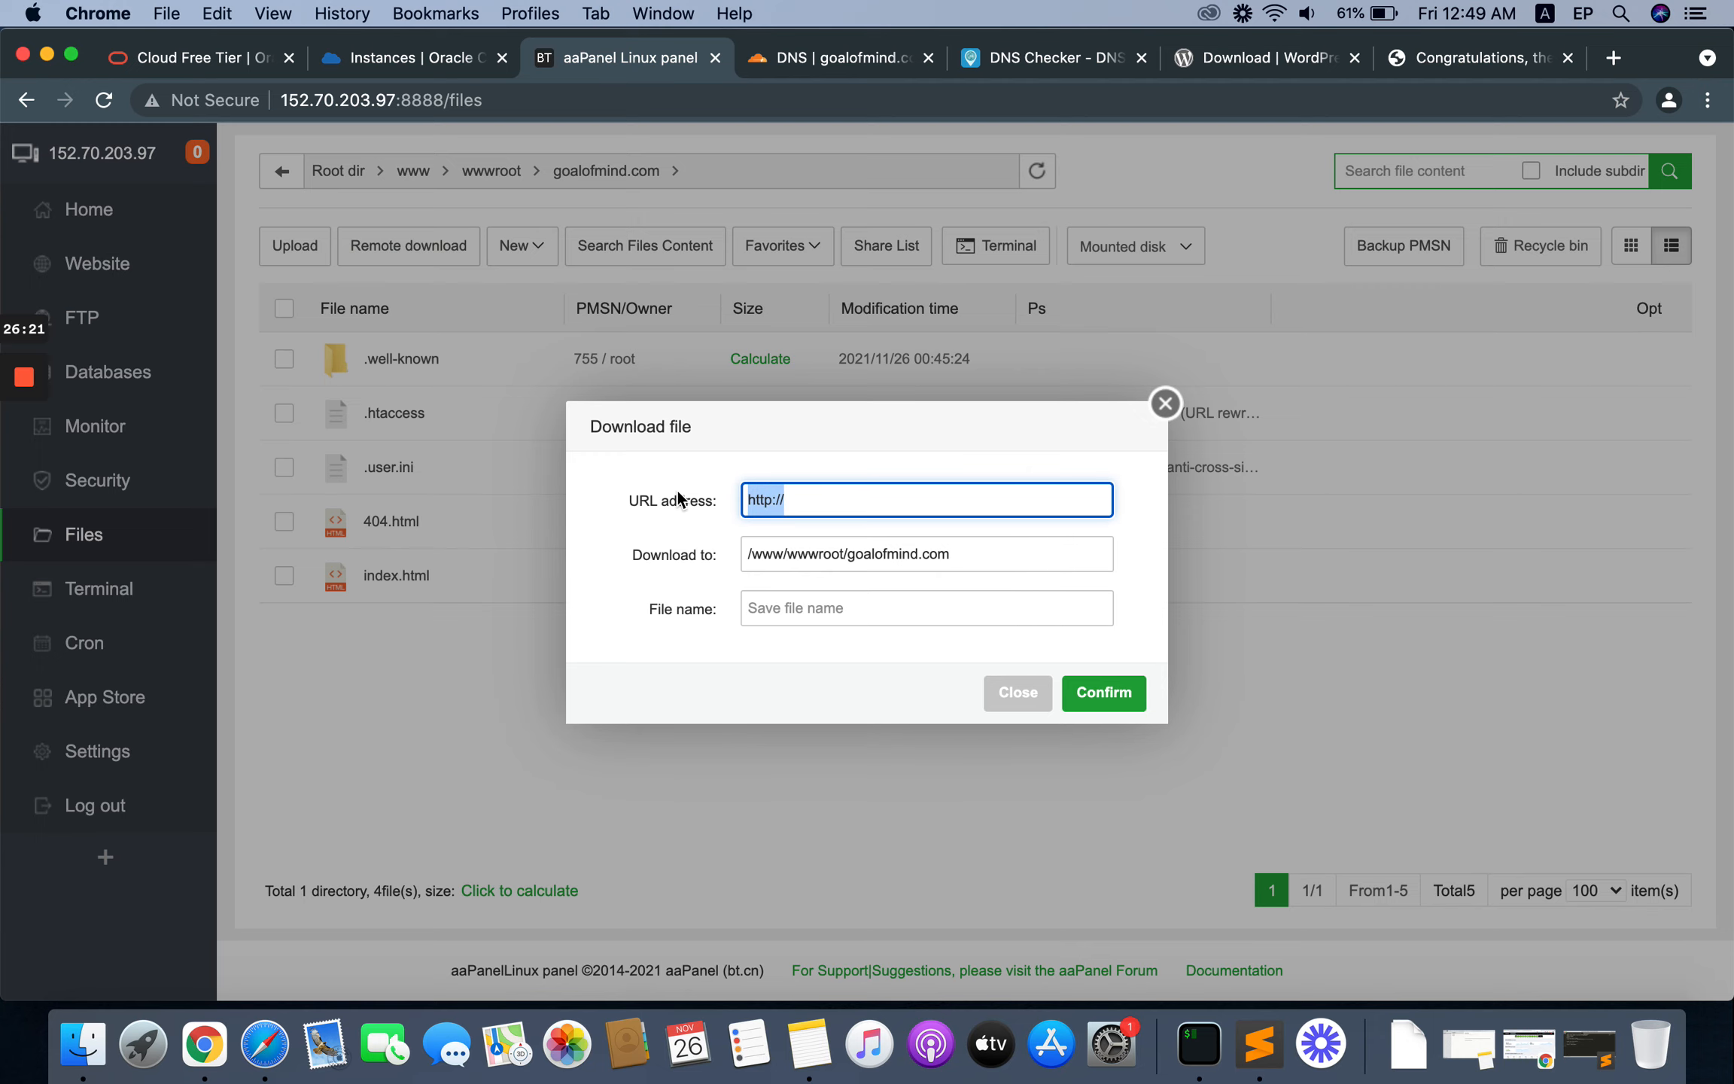
{"action": "key", "text": "super+v"}
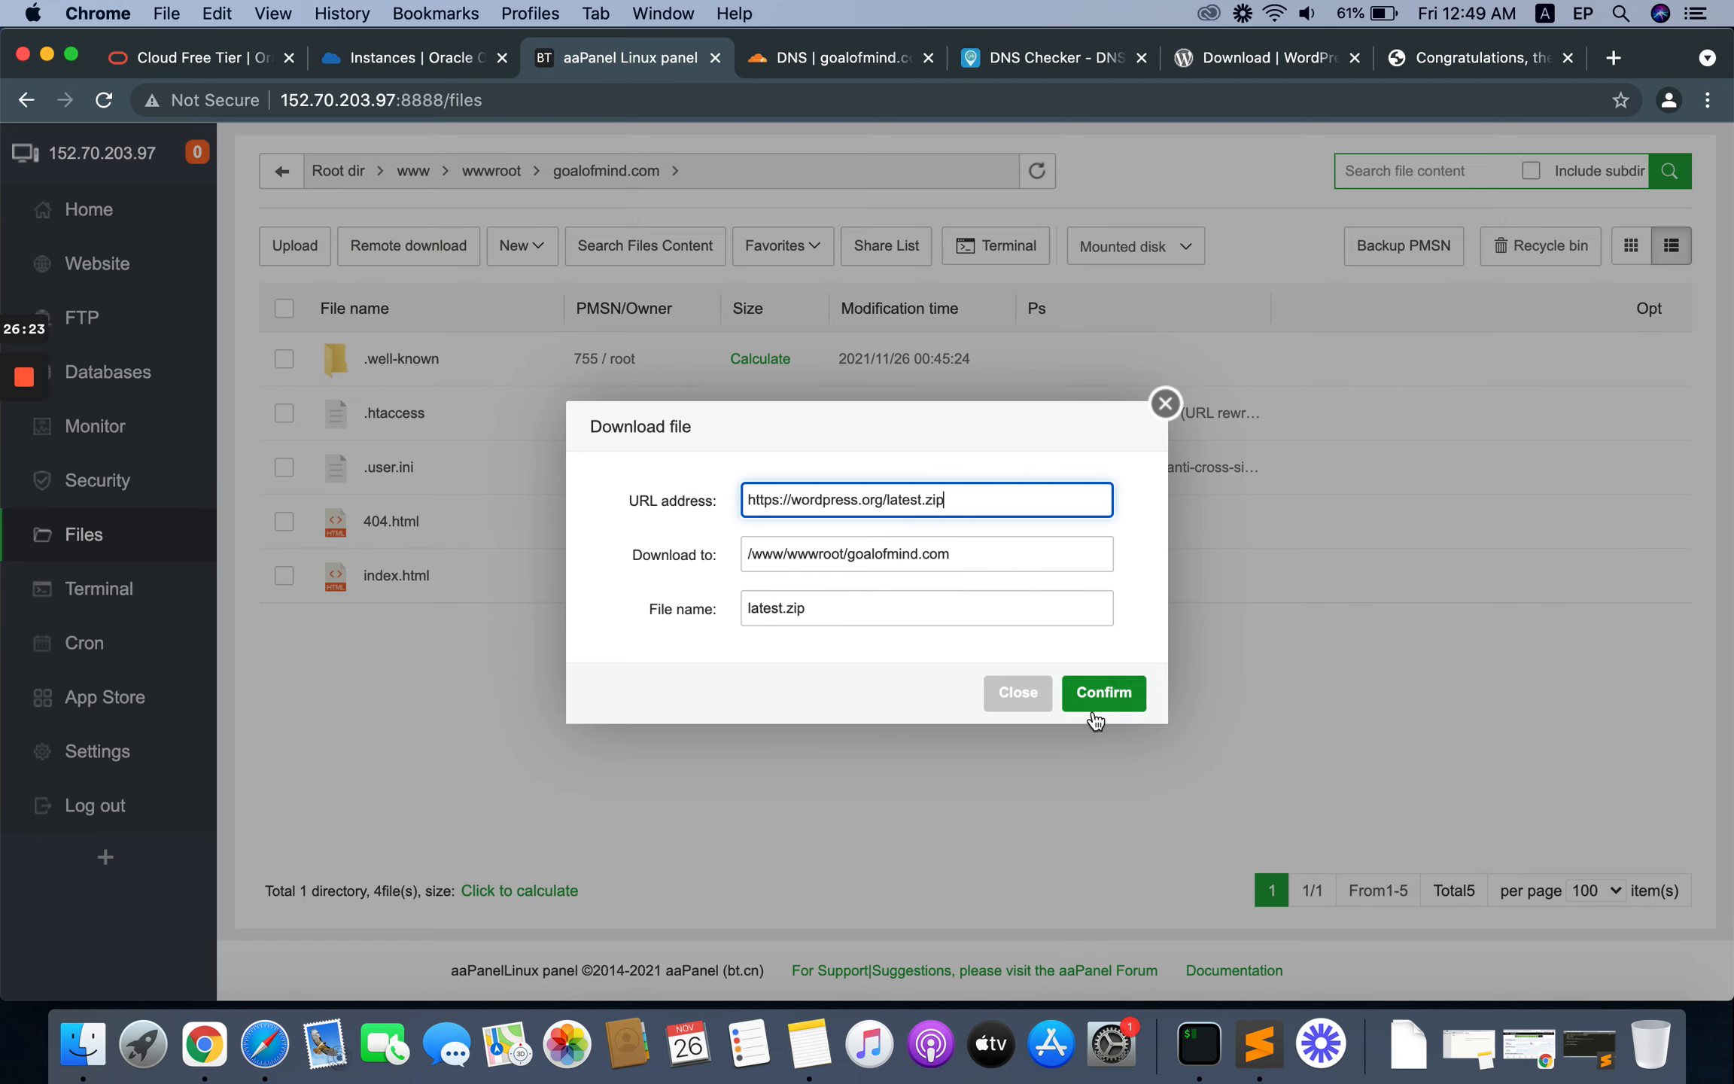
{"action": "left_click", "coordinate": [1119, 693]}
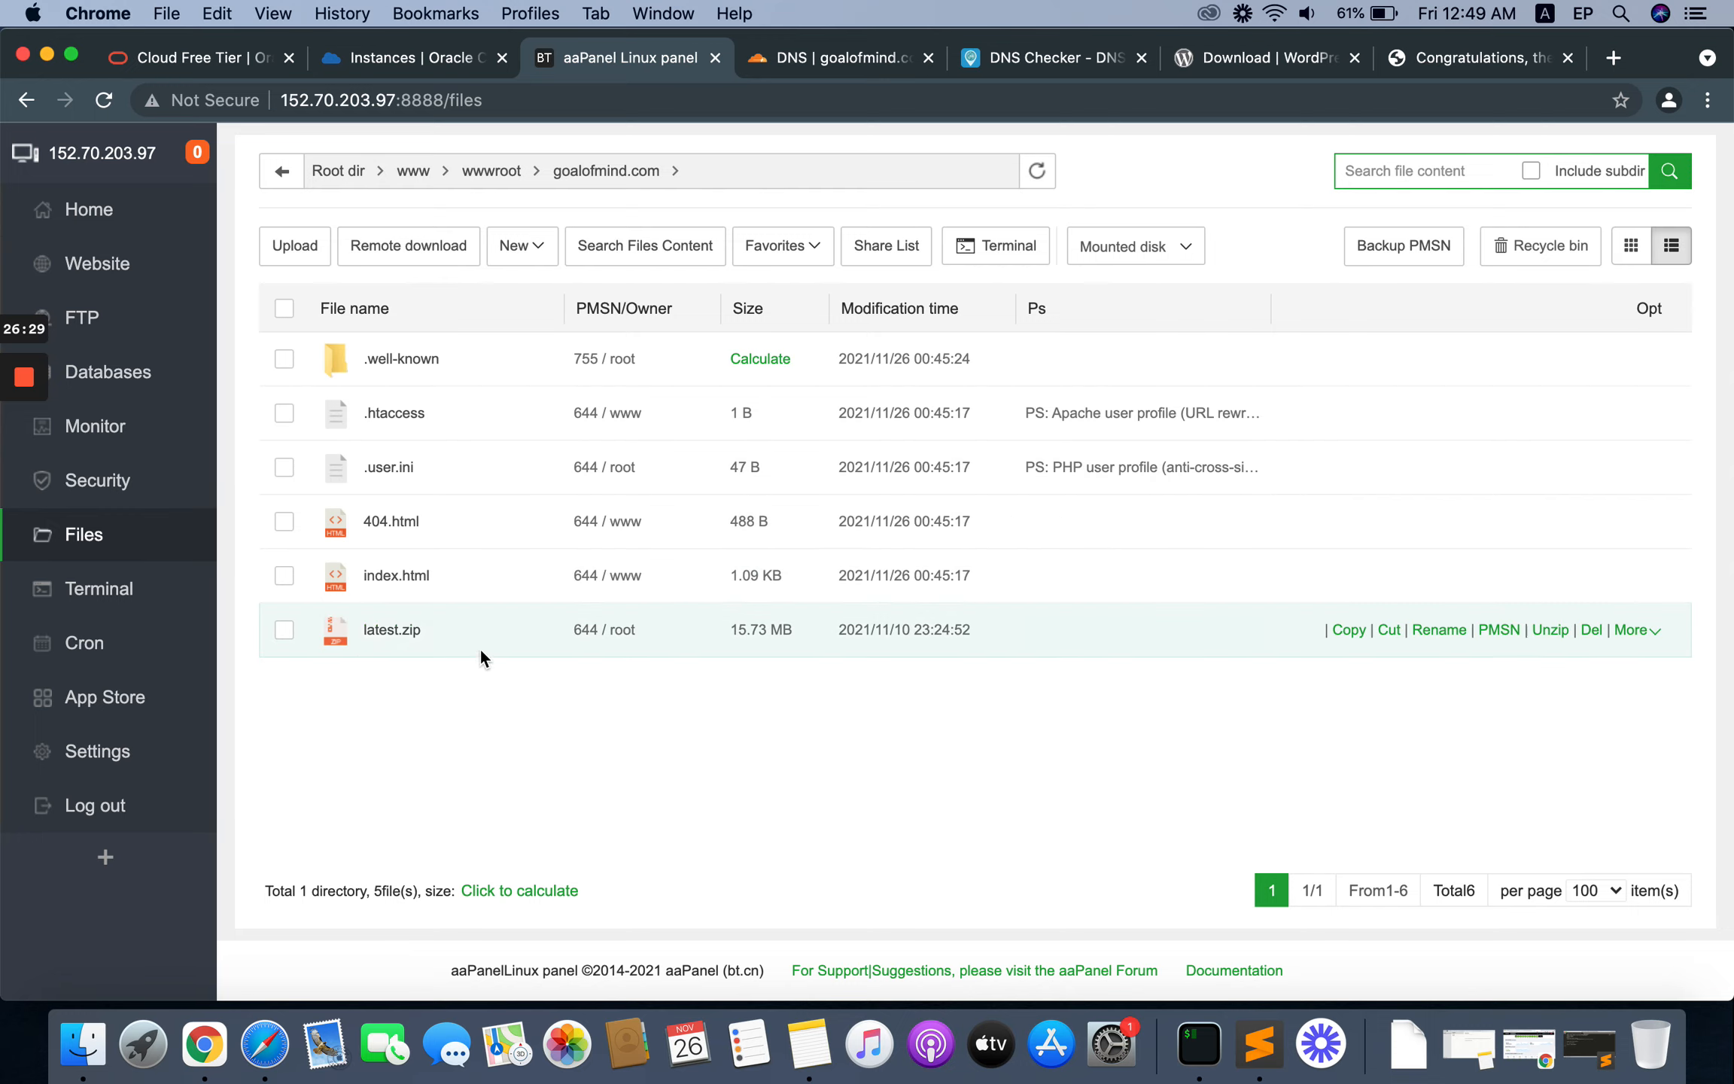
Step: Unzip latest.zip into /www/wwwroot/goalofmind.com with UTF-8 encoding and no password
{"action": "right_click", "coordinate": [388, 632]}
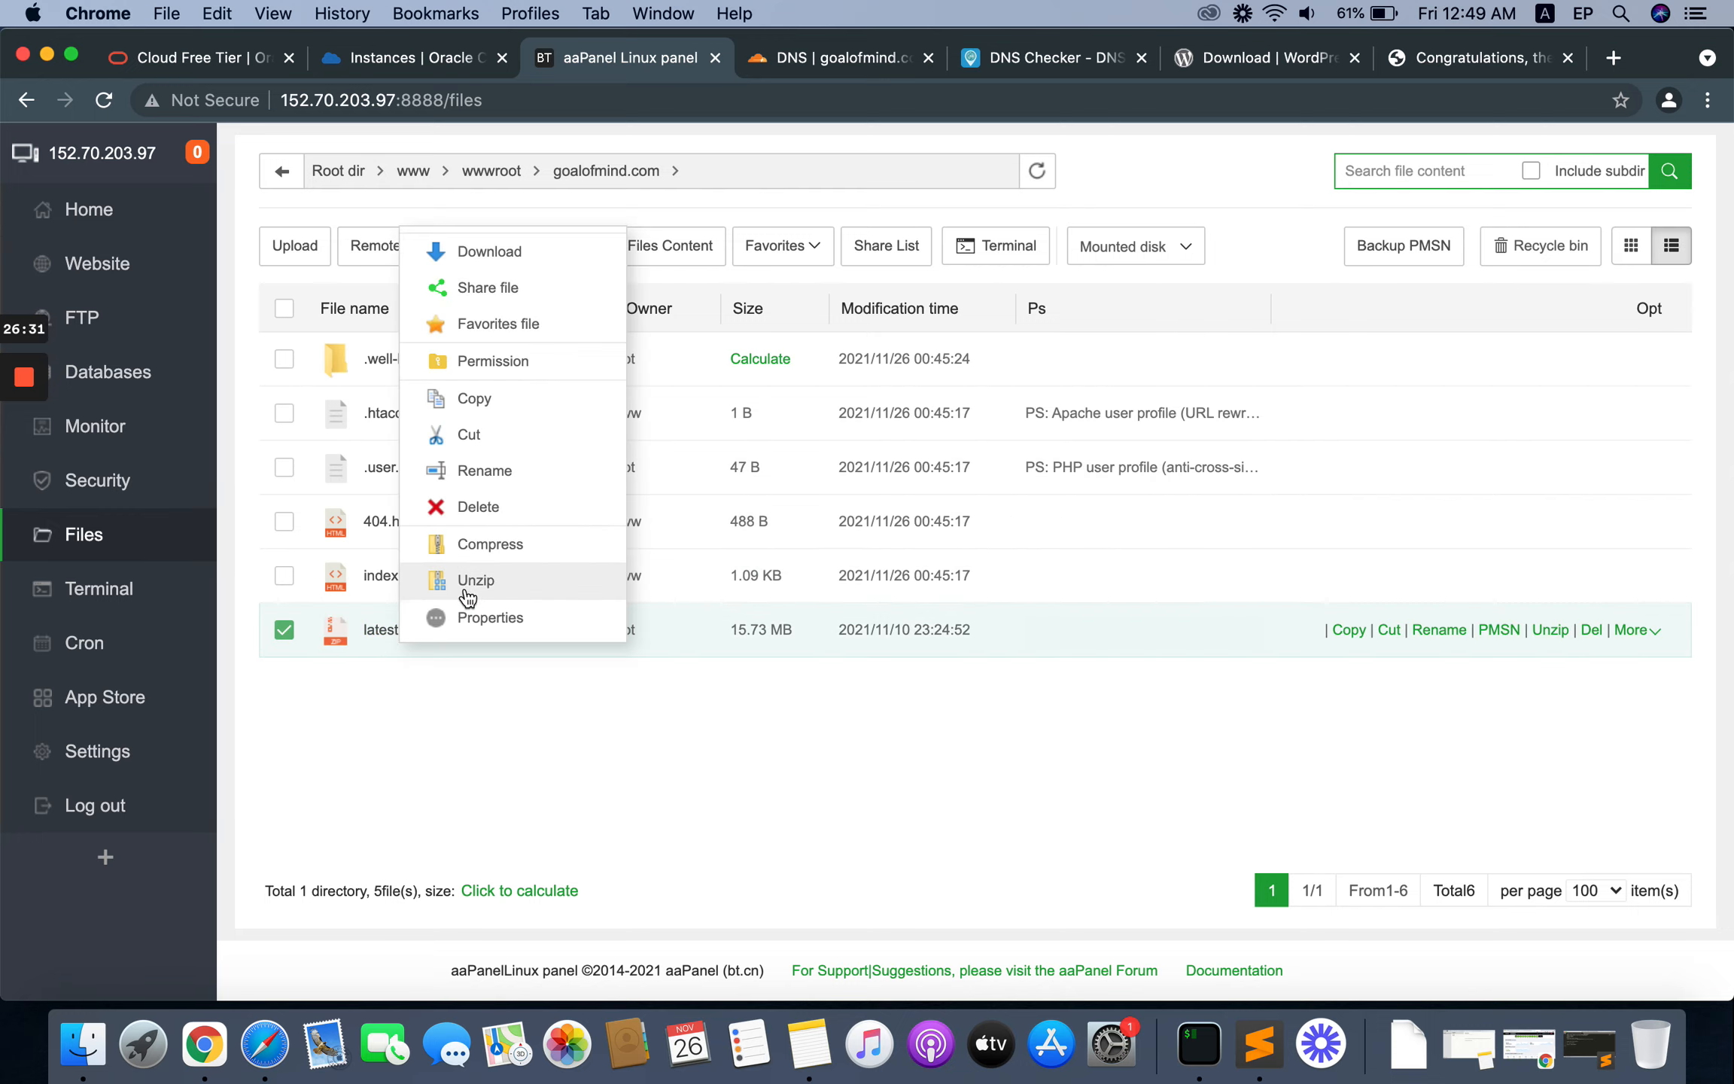
{"action": "left_click", "coordinate": [470, 581]}
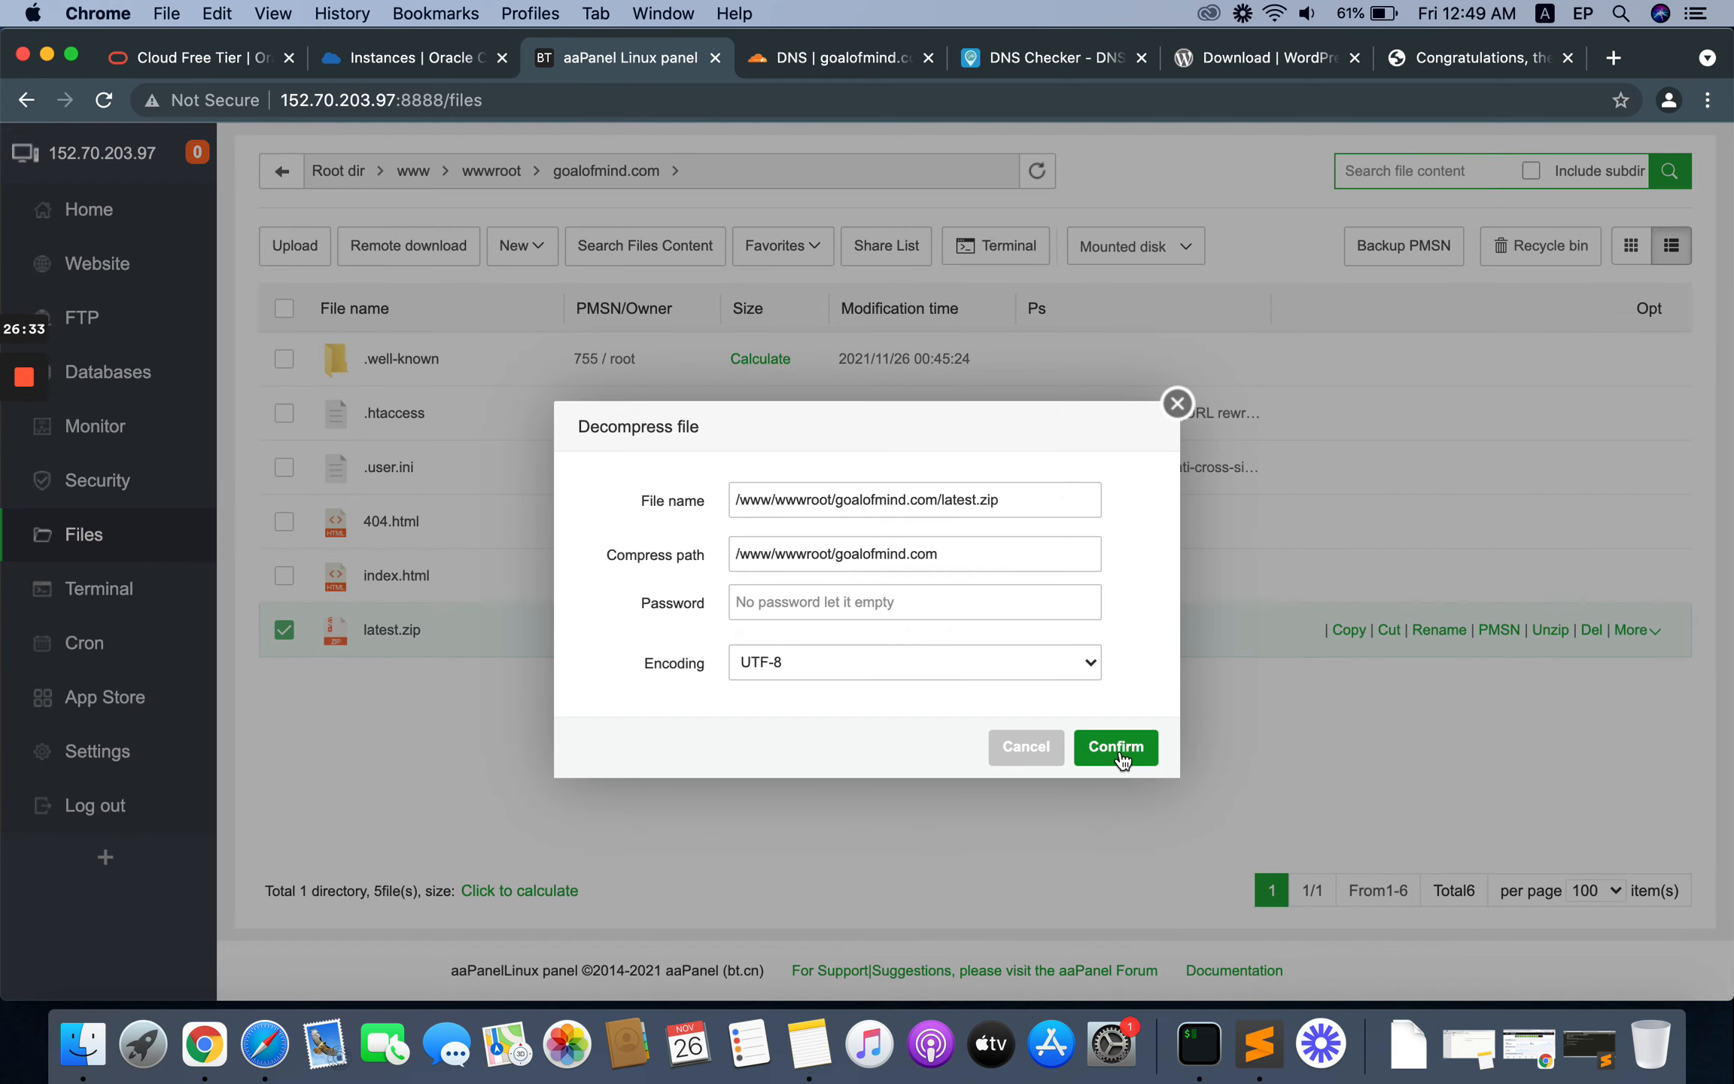
{"action": "left_click", "coordinate": [1117, 749]}
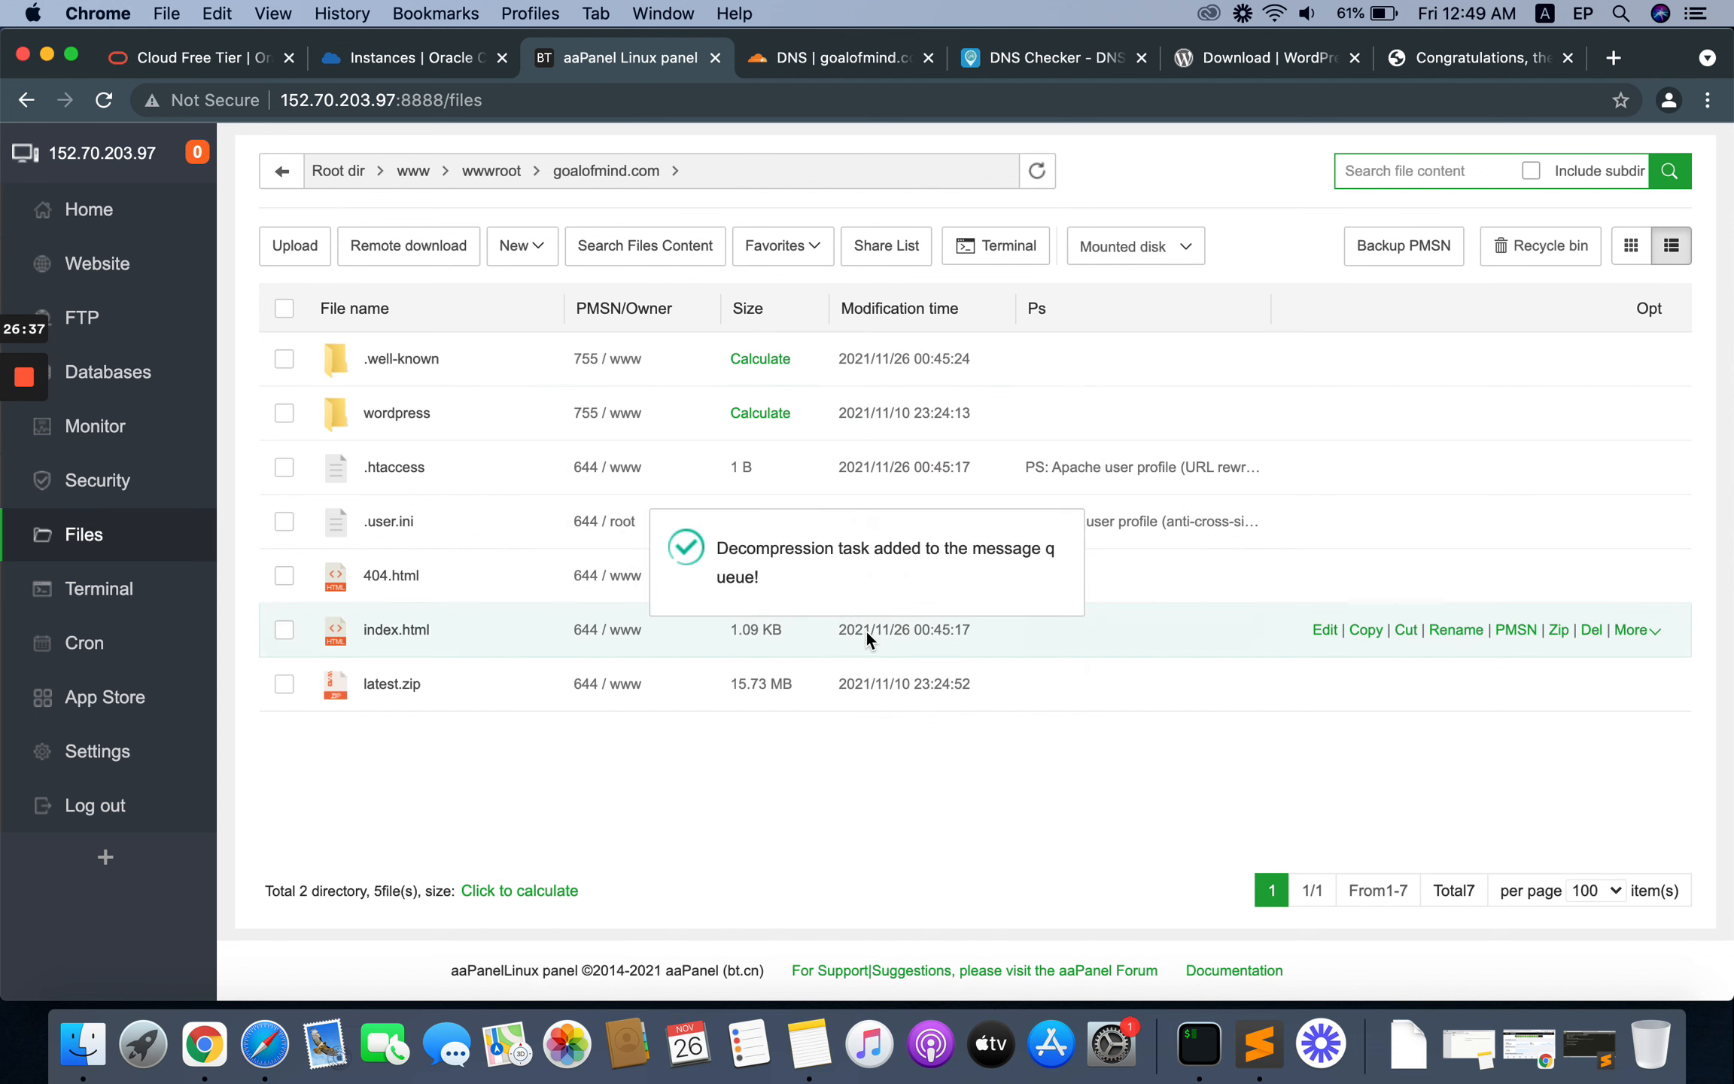
Step: Move all files and folders from the extracted wordpress folder up into the goalofmind.com folder
{"action": "left_click", "coordinate": [337, 423]}
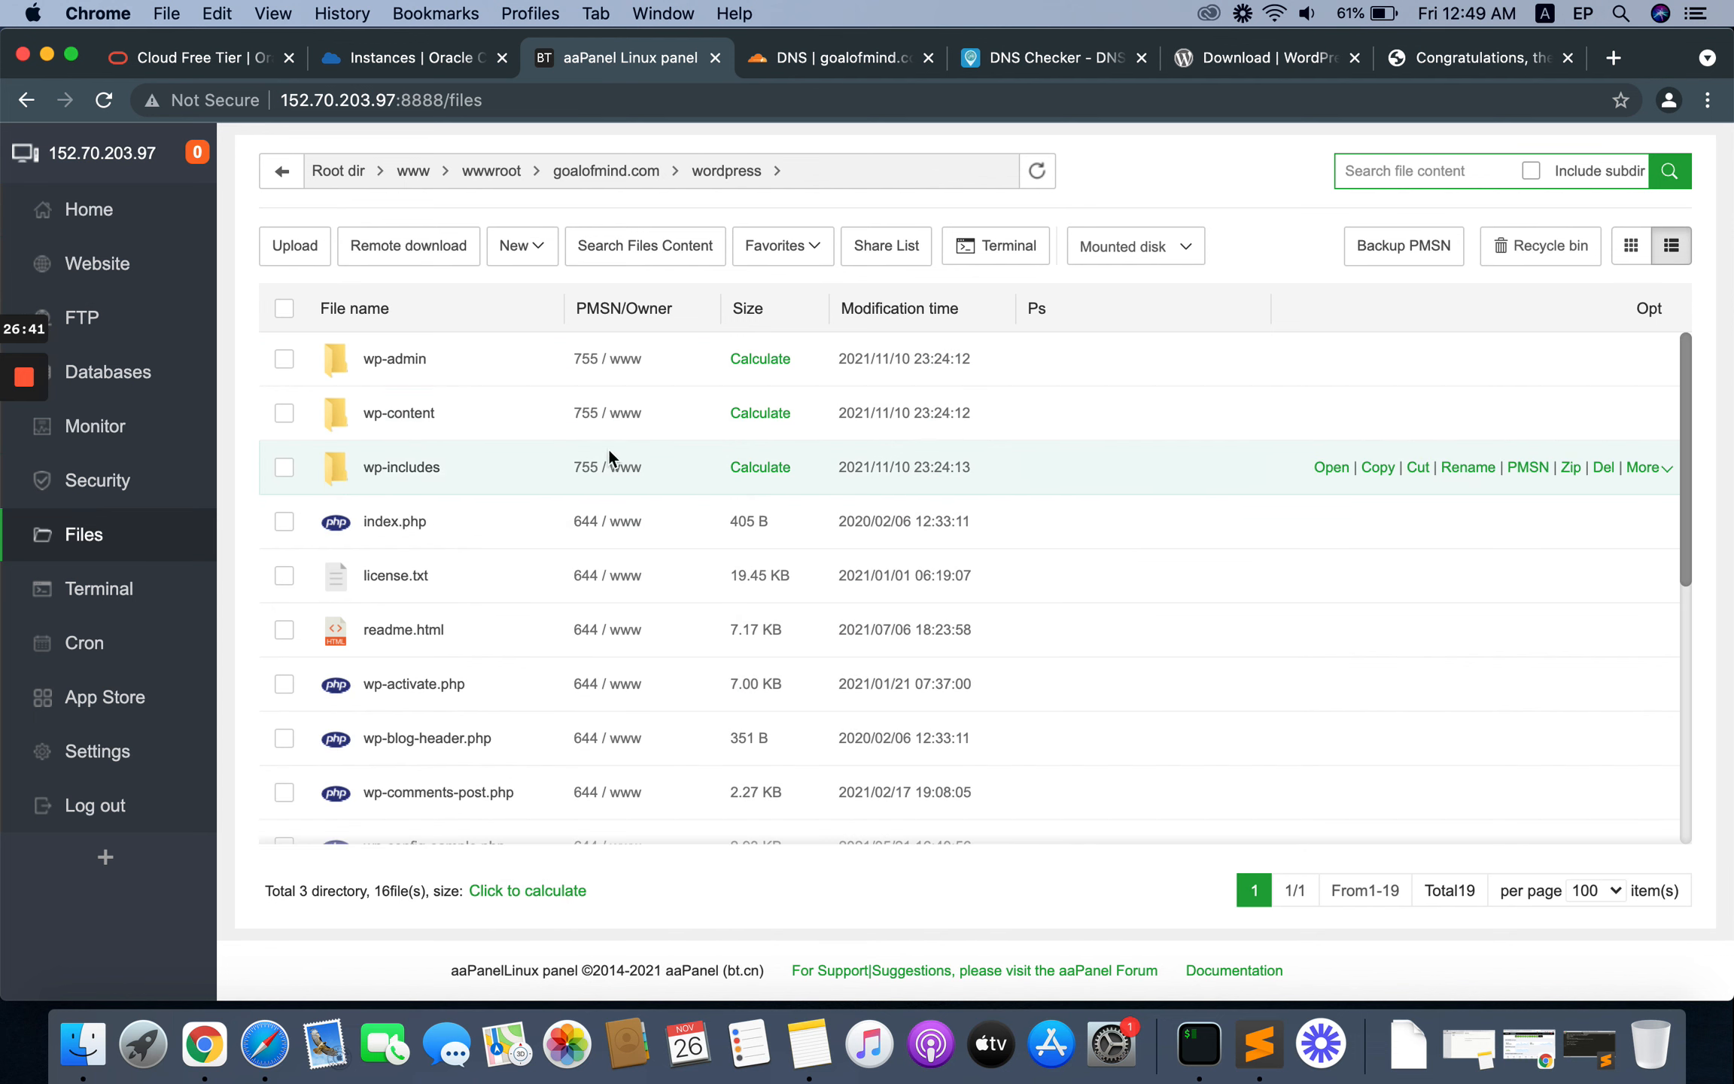
{"action": "left_click", "coordinate": [284, 309]}
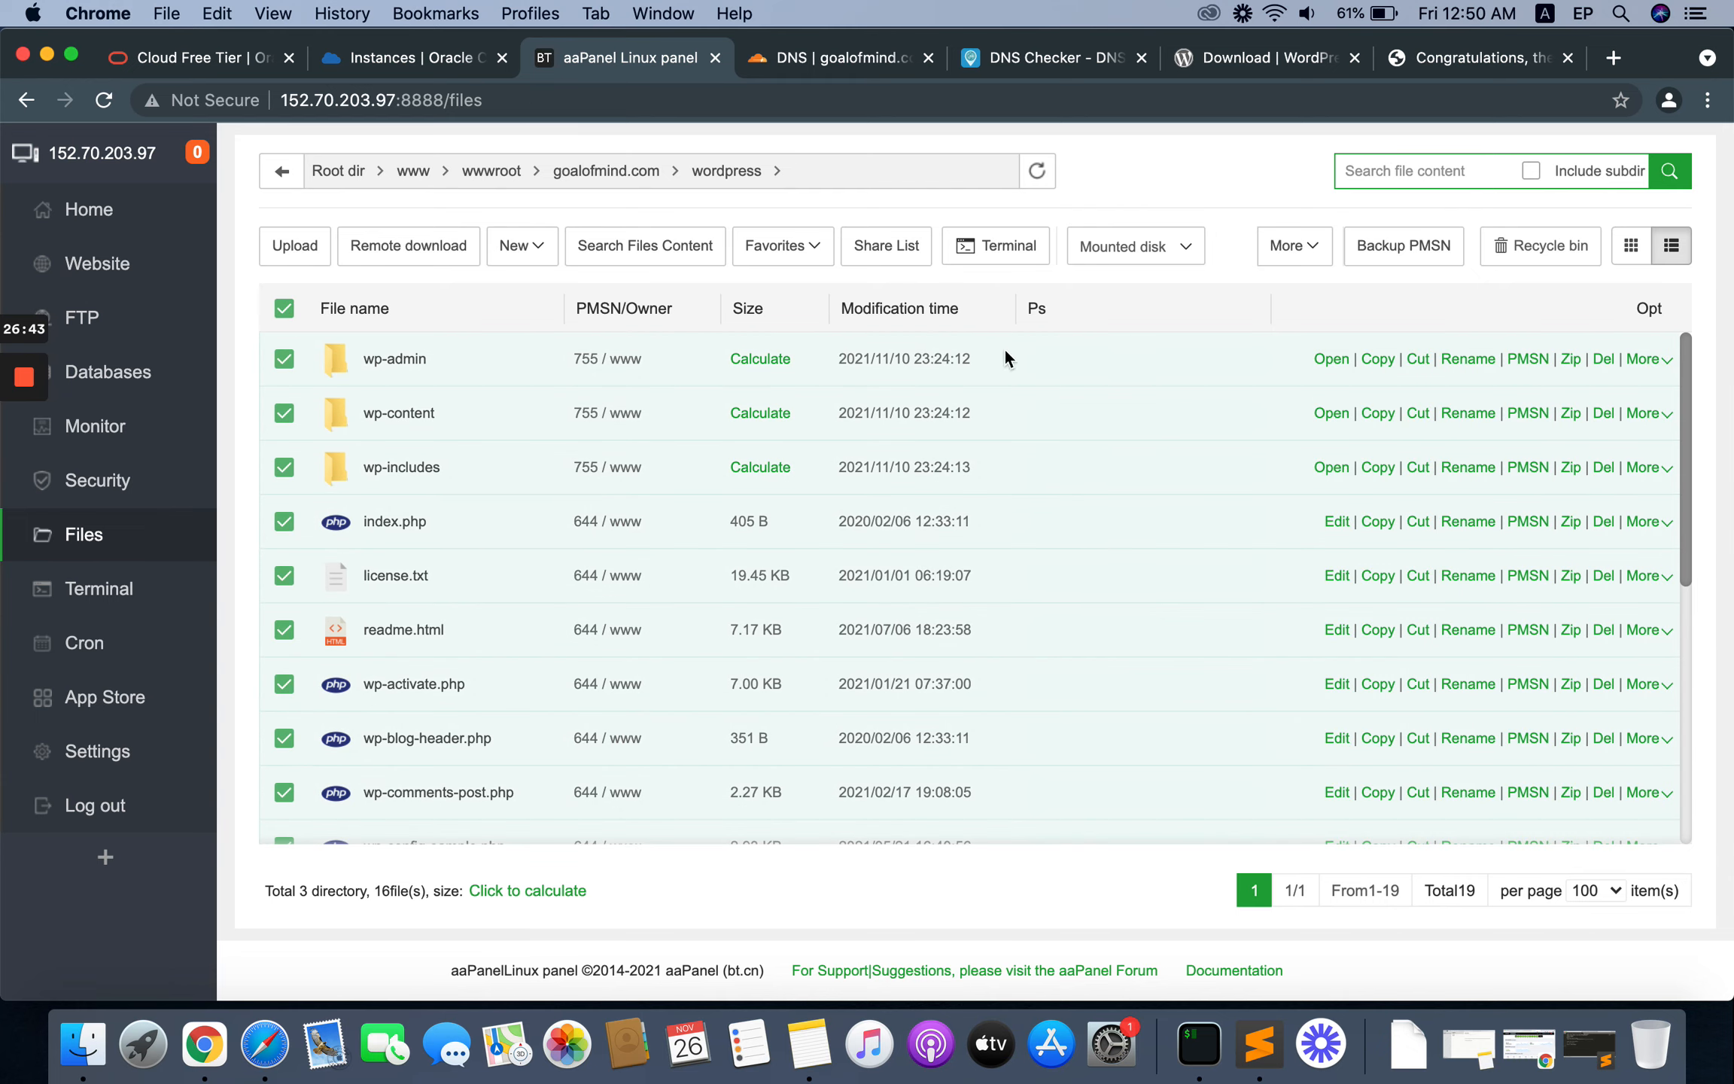
{"action": "left_click", "coordinate": [1293, 246]}
{"action": "left_click", "coordinate": [1296, 328]}
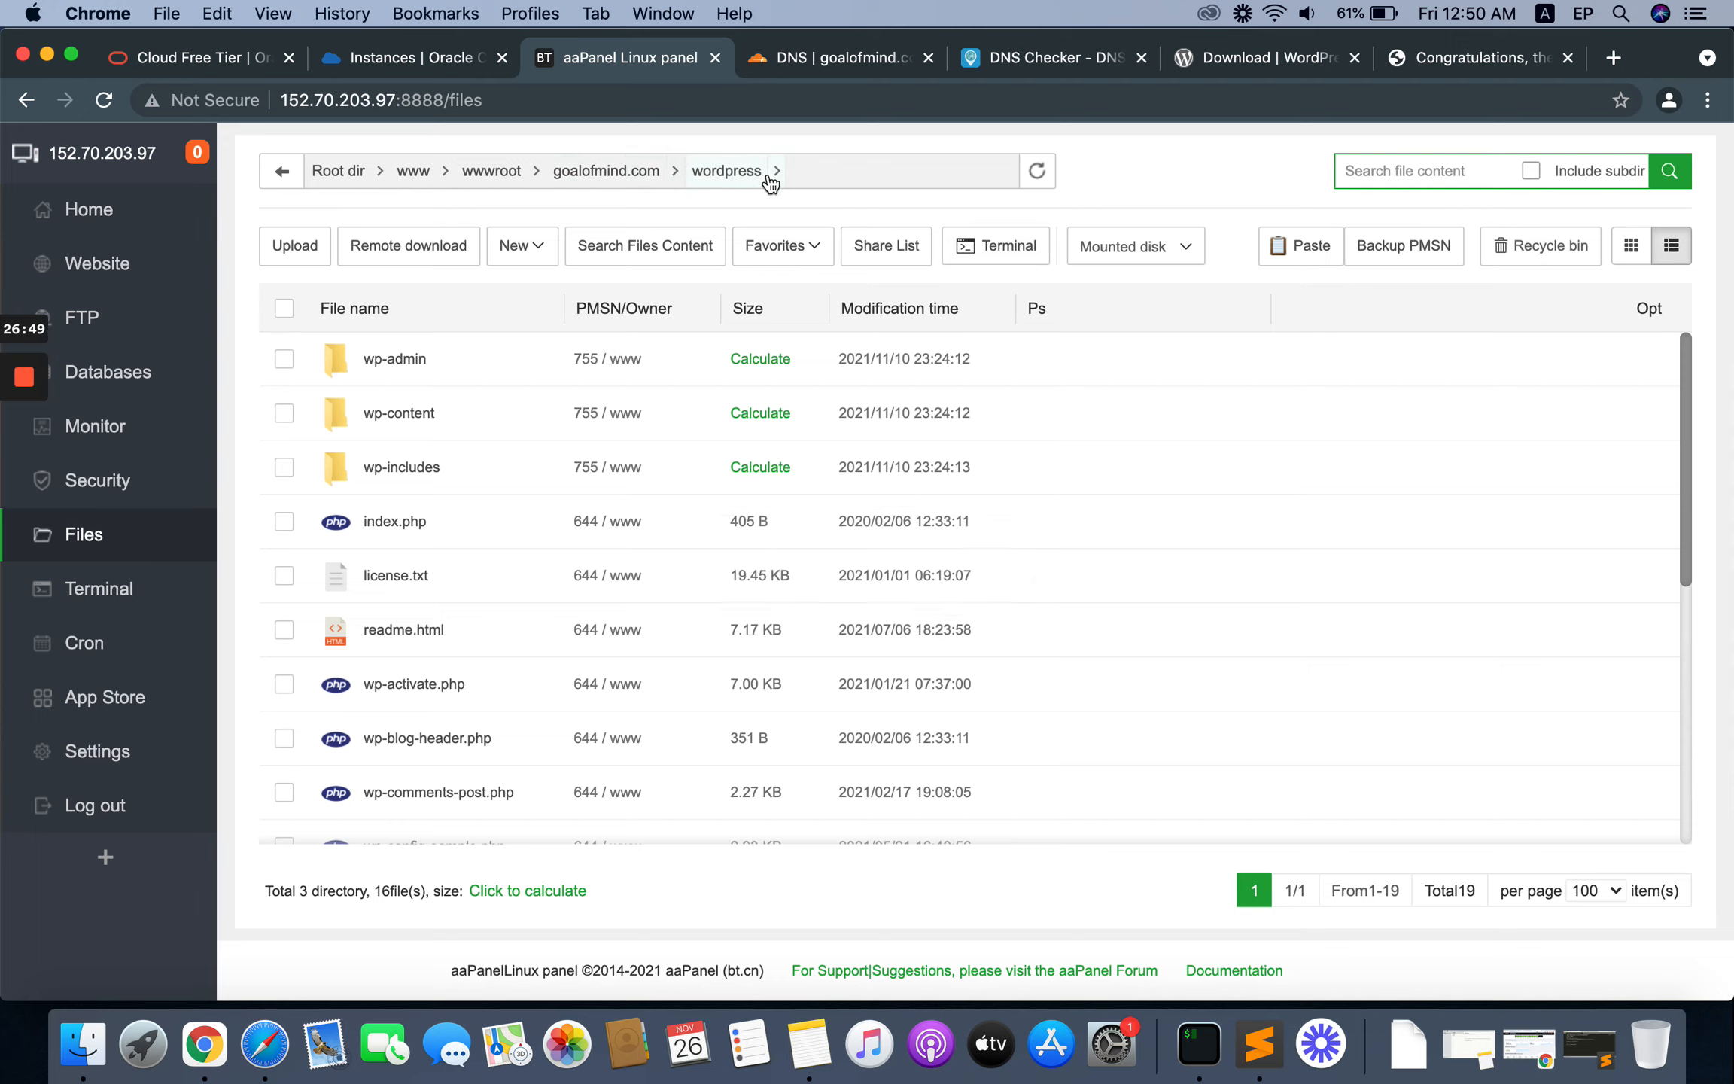
{"action": "left_click", "coordinate": [597, 176]}
{"action": "right_click", "coordinate": [481, 798]}
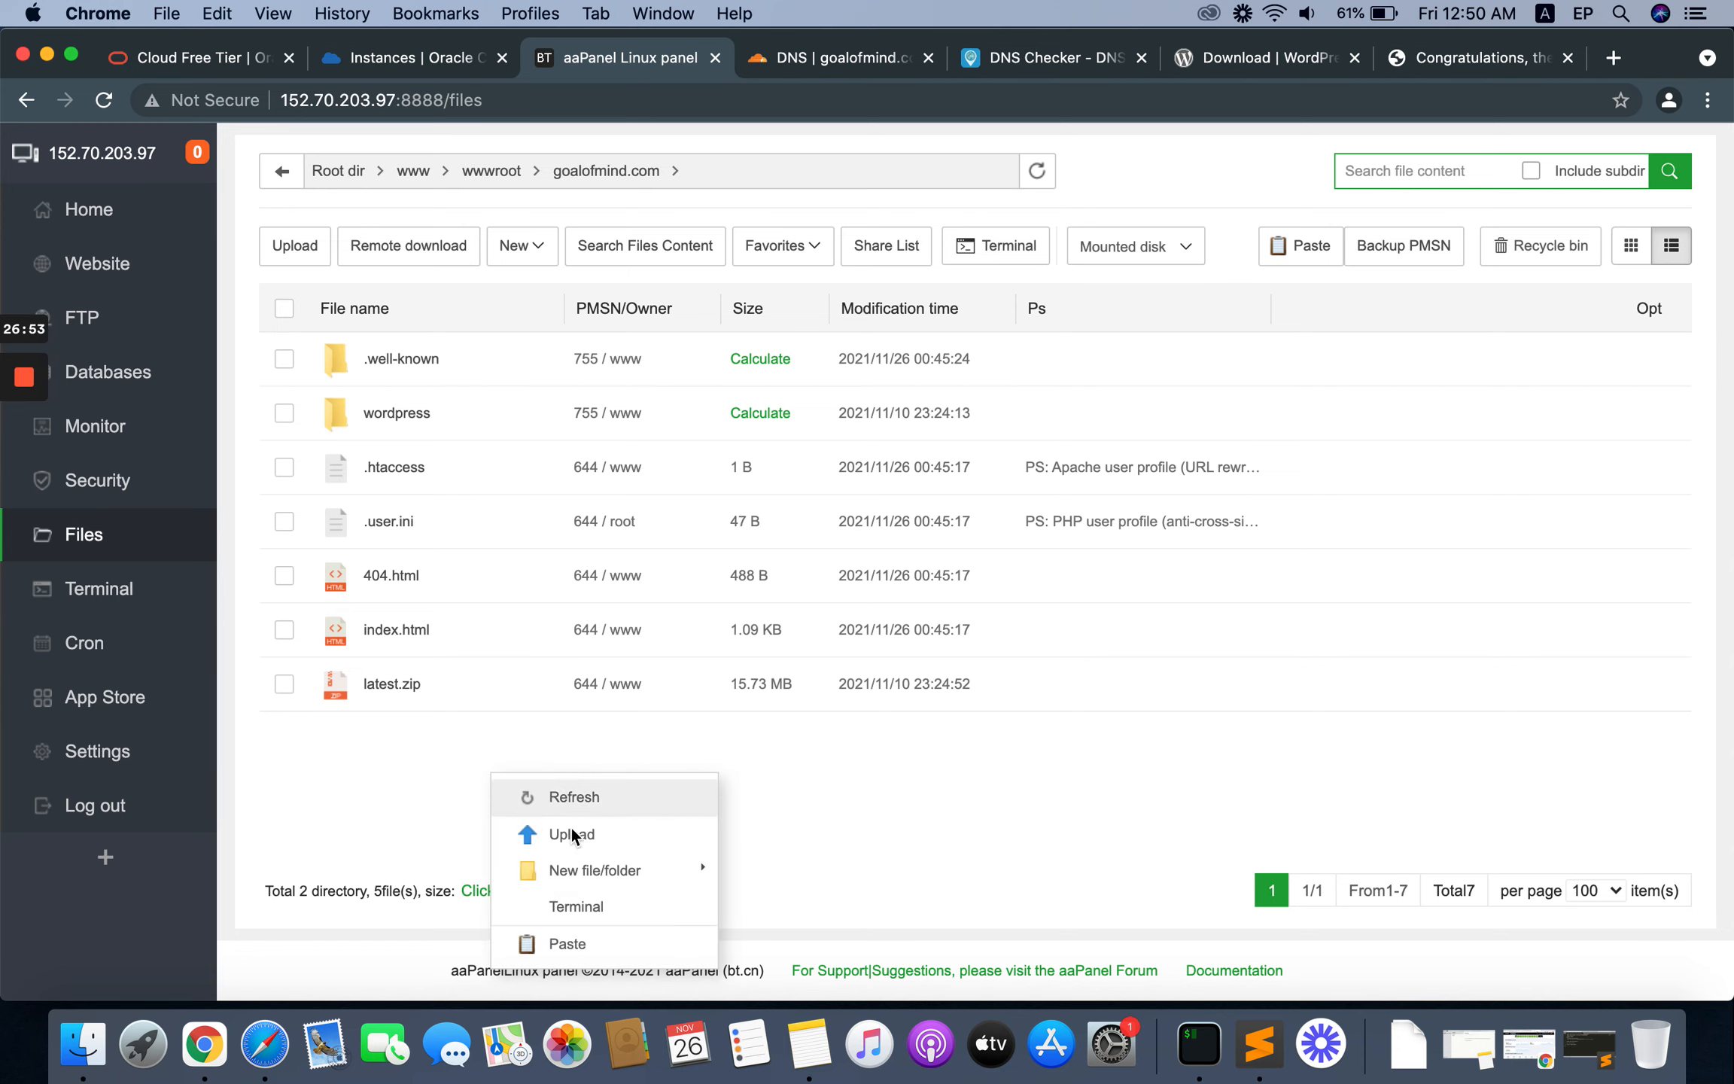
{"action": "left_click", "coordinate": [581, 944]}
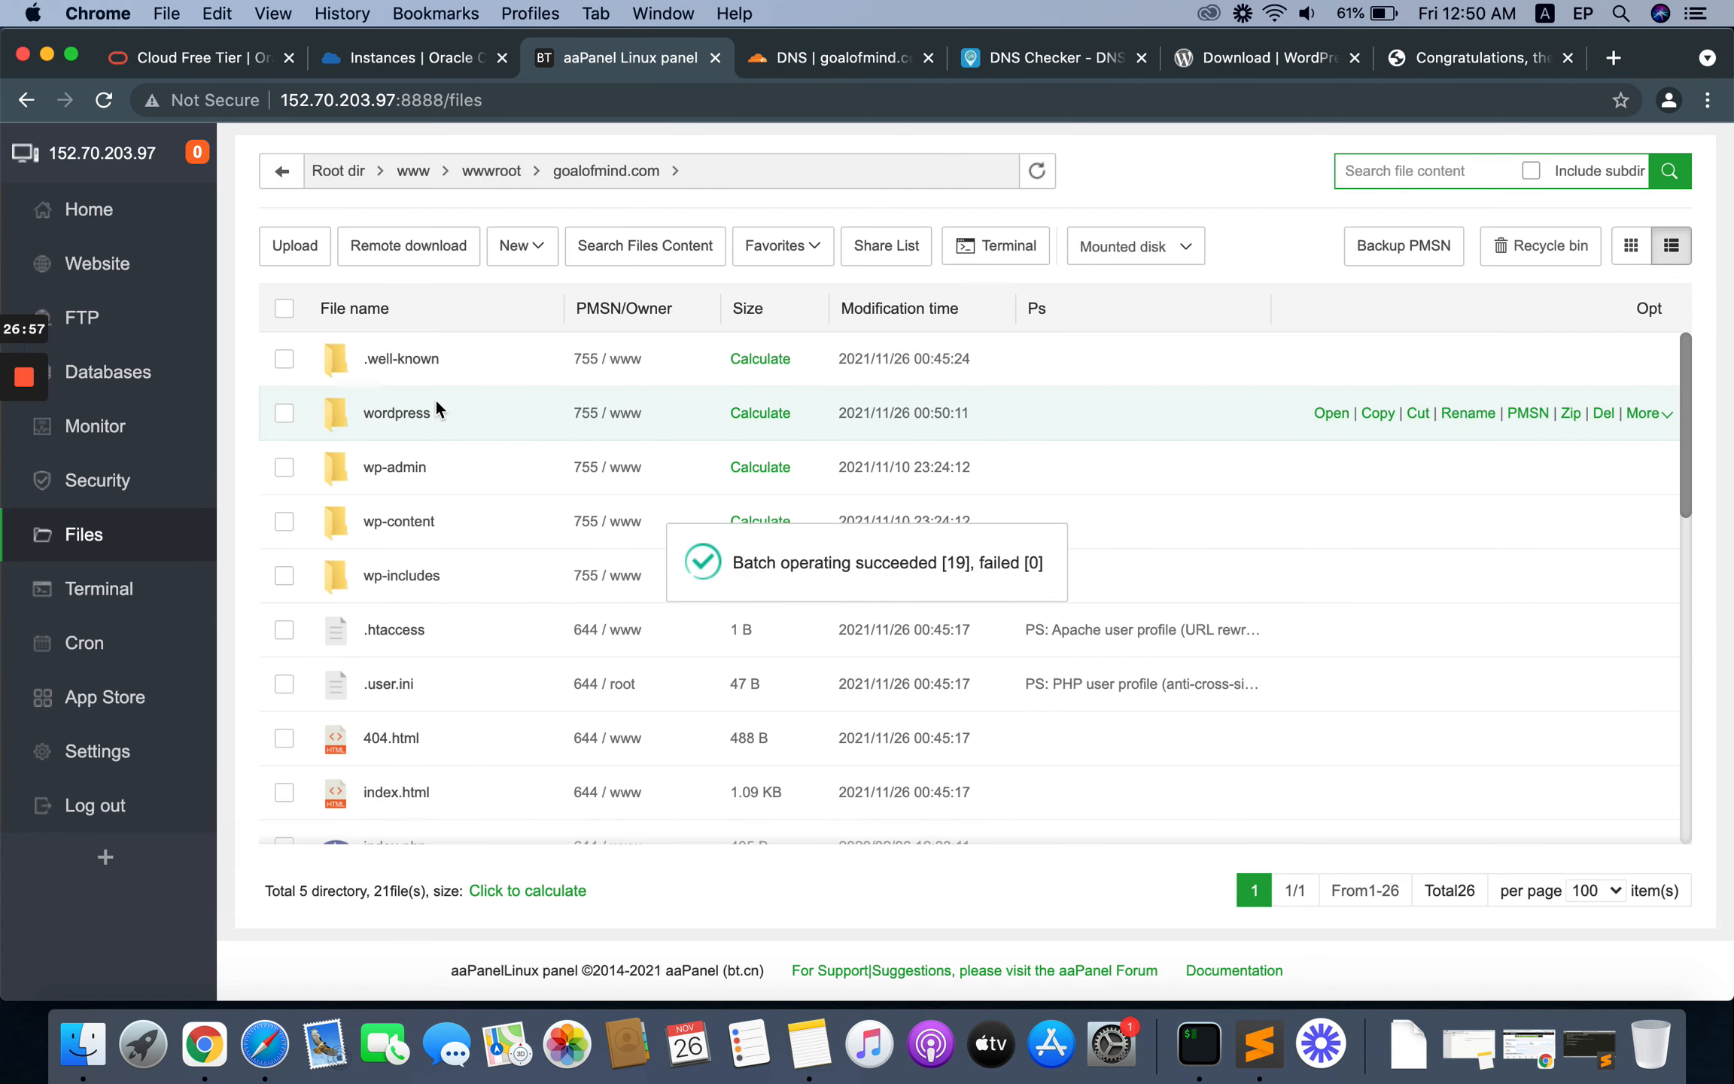
Step: Delete the emptied wordpress folder and latest.zip from the goalofmind.com folder
{"action": "left_click", "coordinate": [284, 416]}
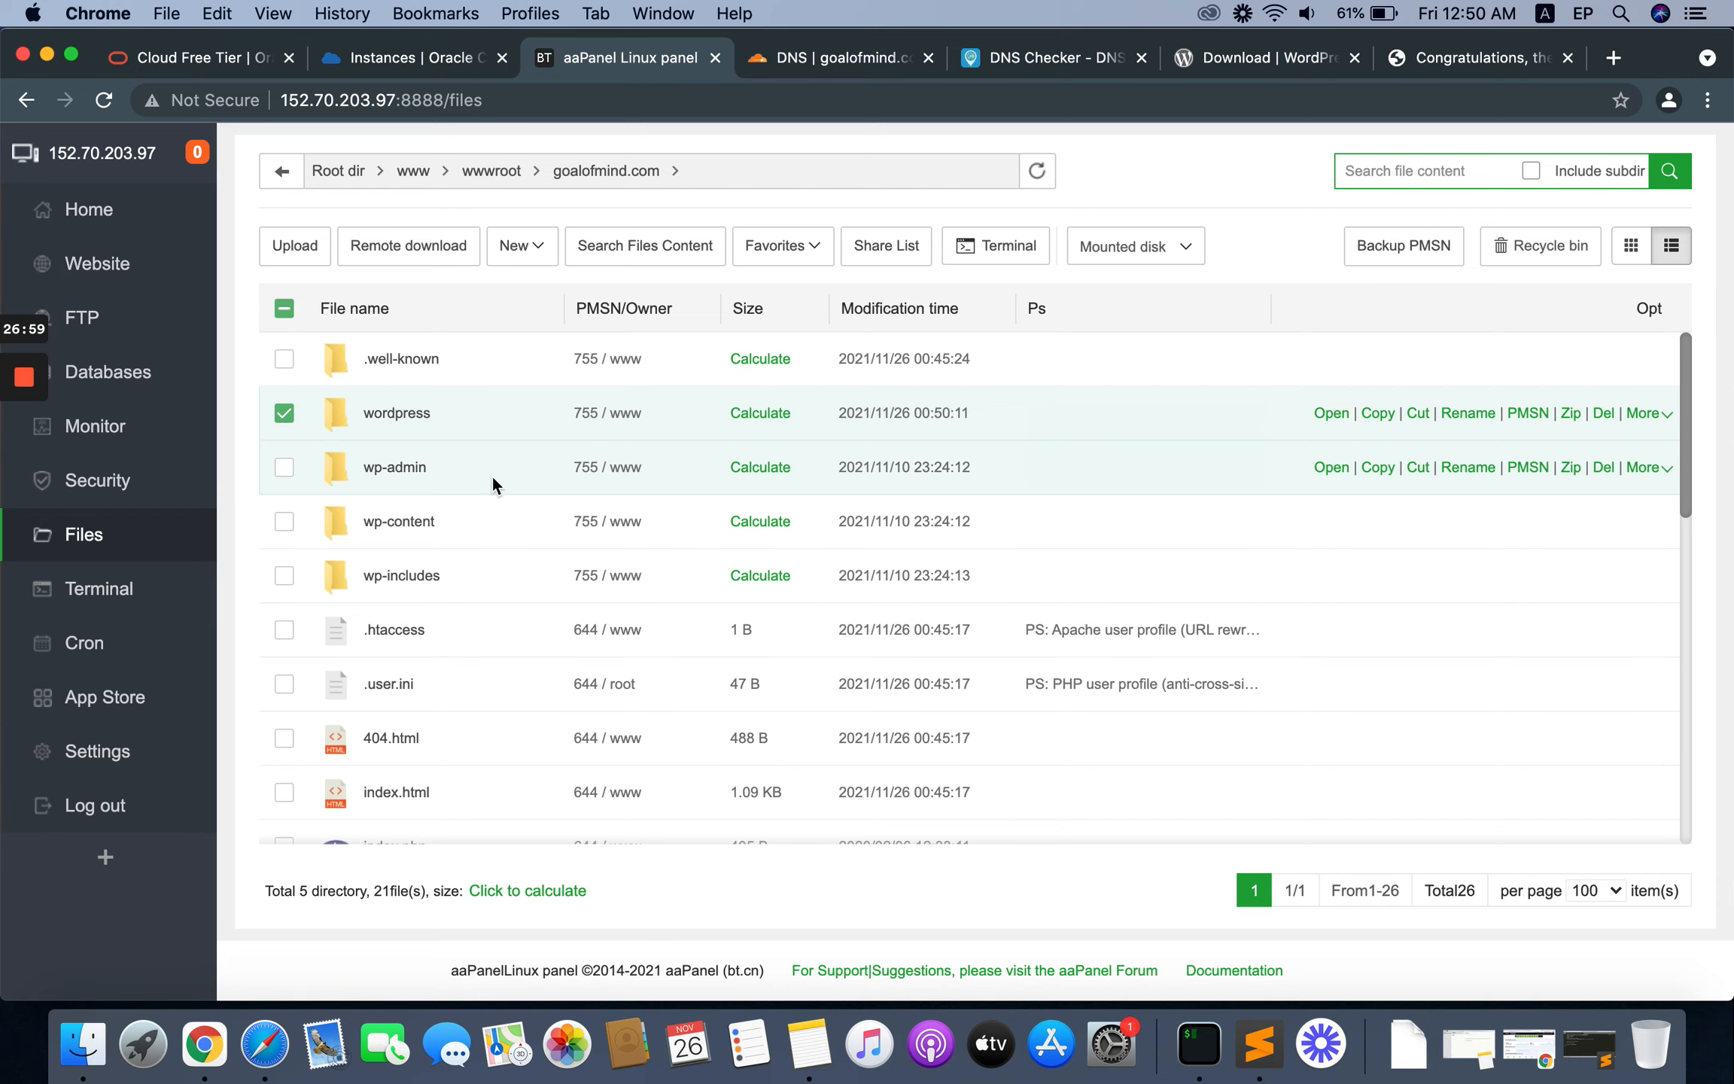
{"action": "scroll", "coordinate": [516, 665], "scroll_direction": "down", "scroll_amount": 5}
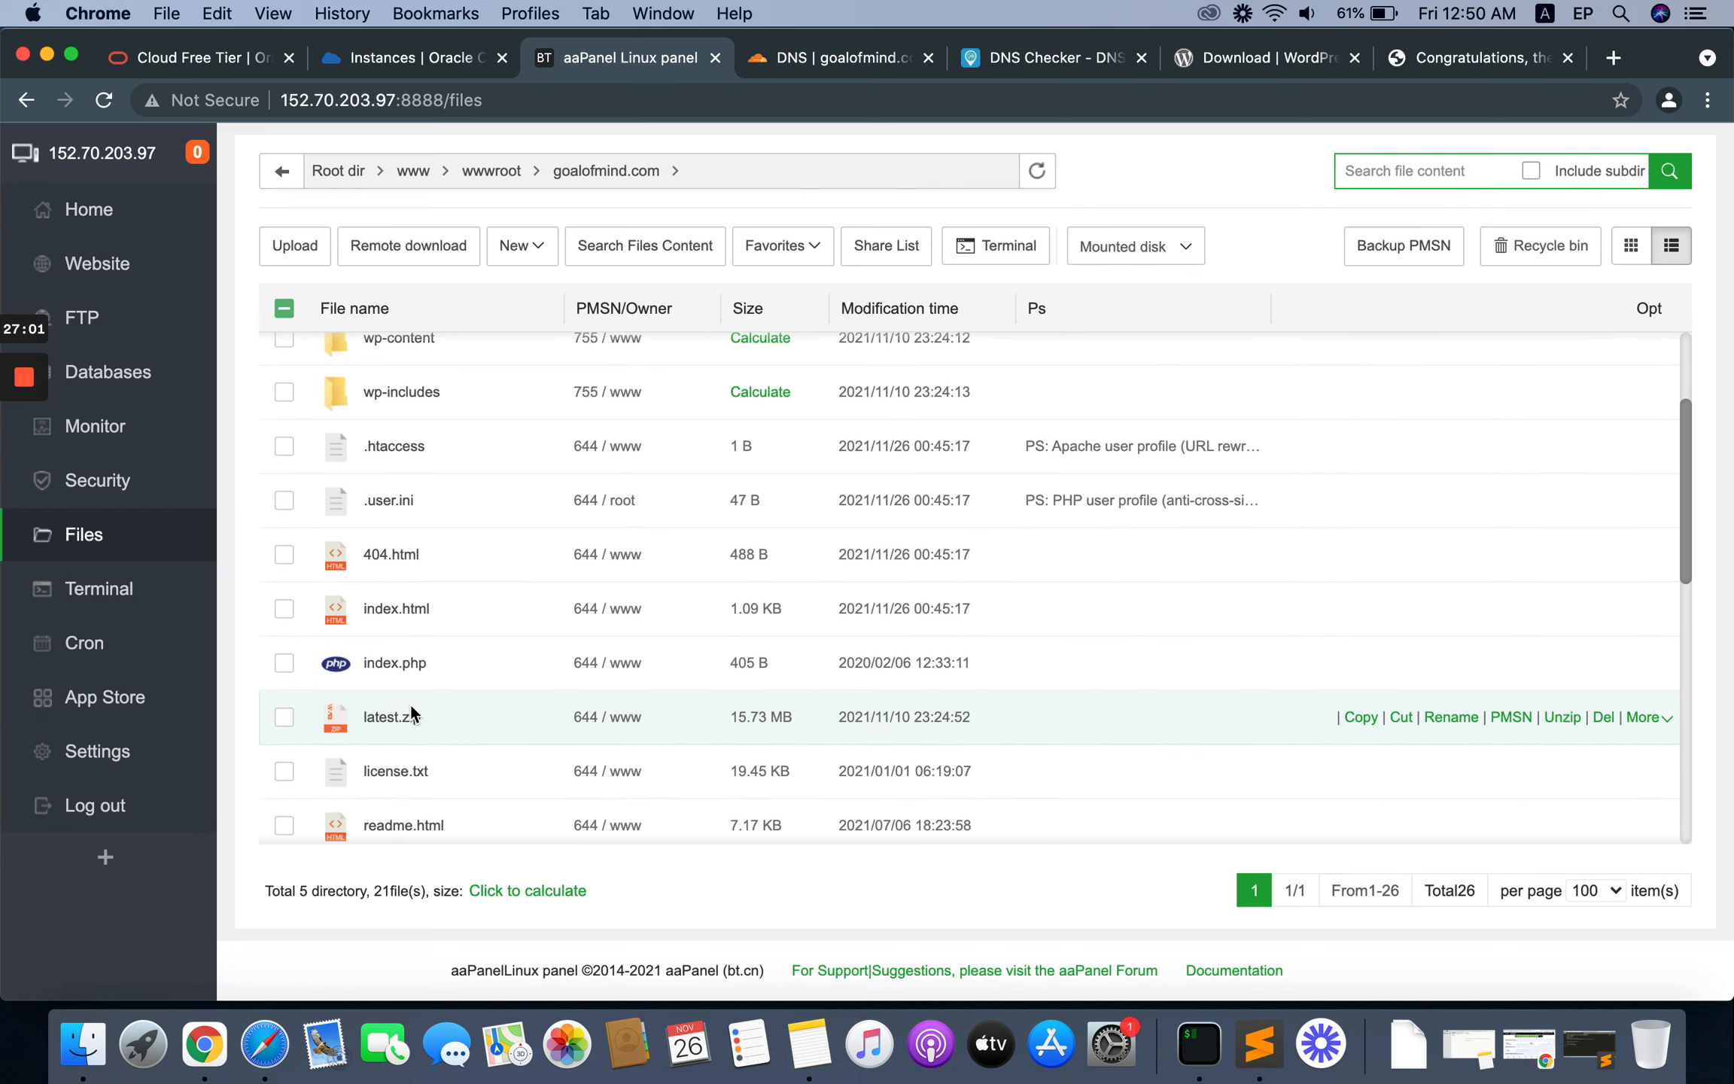
{"action": "left_click", "coordinate": [284, 716]}
{"action": "scroll", "coordinate": [765, 600], "scroll_direction": "up", "scroll_amount": 5}
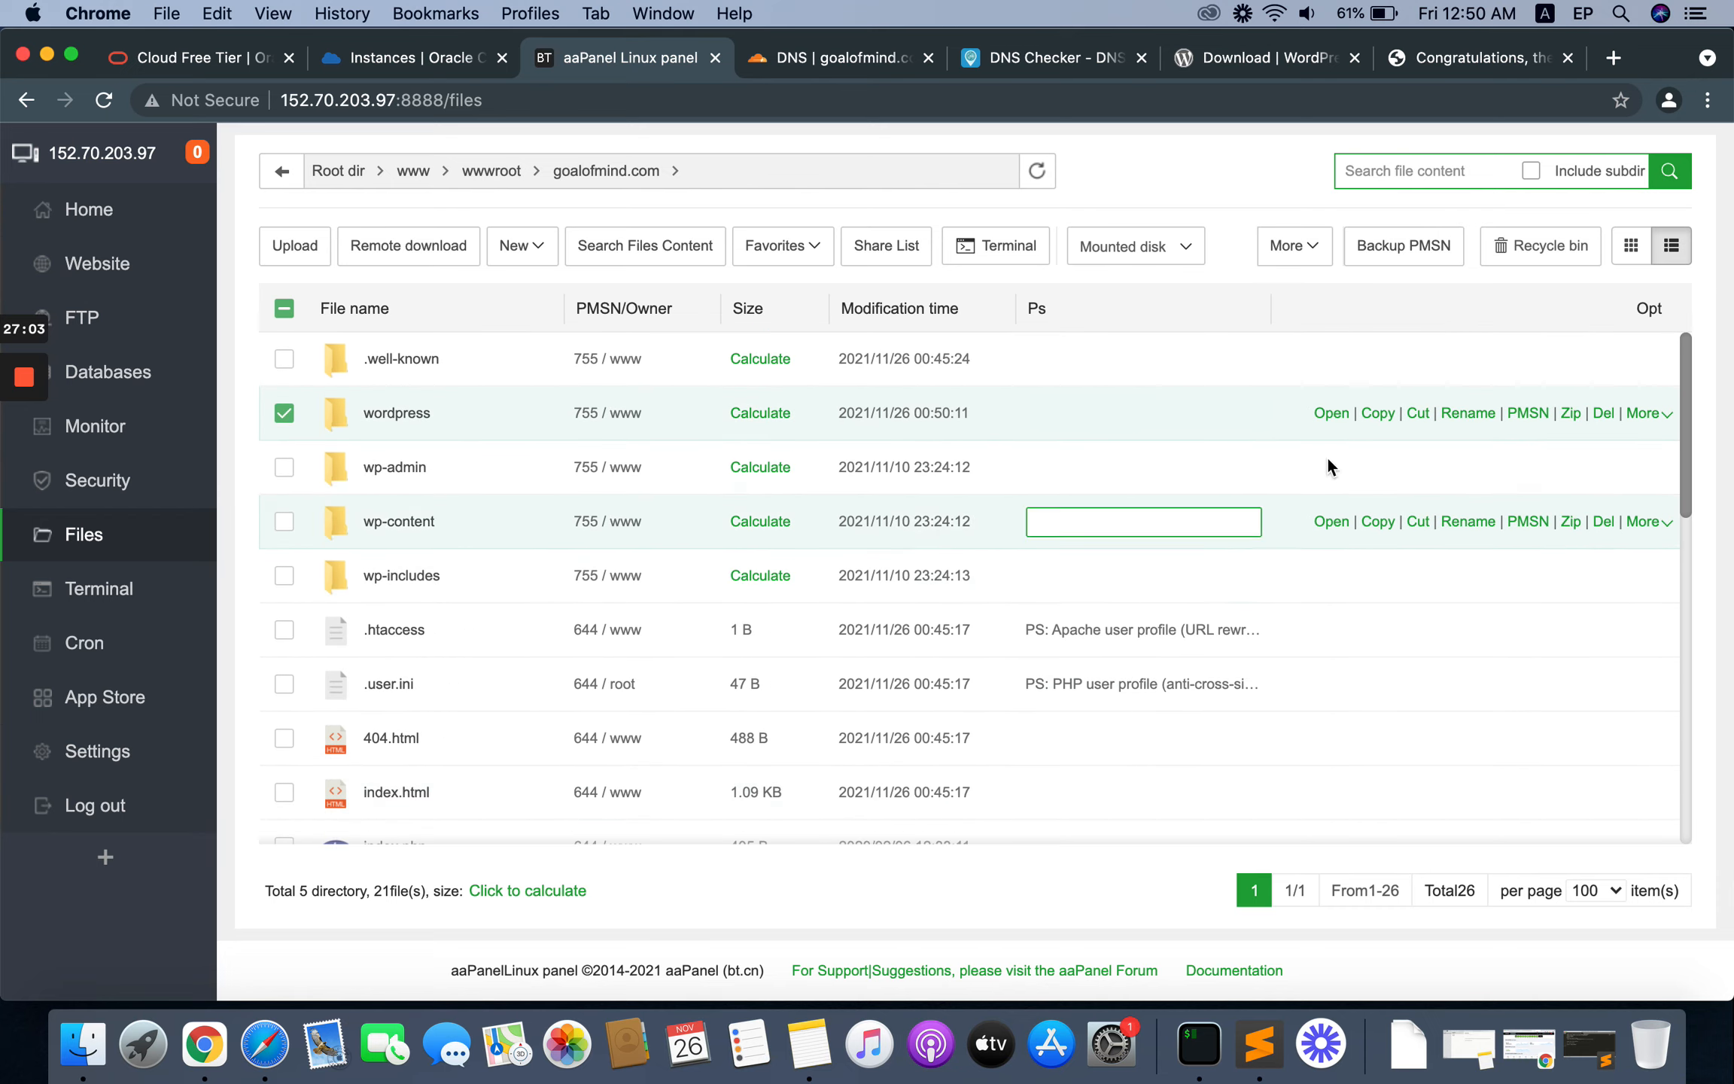
{"action": "left_click", "coordinate": [1295, 244]}
{"action": "left_click", "coordinate": [1296, 430]}
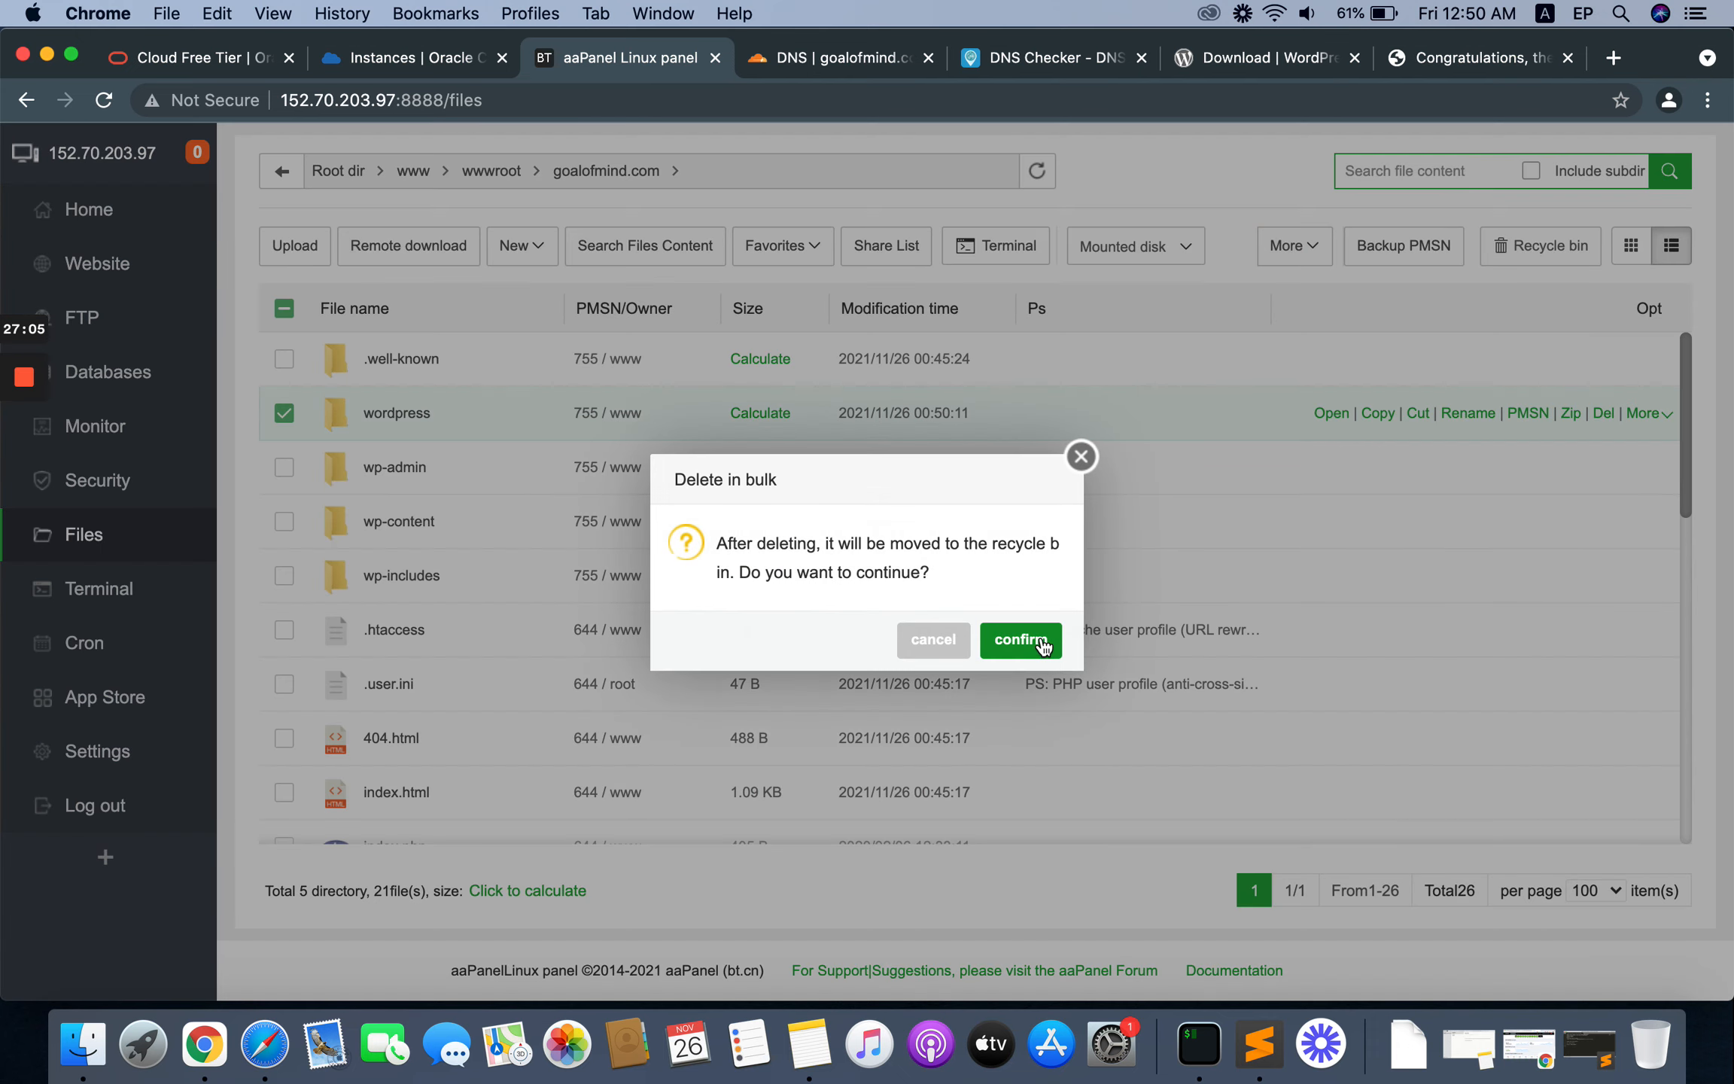
{"action": "left_click", "coordinate": [1037, 638]}
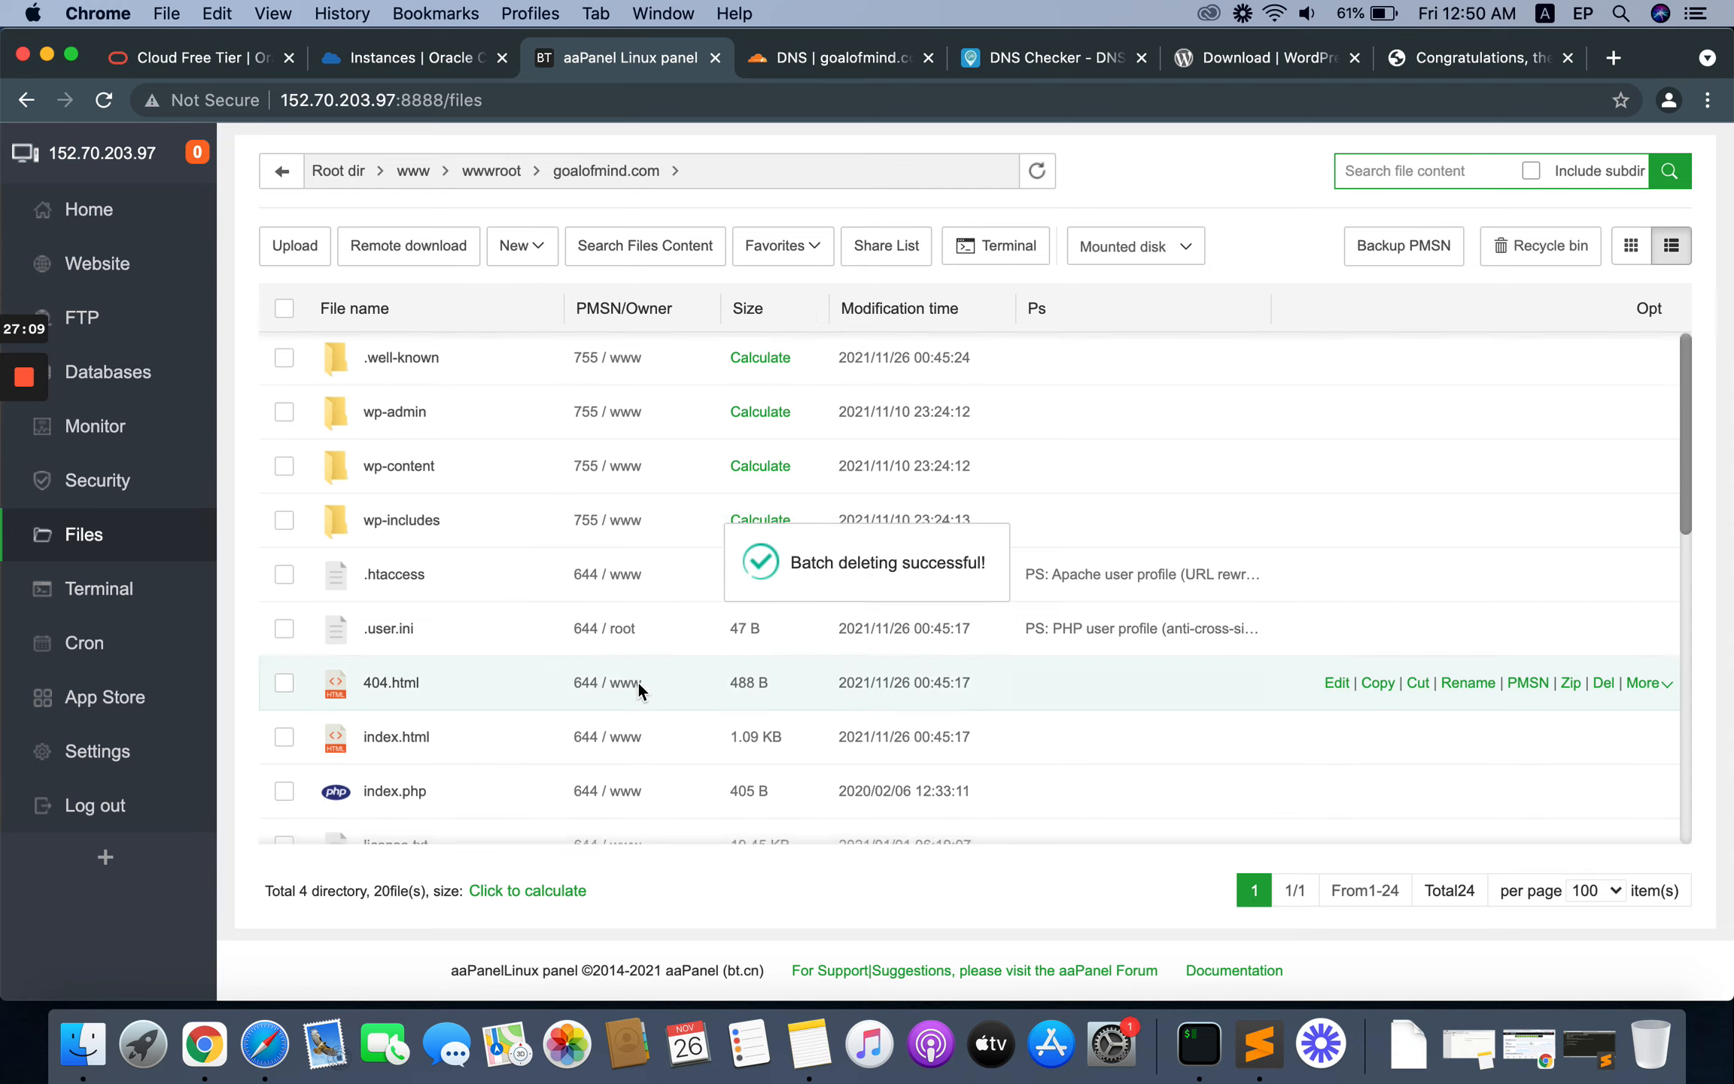
{"action": "scroll", "coordinate": [638, 680], "scroll_direction": "down", "scroll_amount": 10}
{"action": "scroll", "coordinate": [638, 681], "scroll_direction": "up", "scroll_amount": 10}
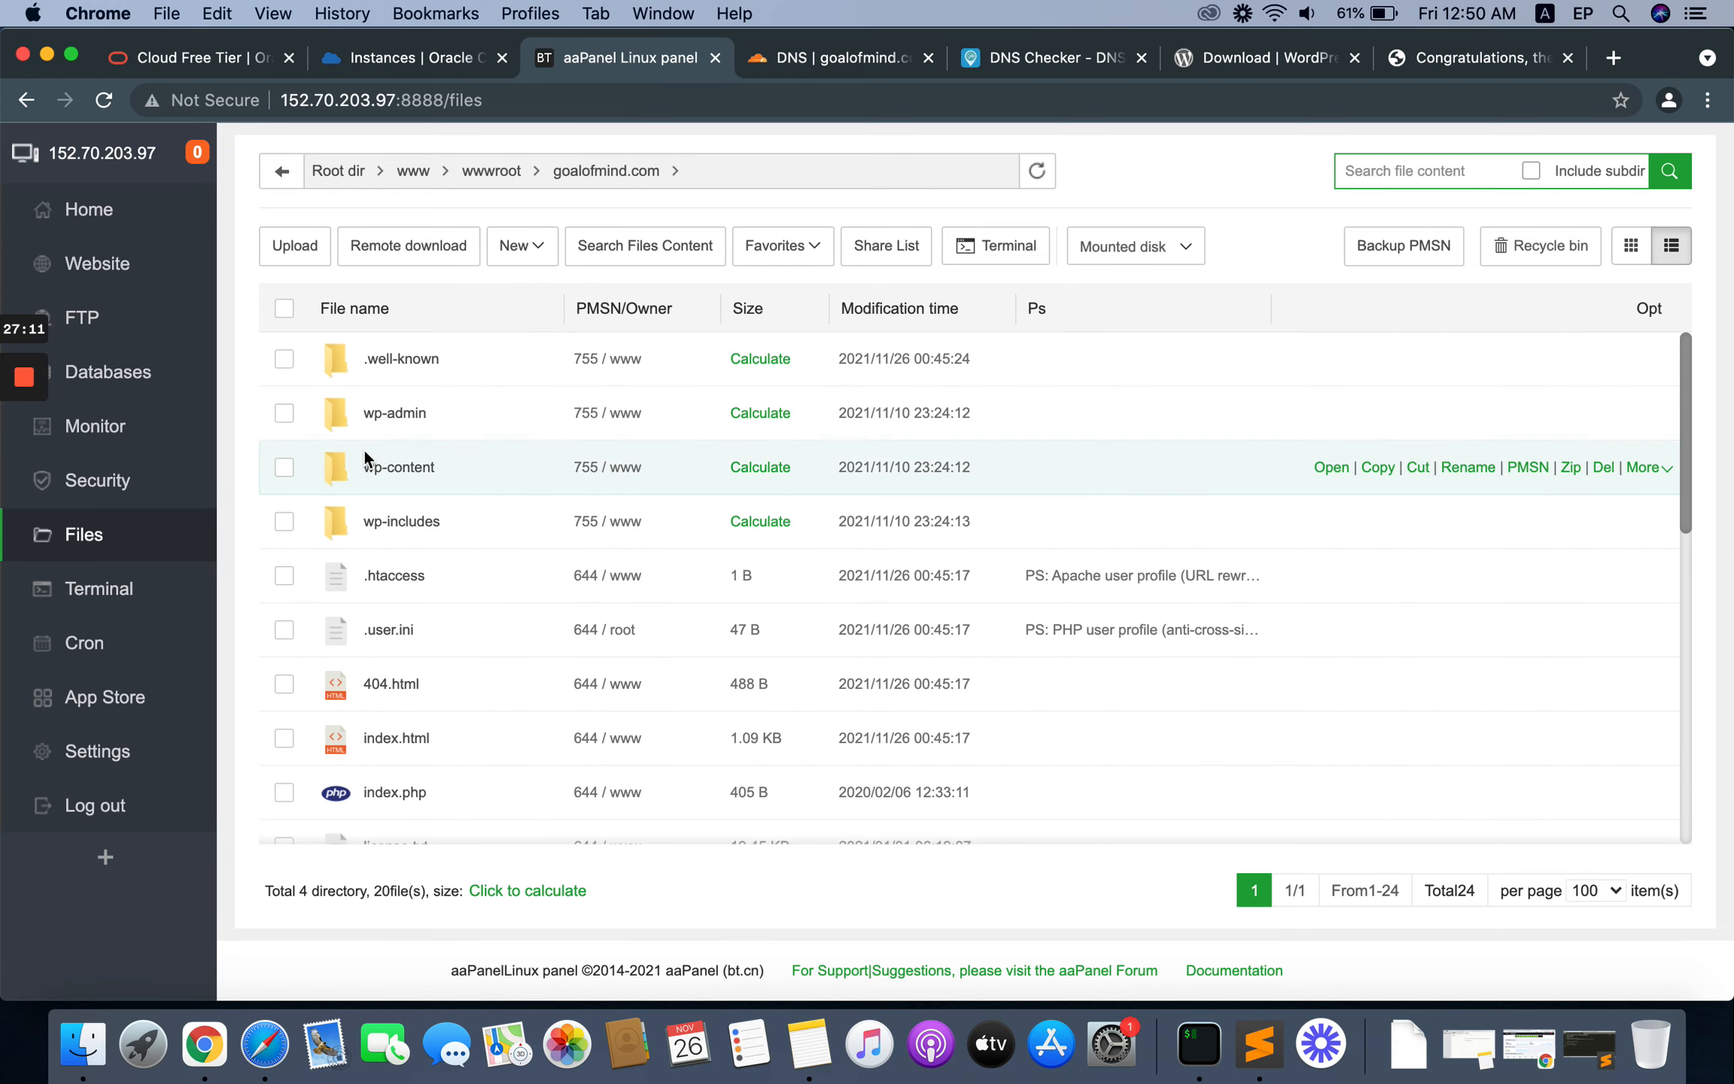
Step: Reload the goalofmind.com site and start the WordPress setup in English (United States), proceeding to the database connection form
{"action": "left_click", "coordinate": [1457, 56]}
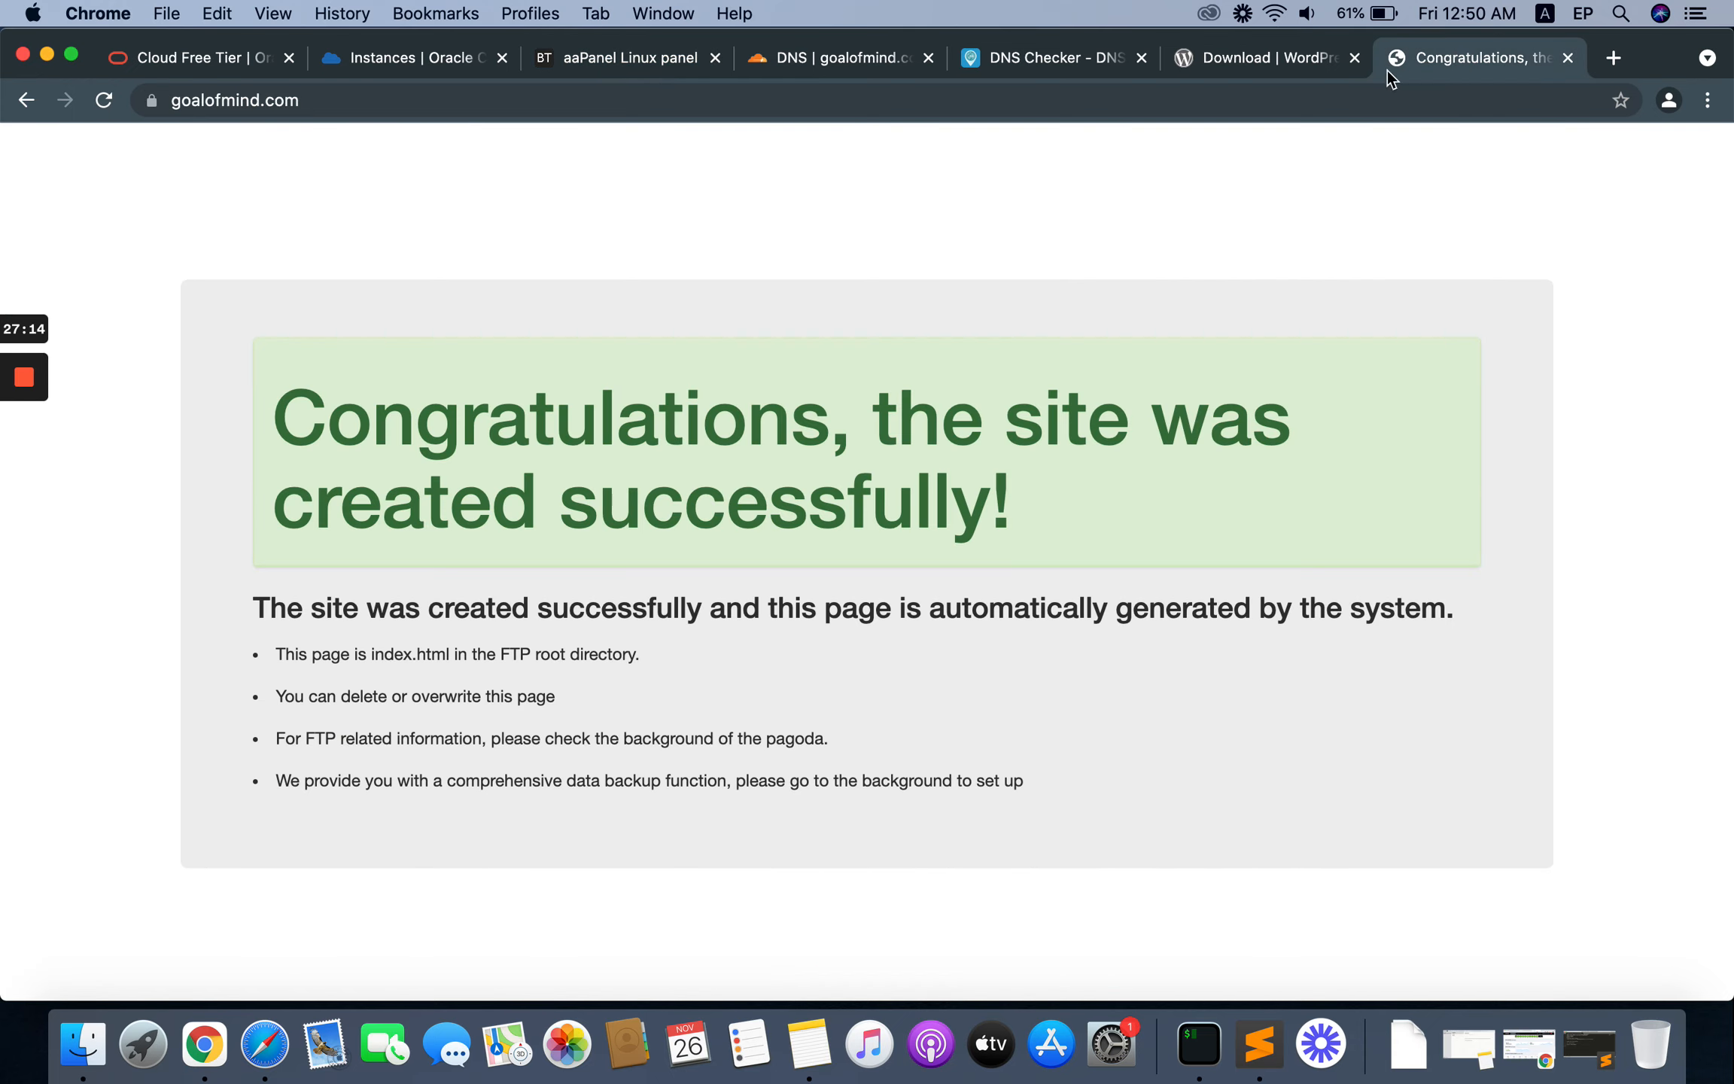
{"action": "left_click", "coordinate": [111, 108]}
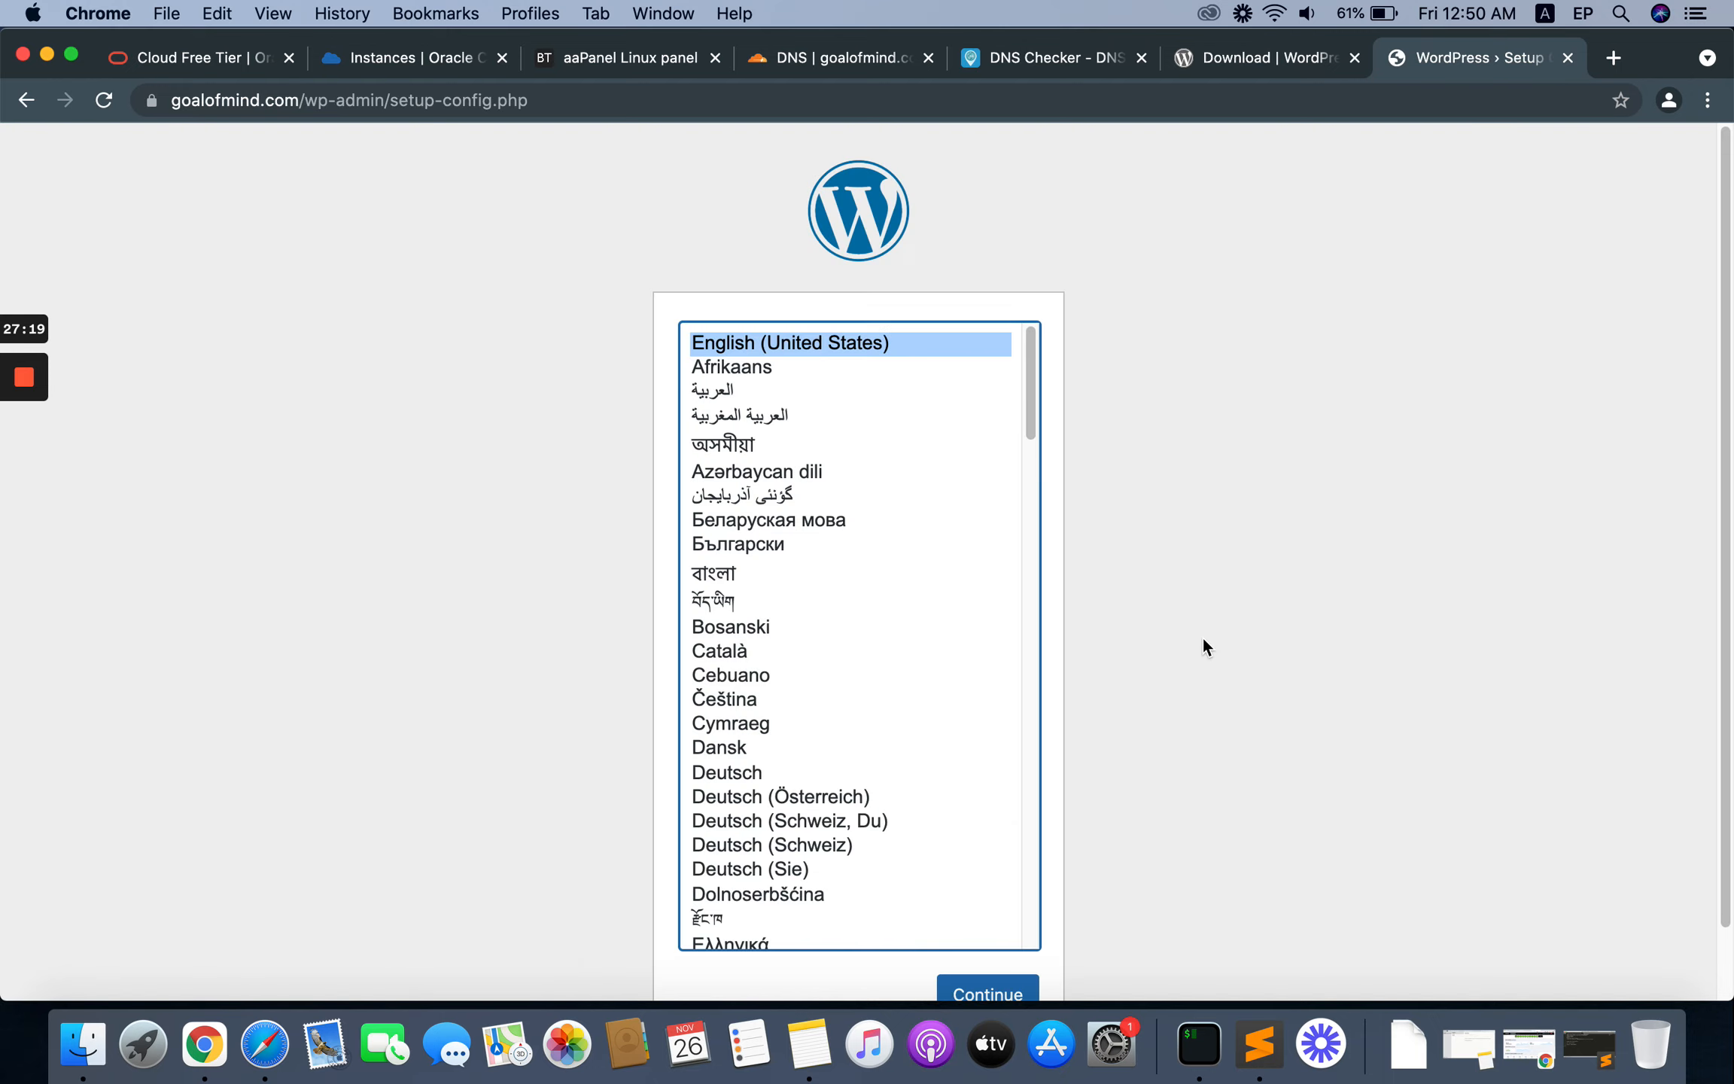
{"action": "scroll", "coordinate": [1203, 639], "scroll_direction": "down", "scroll_amount": 2}
{"action": "left_click", "coordinate": [1001, 925]}
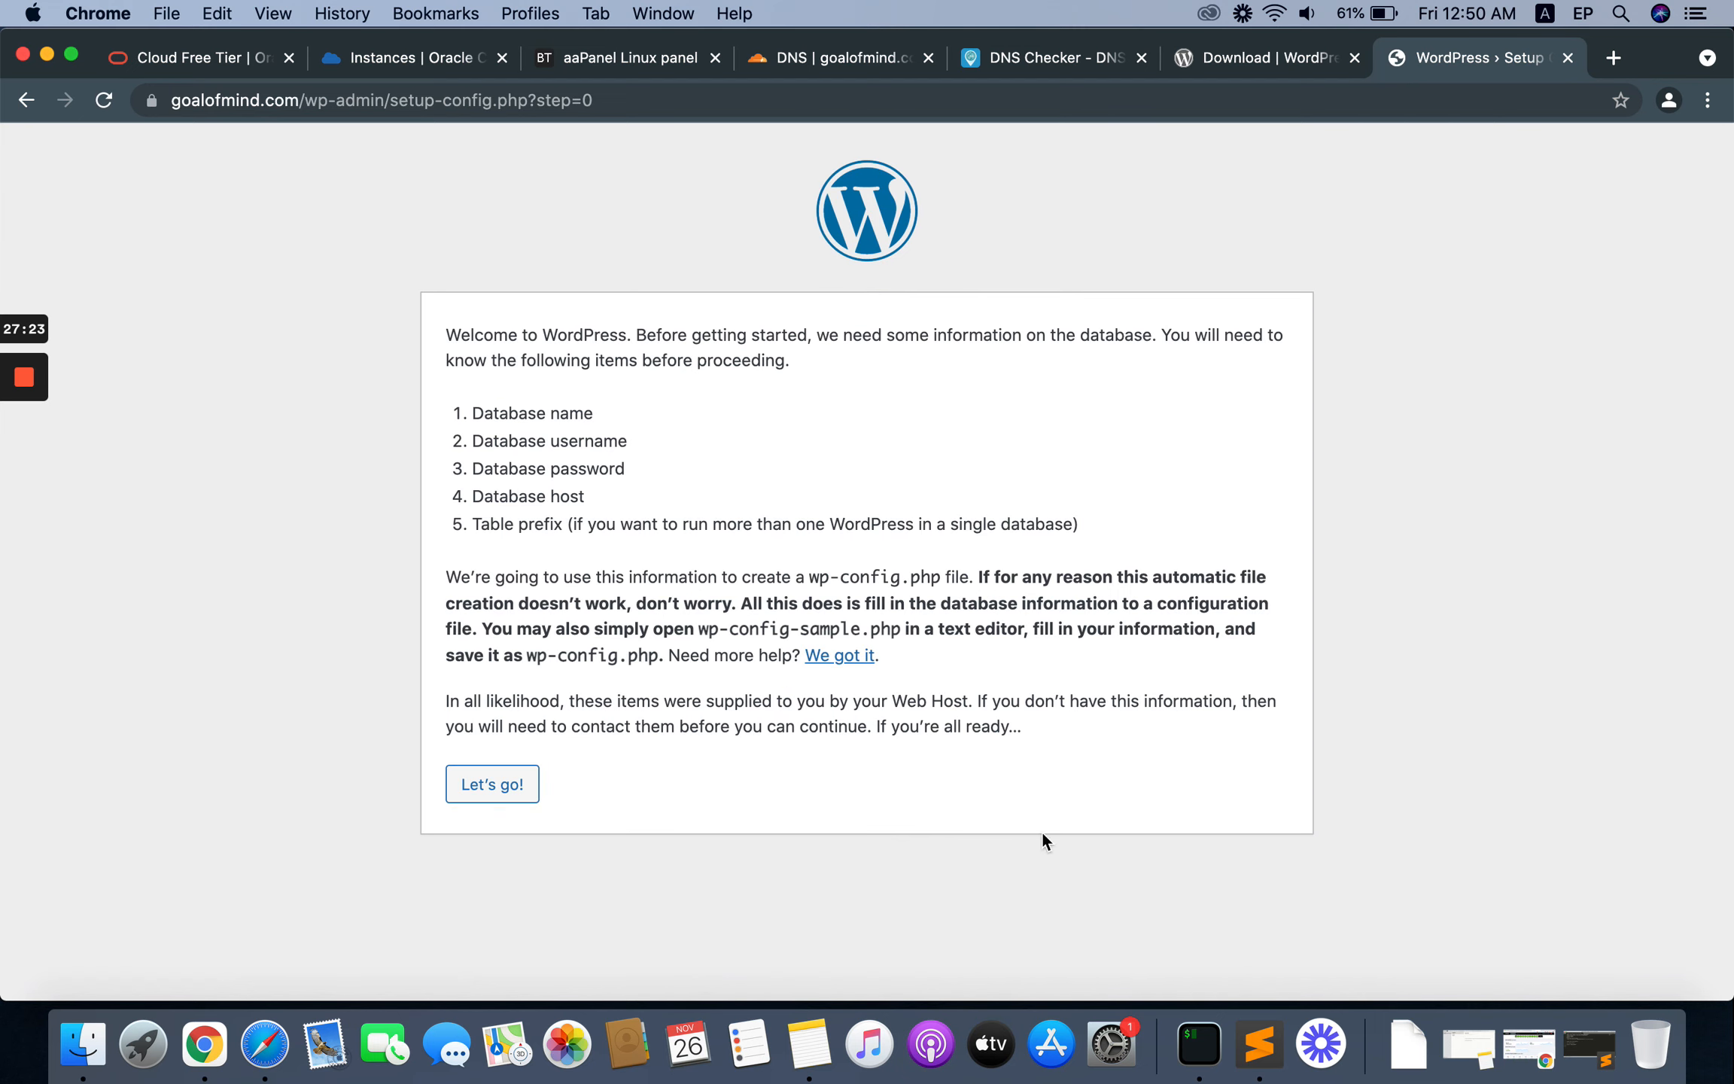
{"action": "left_click", "coordinate": [492, 784]}
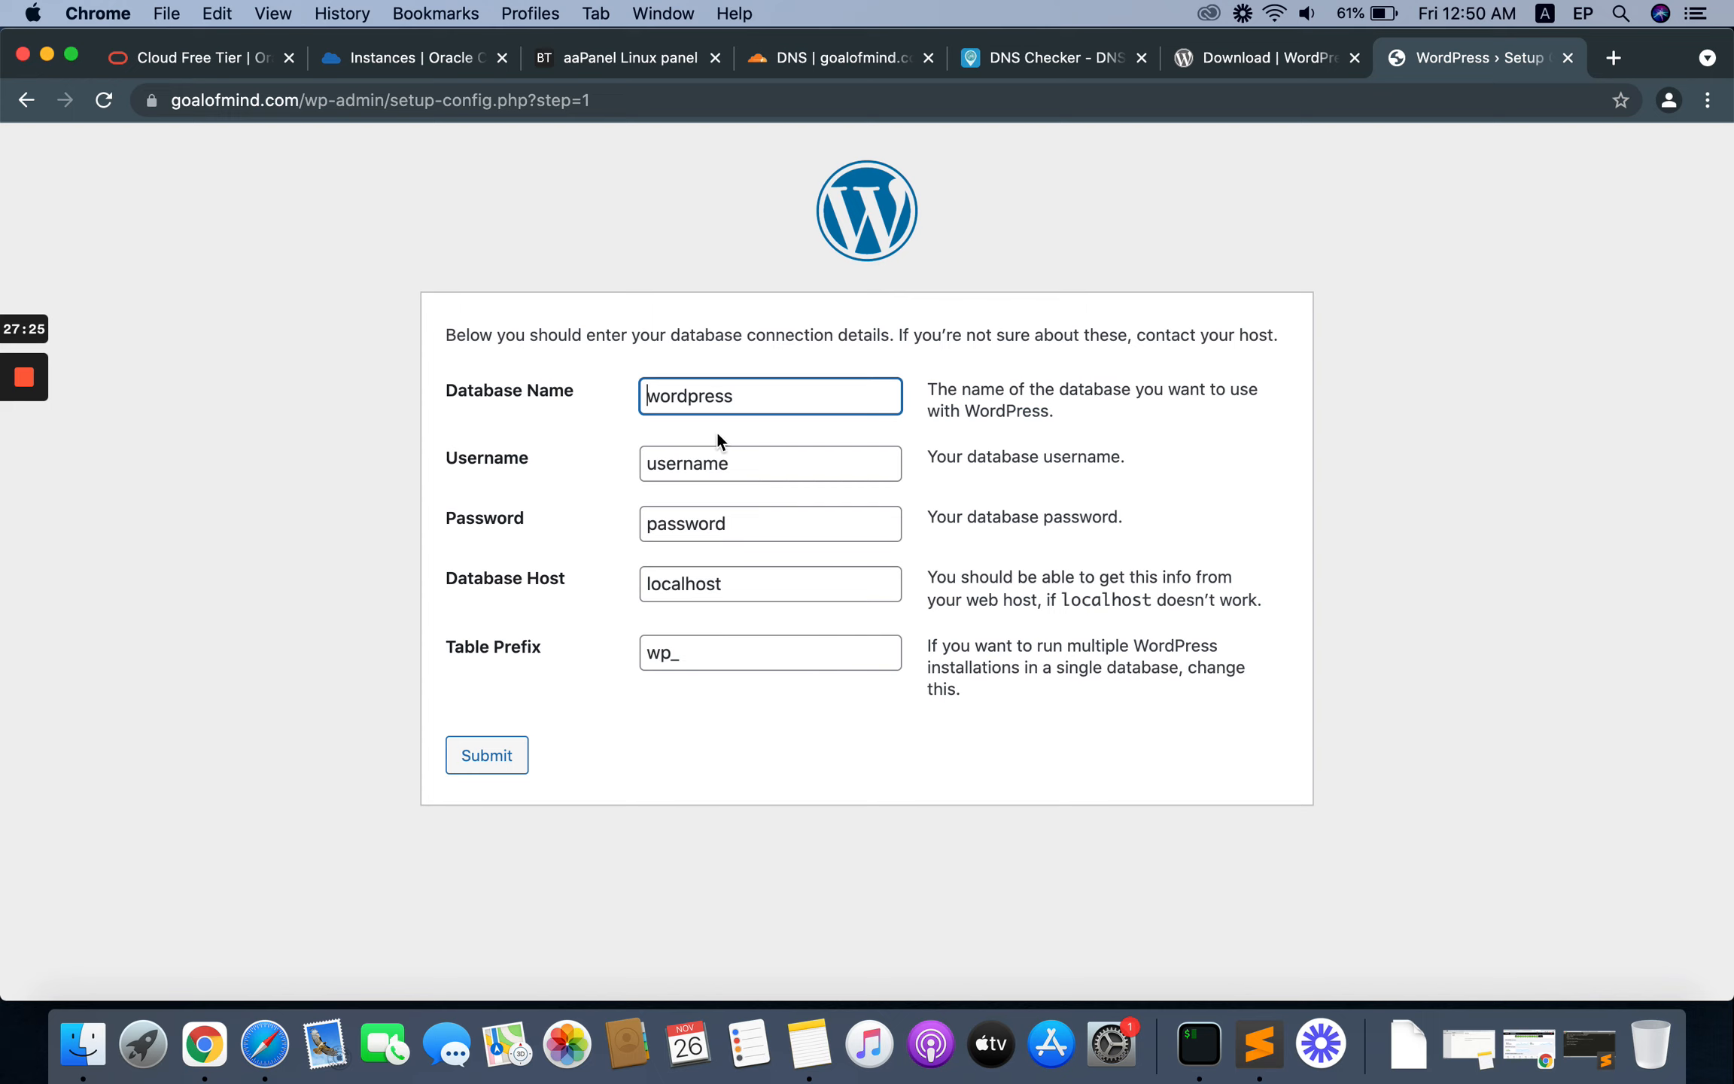
Step: Copy the database name from the Sublime Text notes and enter djsdjks_dsdfsd_h as both Database Name and Username in the WordPress setup form
{"action": "left_click", "coordinate": [1259, 1046]}
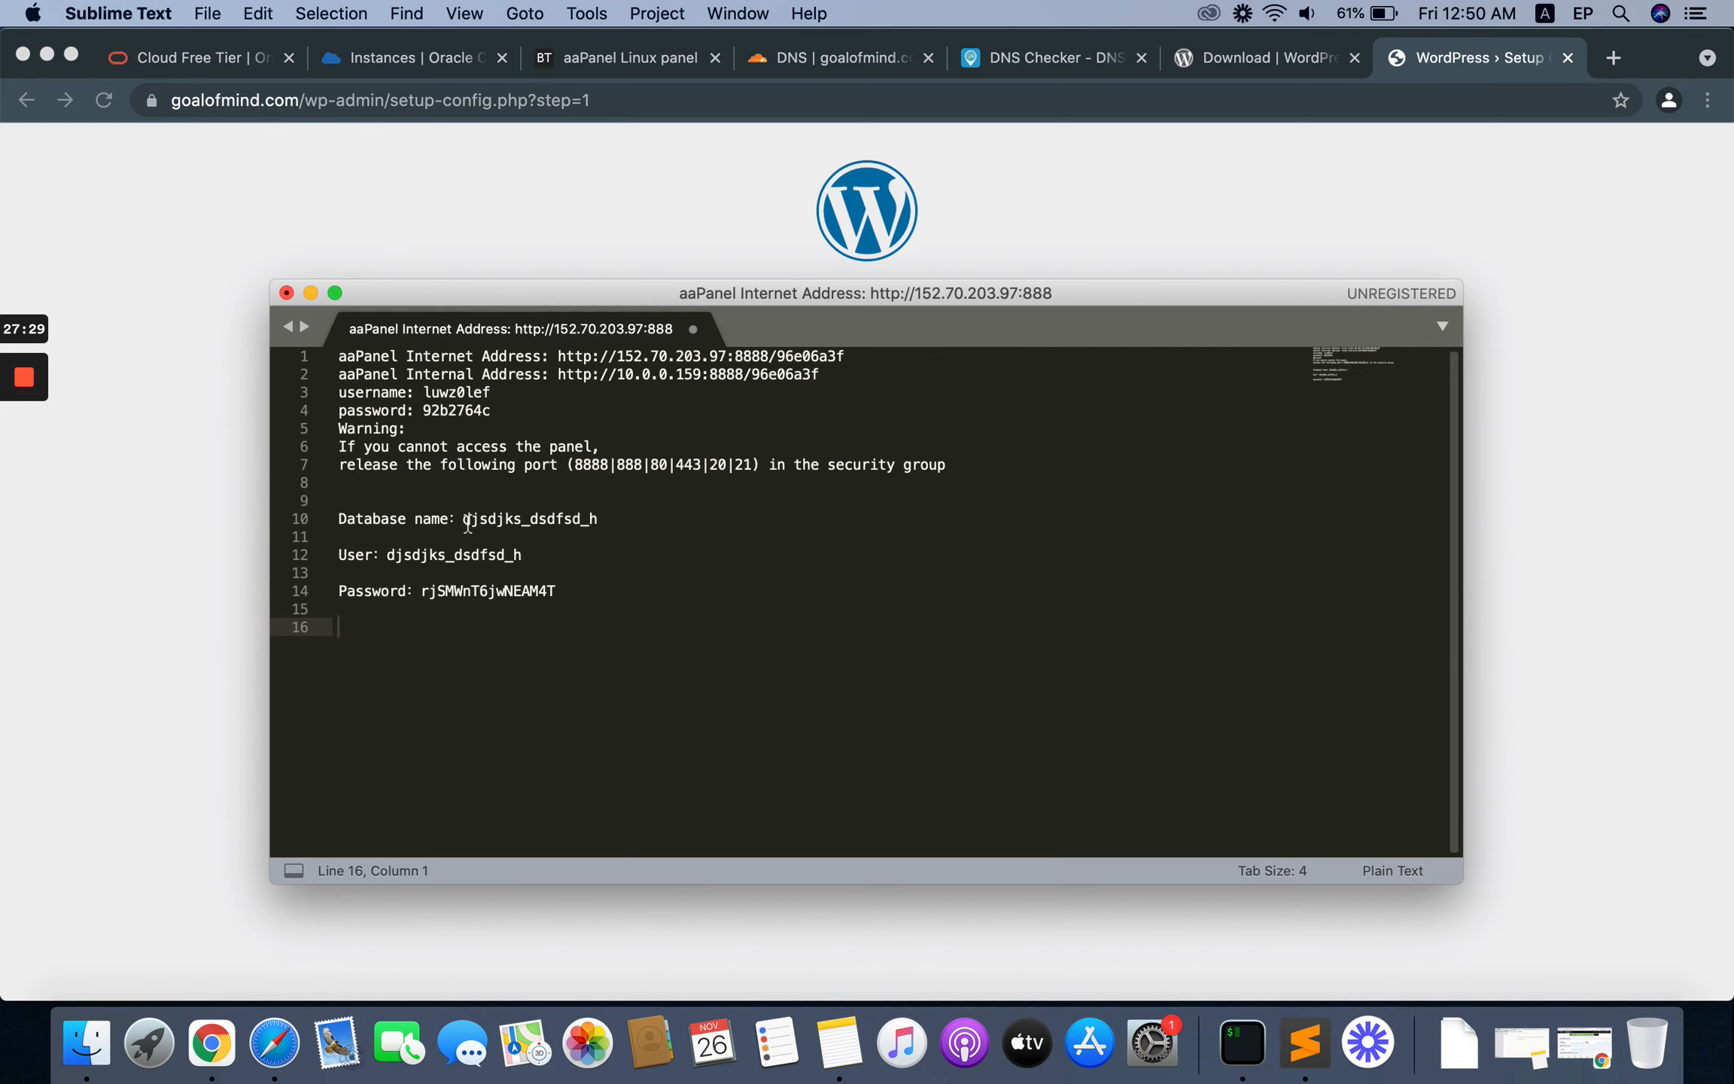
{"action": "left_click_drag", "start_coordinate": [455, 519], "coordinate": [597, 520]}
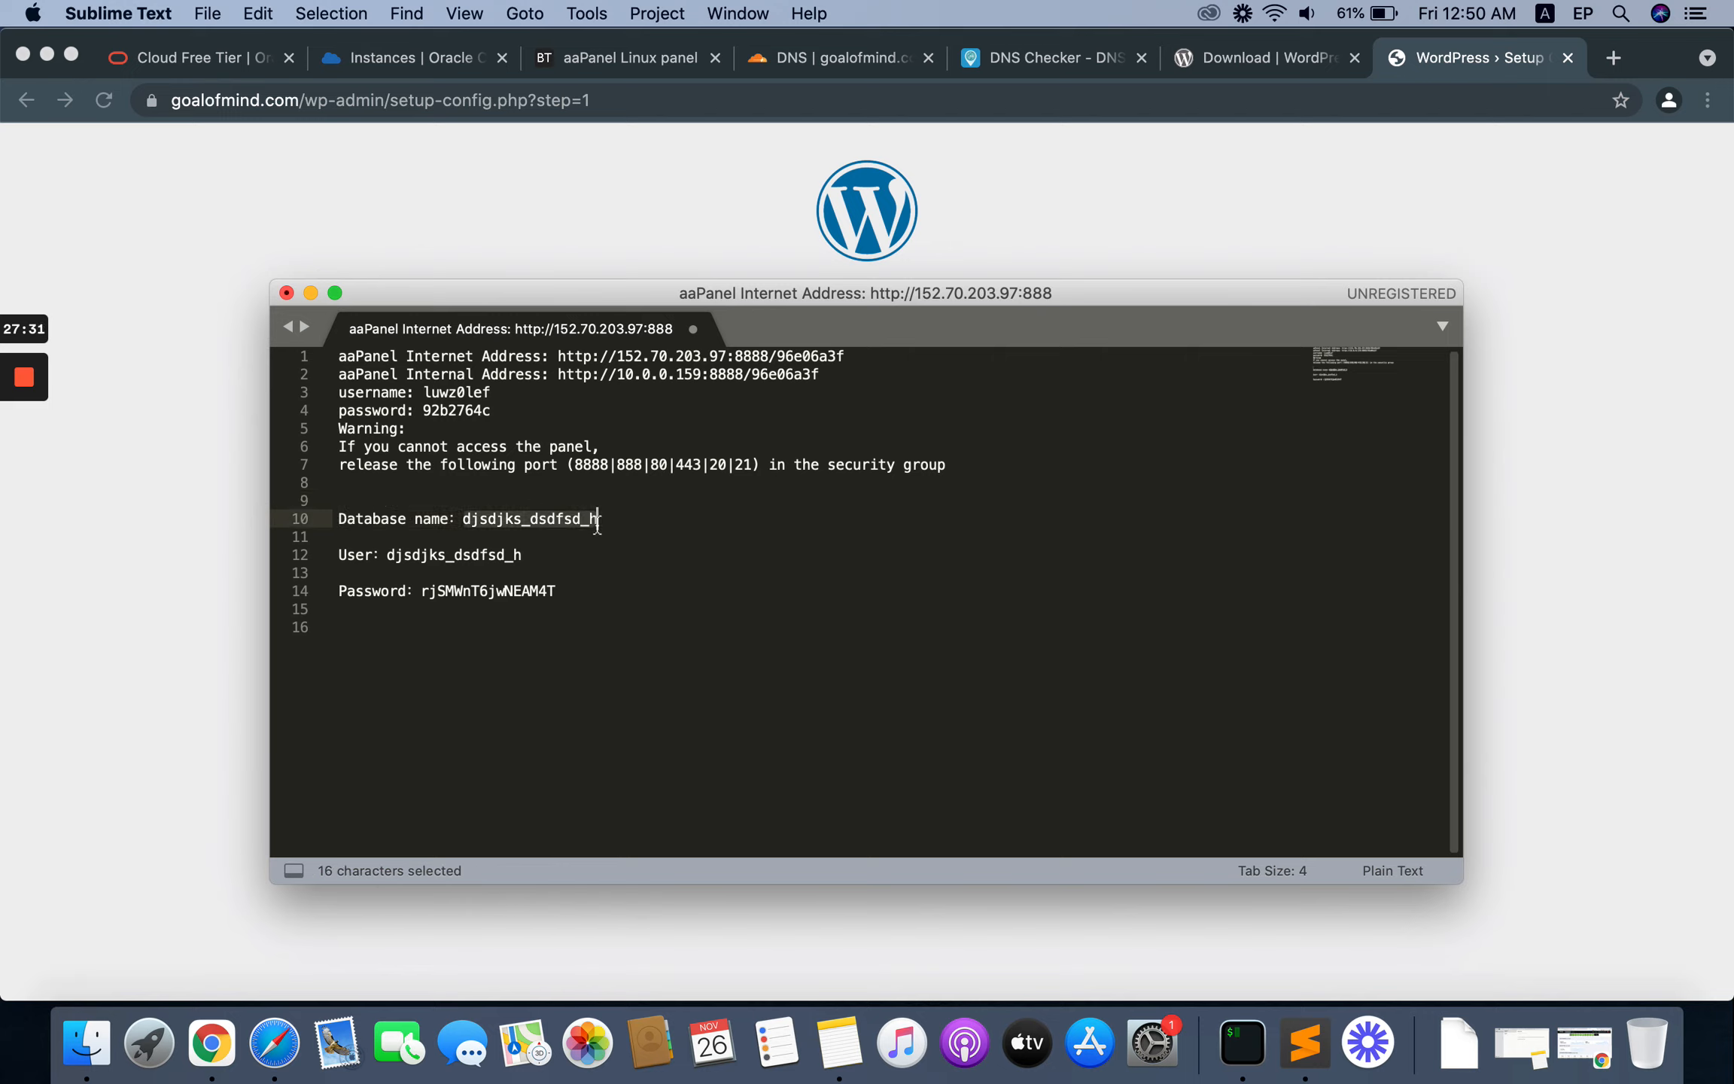
{"action": "right_click", "coordinate": [556, 521]}
{"action": "left_click", "coordinate": [635, 586]}
{"action": "left_click", "coordinate": [222, 560]}
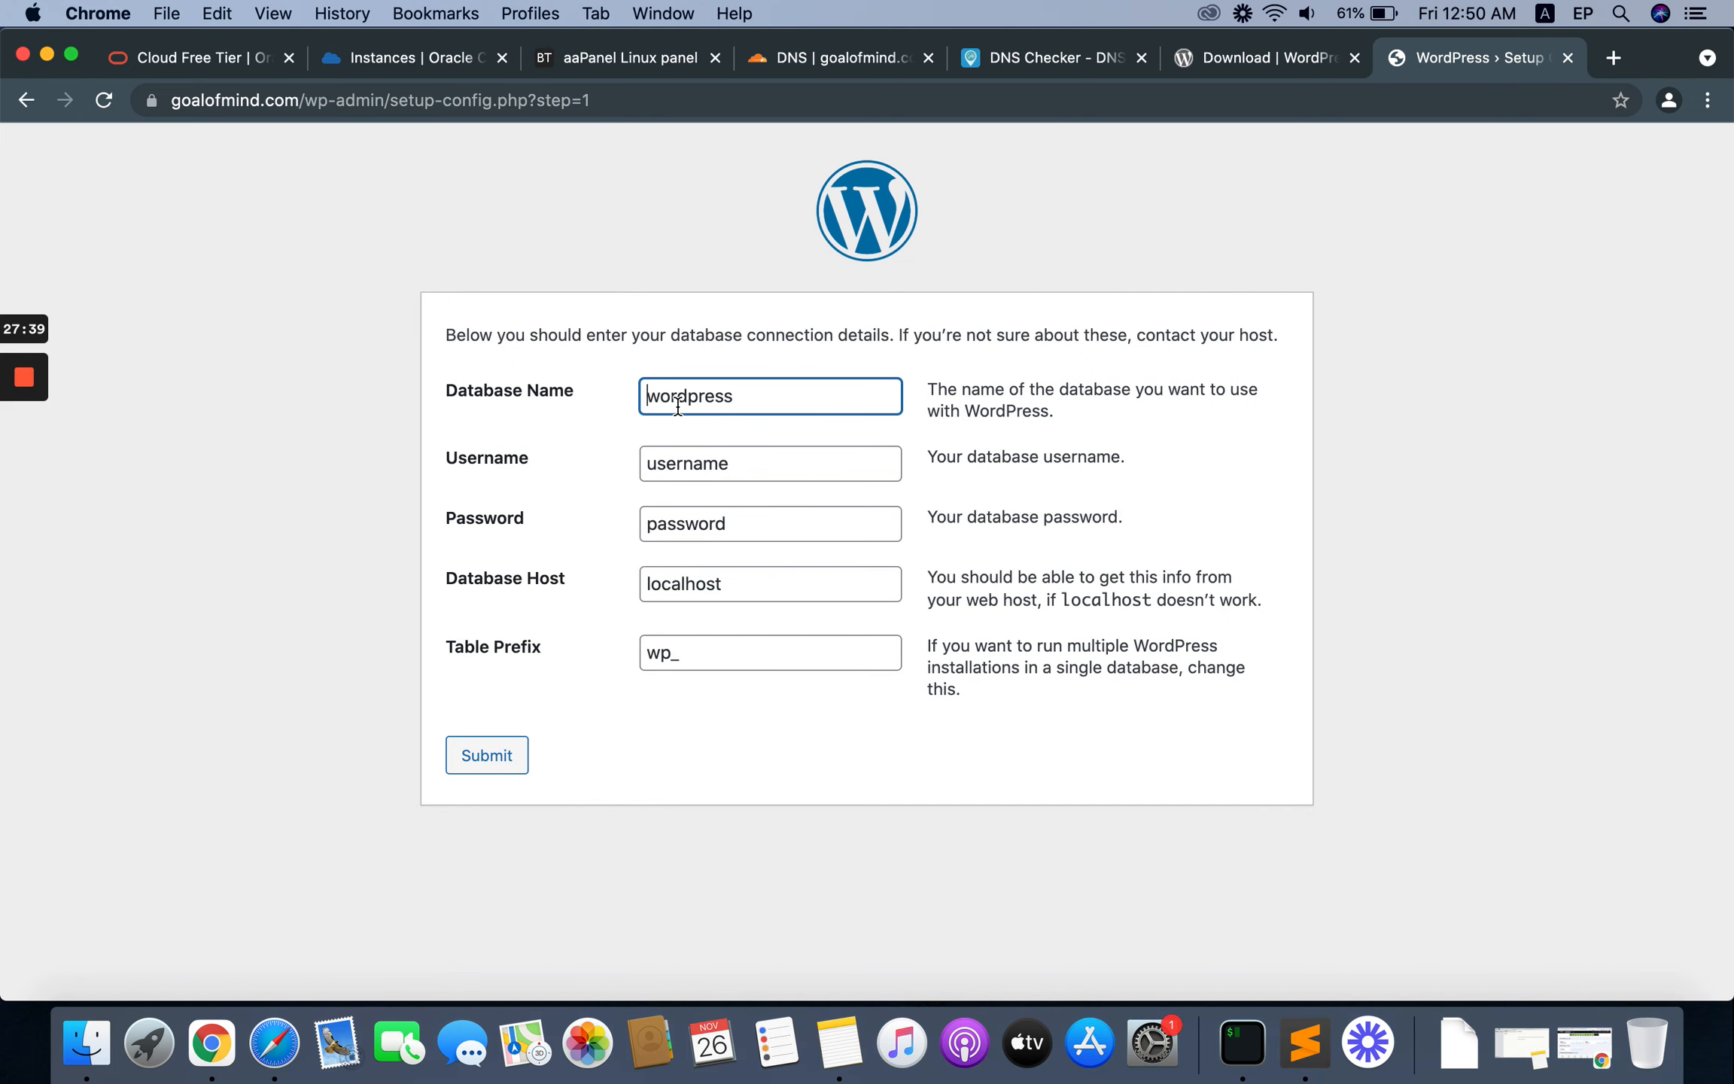
{"action": "key", "text": "super+a"}
{"action": "key", "text": "super+v"}
{"action": "key", "text": "Tab"}
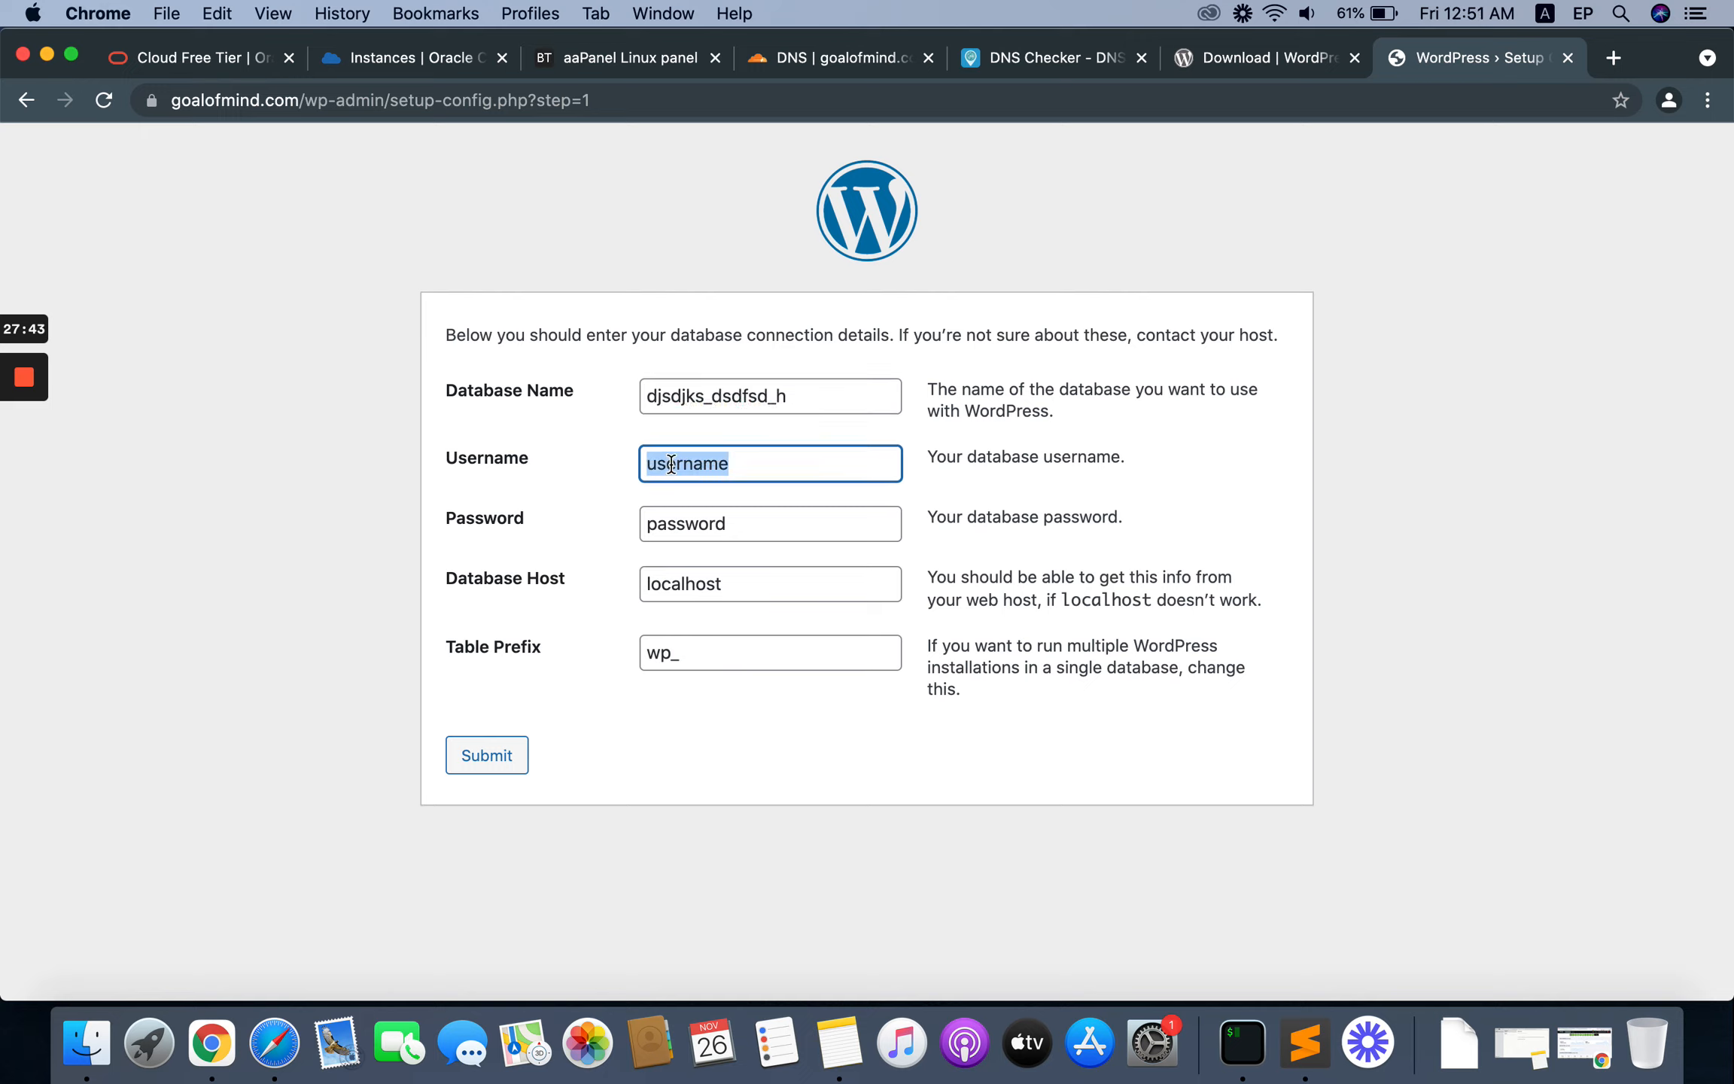
{"action": "key", "text": "super+v"}
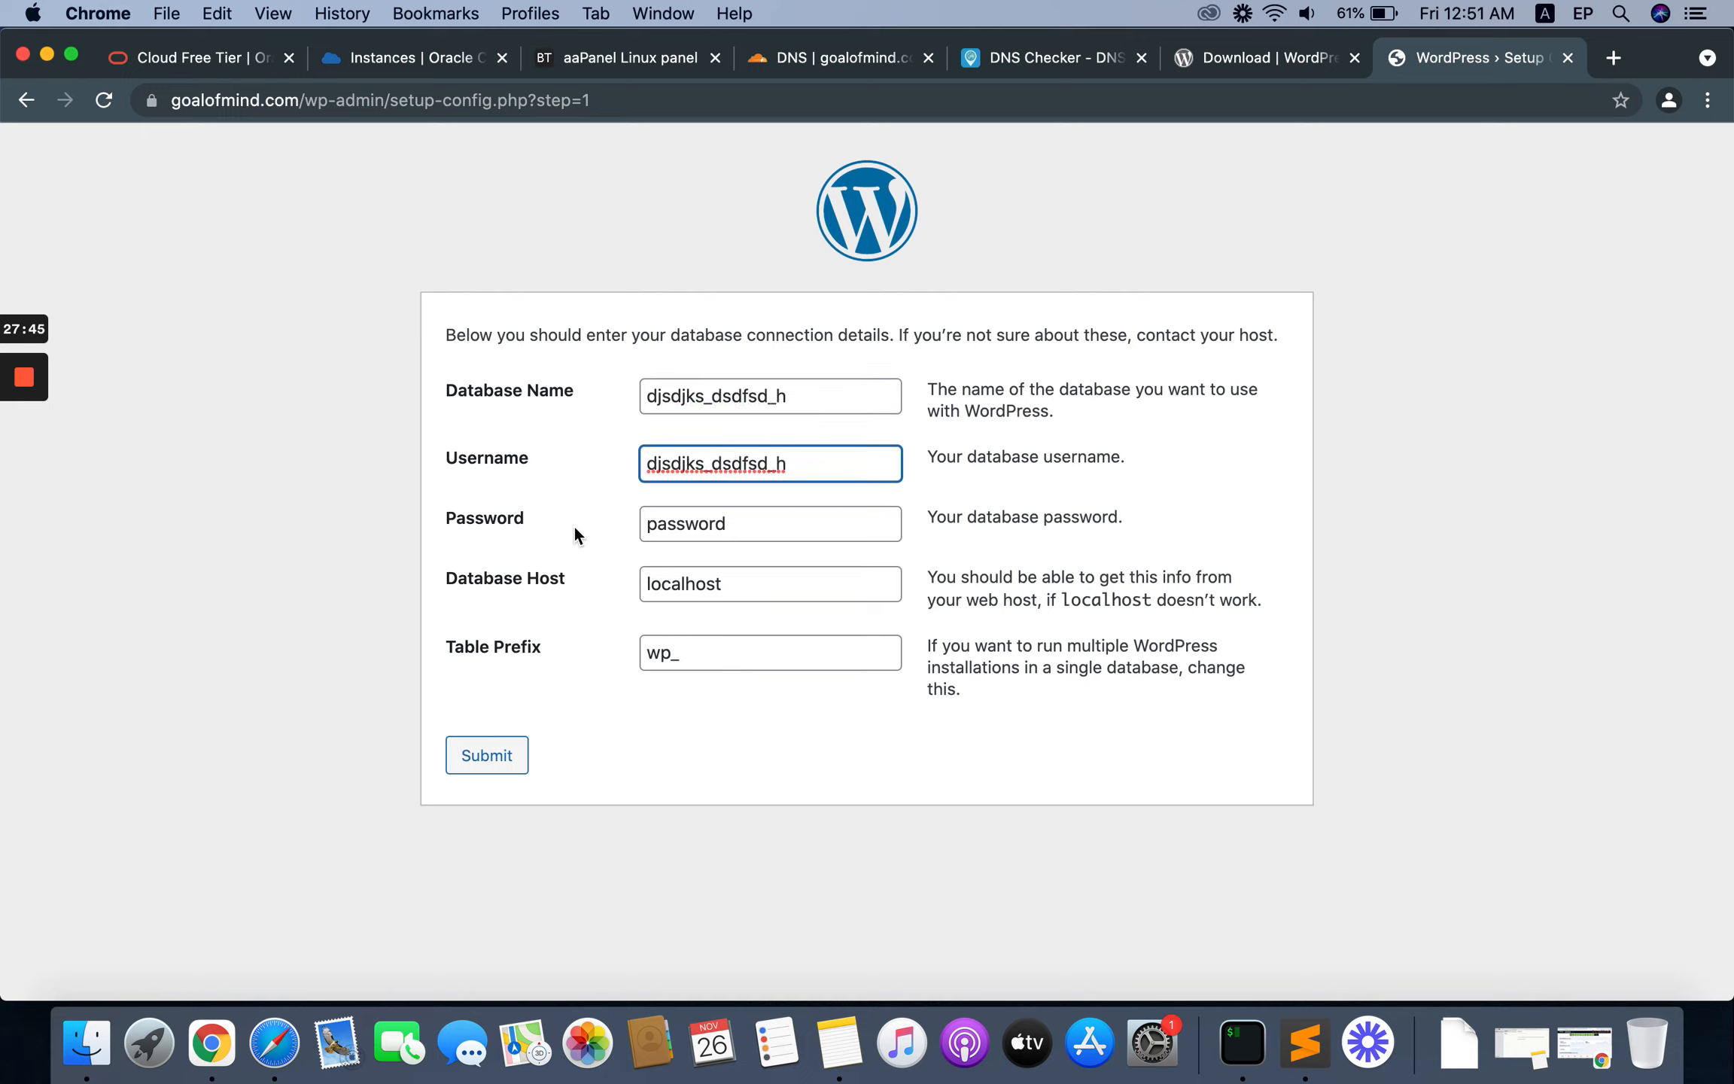
Step: Copy the database password from the Sublime Text notes and paste it into the Password field of the WordPress database form
{"action": "left_click", "coordinate": [1298, 1063]}
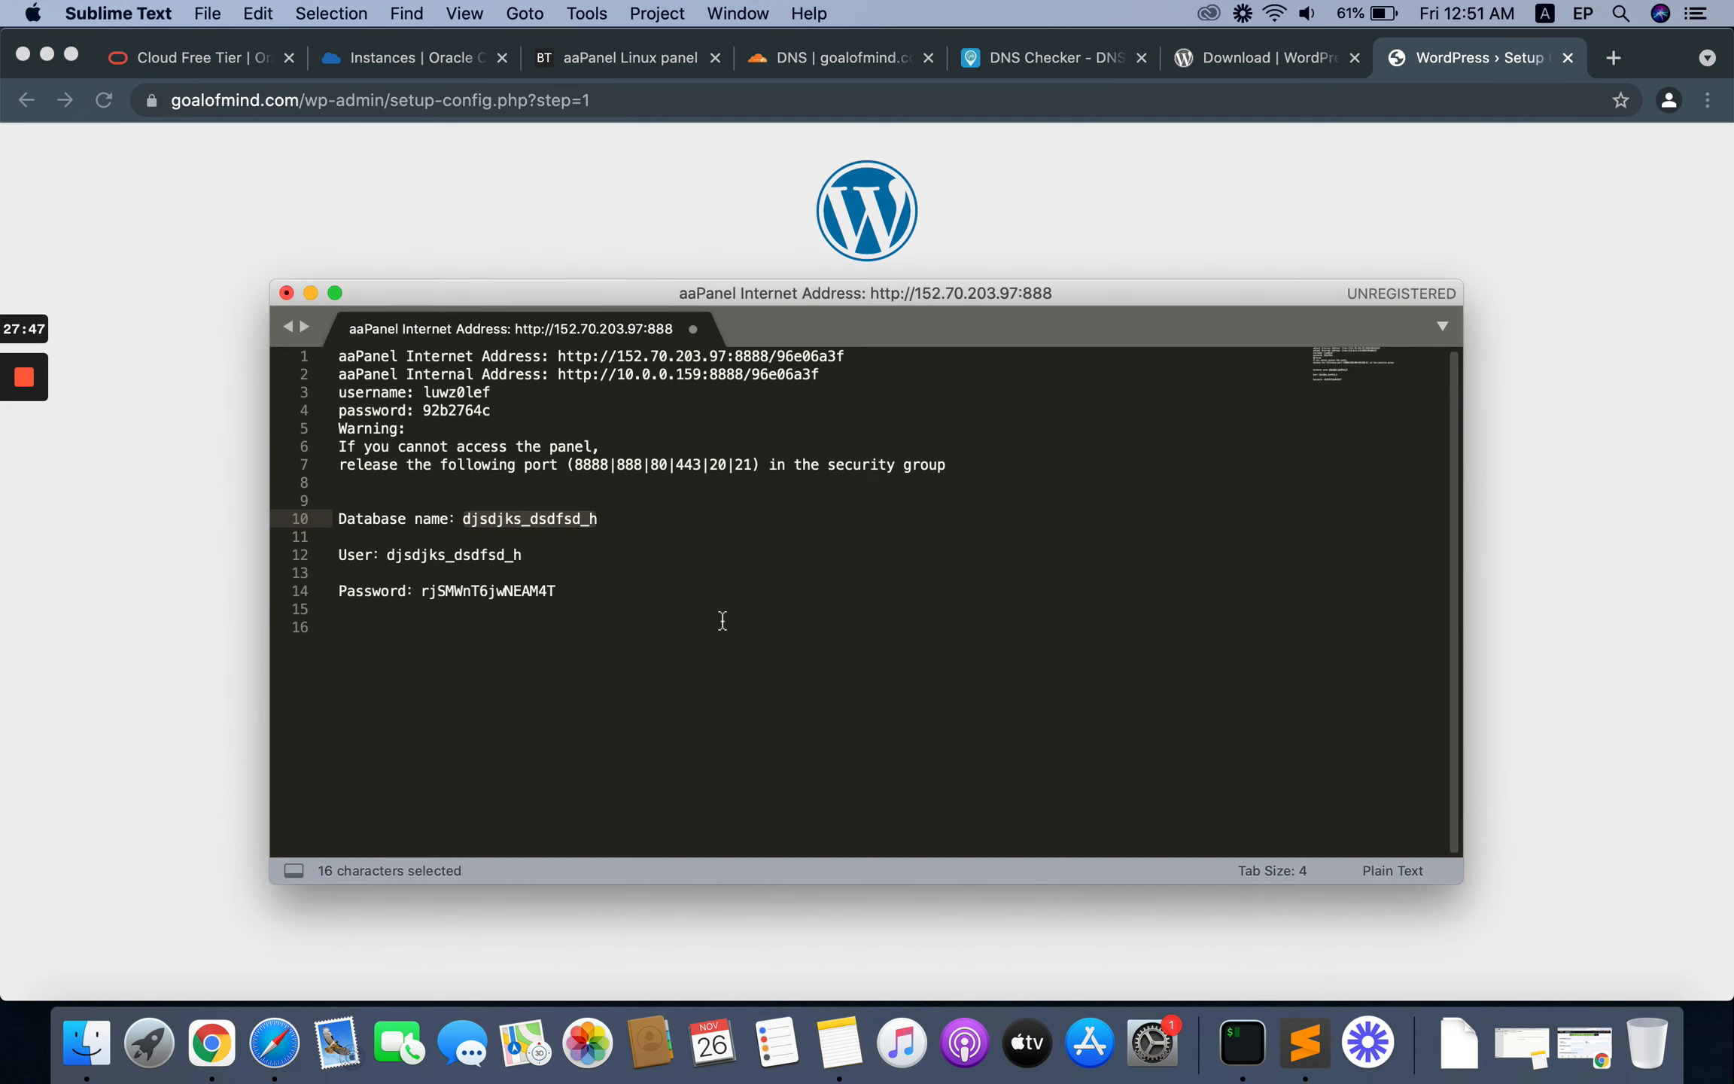
{"action": "left_click", "coordinate": [457, 591]}
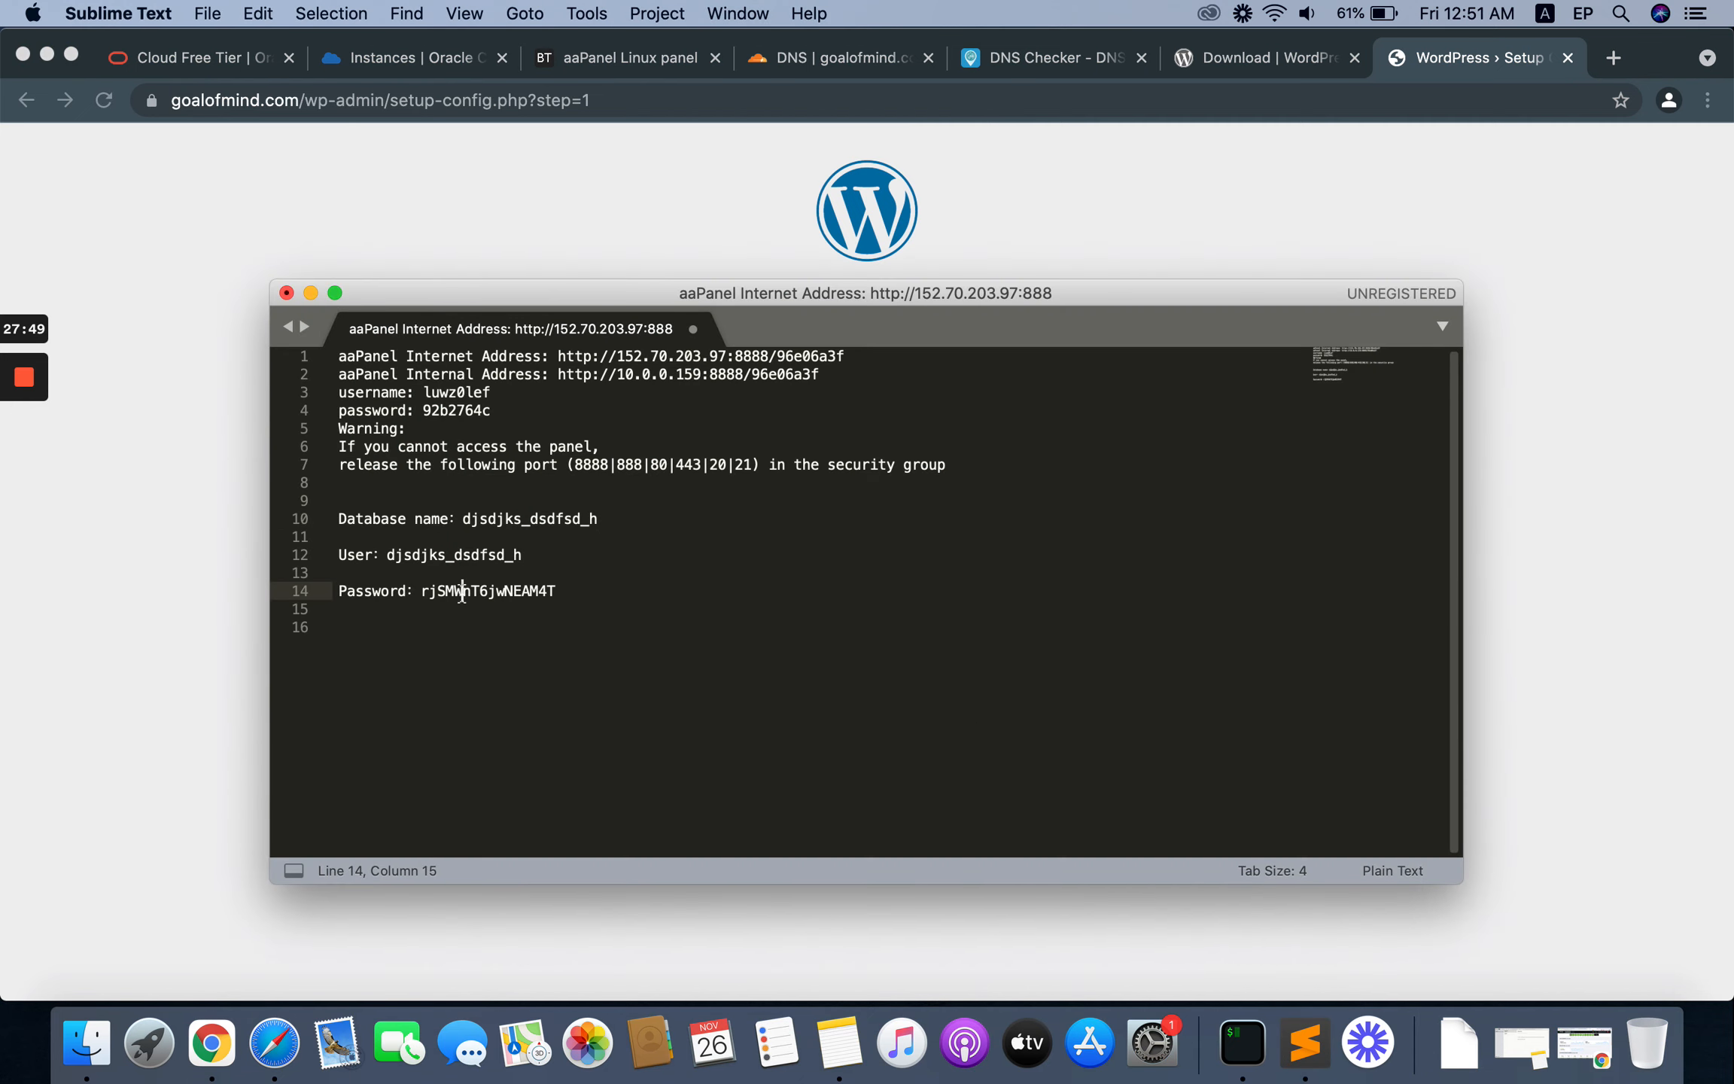
{"action": "double_click", "coordinate": [493, 590]}
{"action": "left_click", "coordinate": [455, 591]}
{"action": "left_click_drag", "start_coordinate": [424, 592], "coordinate": [556, 599]}
{"action": "right_click", "coordinate": [513, 586]}
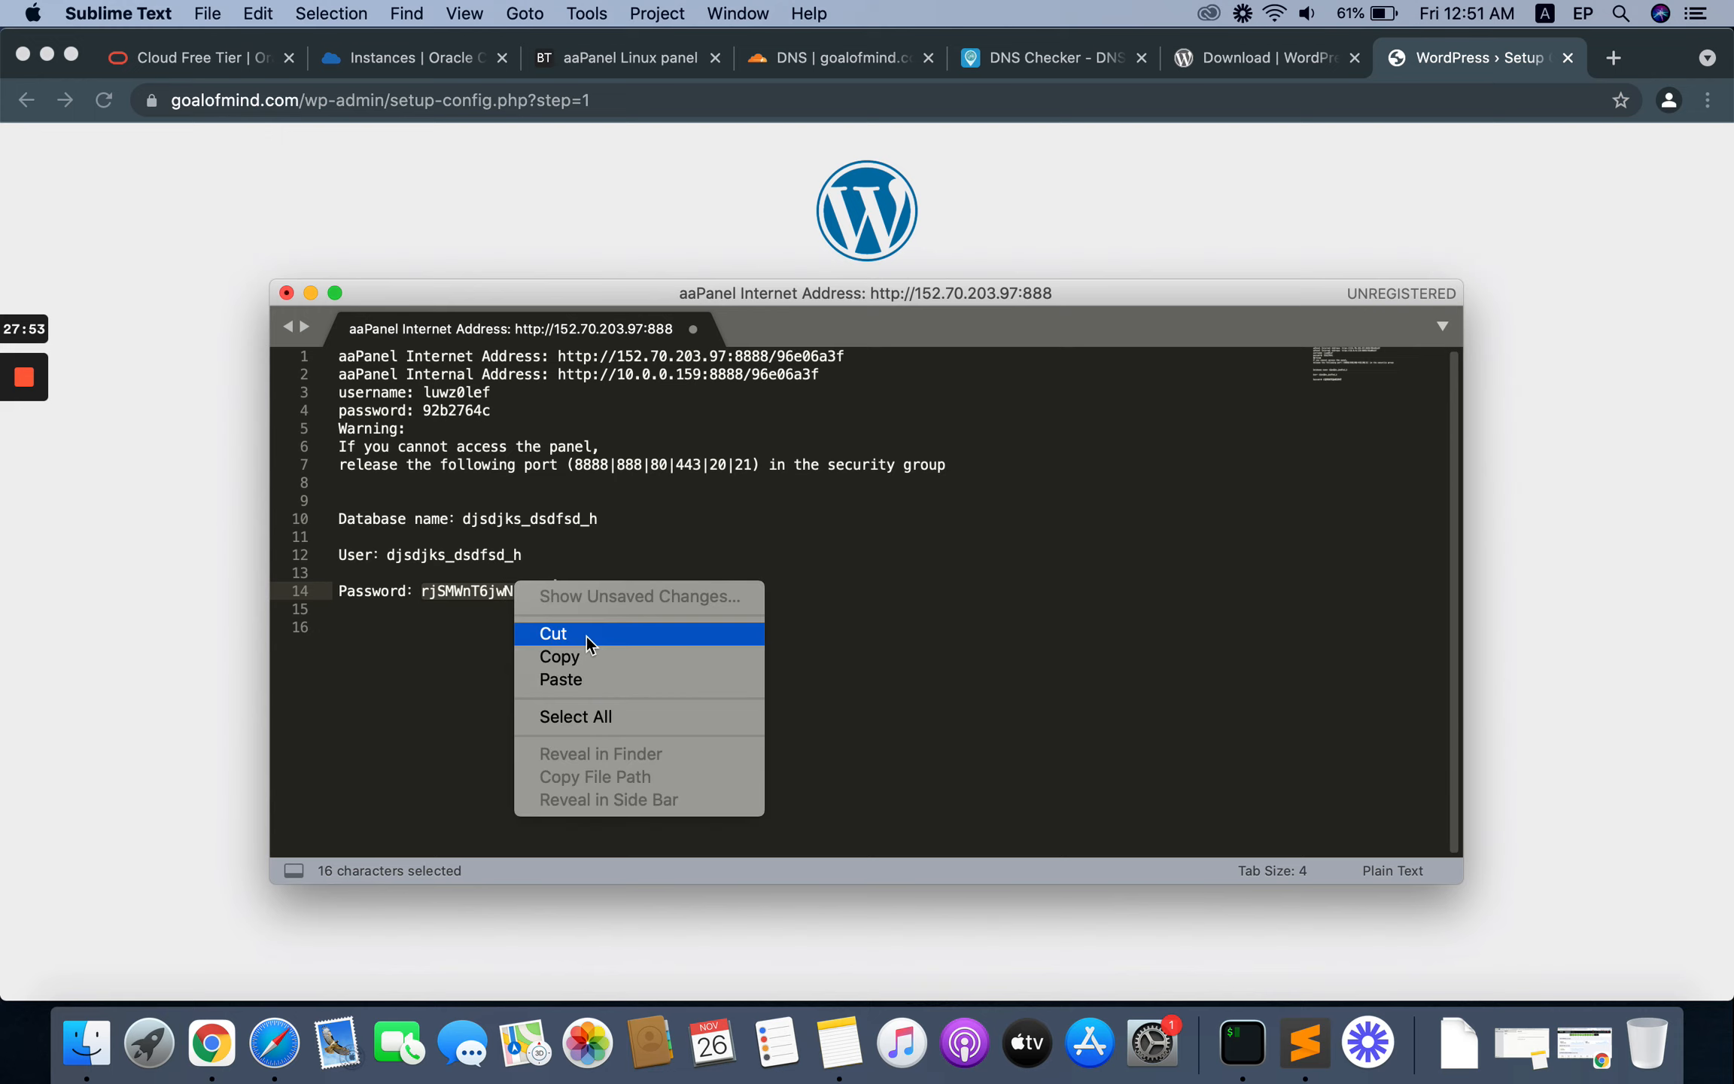
{"action": "left_click", "coordinate": [587, 652]}
{"action": "left_click", "coordinate": [211, 545]}
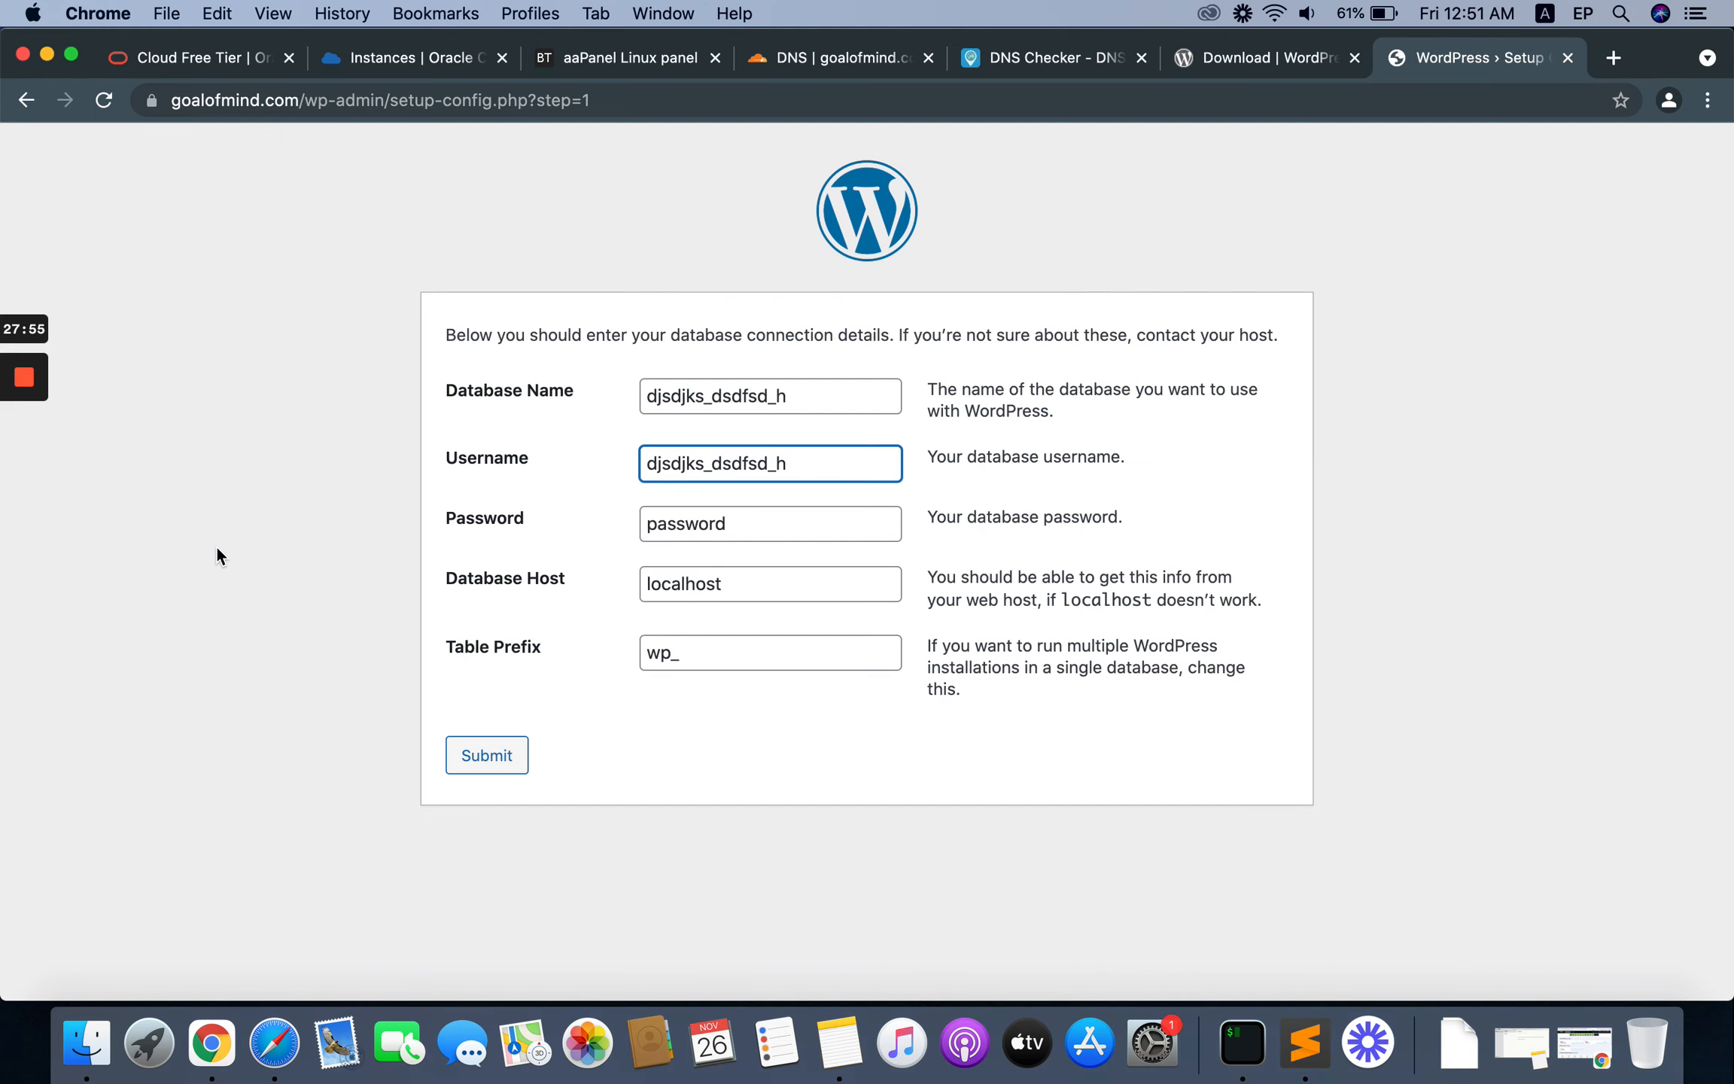
{"action": "key", "text": "Tab"}
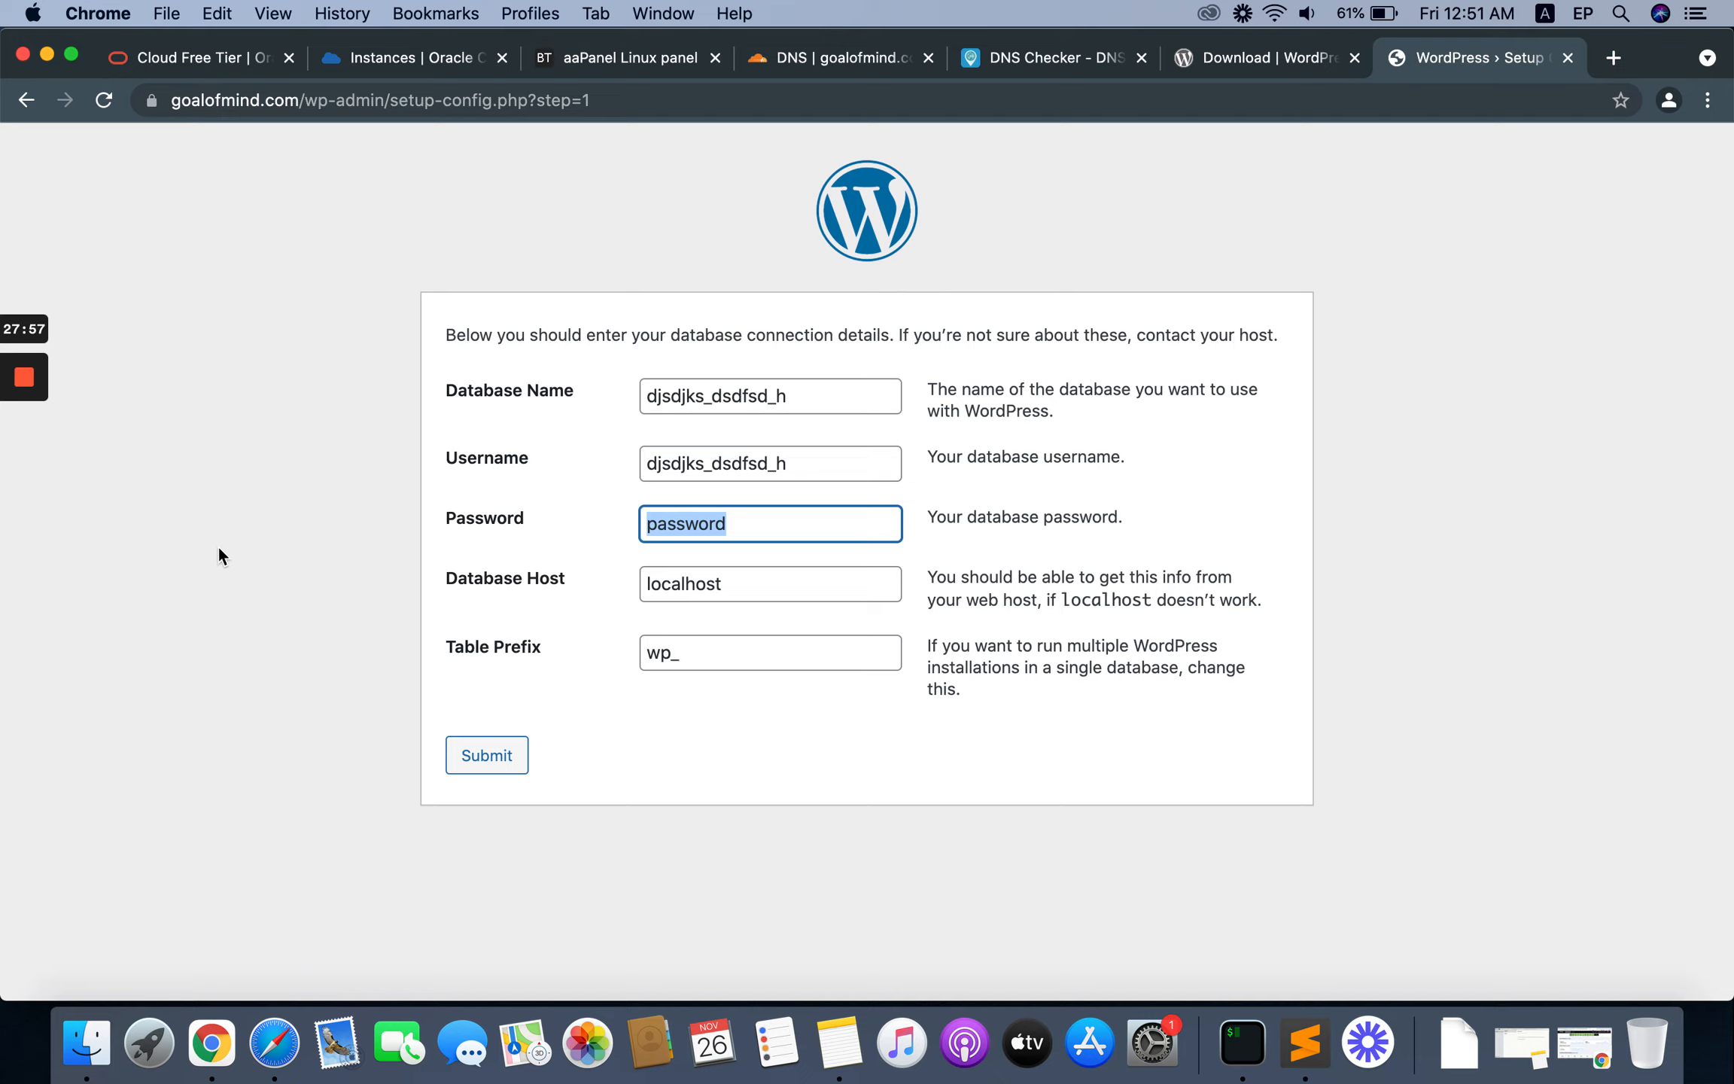
{"action": "key", "text": "super+v"}
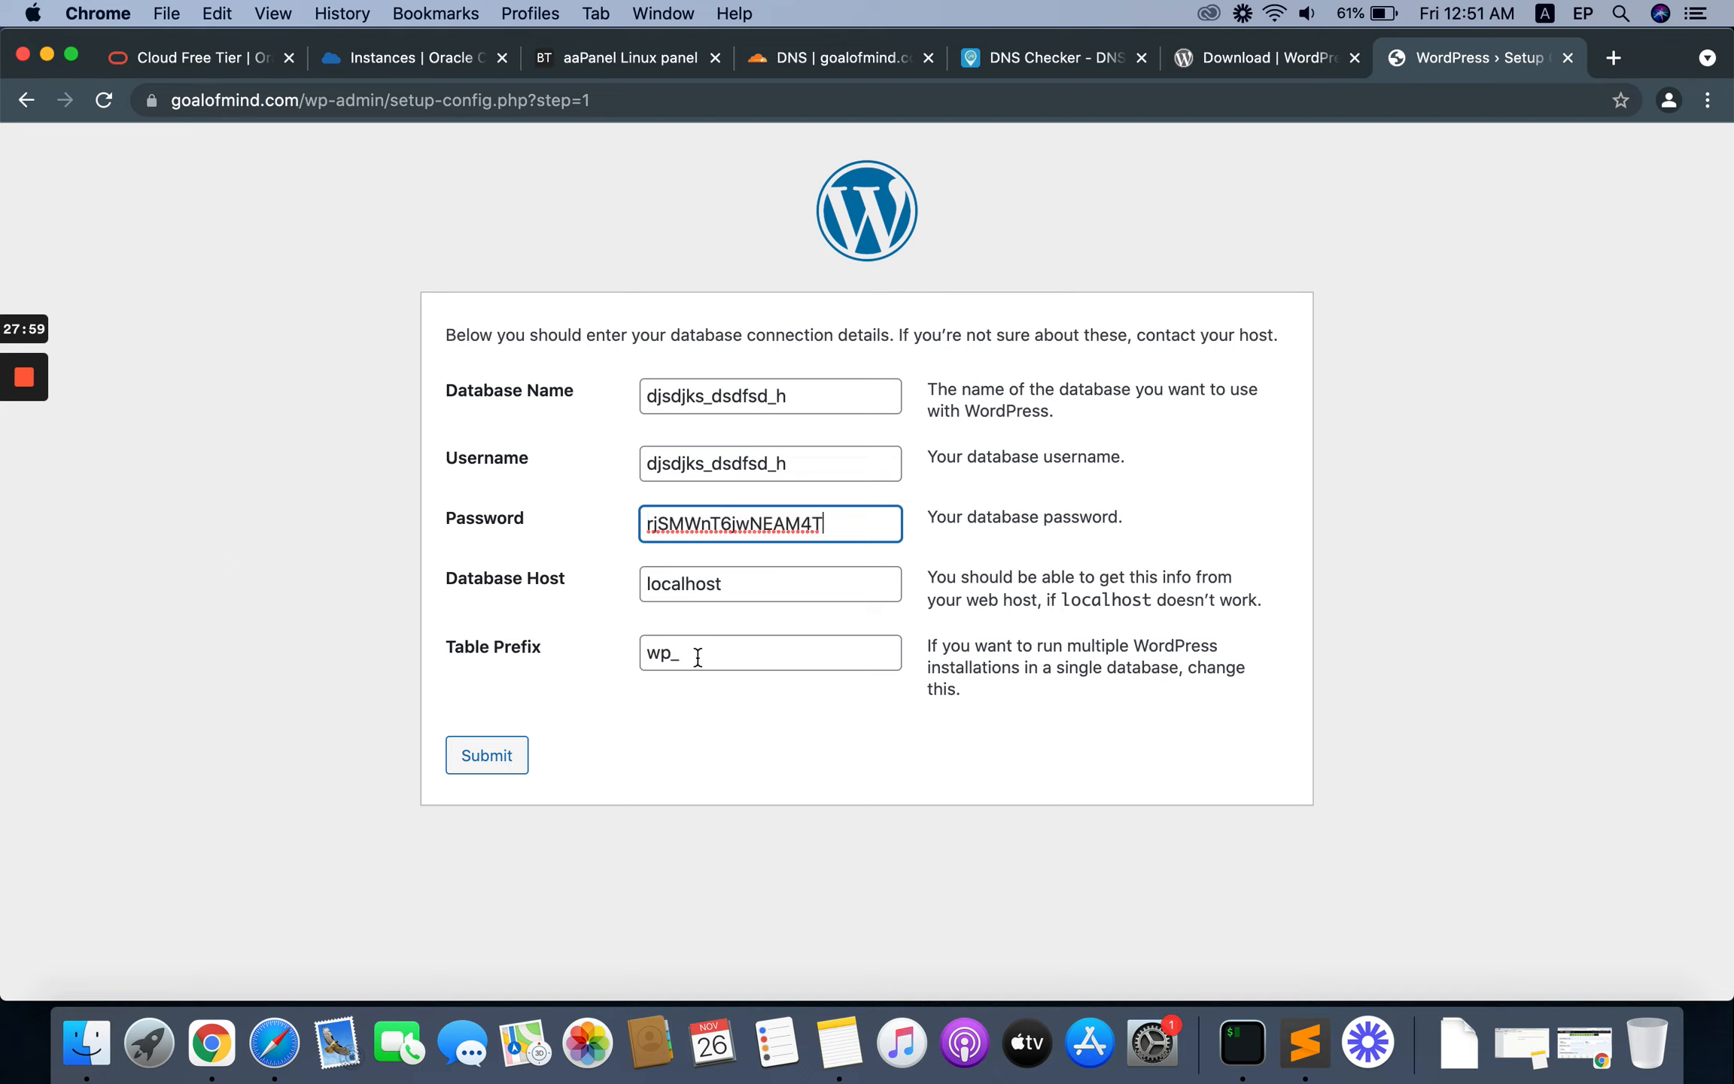
Step: Set the table prefix to da_ and submit the database details to run the WordPress installation
{"action": "left_click_drag", "start_coordinate": [677, 655], "coordinate": [620, 662]}
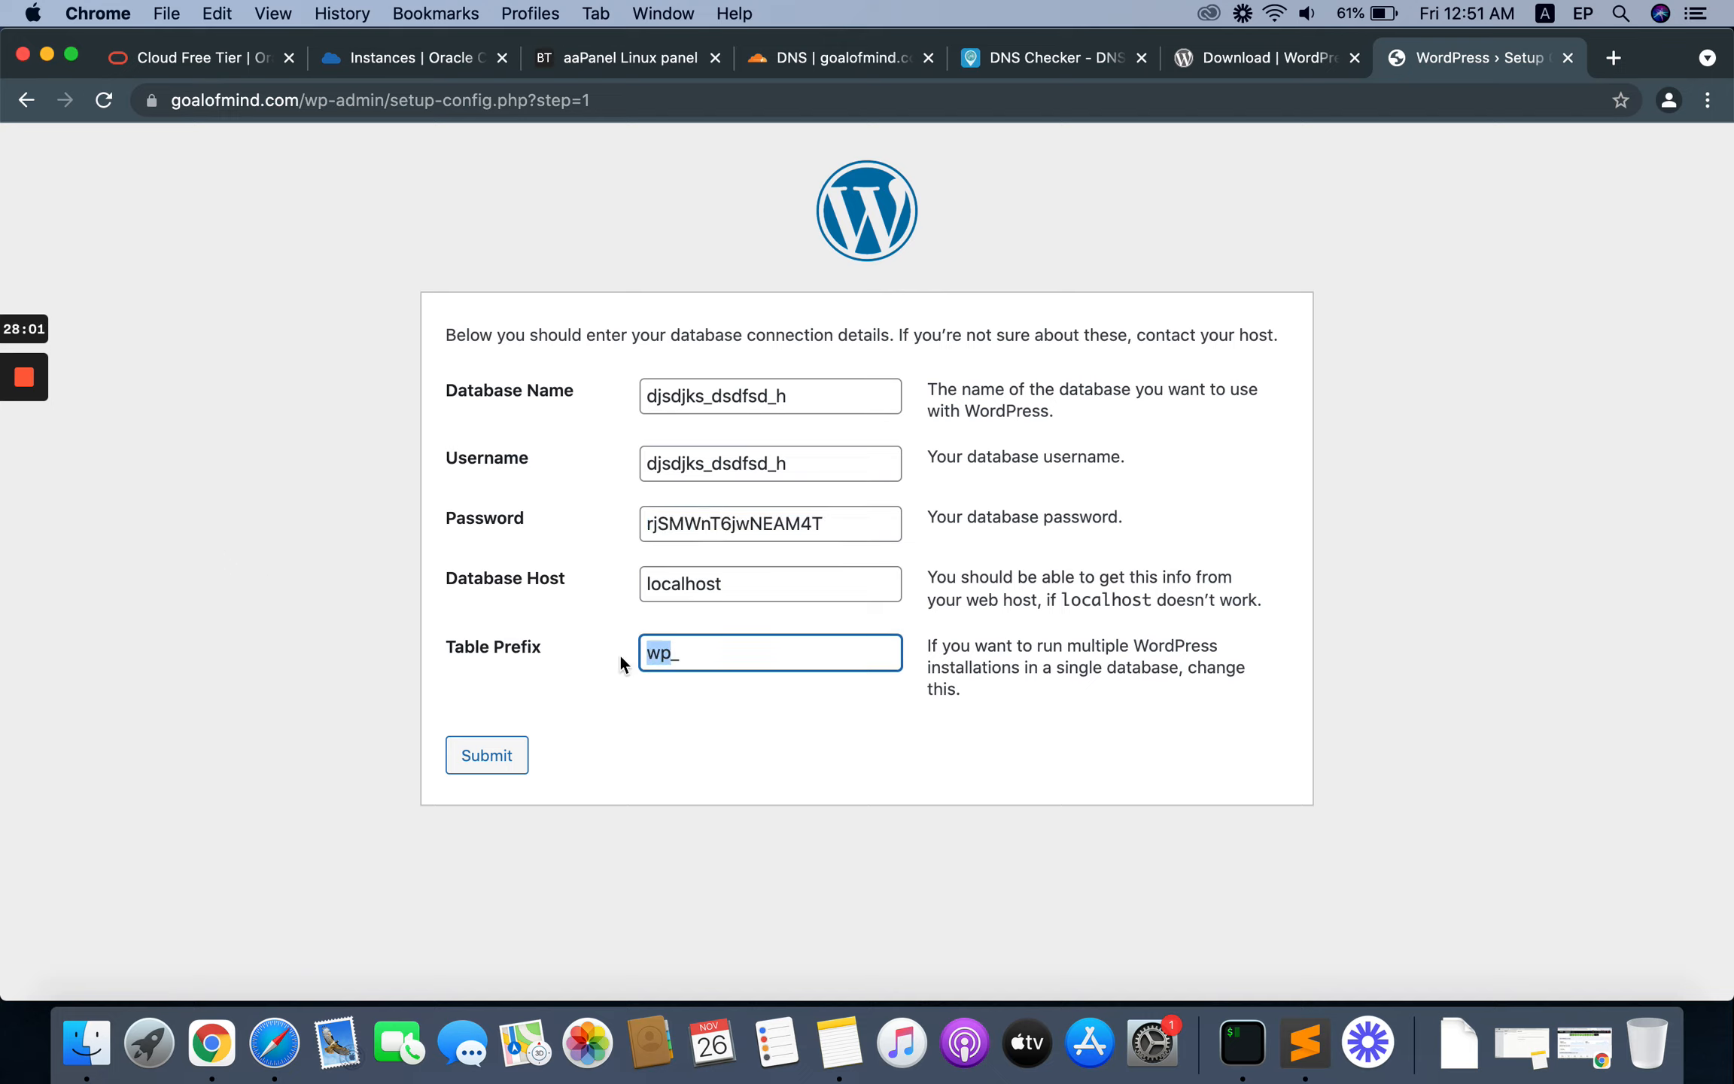
{"action": "type", "text": "da_"}
{"action": "left_click", "coordinate": [469, 756]}
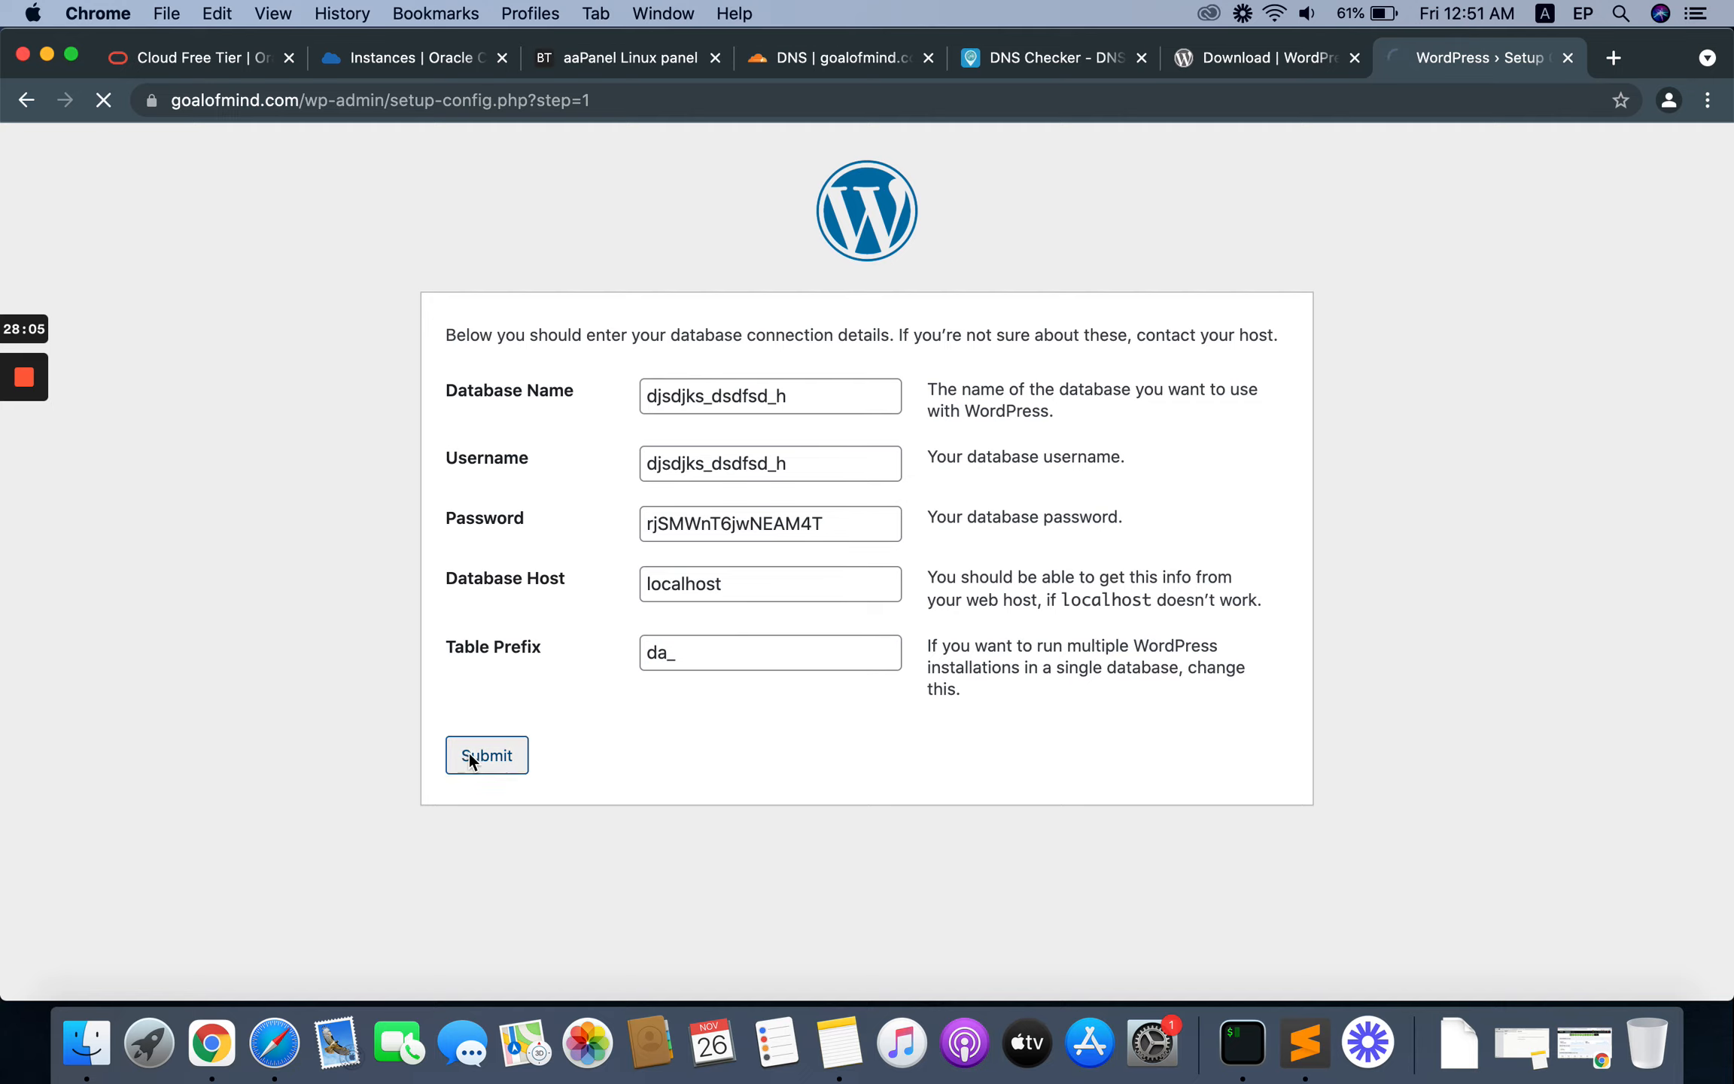
{"action": "left_click", "coordinate": [502, 419]}
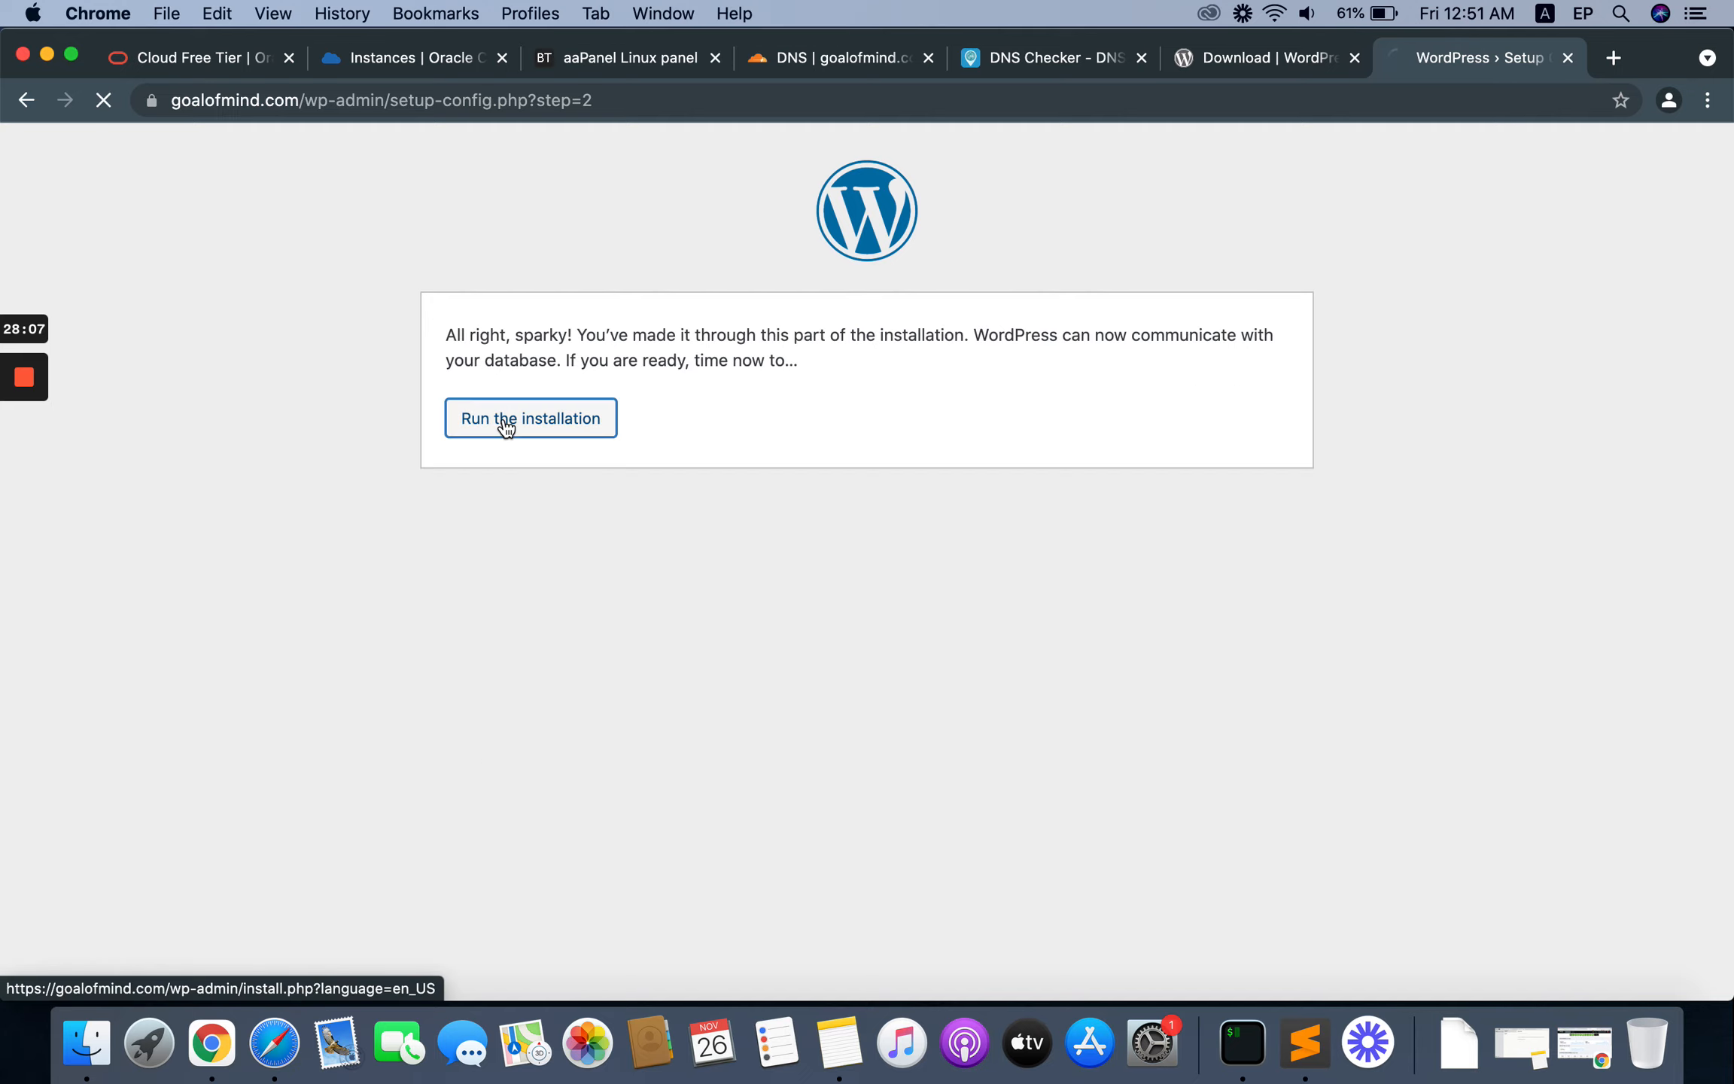
Step: Set the site title to Goal Of Mind and the administrator username to goalofmind
{"action": "scroll", "coordinate": [247, 694], "scroll_direction": "down", "scroll_amount": 3}
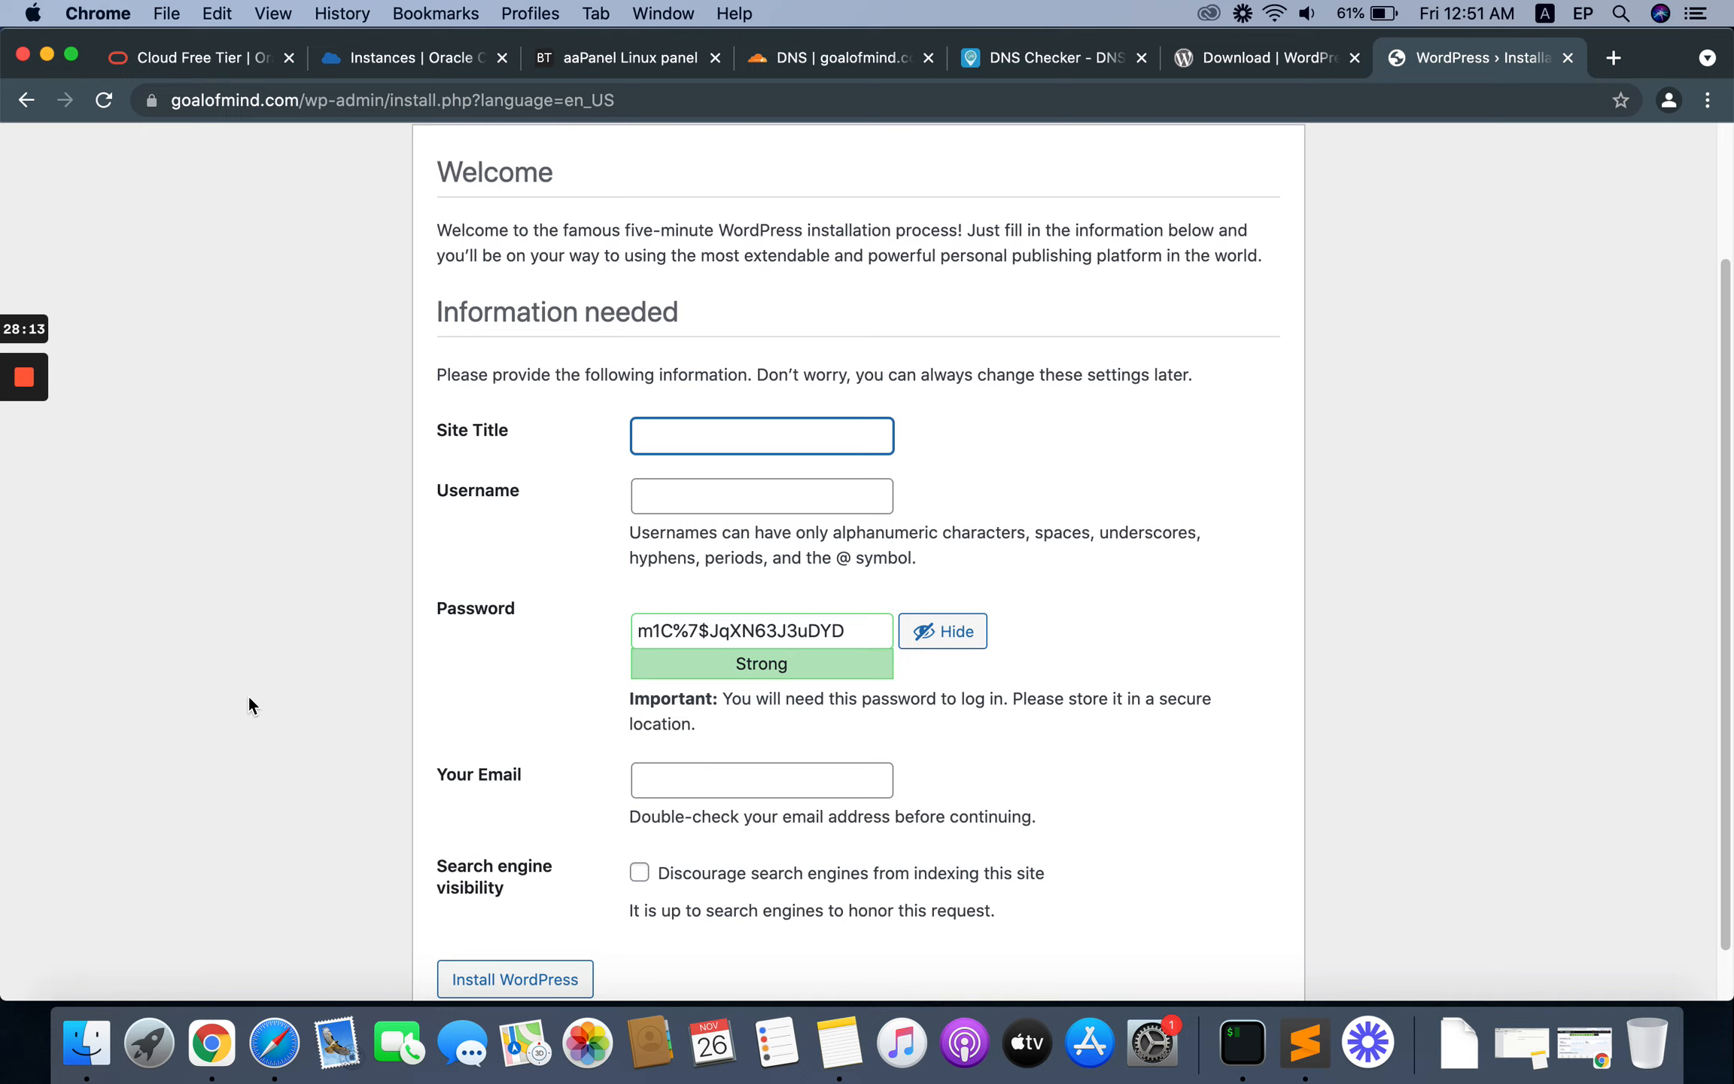
{"action": "type", "text": "Goal "}
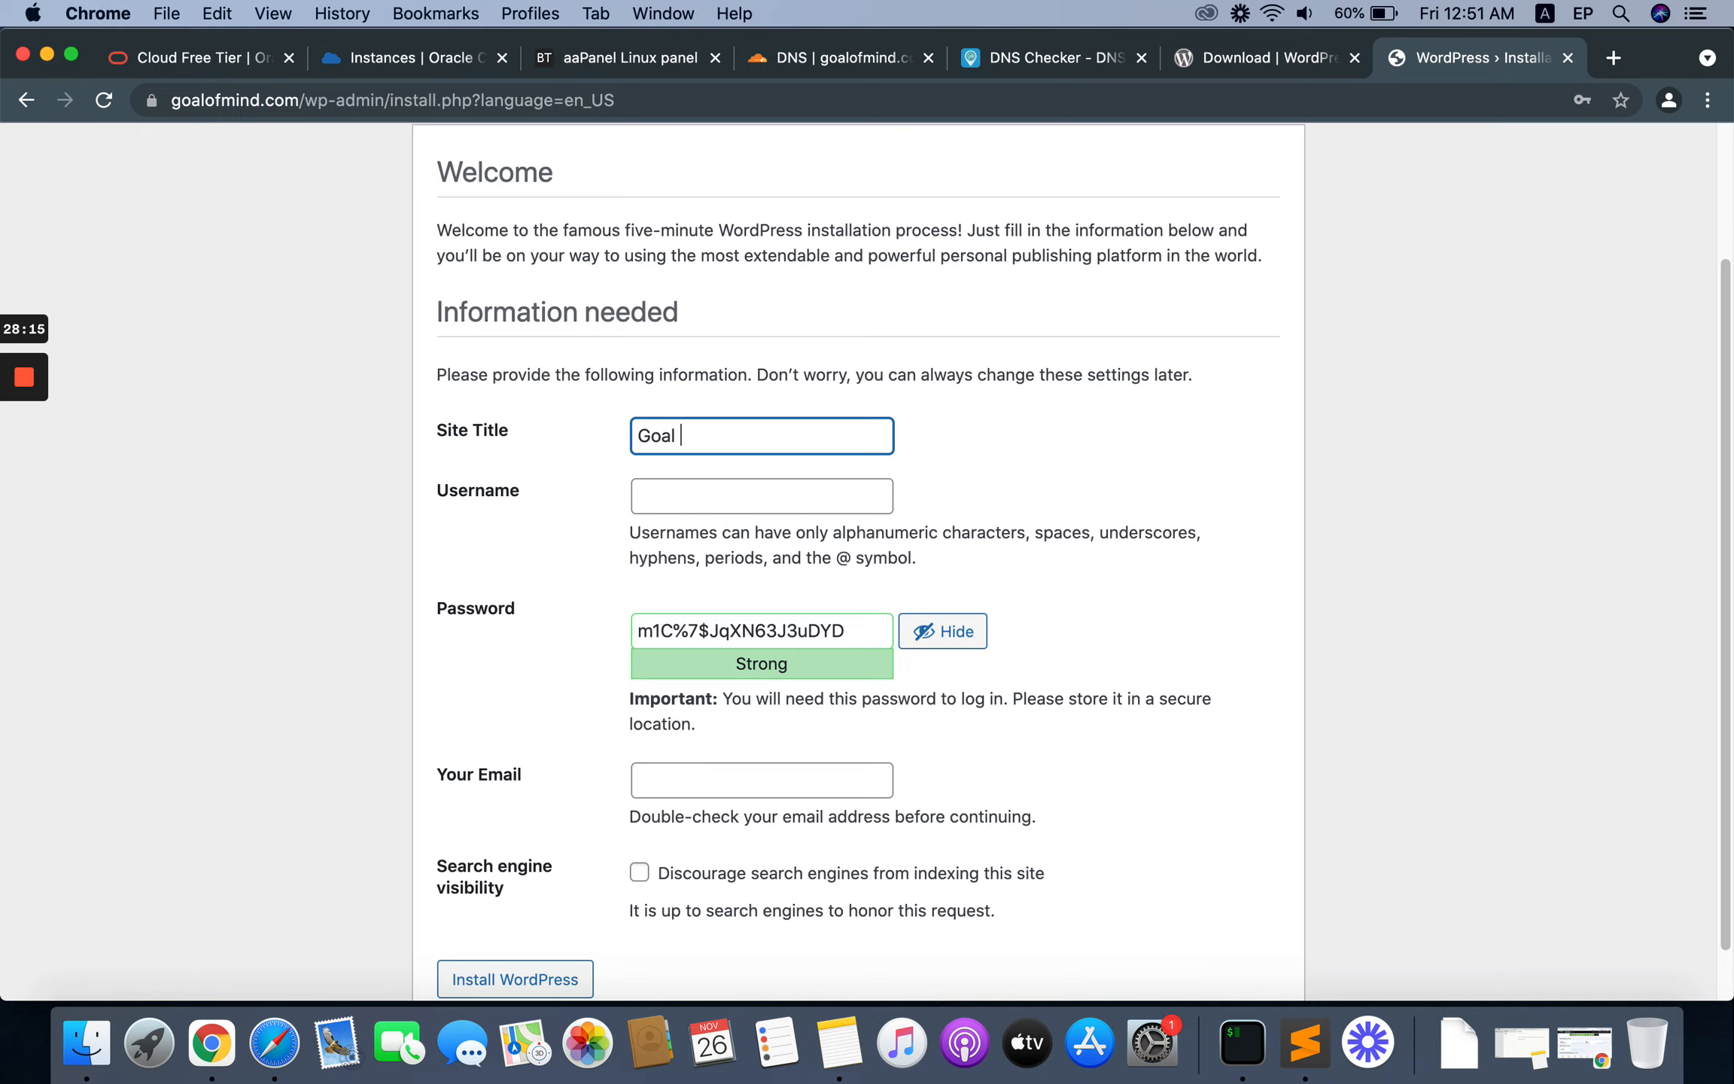
{"action": "type", "text": "Of Mind"}
{"action": "key", "text": "Tab"}
{"action": "type", "text": "g"}
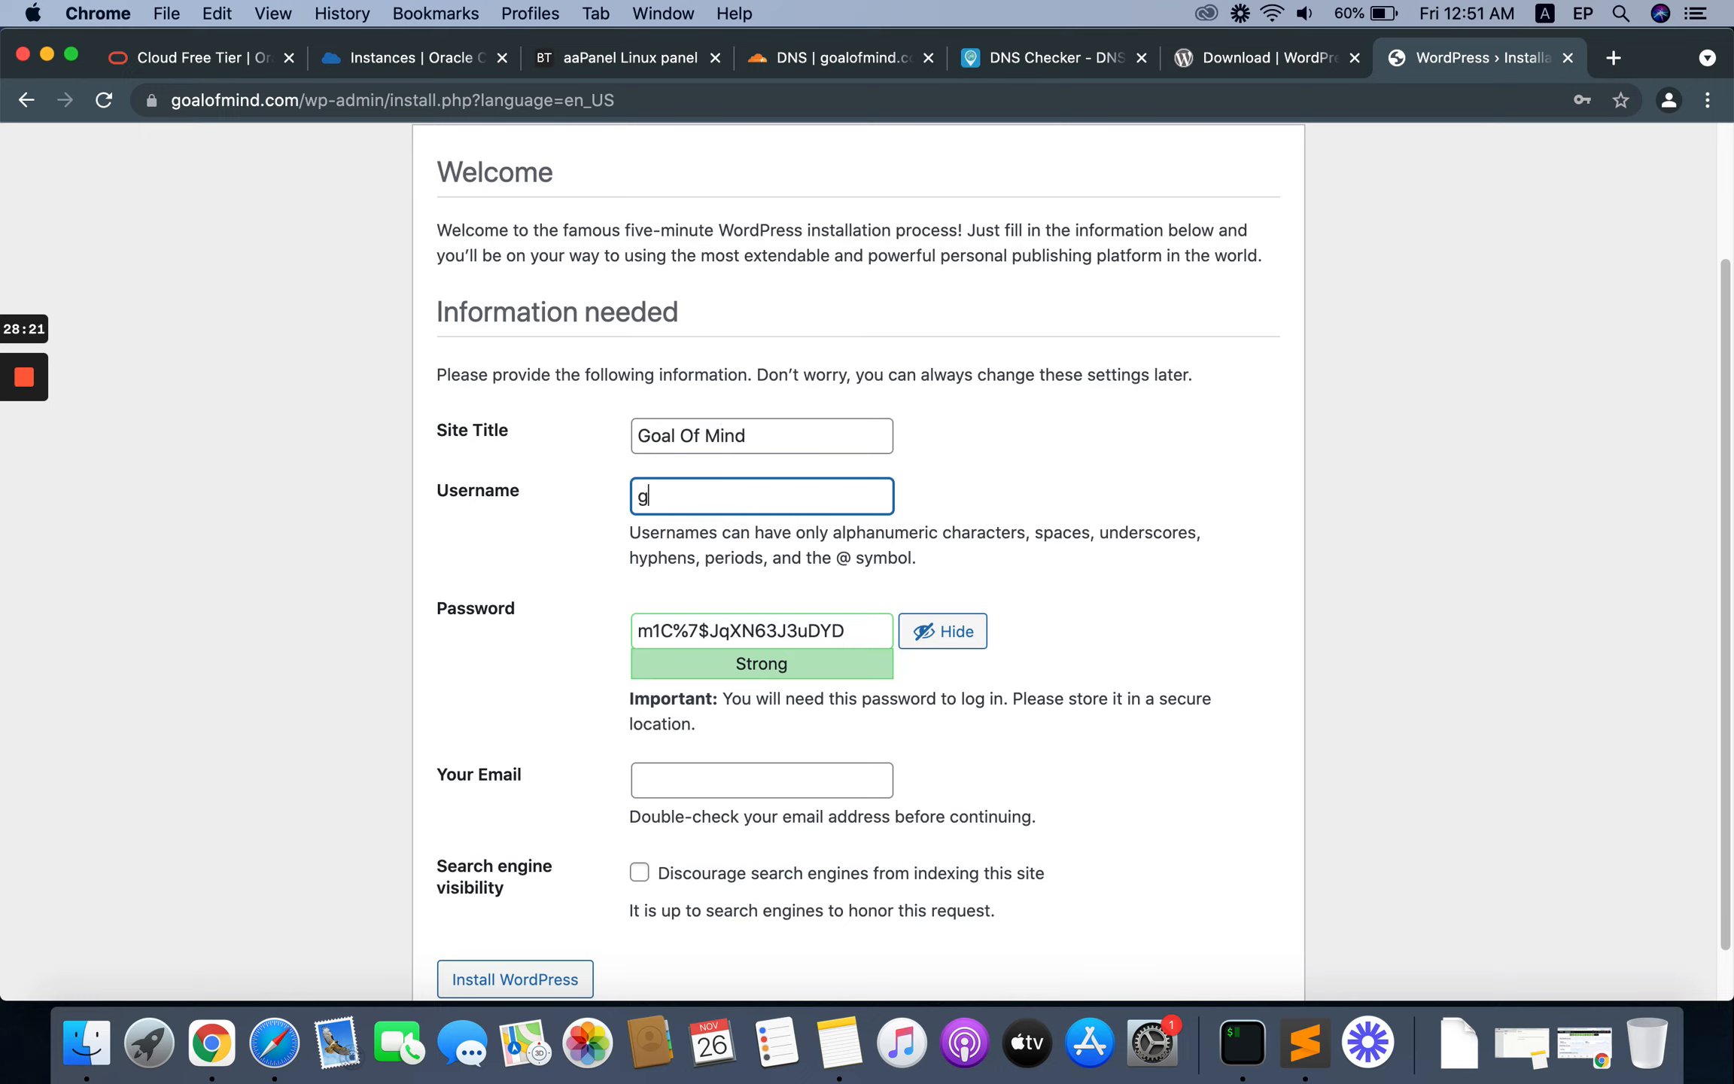
{"action": "type", "text": "oalofmind"}
{"action": "key", "text": "Tab"}
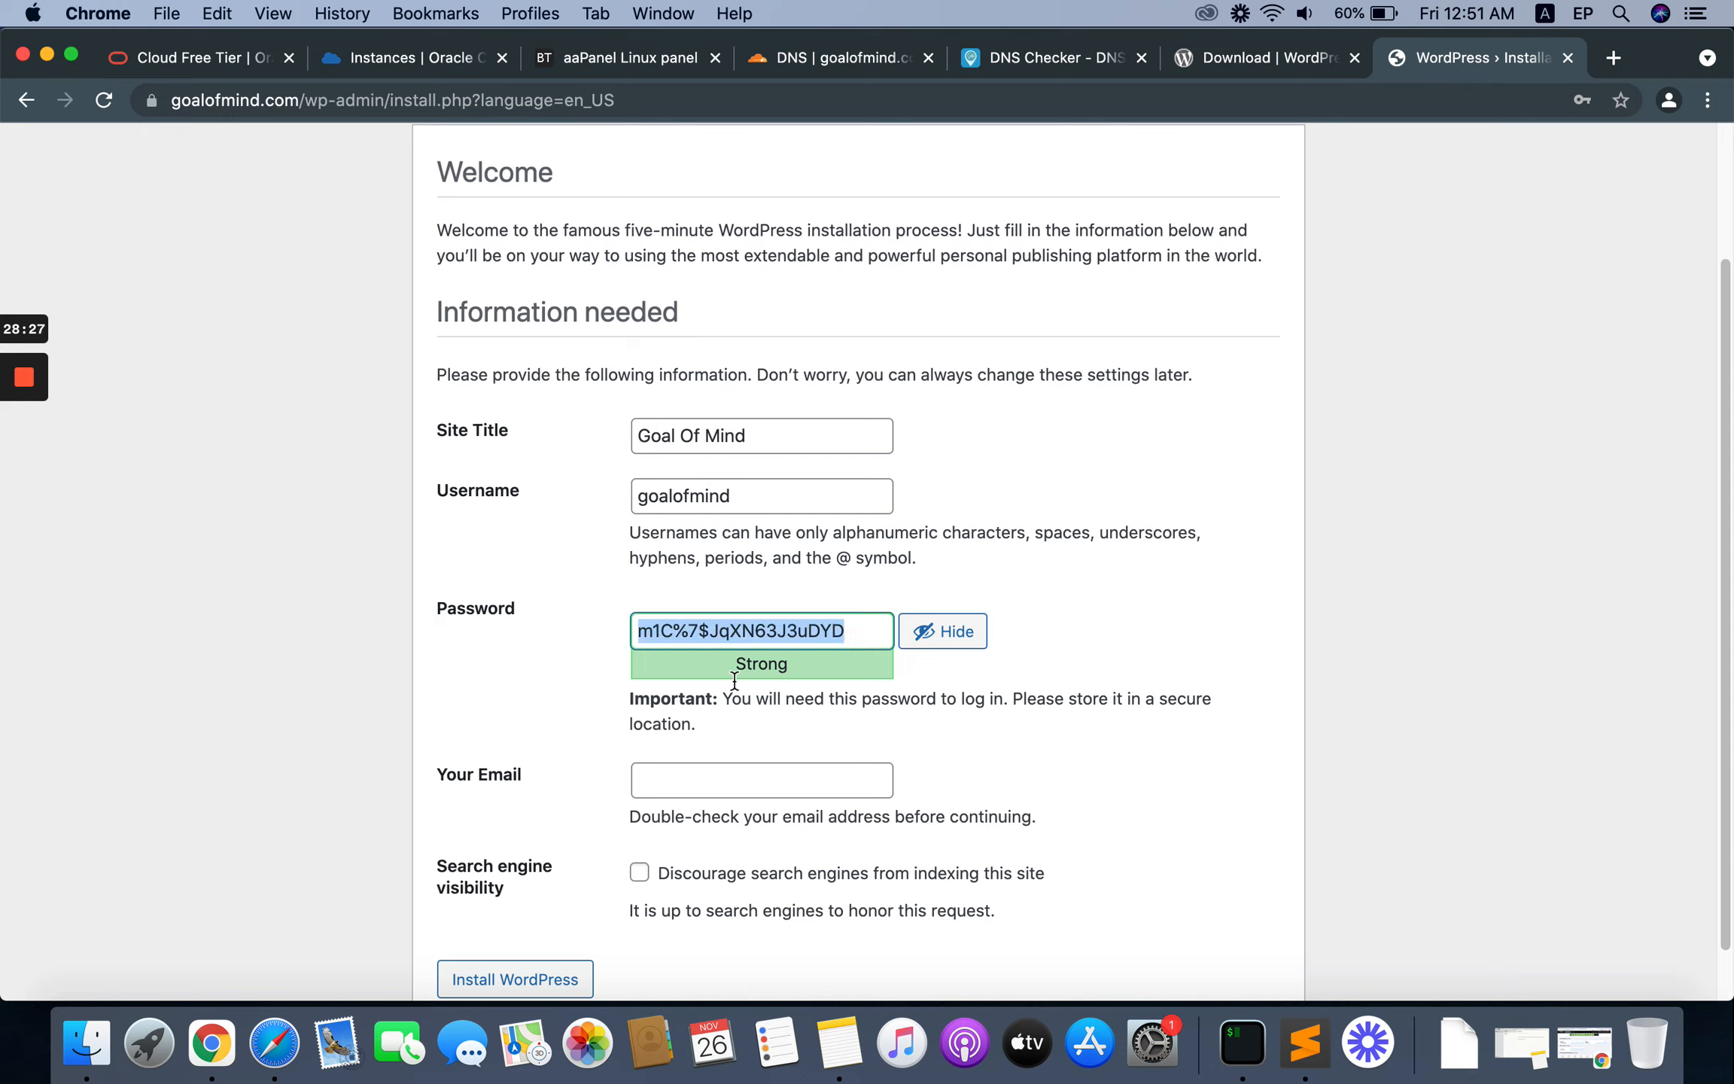
Step: Copy the generated administrator password and paste it on a new line below the database password in the Sublime Text notes
{"action": "right_click", "coordinate": [729, 630]}
{"action": "left_click", "coordinate": [808, 696]}
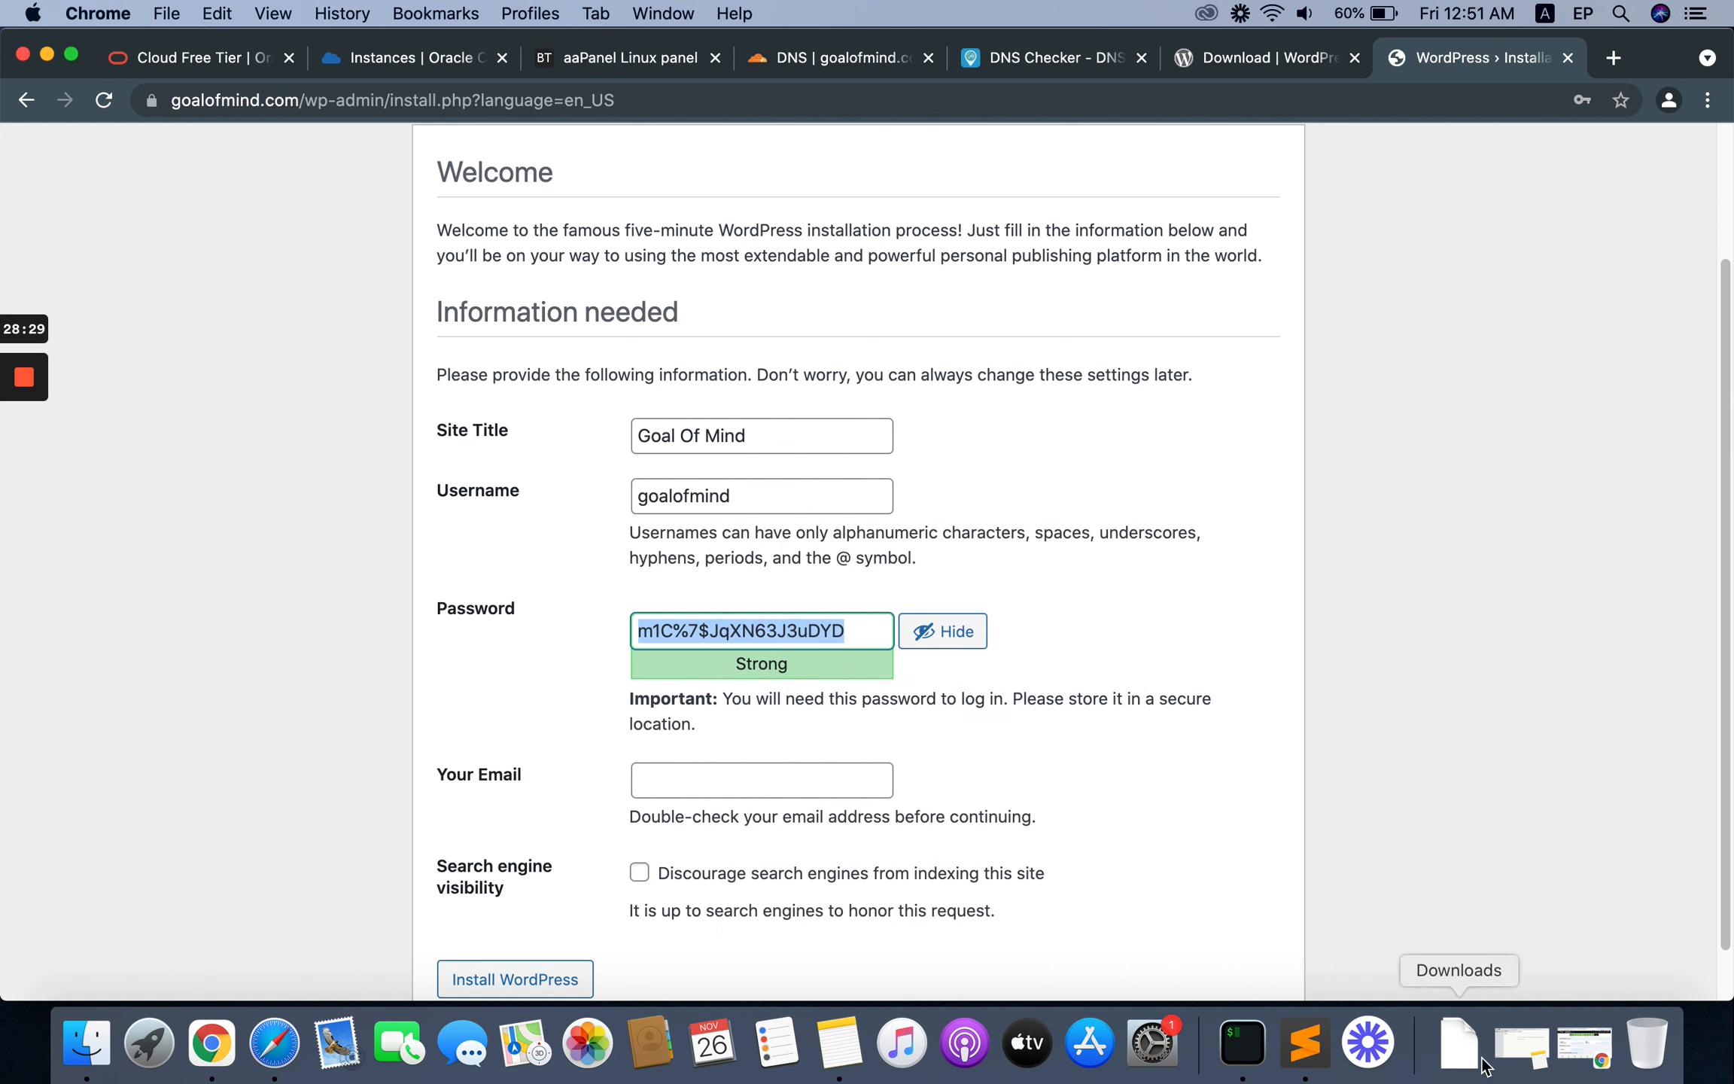
{"action": "left_click", "coordinate": [1305, 1042]}
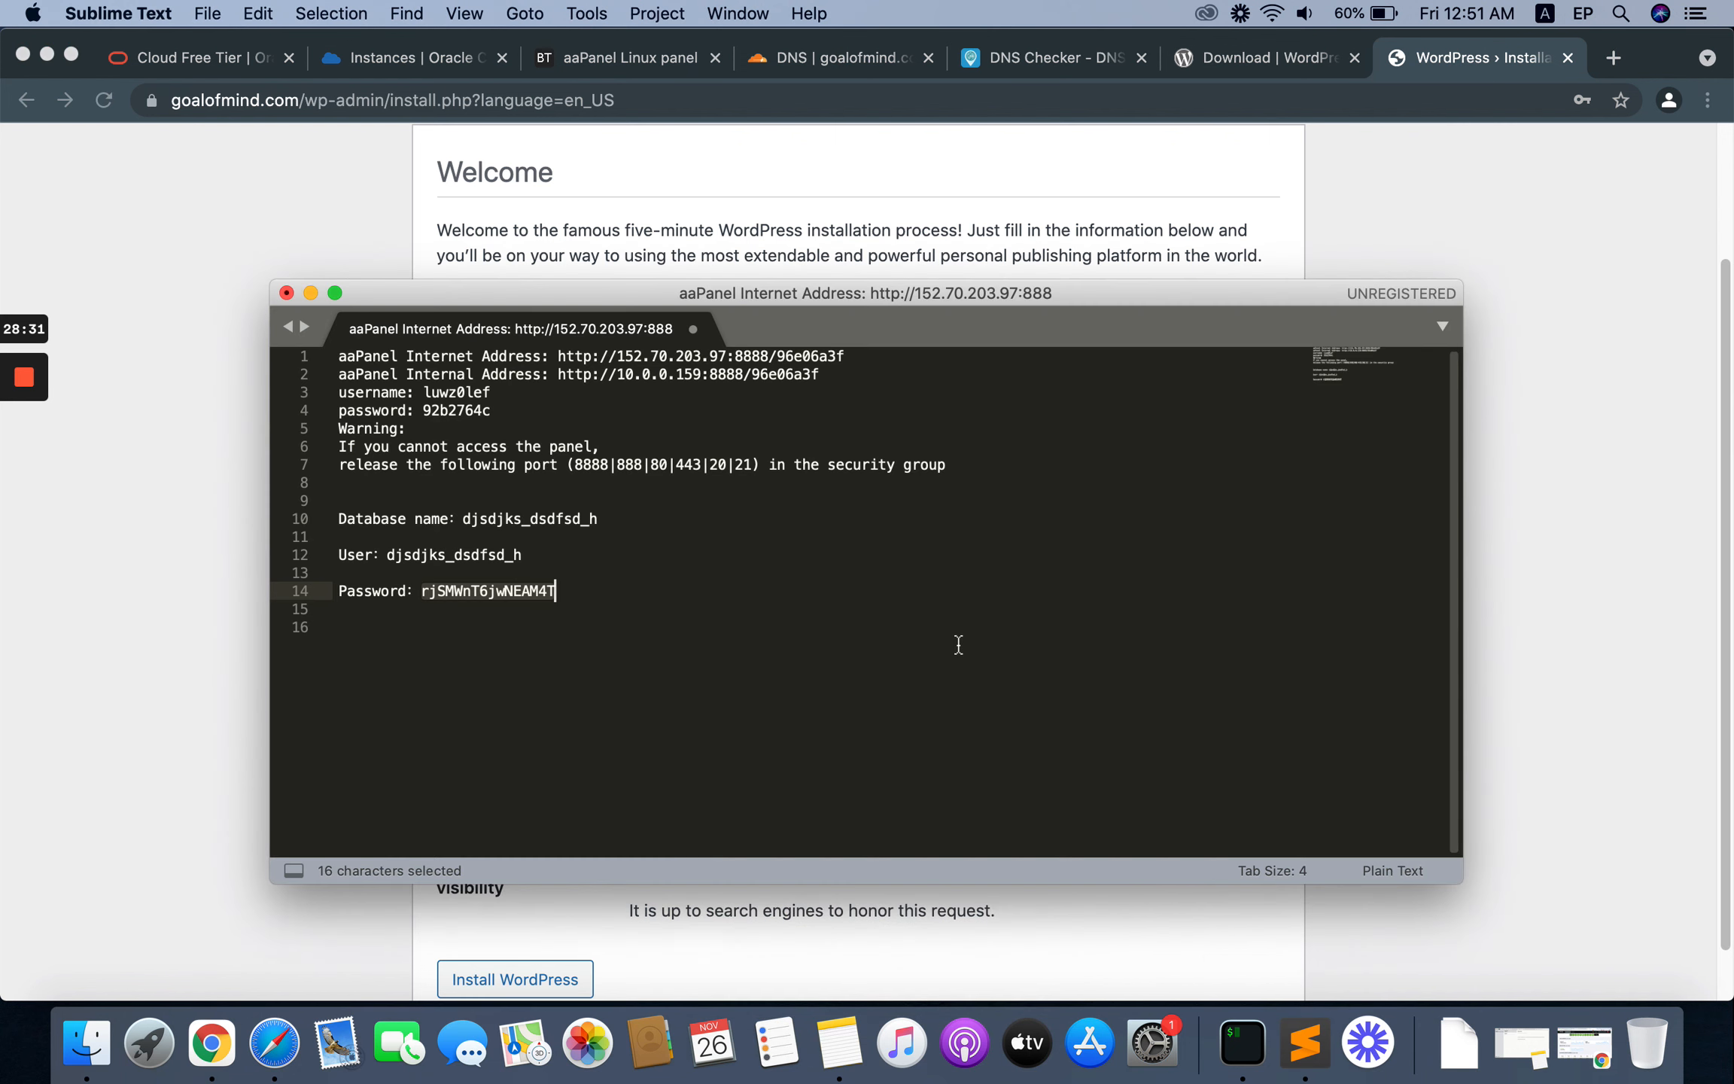
{"action": "key", "text": "Right"}
{"action": "key", "text": "Return"}
{"action": "key", "text": "Return"}
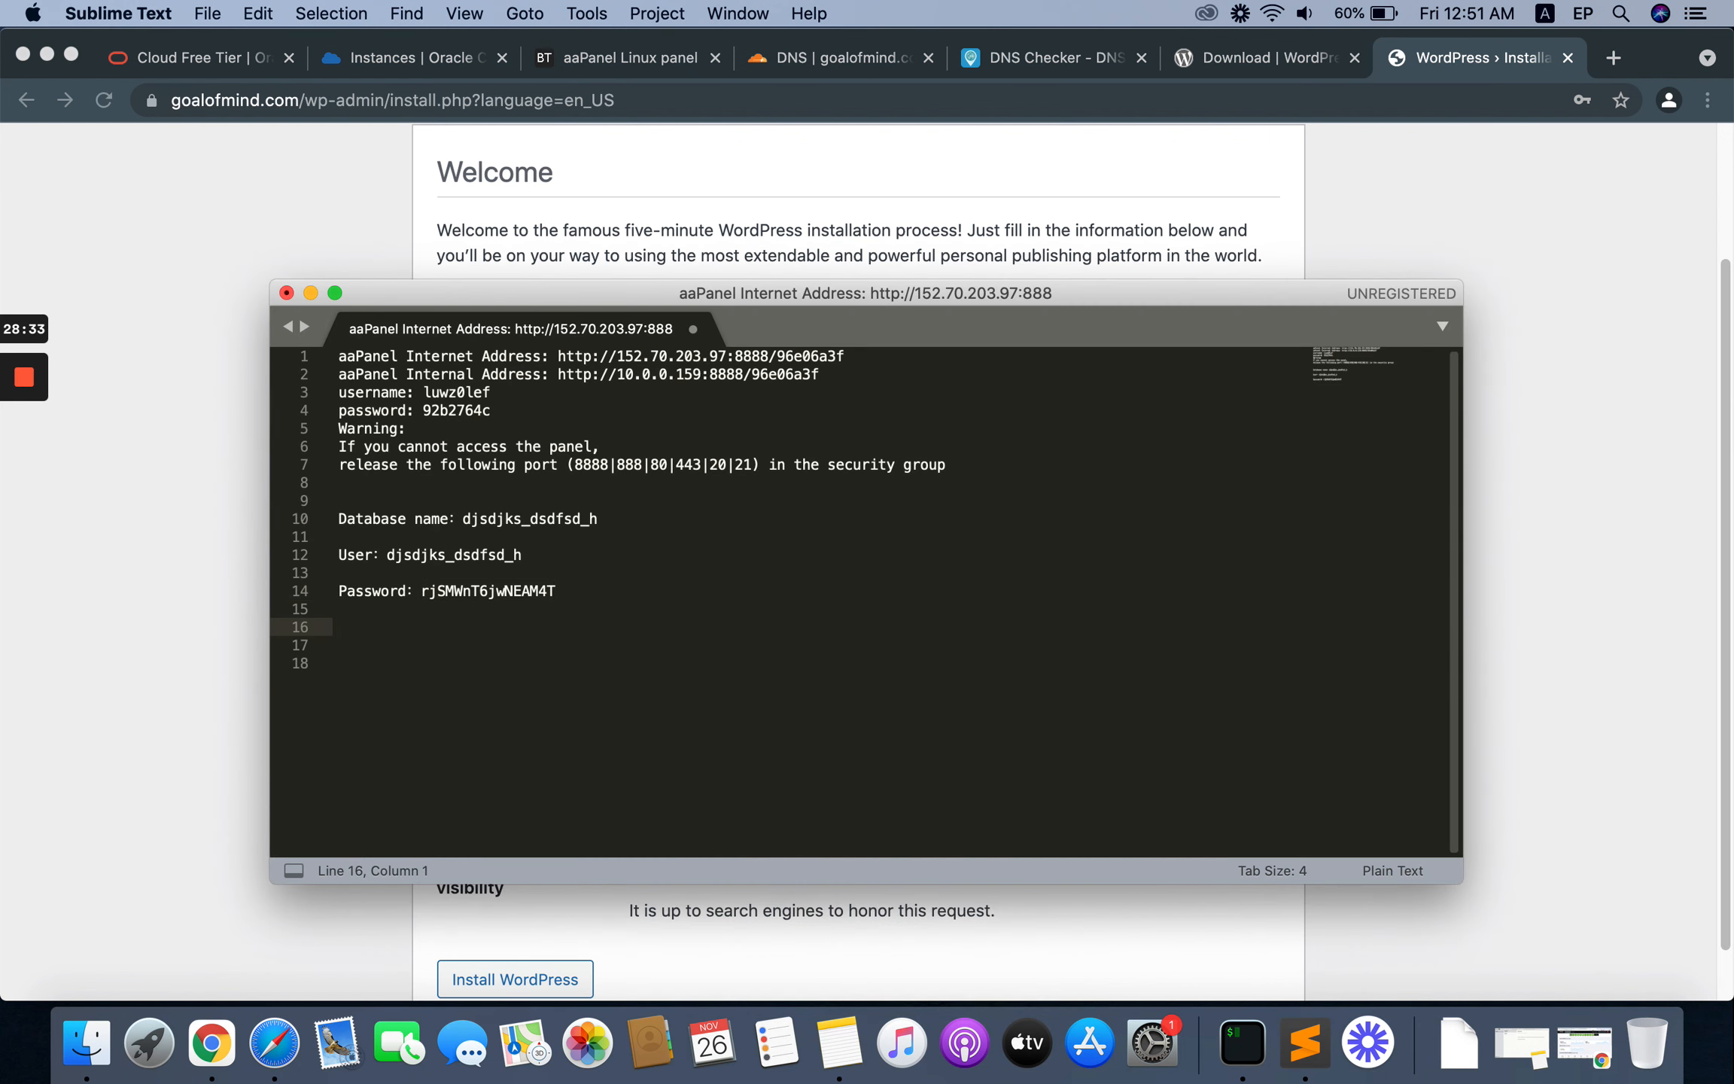
{"action": "key", "text": "super+v"}
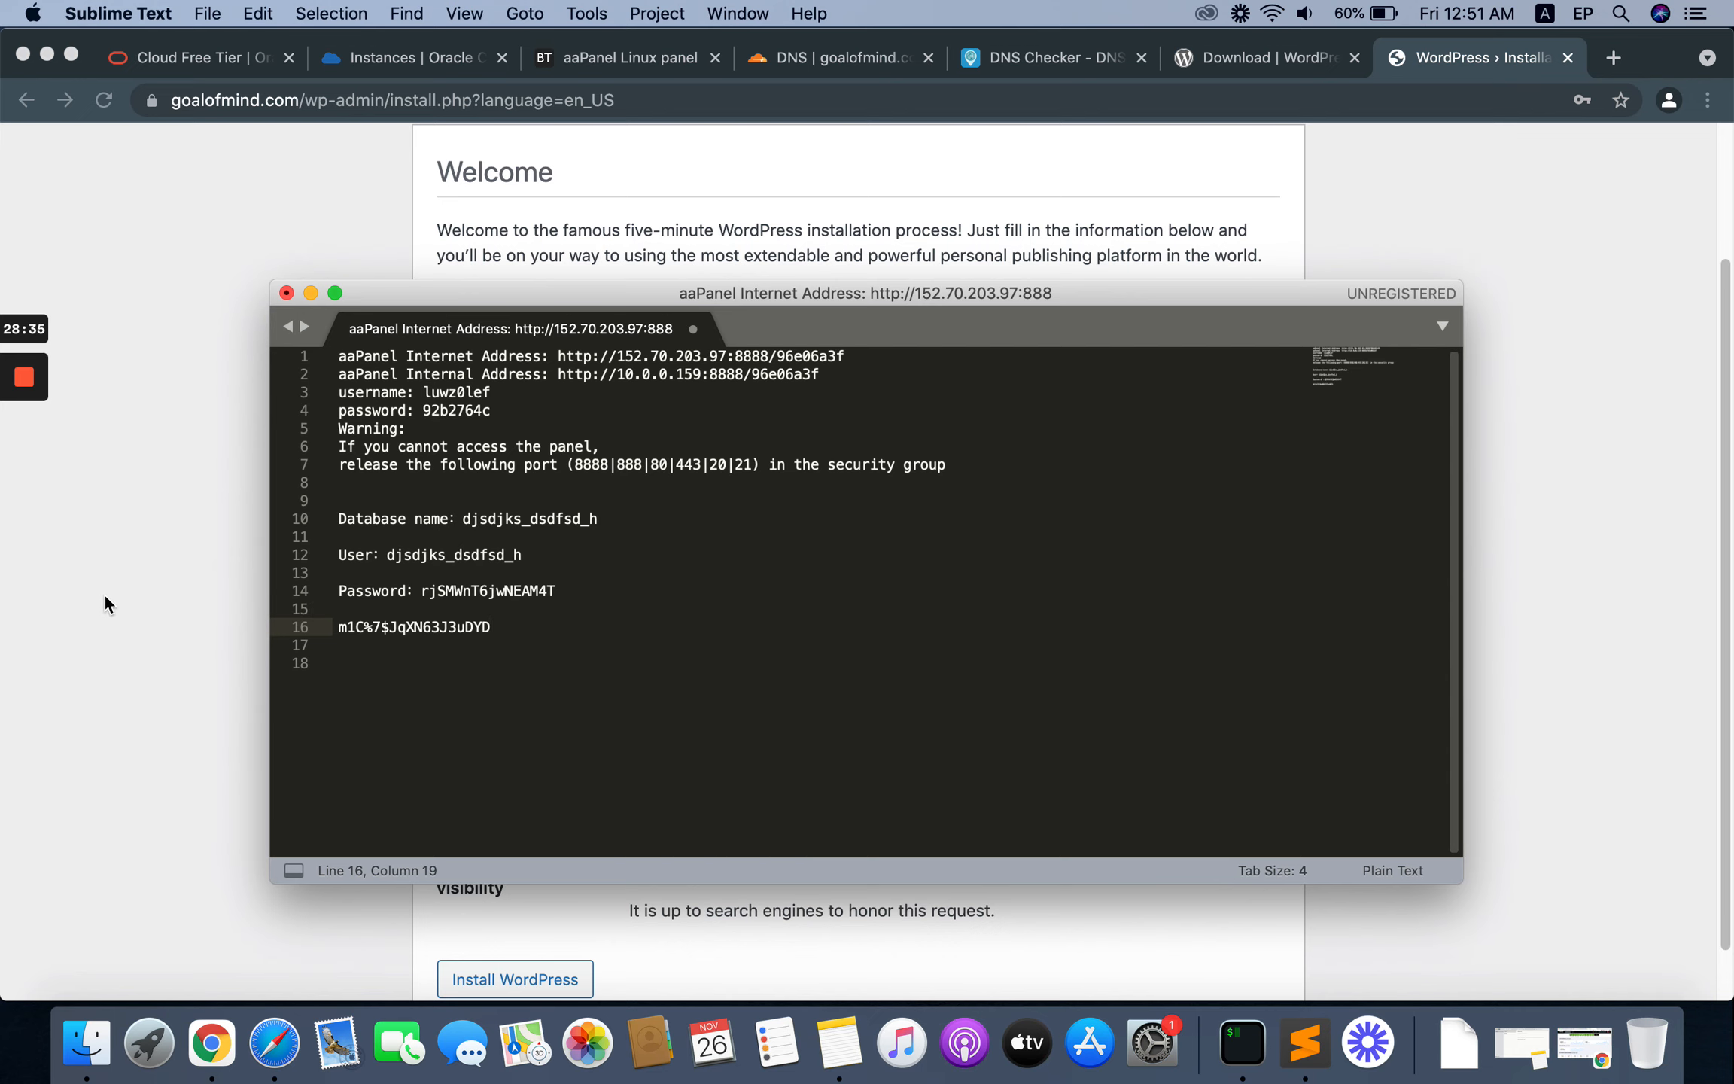
Step: Back in Chrome, enter the administrator's email address and install WordPress, declining the browser's offer to save the password
{"action": "key", "text": "super+Tab"}
{"action": "scroll", "coordinate": [998, 733], "scroll_direction": "down", "scroll_amount": 1}
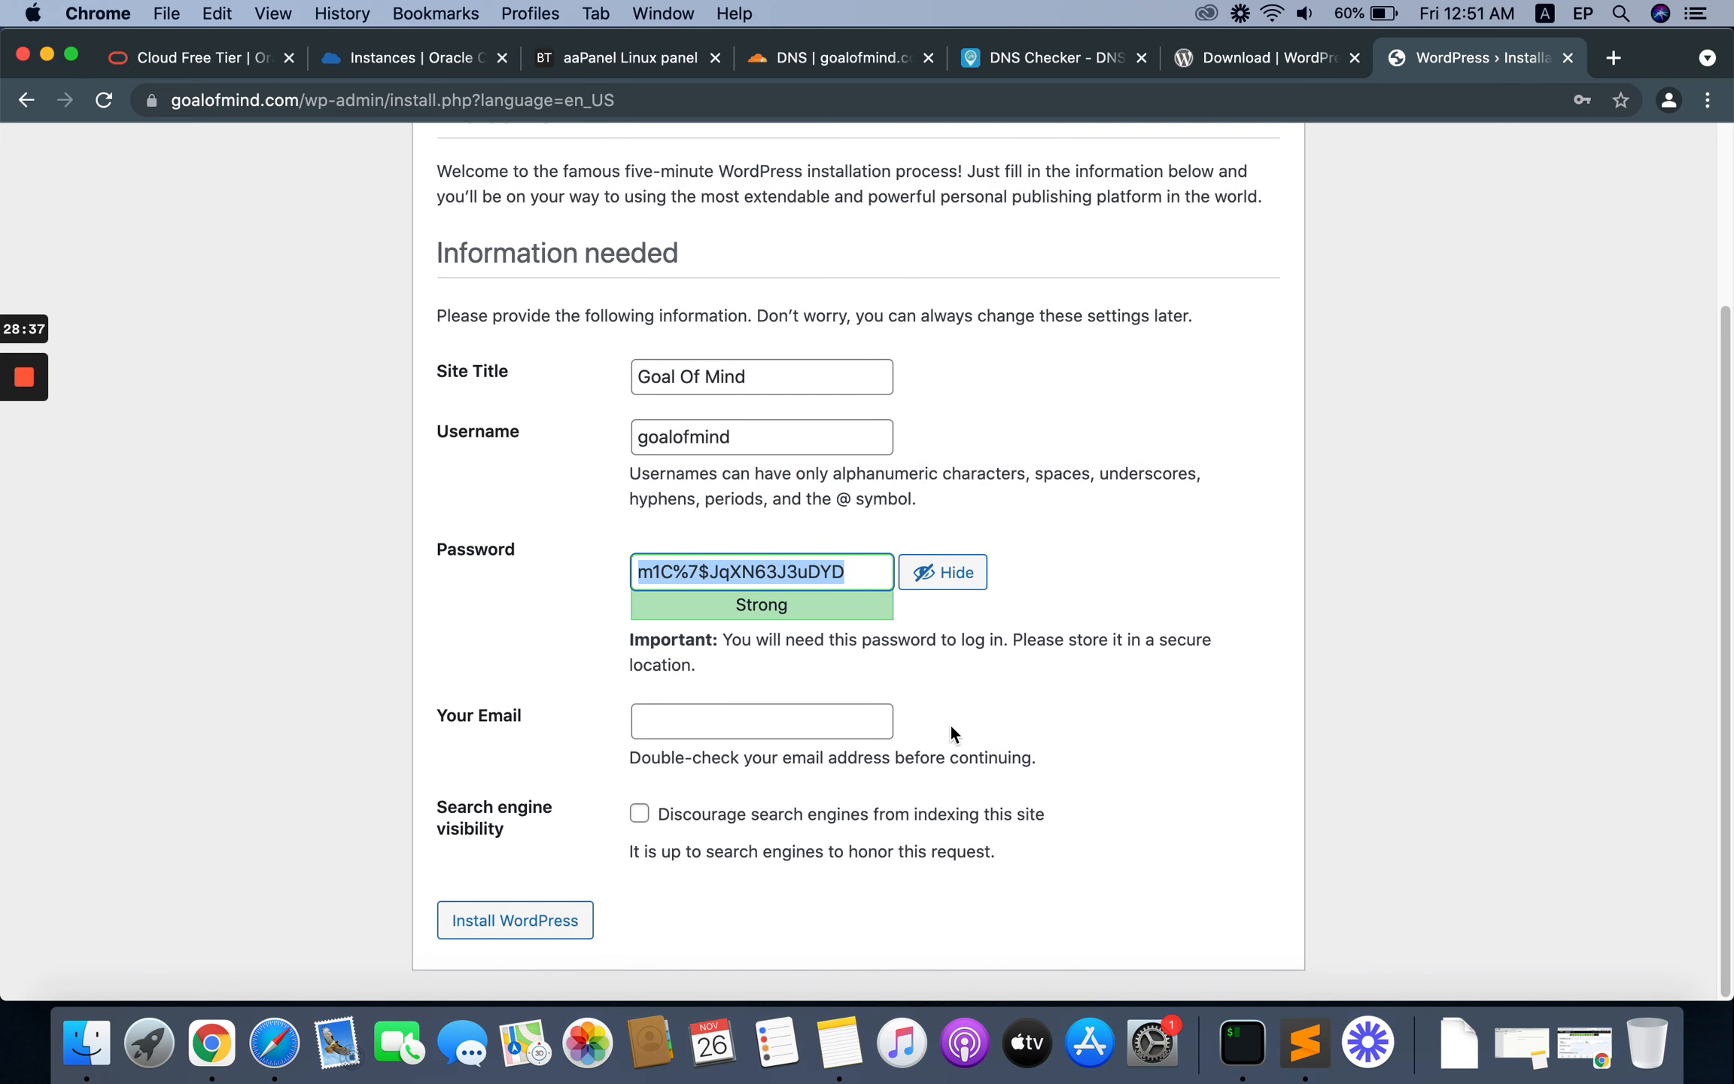
{"action": "key", "text": "Tab"}
{"action": "key", "text": "Tab"}
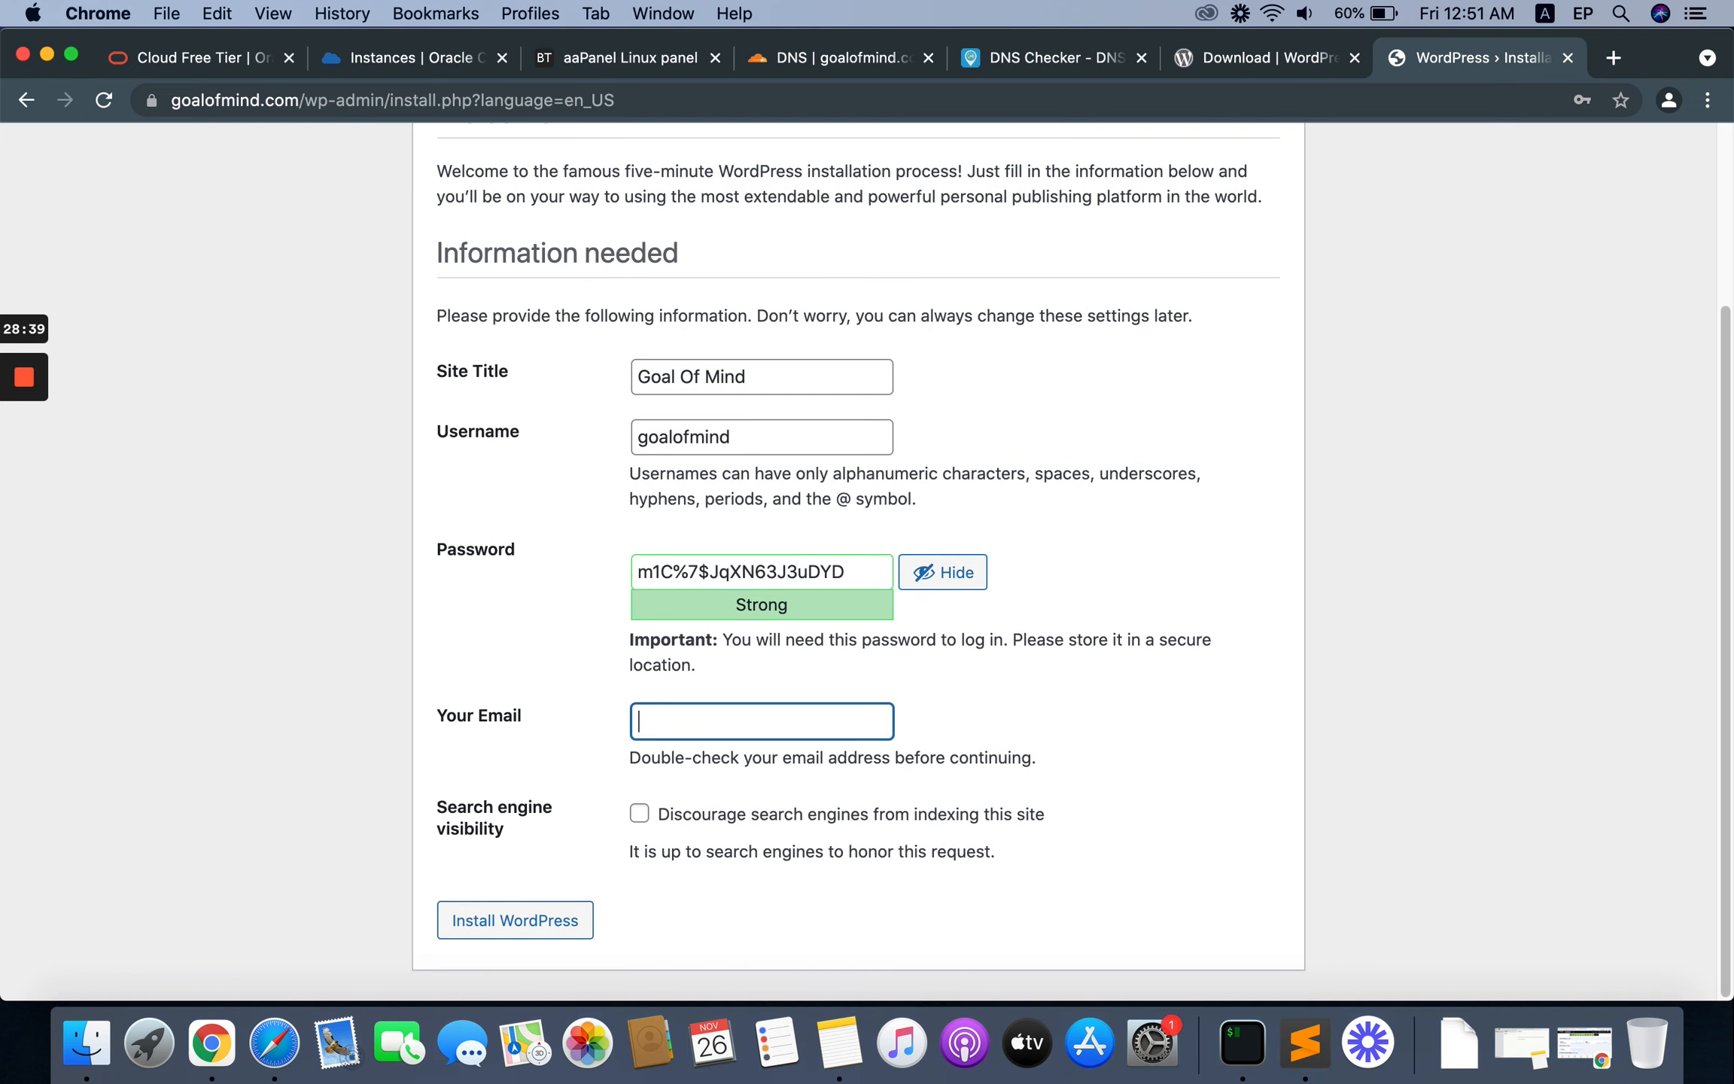
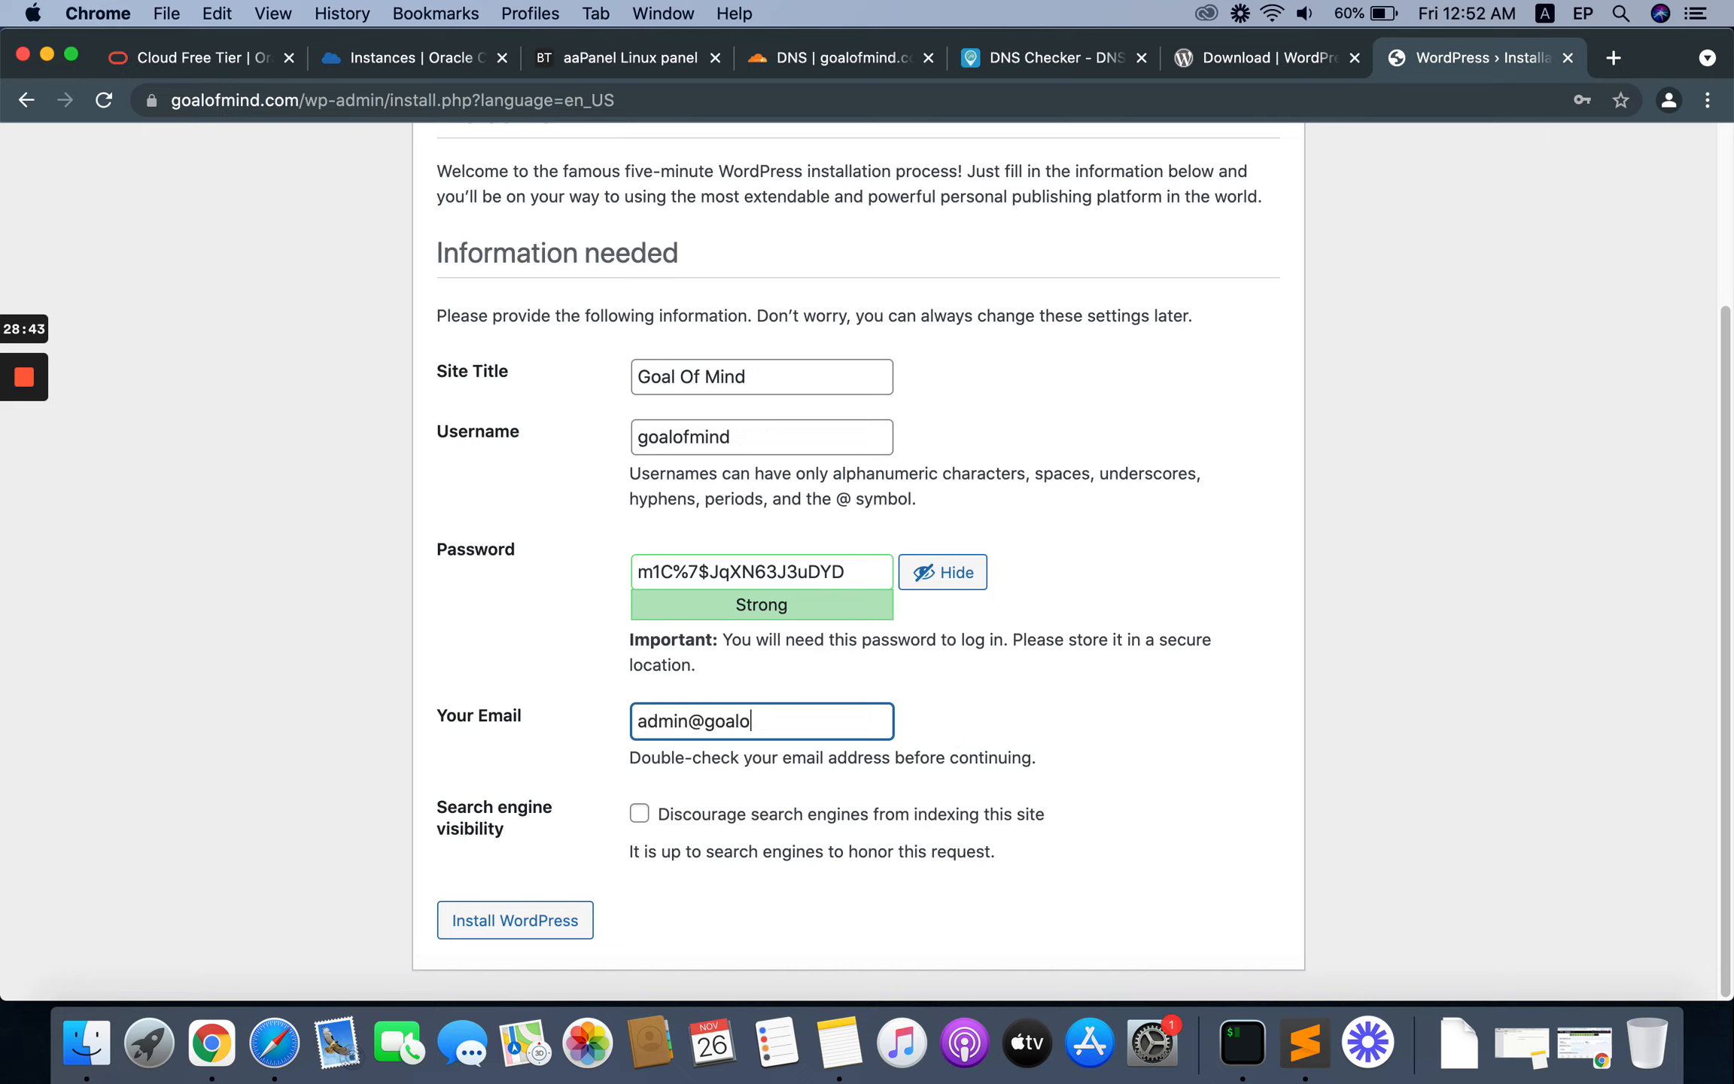
{"action": "left_click", "coordinate": [521, 927]}
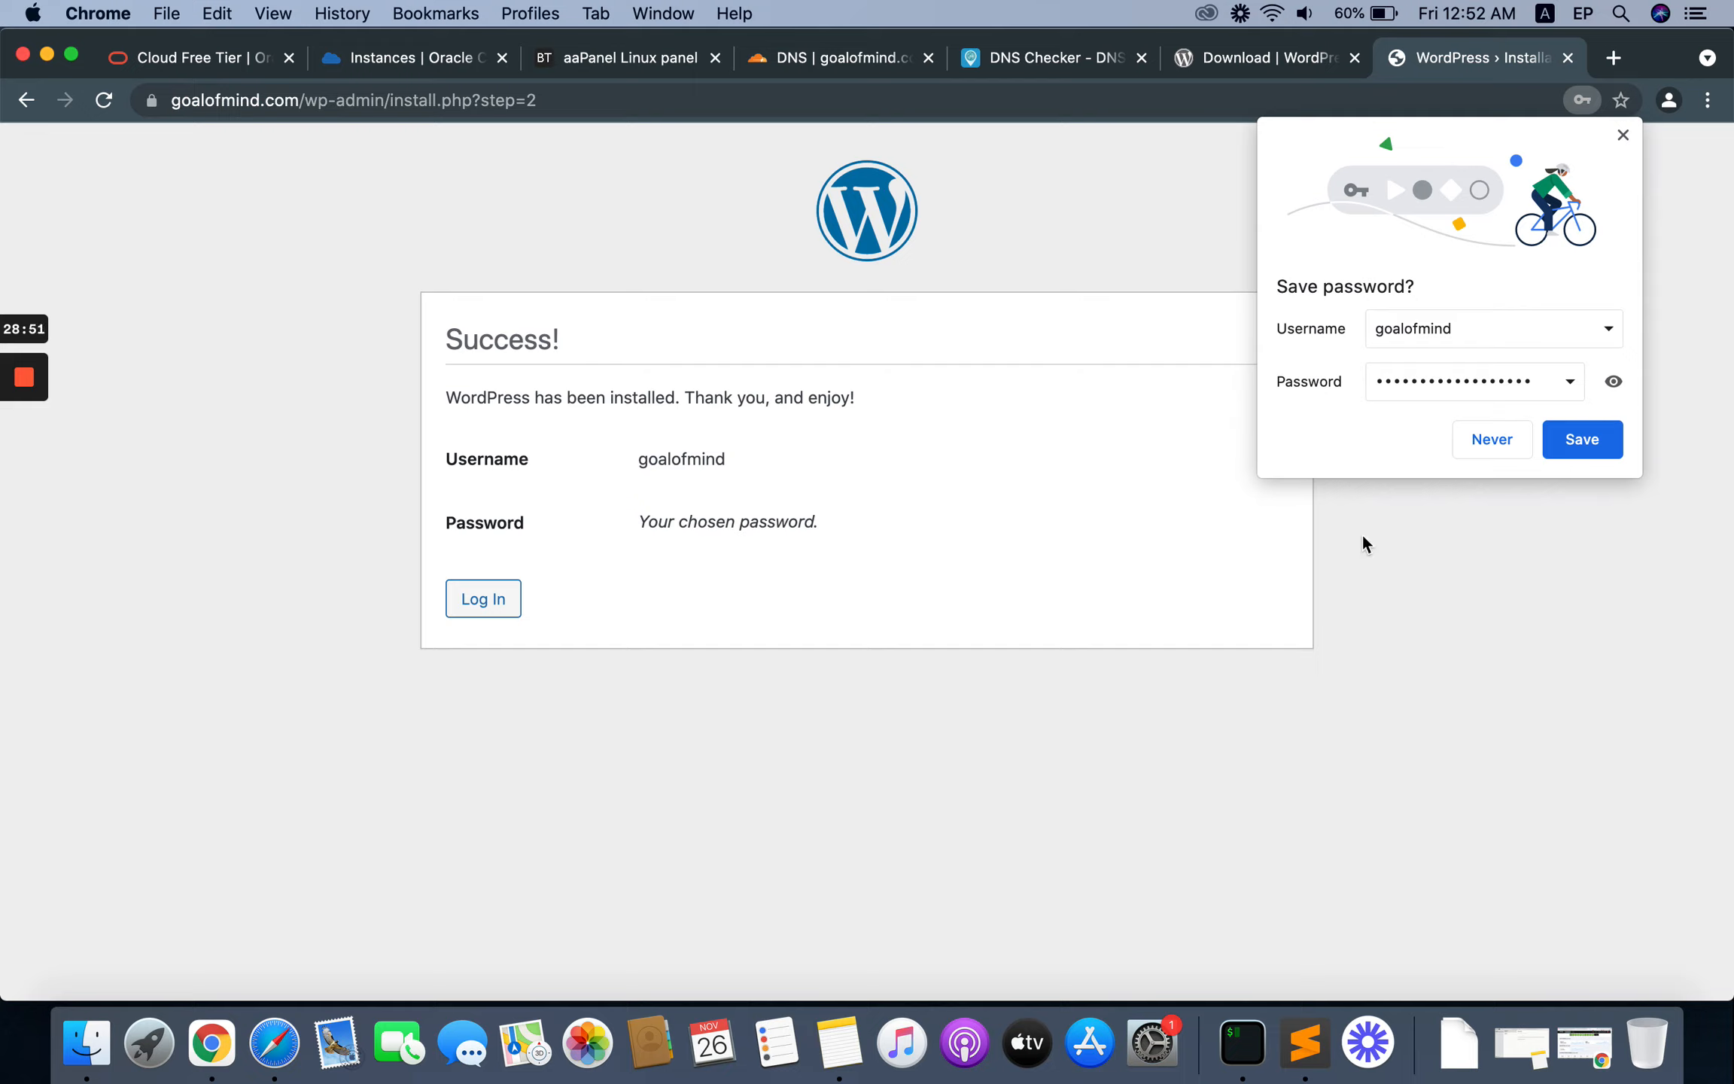
{"action": "left_click", "coordinate": [1491, 444]}
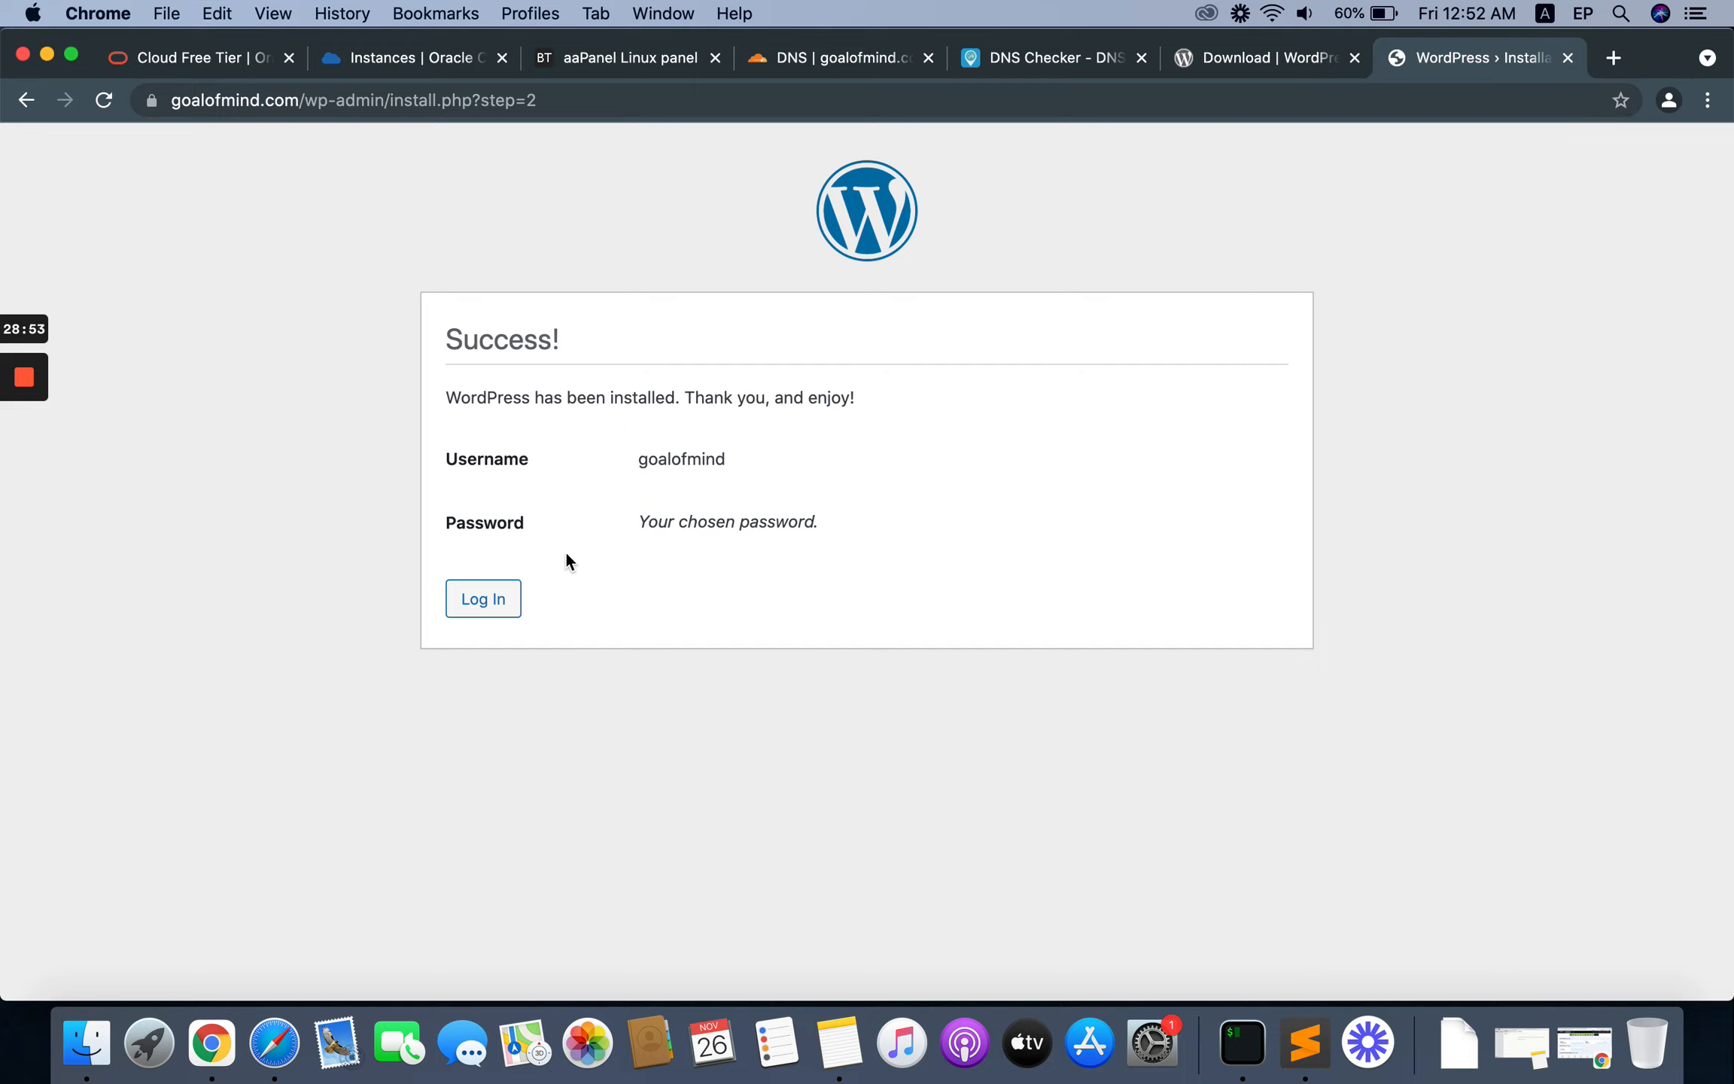
Step: Log in to the WordPress dashboard as goalofmind with the copied administrator password
{"action": "left_click", "coordinate": [484, 602]}
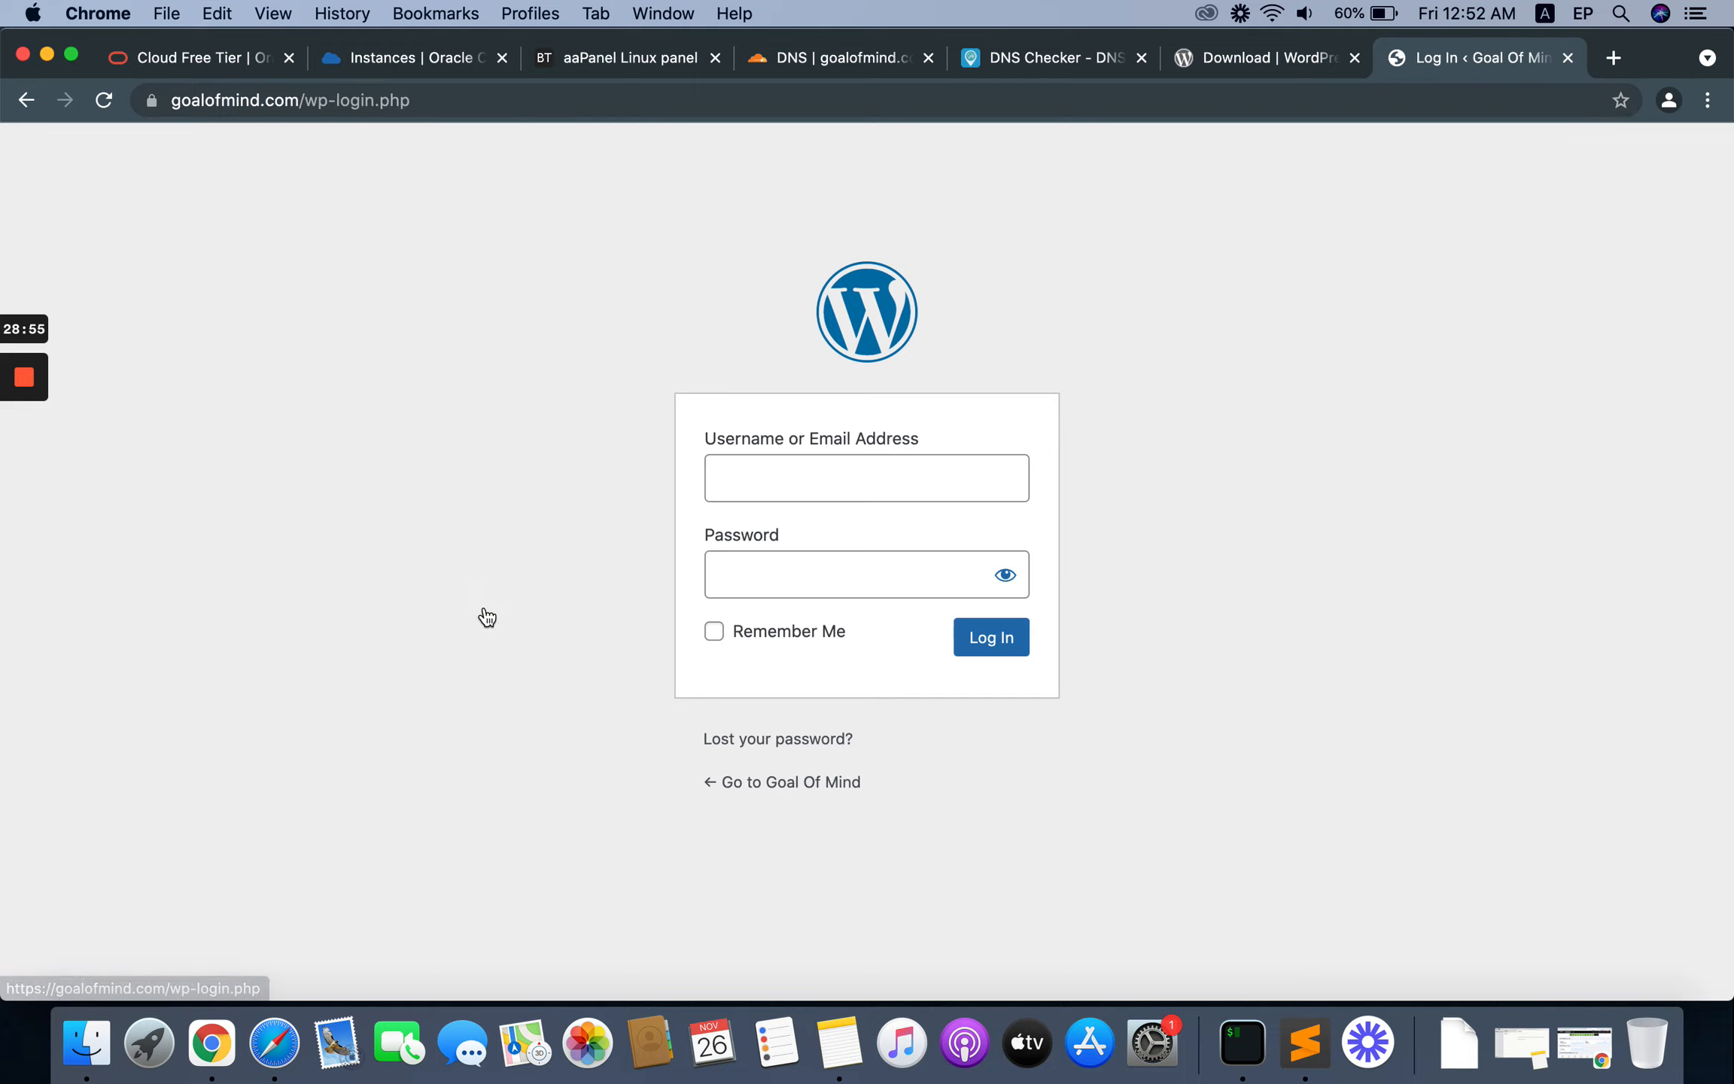
{"action": "type", "text": "go"}
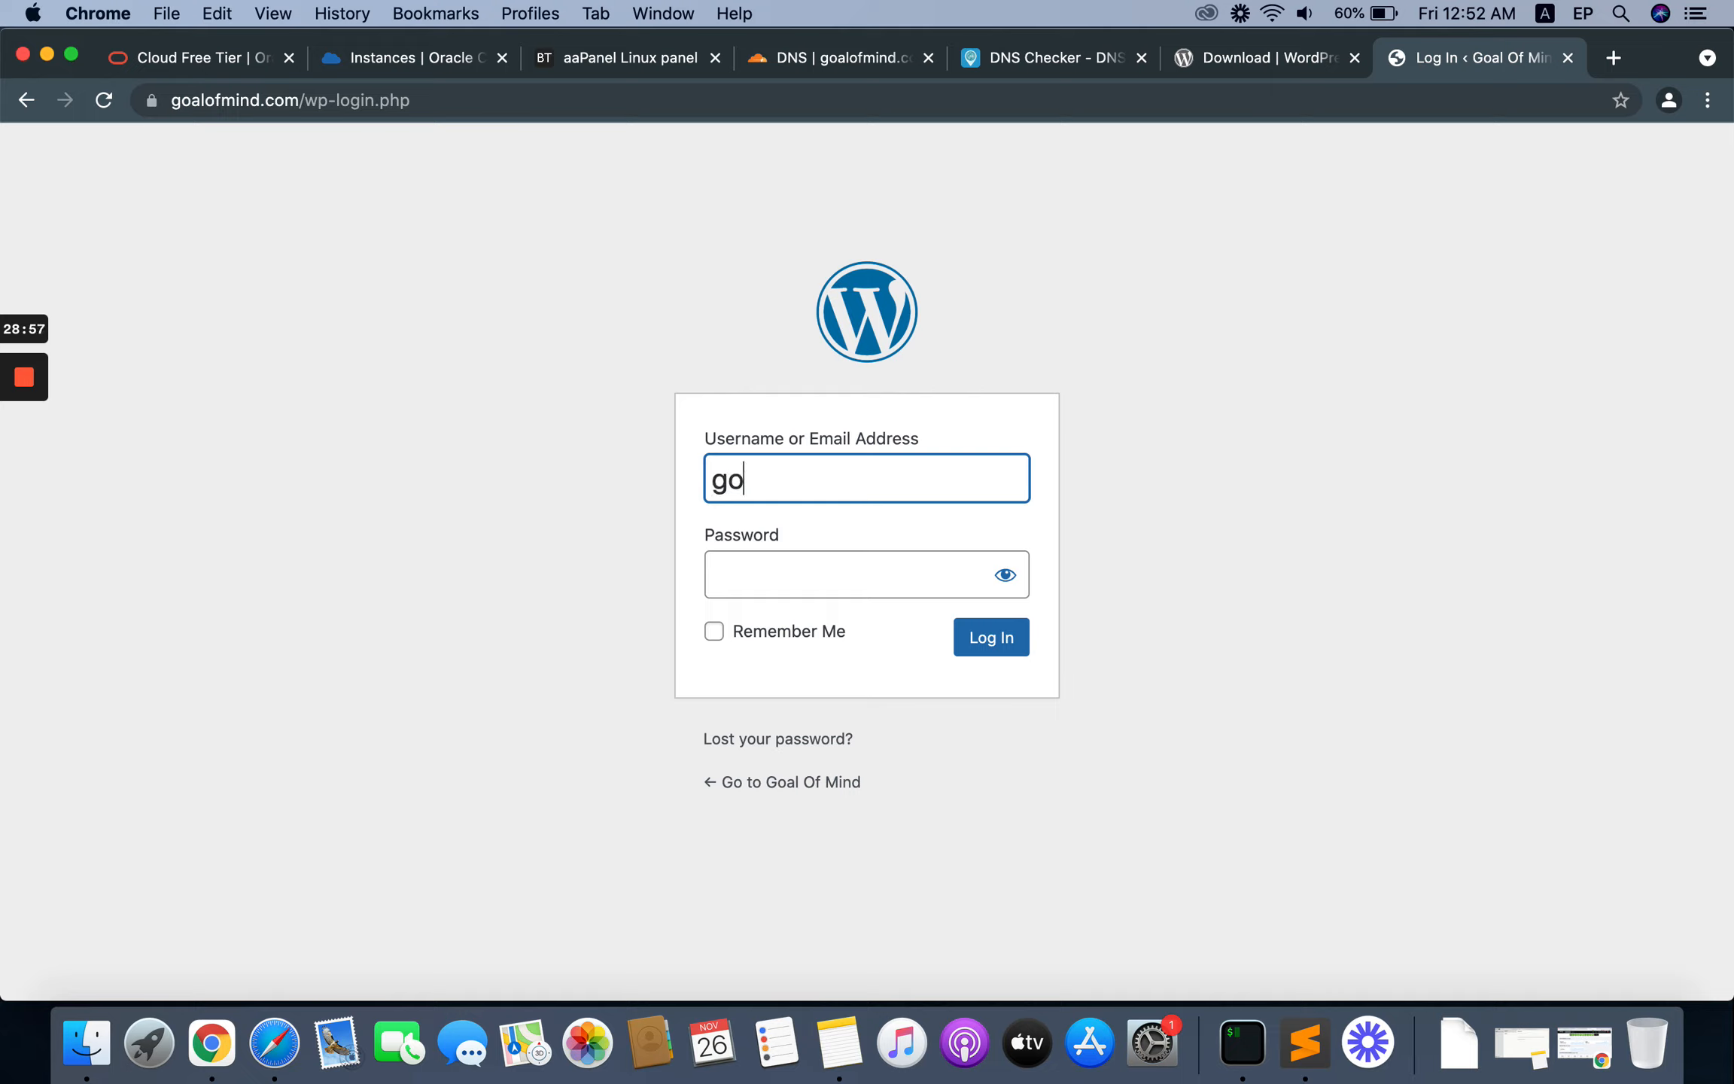
{"action": "type", "text": "alofmind"}
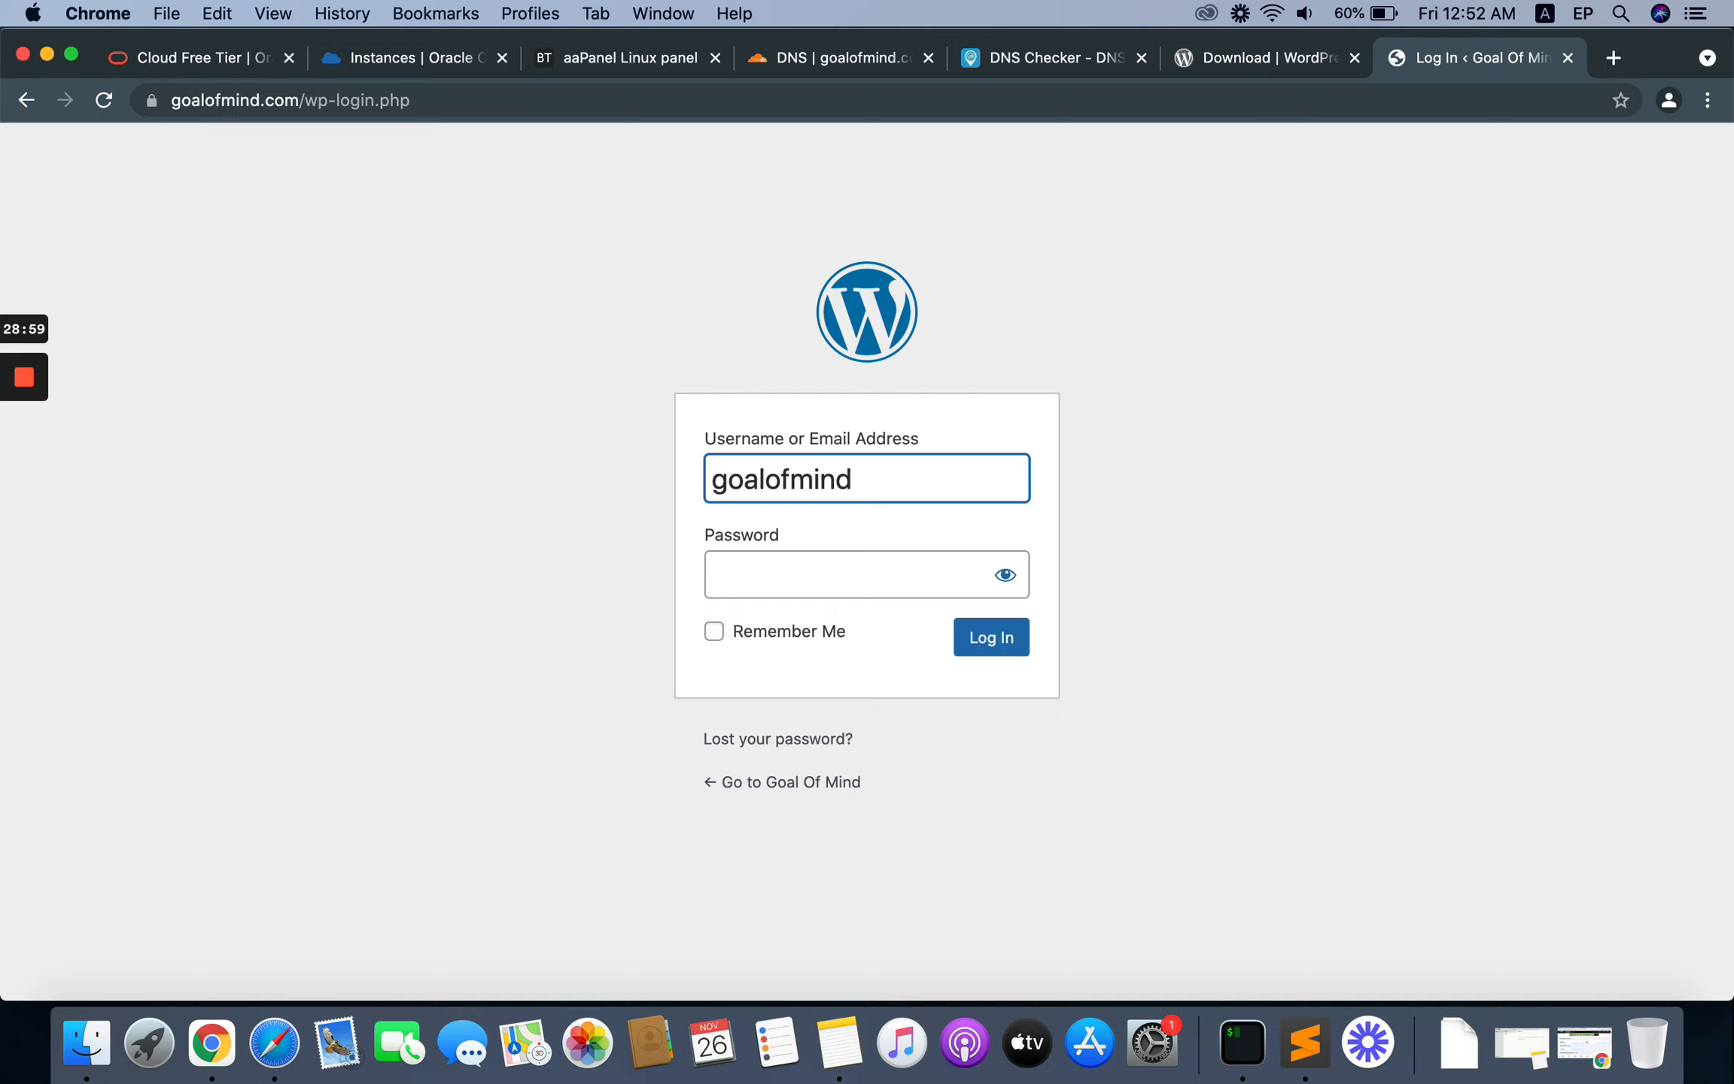
{"action": "key", "text": "Tab"}
{"action": "key", "text": "super+v"}
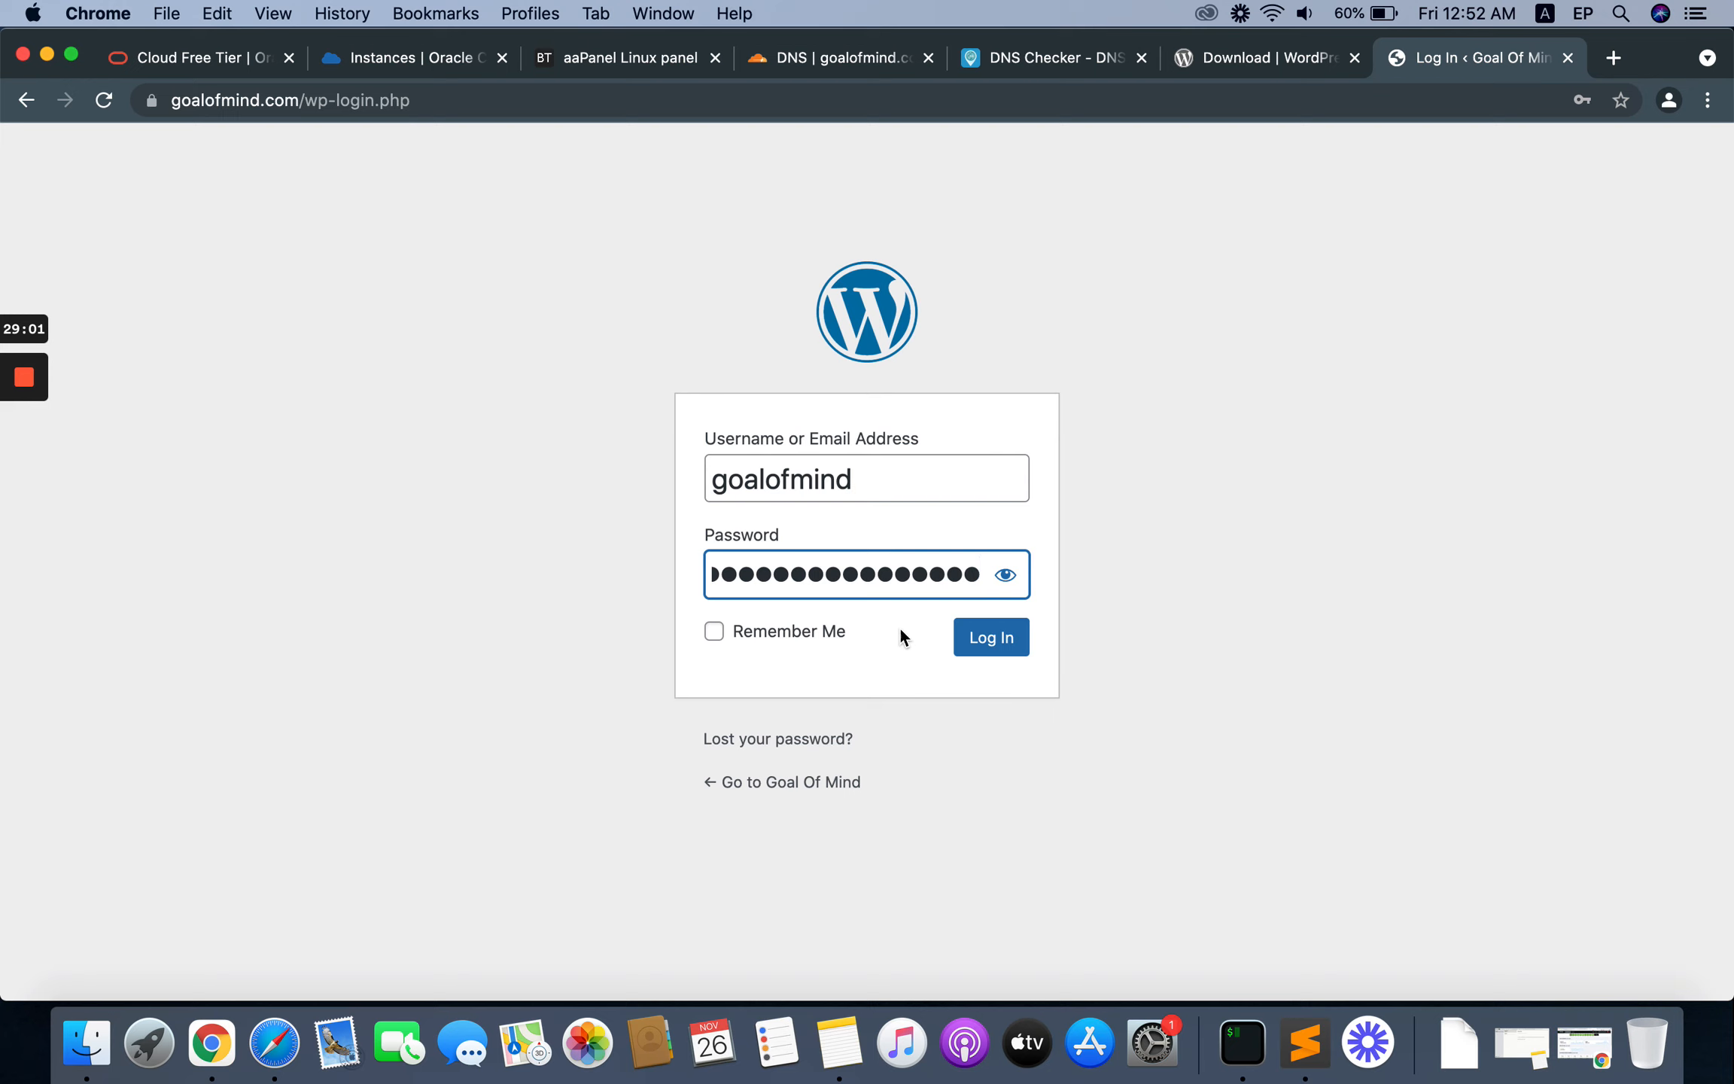
{"action": "left_click", "coordinate": [996, 639]}
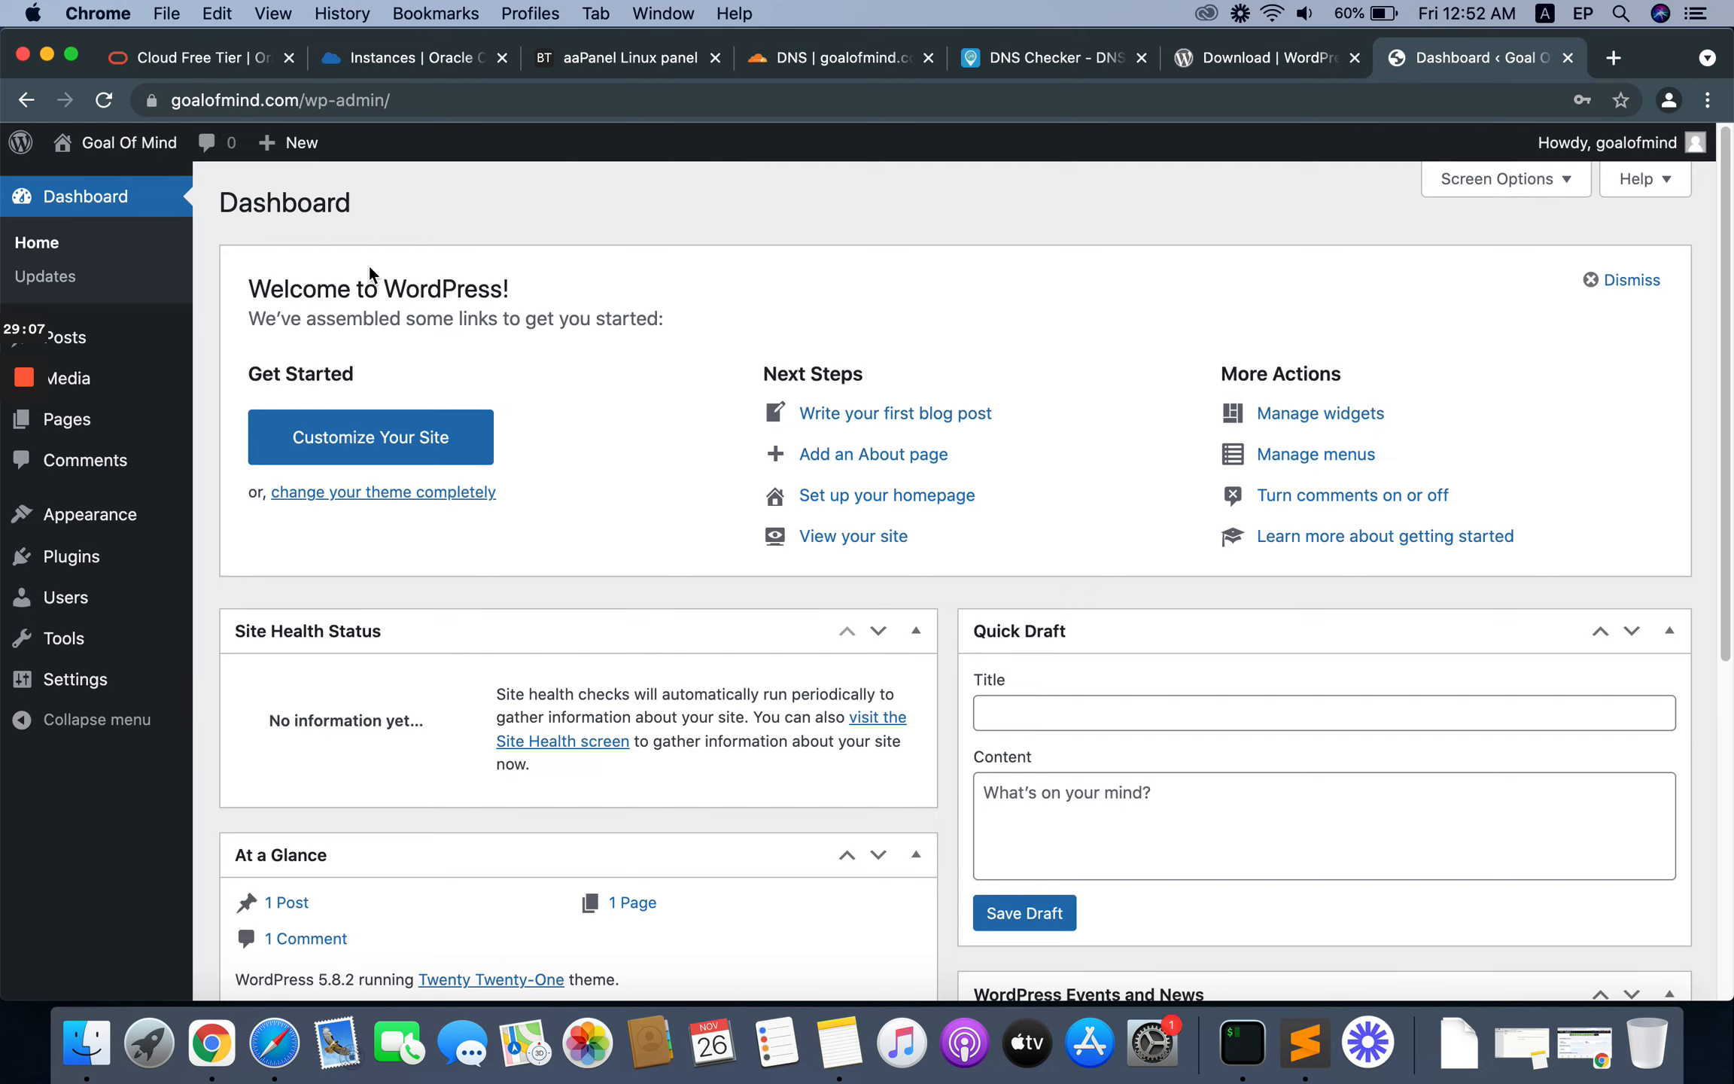
Step: Visit the Goal Of Mind site from the dashboard and view its Hello world! post
{"action": "mouse_move", "coordinate": [128, 143]}
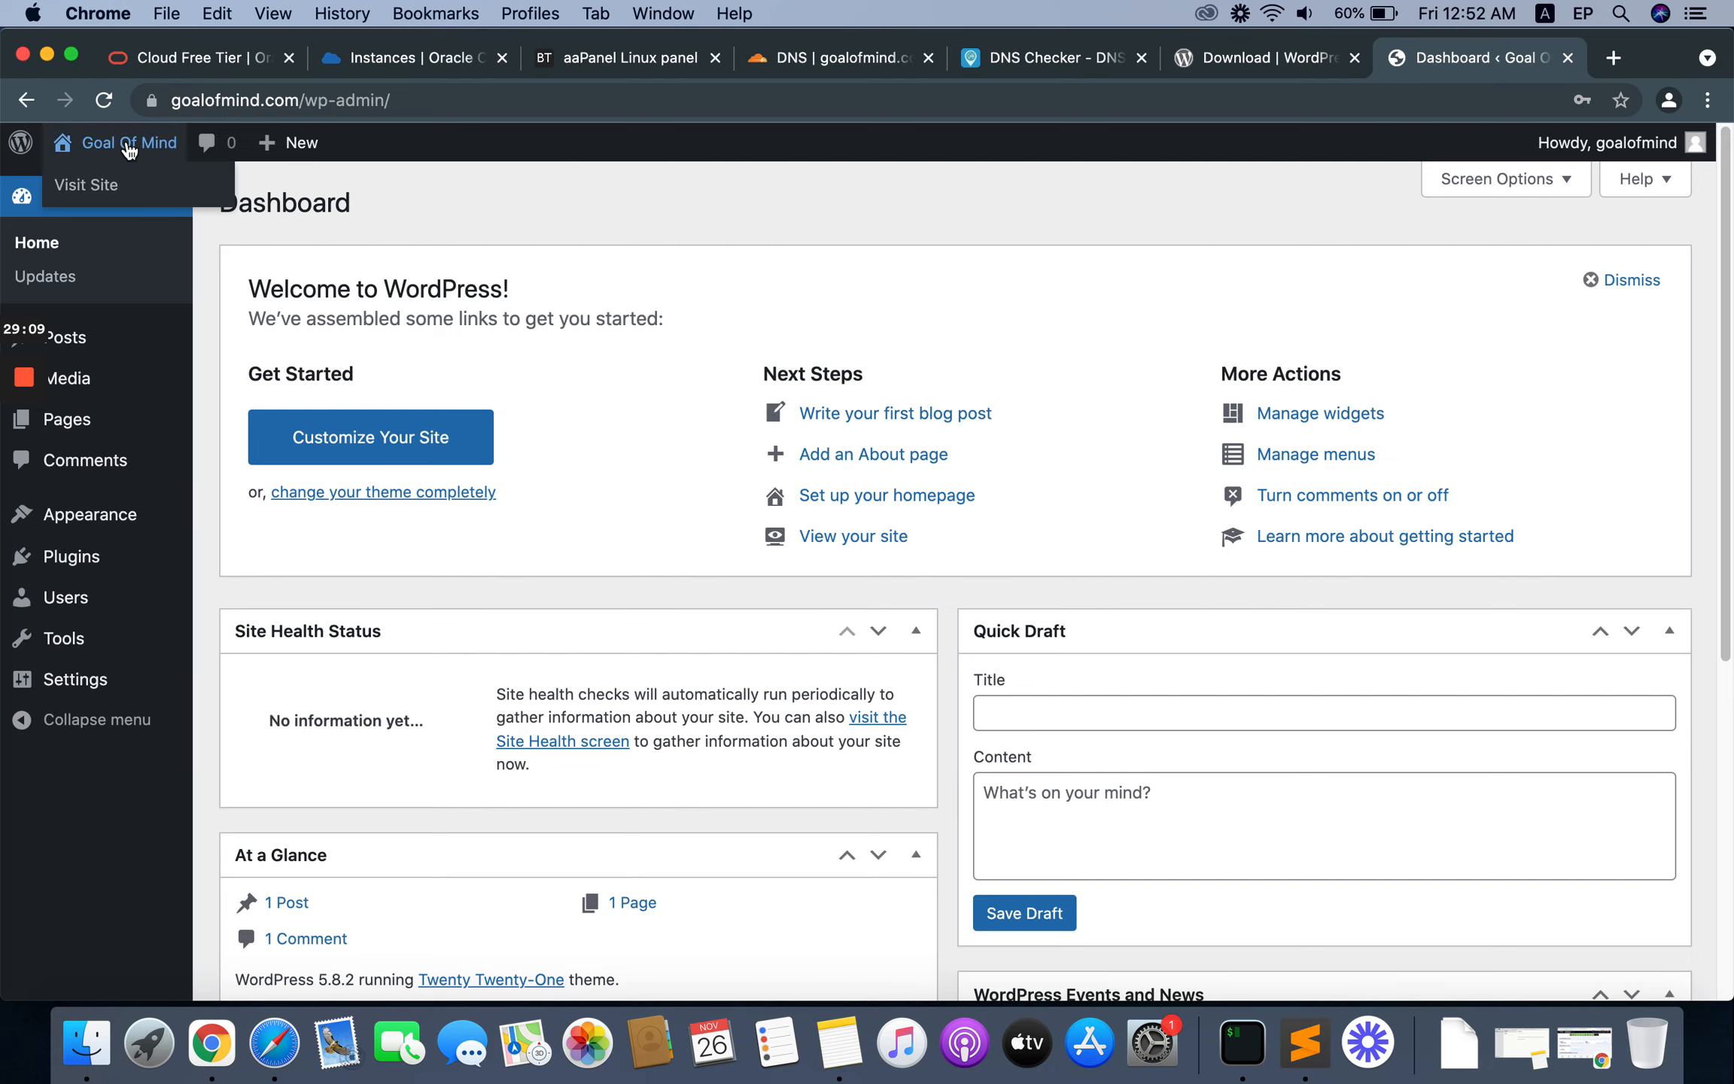
{"action": "left_click", "coordinate": [100, 187]}
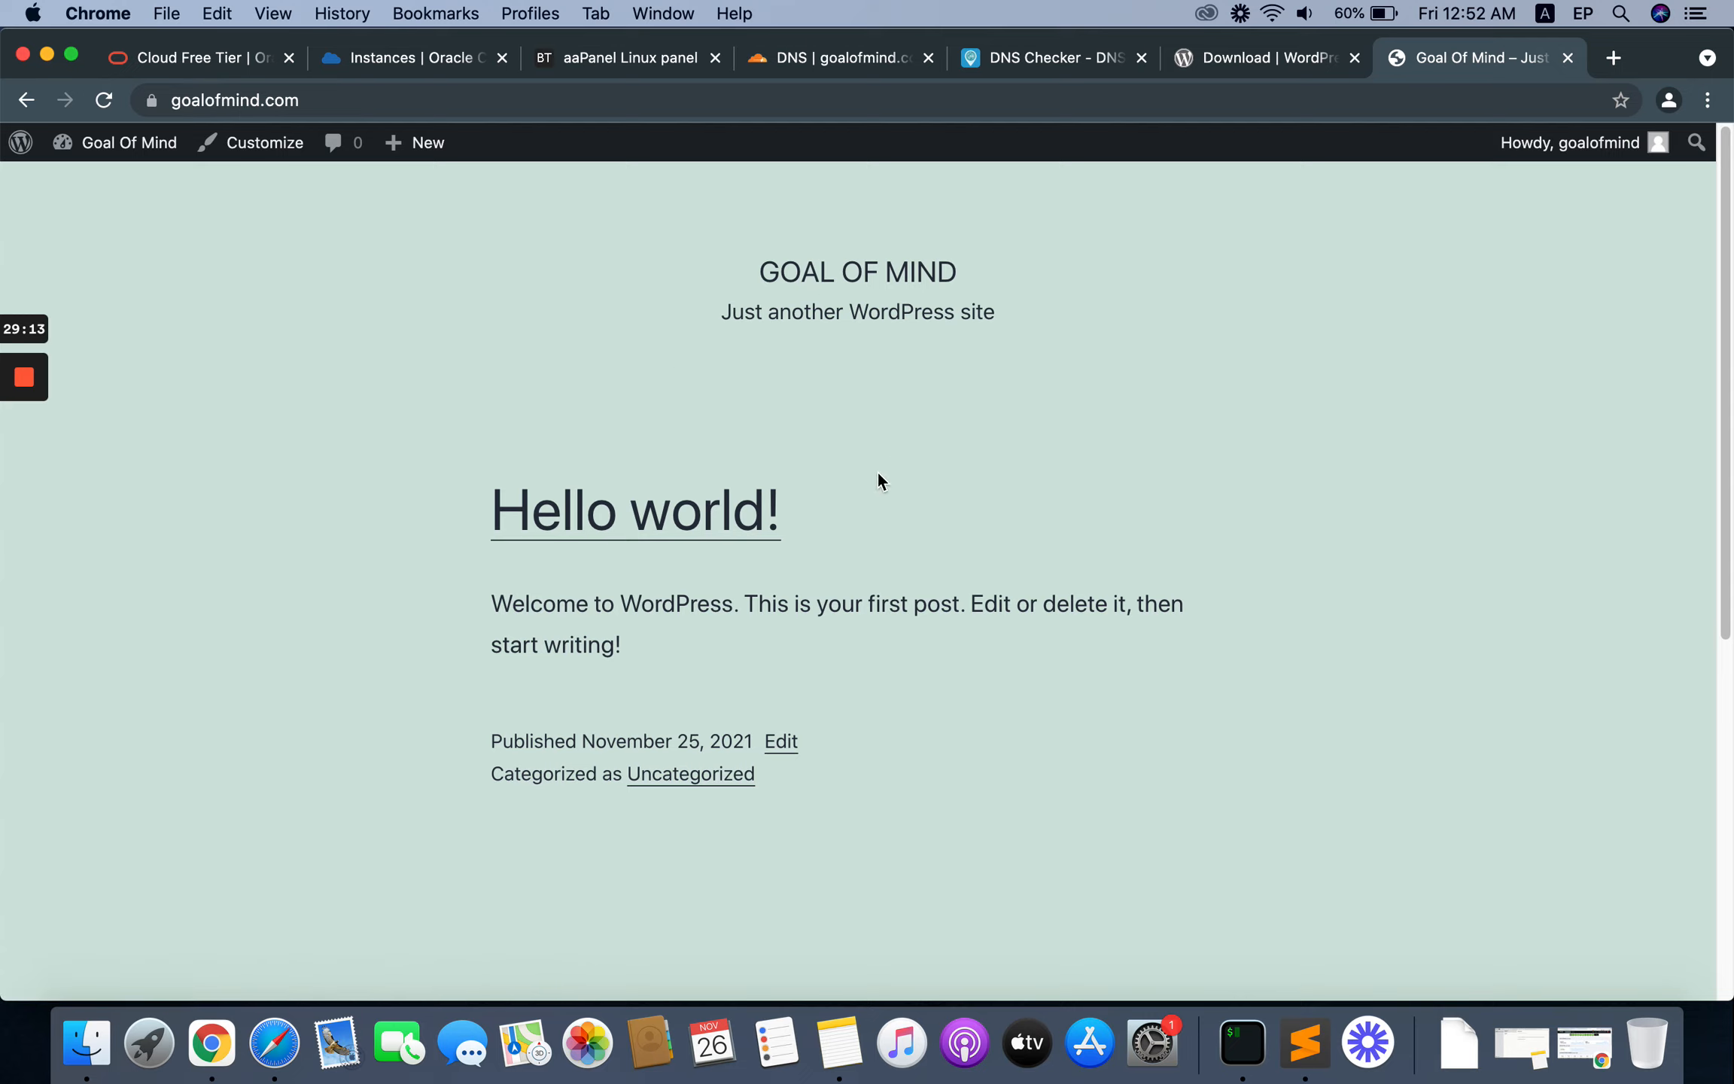
{"action": "left_click", "coordinate": [558, 523]}
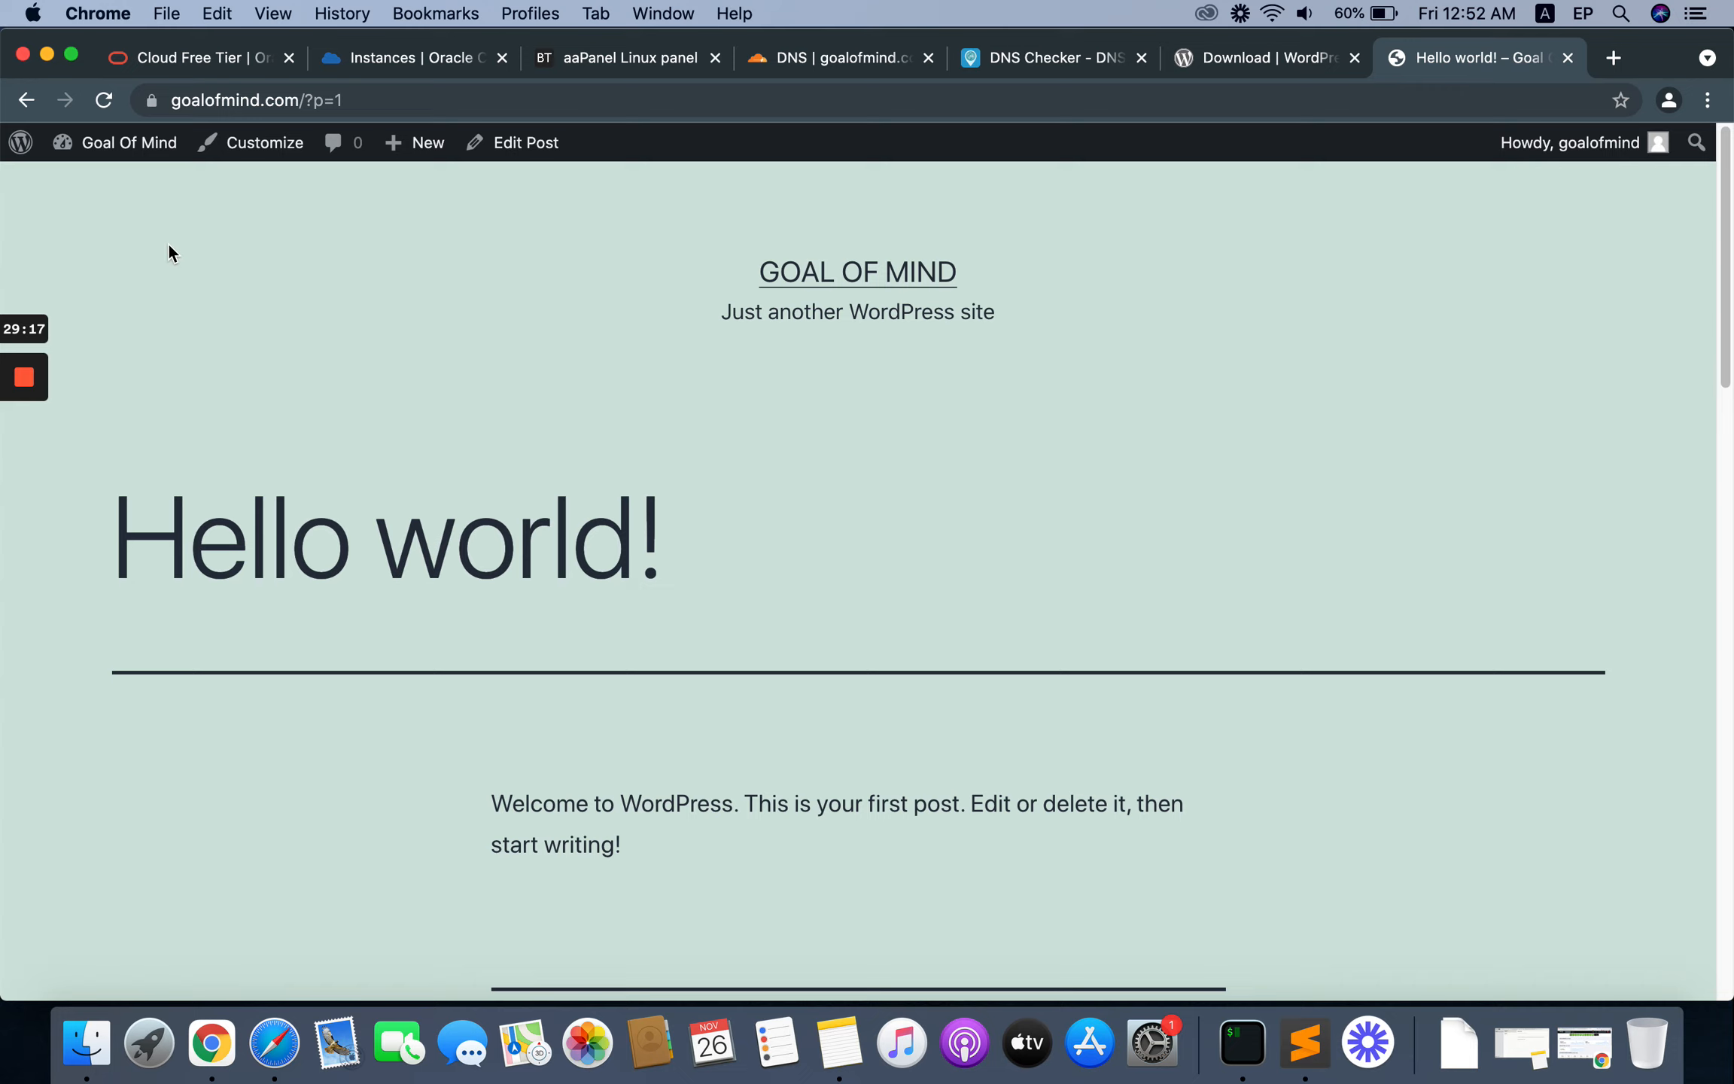
Step: Look over the Hello world! post and check the query-style ending of its URL
{"action": "scroll", "coordinate": [460, 545], "scroll_direction": "down", "scroll_amount": 5}
{"action": "scroll", "coordinate": [416, 500], "scroll_direction": "up", "scroll_amount": 5}
{"action": "left_click_drag", "start_coordinate": [305, 106], "coordinate": [356, 106]}
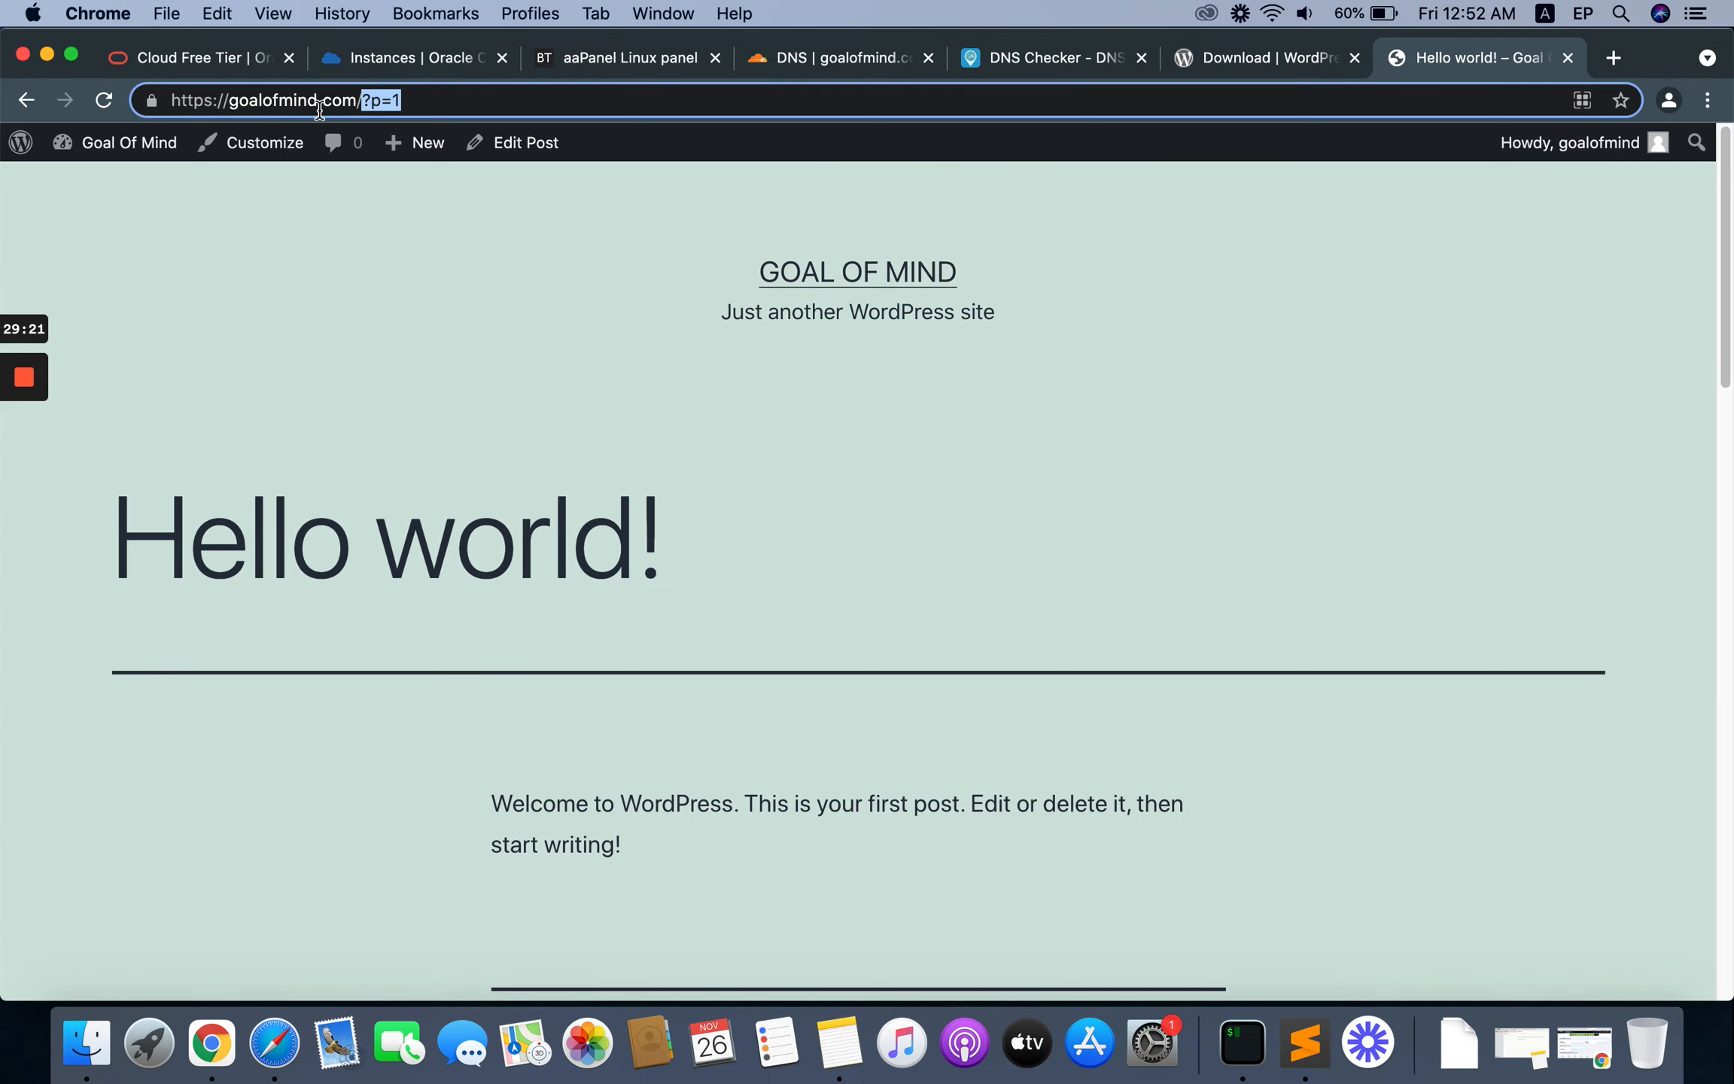
Step: Return to the WordPress dashboard, set the permalink structure to Post name and save the change
{"action": "mouse_move", "coordinate": [88, 154]}
{"action": "left_click", "coordinate": [92, 194]}
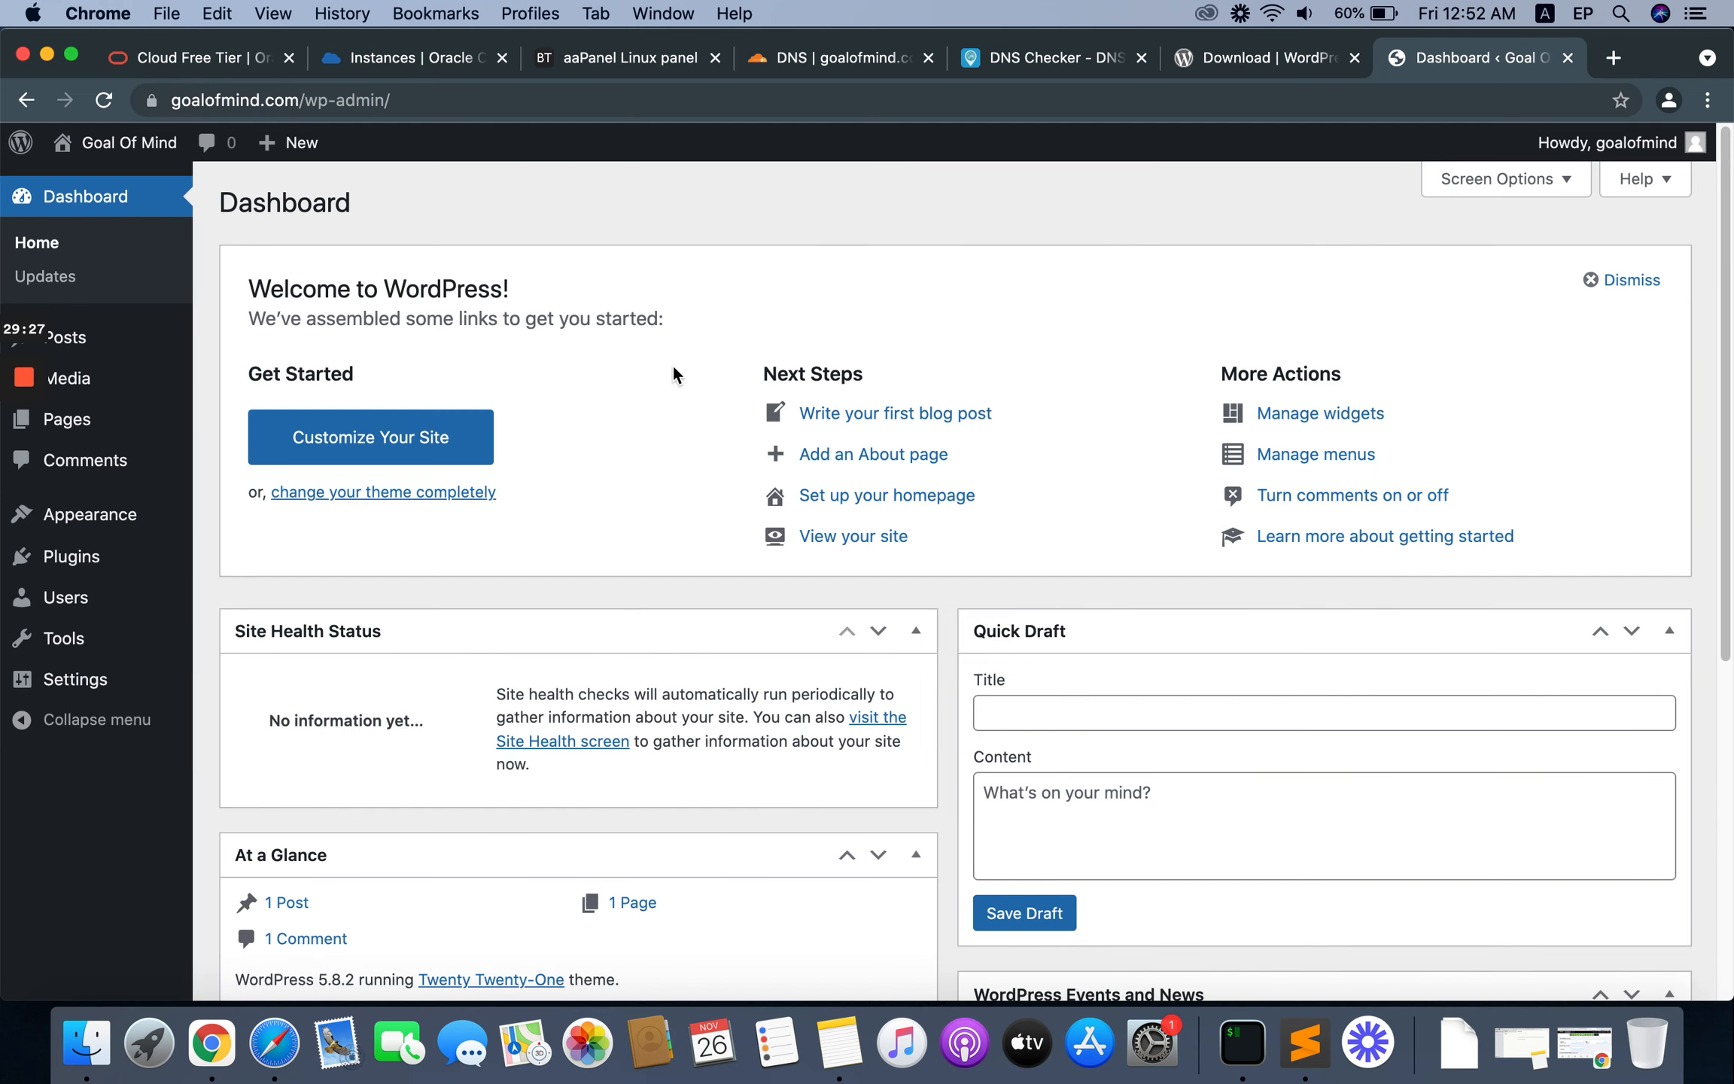
{"action": "mouse_move", "coordinate": [84, 679]}
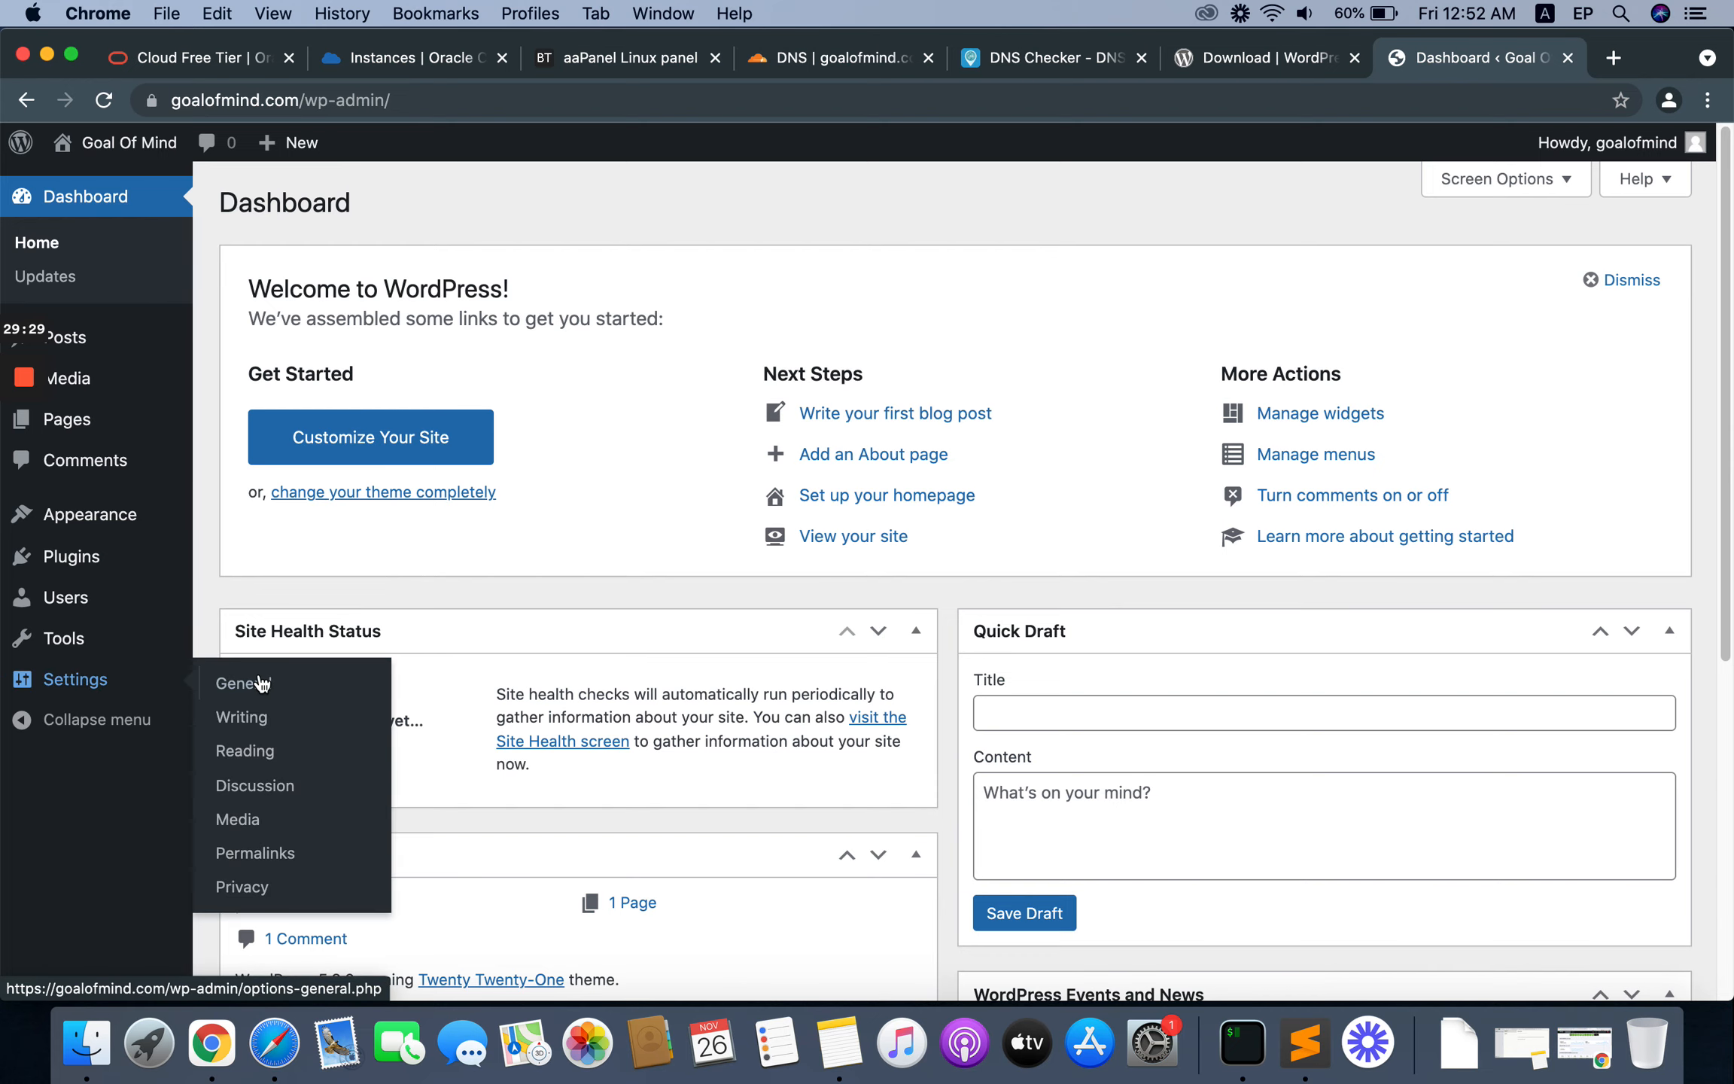
{"action": "left_click", "coordinate": [249, 854]}
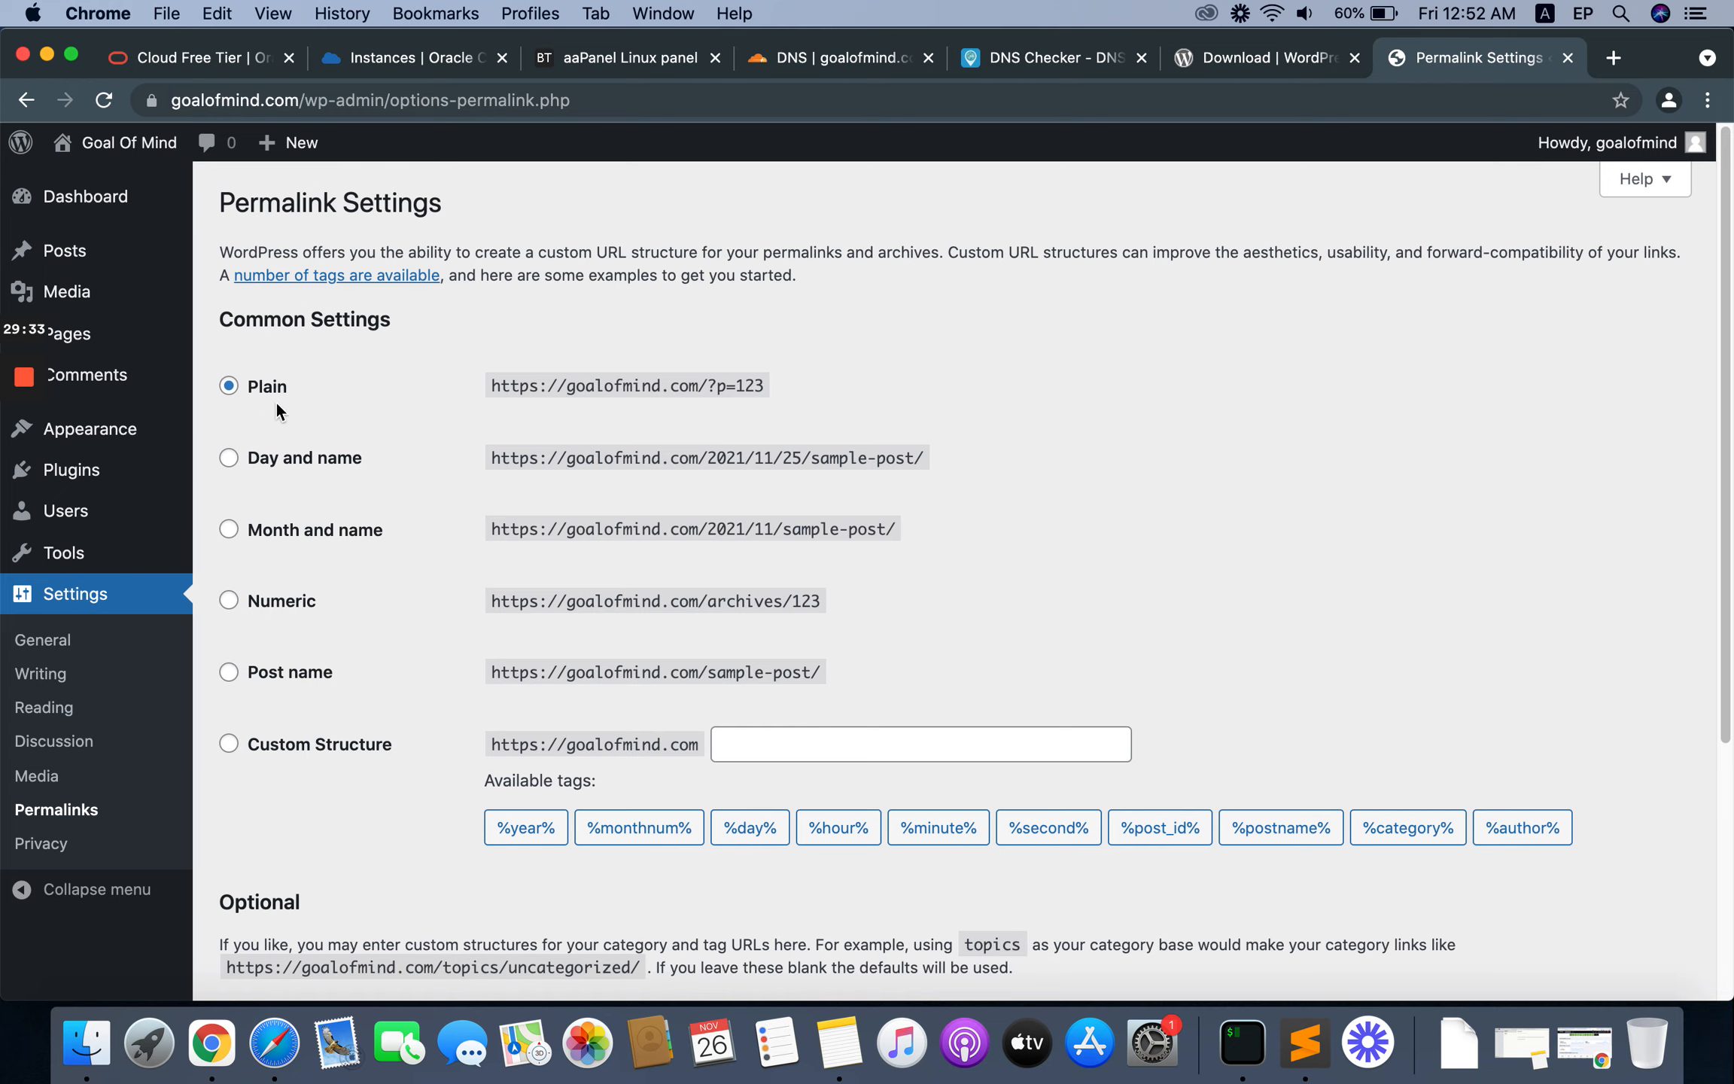
{"action": "left_click", "coordinate": [274, 674]}
{"action": "scroll", "coordinate": [526, 677], "scroll_direction": "down", "scroll_amount": 5}
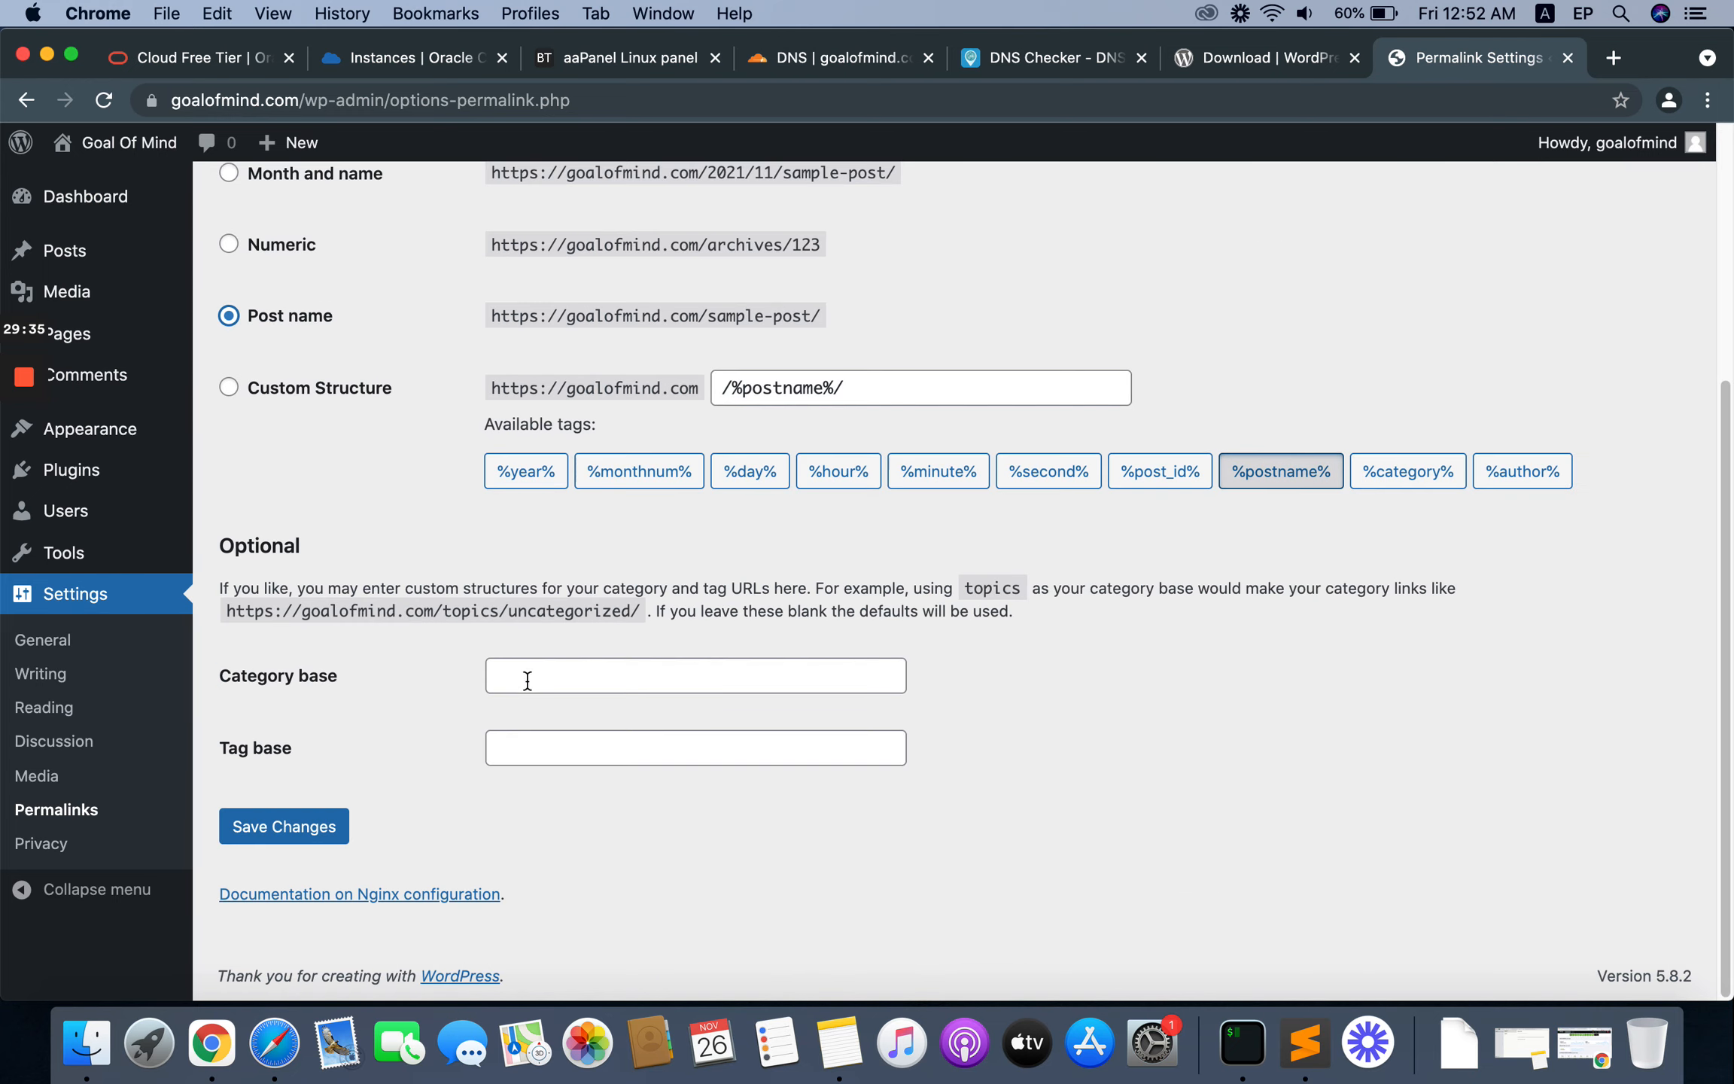
{"action": "left_click", "coordinate": [285, 827]}
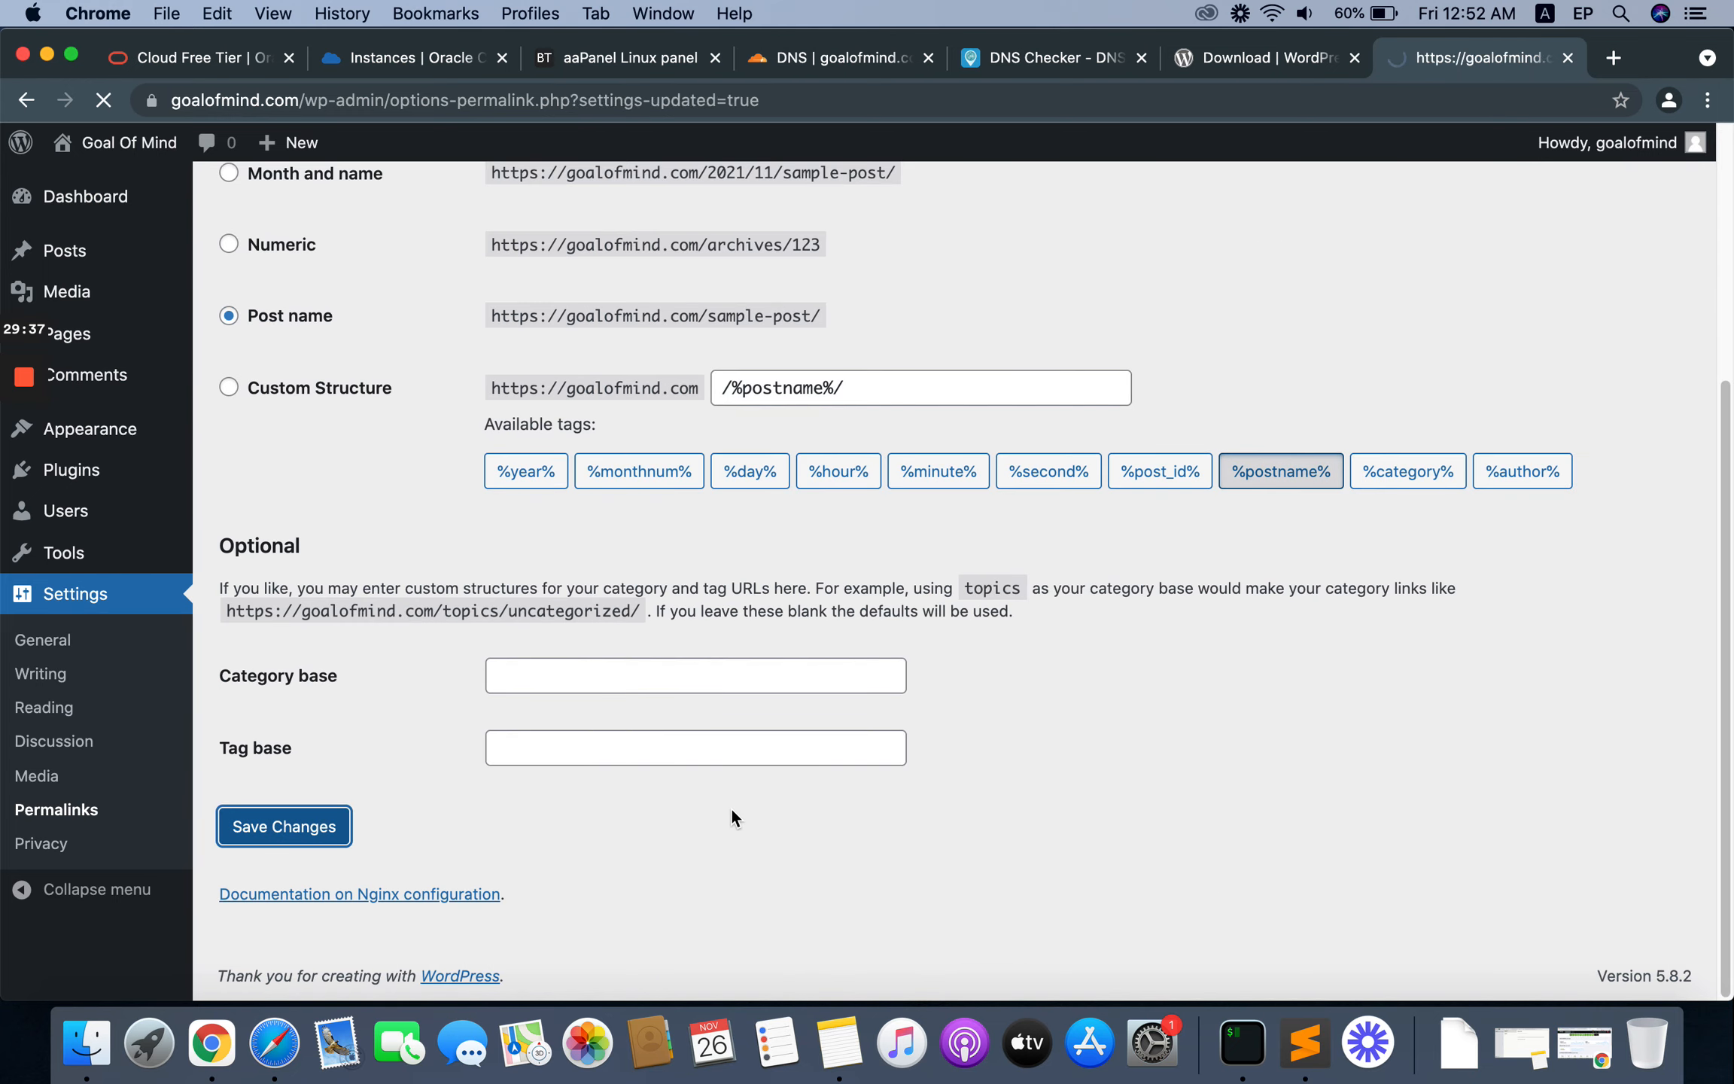
Step: Visit the site from the dashboard and open the Hello world! post to test its new permalink
{"action": "mouse_move", "coordinate": [113, 142]}
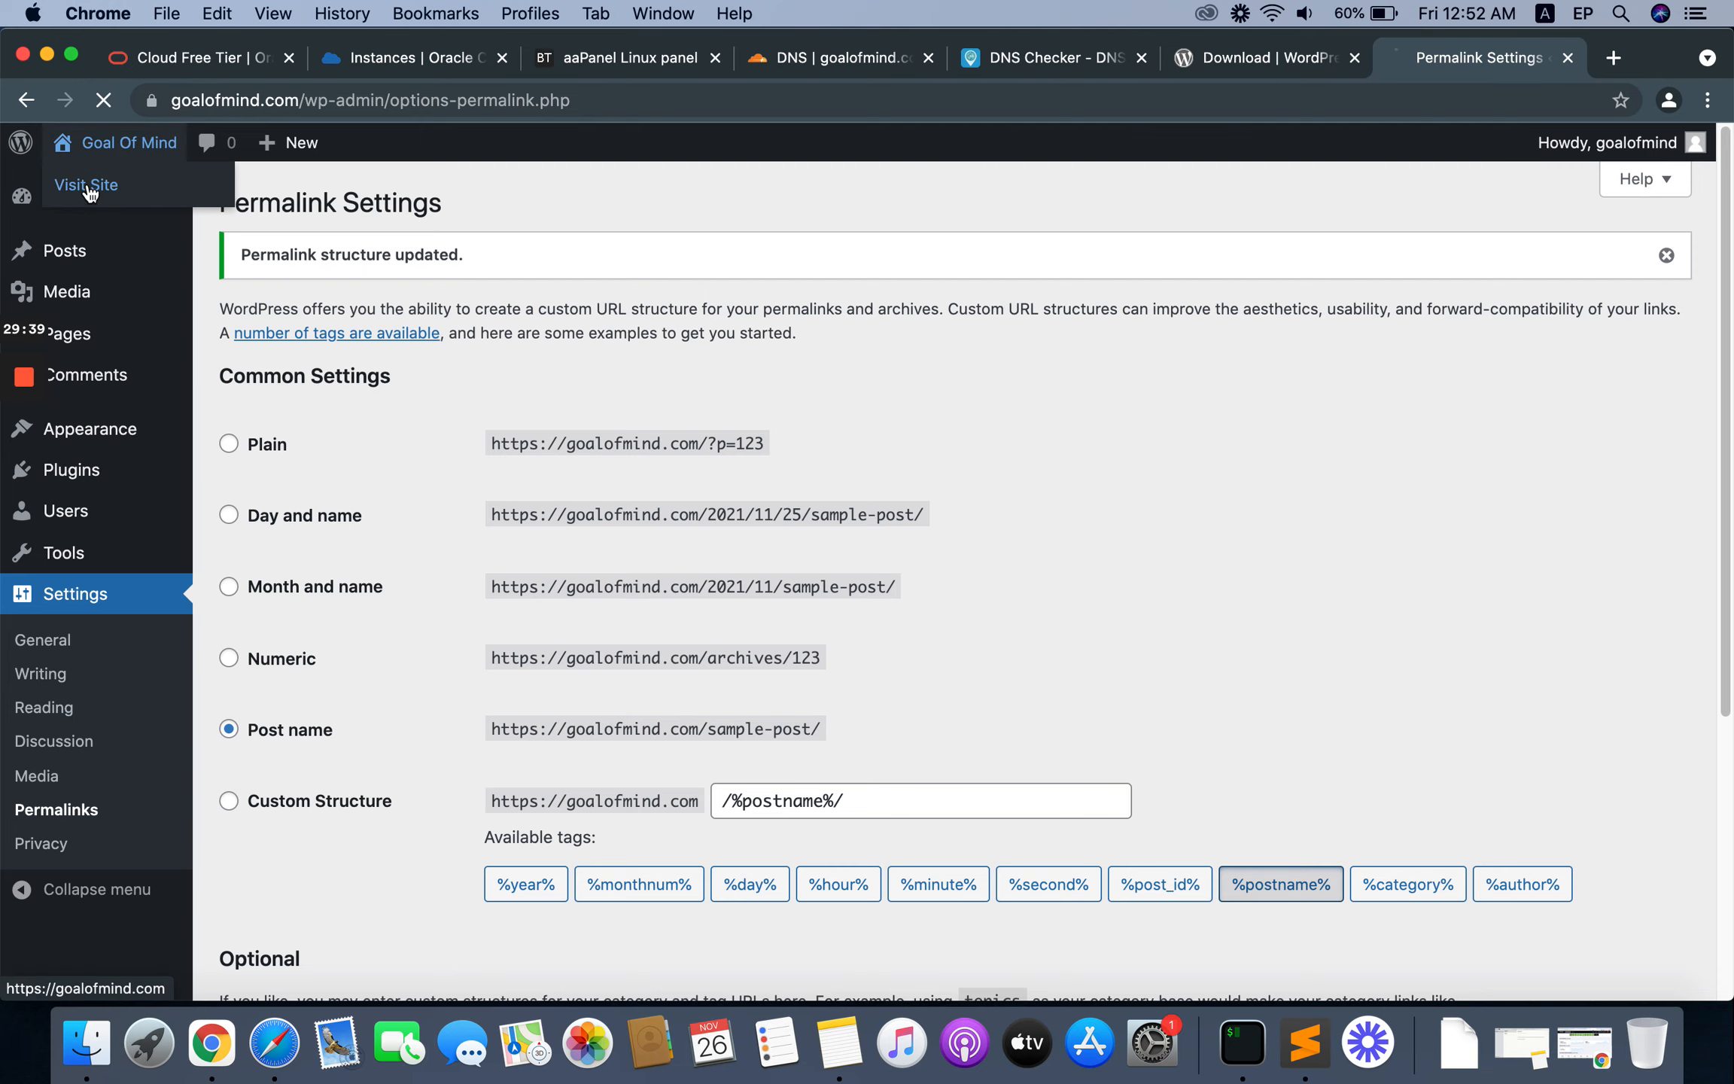
{"action": "left_click", "coordinate": [85, 182]}
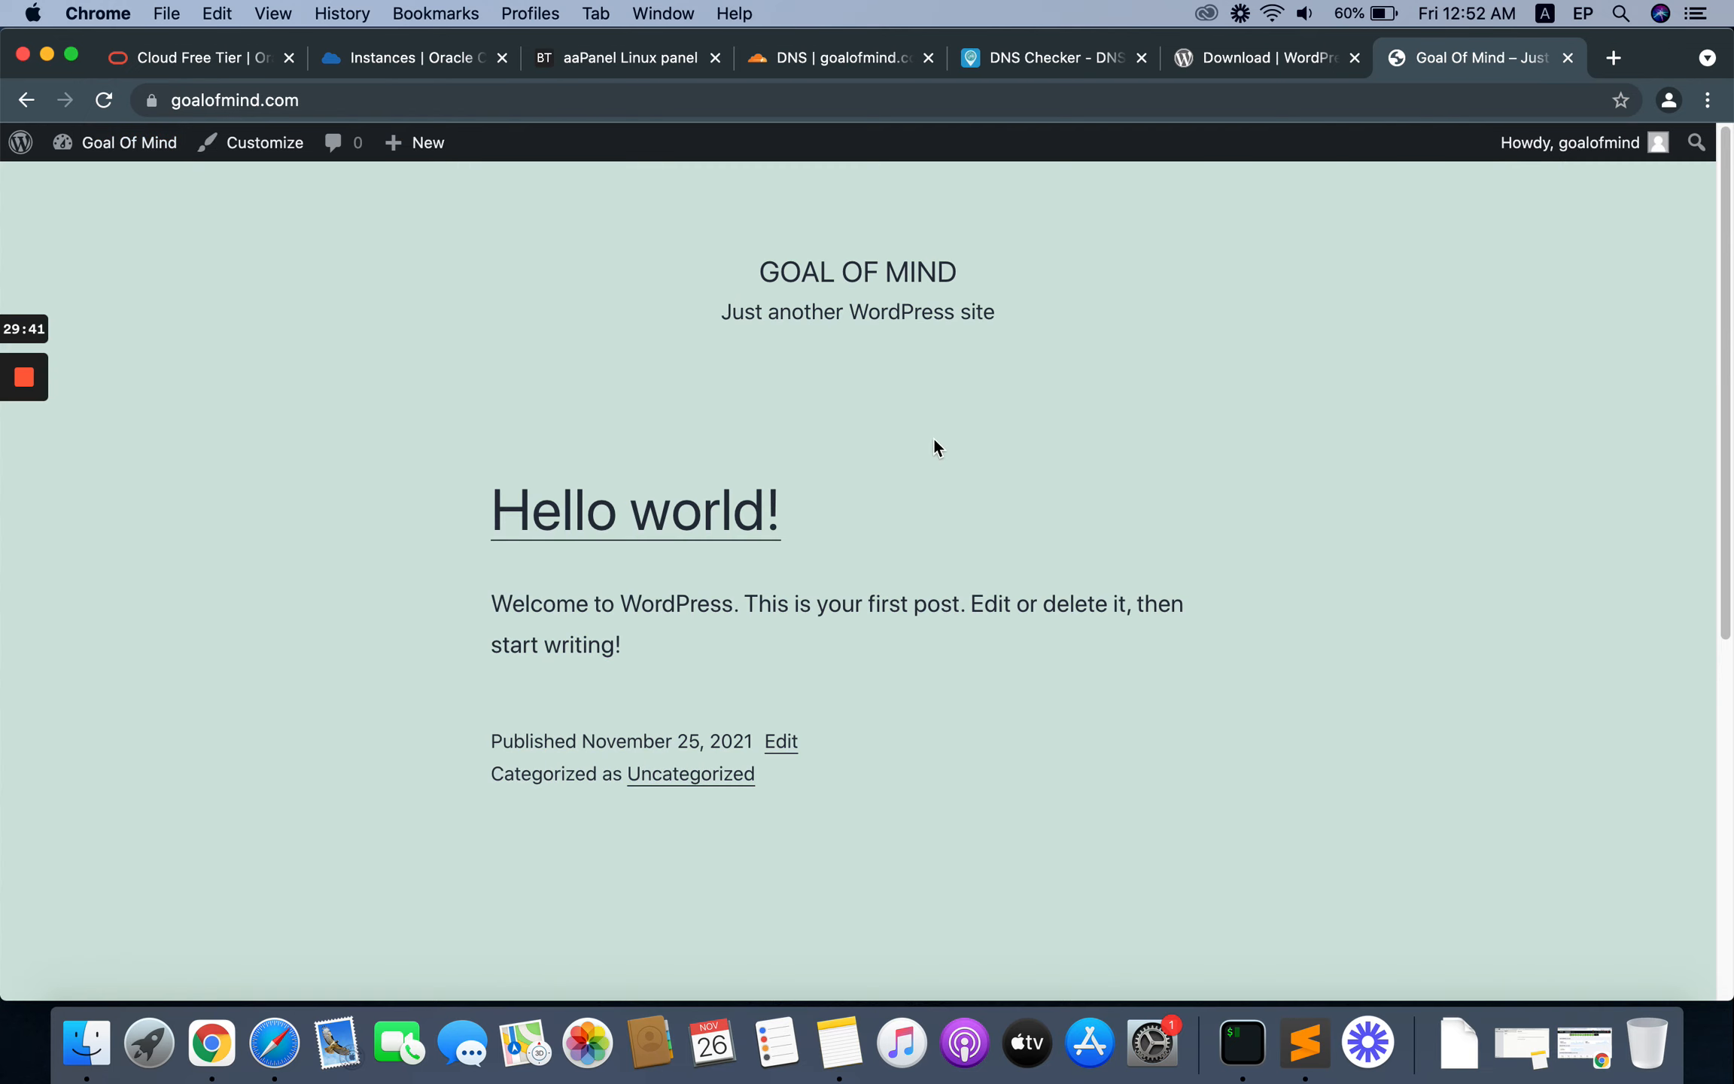
{"action": "left_click", "coordinate": [584, 513]}
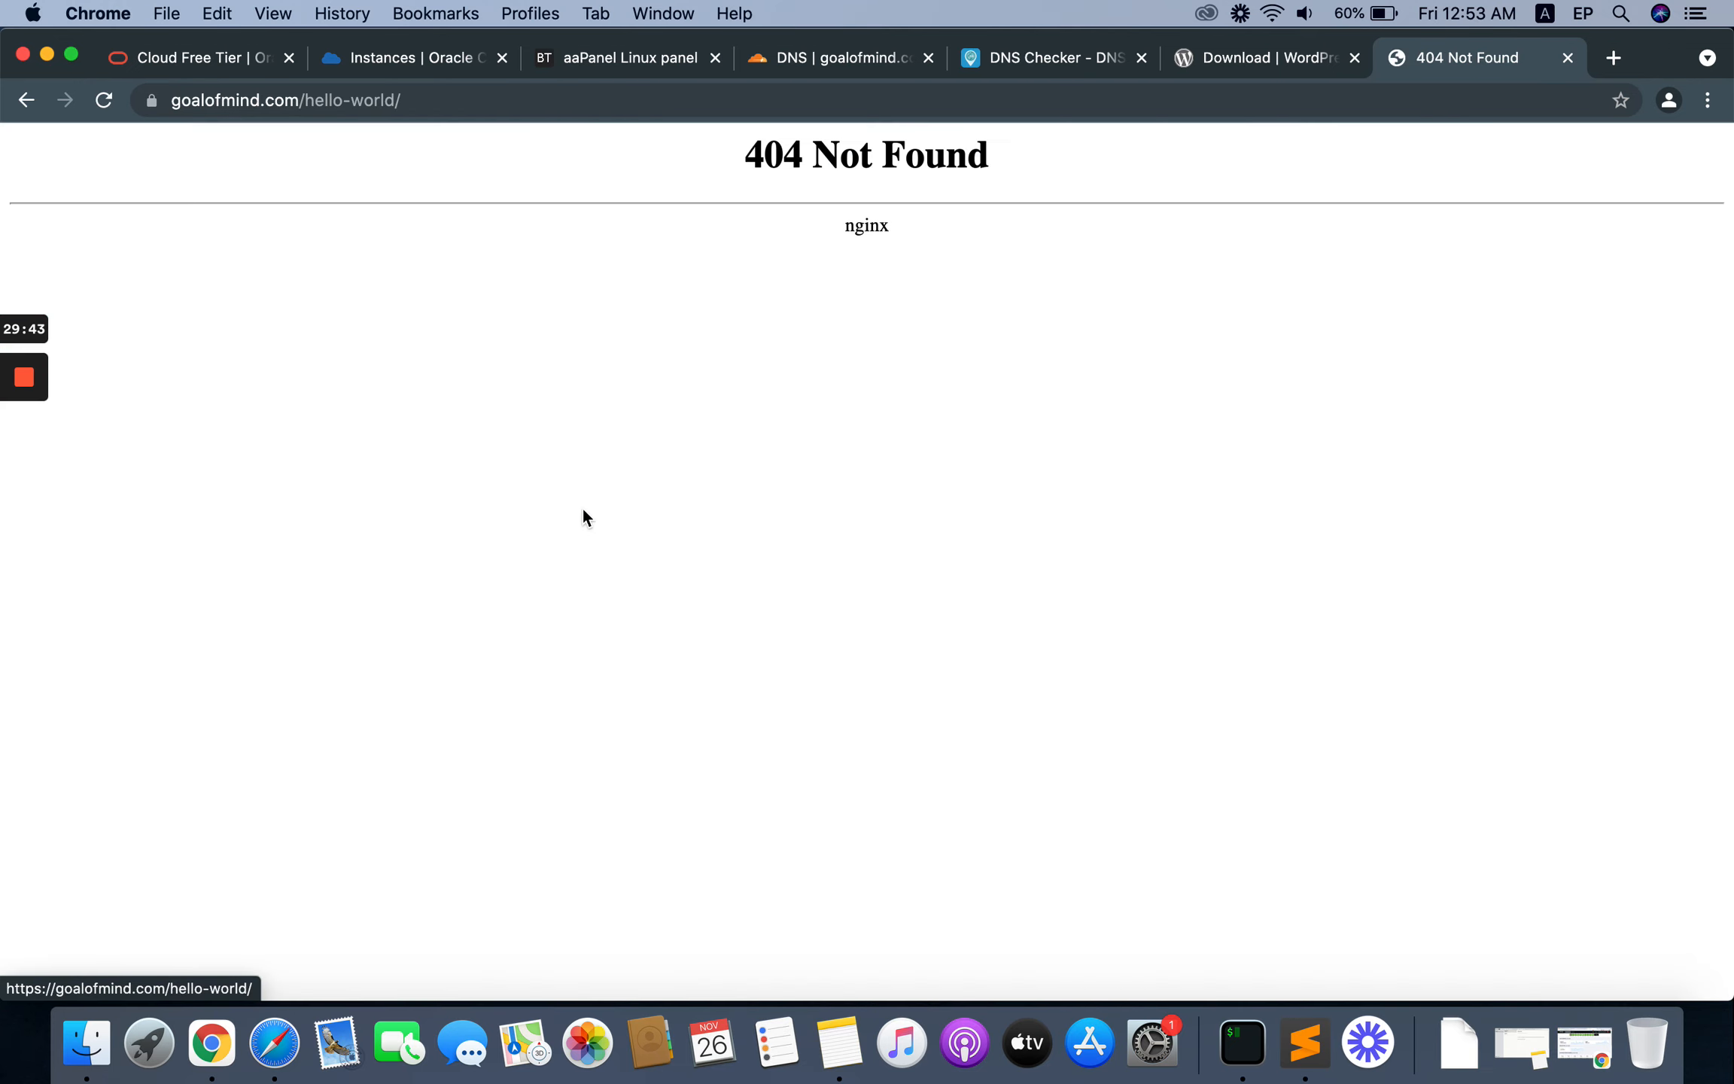
{"action": "left_click_drag", "start_coordinate": [721, 145], "coordinate": [958, 225]}
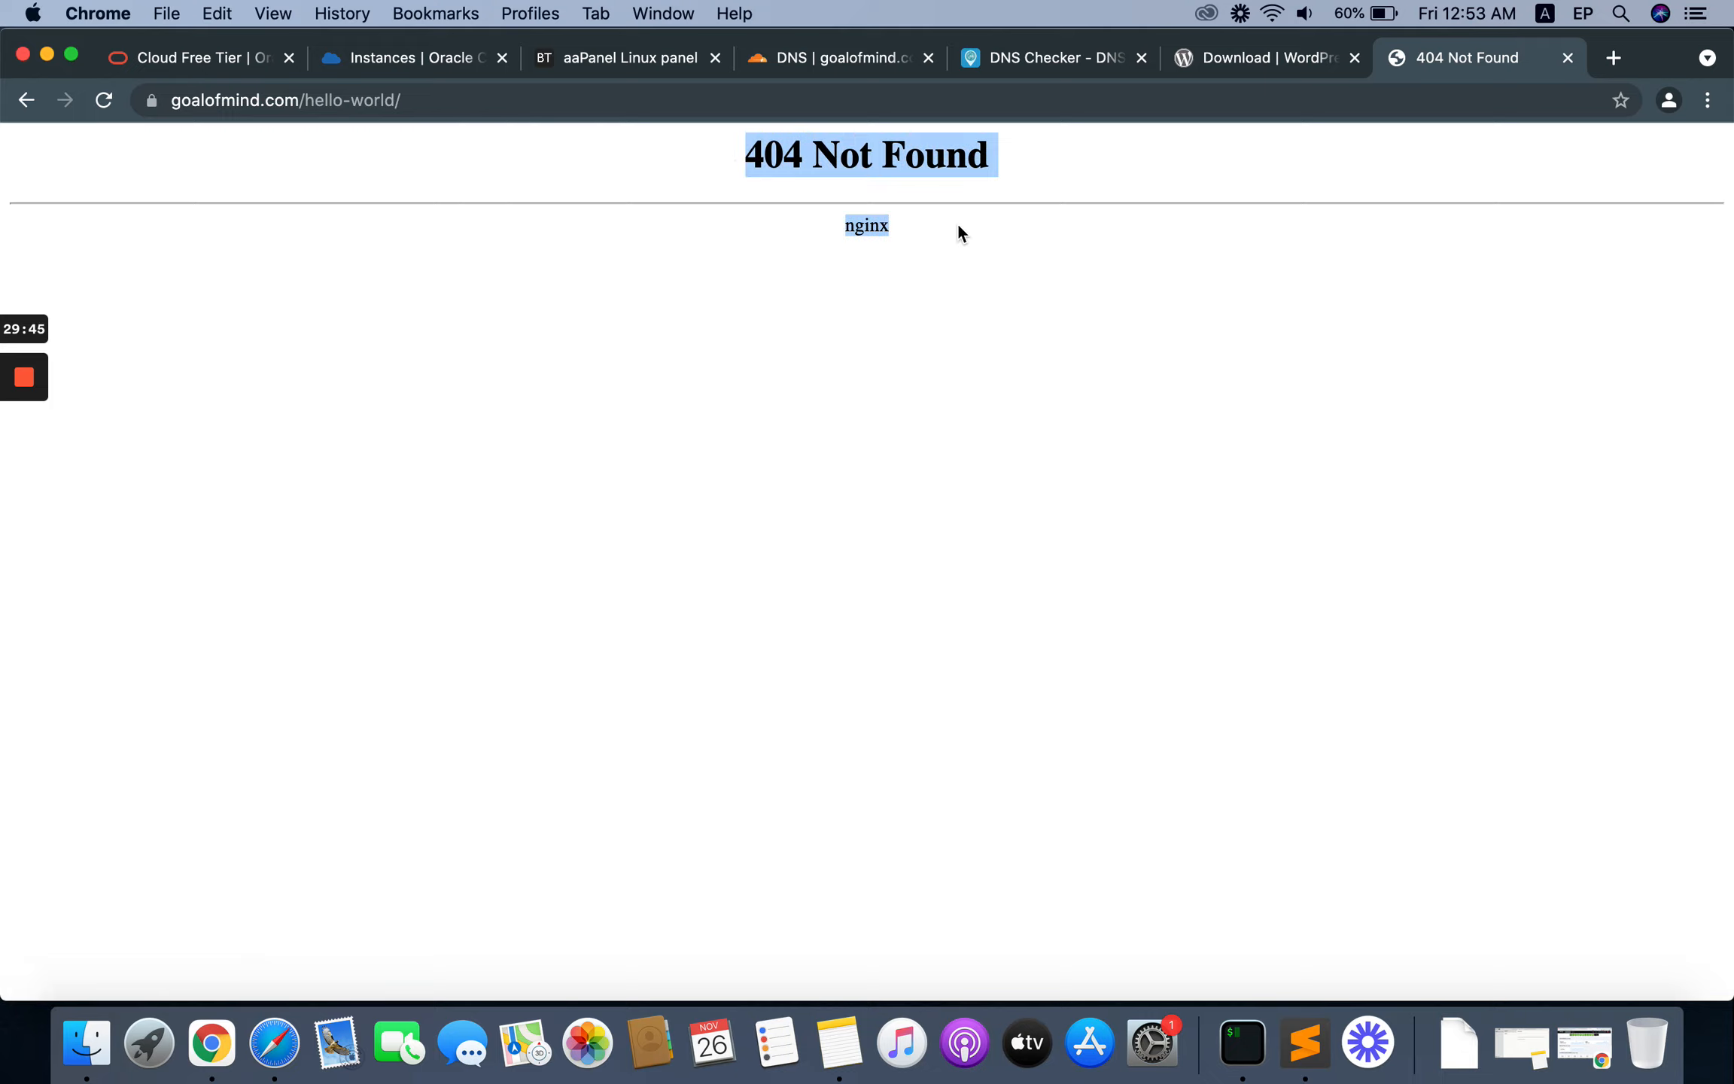
{"action": "left_click", "coordinate": [905, 188]}
{"action": "left_click_drag", "start_coordinate": [750, 156], "coordinate": [969, 252]}
{"action": "left_click", "coordinate": [1001, 234]}
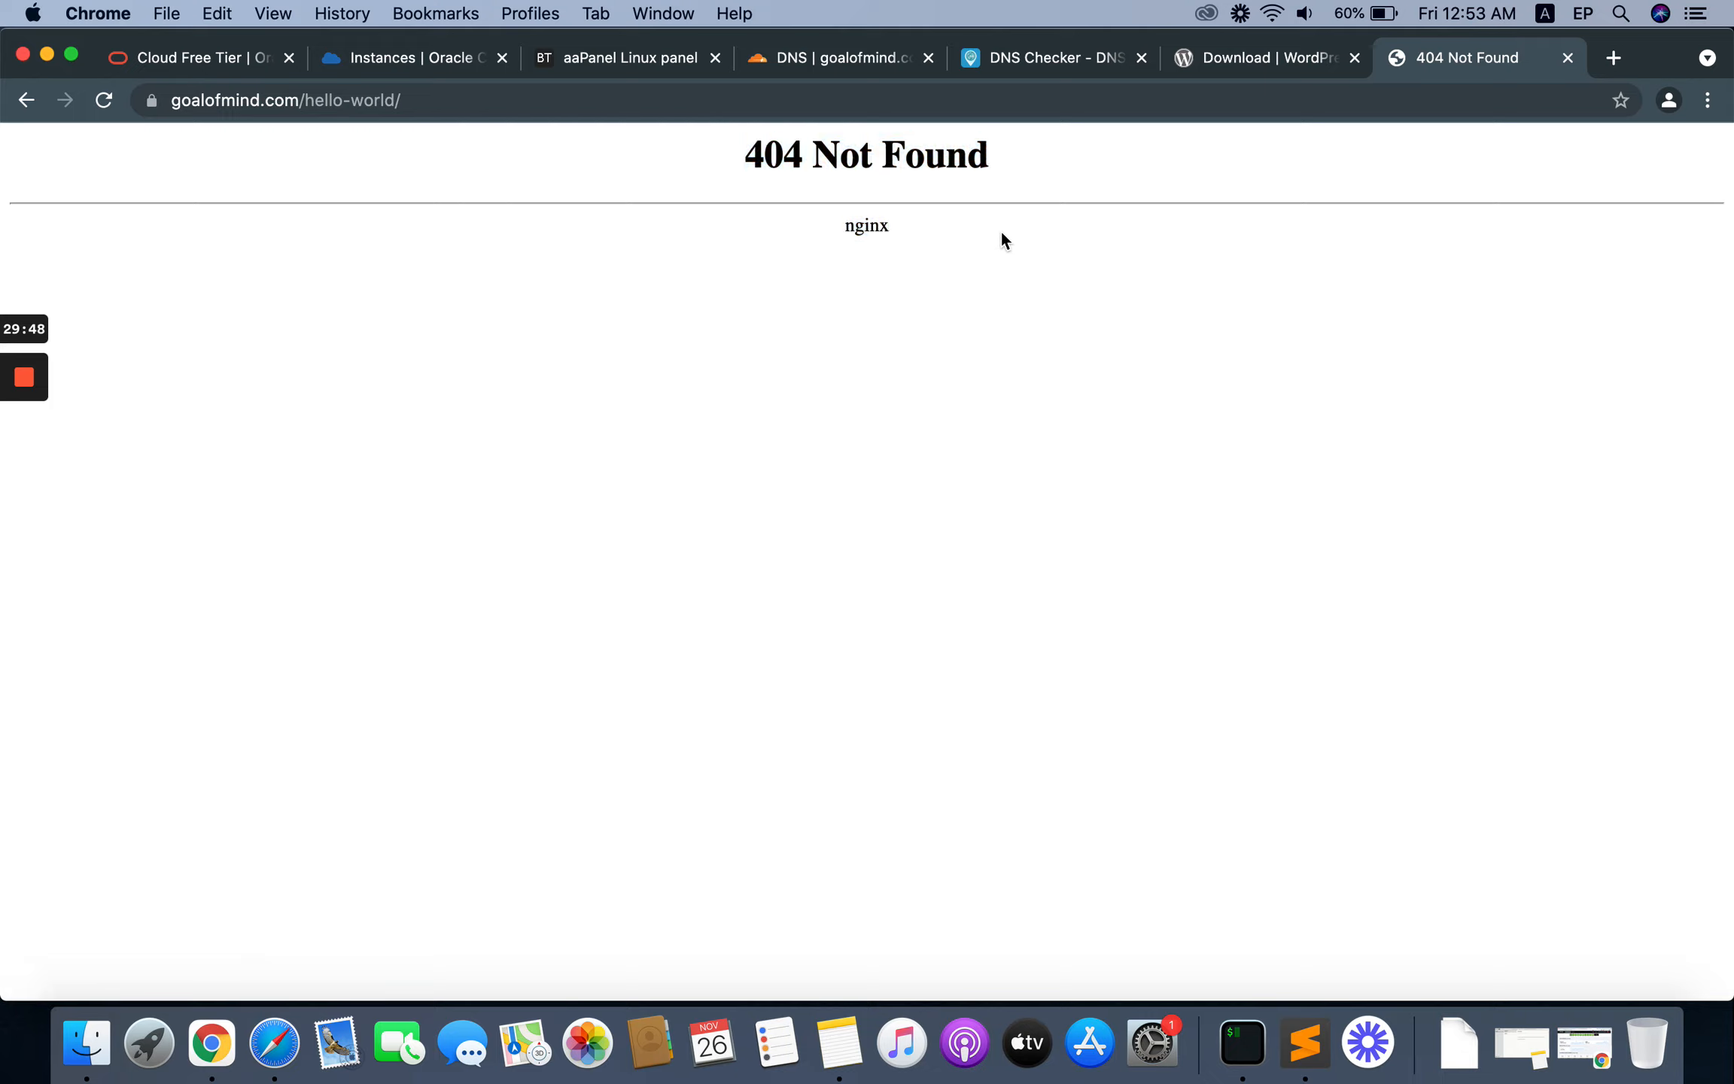
Step: Switch to aaPanel and apply the wordpress URL rewrite template to goalofmind.com, saving the rules
{"action": "left_click", "coordinate": [614, 59]}
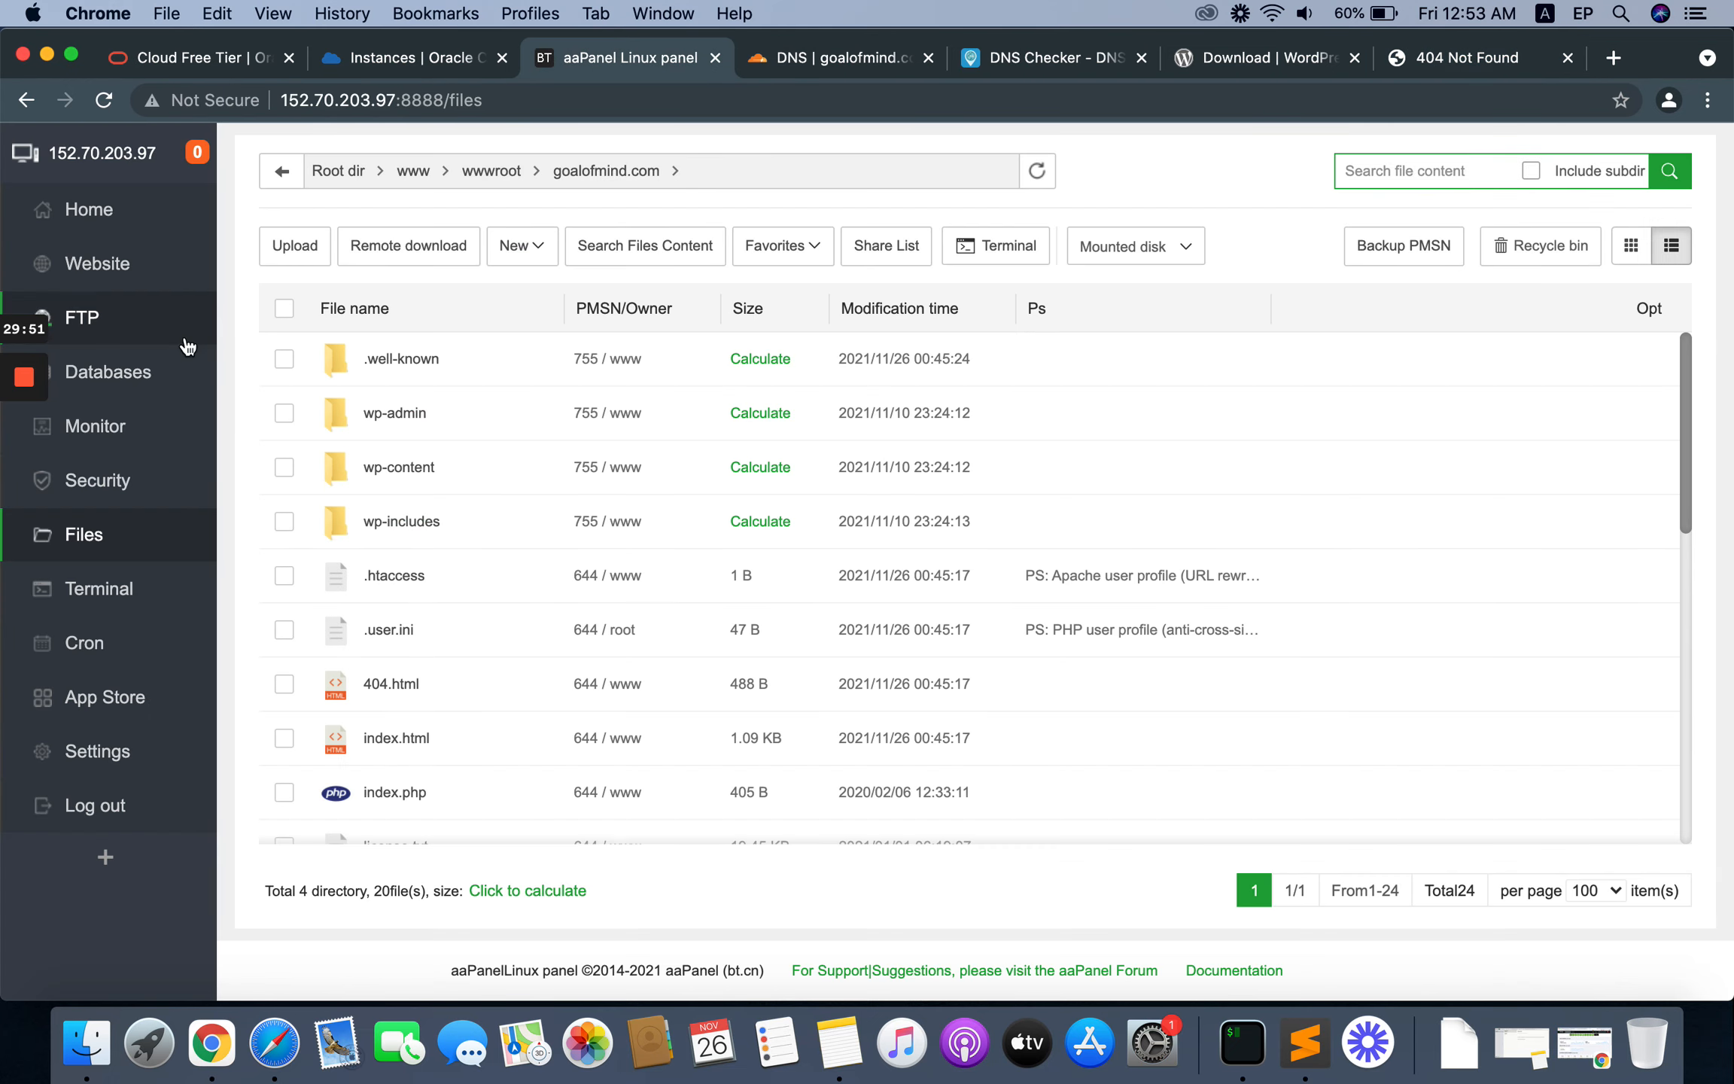
{"action": "left_click", "coordinate": [119, 269]}
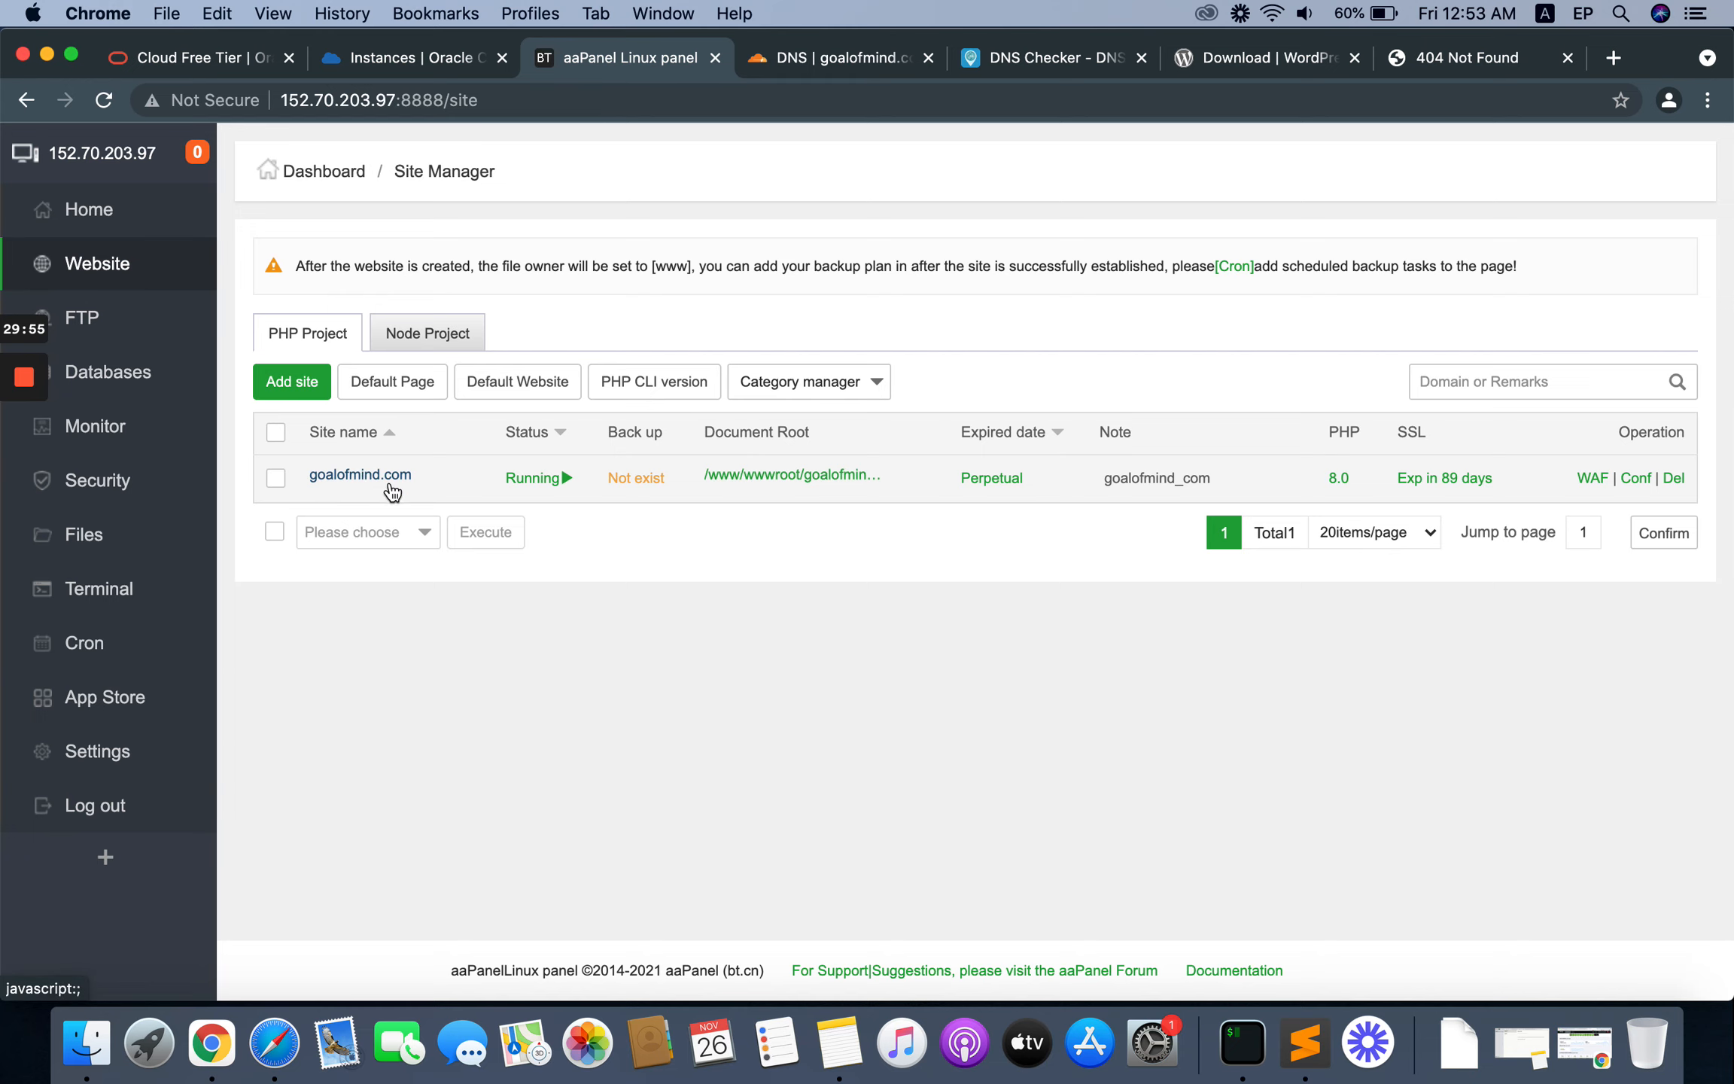
{"action": "left_click", "coordinate": [358, 476]}
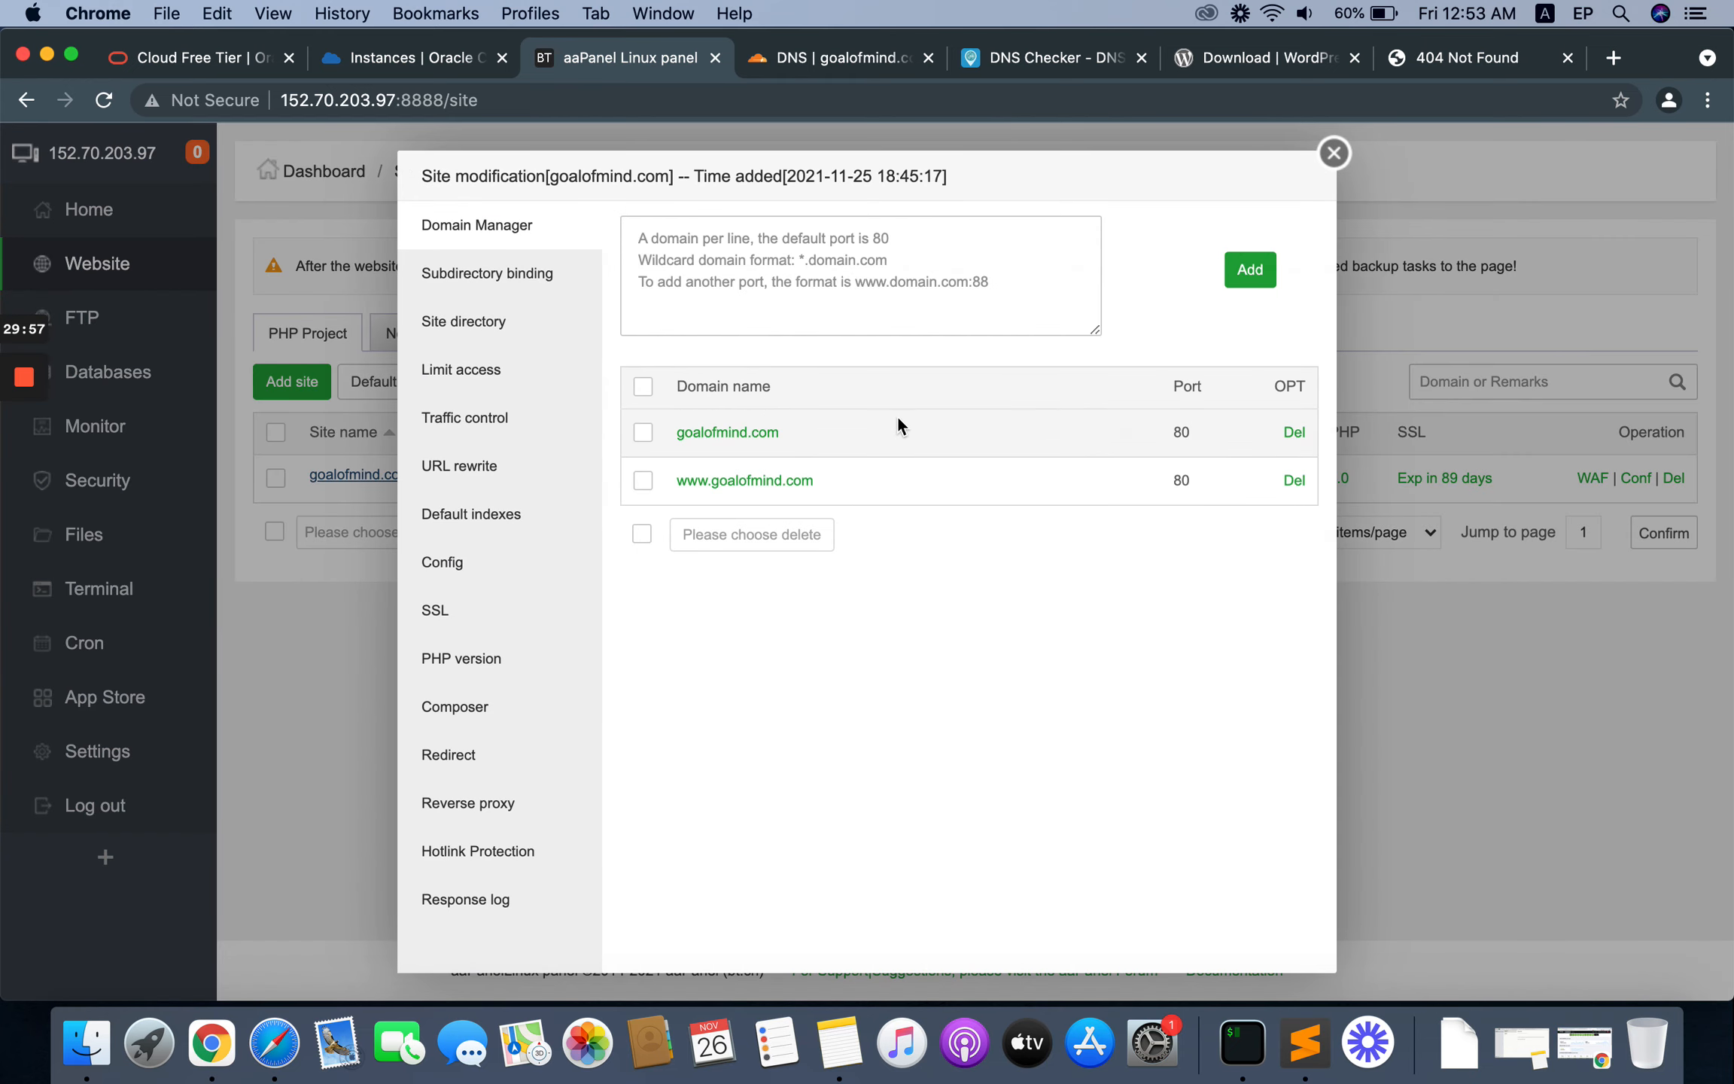
{"action": "left_click", "coordinate": [454, 476]}
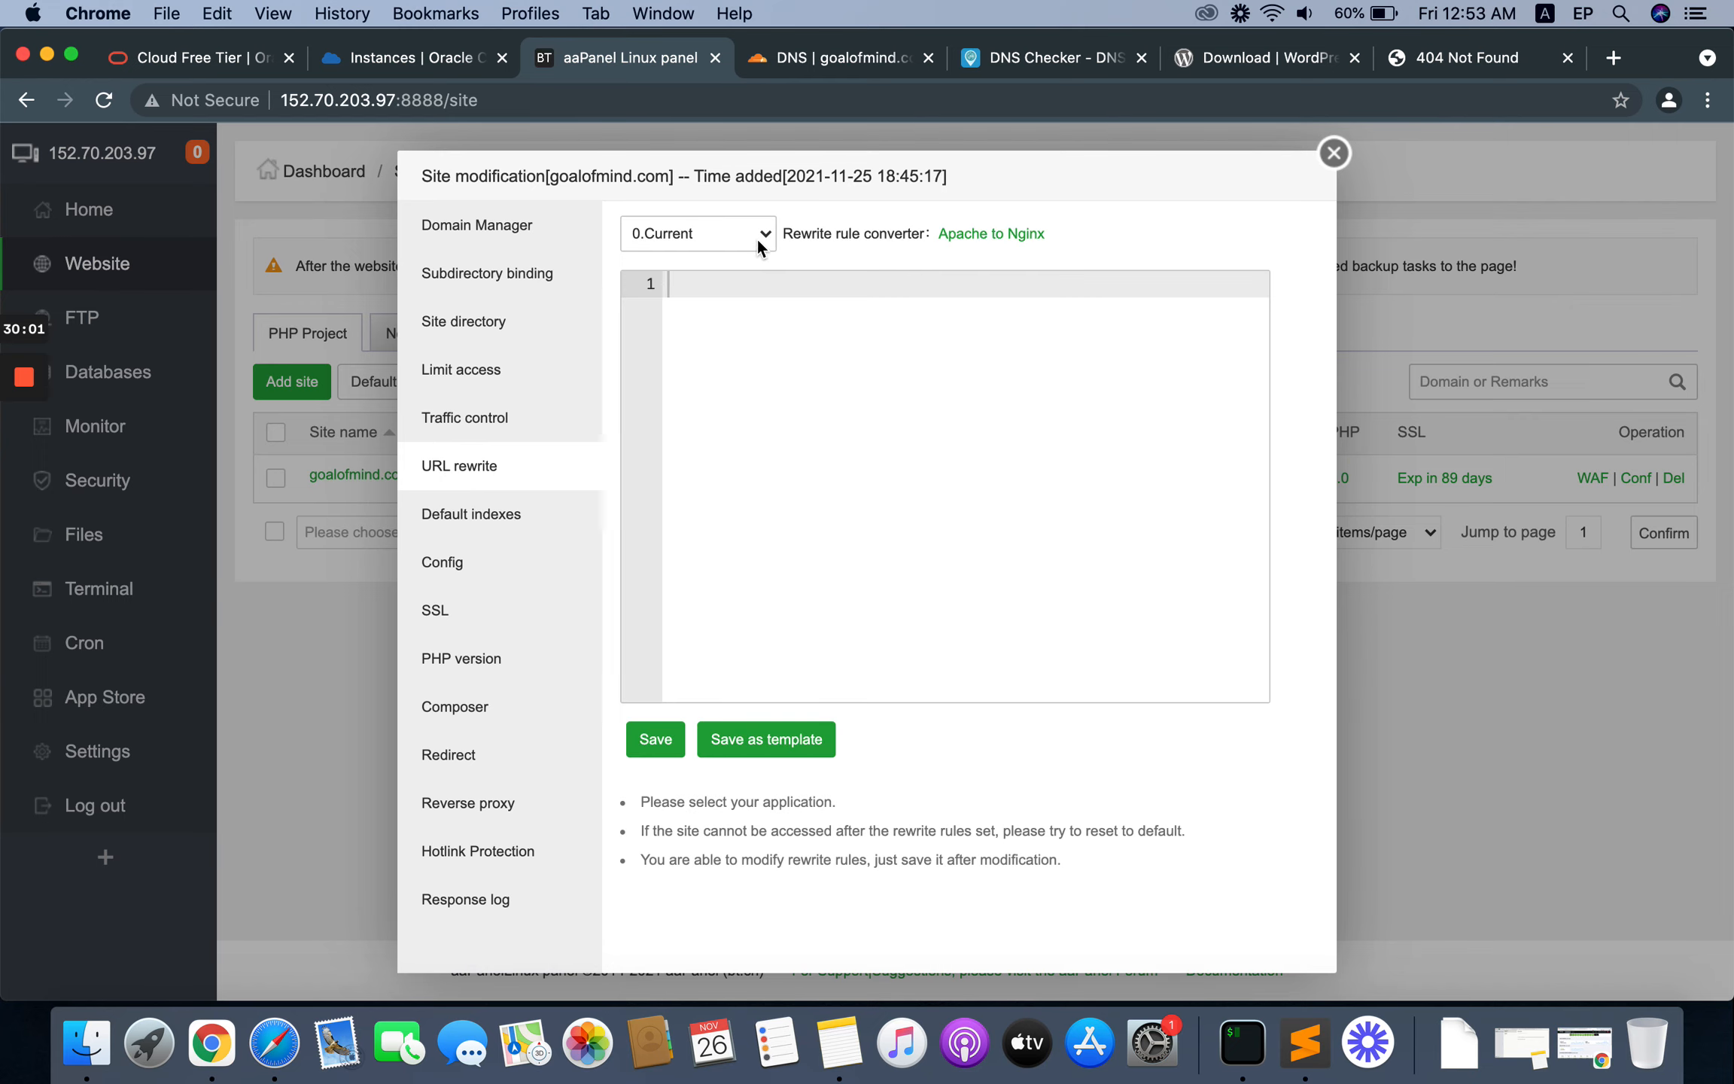
{"action": "left_click", "coordinate": [759, 237]}
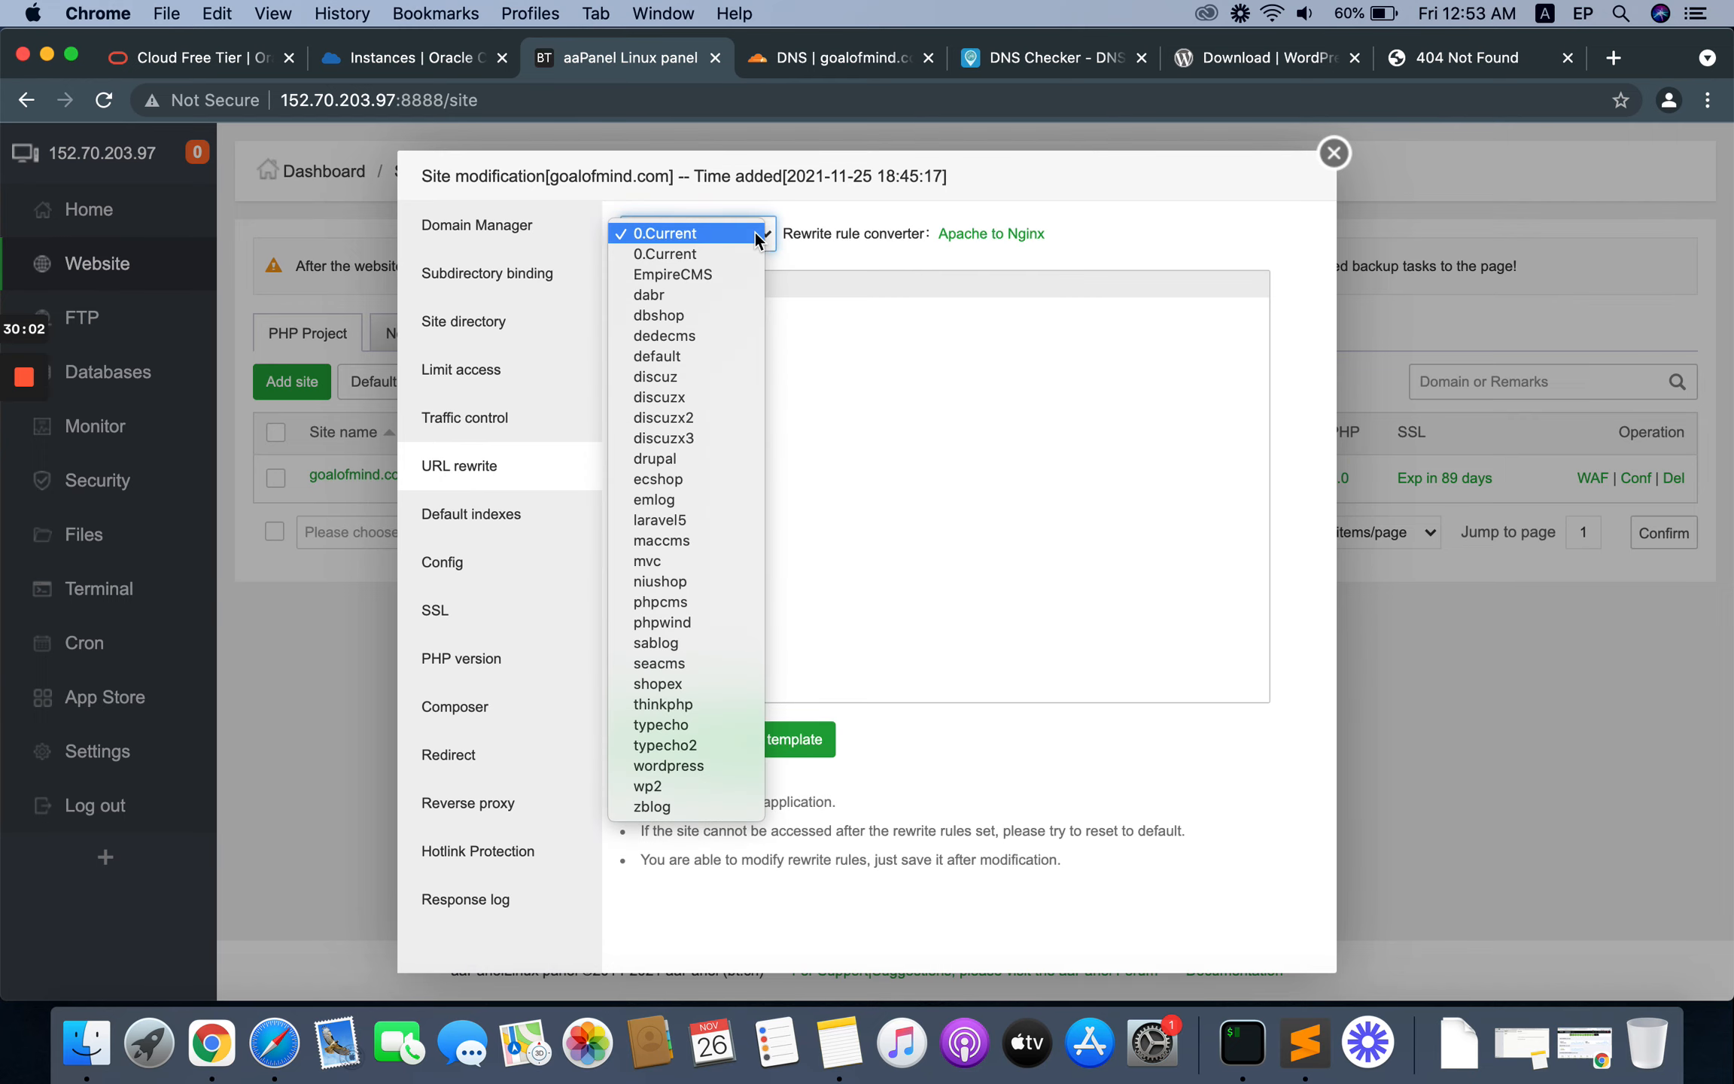
{"action": "left_click", "coordinate": [672, 766]}
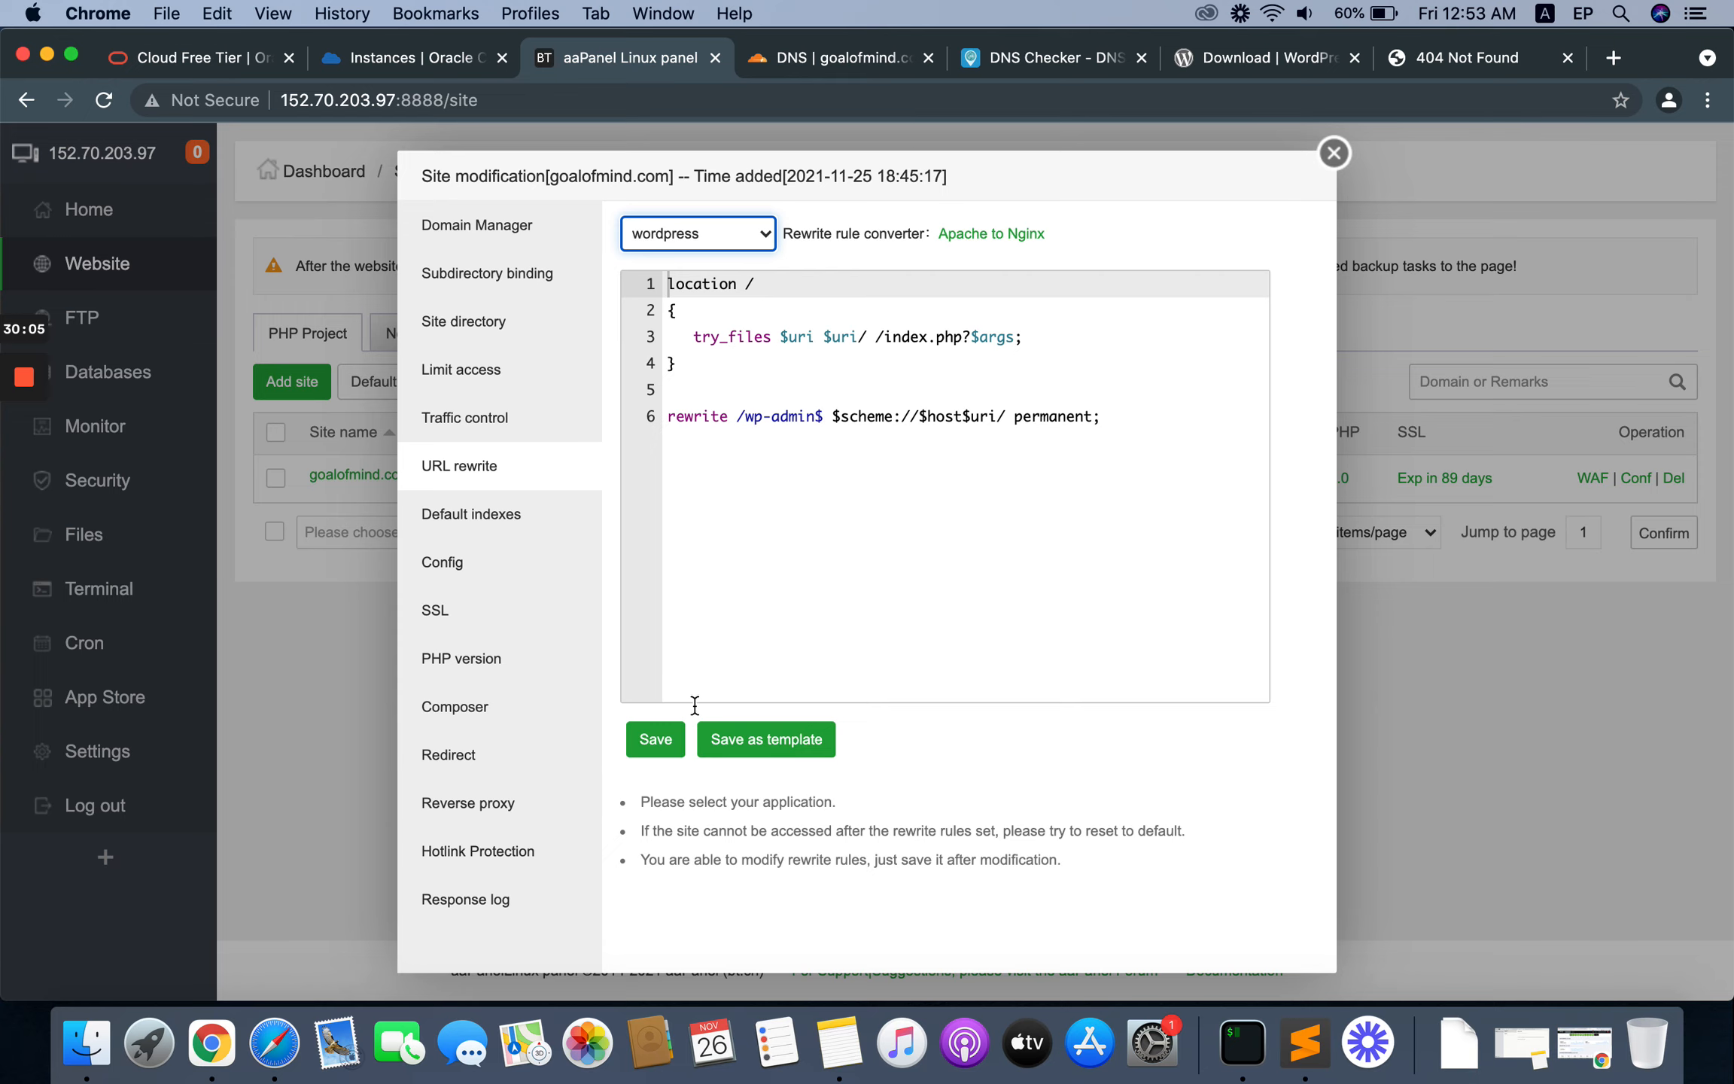
{"action": "left_click", "coordinate": [640, 742]}
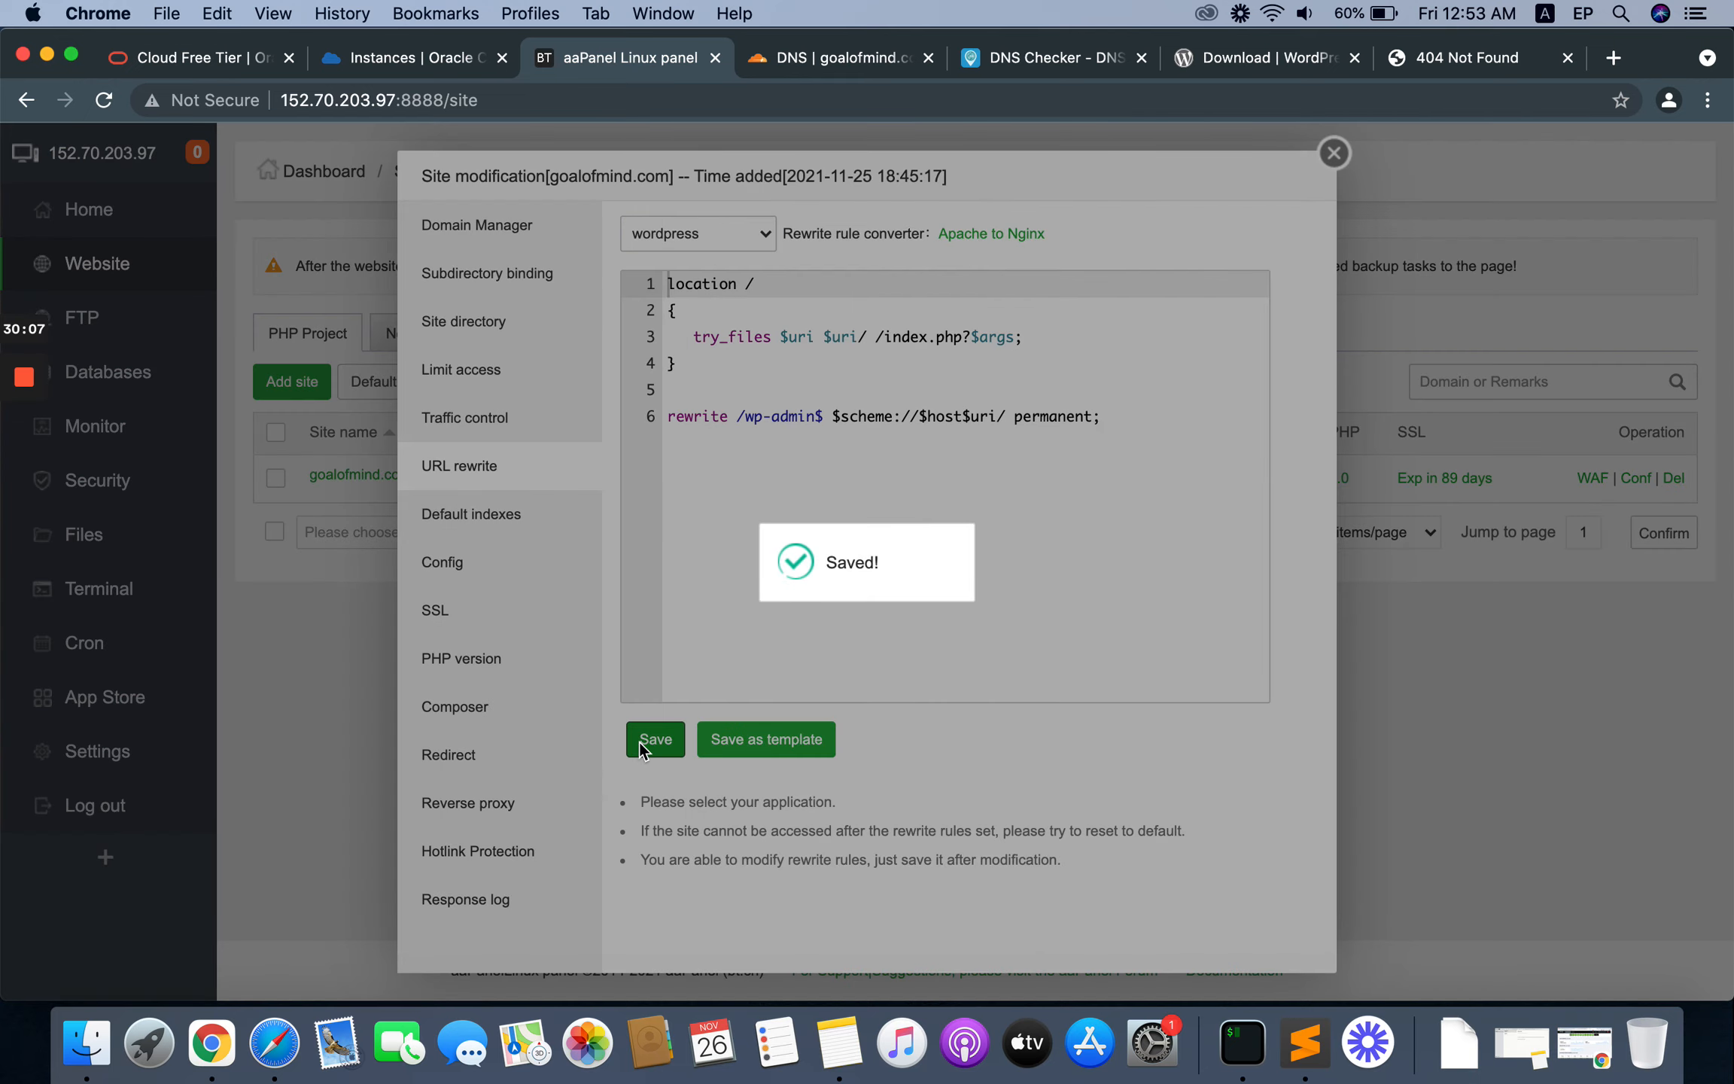
Step: Reload the Hello world! post on the WordPress site, and reopen it from the home page to check the permalink
{"action": "left_click", "coordinate": [1460, 57]}
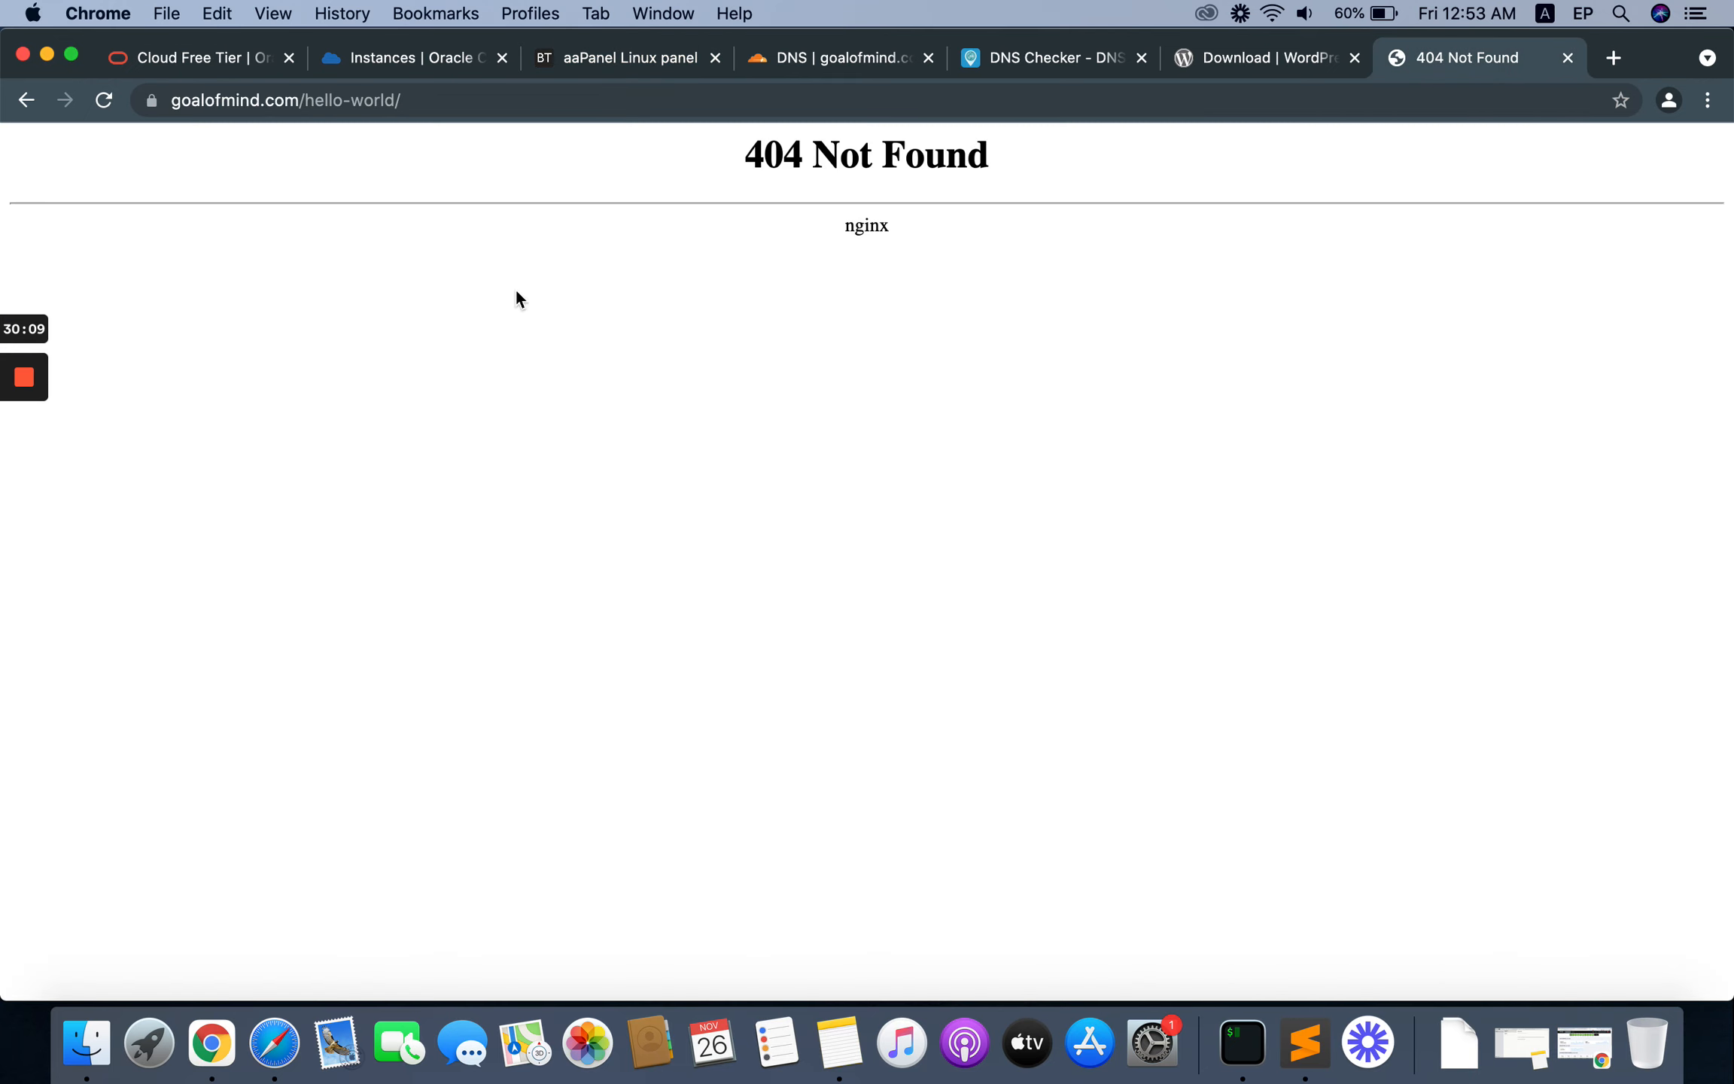
{"action": "left_click", "coordinate": [105, 100]}
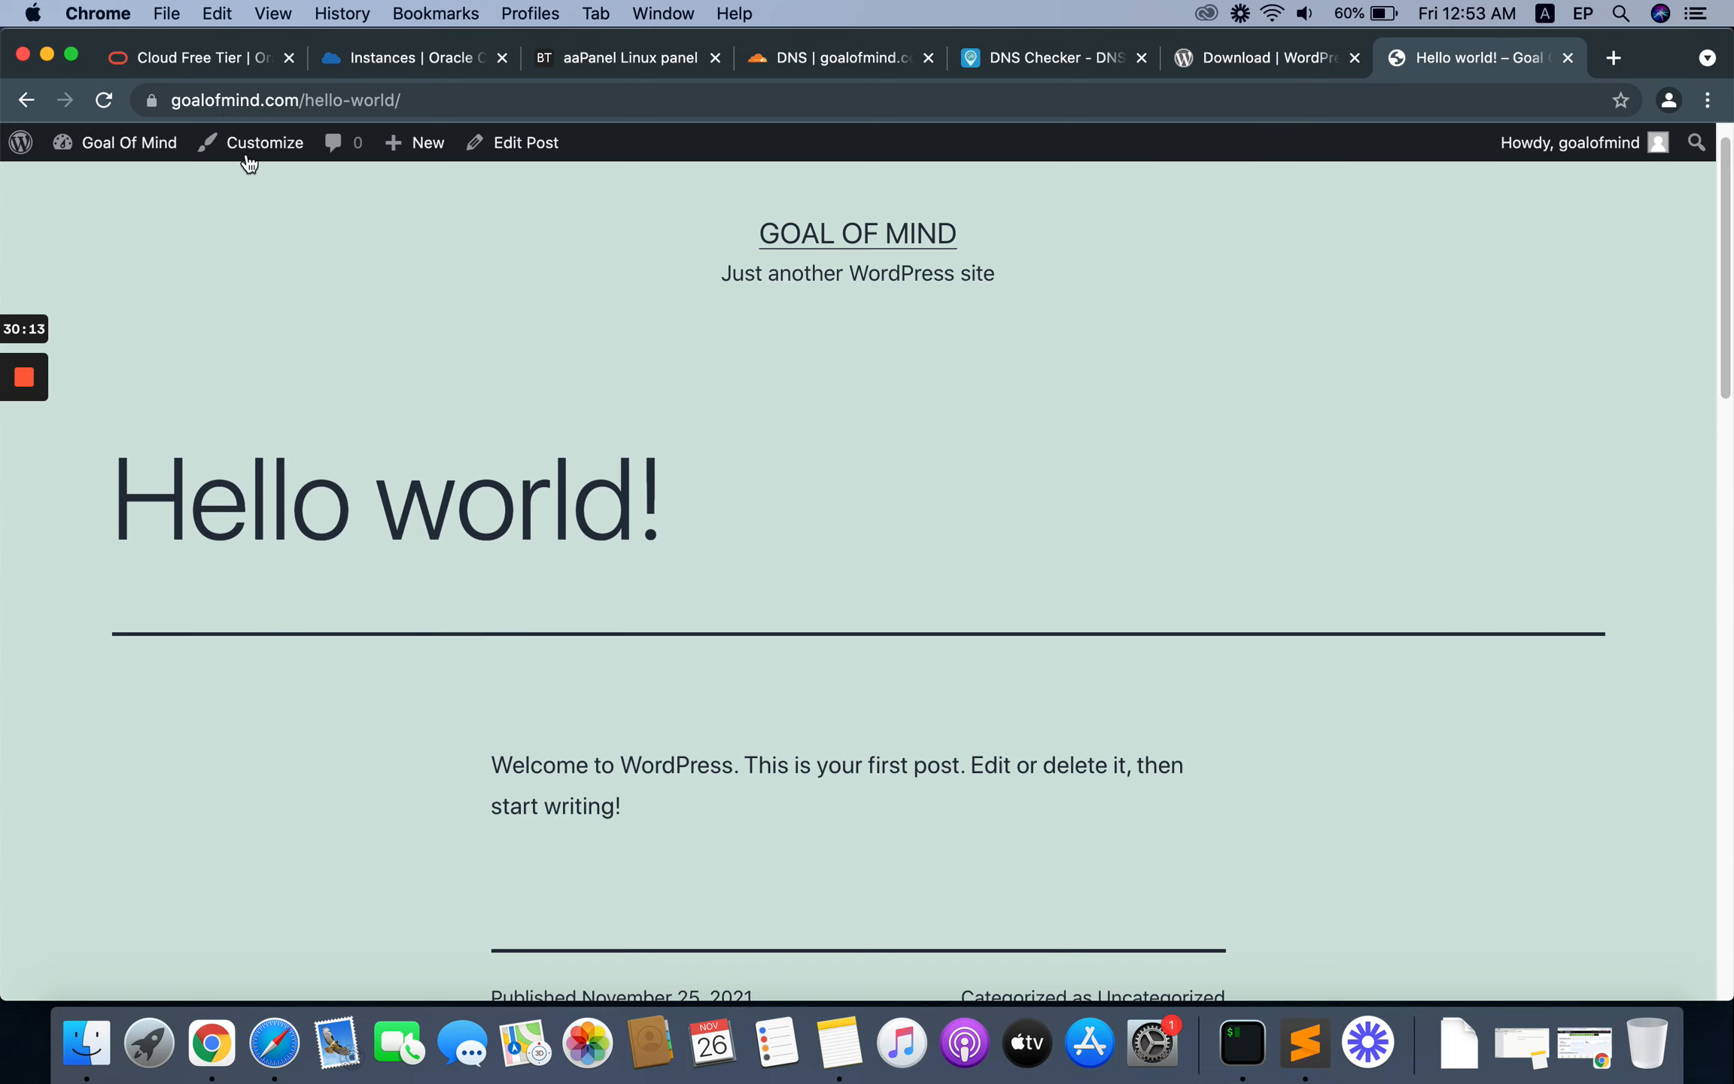
{"action": "left_click", "coordinate": [810, 247]}
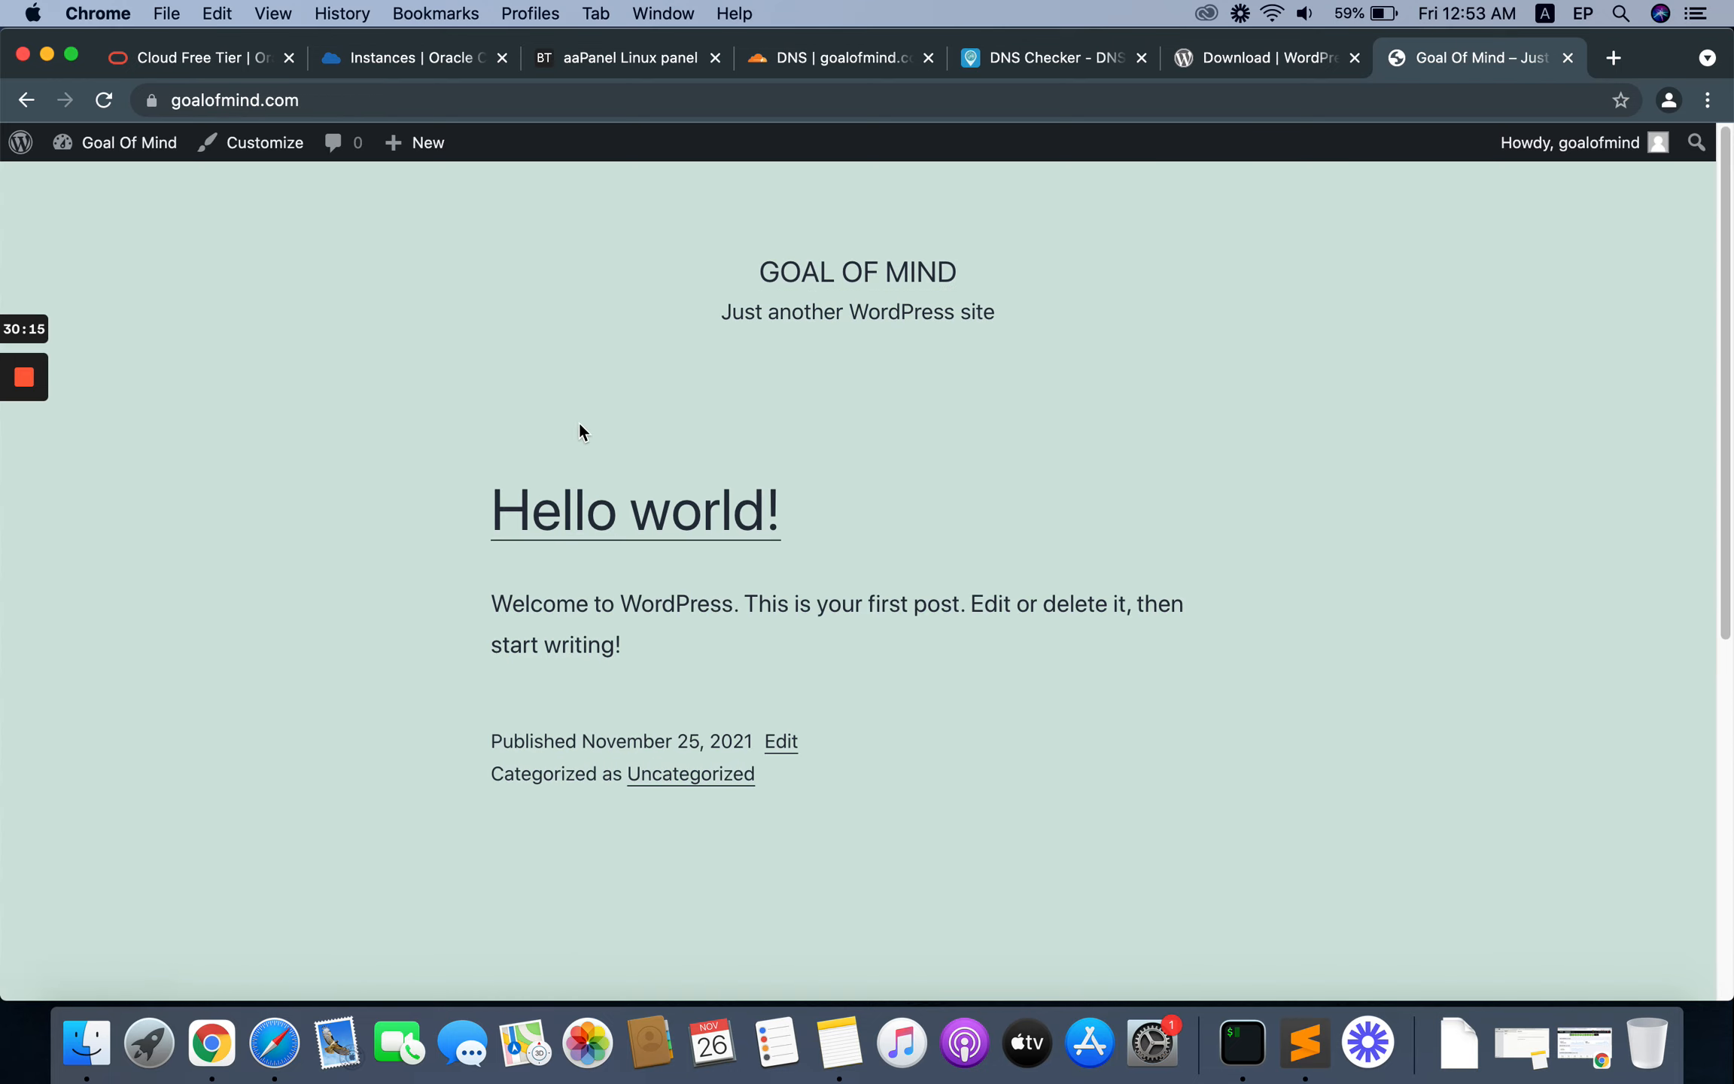
{"action": "left_click", "coordinate": [533, 508]}
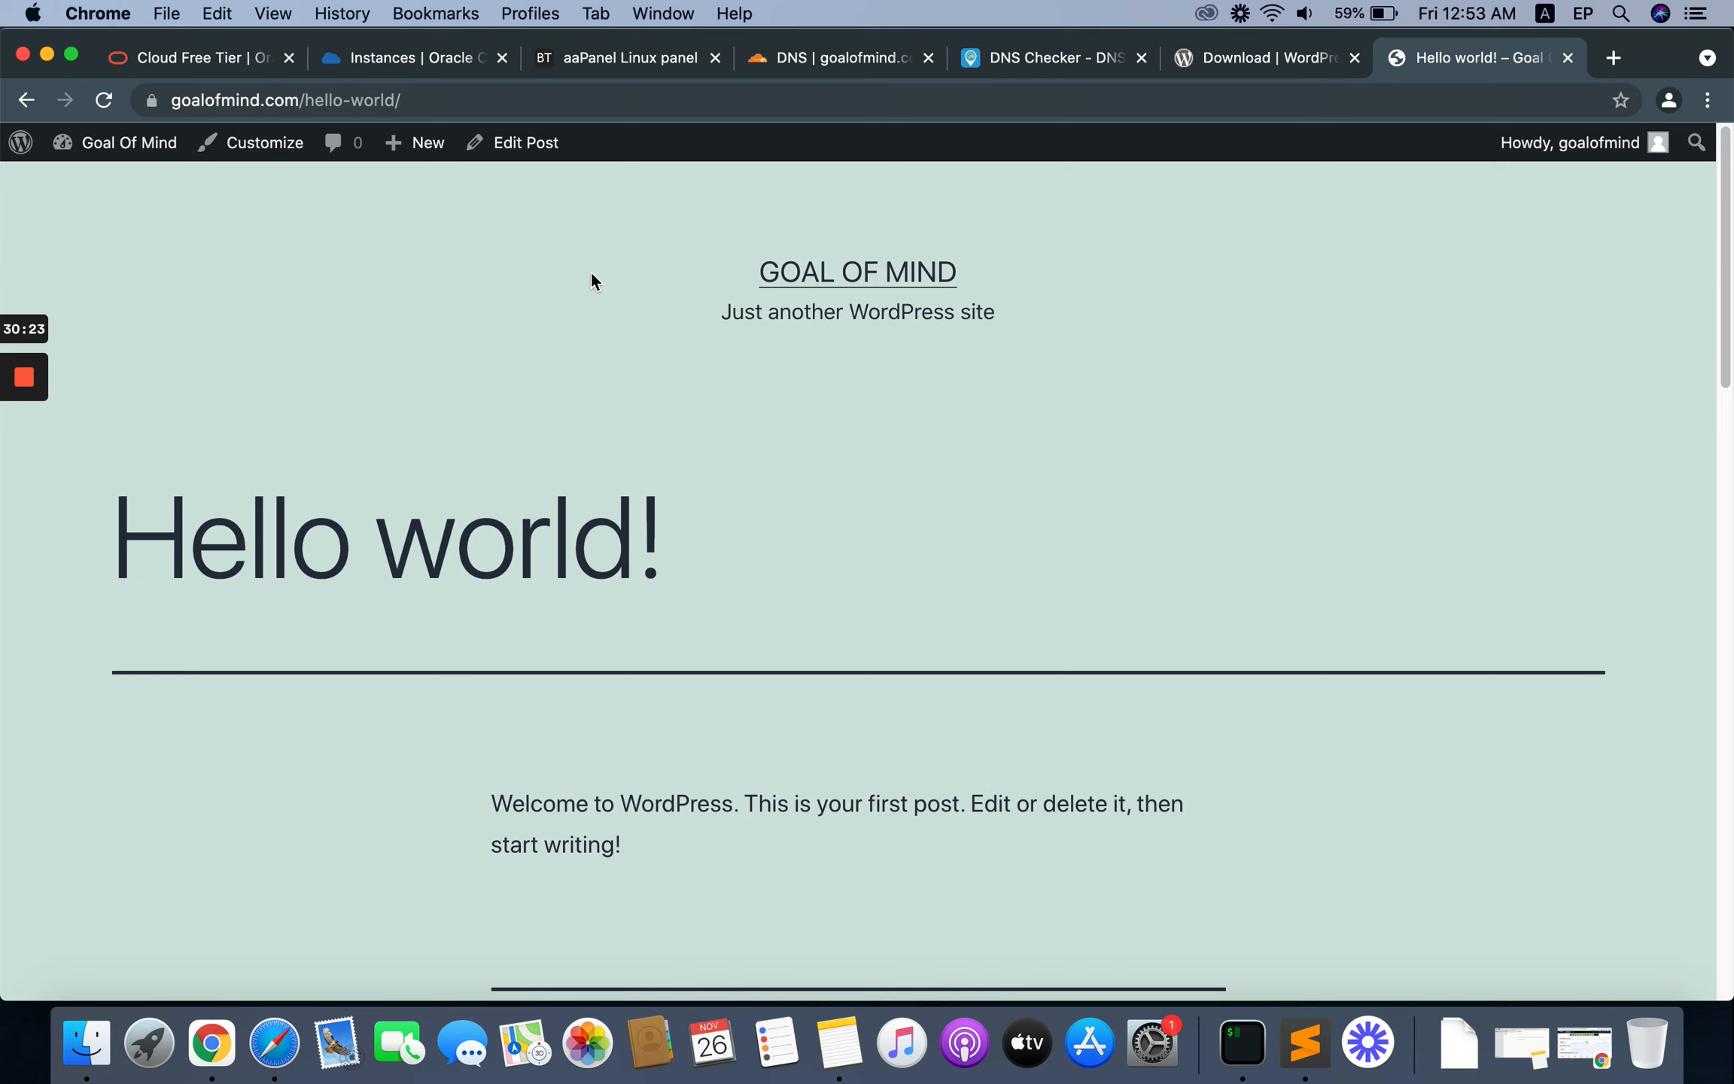
Step: Close the goalofmind.com site settings in aaPanel and review the panel subdomain's DNS record in Cloudflare
{"action": "left_click", "coordinate": [594, 59]}
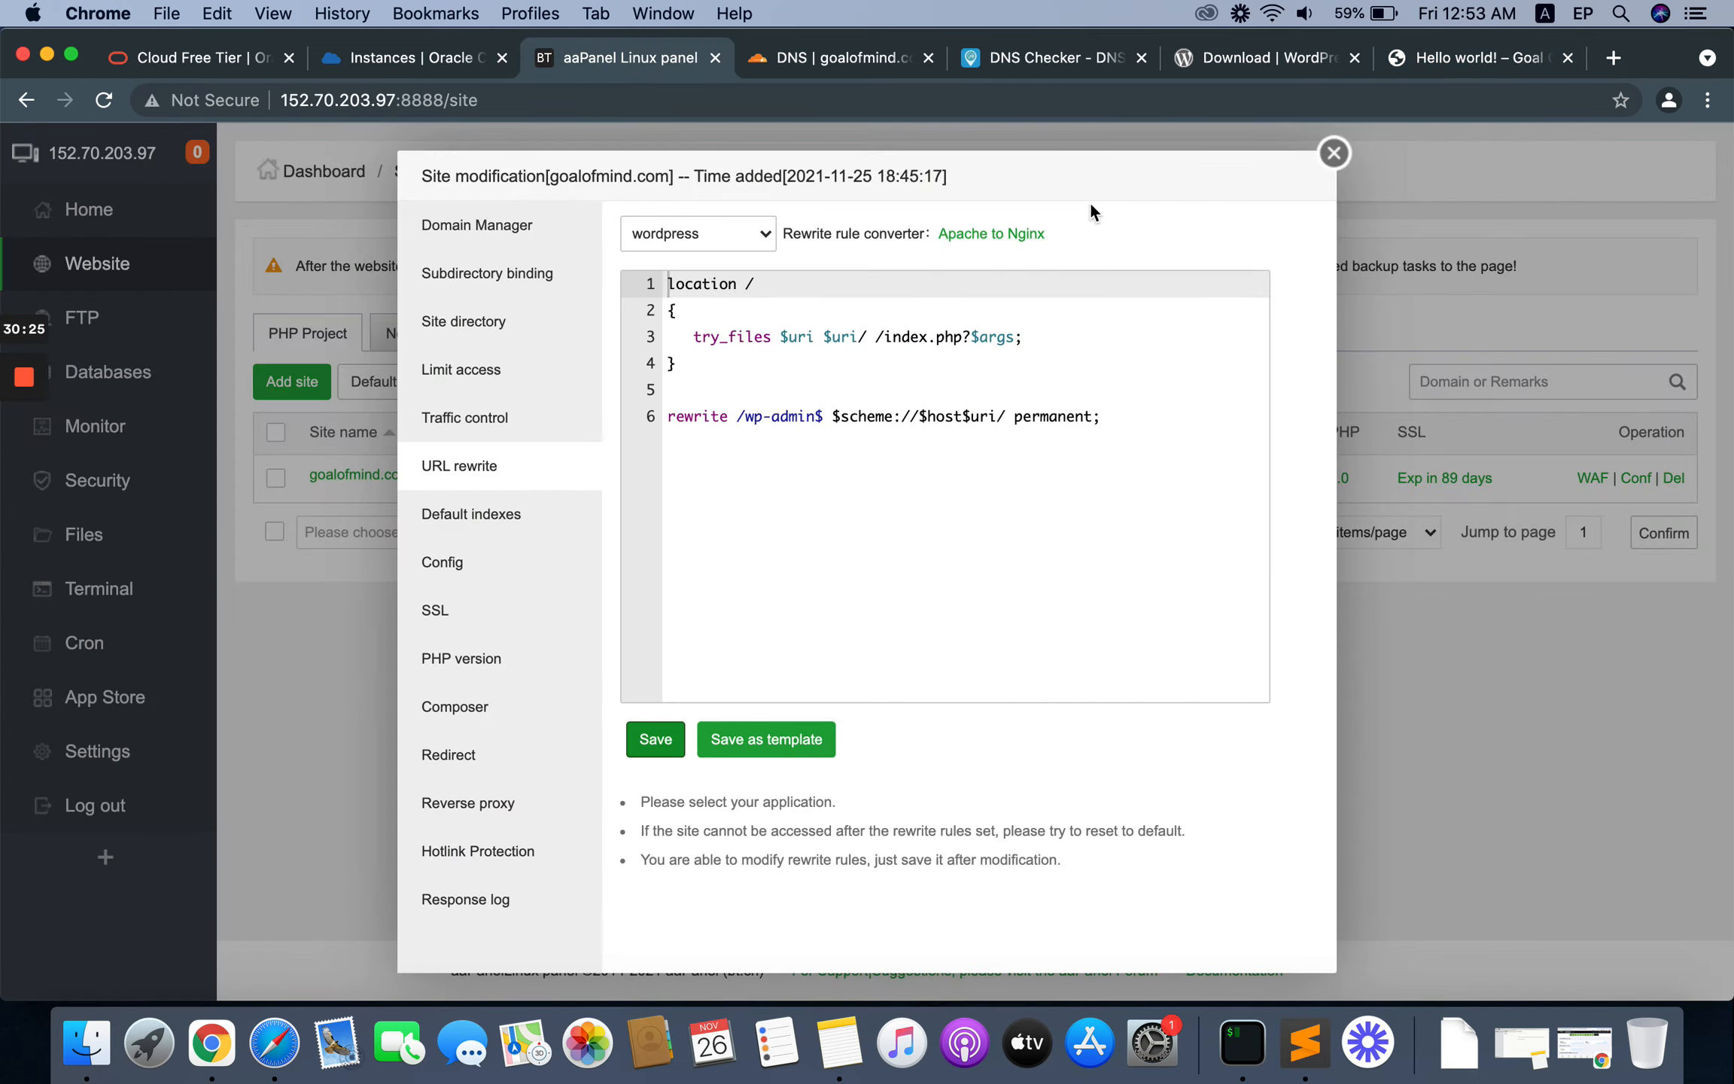
{"action": "left_click", "coordinate": [1333, 152]}
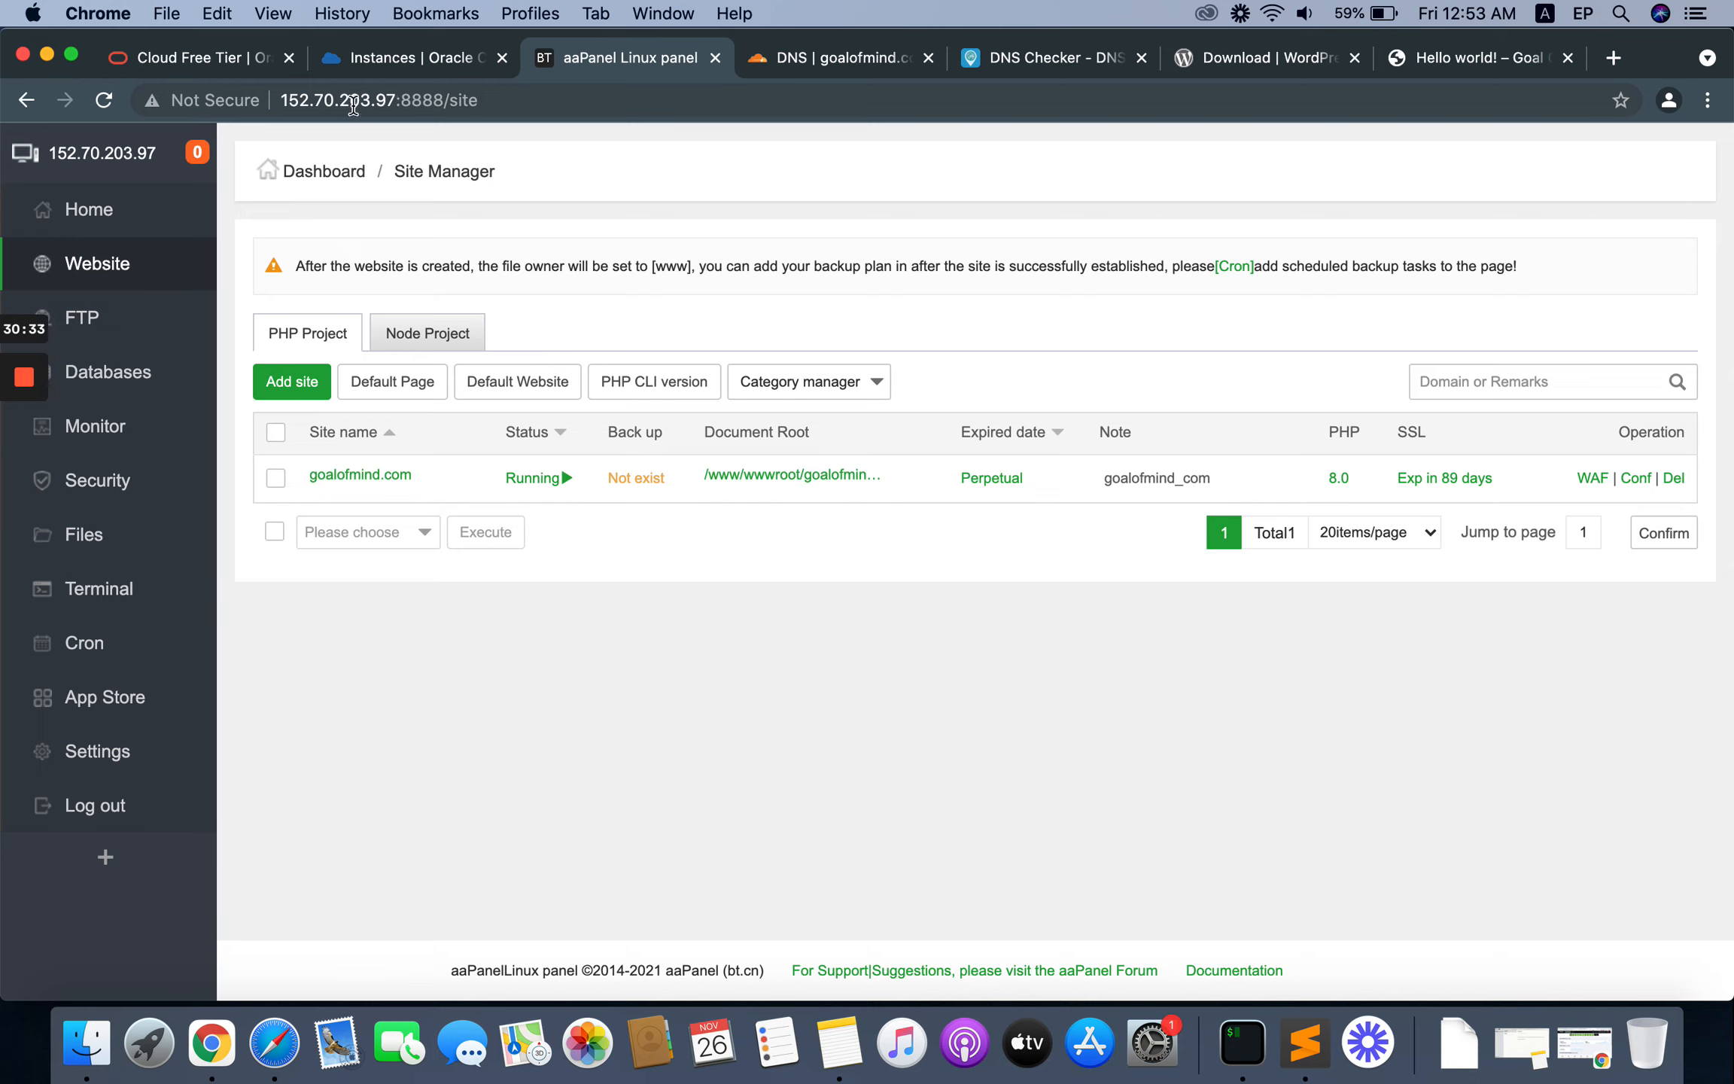
{"action": "double_click", "coordinate": [354, 104]}
{"action": "left_click", "coordinate": [434, 102]}
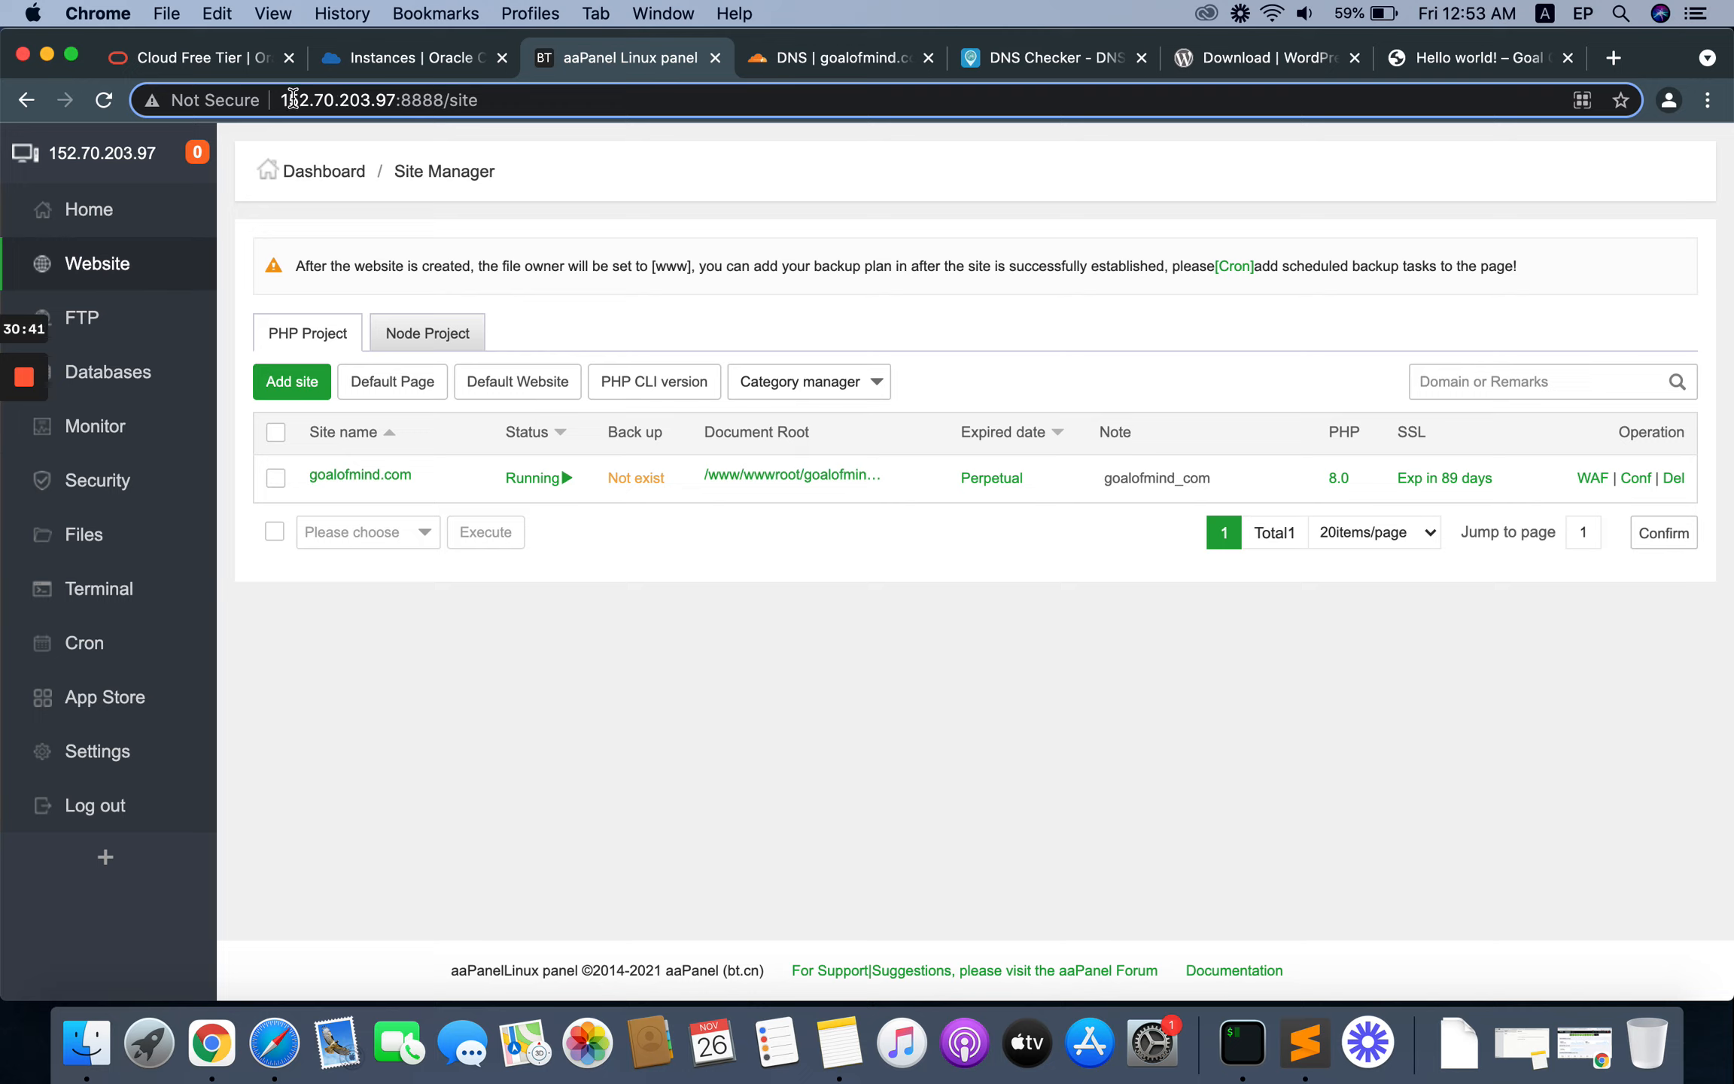
{"action": "left_click", "coordinate": [854, 58]}
{"action": "scroll", "coordinate": [1279, 651], "scroll_direction": "down", "scroll_amount": 3}
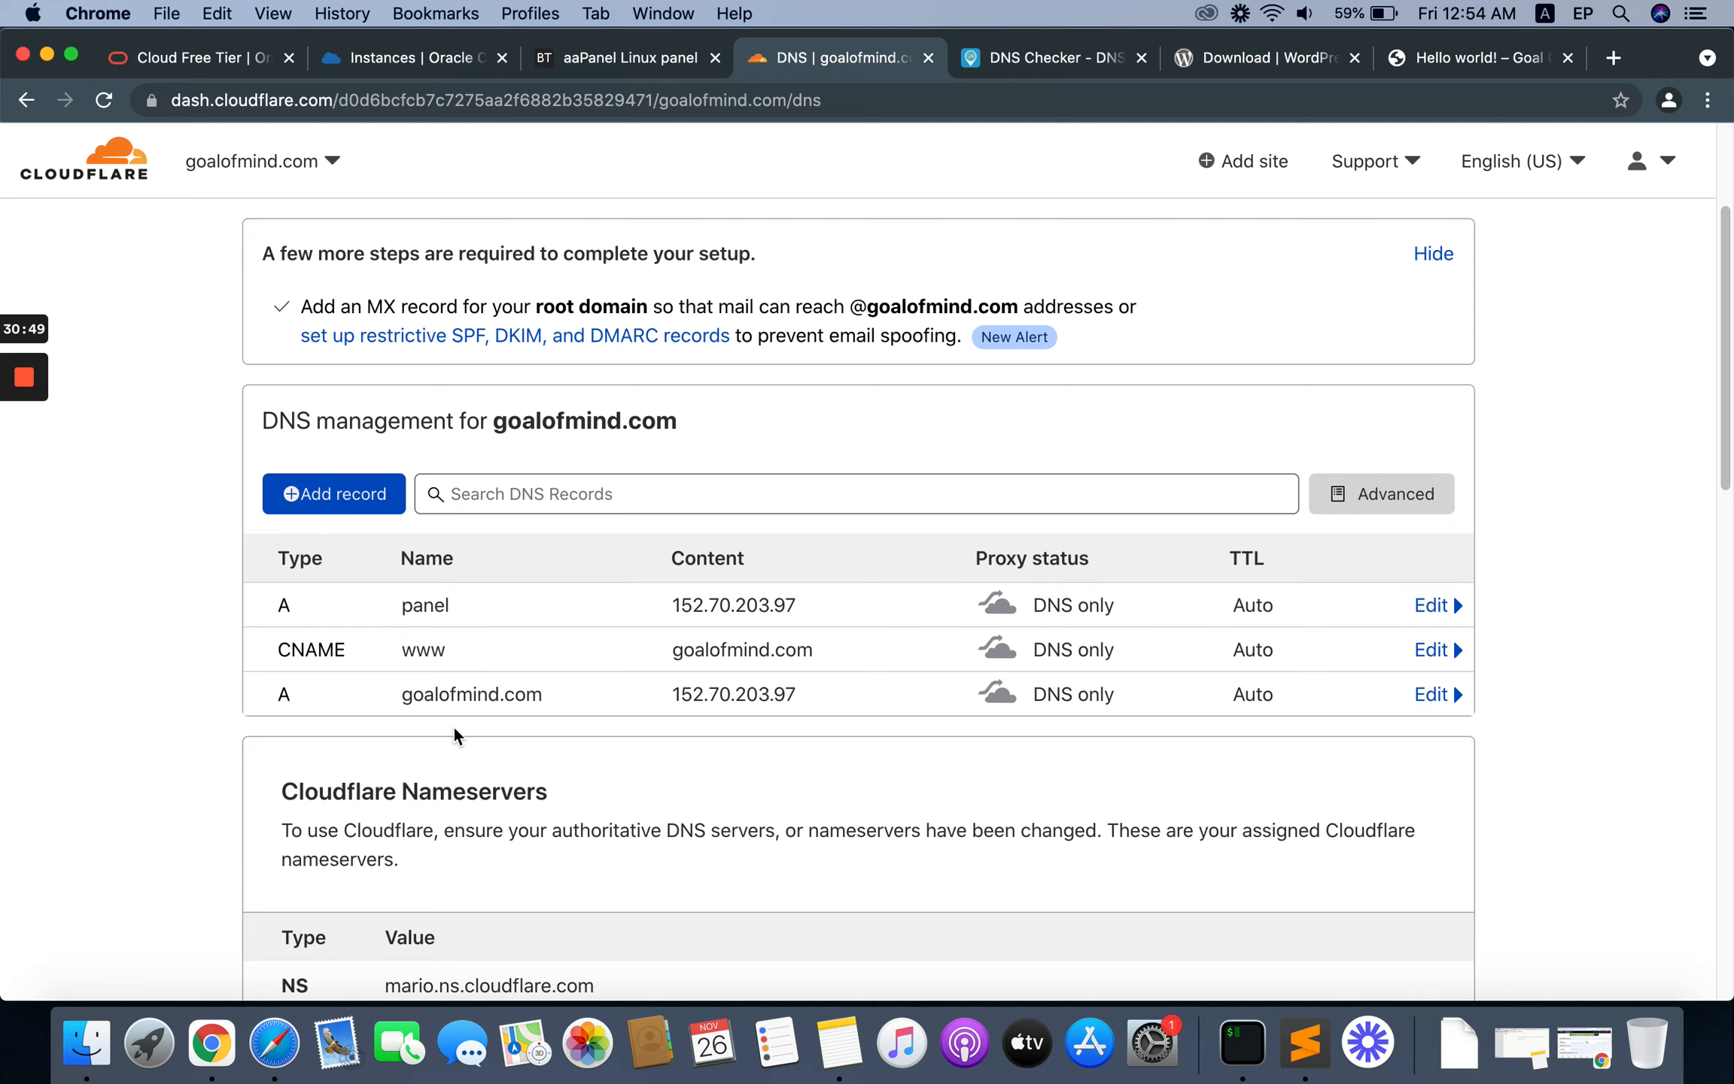
{"action": "scroll", "coordinate": [664, 590], "scroll_direction": "up", "scroll_amount": 1}
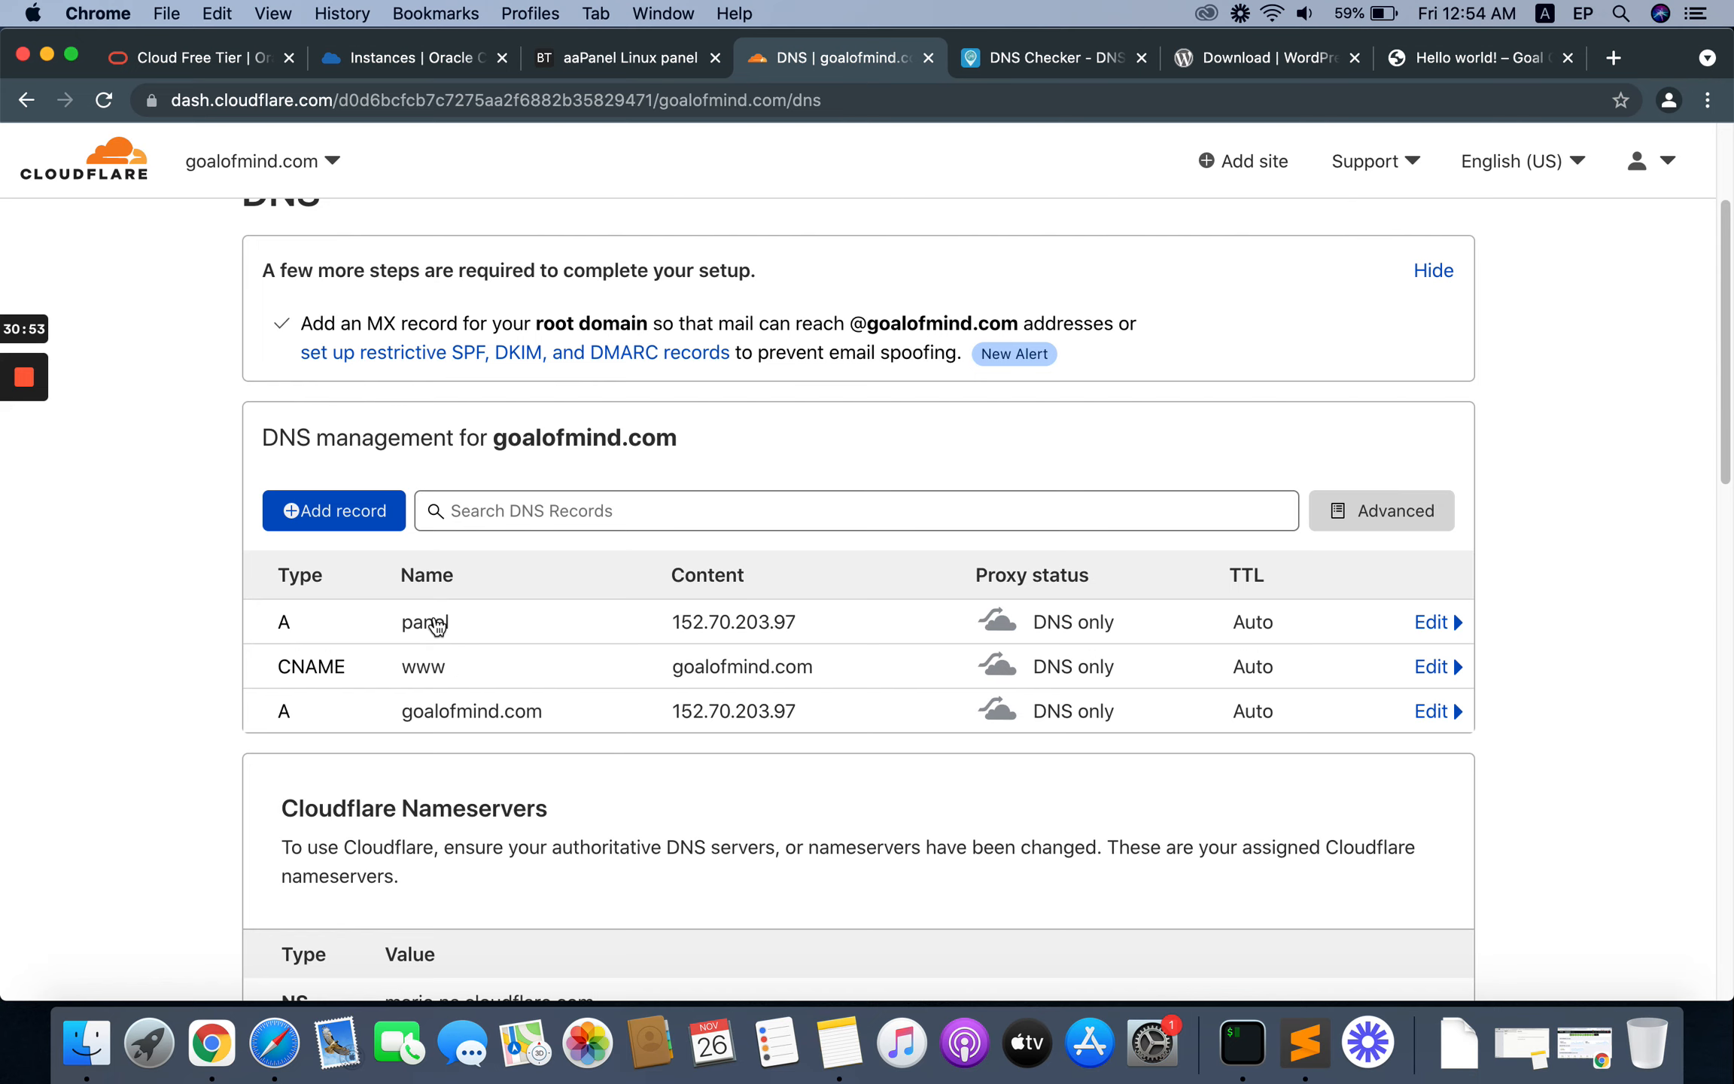
Step: Back in aaPanel, bind the panel to the domain panel.goalofmind.com in the panel settings and save
{"action": "left_click", "coordinate": [606, 60]}
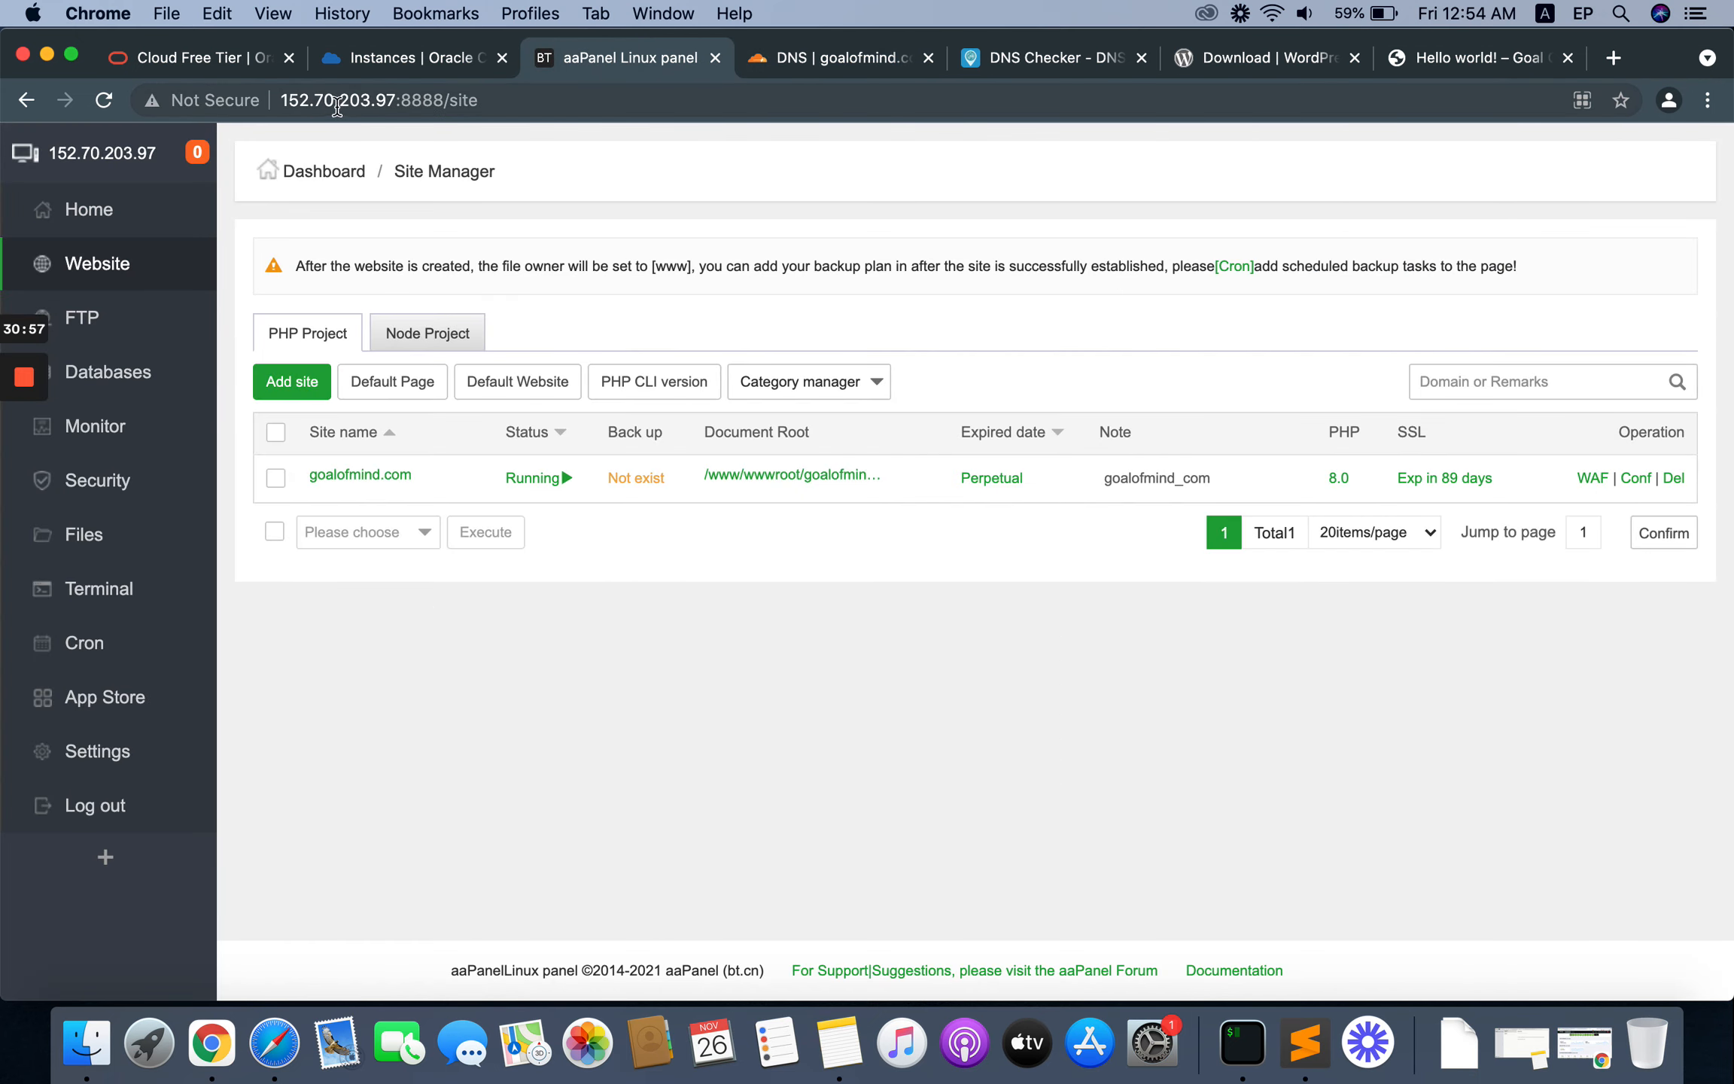
{"action": "left_click", "coordinate": [98, 758]}
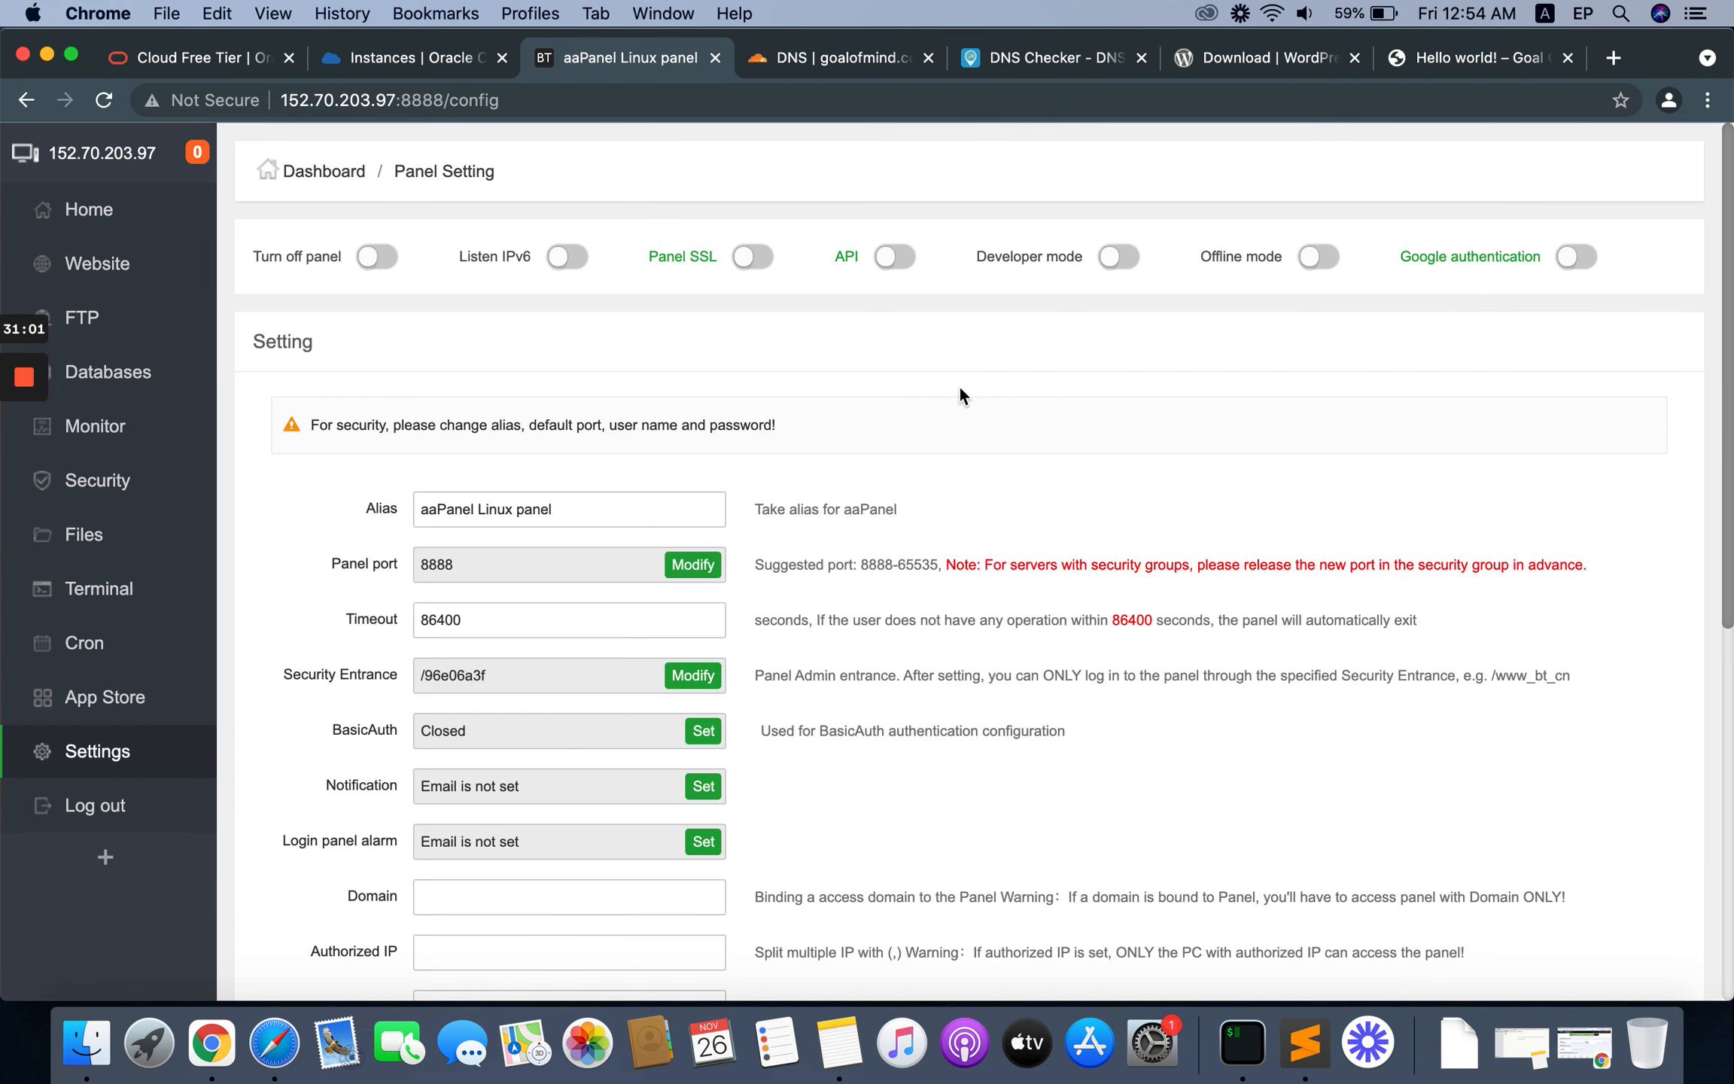
{"action": "scroll", "coordinate": [962, 389], "scroll_direction": "down", "scroll_amount": 4}
{"action": "scroll", "coordinate": [962, 390], "scroll_direction": "down", "scroll_amount": 5}
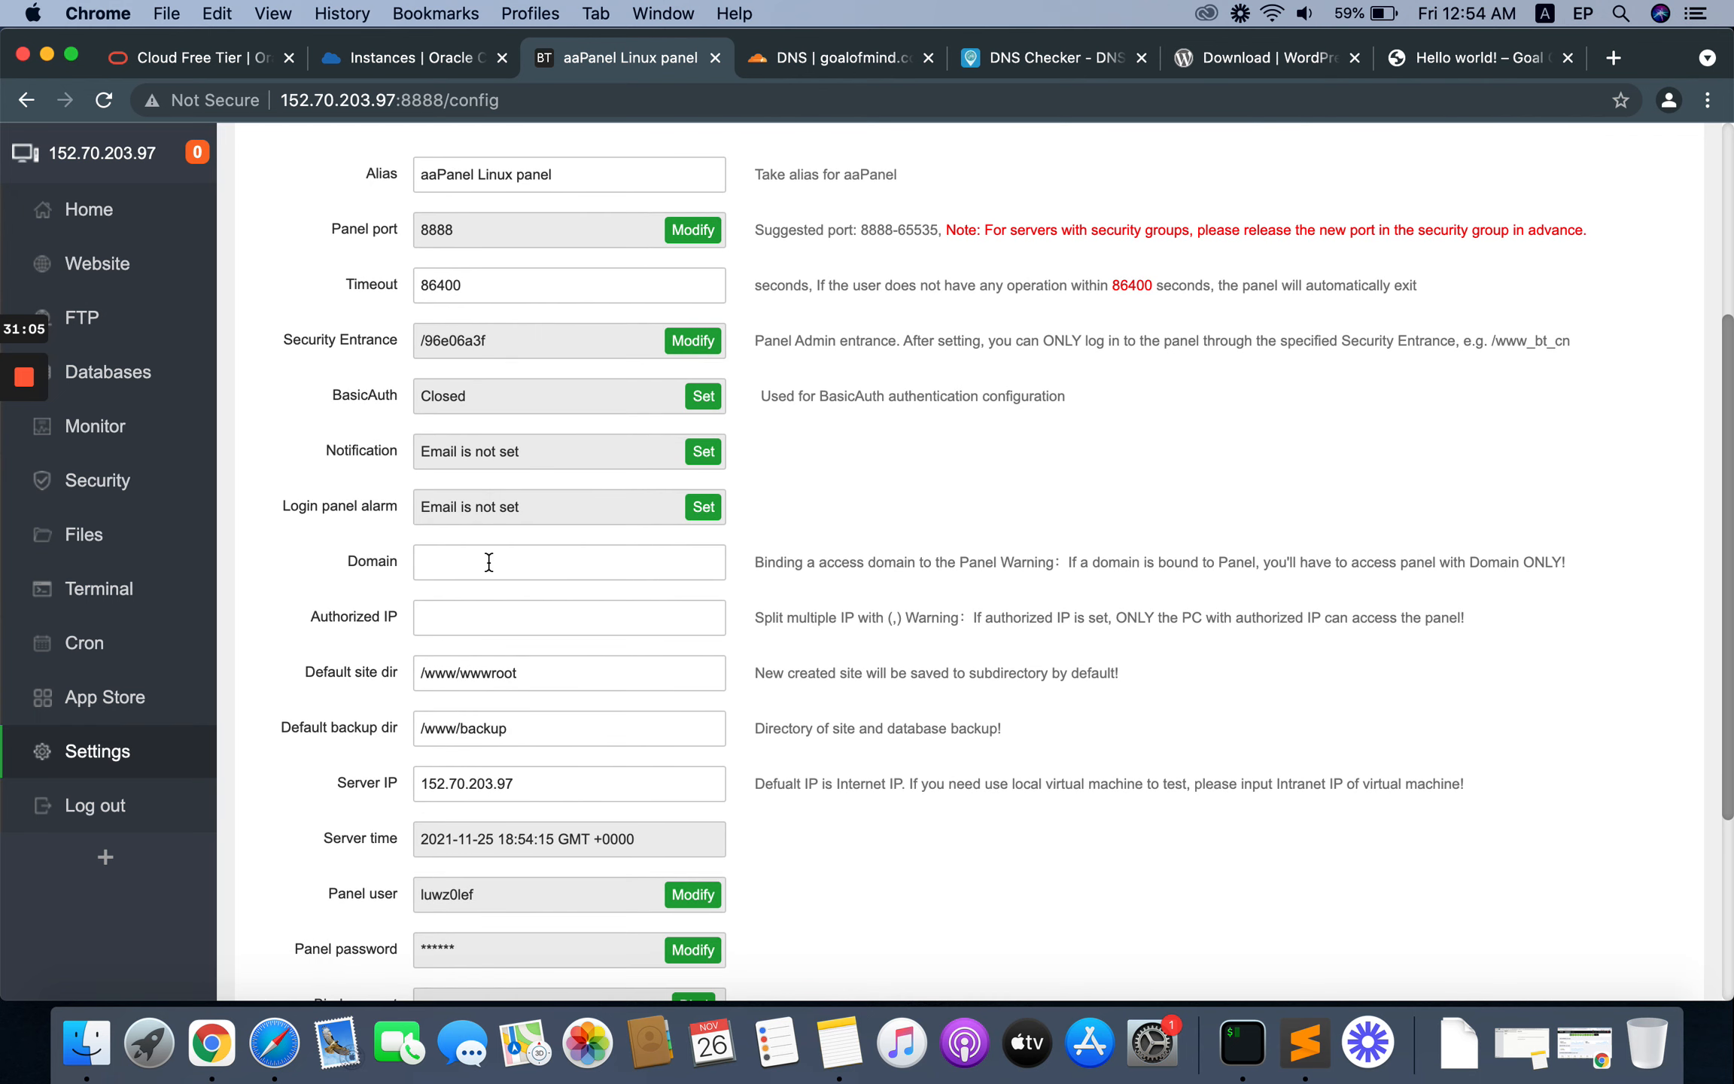
{"action": "left_click", "coordinate": [493, 563]}
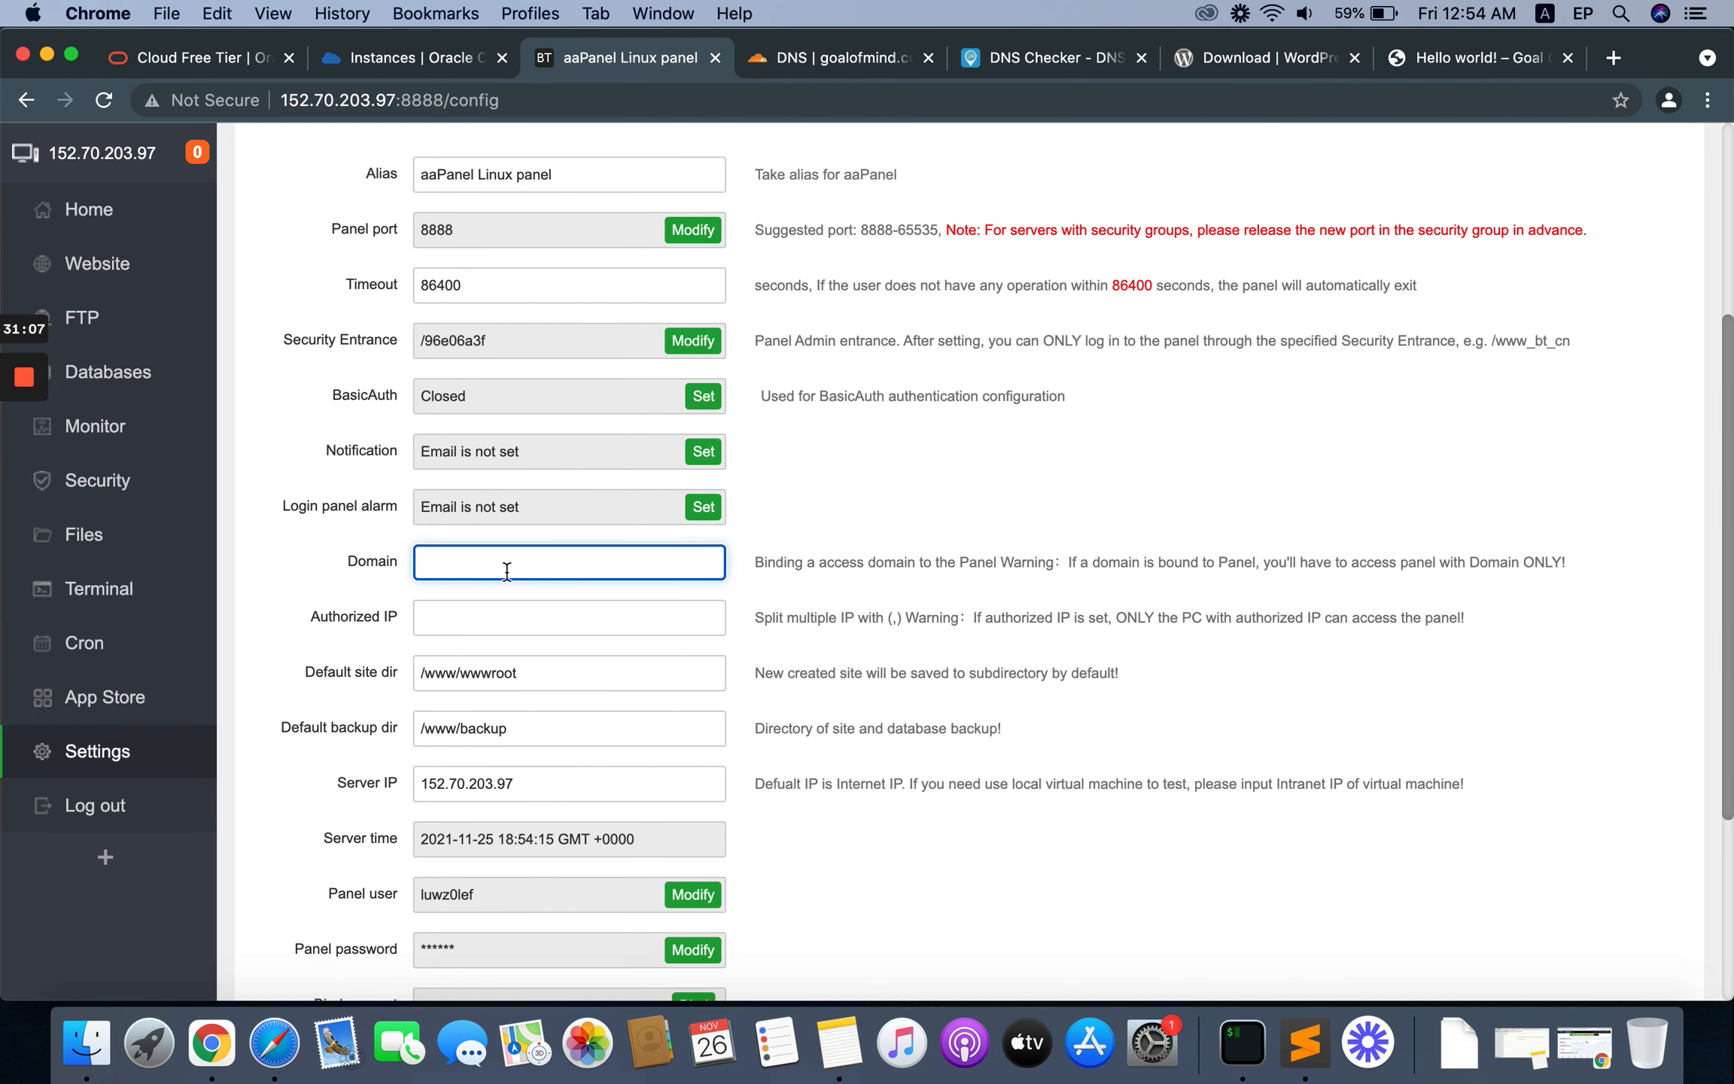
{"action": "type", "text": "panel.goalofmind.com"}
{"action": "left_click_drag", "start_coordinate": [584, 563], "coordinate": [326, 544]}
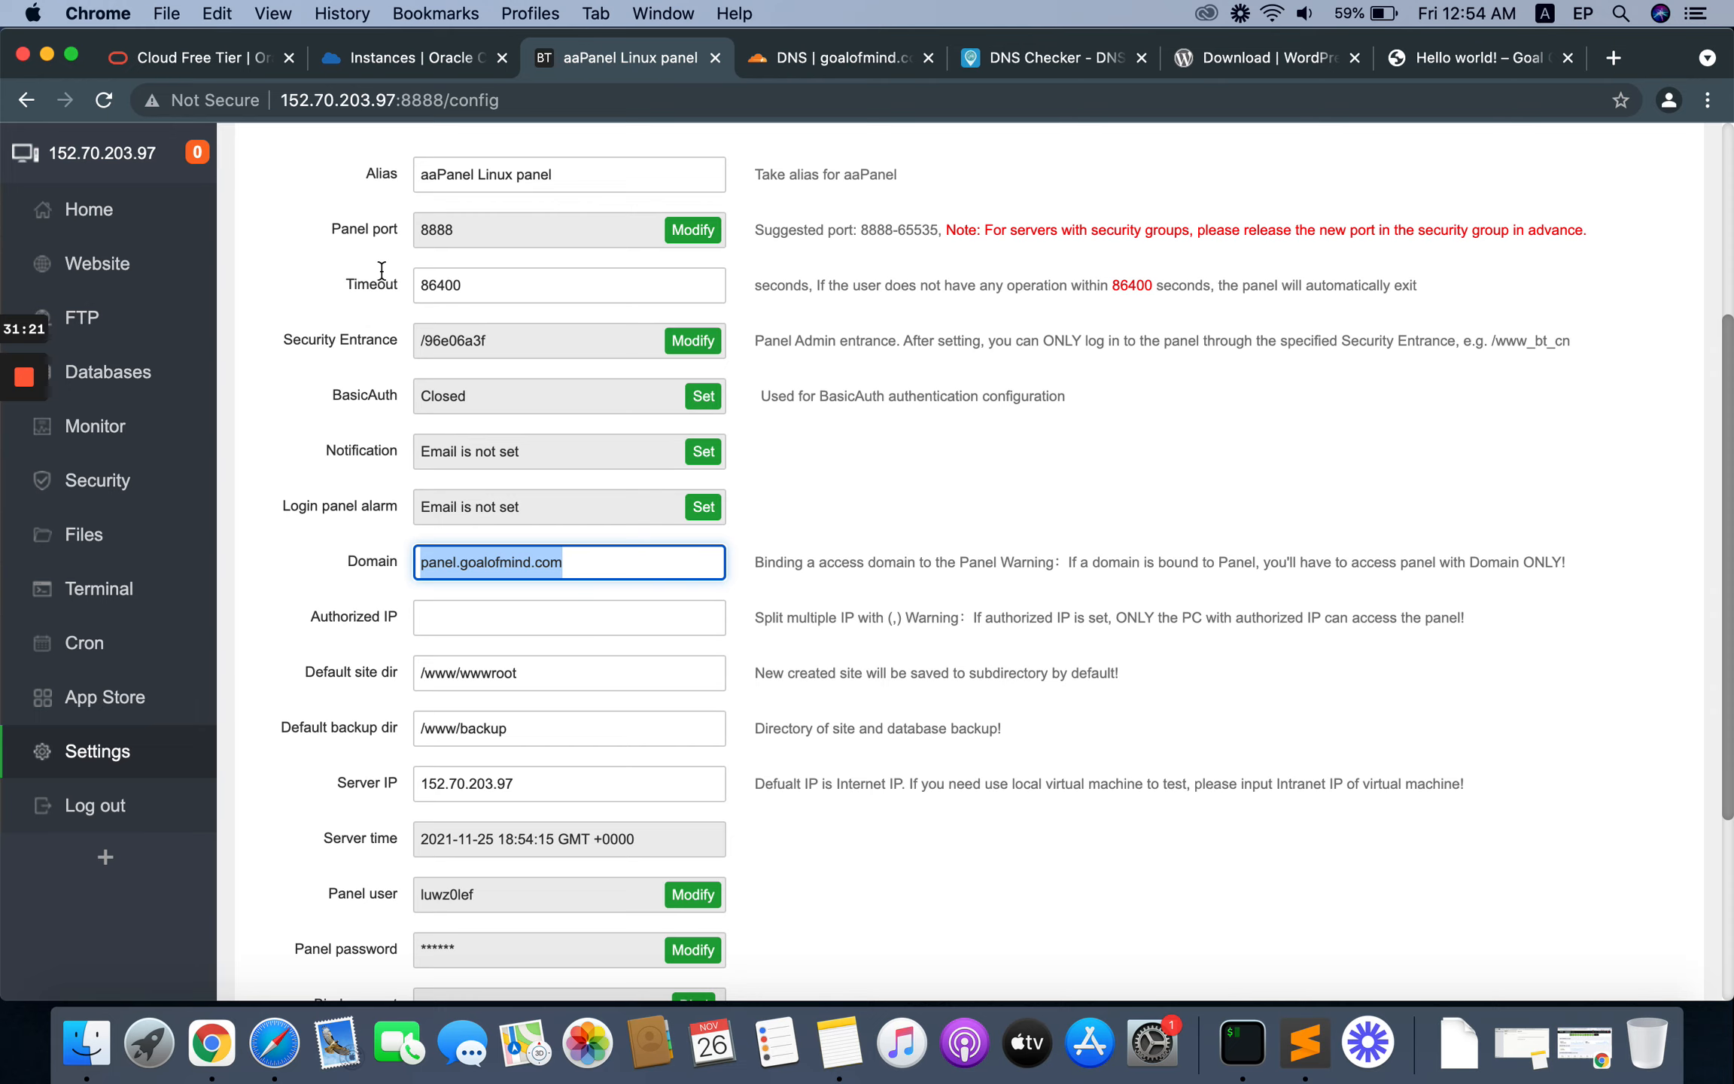
{"action": "scroll", "coordinate": [965, 655], "scroll_direction": "down", "scroll_amount": 5}
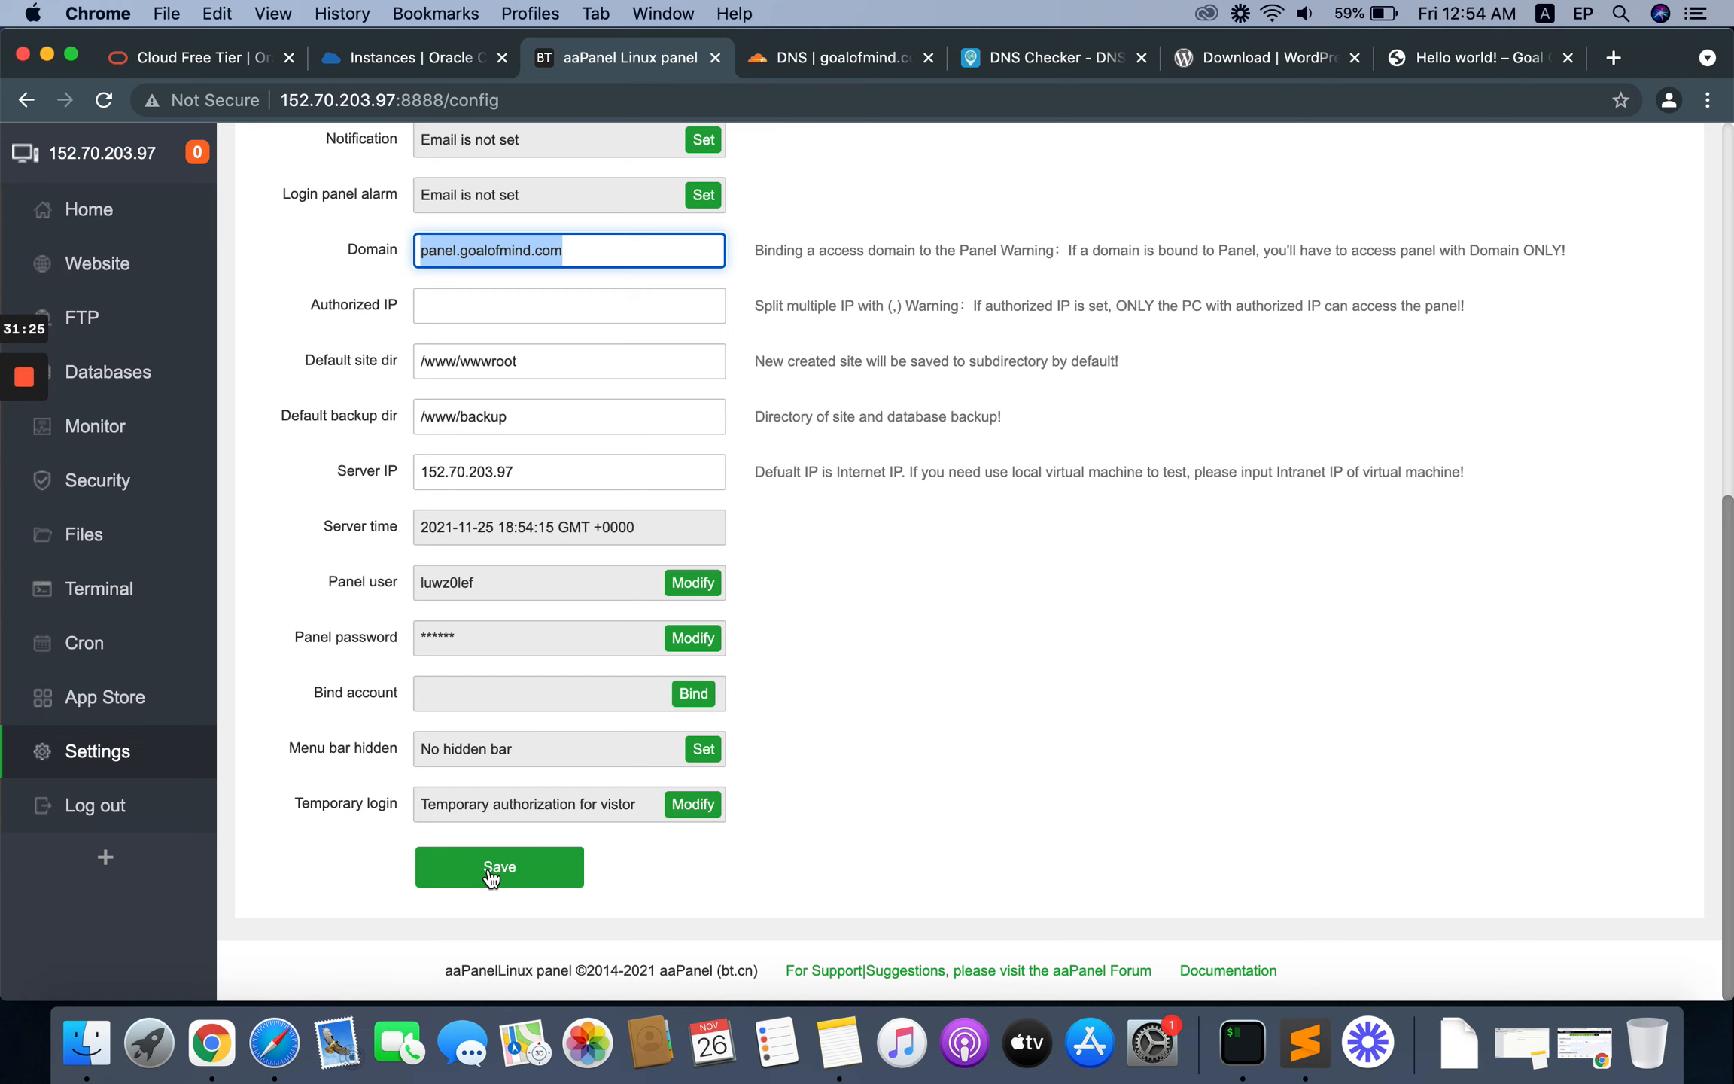
{"action": "left_click", "coordinate": [489, 869]}
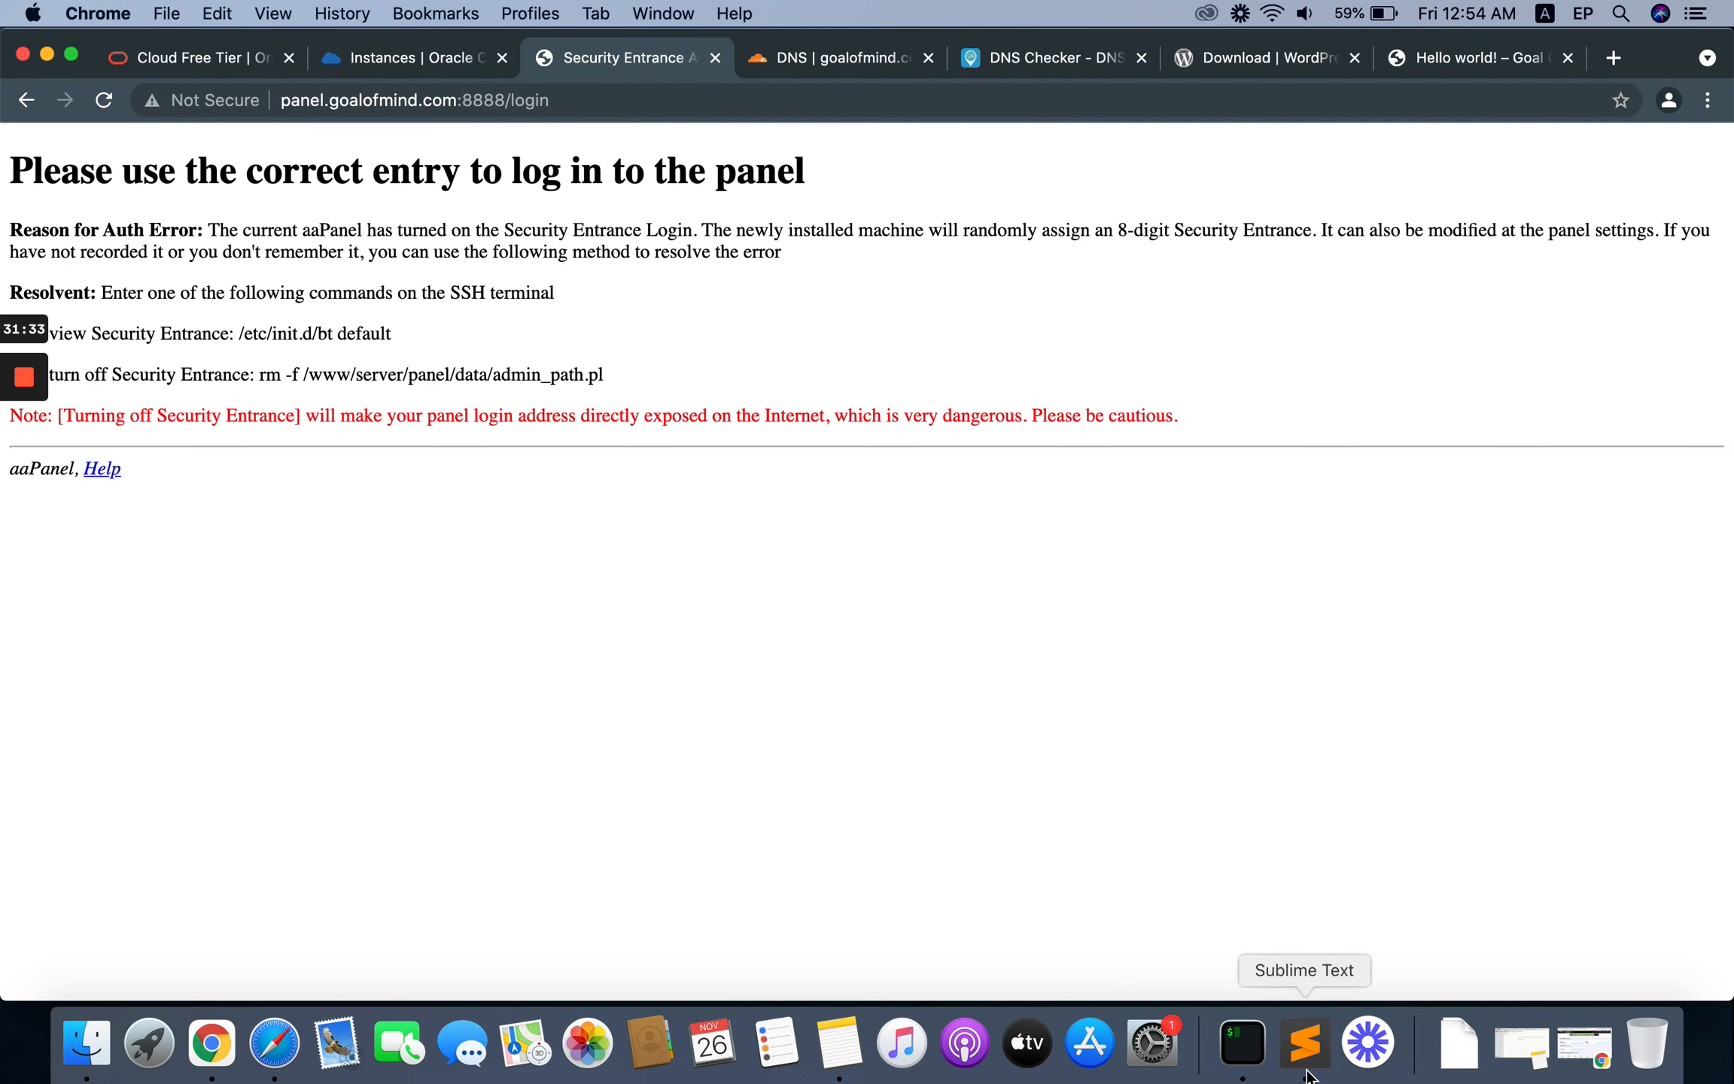
Step: Switch to Sublime Text and paste panel.goalofmind.com on its own line above the saved aaPanel login details
{"action": "left_click", "coordinate": [1306, 1044]}
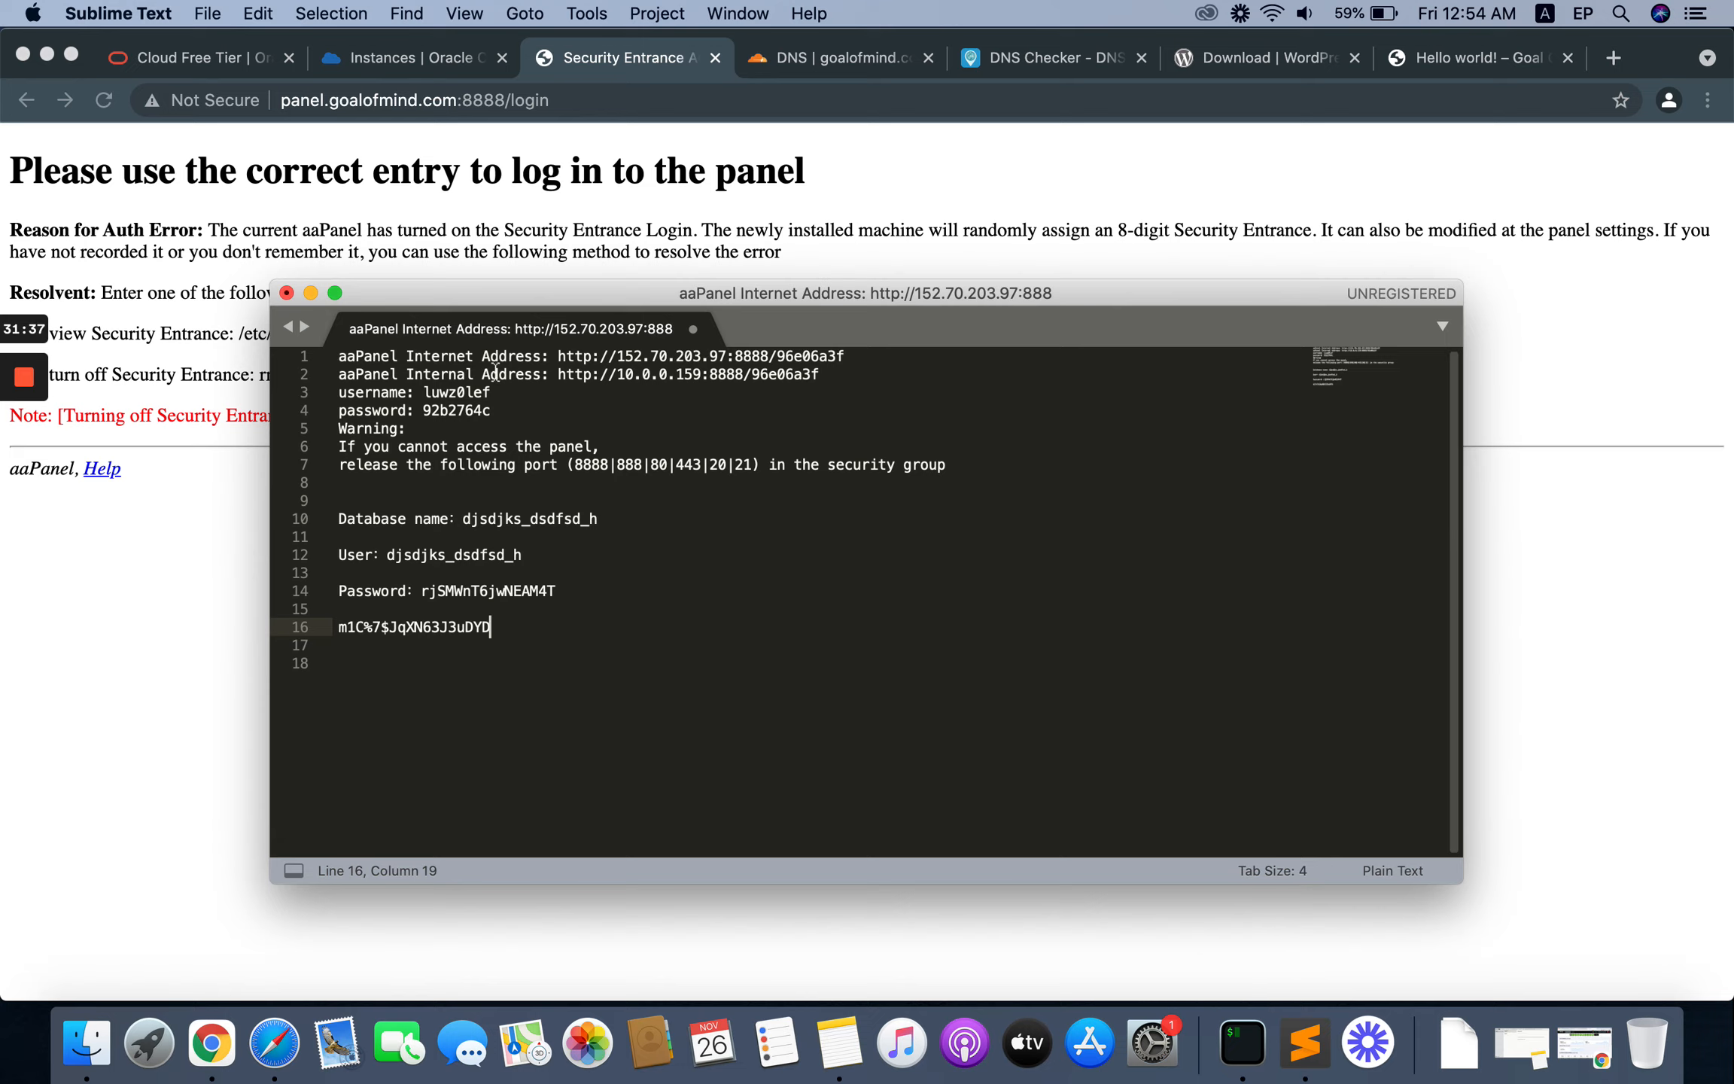
{"action": "left_click", "coordinate": [343, 356]}
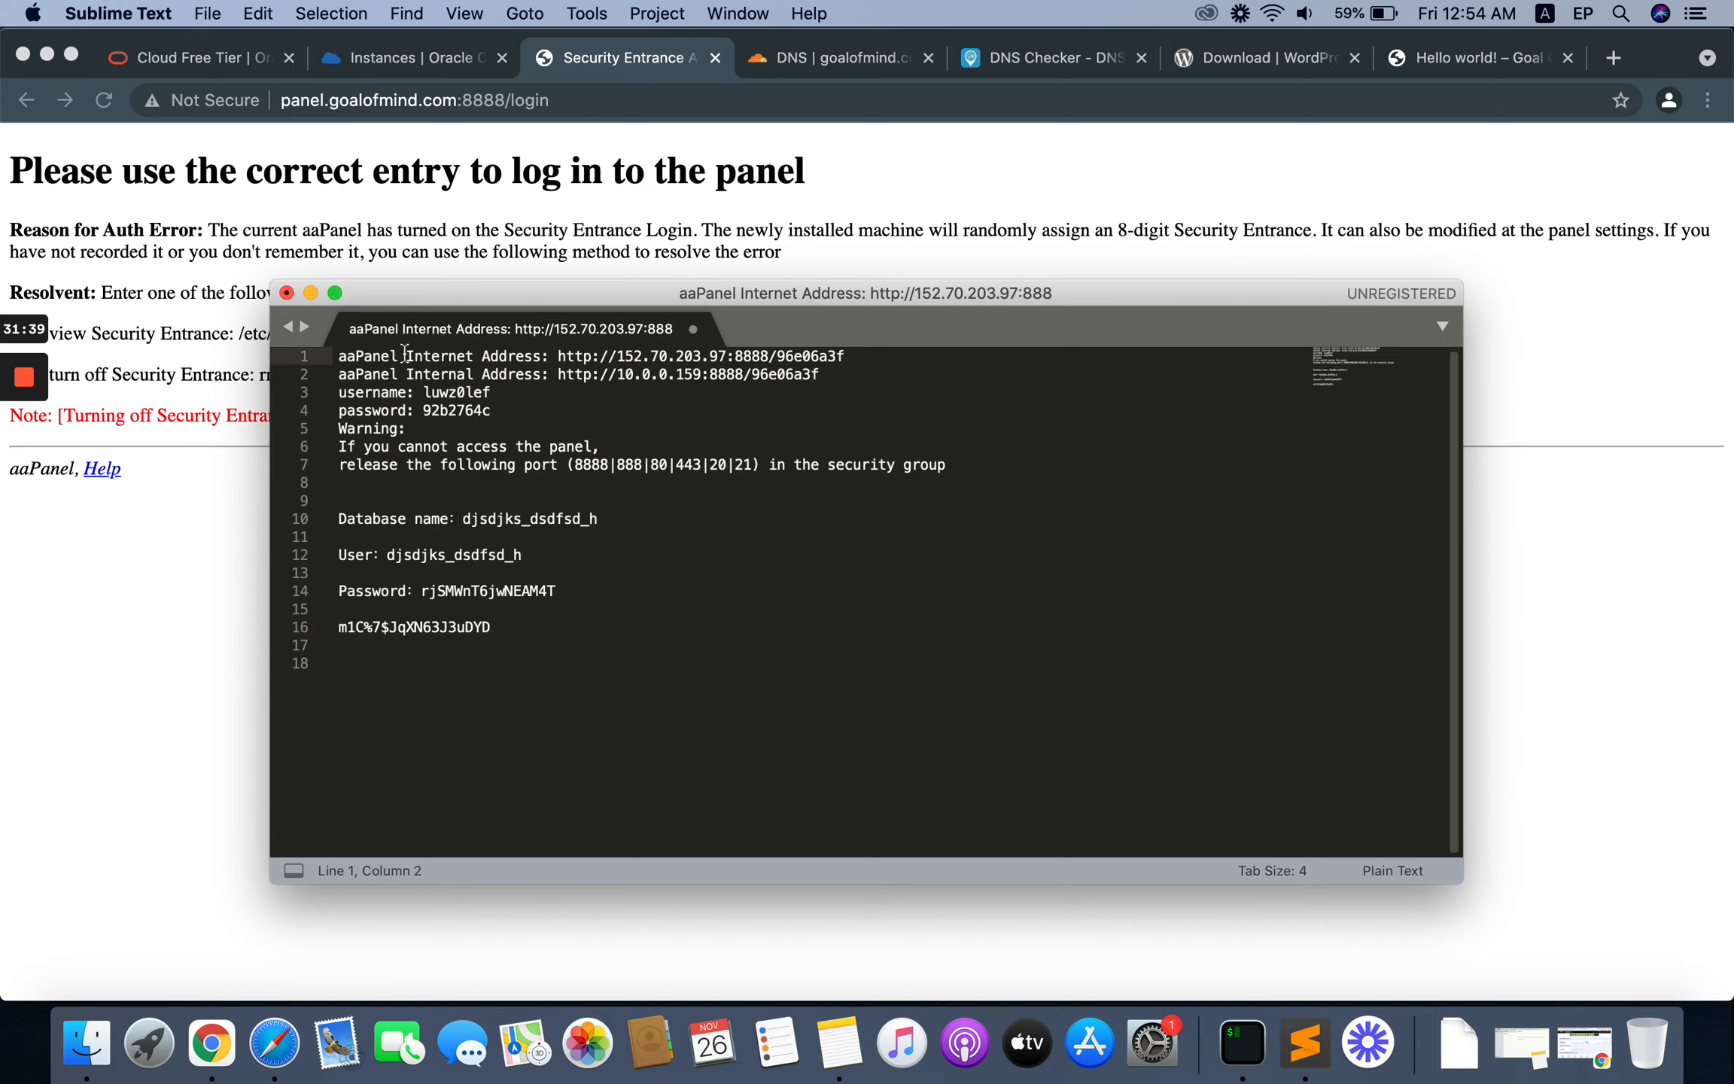
{"action": "key", "text": "Left"}
{"action": "key", "text": "Return"}
{"action": "key", "text": "Return"}
{"action": "key", "text": "Return"}
{"action": "key", "text": "Up"}
{"action": "key", "text": "Up"}
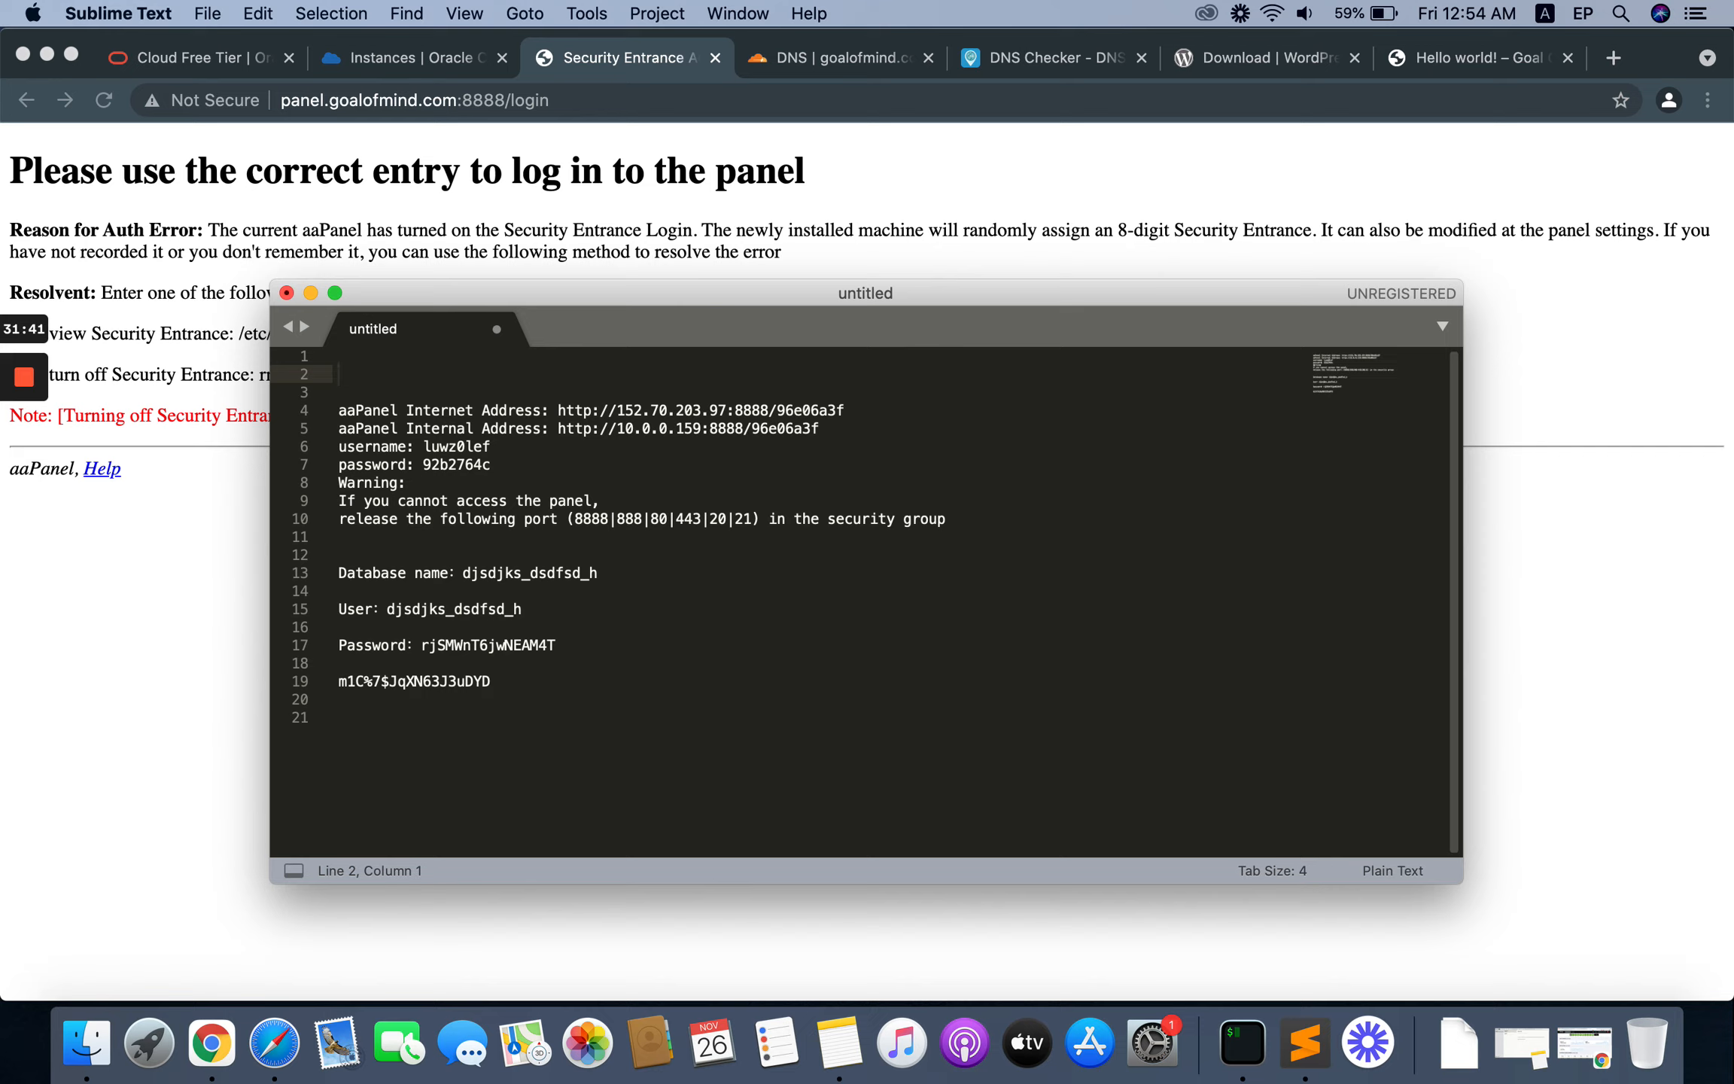
{"action": "type", "text": "panel.goalofmind.com"}
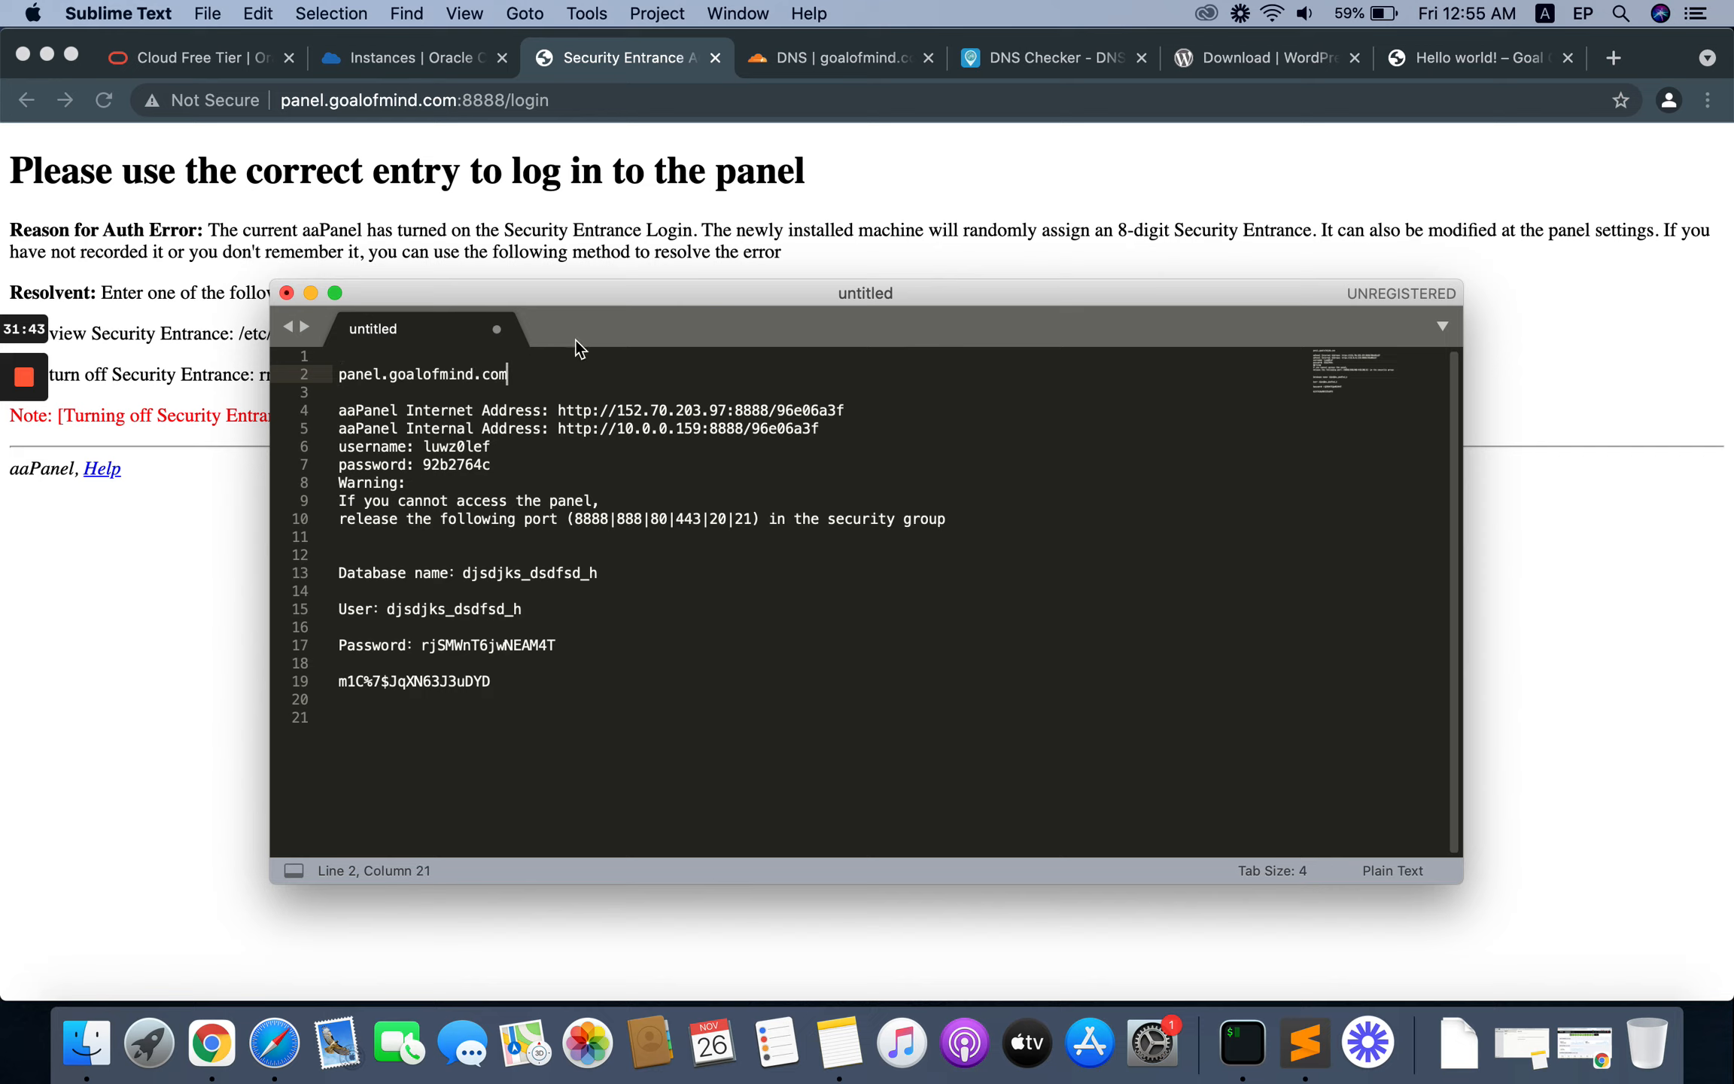
Step: Duplicate the aaPanel Internet Address line directly below the panel.goalofmind.com line, separated by a blank line
{"action": "left_click_drag", "start_coordinate": [873, 412], "coordinate": [322, 416]}
{"action": "key", "text": "super+c"}
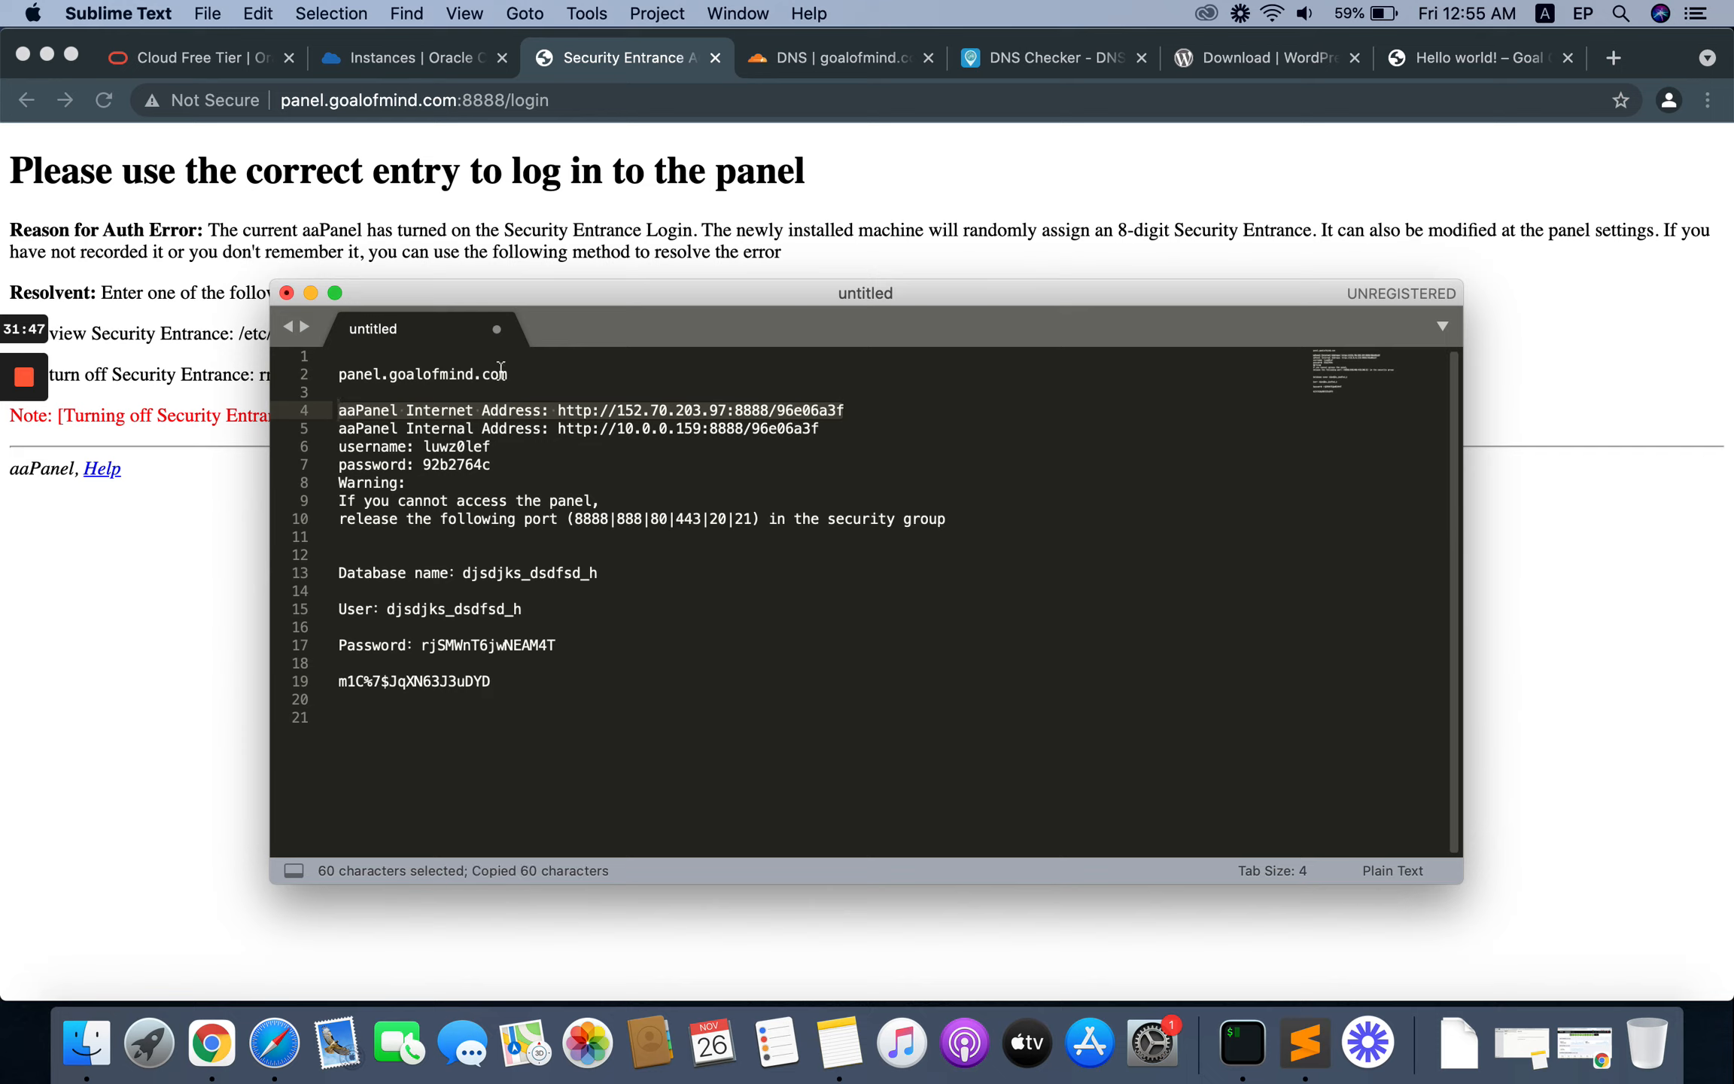
{"action": "key", "text": "Left"}
{"action": "key", "text": "Return"}
{"action": "key", "text": "Return"}
{"action": "key", "text": "Up"}
{"action": "key", "text": "Up"}
{"action": "key", "text": "super+v"}
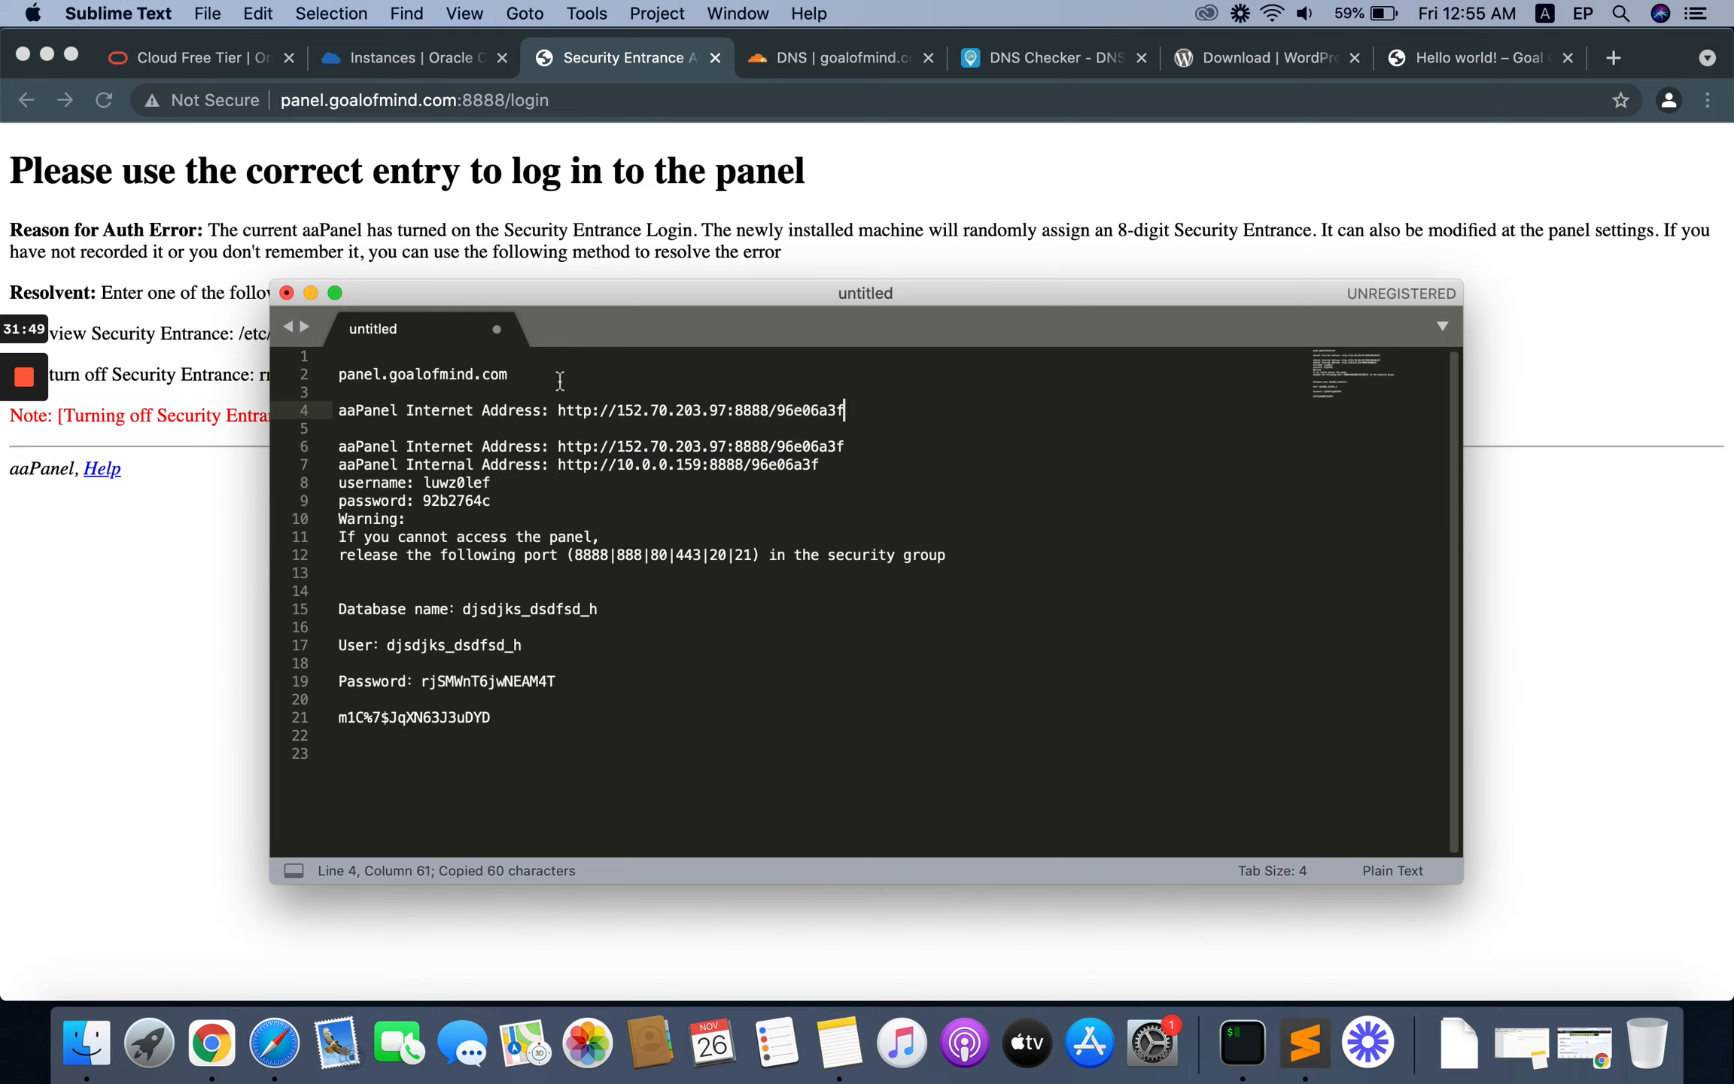
Step: Replace the IP address in the duplicated aaPanel Internet Address line with panel.goalofmind.com
{"action": "left_click_drag", "start_coordinate": [508, 374], "coordinate": [337, 366]}
{"action": "key", "text": "super+c"}
{"action": "left_click", "coordinate": [634, 411]}
{"action": "left_click_drag", "start_coordinate": [725, 410], "coordinate": [617, 412]}
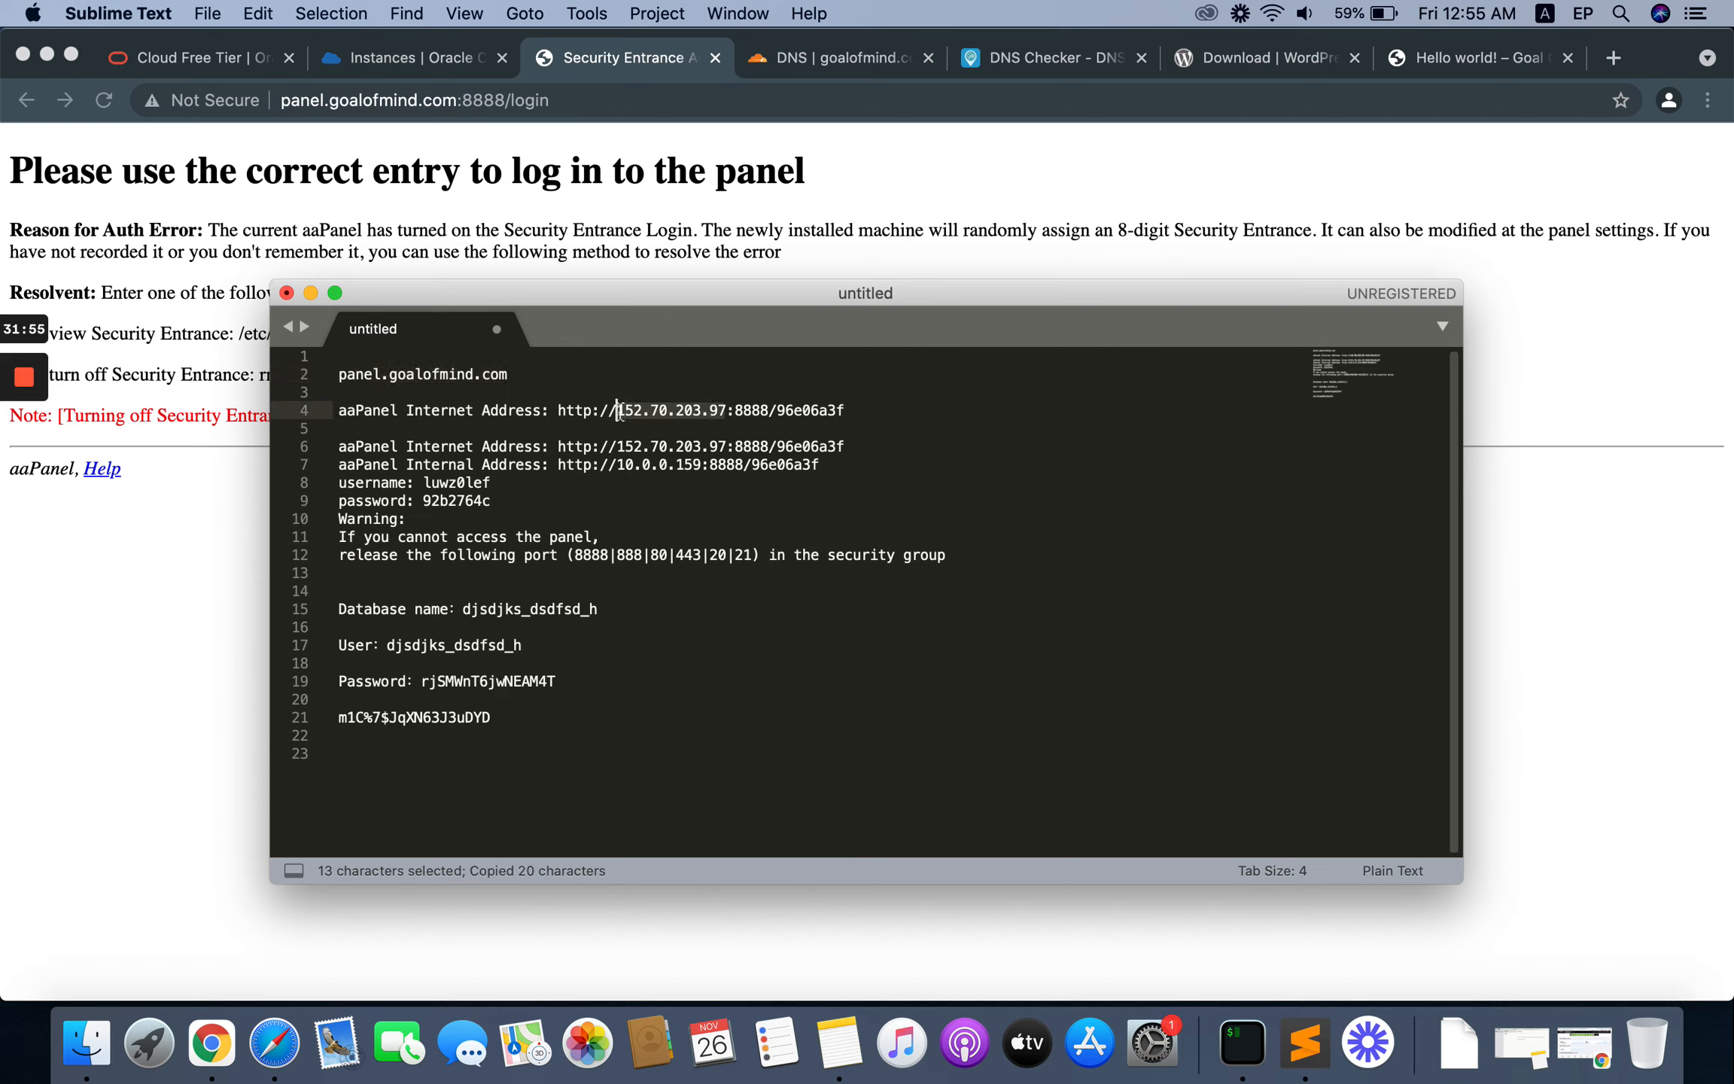
{"action": "key", "text": "super+v"}
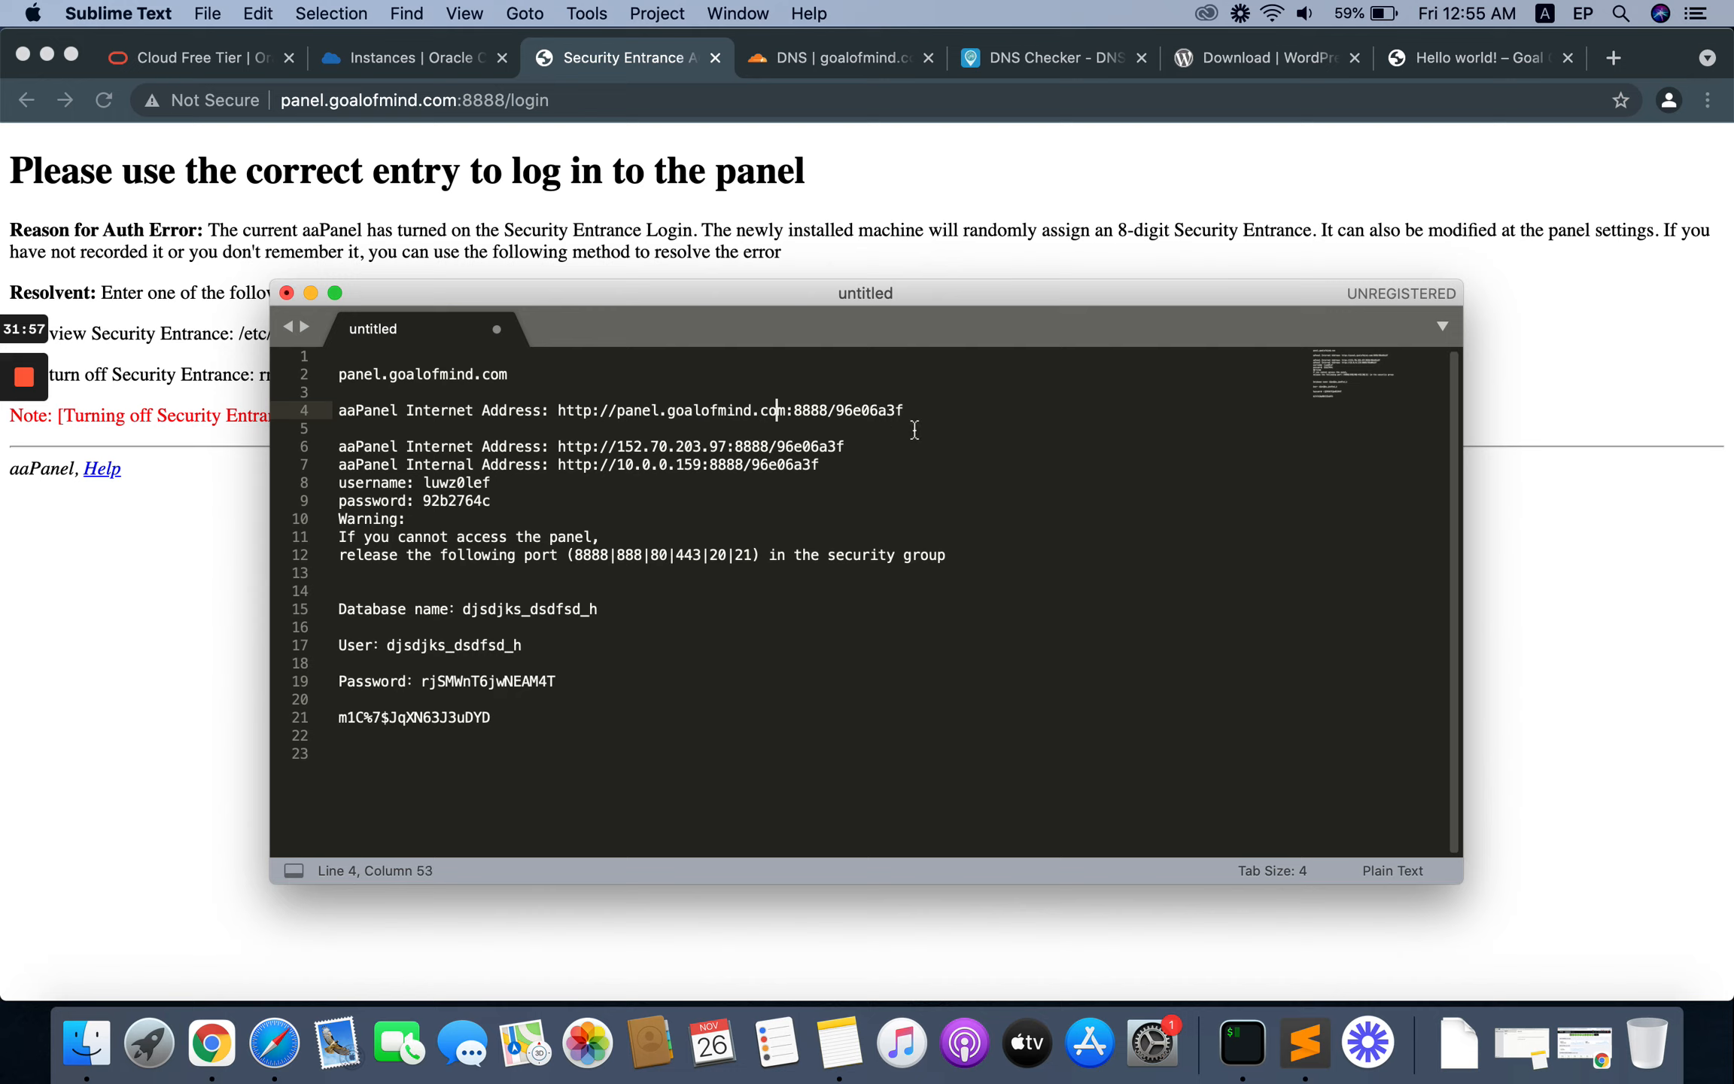
Step: Copy the panel.goalofmind.com:8888 address with its security entrance path from the notes and open it in Chrome
{"action": "left_click", "coordinate": [924, 411]}
{"action": "left_click_drag", "start_coordinate": [923, 411], "coordinate": [559, 412]}
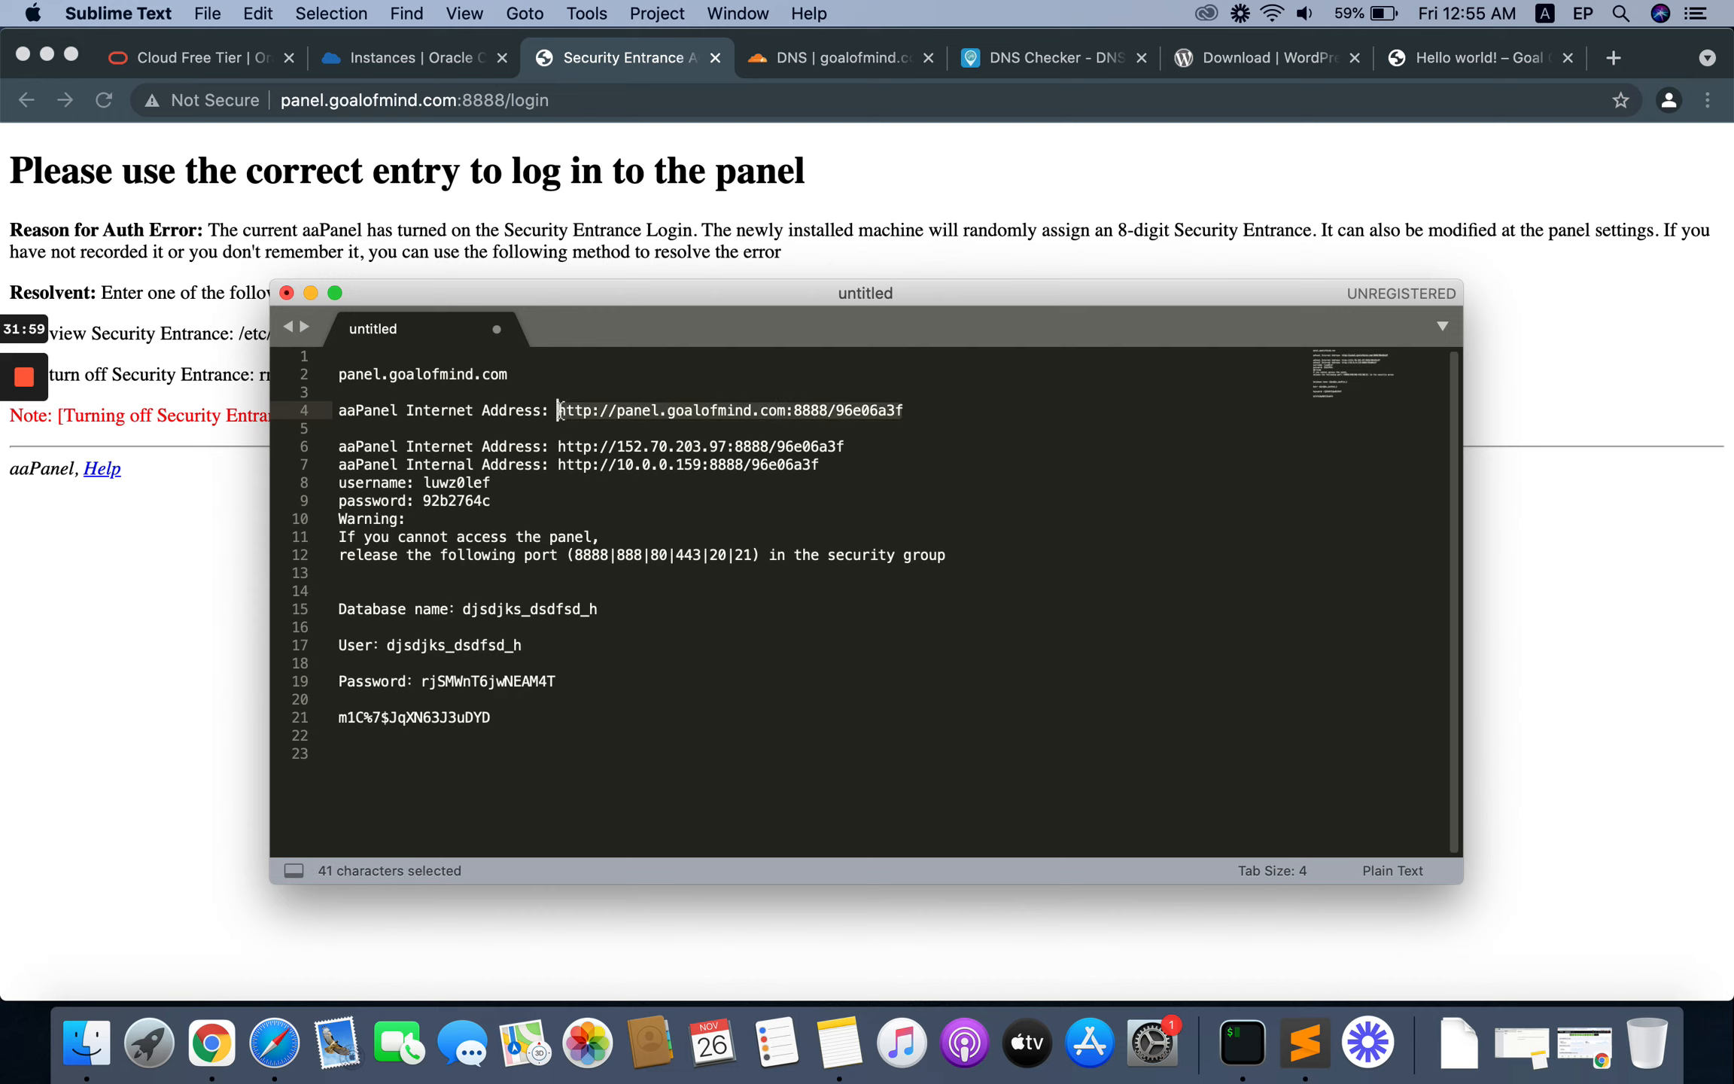
{"action": "right_click", "coordinate": [608, 413]}
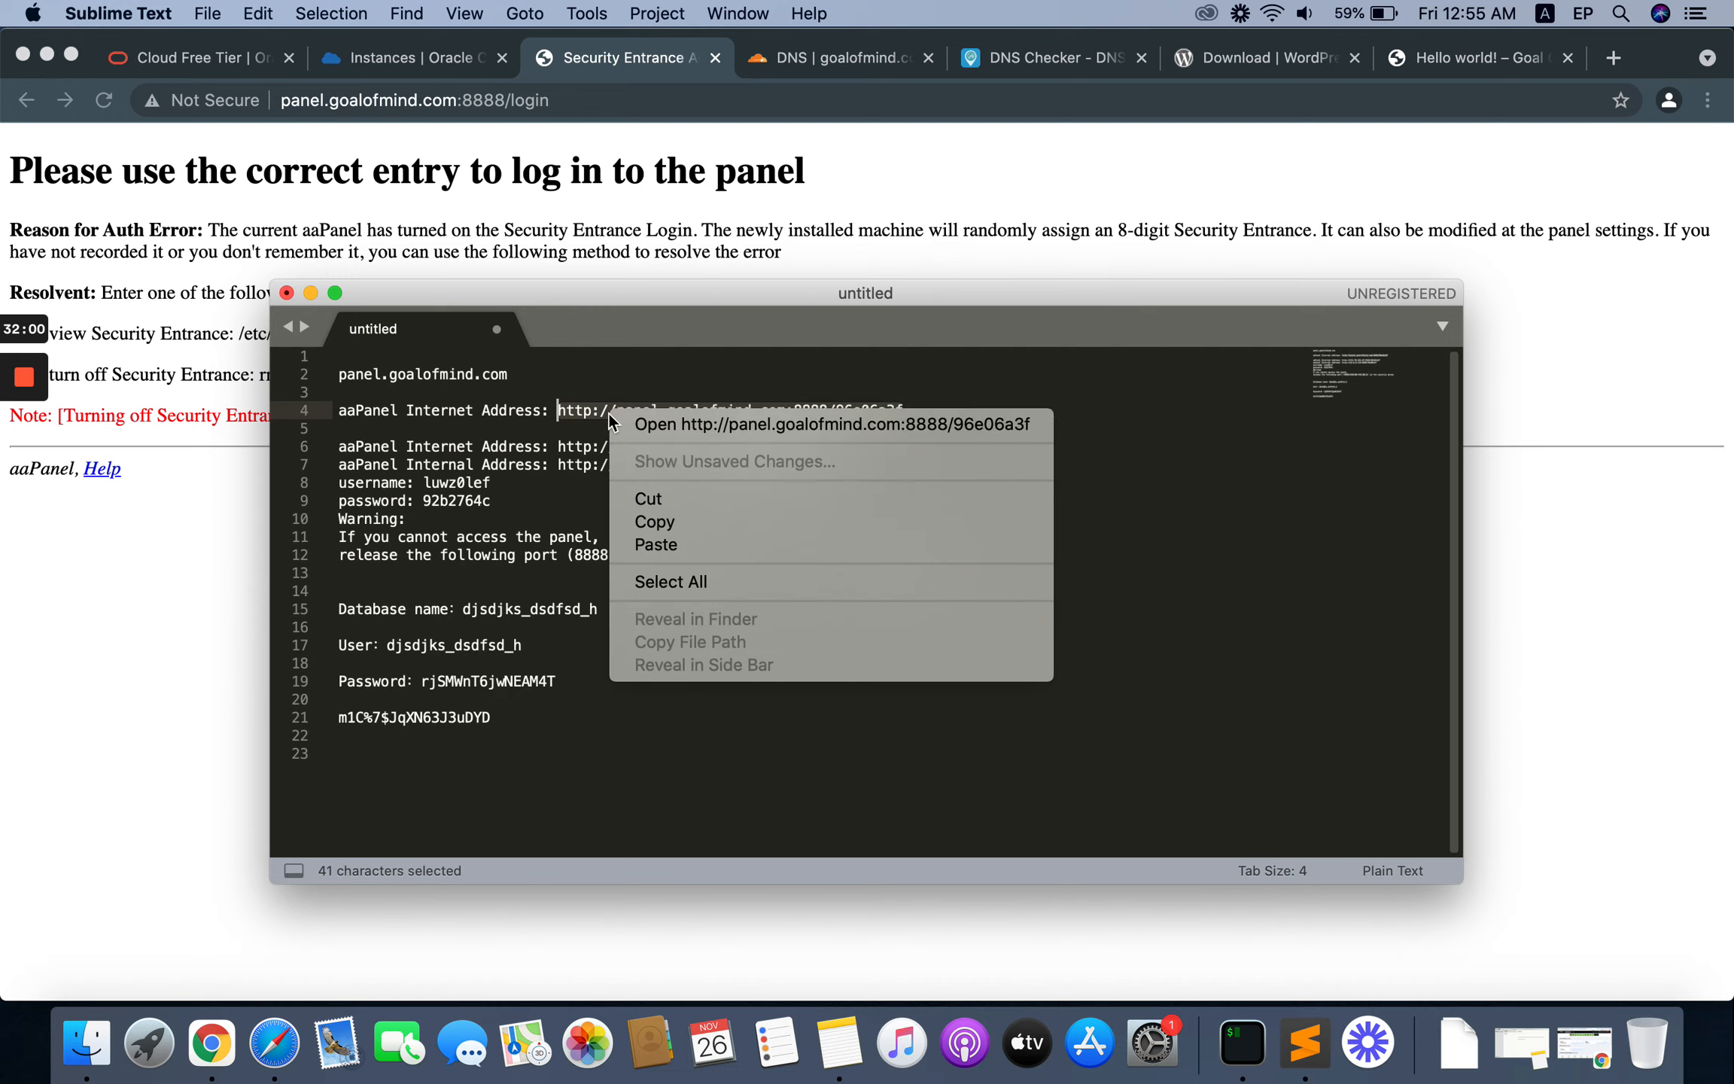
{"action": "left_click", "coordinate": [678, 524]}
{"action": "left_click", "coordinate": [1538, 419]}
{"action": "left_click", "coordinate": [489, 113]}
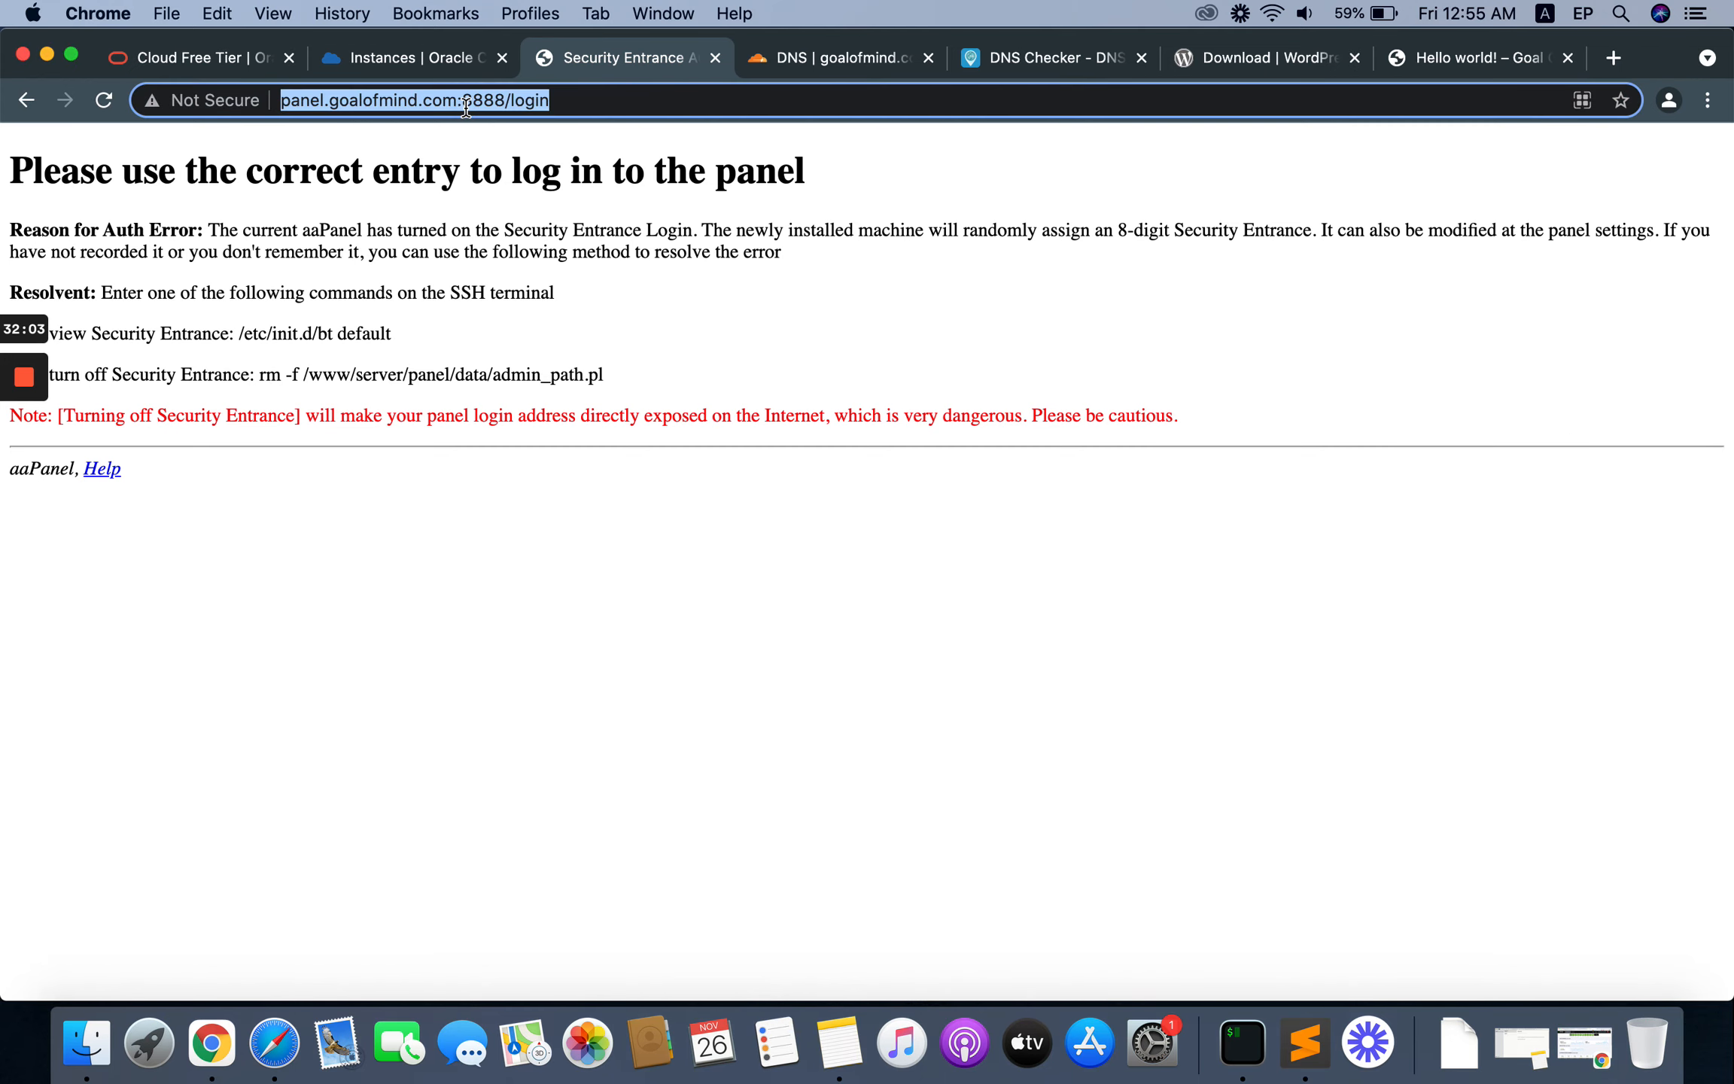
{"action": "right_click", "coordinate": [467, 105]}
{"action": "left_click", "coordinate": [570, 298]}
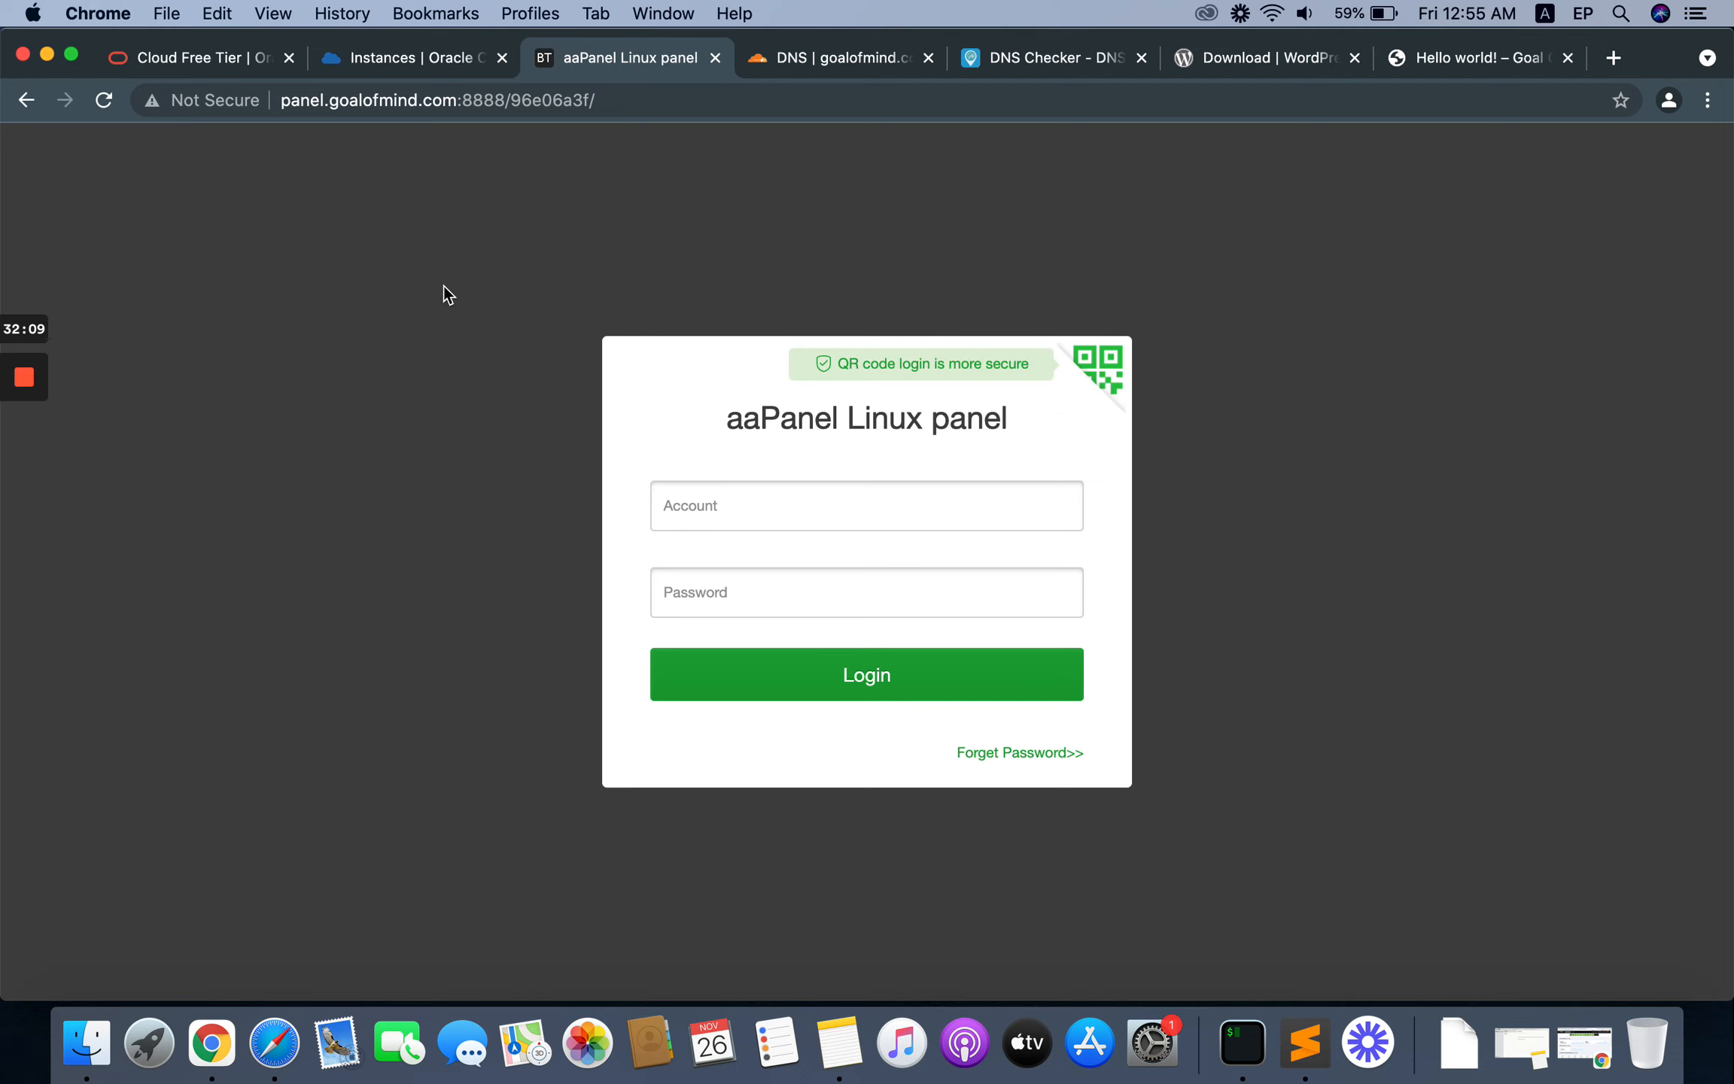
Step: Copy the aaPanel username from the Sublime Text notes into the account field of the login page in Chrome
{"action": "left_click", "coordinate": [1305, 1042]}
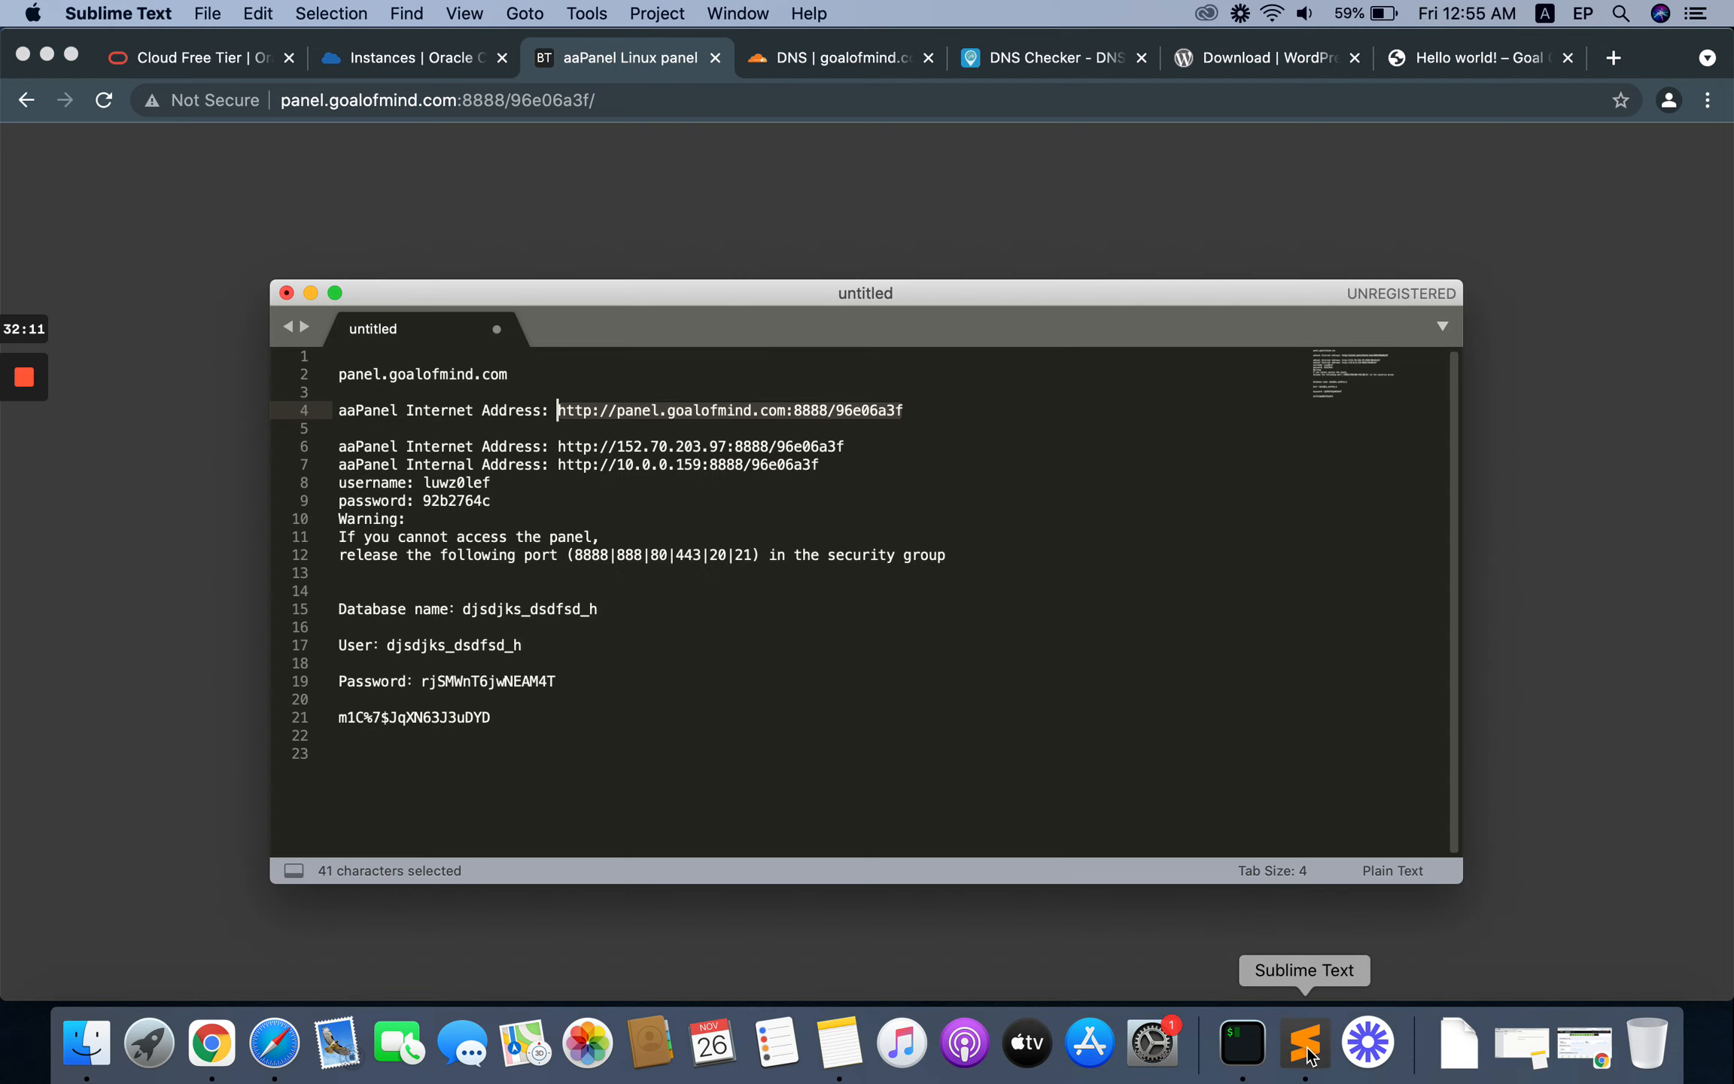
{"action": "double_click", "coordinate": [455, 482]}
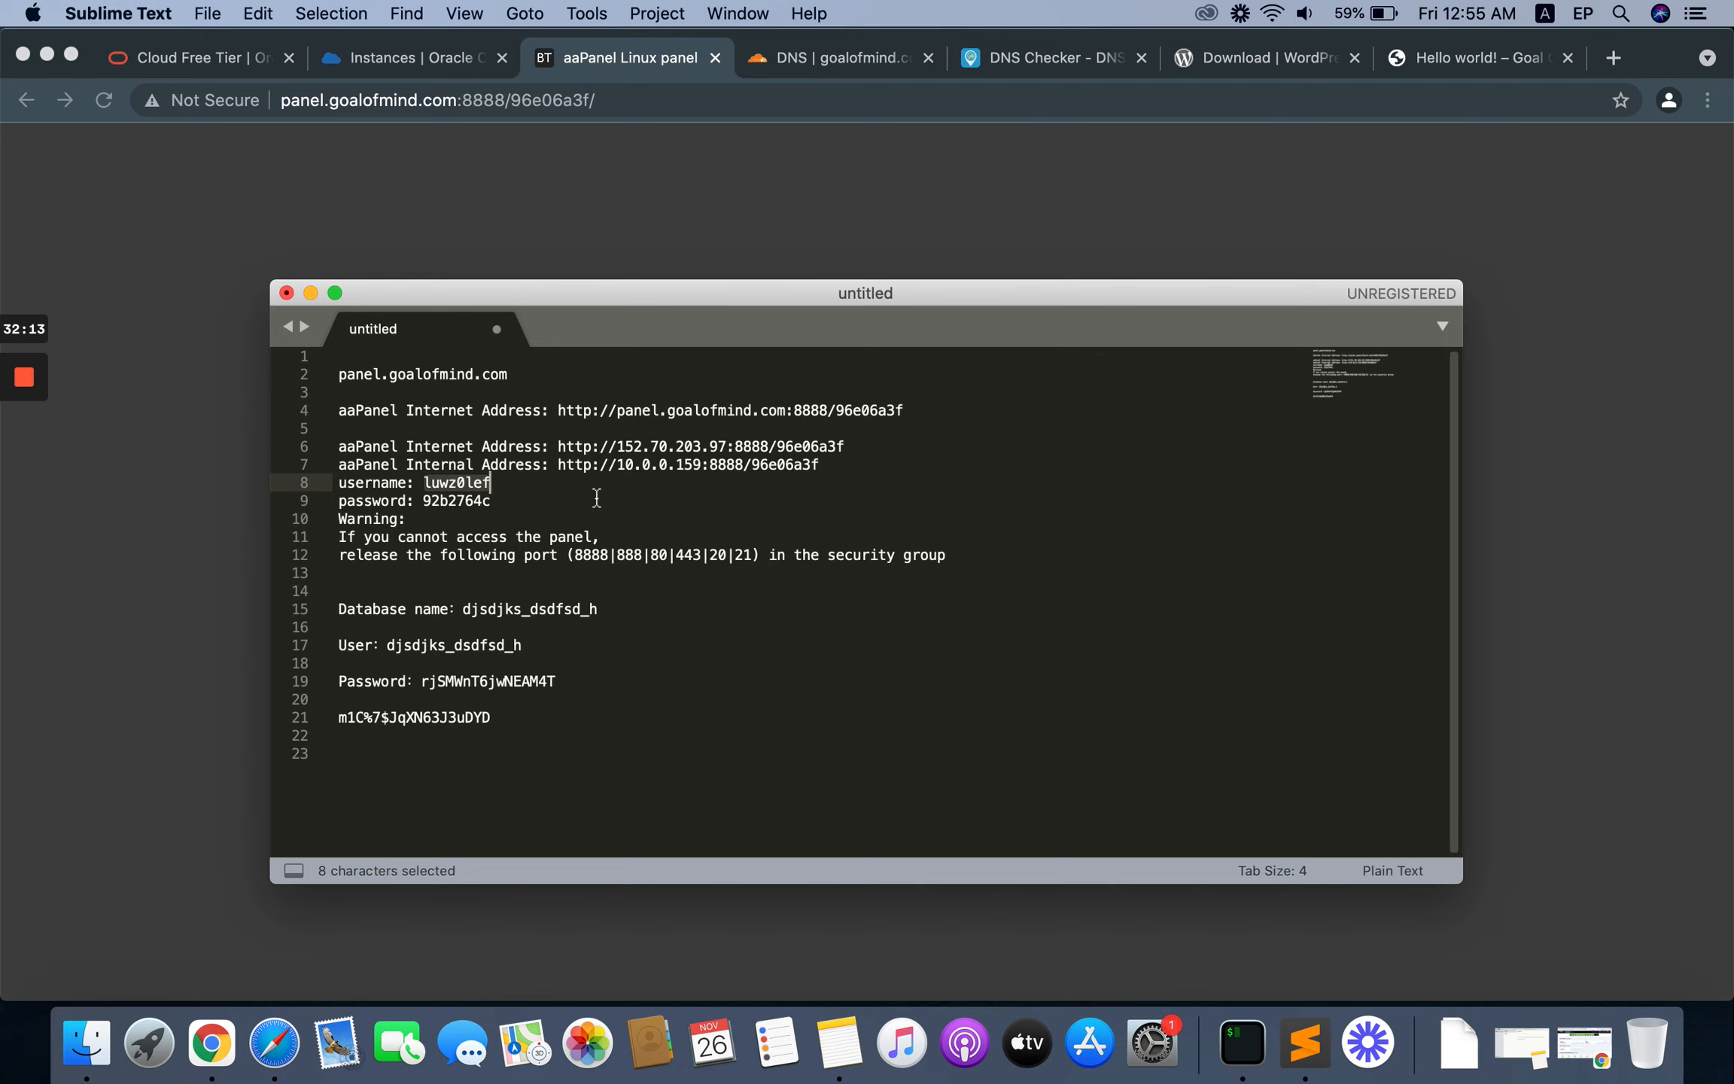
{"action": "key", "text": "super+c"}
{"action": "left_click", "coordinate": [143, 472]}
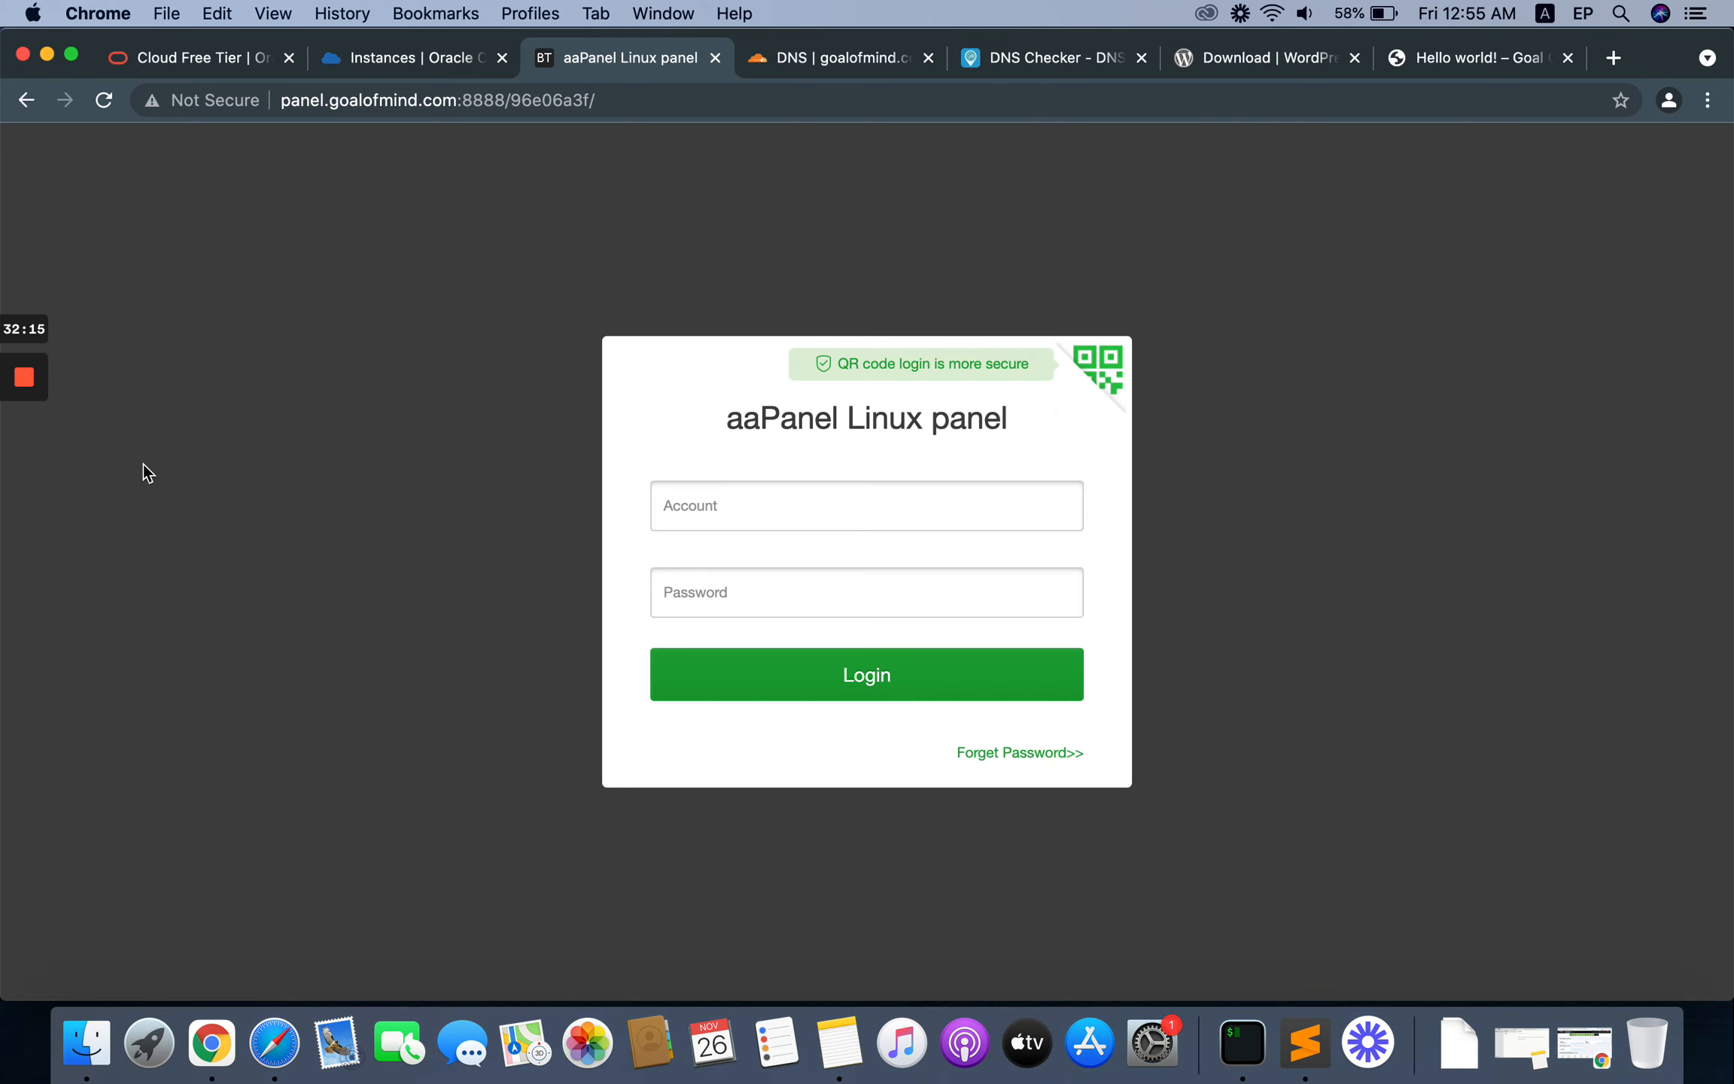
{"action": "key", "text": "super+v"}
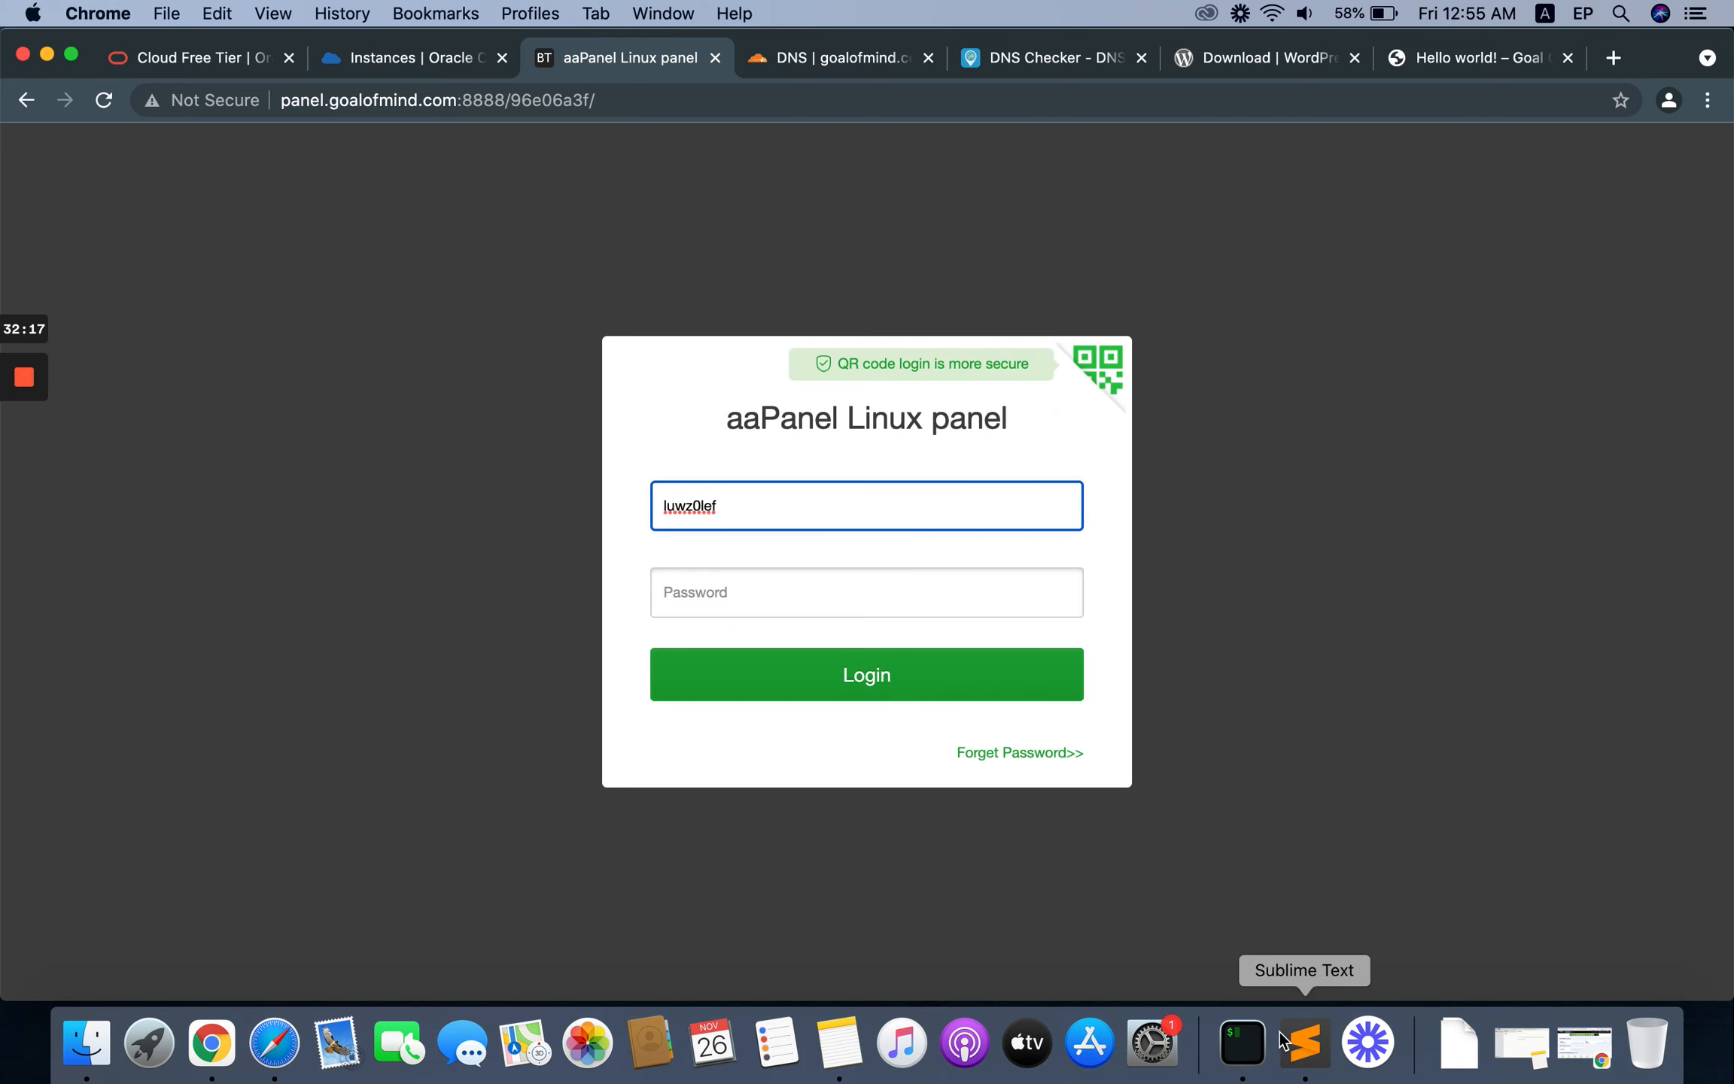
Step: Copy the aaPanel password from the notes into the password field, log in, and decline saving the password in Chrome
{"action": "left_click", "coordinate": [1304, 1042]}
{"action": "left_click", "coordinate": [458, 500]}
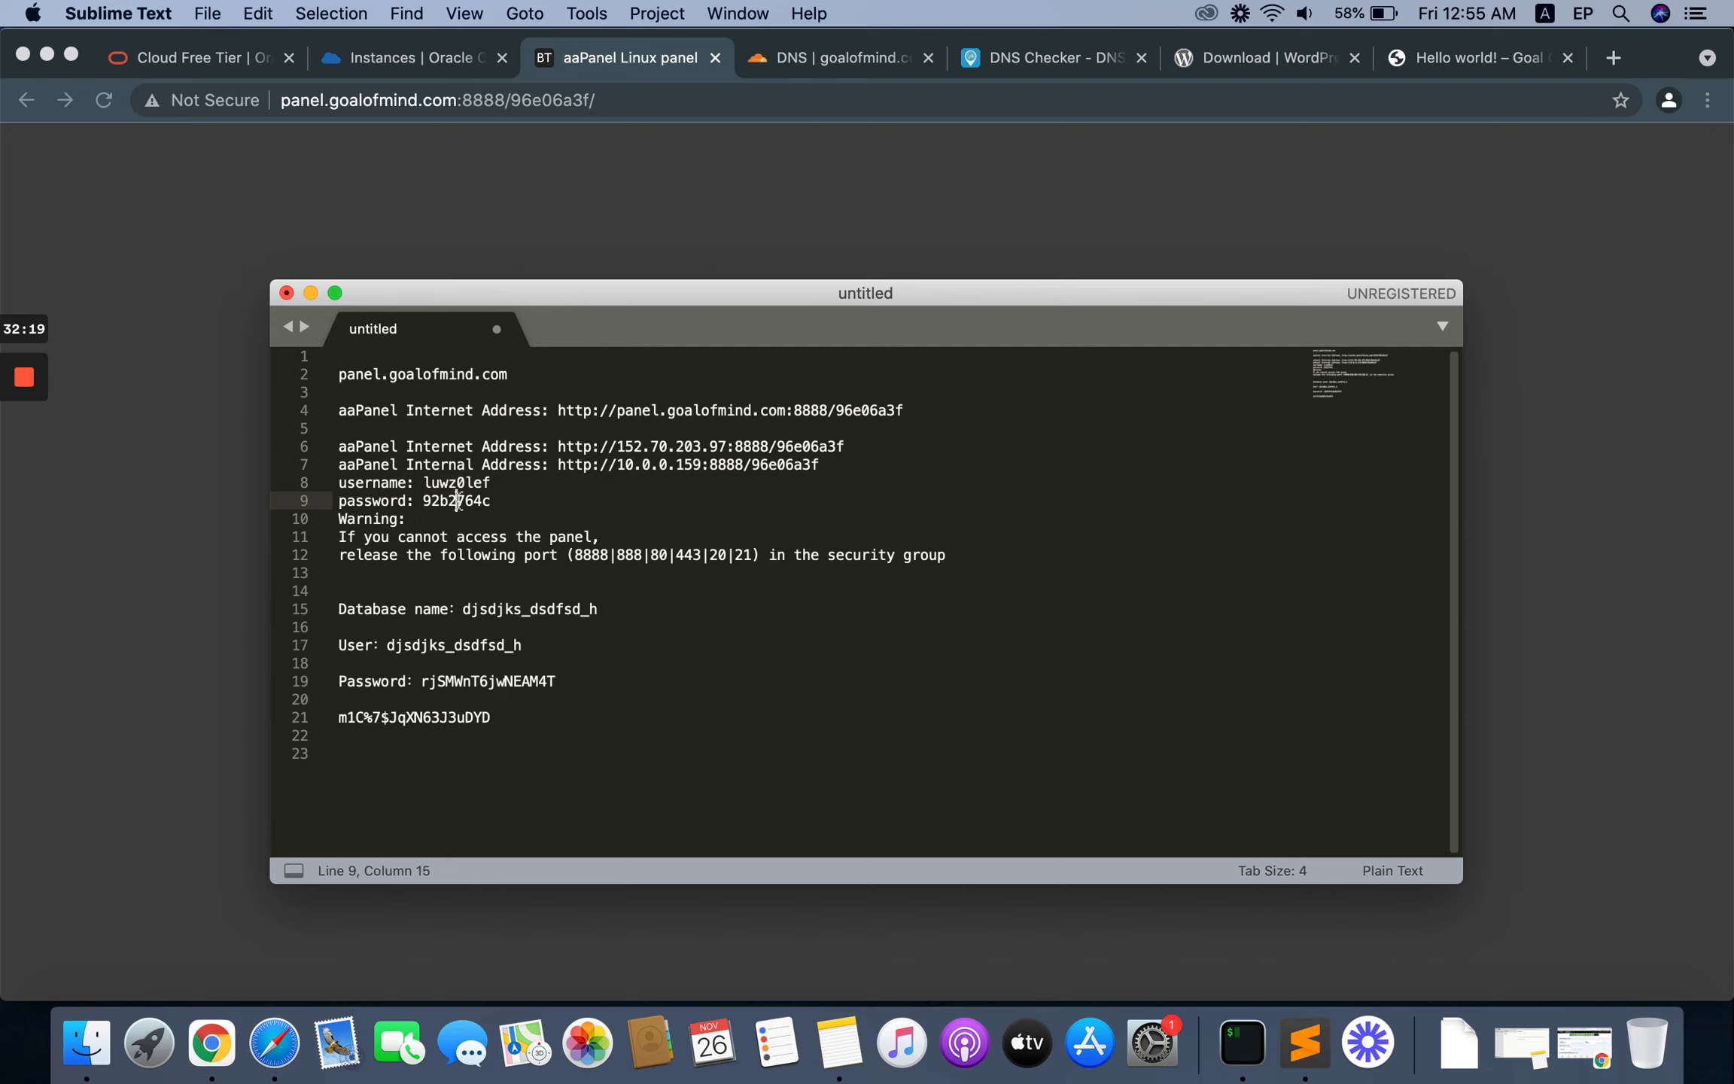
{"action": "double_click", "coordinate": [457, 500]}
{"action": "left_click", "coordinate": [101, 457]}
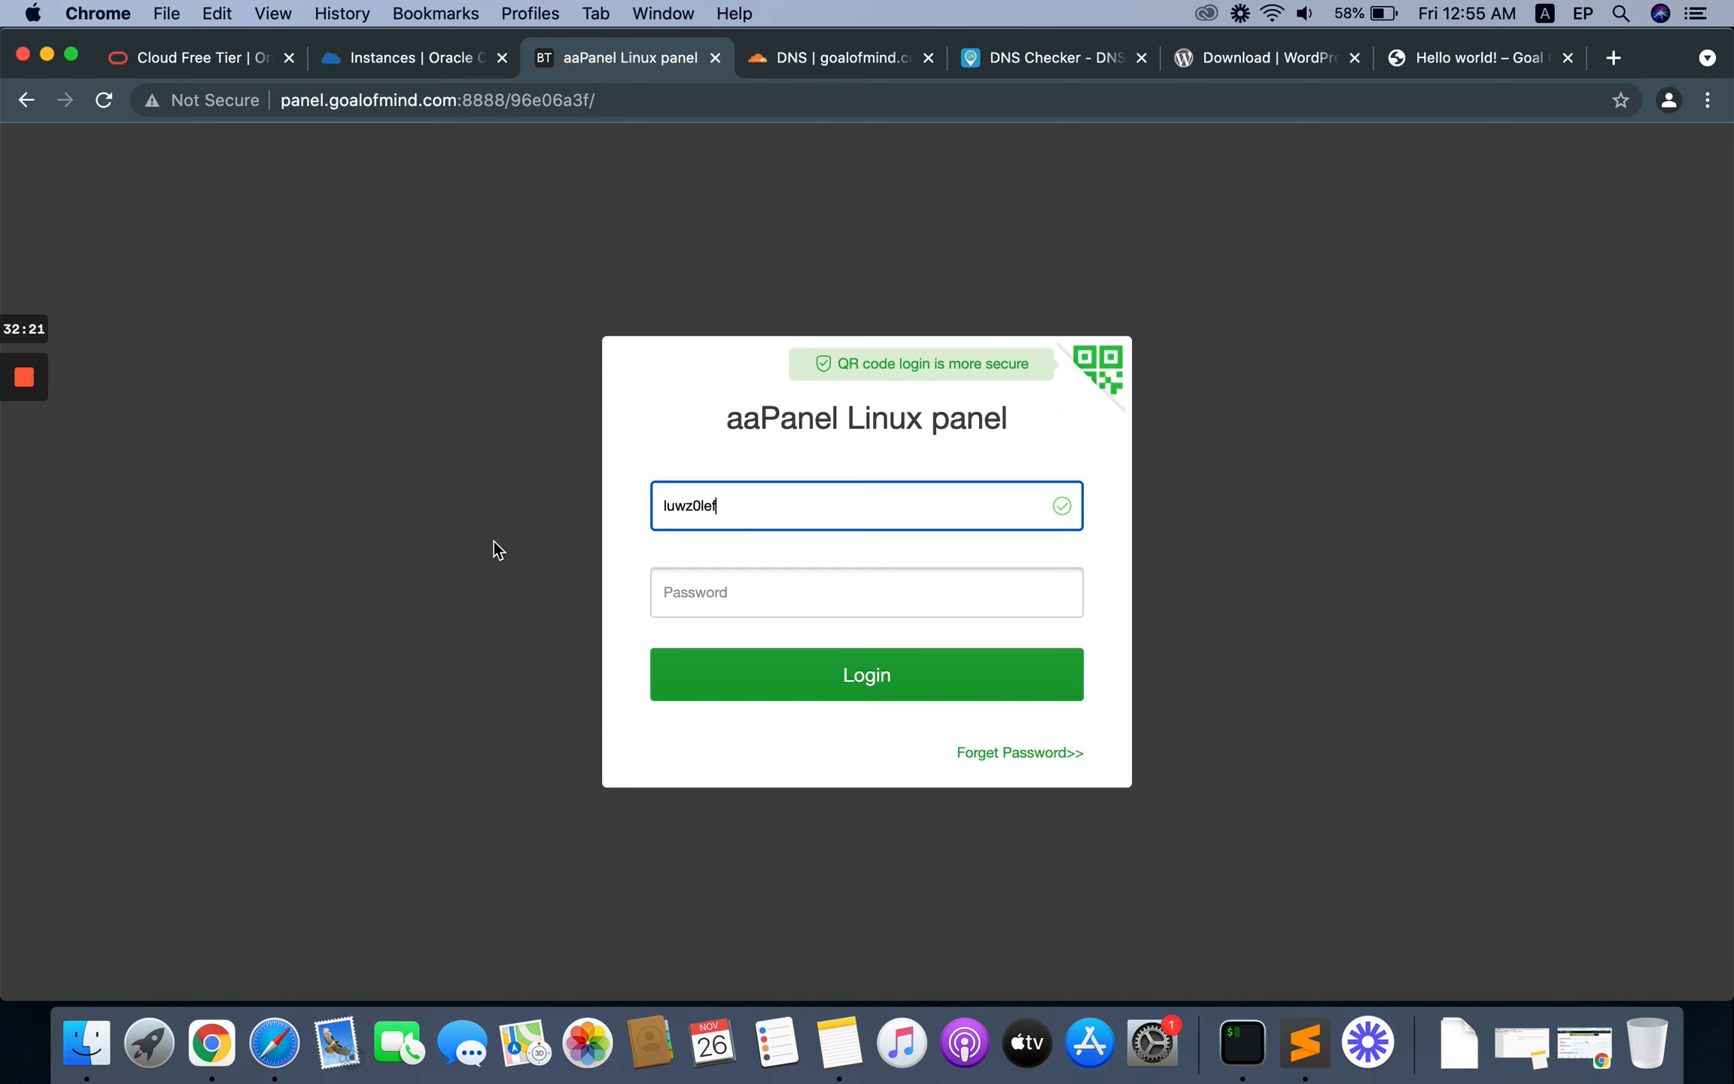
{"action": "key", "text": "Tab"}
{"action": "key", "text": "super+v"}
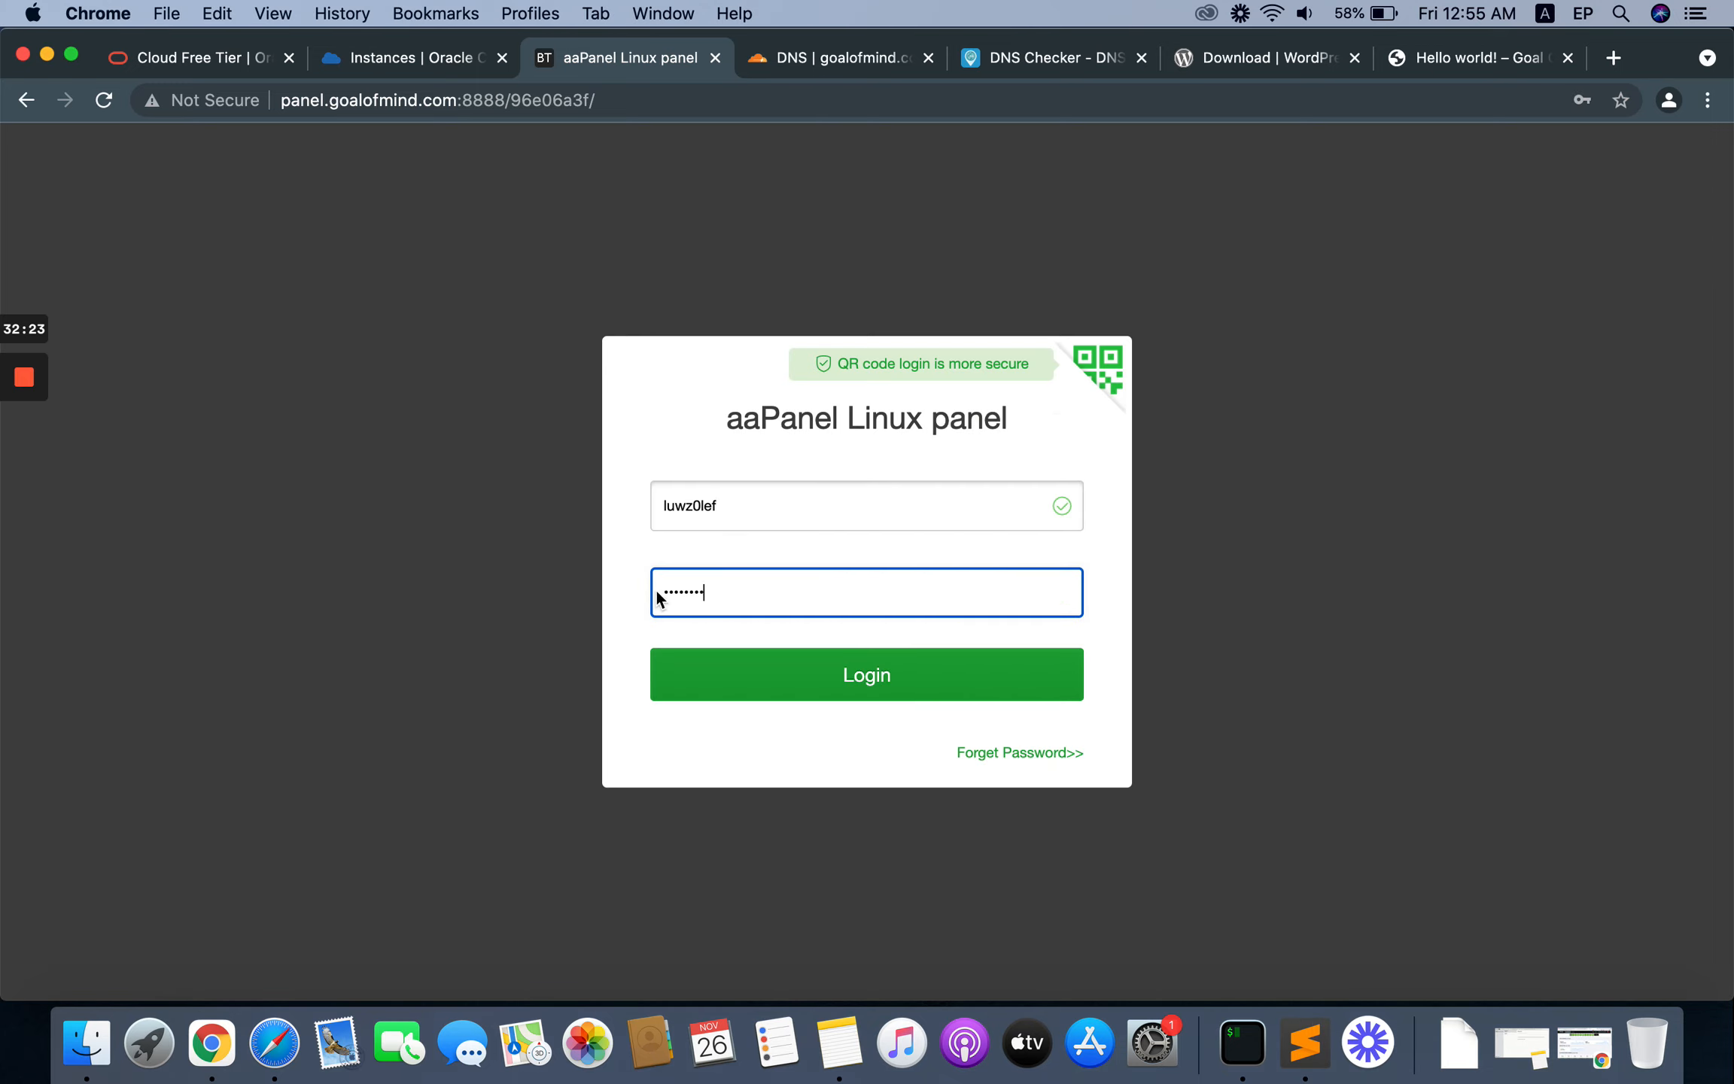
{"action": "left_click", "coordinate": [876, 681]}
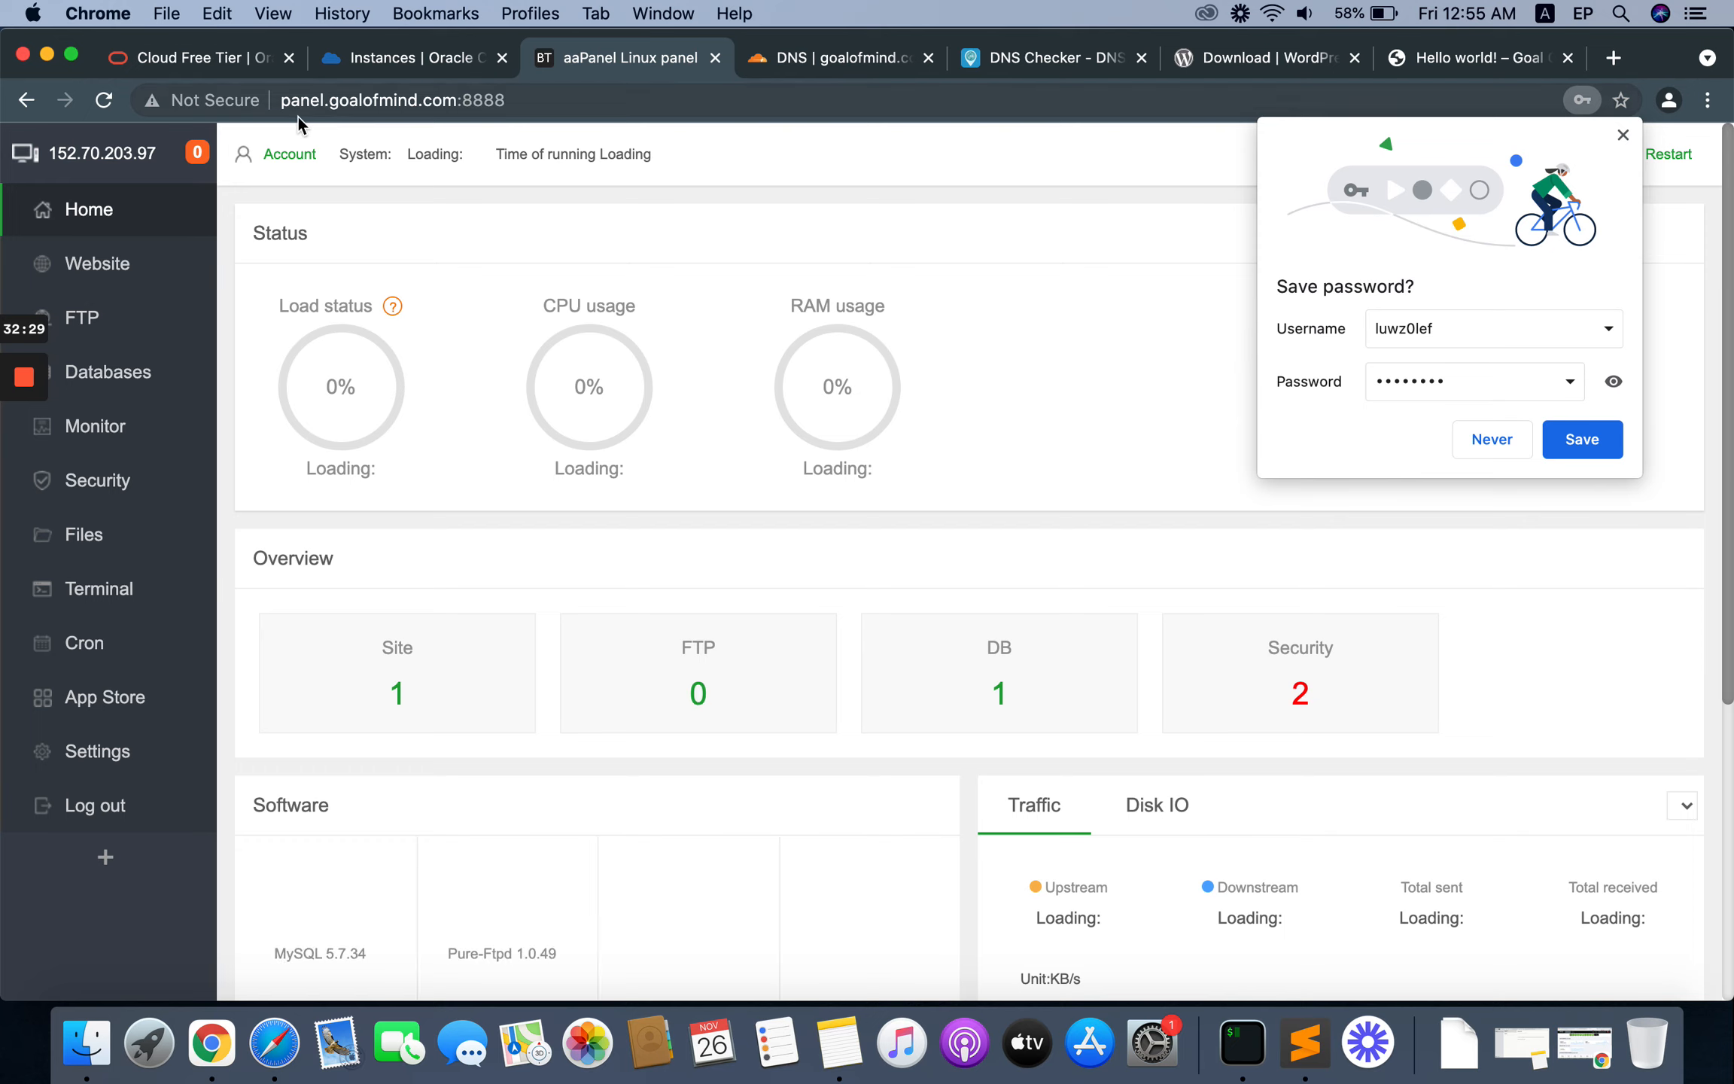
{"action": "left_click", "coordinate": [1492, 439]}
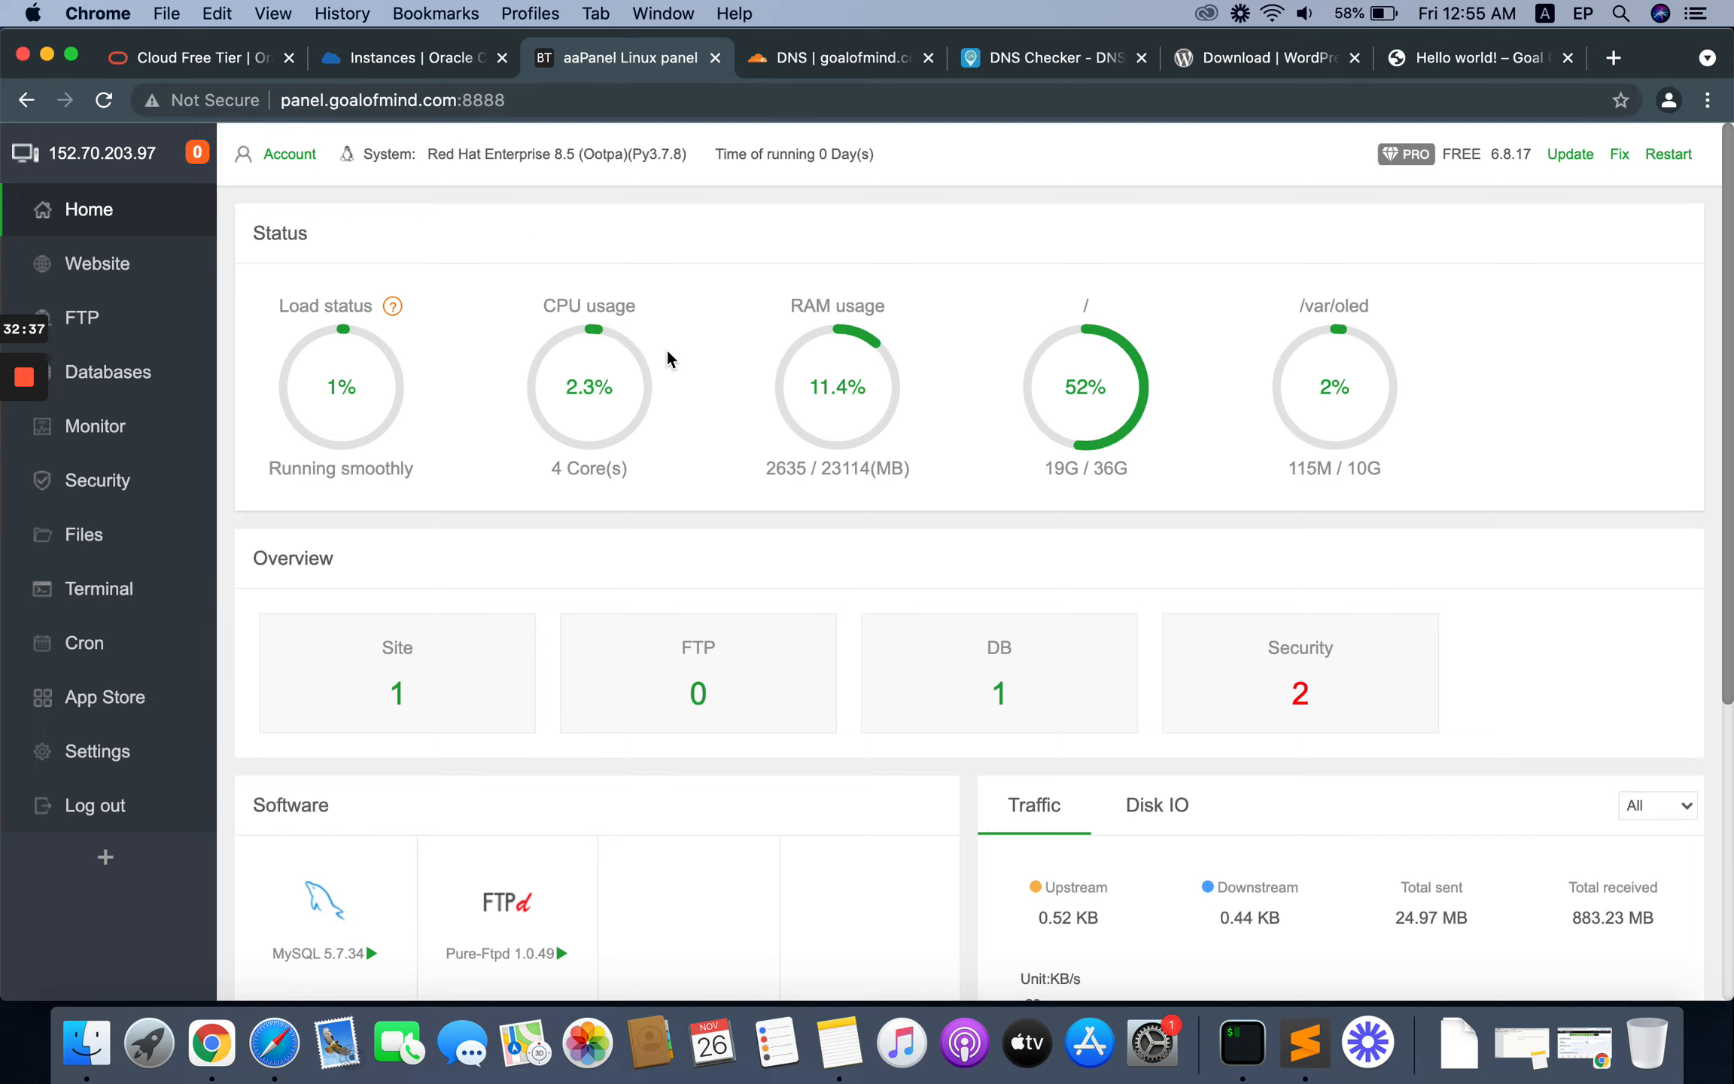
Step: Turn on Panel SSL in the aaPanel settings and choose Let's Encrypt as the certificate type
{"action": "mouse_move", "coordinate": [621, 379]}
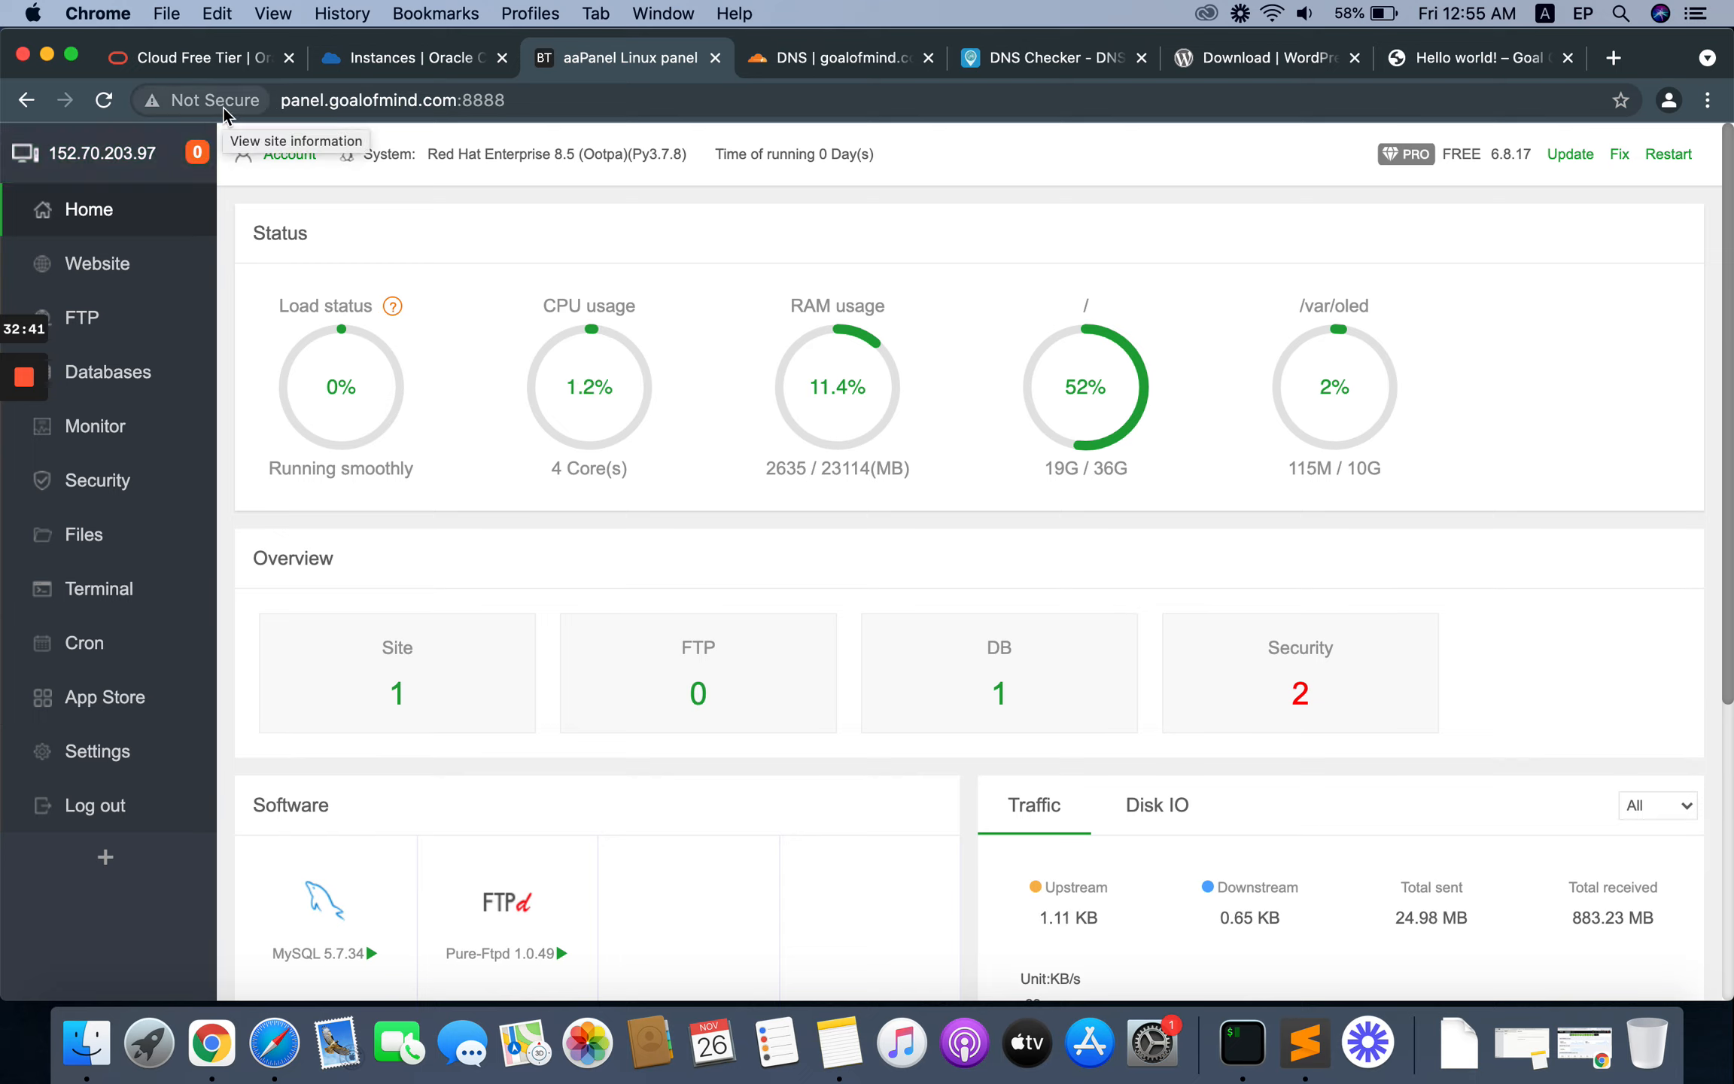
{"action": "left_click", "coordinate": [100, 752]}
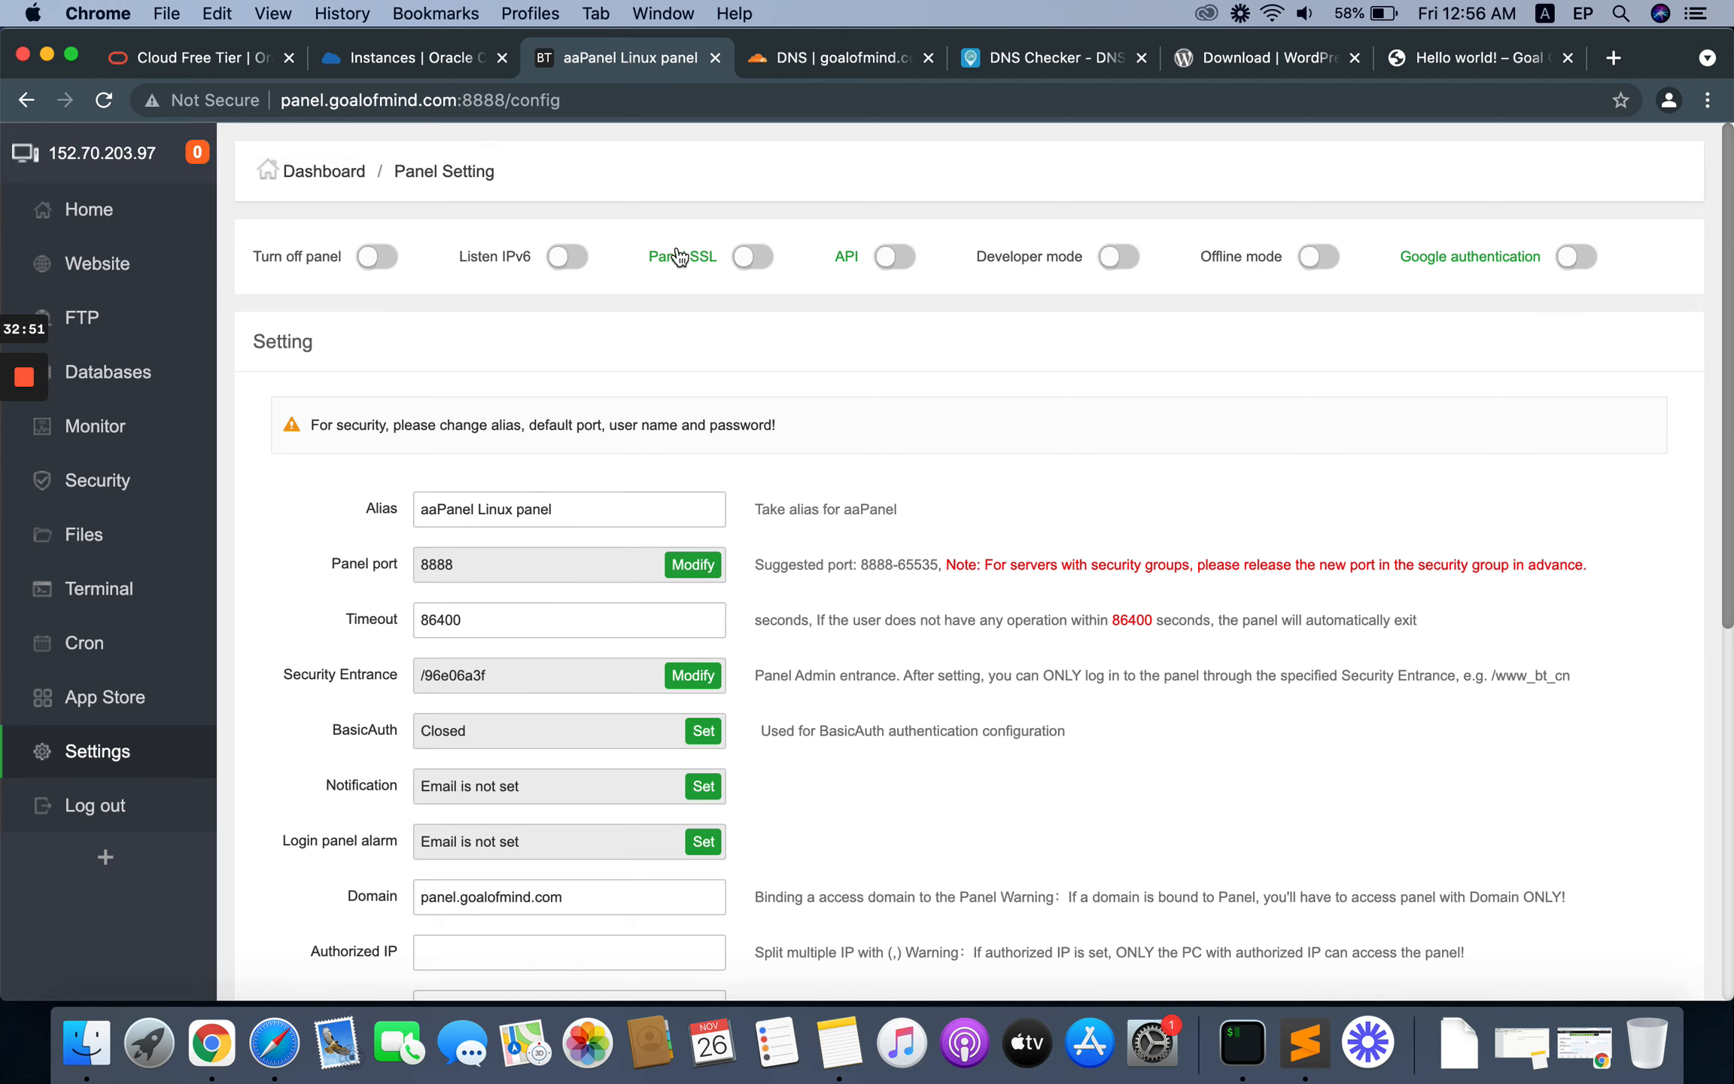
{"action": "left_click", "coordinate": [764, 262]}
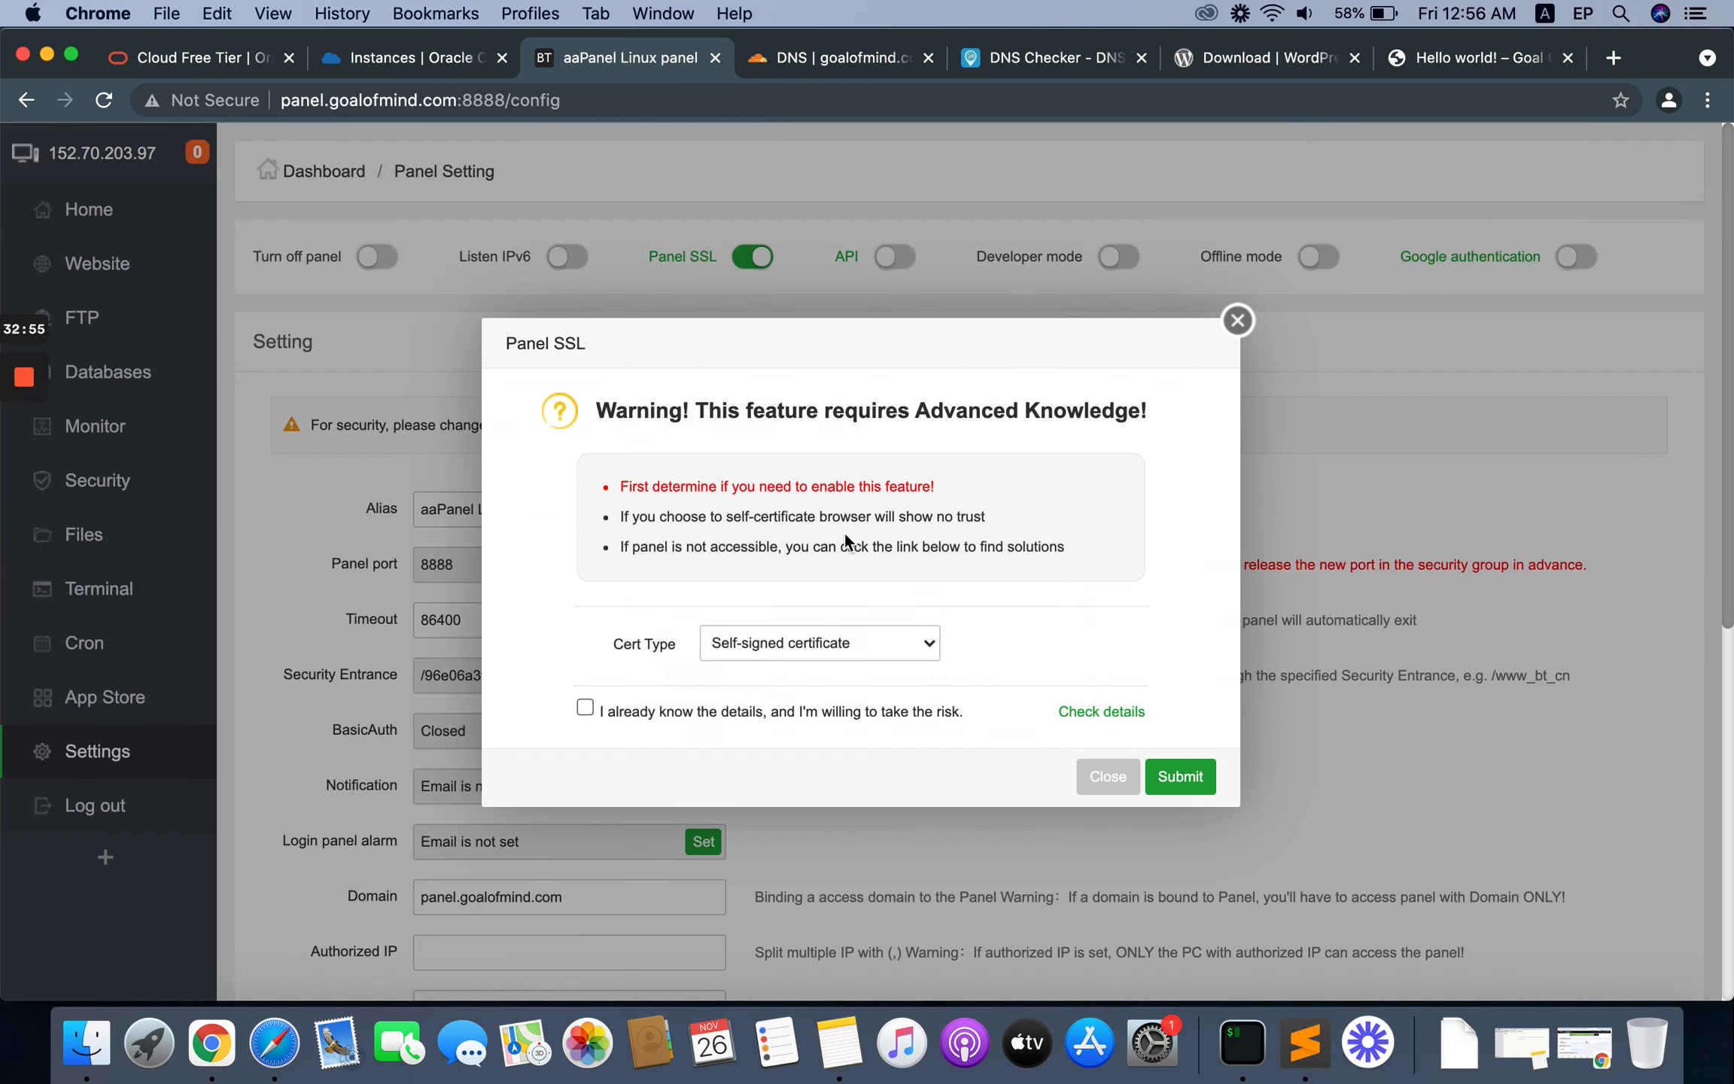
{"action": "left_click", "coordinate": [836, 644]}
{"action": "left_click", "coordinate": [809, 662]}
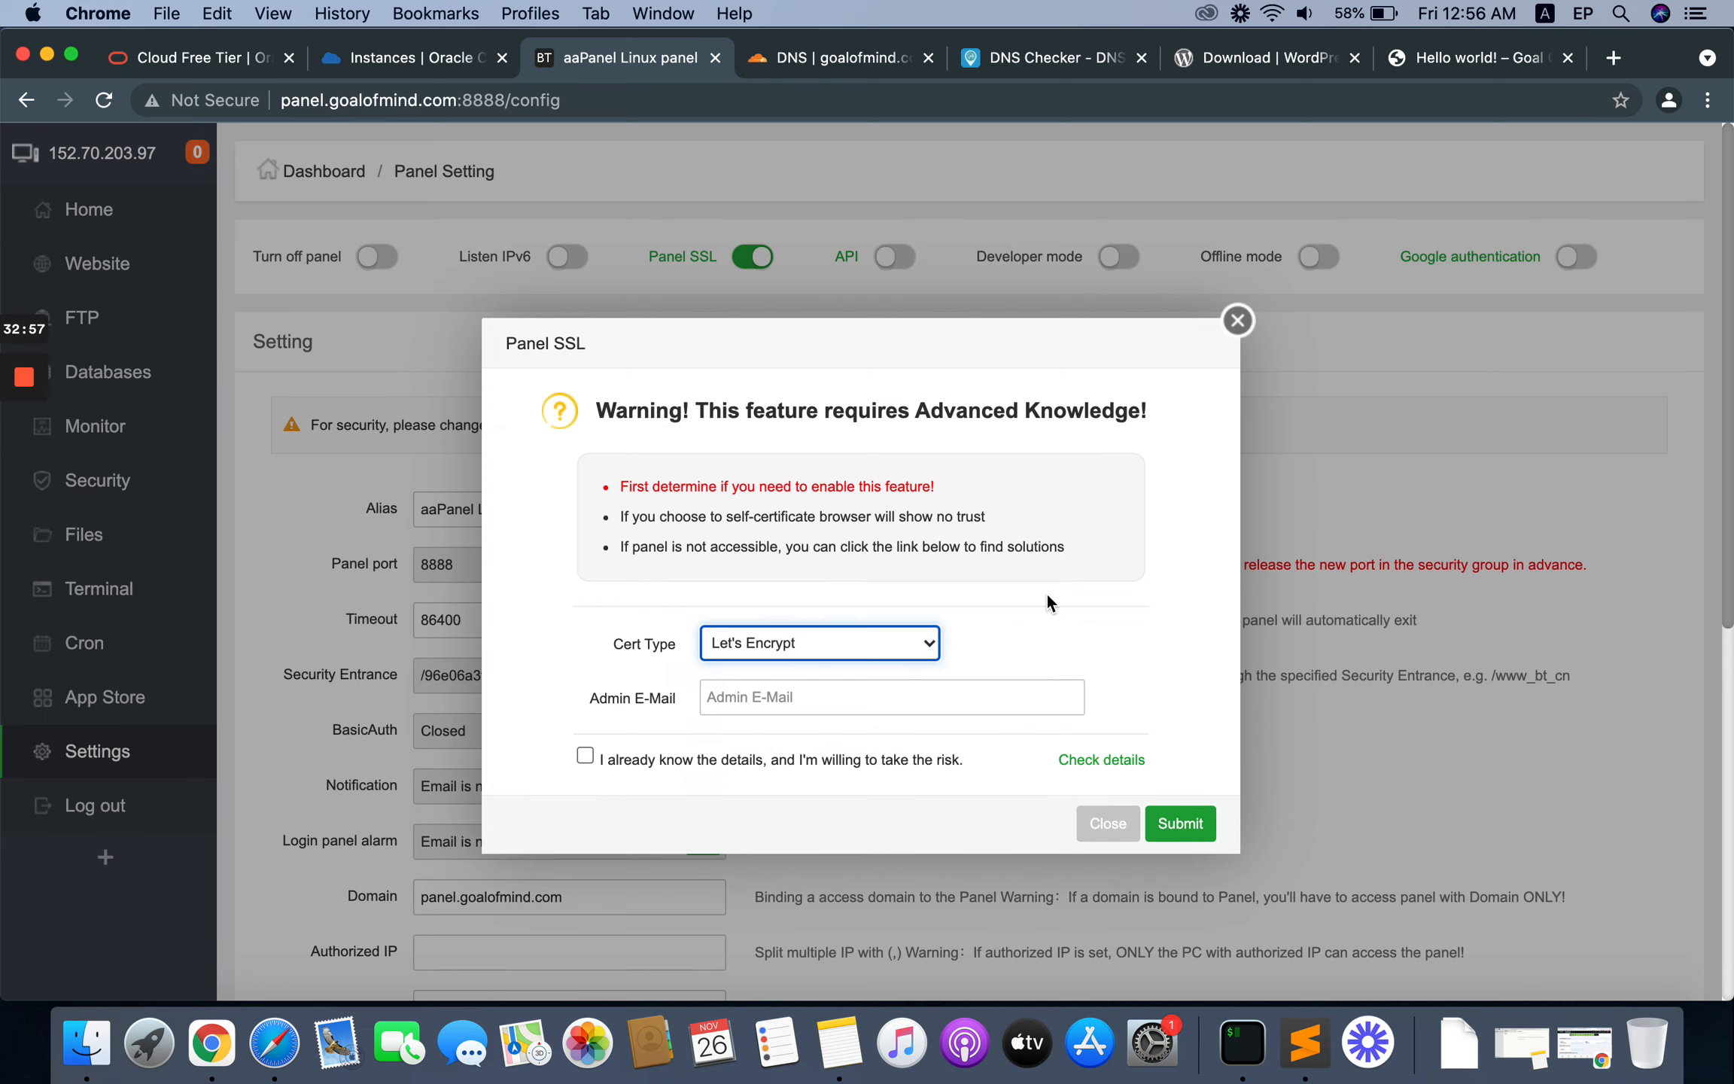
{"action": "scroll", "coordinate": [1042, 594], "scroll_direction": "down", "scroll_amount": 1}
{"action": "scroll", "coordinate": [1031, 602], "scroll_direction": "down", "scroll_amount": 4}
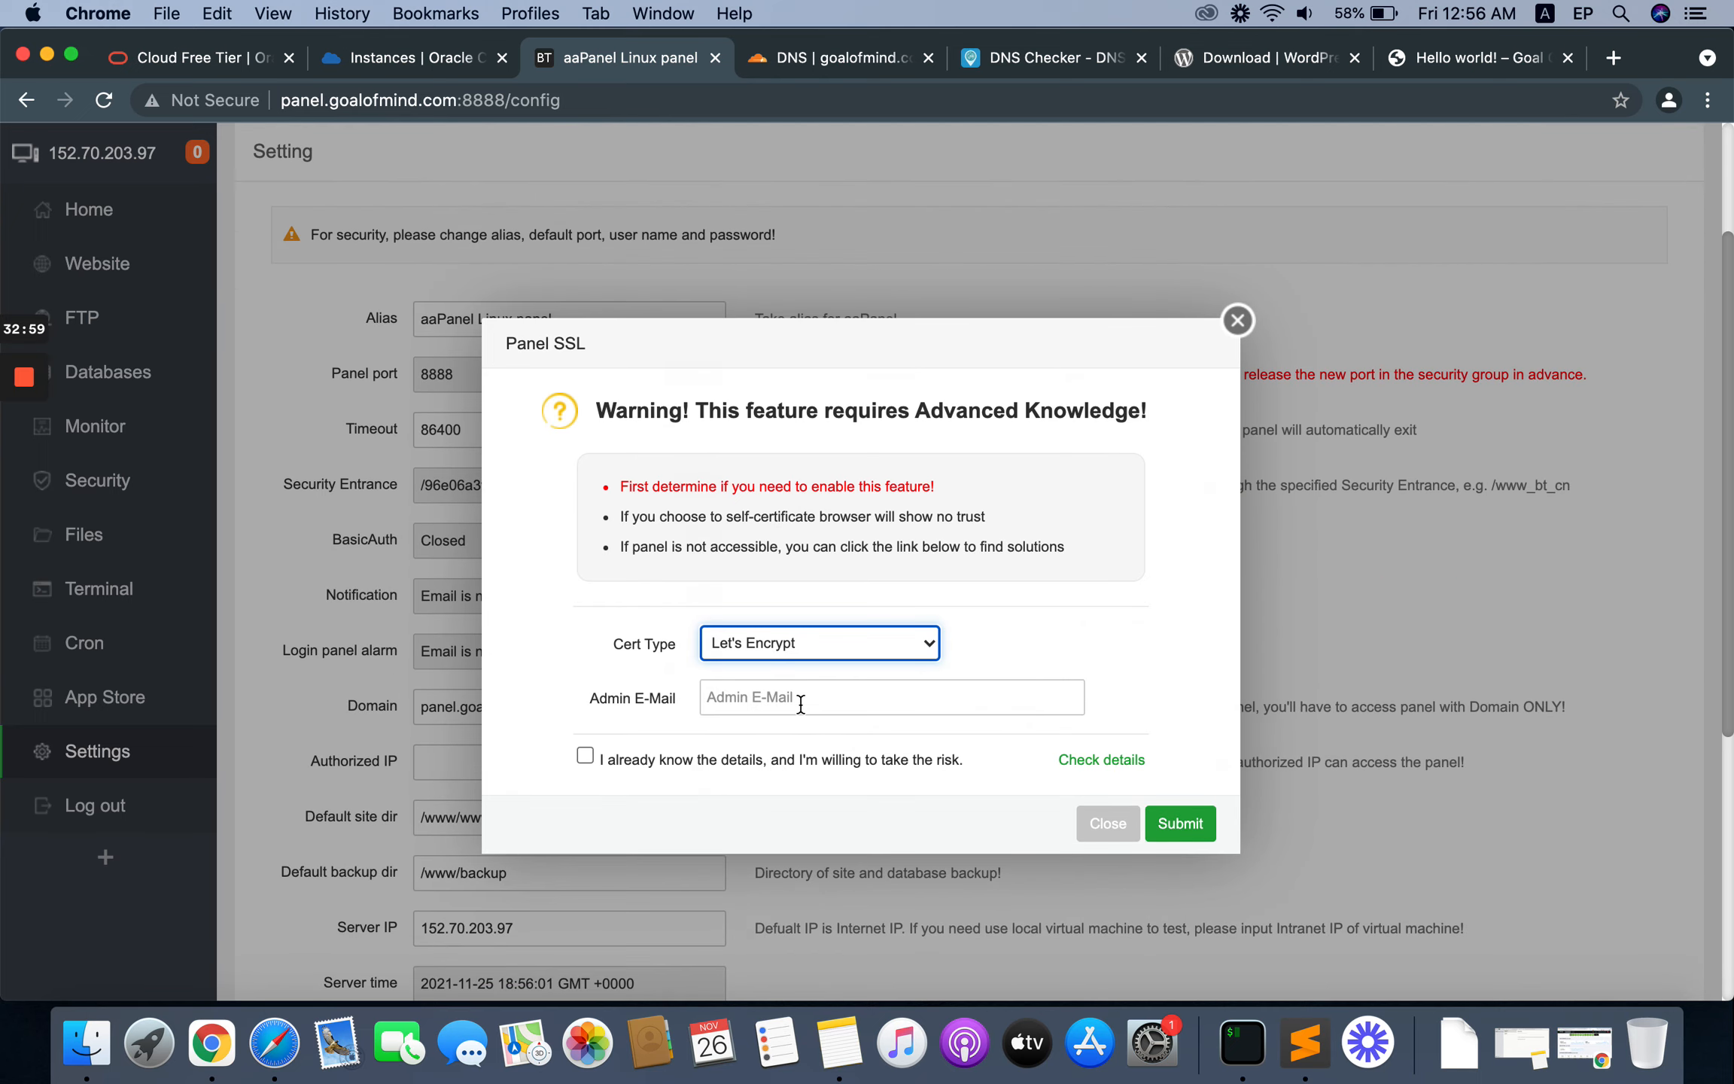
Step: Enter the admin e-mail, accept the risk statement, and submit and confirm the panel SSL certificate
{"action": "left_click", "coordinate": [801, 705]}
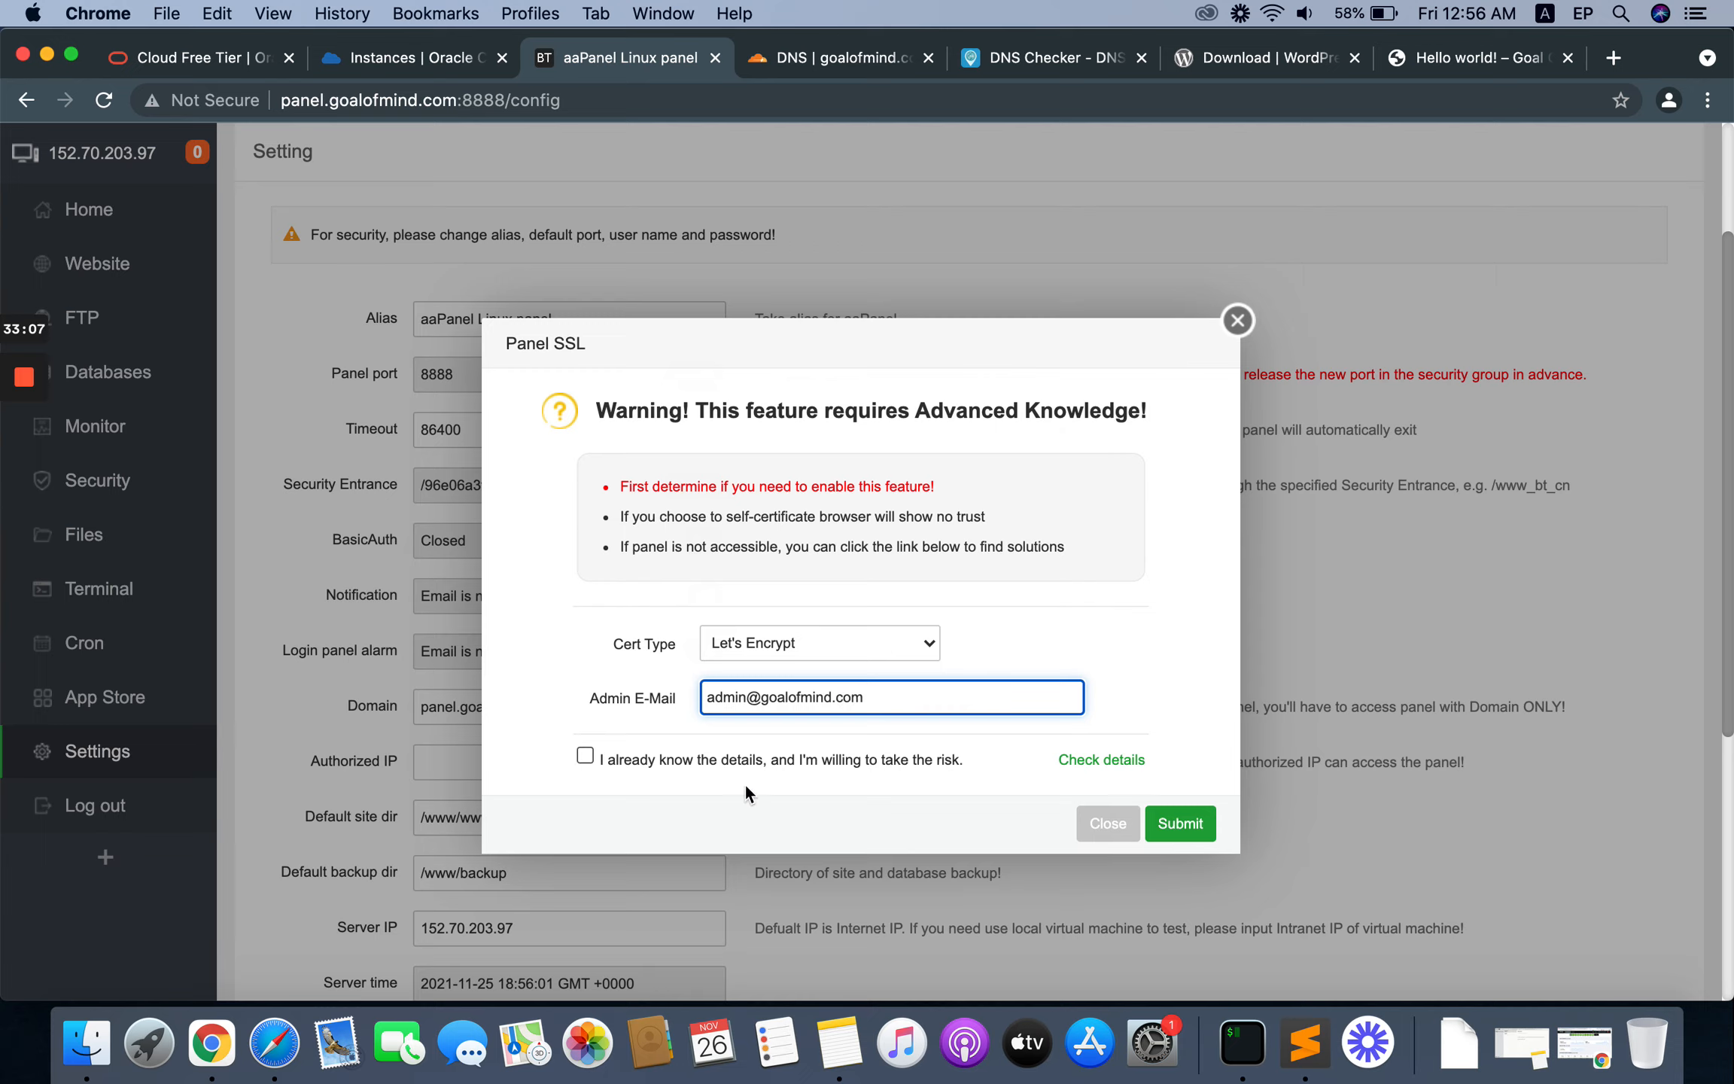
{"action": "left_click", "coordinate": [585, 756]}
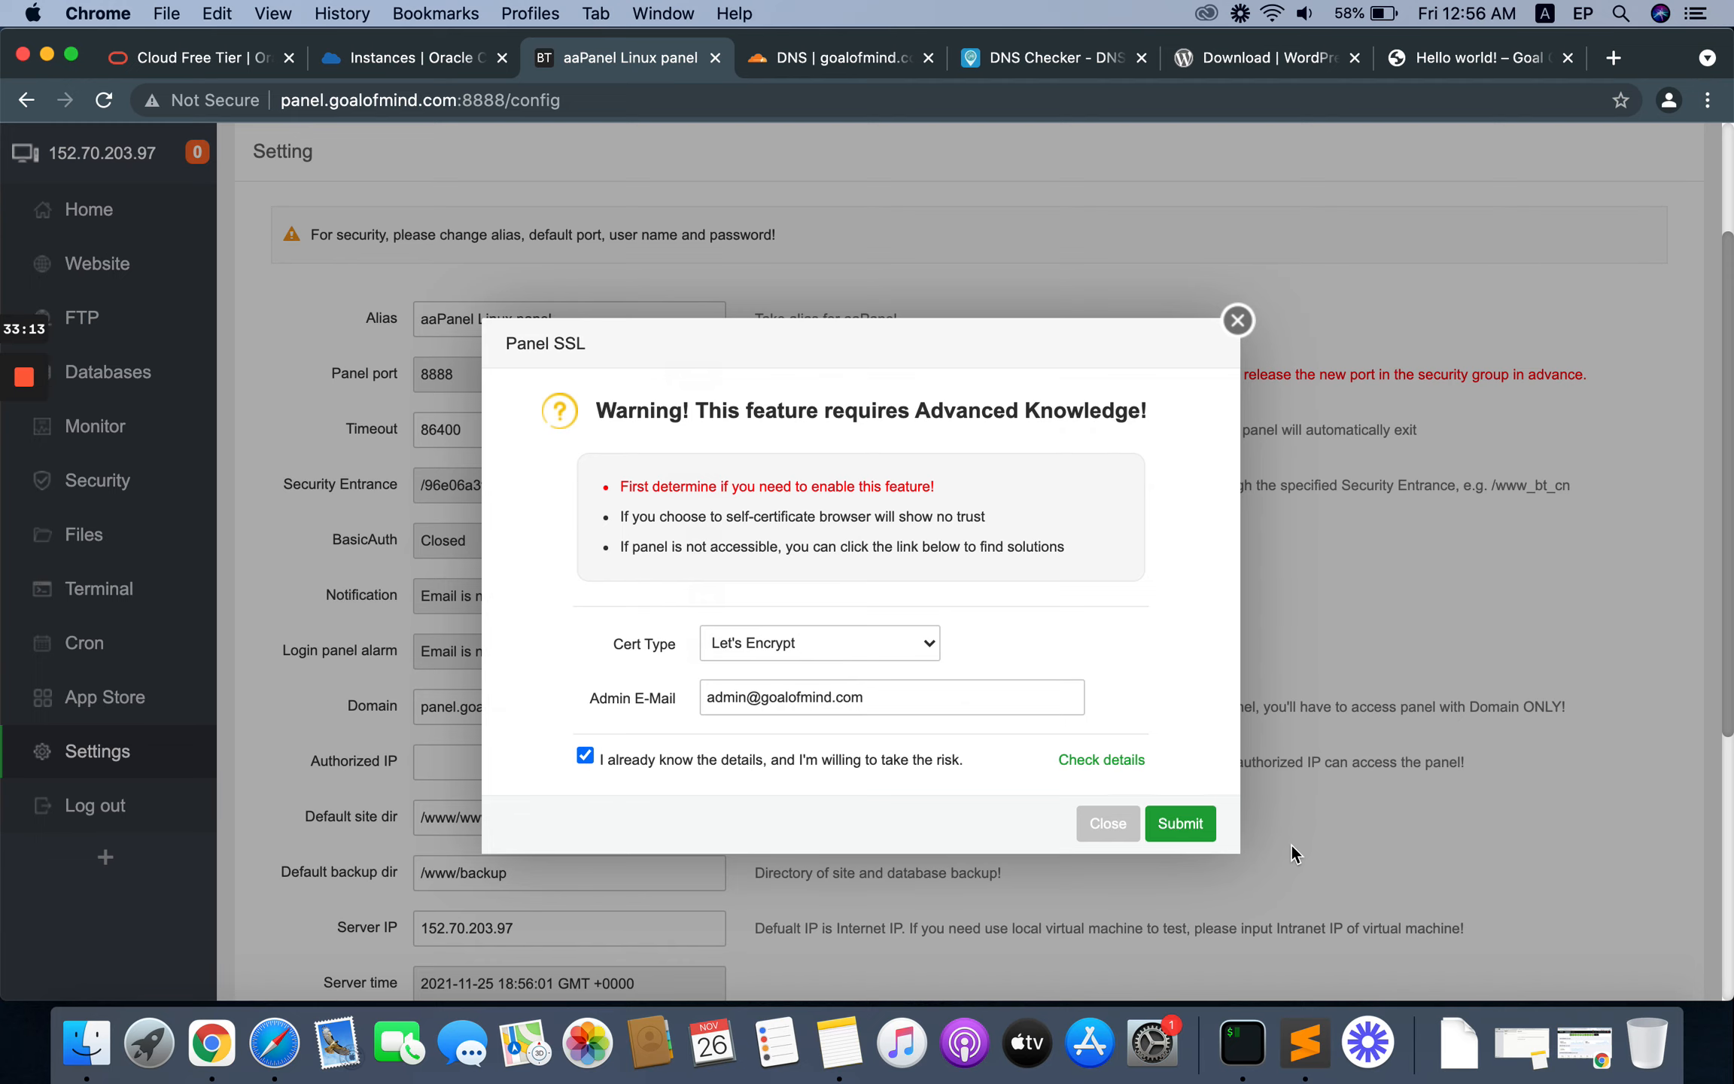
{"action": "left_click", "coordinate": [1180, 824]}
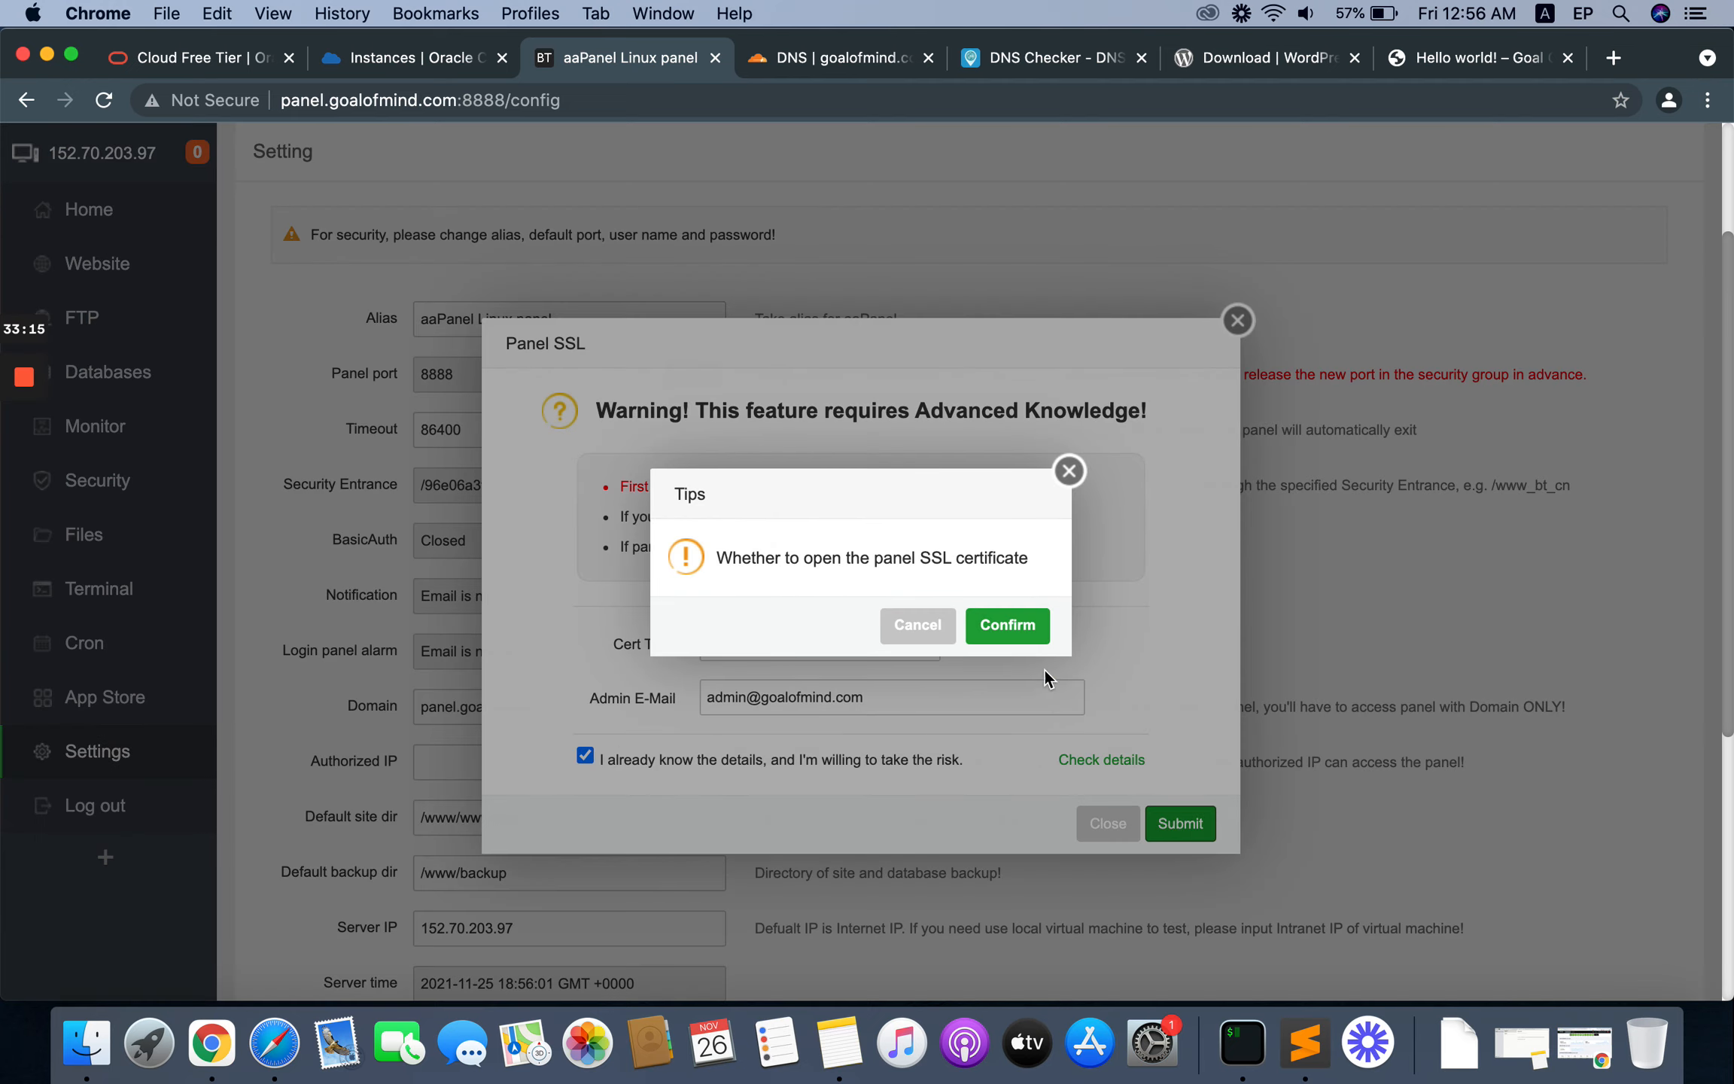
{"action": "left_click", "coordinate": [1008, 627]}
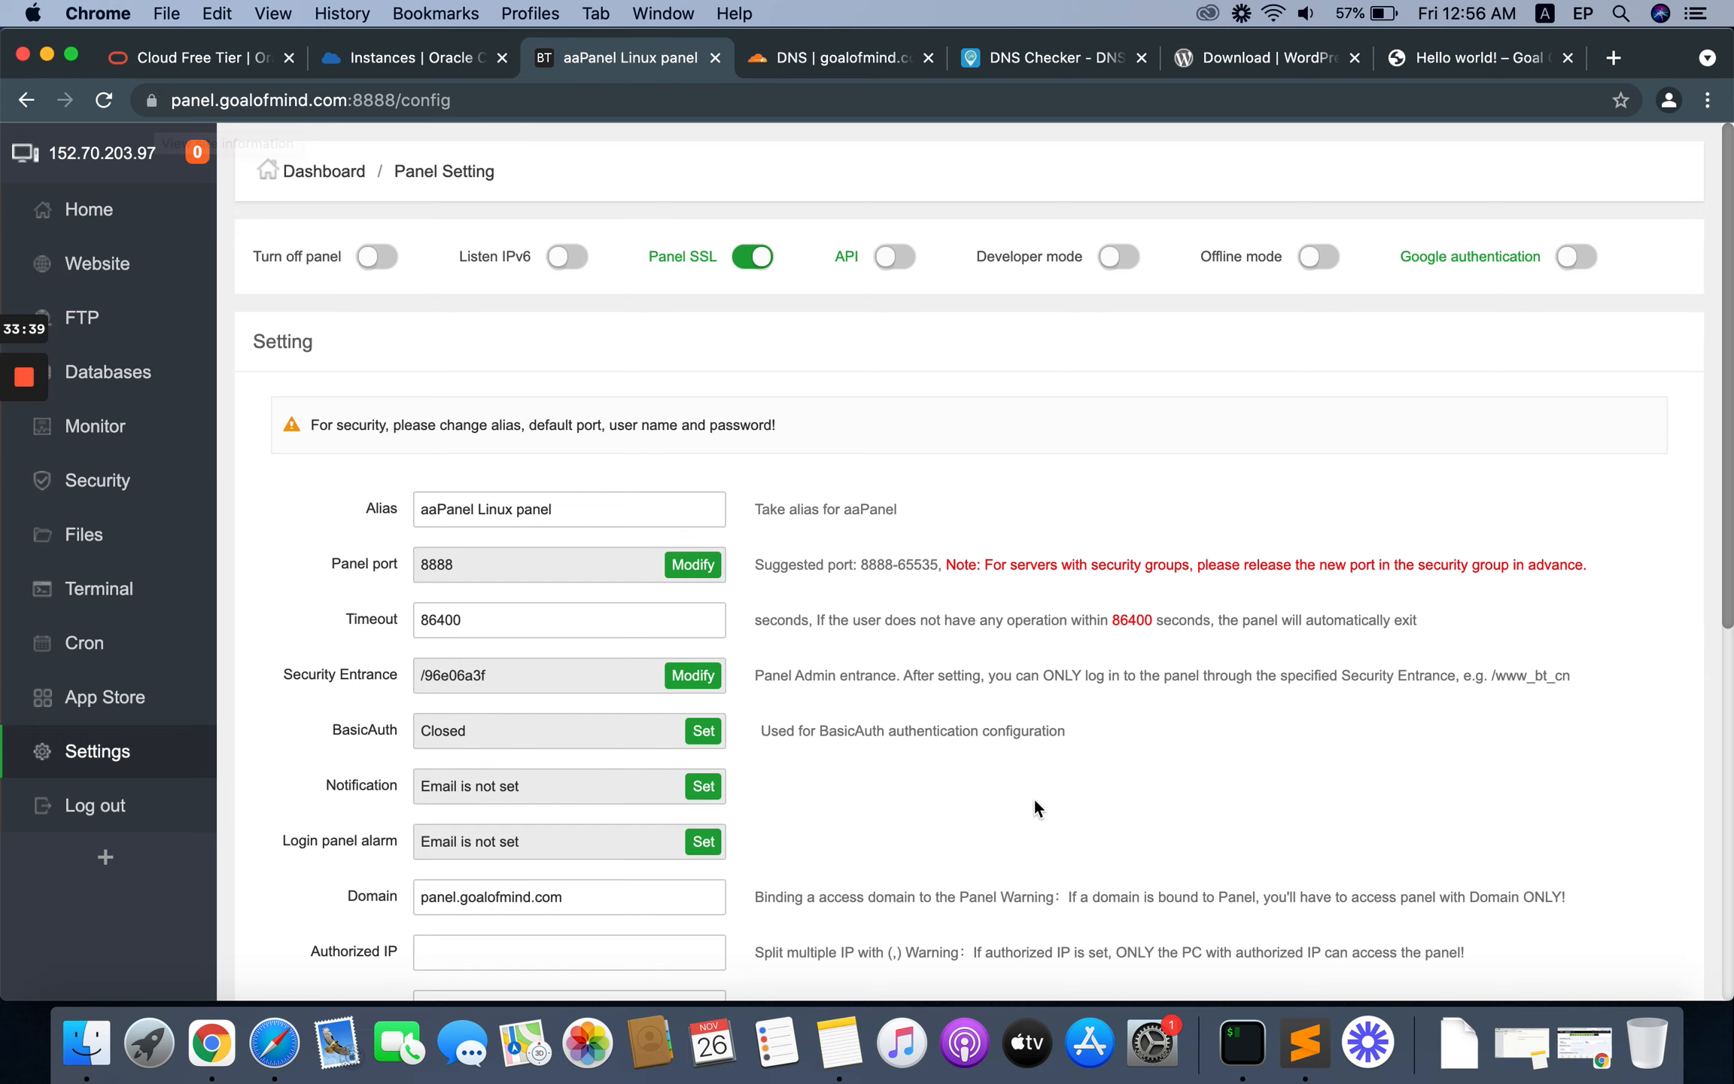
Step: Compare the panel port setting with the port in the browser's panel address
{"action": "scroll", "coordinate": [1033, 796], "scroll_direction": "down", "scroll_amount": 1}
{"action": "scroll", "coordinate": [1033, 797], "scroll_direction": "down", "scroll_amount": 5}
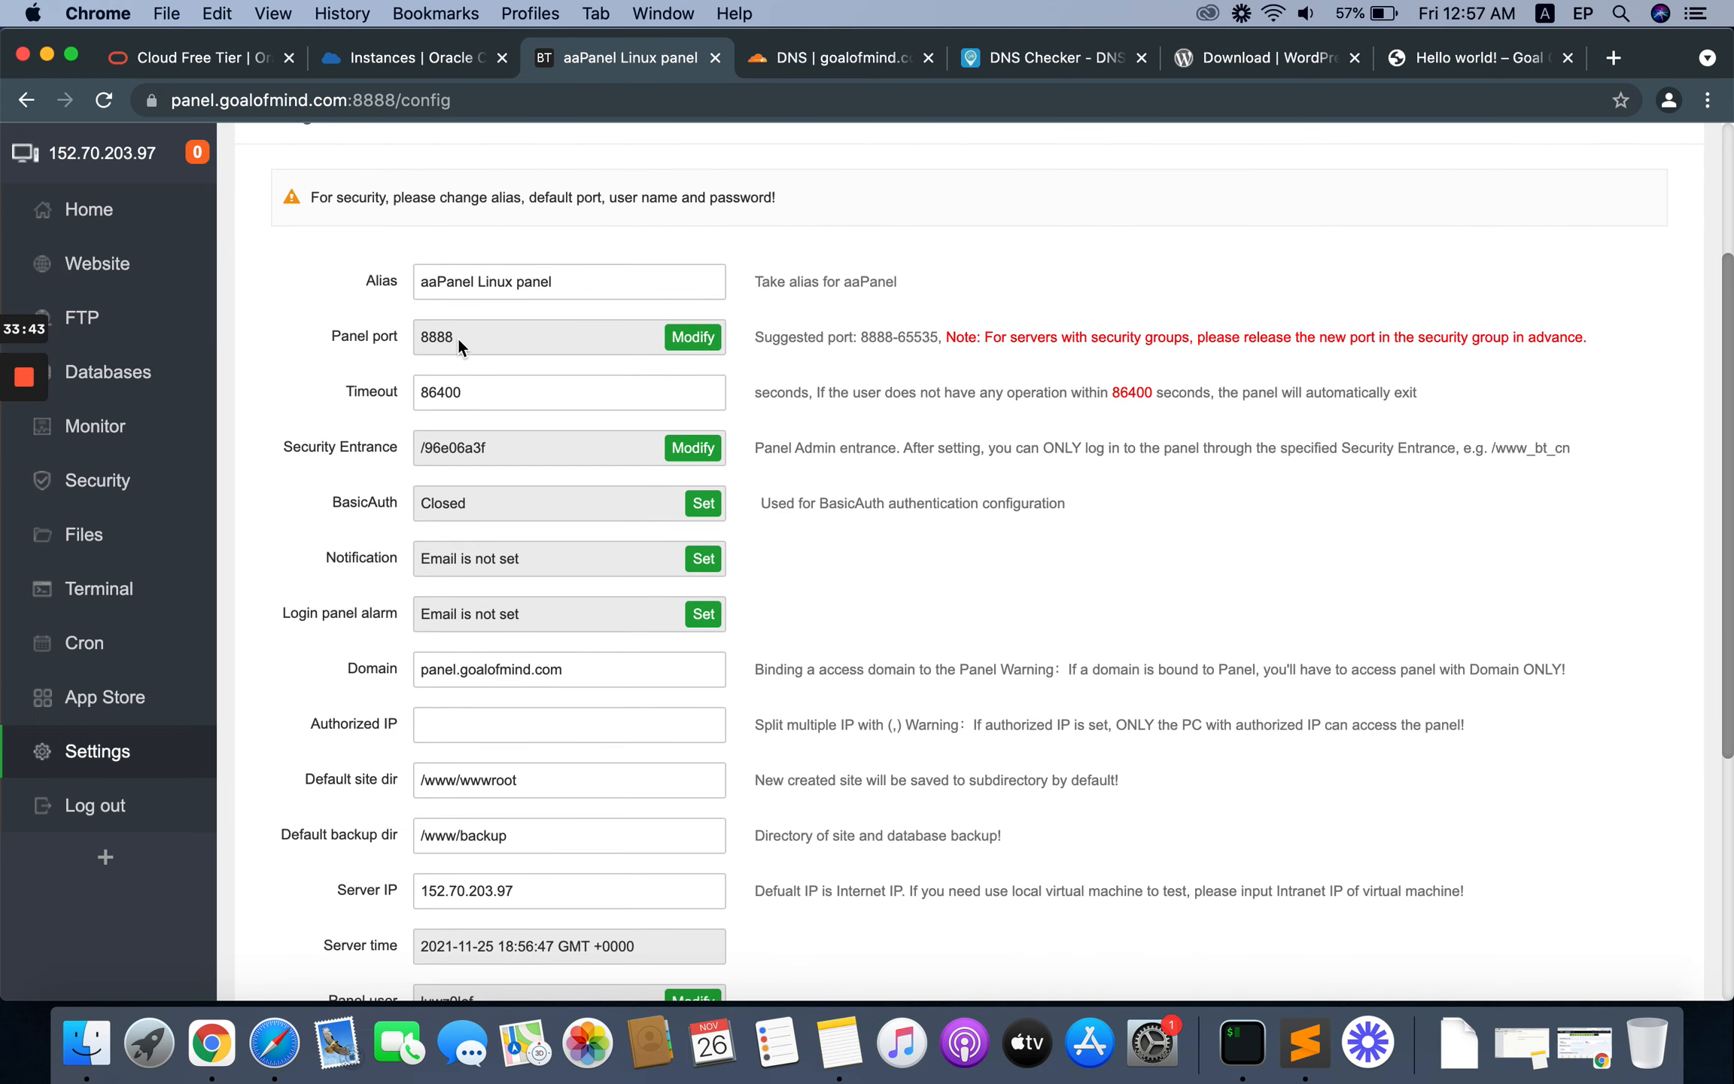
{"action": "double_click", "coordinate": [383, 107]}
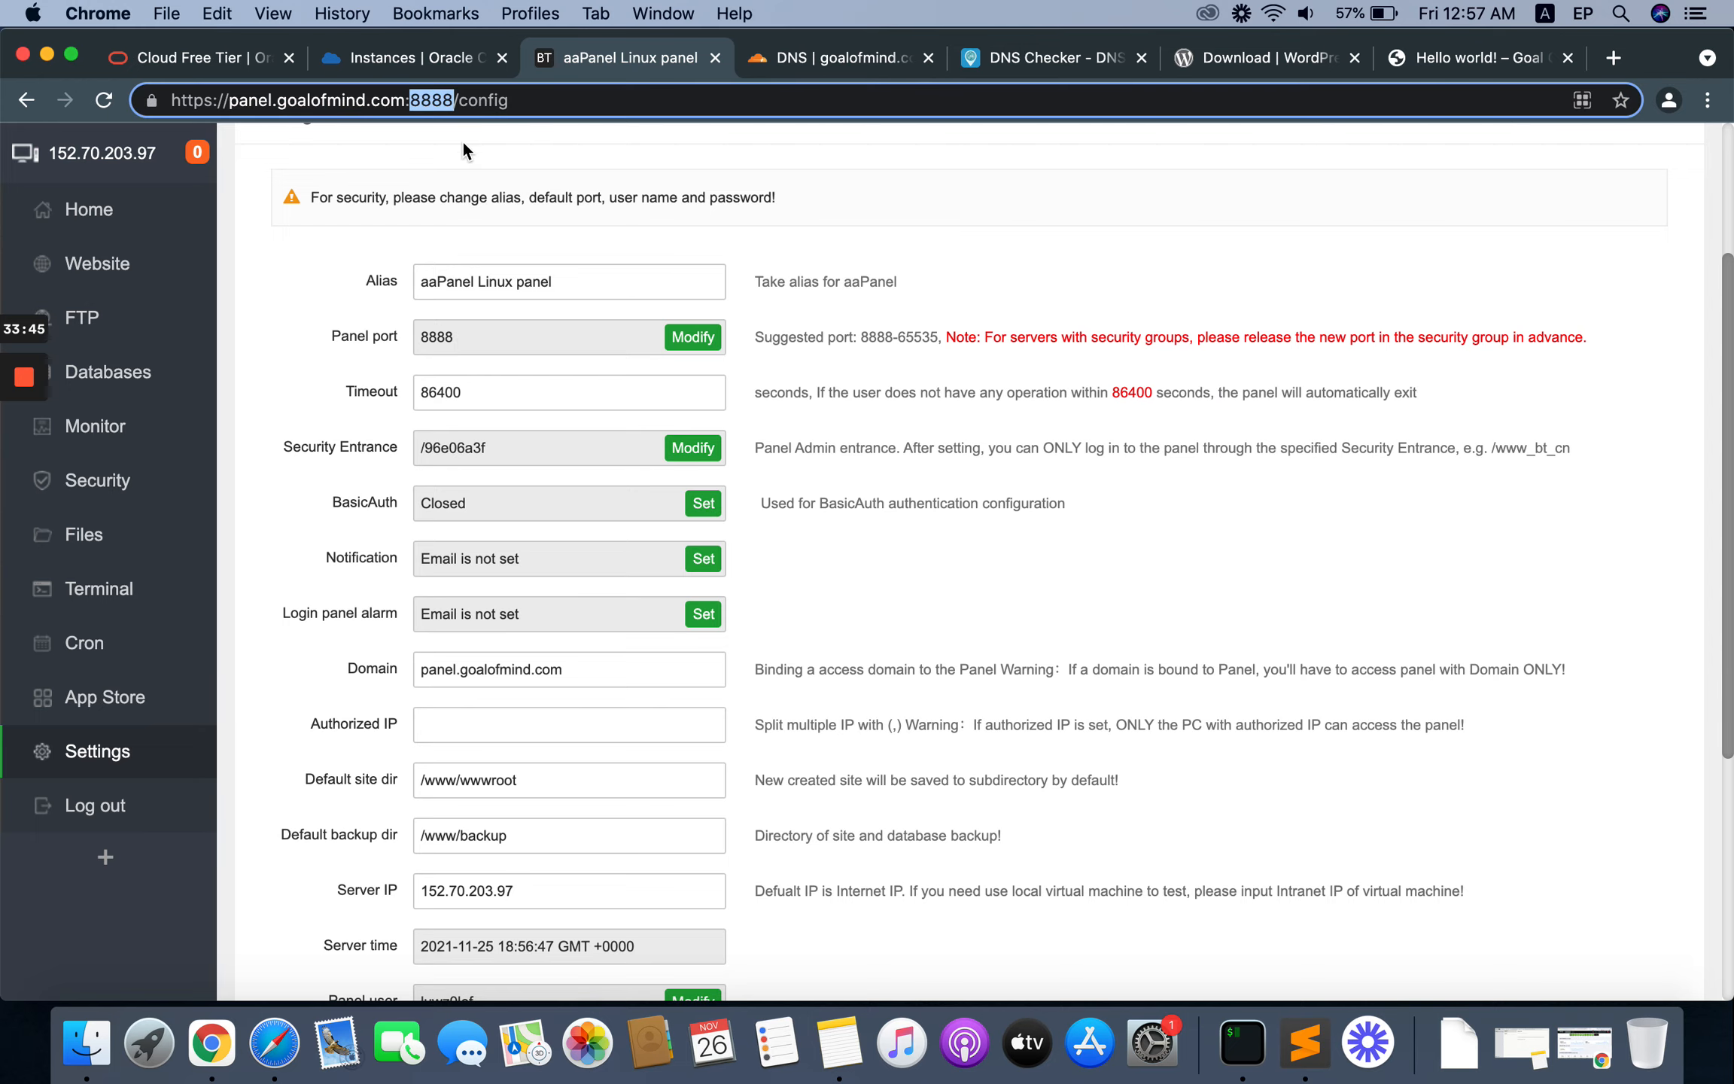
{"action": "left_click", "coordinate": [476, 331]}
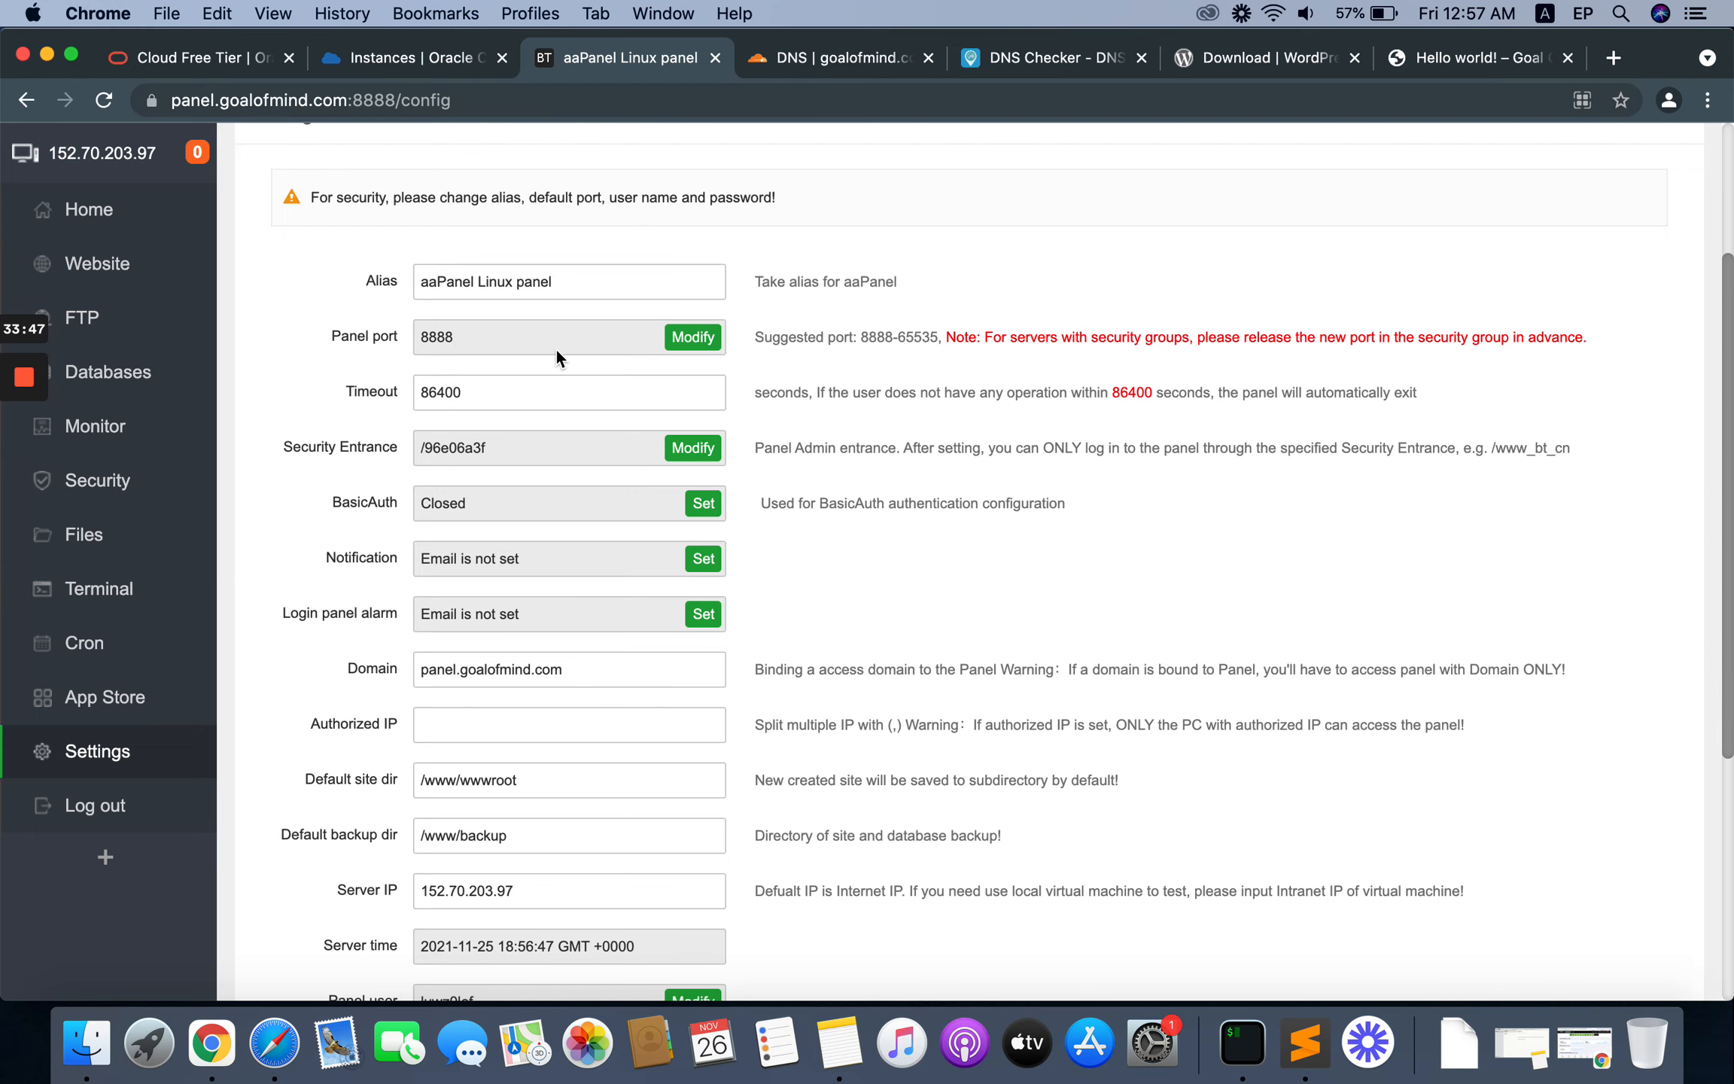
{"action": "scroll", "coordinate": [488, 336], "scroll_direction": "down", "scroll_amount": 1}
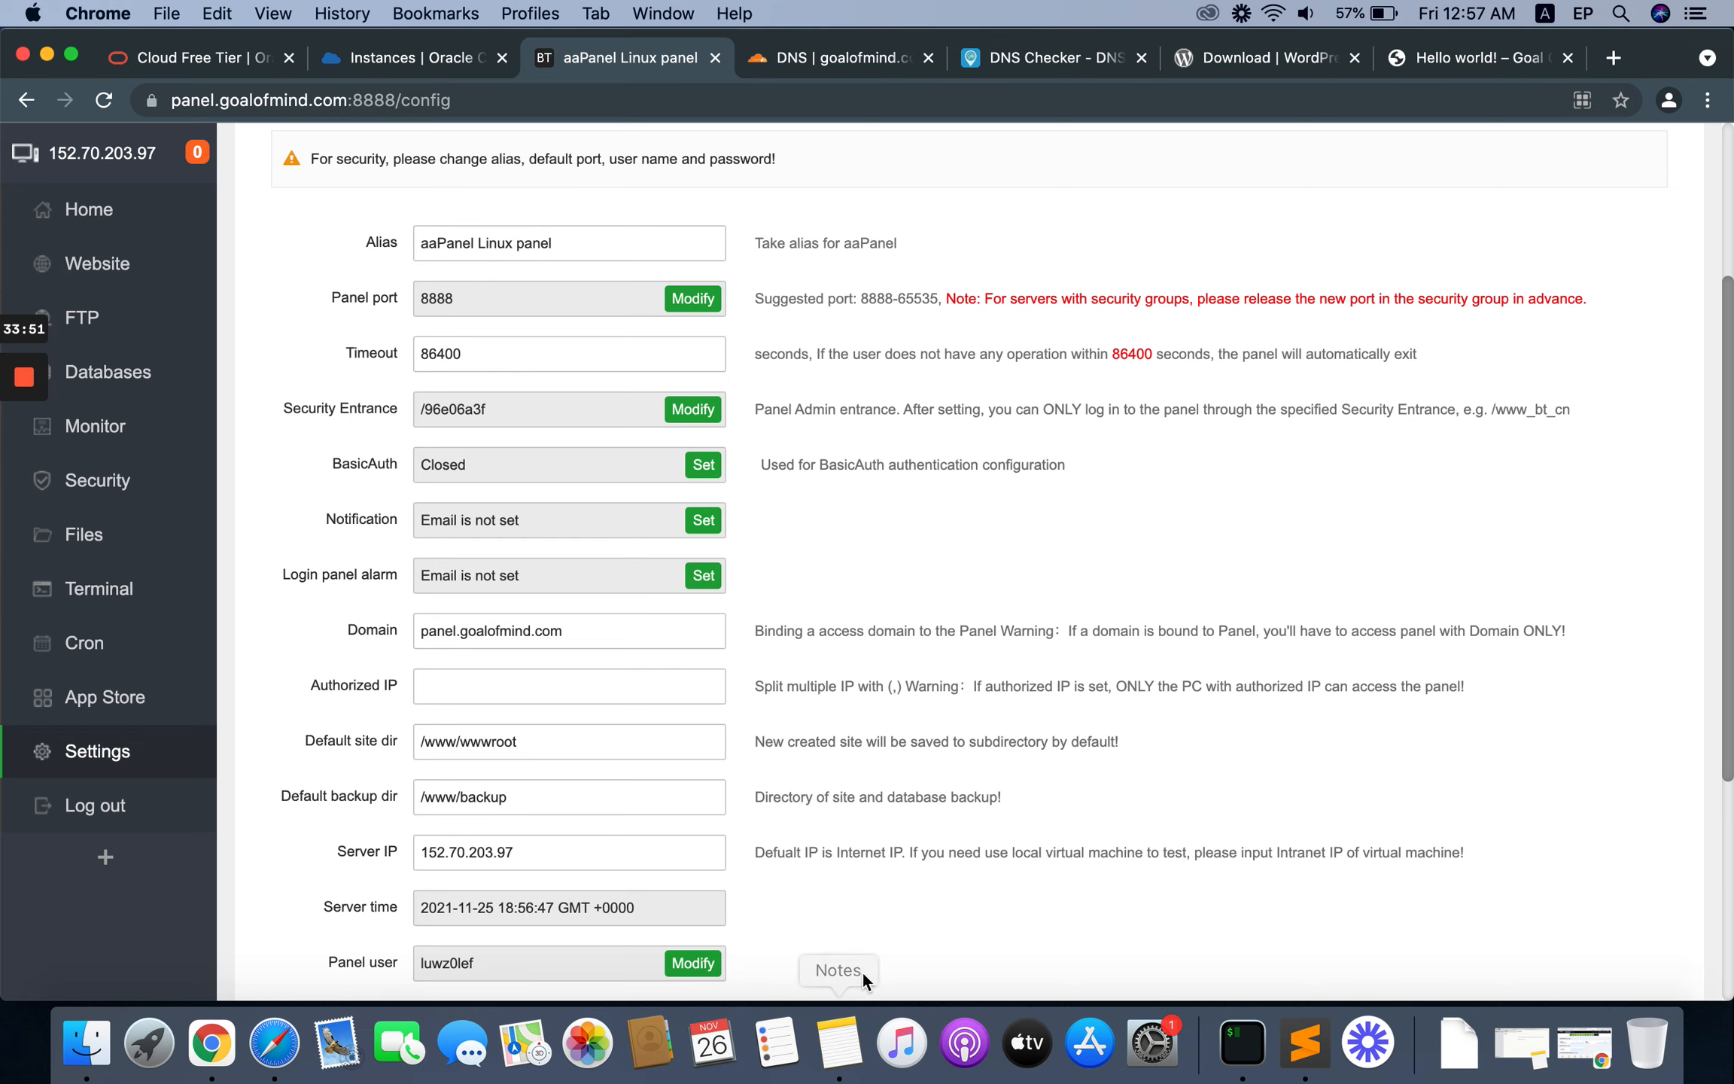
Step: Check the security entrance path in the Sublime Text notes, and return to Chrome to review the panel settings
{"action": "left_click", "coordinate": [1306, 1043]}
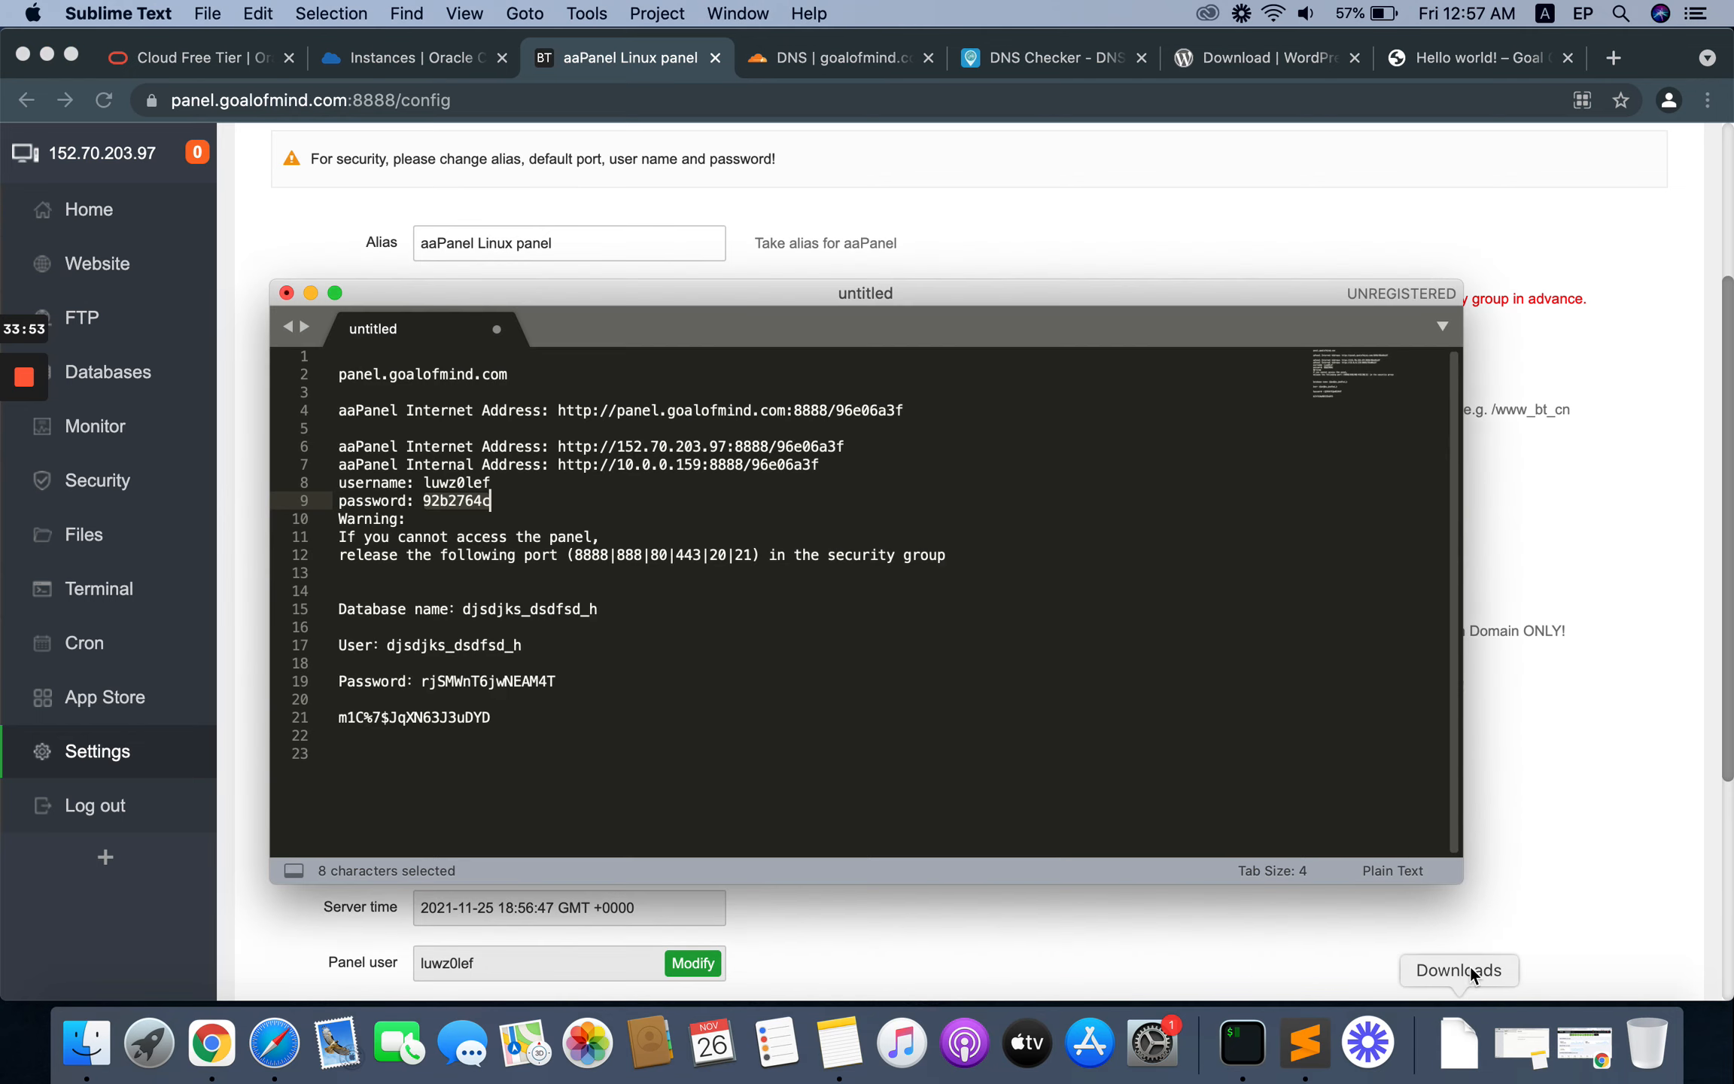
{"action": "double_click", "coordinate": [858, 412]}
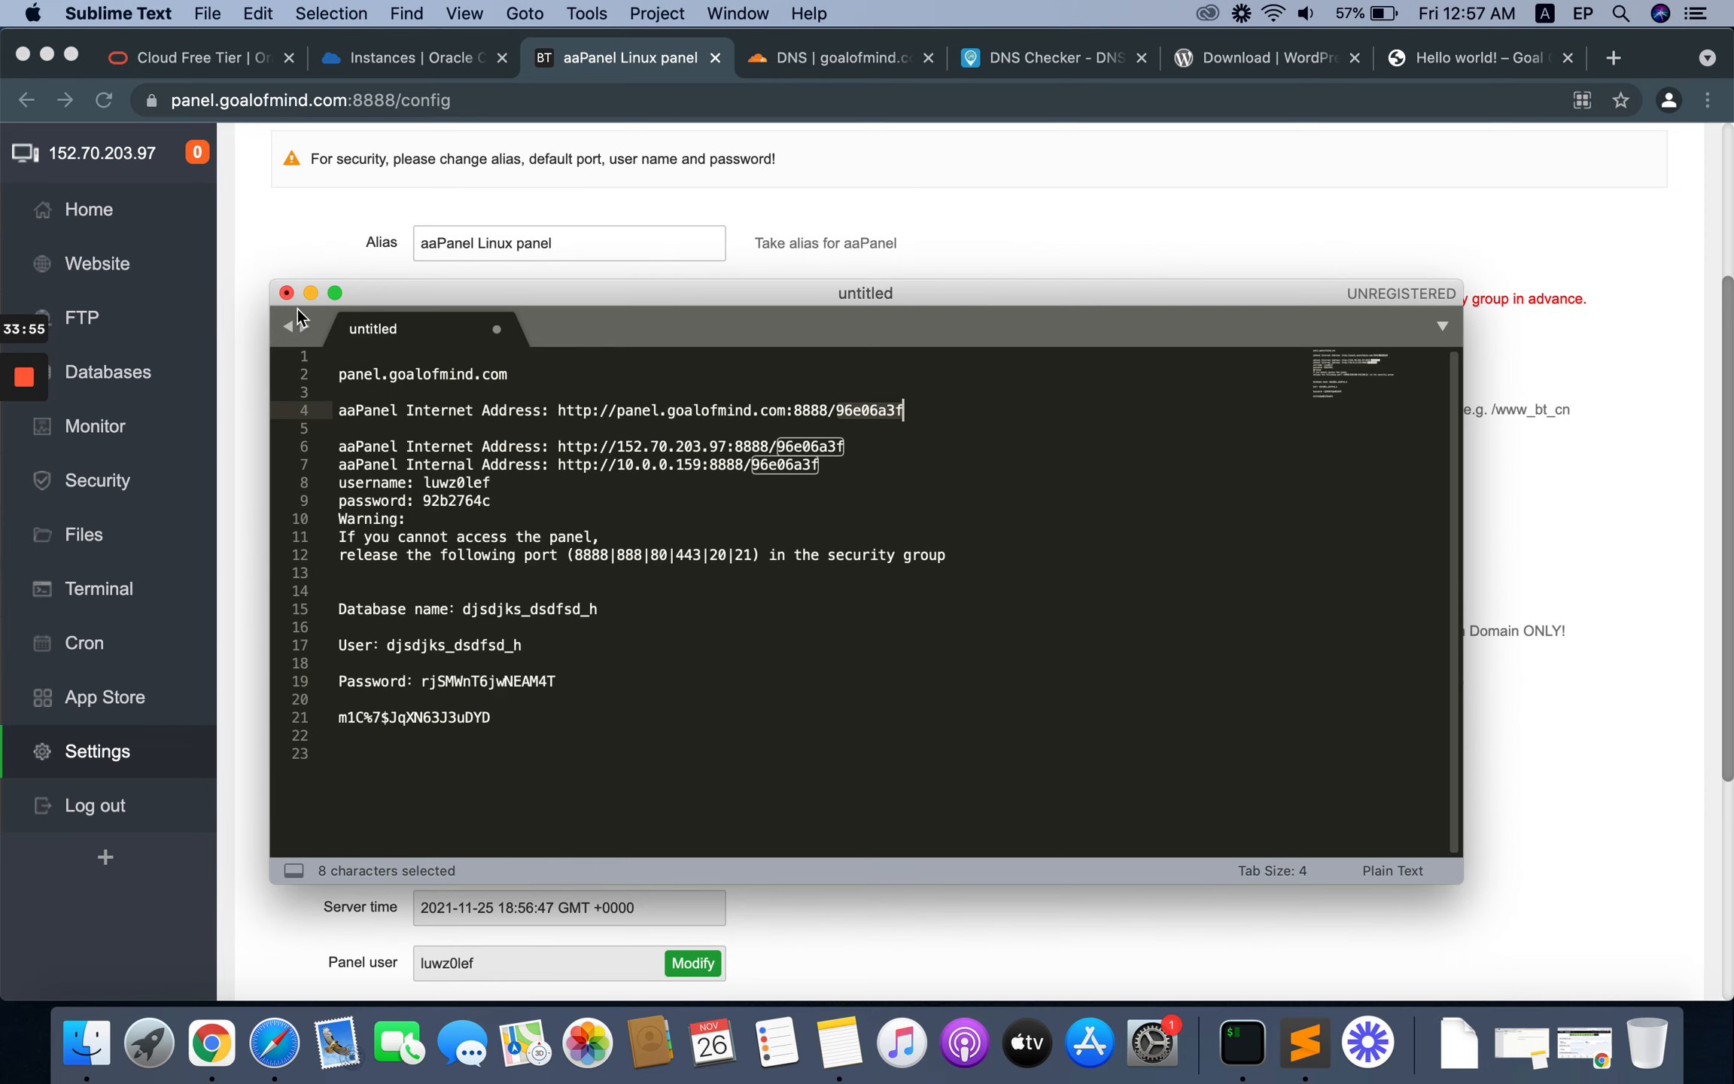
{"action": "left_click_drag", "start_coordinate": [579, 335], "coordinate": [611, 444]}
{"action": "left_click", "coordinate": [242, 502]}
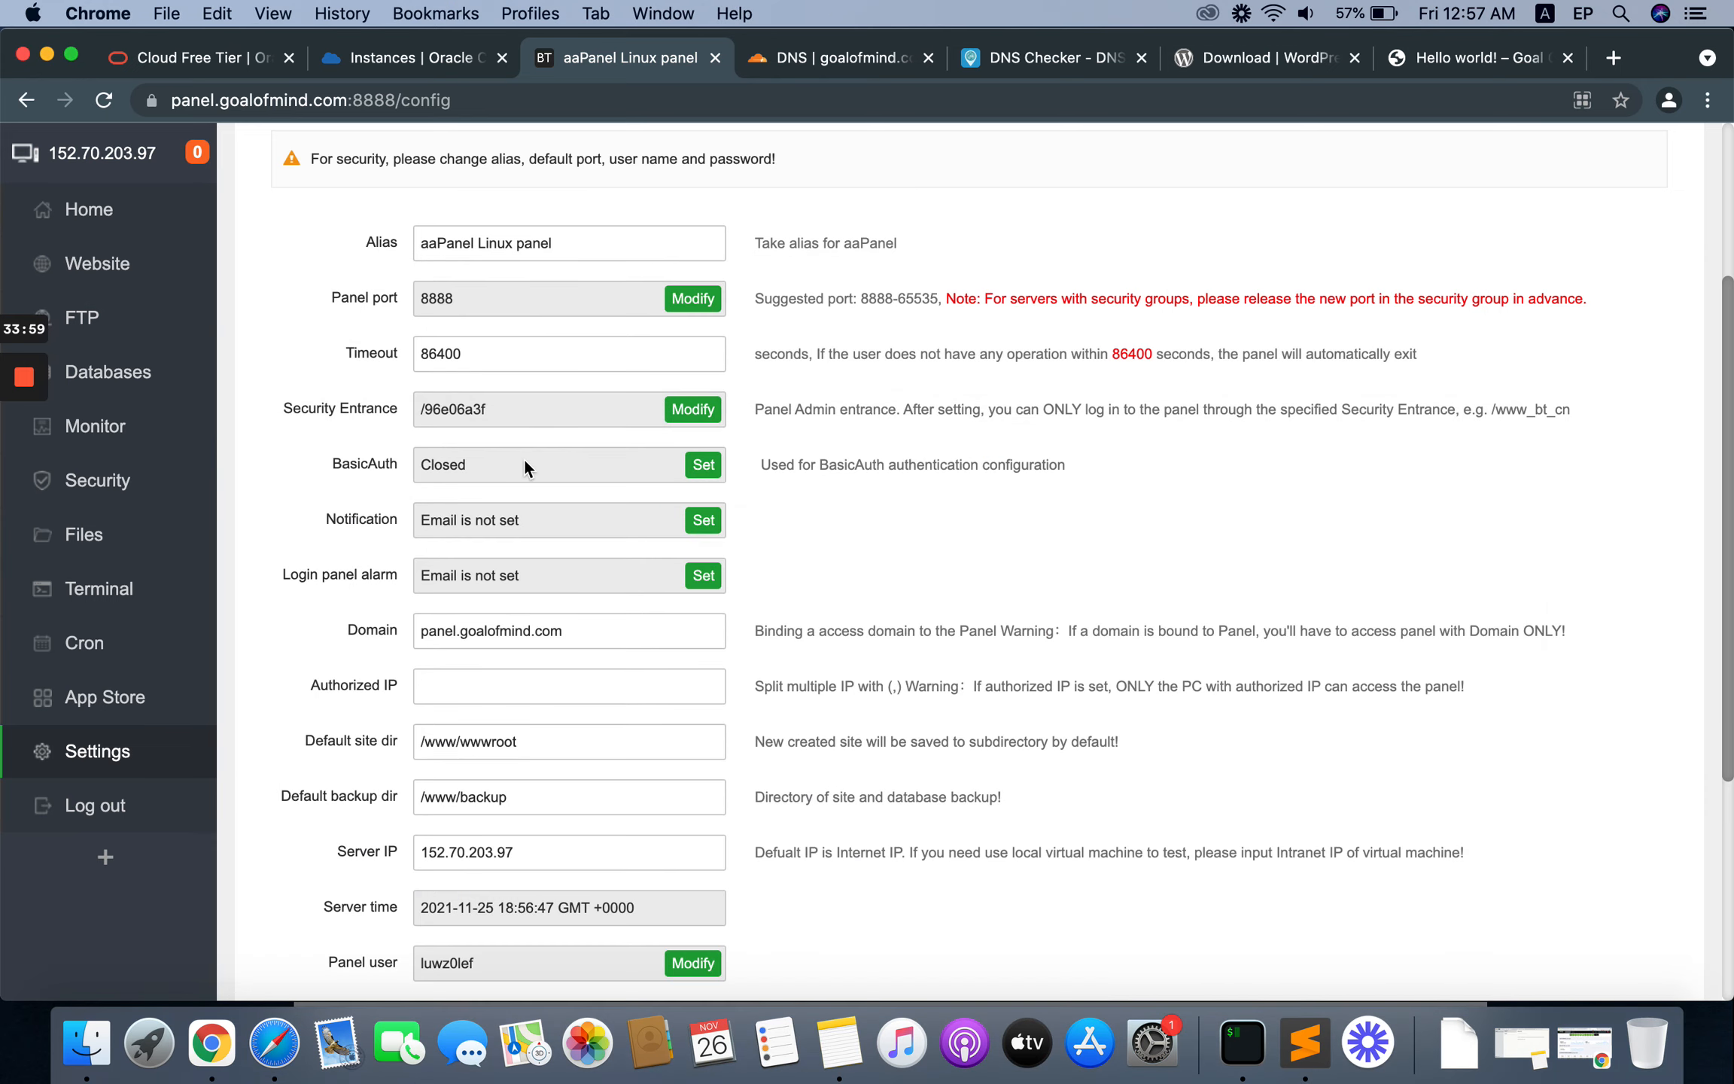
{"action": "scroll", "coordinate": [601, 708], "scroll_direction": "down", "scroll_amount": 10}
{"action": "scroll", "coordinate": [602, 708], "scroll_direction": "up", "scroll_amount": 15}
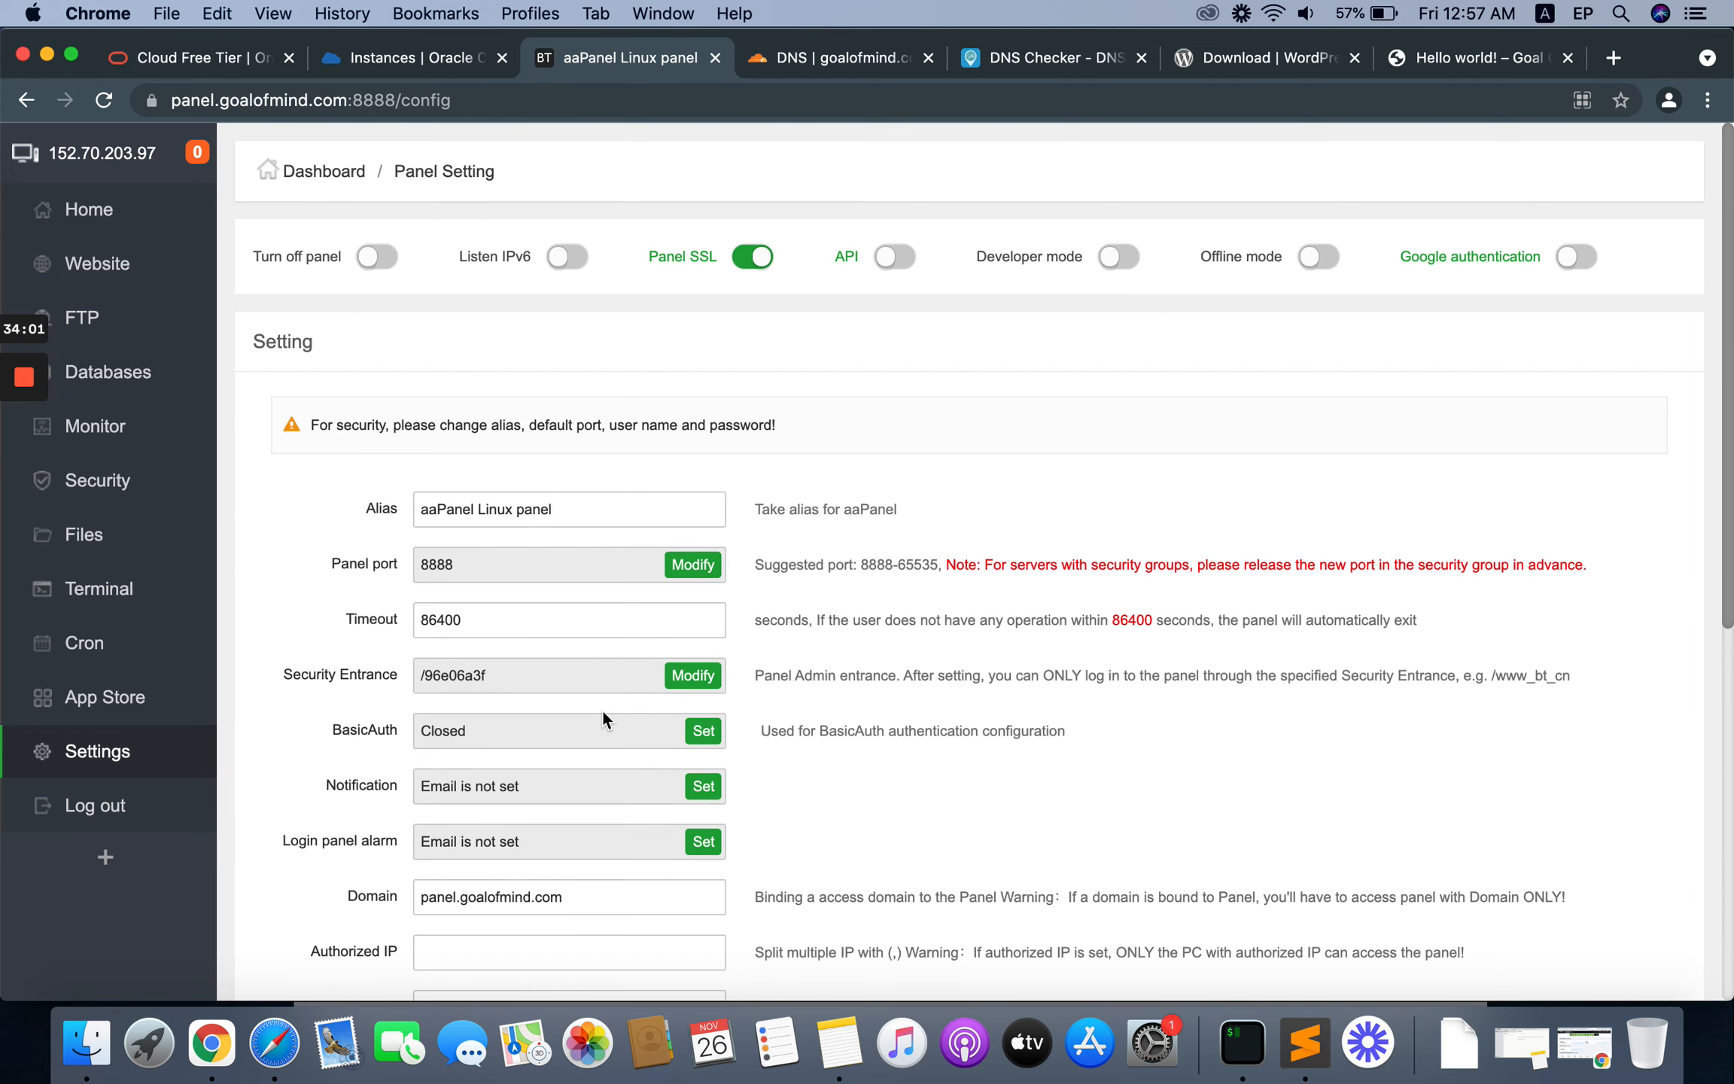
{"action": "scroll", "coordinate": [601, 708], "scroll_direction": "down", "scroll_amount": 2}
{"action": "scroll", "coordinate": [601, 708], "scroll_direction": "up", "scroll_amount": 2}
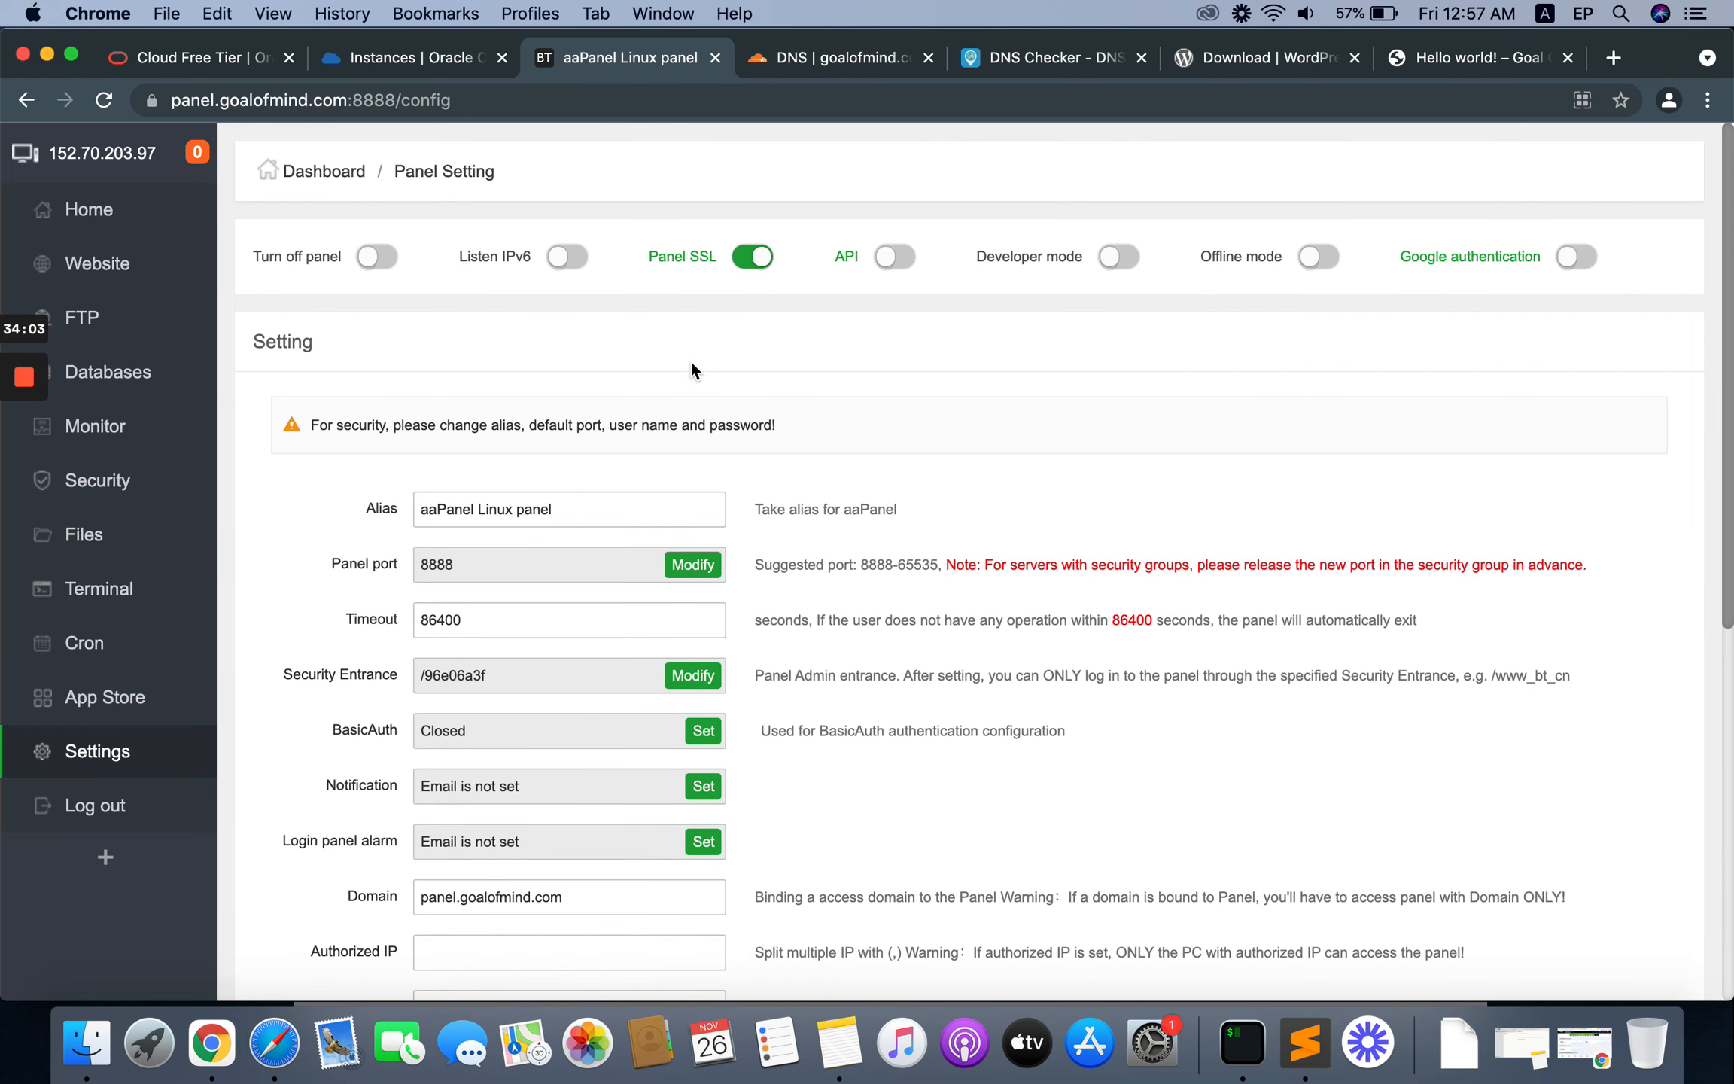